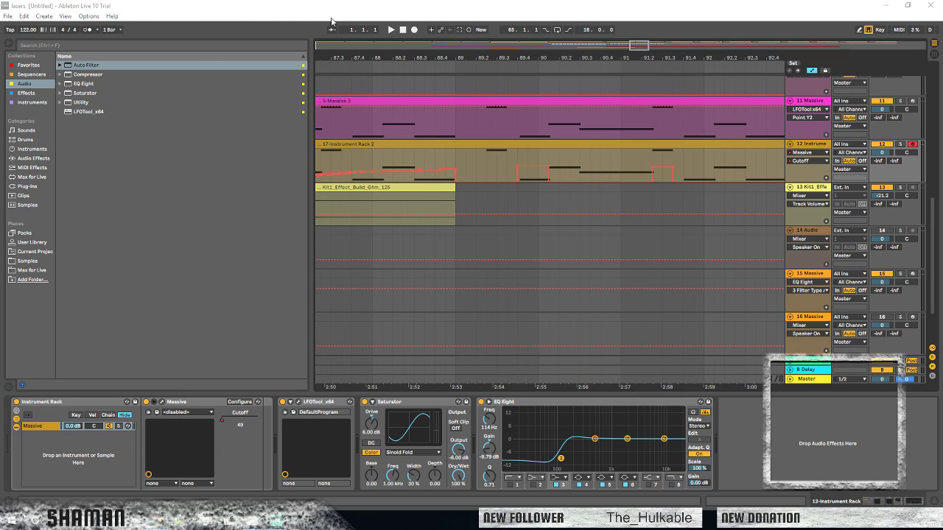
Start playback and display the Main track's Auto Filter Frequency automation across the full arrangement
click(391, 29)
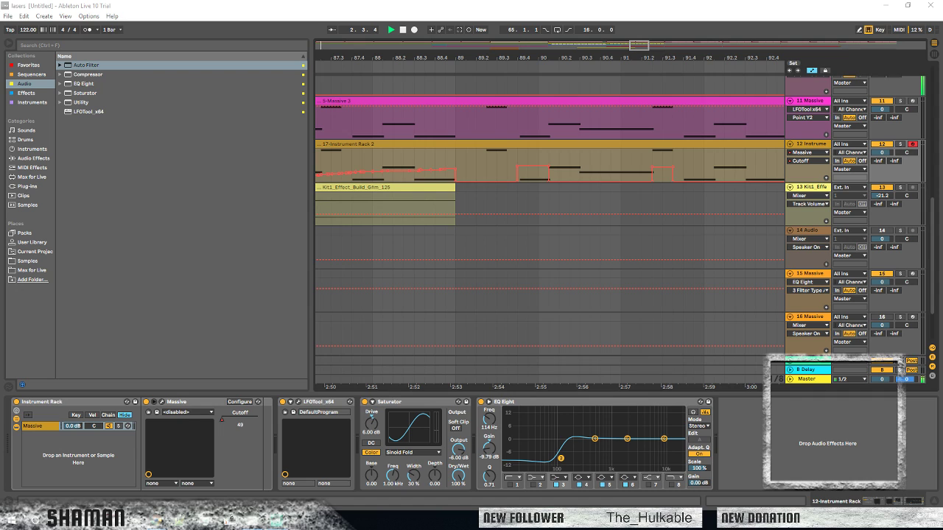
drag(365, 56, 391, 6)
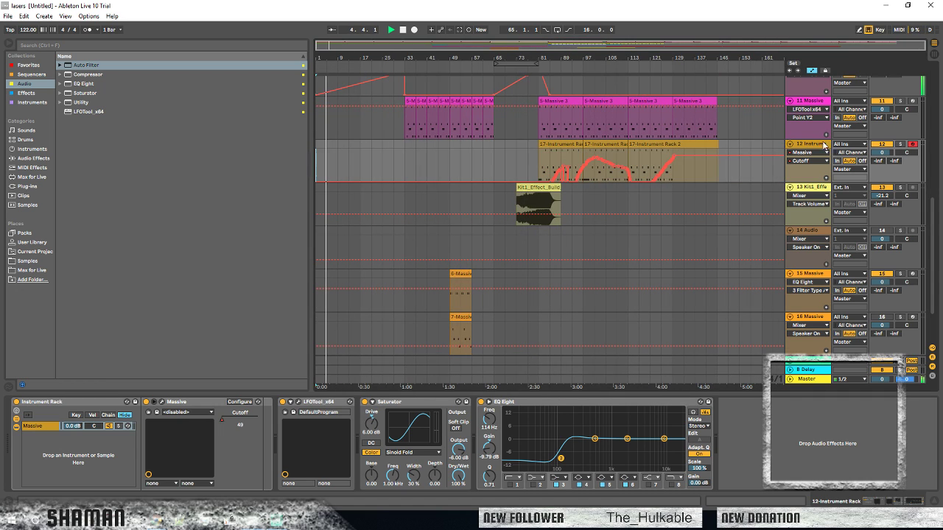
scroll(775, 176, up, 2)
scroll(775, 176, up, 2)
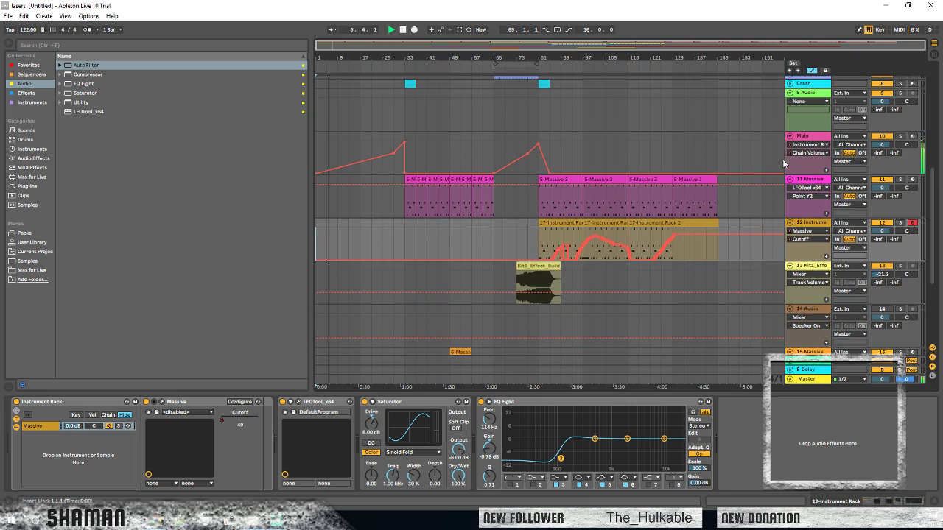
click(458, 353)
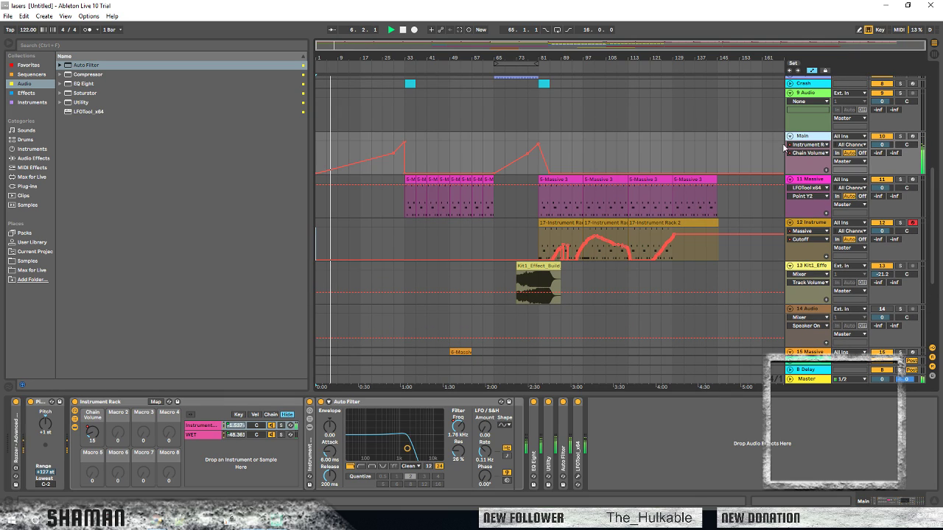
click(459, 427)
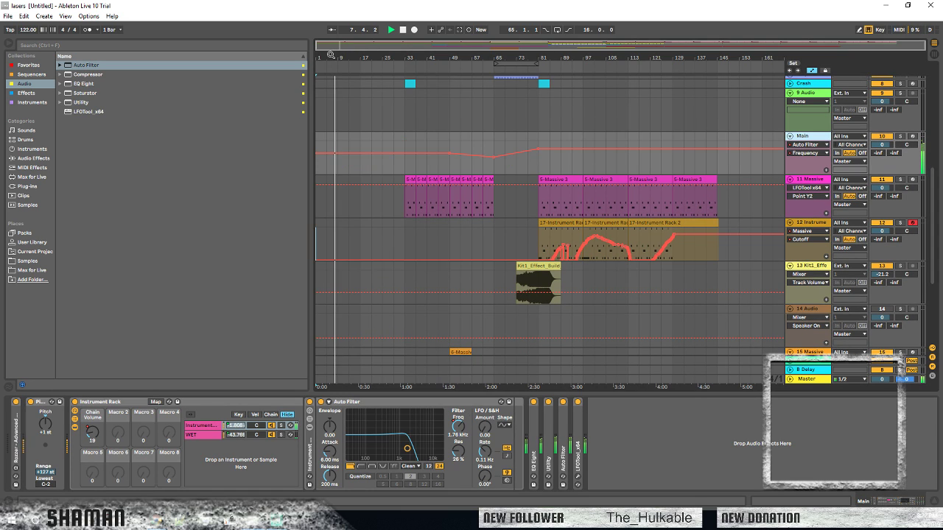
Reshape the Main track's Auto Filter Frequency automation into a gradual rise from bar 1 to 1.76 kHz at bar 33
drag(361, 158, 328, 162)
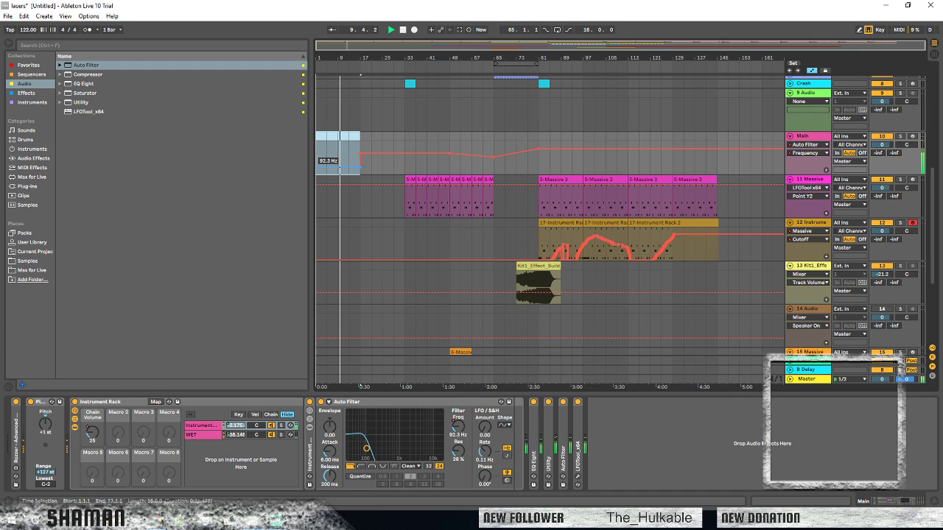
click(359, 165)
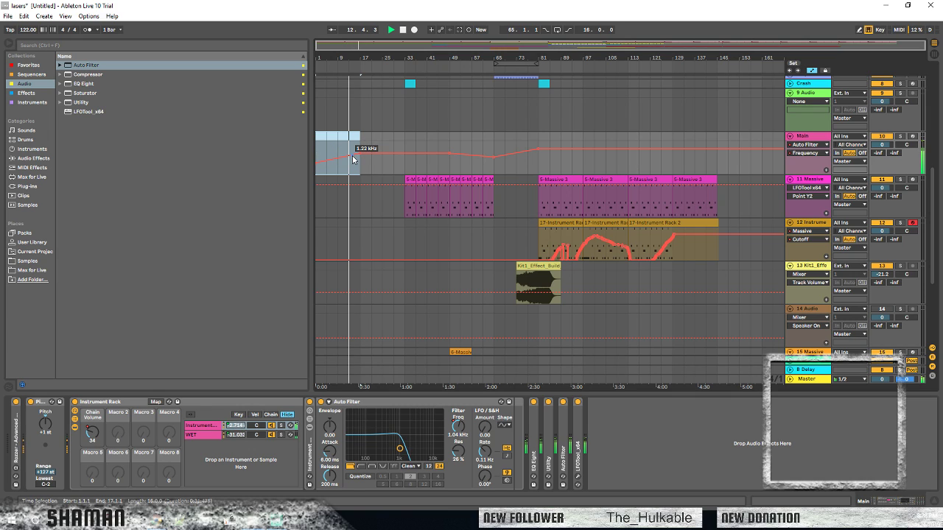
click(407, 153)
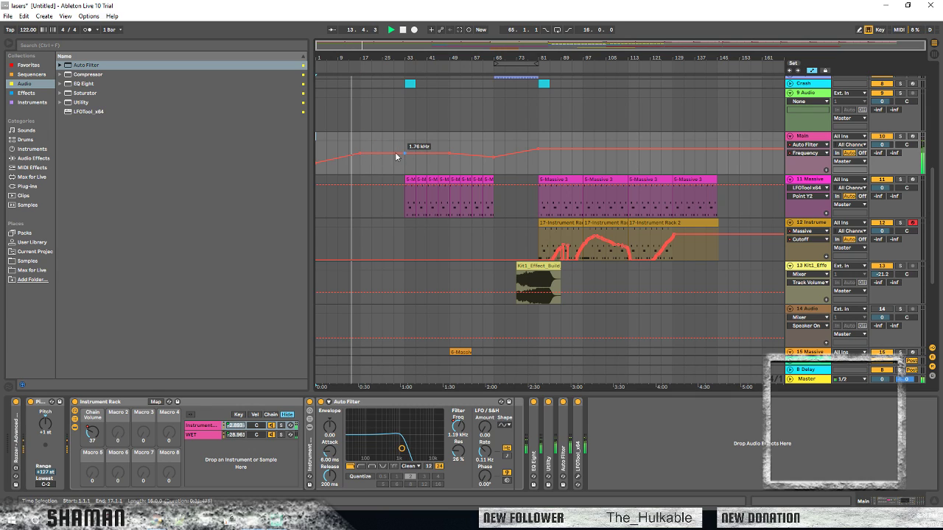
click(359, 154)
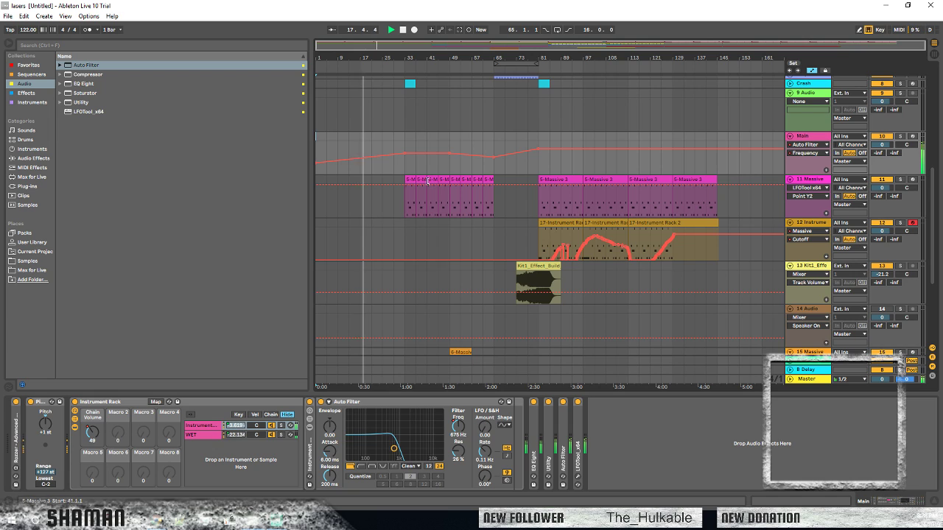
Switch the kick track's EQ Eight filter 3 automation on from bar 1 to bar 33, and restart playback from the beginning
scroll(427, 179, up, 10)
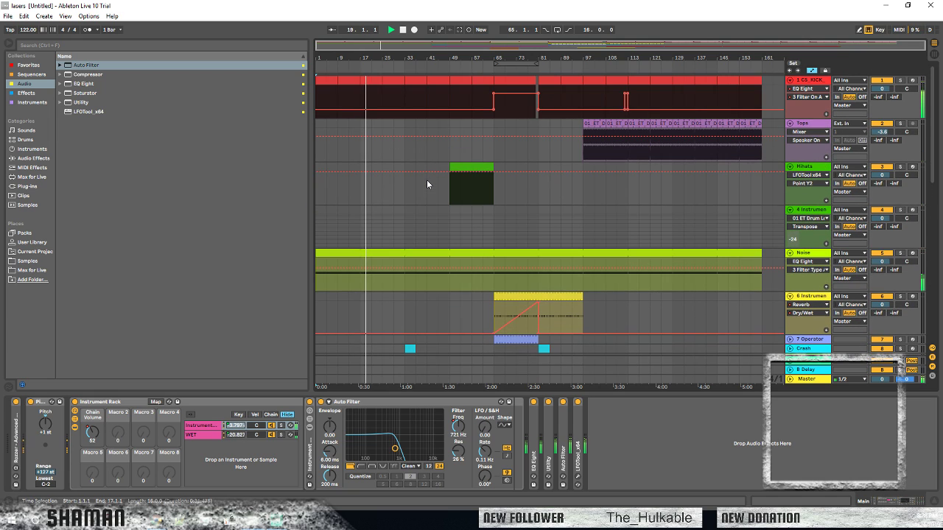
click(407, 91)
drag(381, 91, 351, 90)
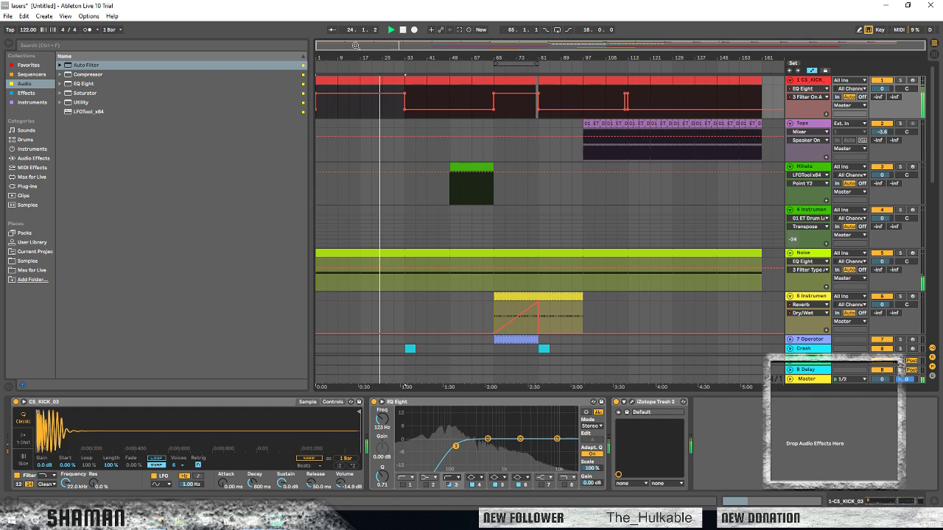
click(403, 31)
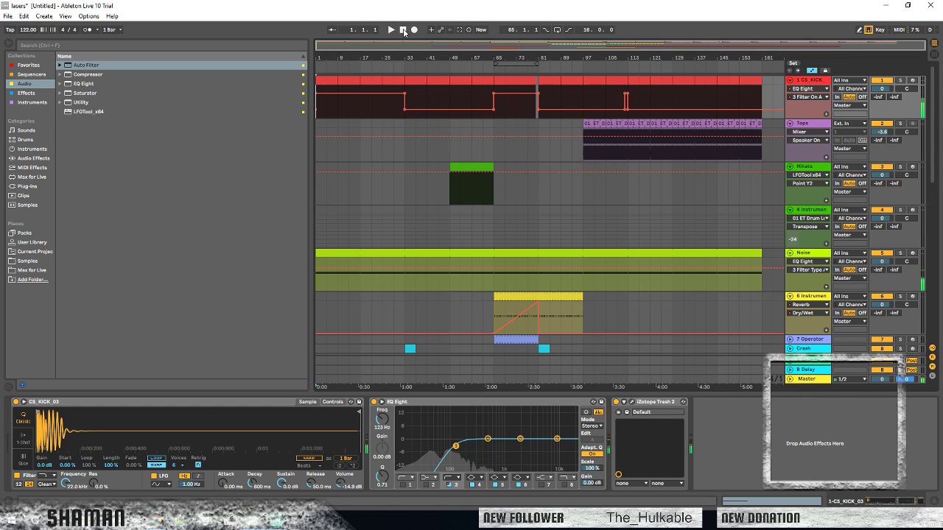
click(391, 30)
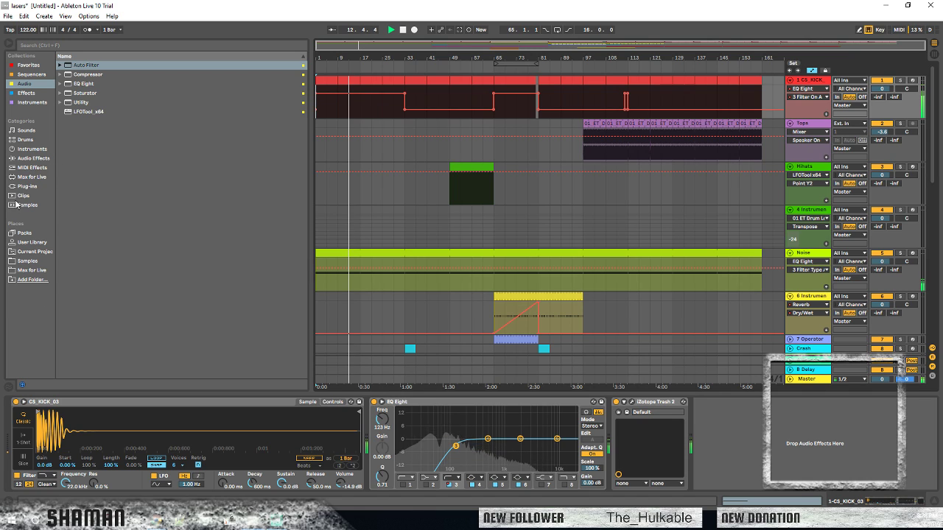
Open the Samples folder in the browser, collapse Songstarters, and look through the top-level sample folders
click(27, 261)
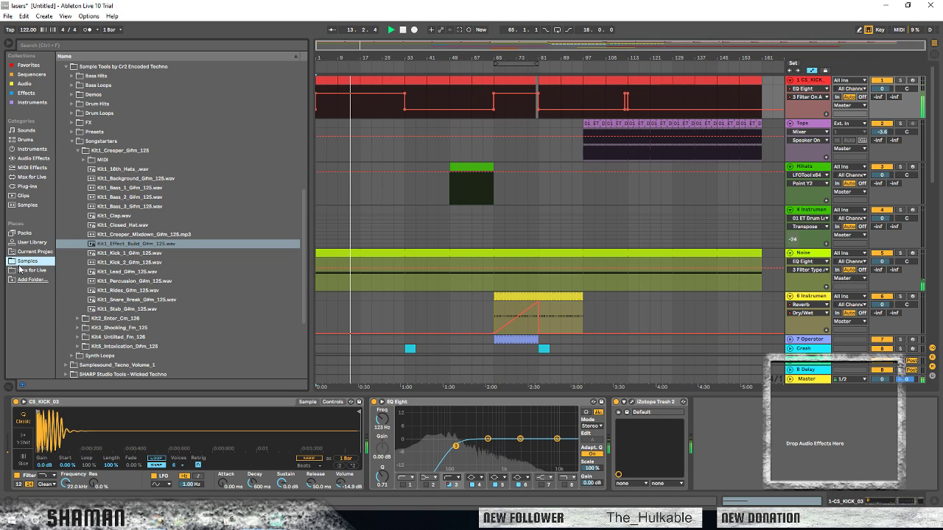
click(72, 141)
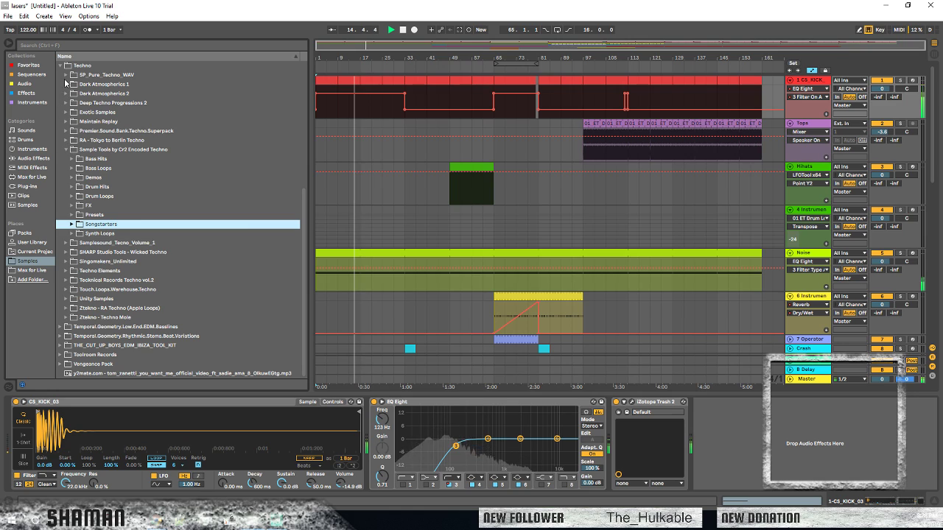
scroll(71, 162, up, 5)
scroll(76, 179, up, 3)
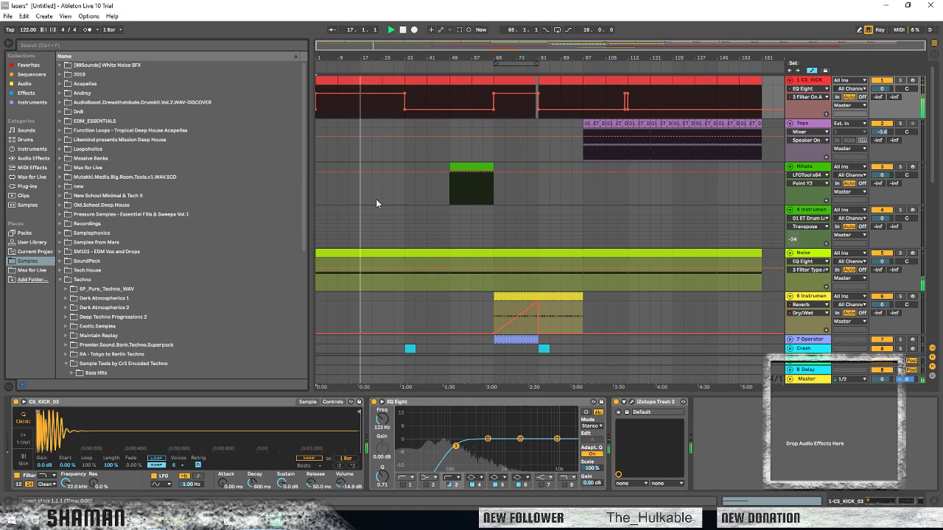
Examine the device chains of the Main and Noise tracks, including Massive's Filter parameter
scroll(375, 198, down, 8)
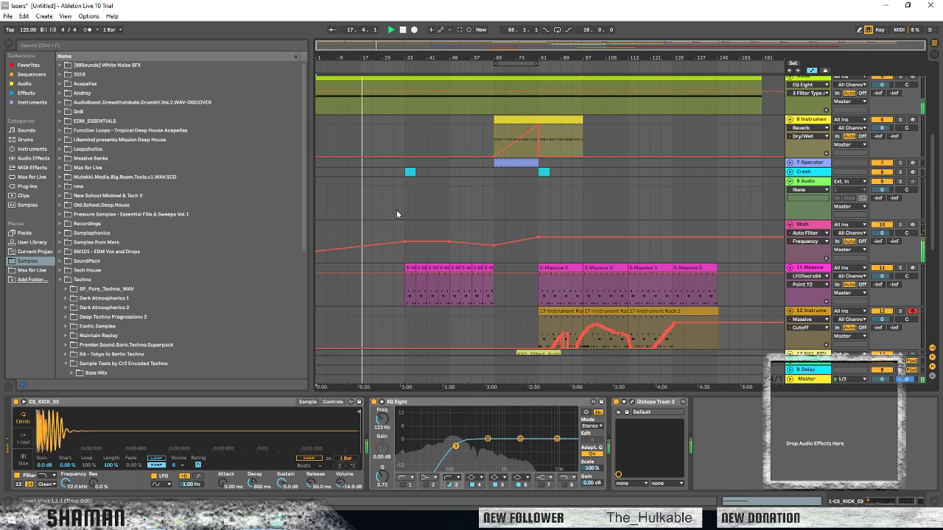
click(801, 226)
scroll(779, 298, down, 3)
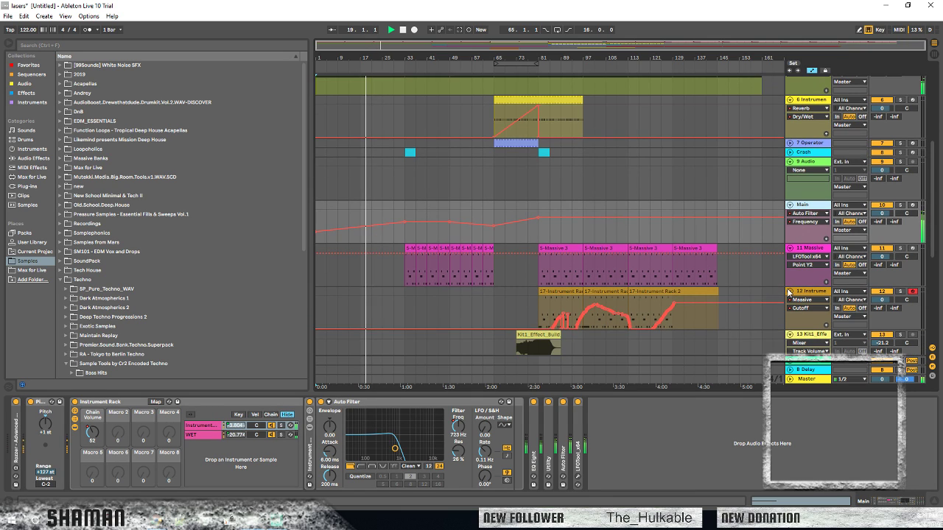
scroll(786, 294, up, 7)
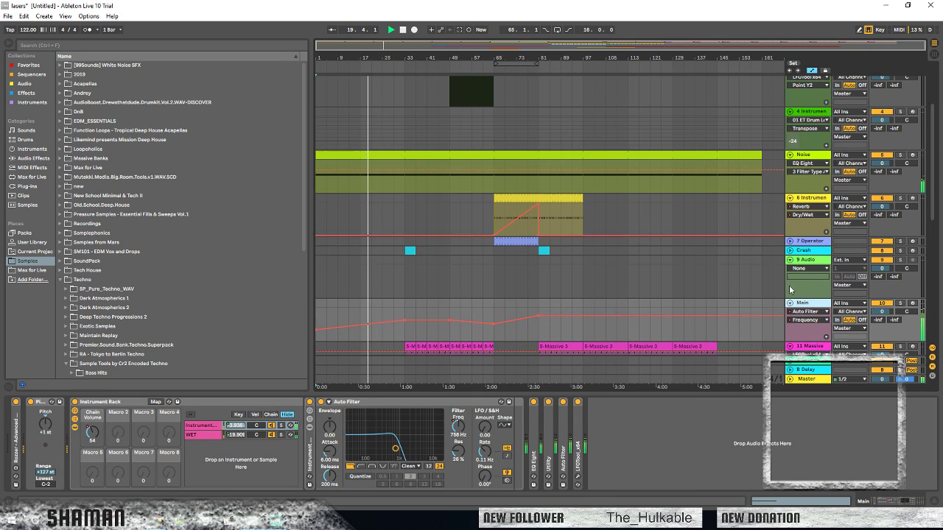
click(802, 155)
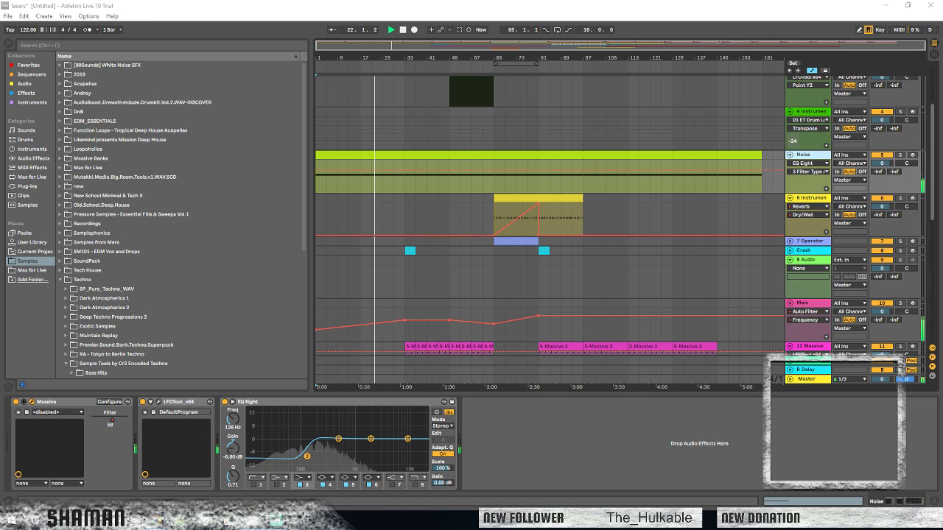
click(110, 419)
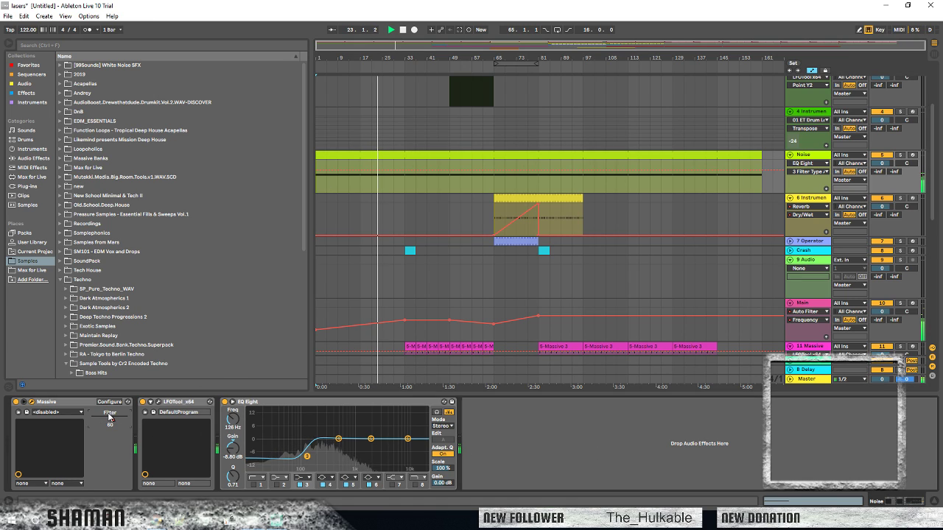
Try a lower breakpoint around bar 25 in the Main track's Auto Filter Frequency automation
scroll(327, 293, down, 1)
scroll(332, 287, down, 1)
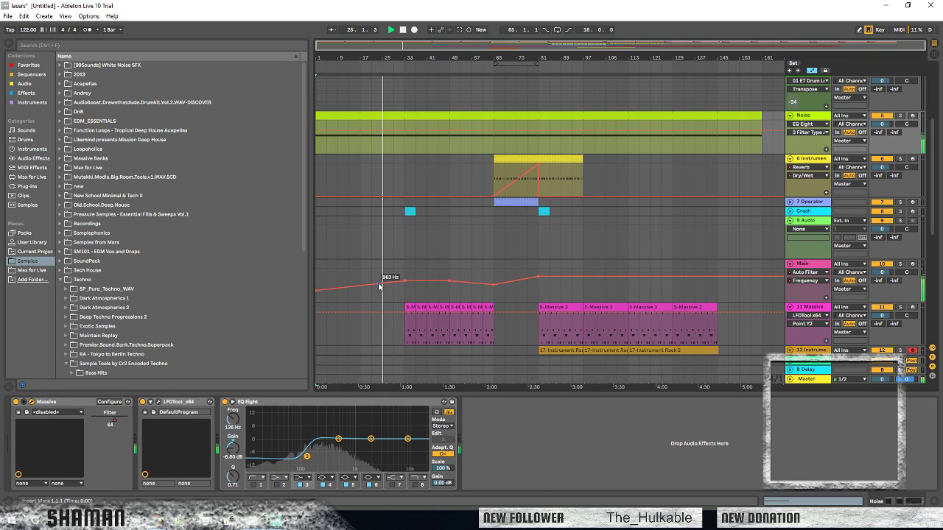
click(377, 283)
drag(382, 284, 383, 291)
click(383, 289)
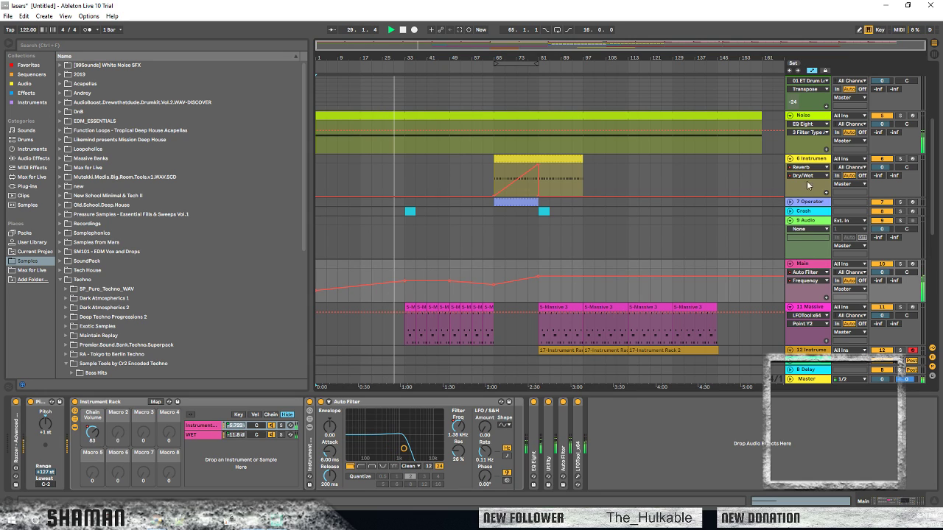
Show the Massive Filter automation on the Noise track and re-enable it
click(802, 116)
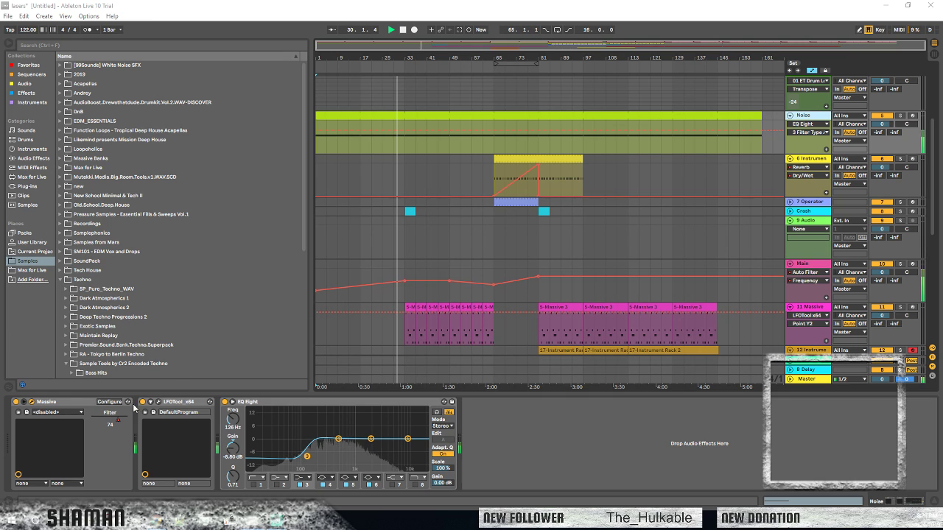
click(116, 420)
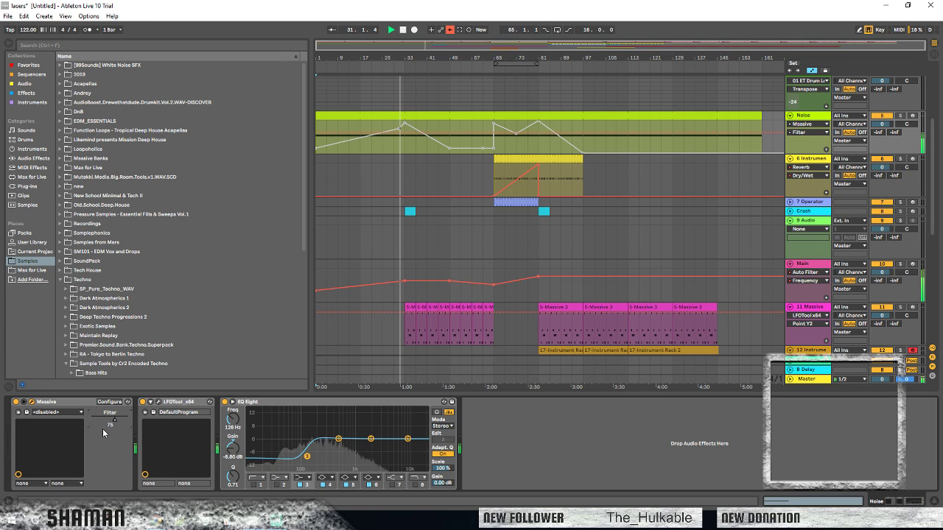
right_click(120, 421)
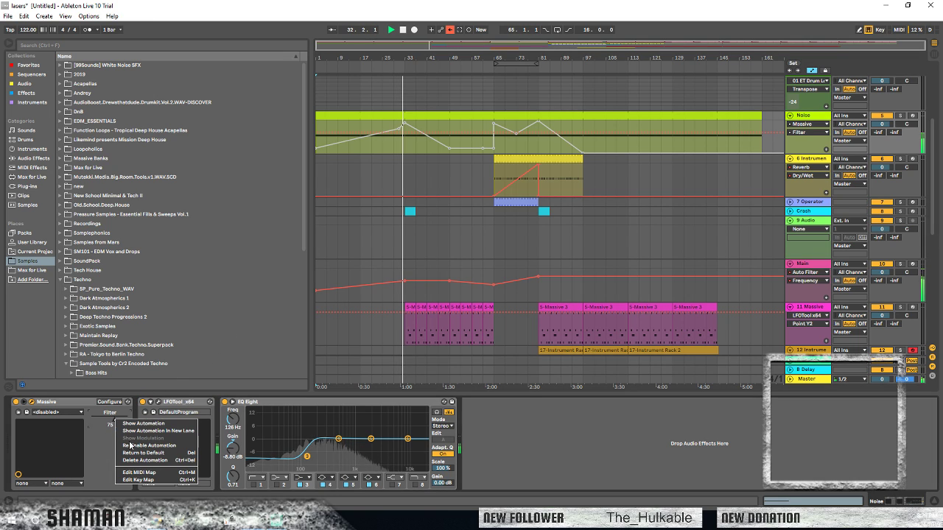
click(148, 446)
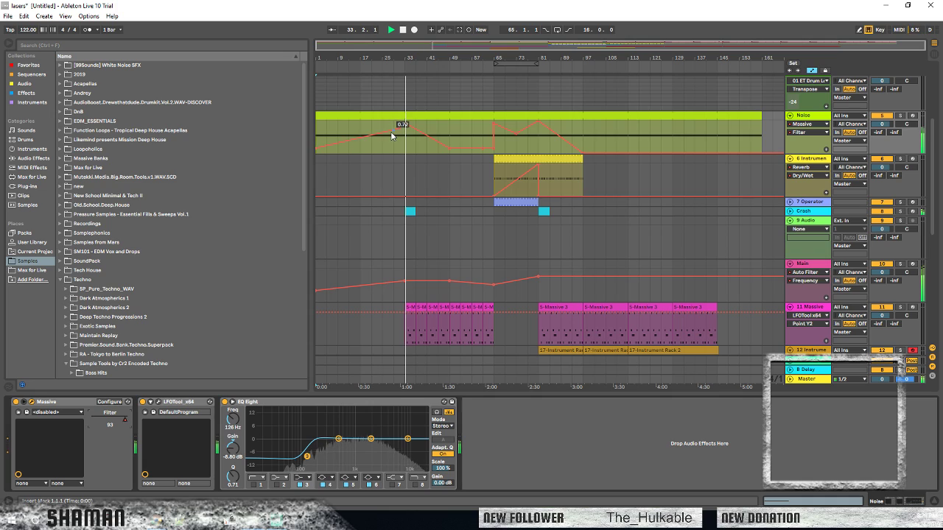
Lower the Noise track's Filter breakpoint just before bar 33 to about 0.56 and save the set
drag(399, 129, 398, 136)
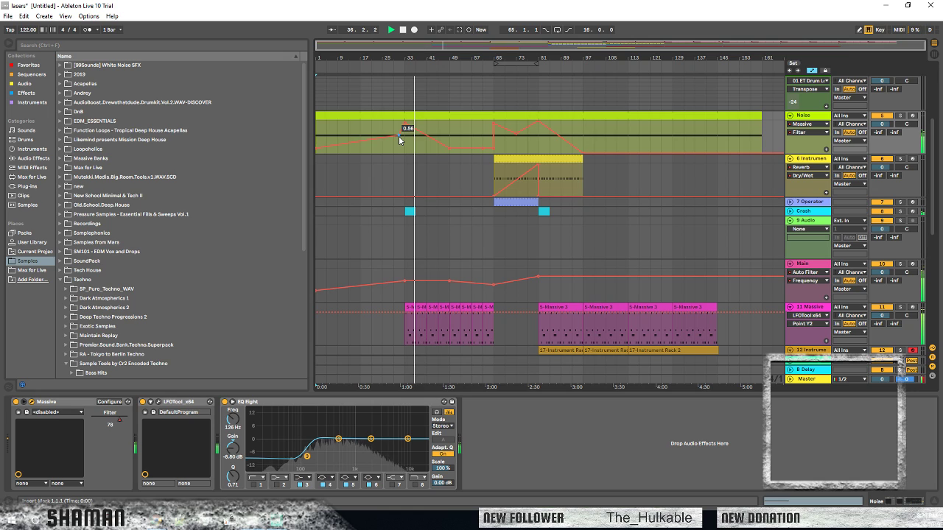
drag(419, 56, 453, 56)
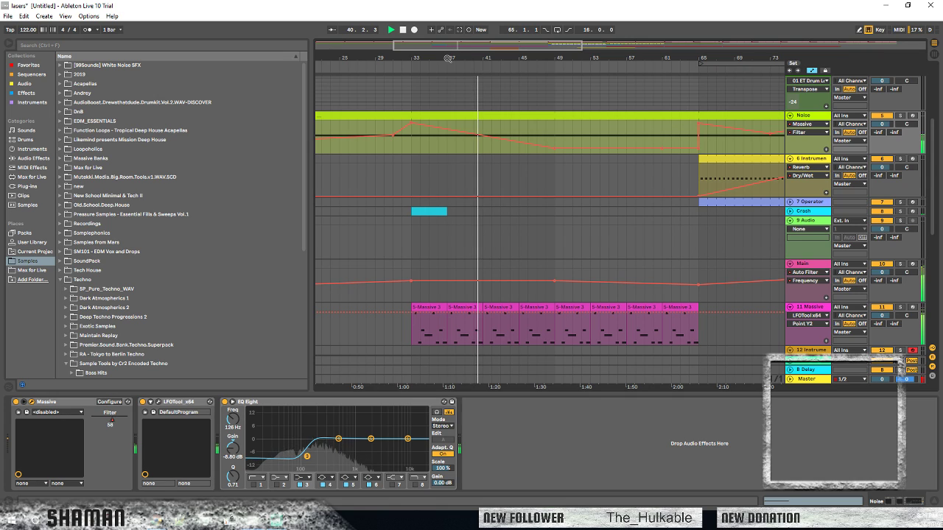
key(ctrl+s)
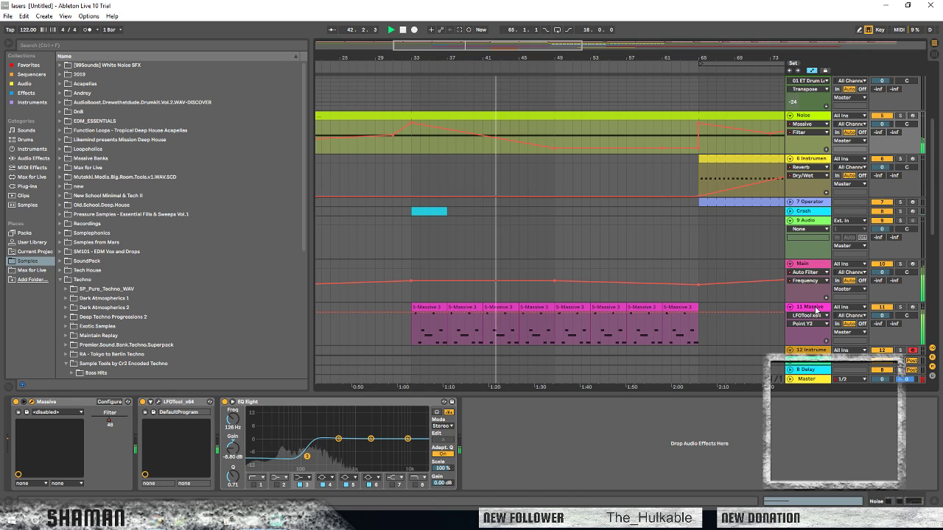
View the notes of the 11 Massive clip at bar 41 and deselect the clip
double_click(495, 313)
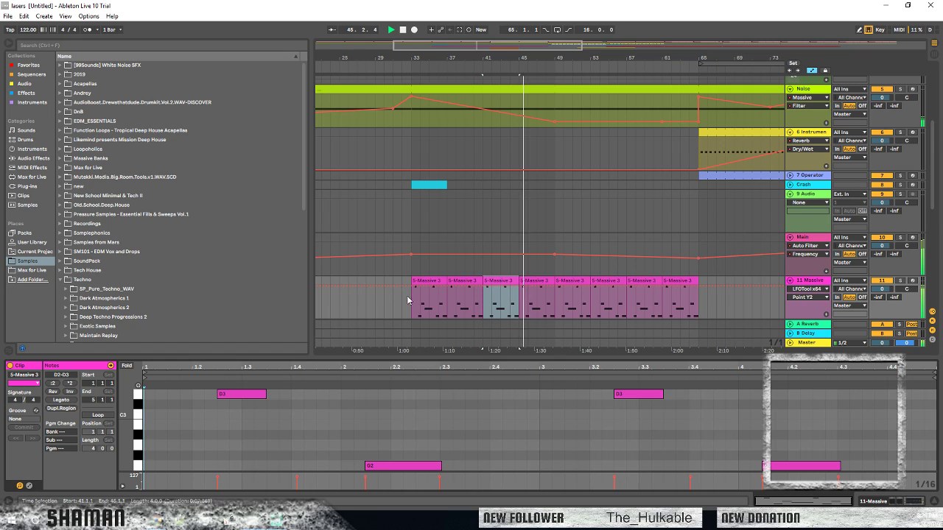
click(383, 298)
click(356, 65)
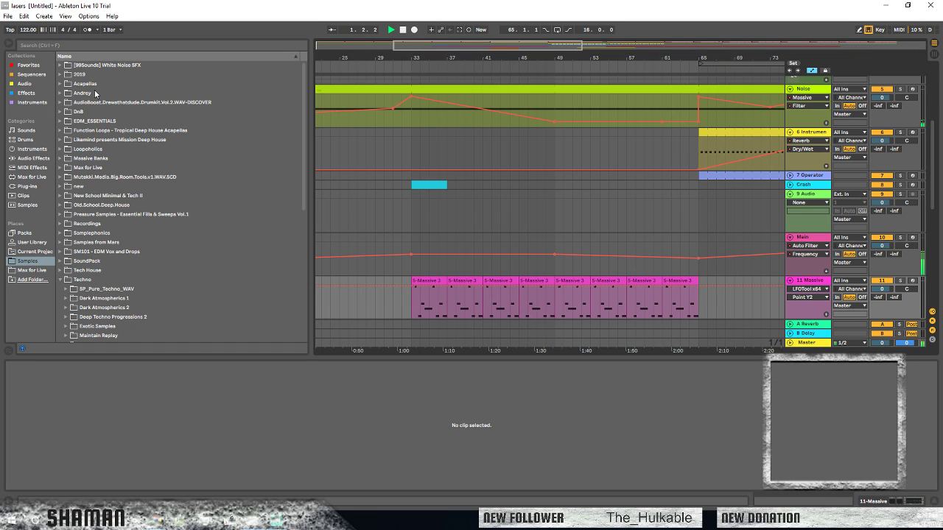
Expand Acapellas and its Coollider presents - Acapellas vol40 folder, and select 05 - Nelly Furtado - Turn Off The Light.wav
click(60, 83)
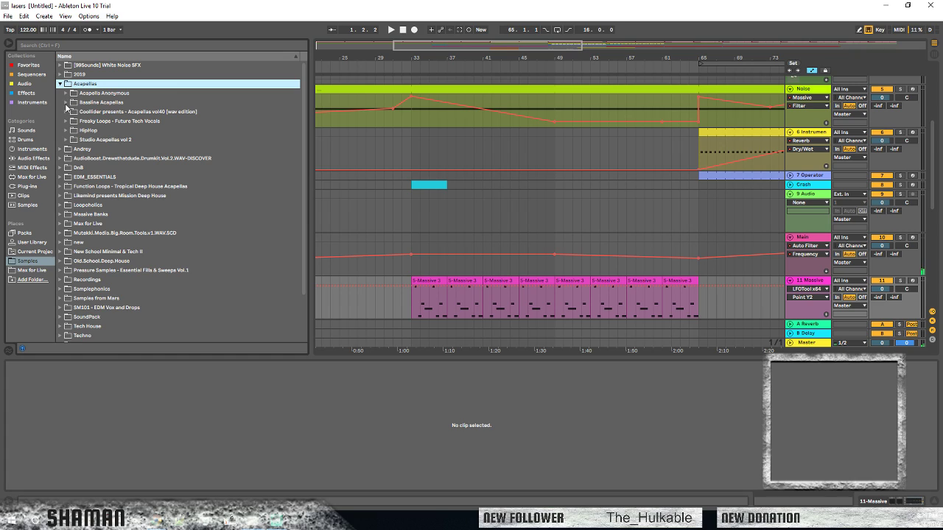
click(66, 111)
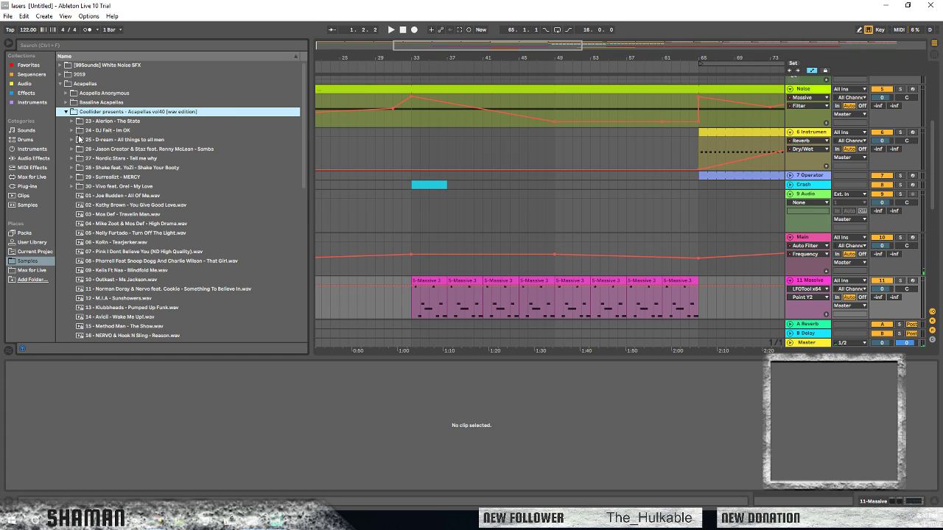
click(90, 233)
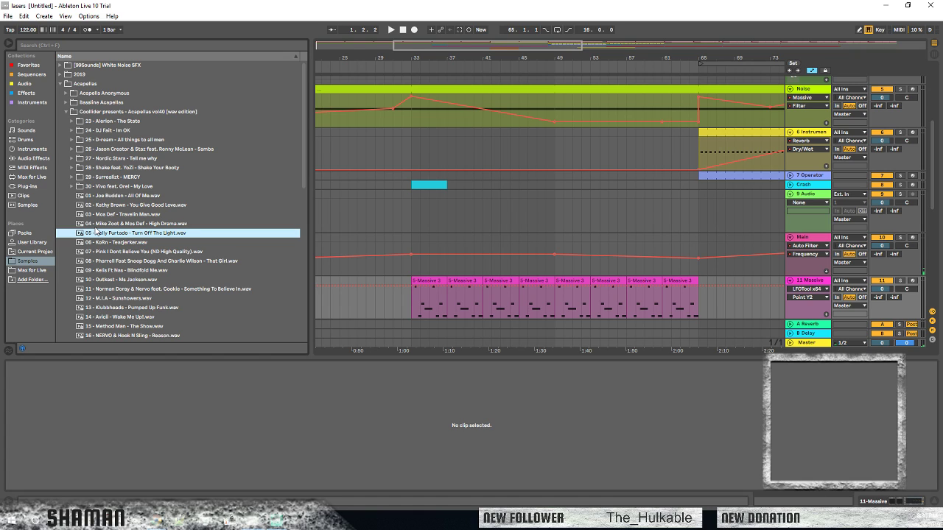
Audition 17 - martin-solveig-the-night-out.wav and 18 - Dada Life - You Will Do What We Will Do.wav, returning to 17
scroll(94, 227, down, 4)
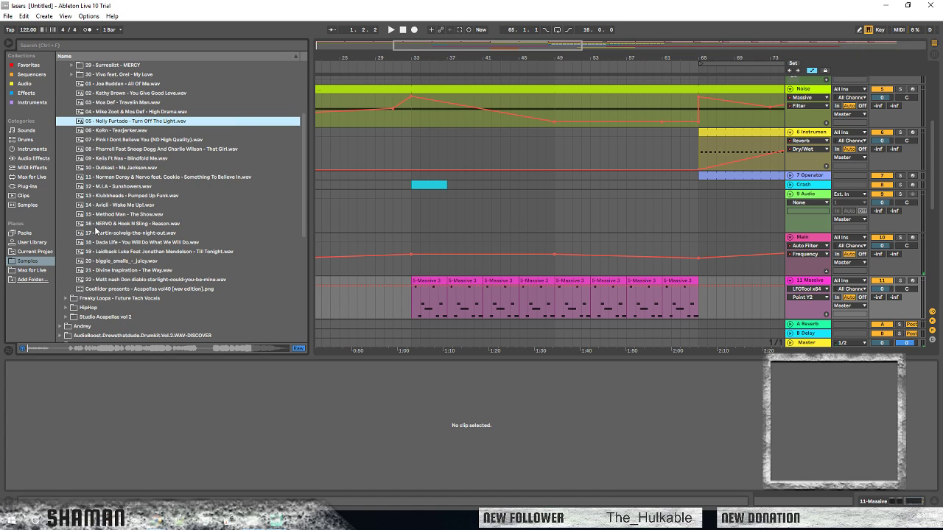
click(142, 232)
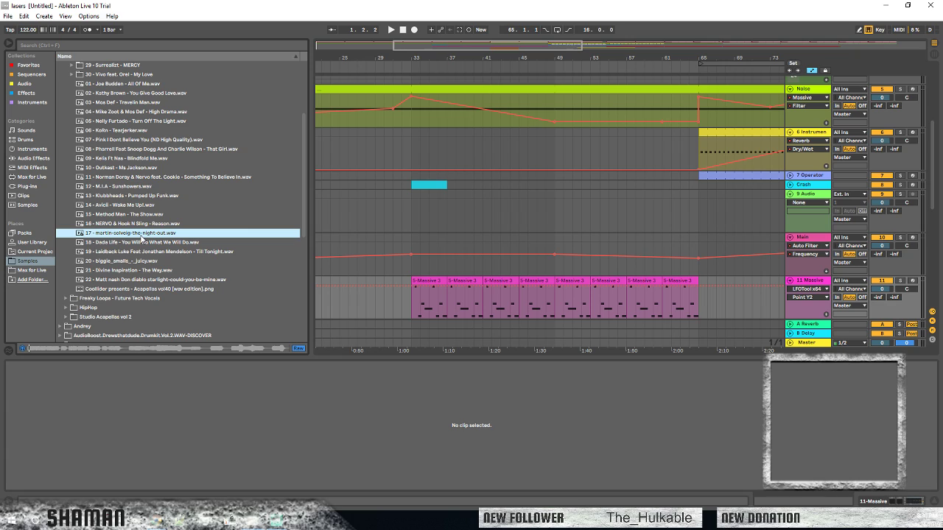
key(Down)
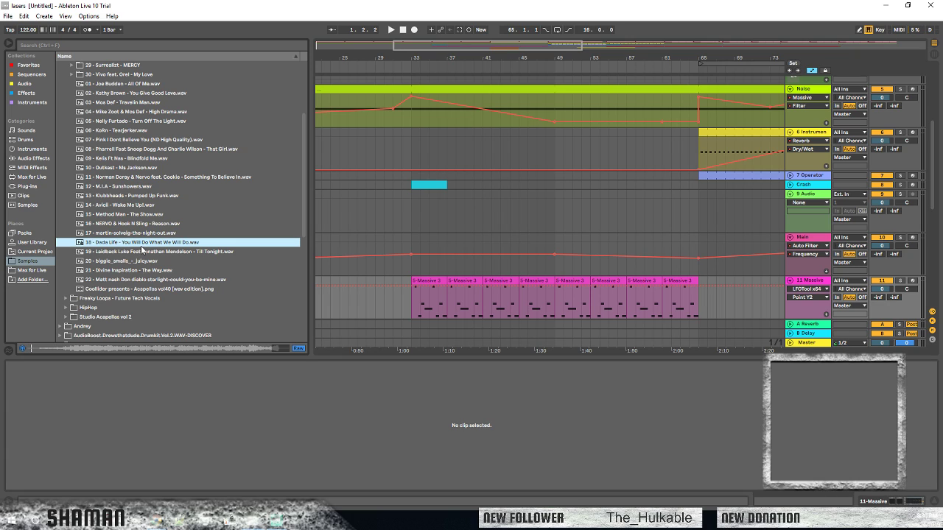
key(Up)
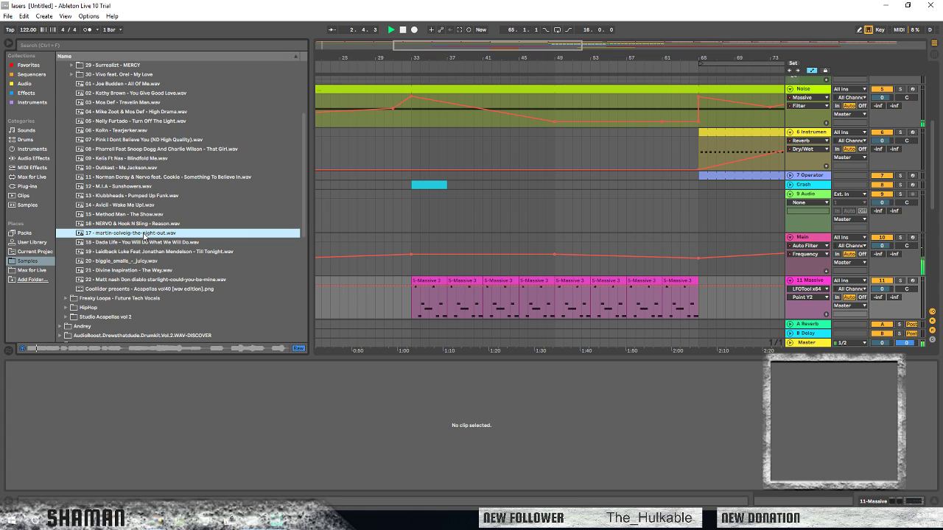
Add a new audio track below the 17 Instrument track and place 17 - martin-solveig-the-night-out.wav on it at bar 1
scroll(844, 254, down, 10)
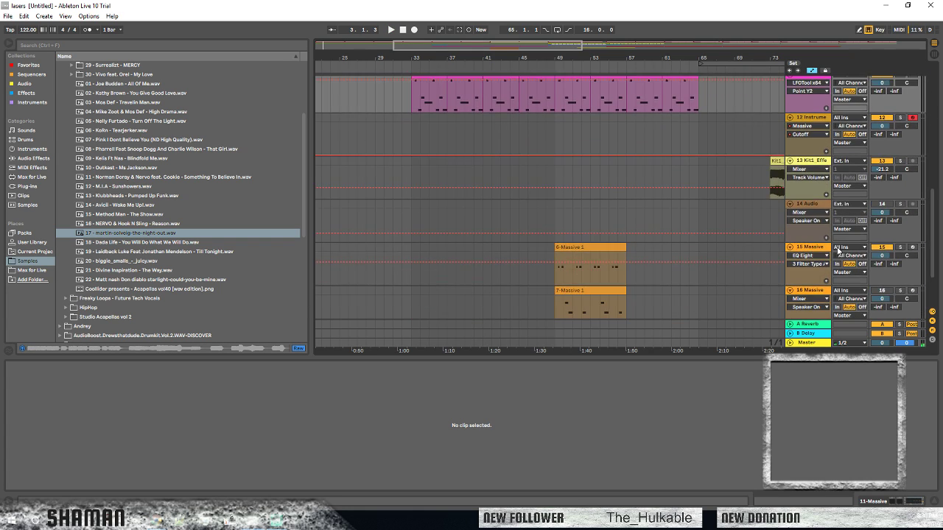
click(803, 261)
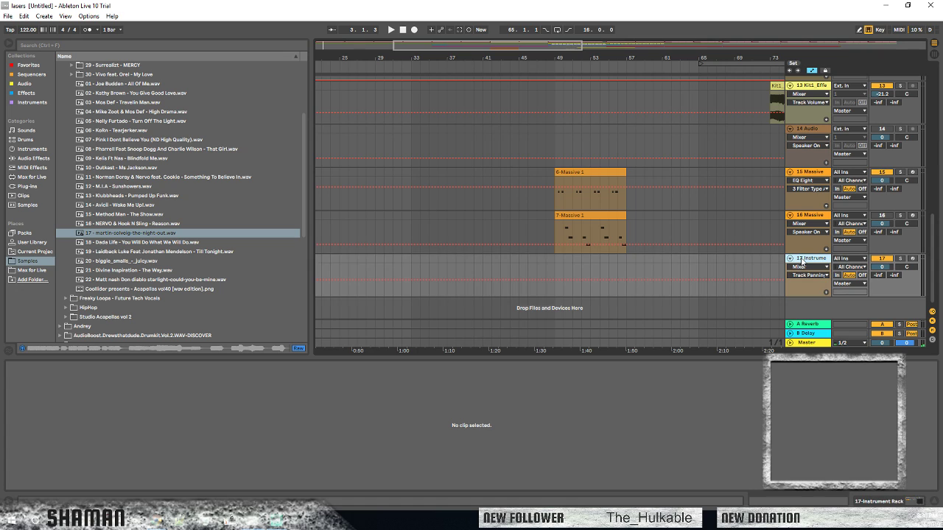
key(ctrl+t)
drag(154, 232, 190, 239)
drag(406, 50, 368, 50)
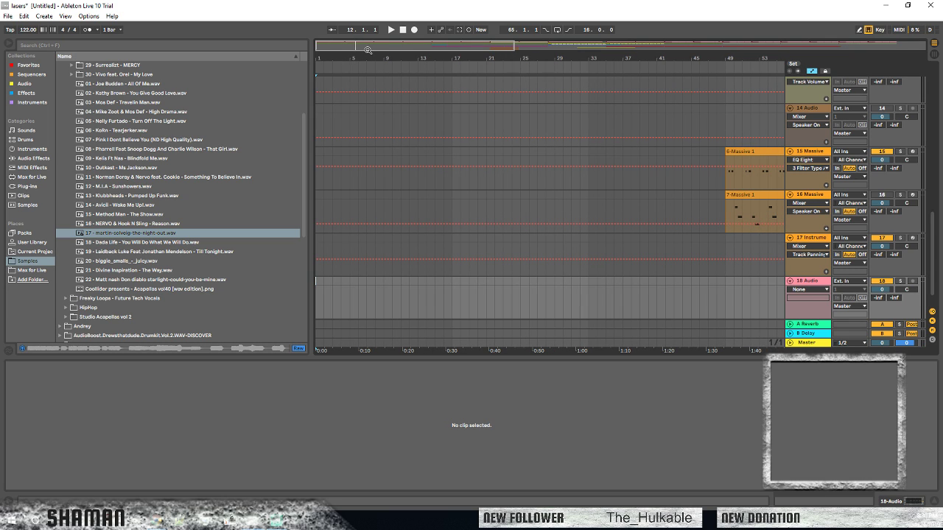
drag(162, 234, 319, 294)
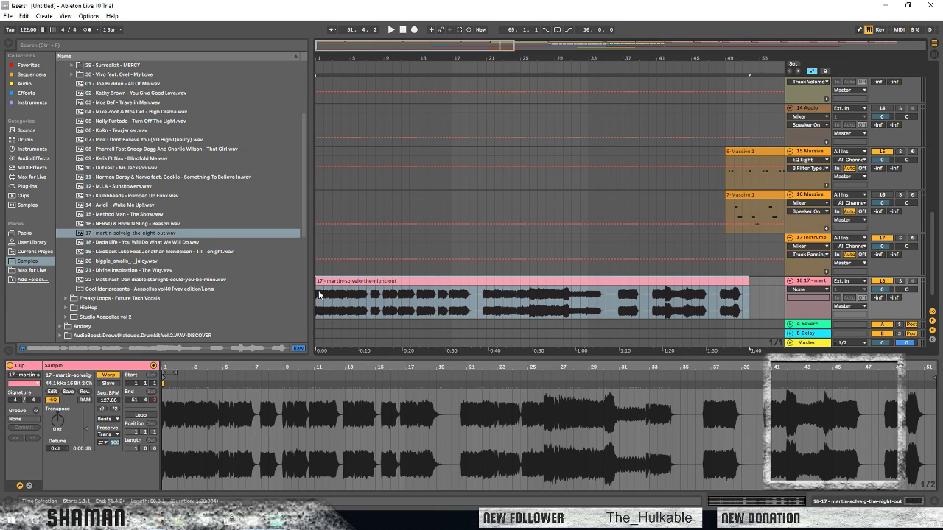
Lower the new vocal track's volume to -3.7 dB during playback
key(space)
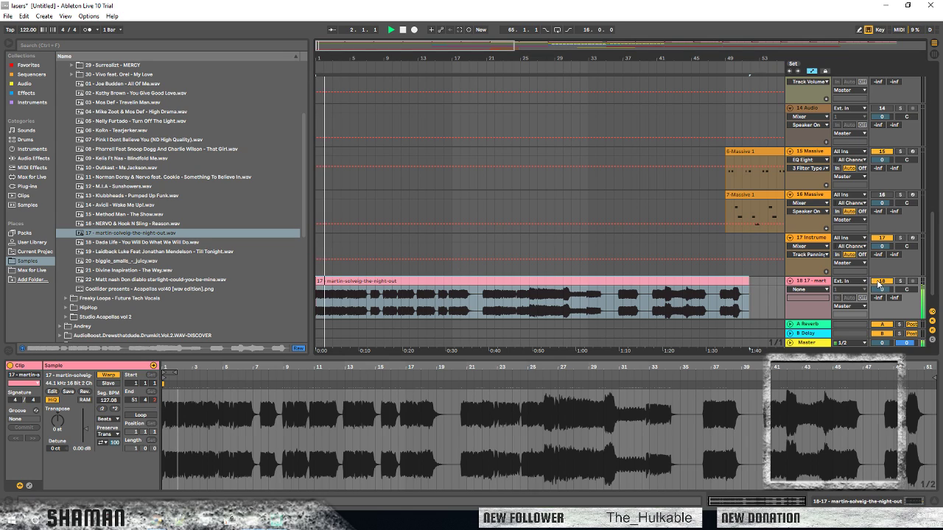
drag(882, 290, 882, 297)
key(space)
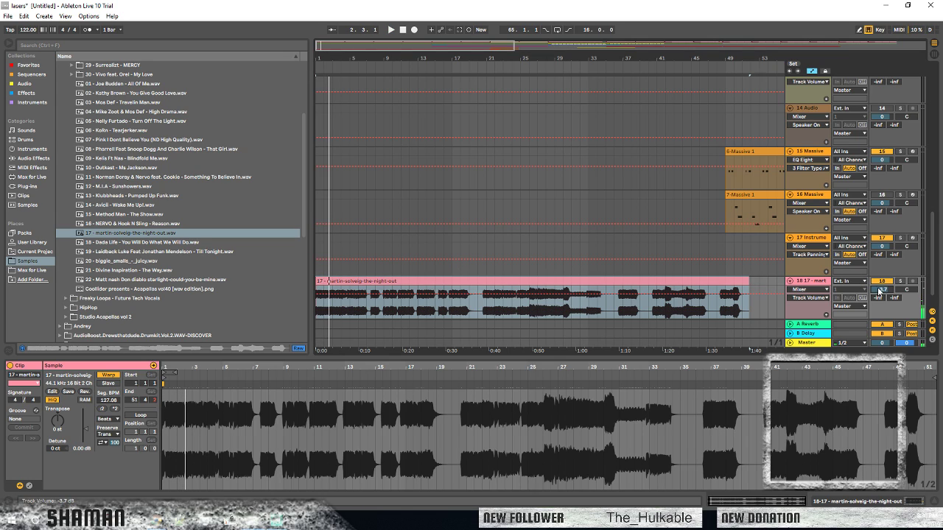
Shorten the vocal clip to its opening phrase, ending at about 2.4, and play it back
key(space)
drag(167, 367, 168, 440)
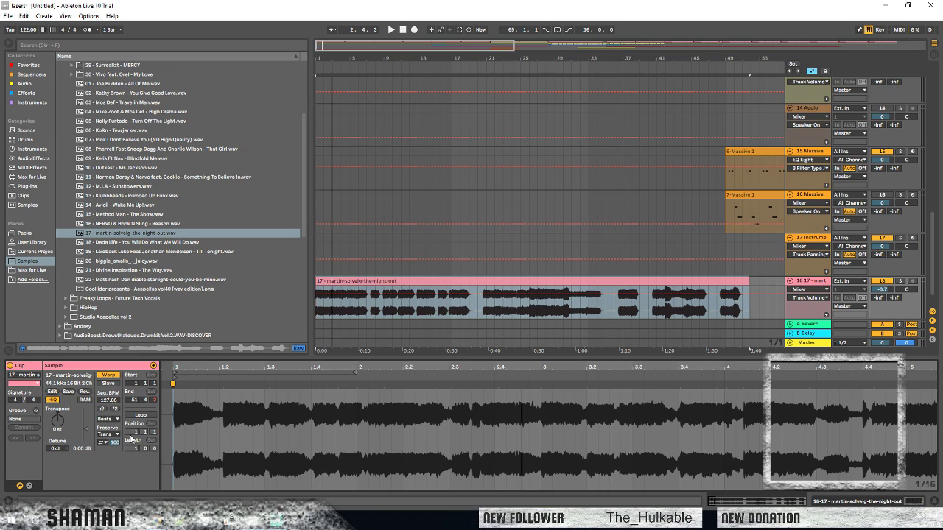
drag(748, 282, 331, 282)
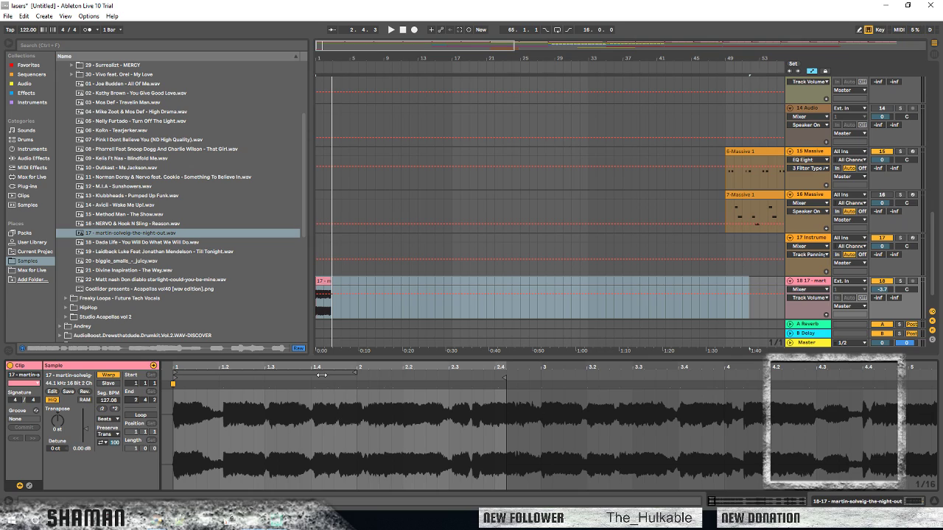
key(space)
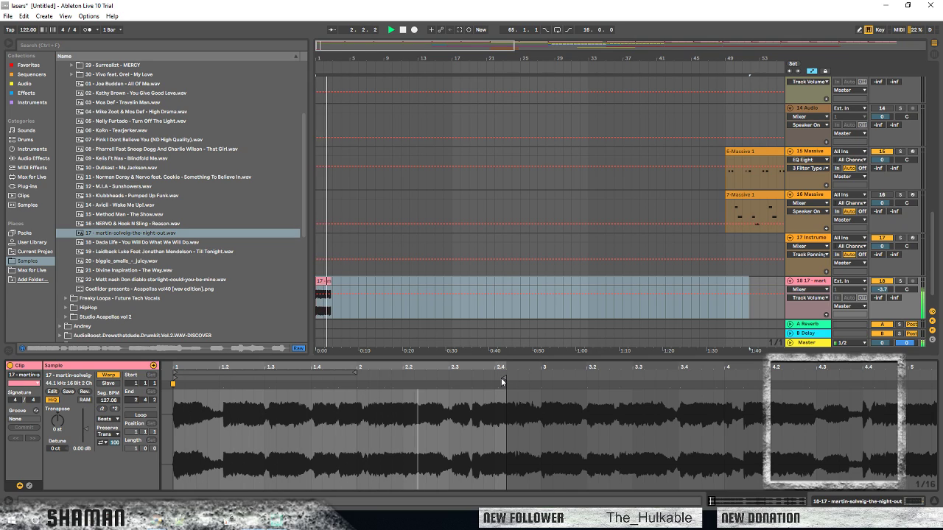
key(space)
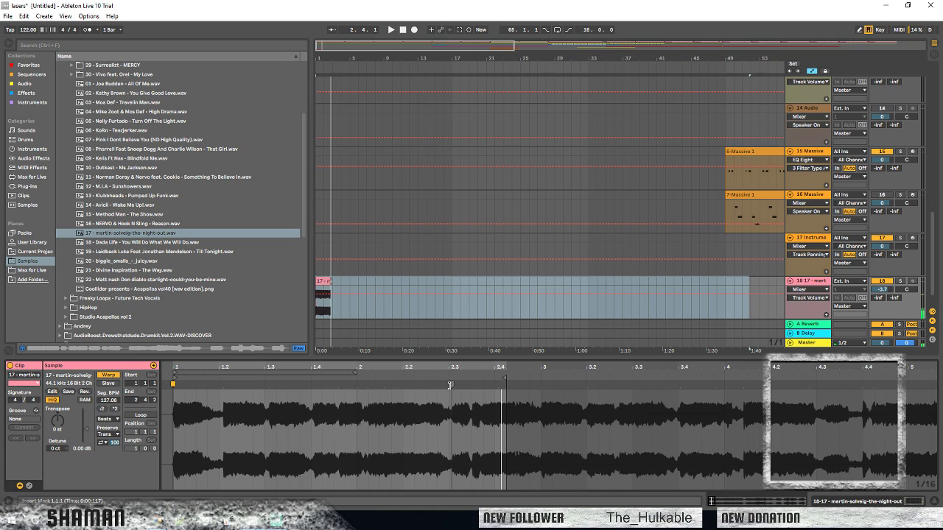
Add warp markers at 2.3 and 1.2 in the vocal clip, line them up with the transients, and play the clip
click(450, 386)
drag(451, 385, 447, 385)
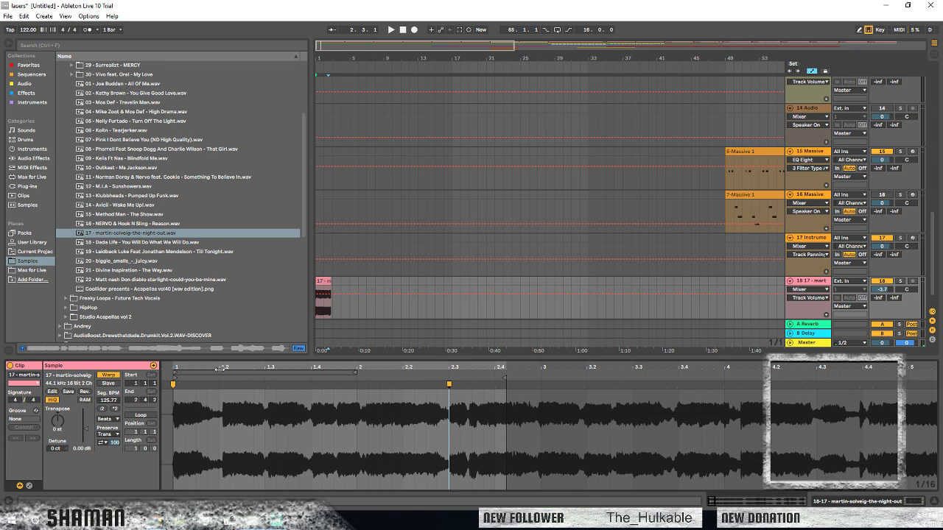
mouse_move(217, 369)
mouse_down()
mouse_move(310, 406)
mouse_move(295, 384)
mouse_up()
key(space)
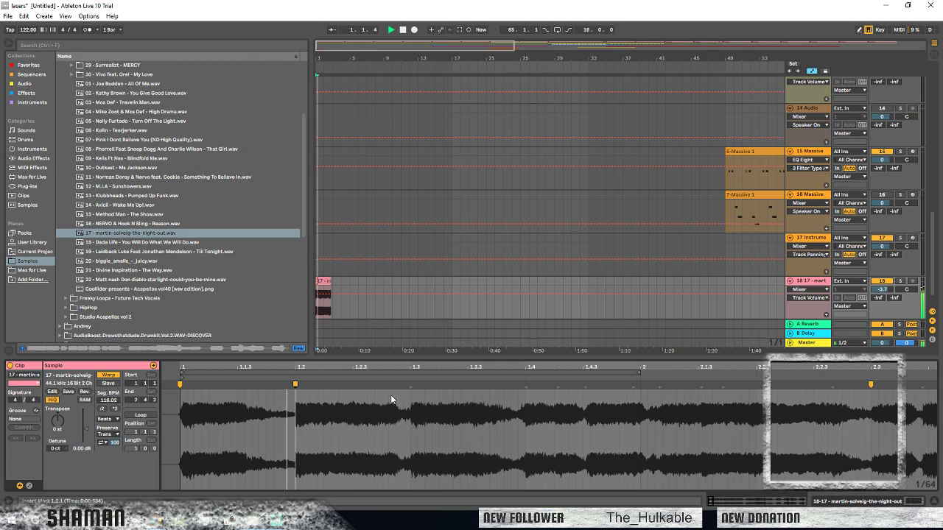
Set the vocal clip's warp mode to Complex and the first segment's BPM to 115.00, and play the result
click(106, 419)
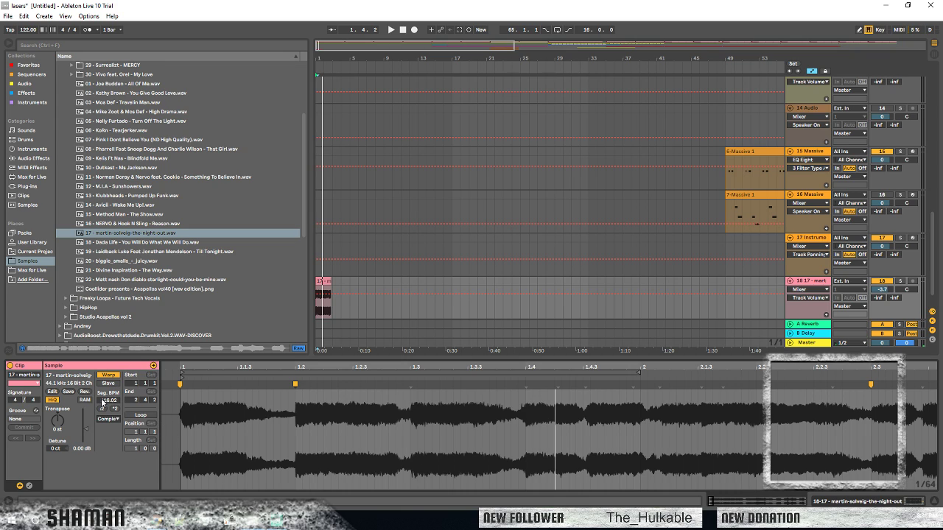
mouse_move(296, 385)
mouse_down()
mouse_move(330, 384)
mouse_move(282, 385)
mouse_move(294, 385)
mouse_up()
key(space)
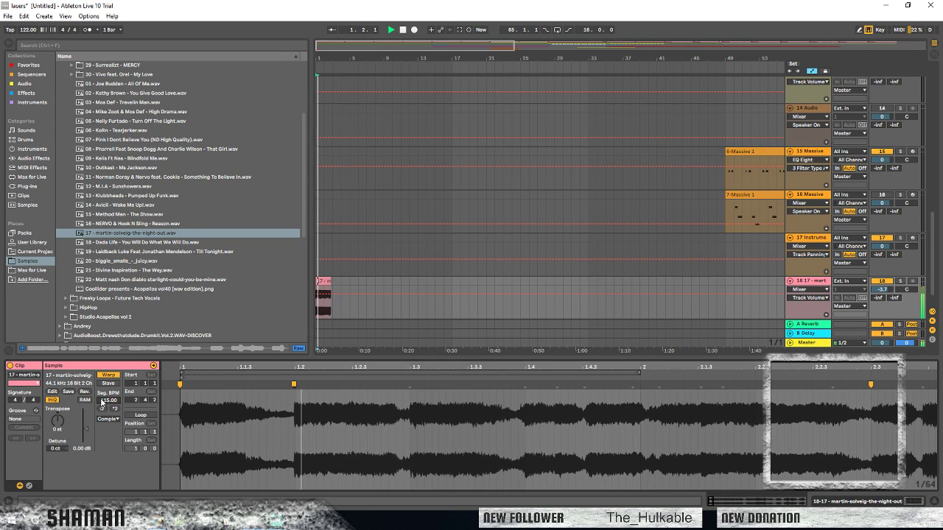
Add a warp marker at 1.3 in the vocal clip and stop playback
double_click(411, 383)
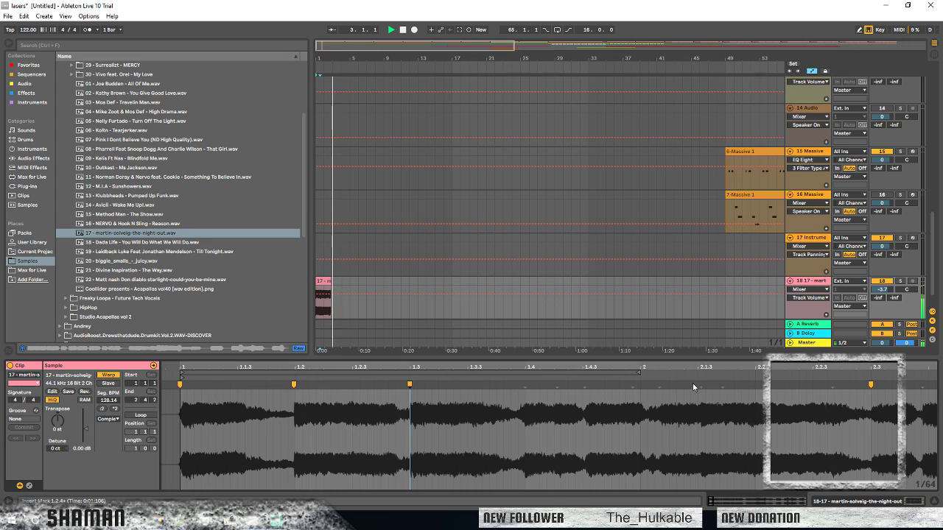
key(space)
drag(705, 368, 407, 324)
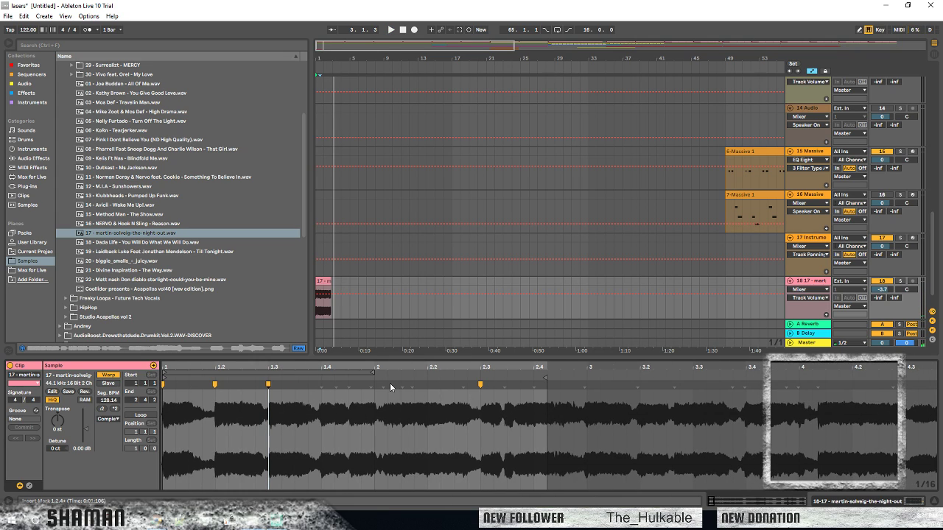
Show the vocal track's device chain and insert an Auto Filter before its EQ Eight
click(822, 282)
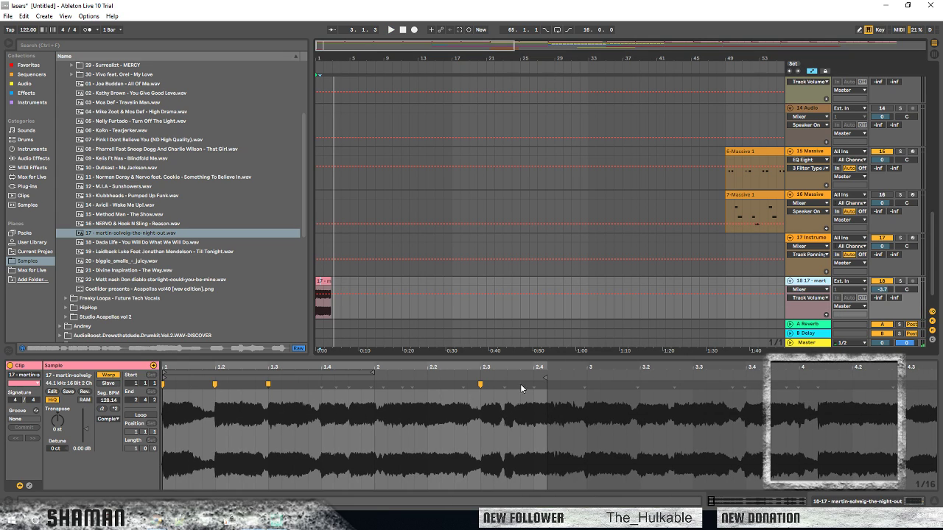
key(shift+Tab)
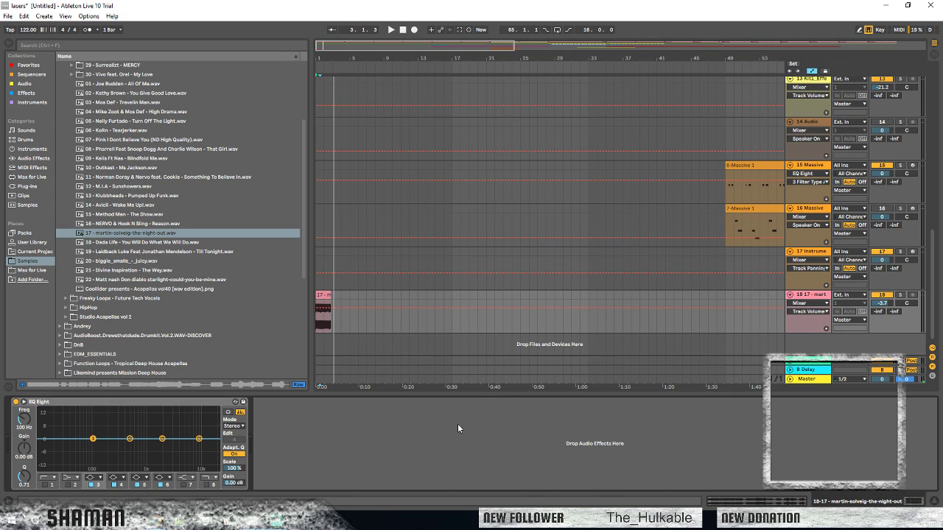
click(36, 83)
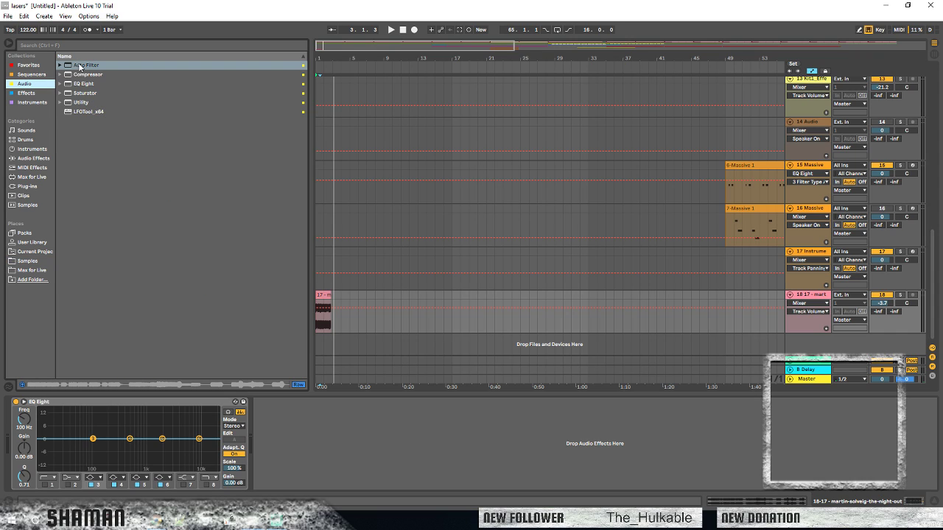
drag(80, 66, 46, 448)
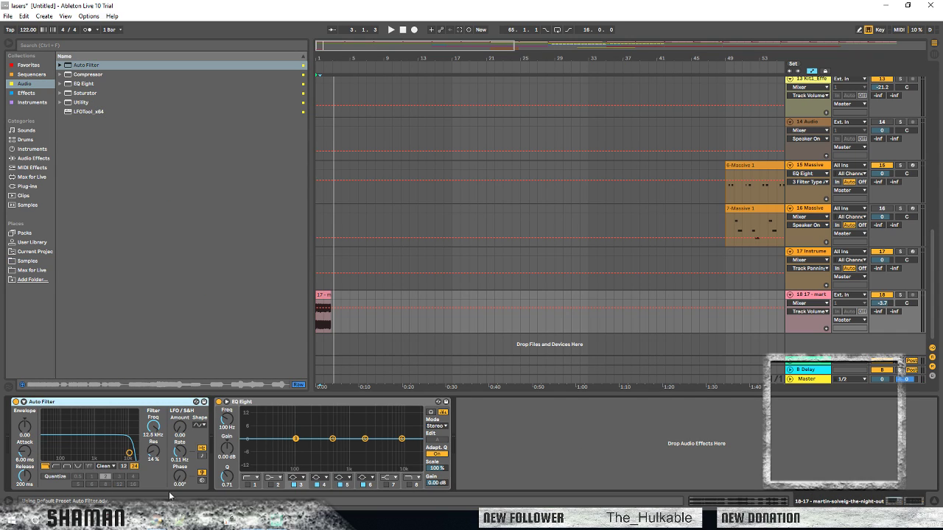
Turn off EQ Eight band 3, enable band 2 as a low shelf, and set it to 109 Hz and -8.31 dB
click(270, 479)
click(271, 482)
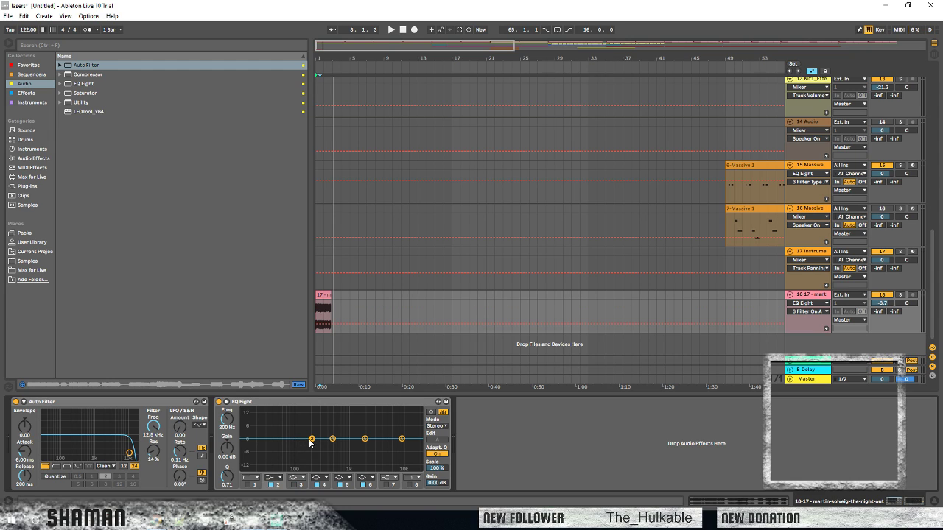
drag(311, 440, 300, 458)
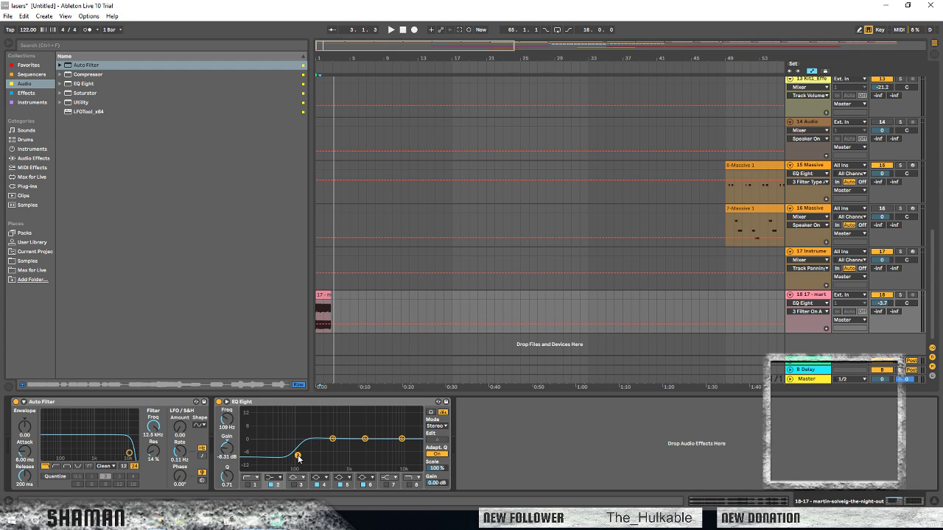
Lower the vocal track's Auto Filter cutoff to 844 Hz with 26% resonance while listening
key(space)
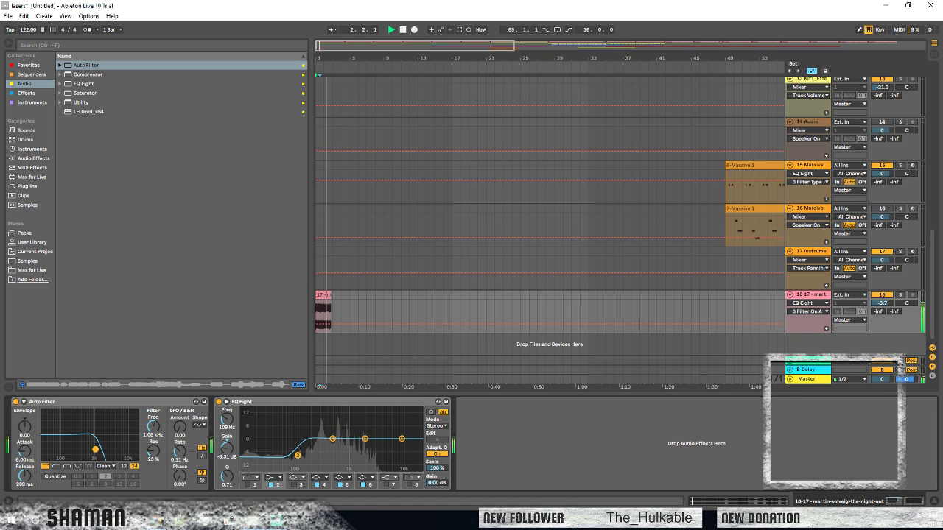
drag(95, 449, 98, 446)
key(space)
key(space)
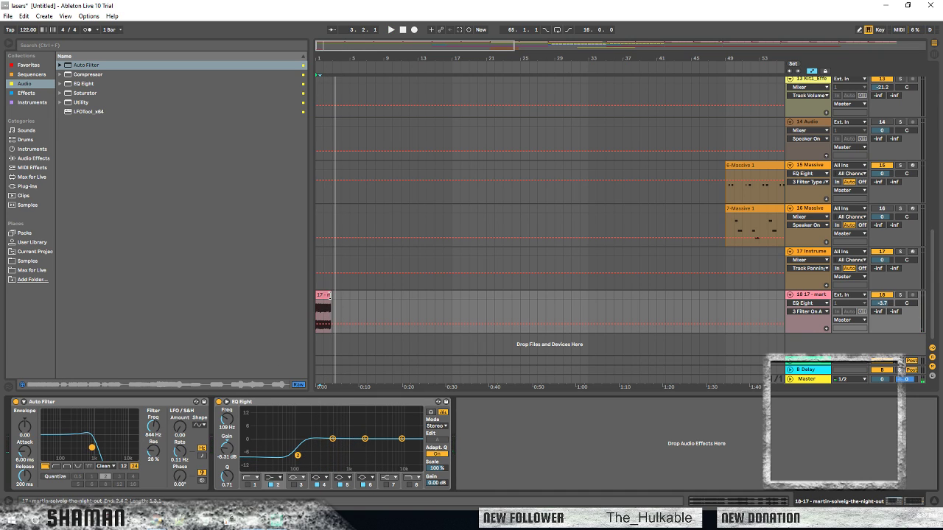
Extend the vocal clip's end to bar 49, set the EQ Eight output gain to -6.19 dB, and start playback
drag(330, 302, 726, 301)
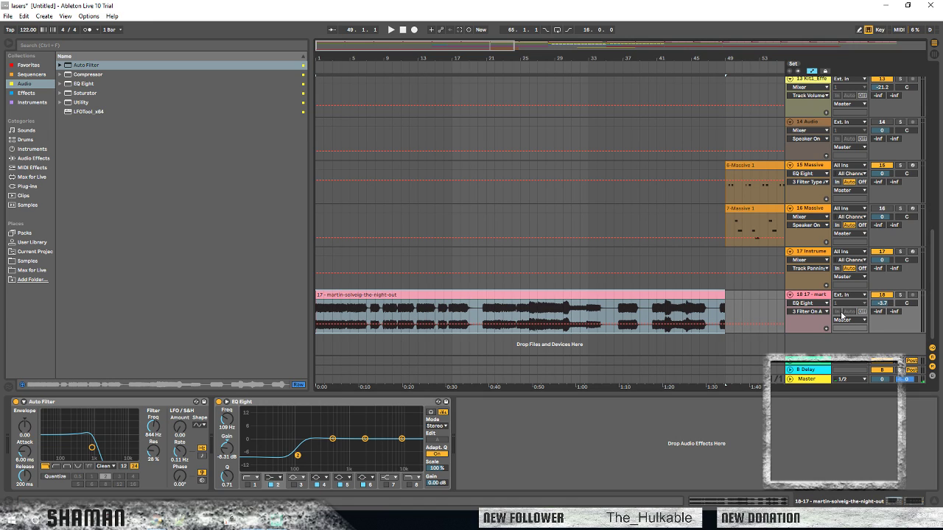
drag(429, 486, 429, 509)
key(space)
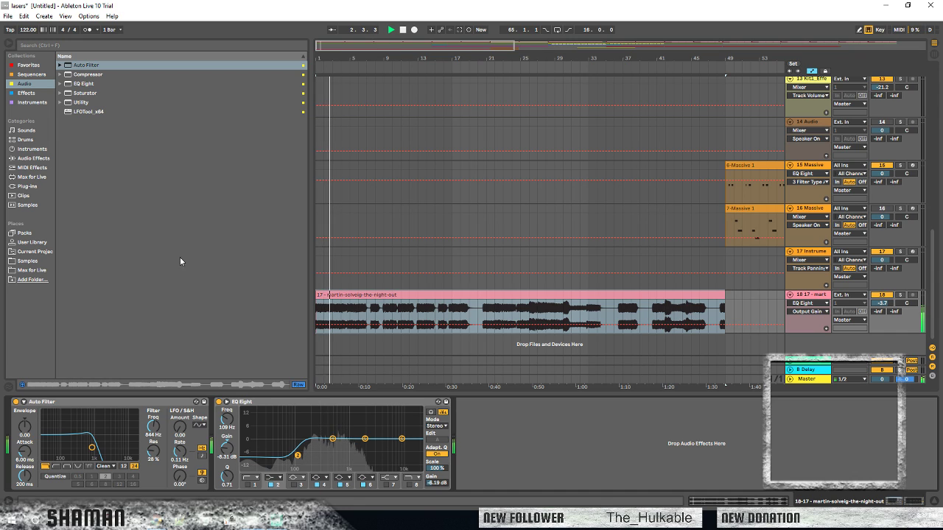
Insert a Ping Pong Delay between the vocal track's Auto Filter and EQ Eight with Dry/Wet at 33%
click(26, 93)
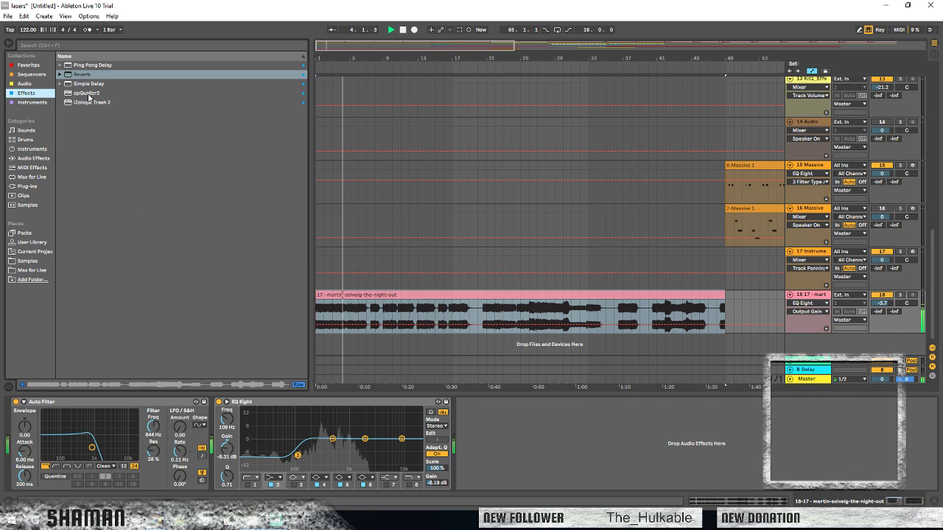
drag(84, 65, 259, 483)
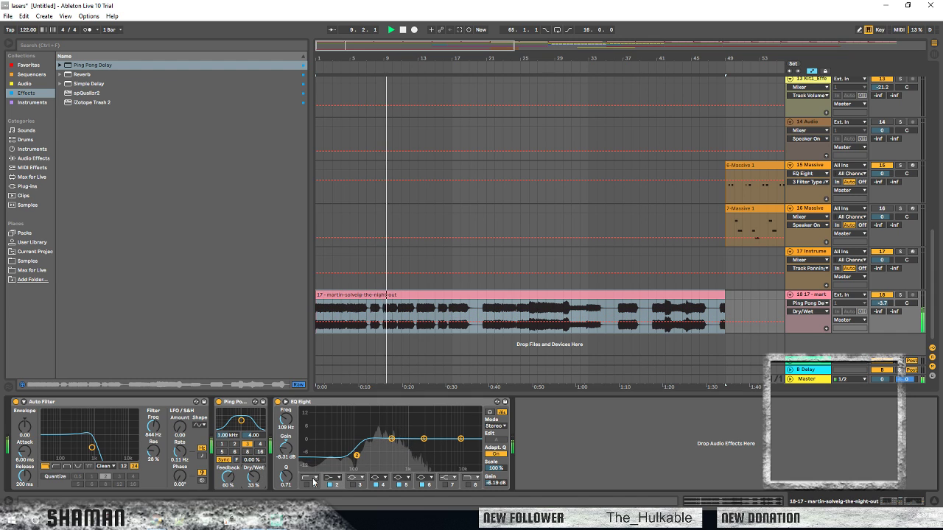
Open the vocal clip's sample and add a warp marker that pulls the transient just after 3.2 onto beat 3.2
double_click(355, 295)
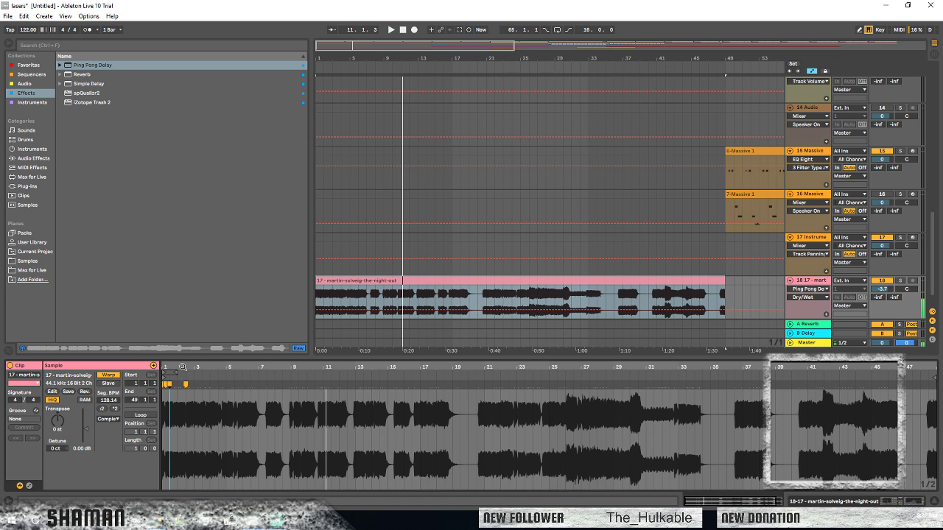
drag(181, 366, 308, 368)
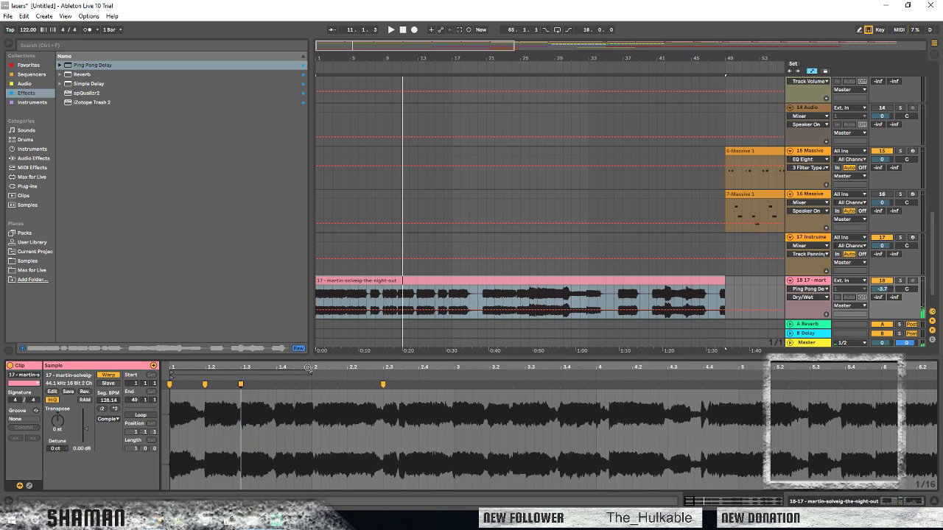
key(space)
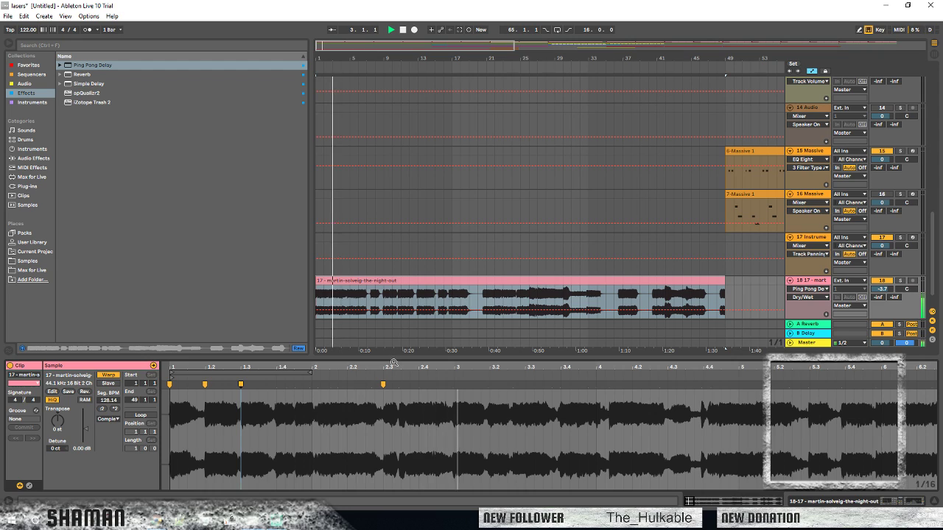
click(489, 385)
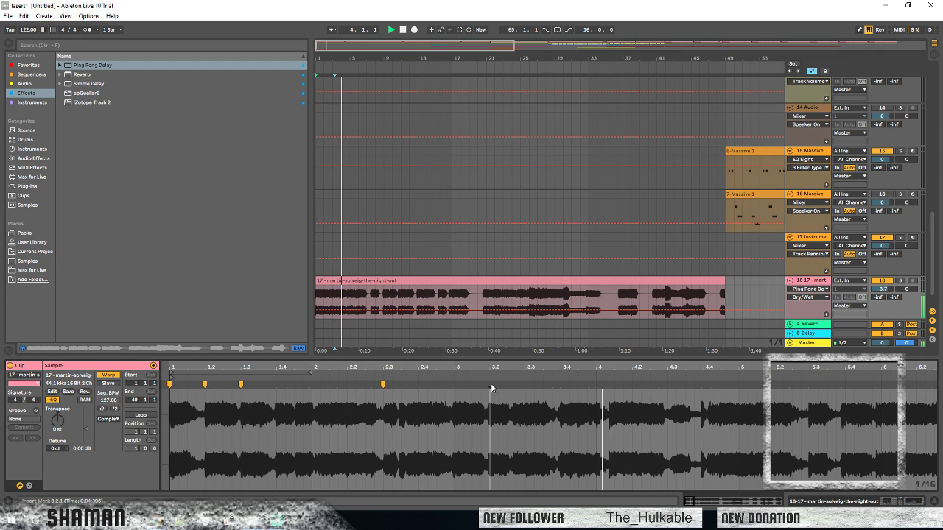
double_click(496, 384)
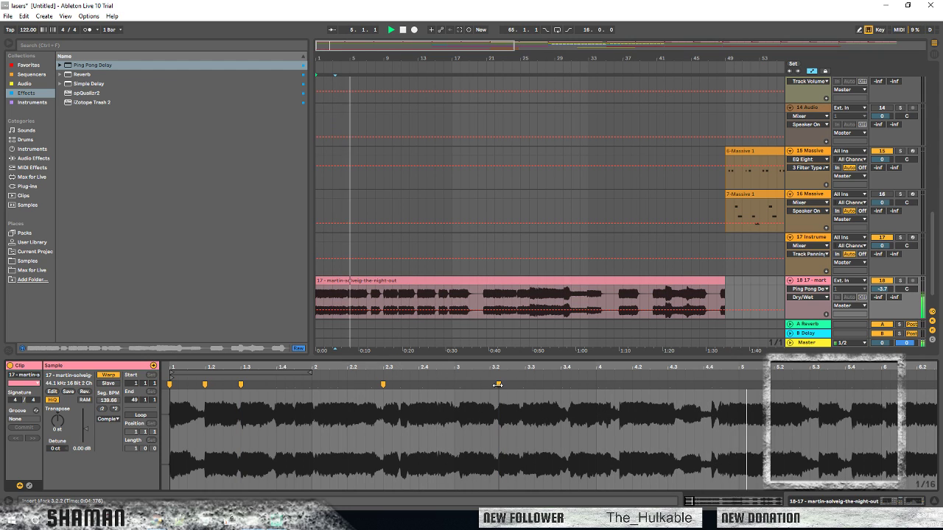
drag(496, 385, 489, 385)
key(space)
key(space)
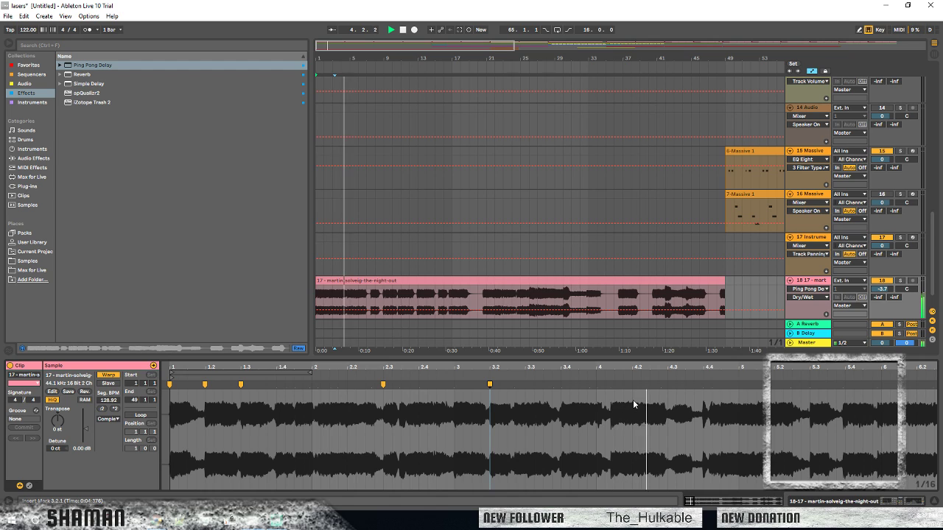
Try to warp the transient shortly after bar 4 onto the start of bar 4
scroll(612, 440, up, 5)
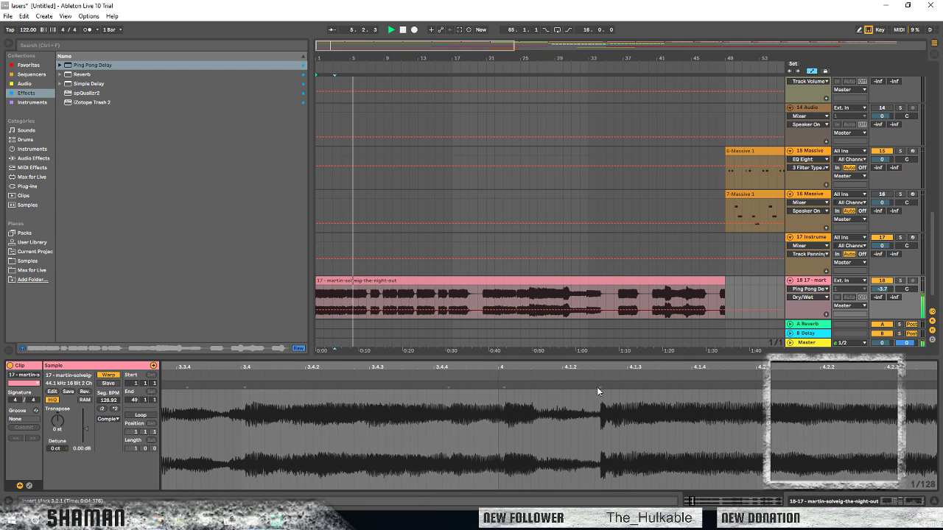
drag(601, 385, 501, 384)
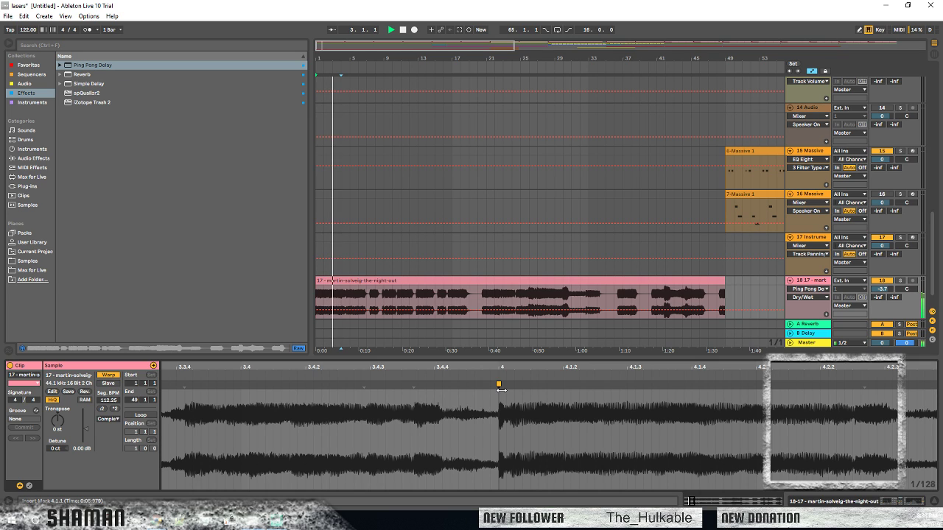
drag(499, 375, 480, 366)
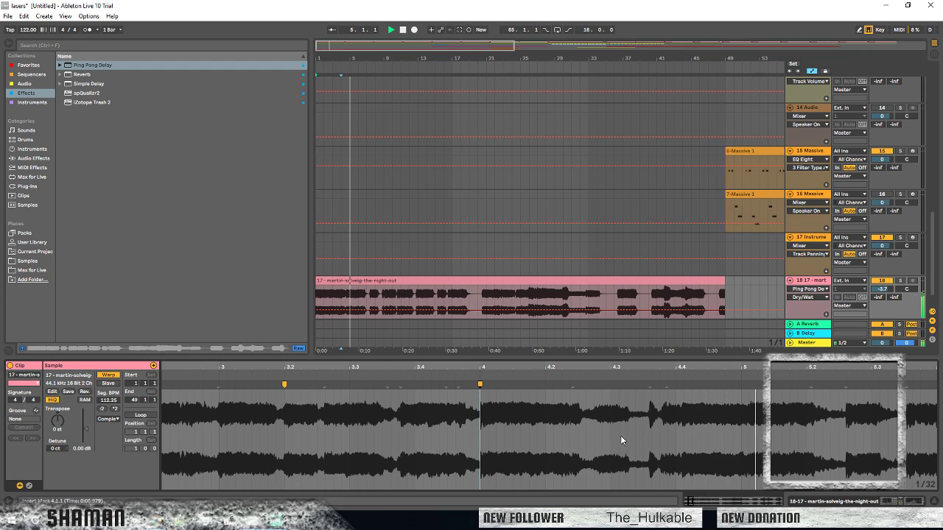
Add a warp marker on the transient after beat 4.3, move it to the start of bar 5, and play back
mouse_move(667, 386)
mouse_down()
mouse_move(647, 394)
mouse_move(654, 385)
mouse_move(741, 387)
mouse_up()
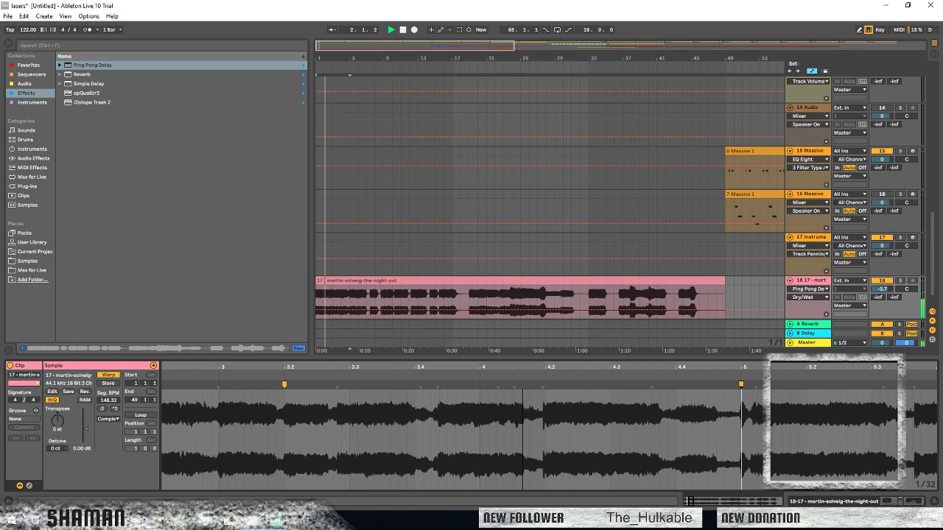
drag(740, 367, 737, 321)
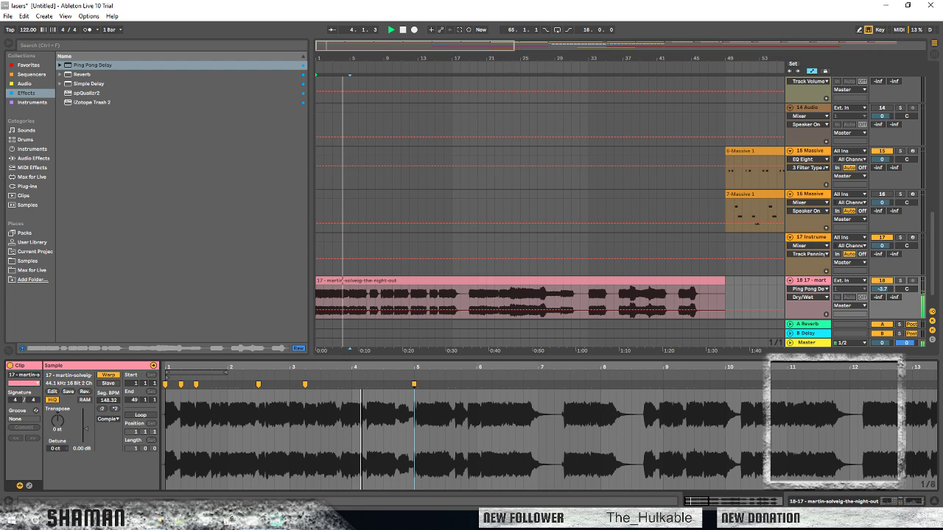
drag(736, 321, 737, 323)
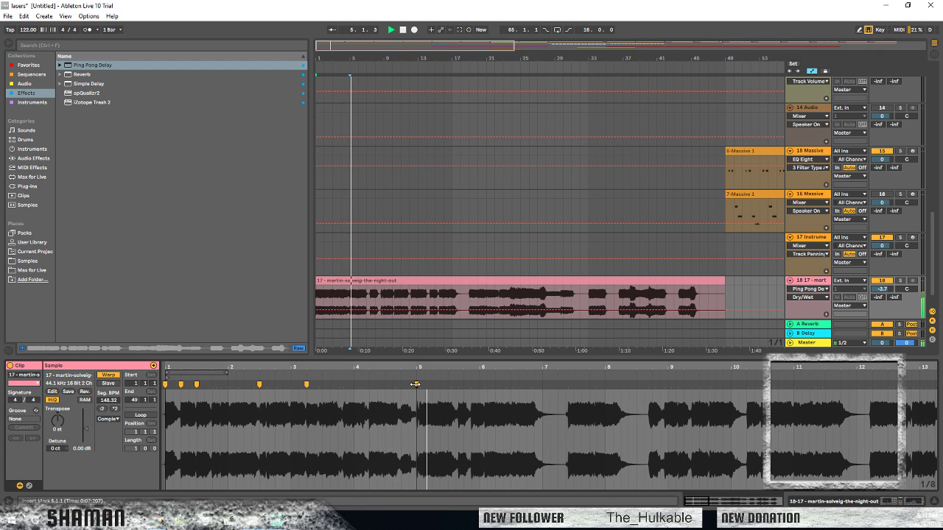
drag(416, 384, 413, 385)
key(space)
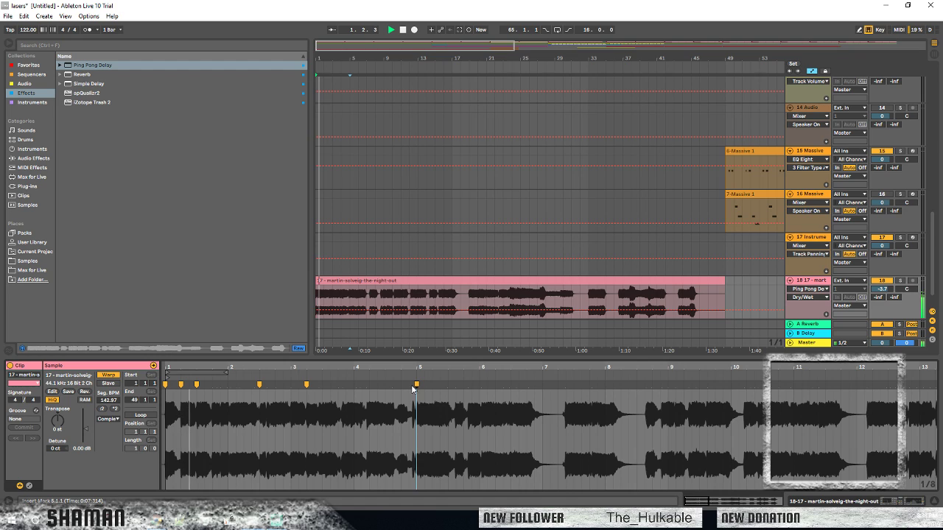
Listen to the vocal around bar 5 and fine-tune the warp so the main transient lands exactly on bar 5
click(397, 399)
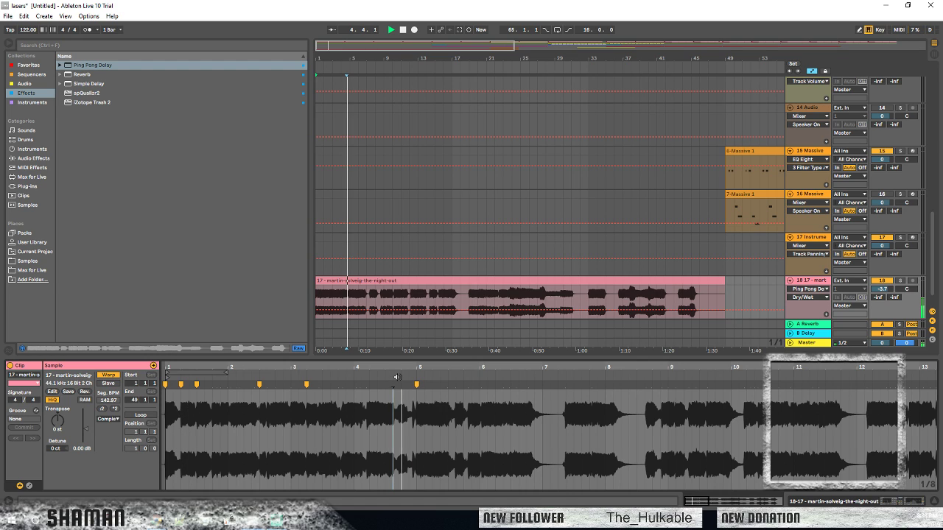
key(space)
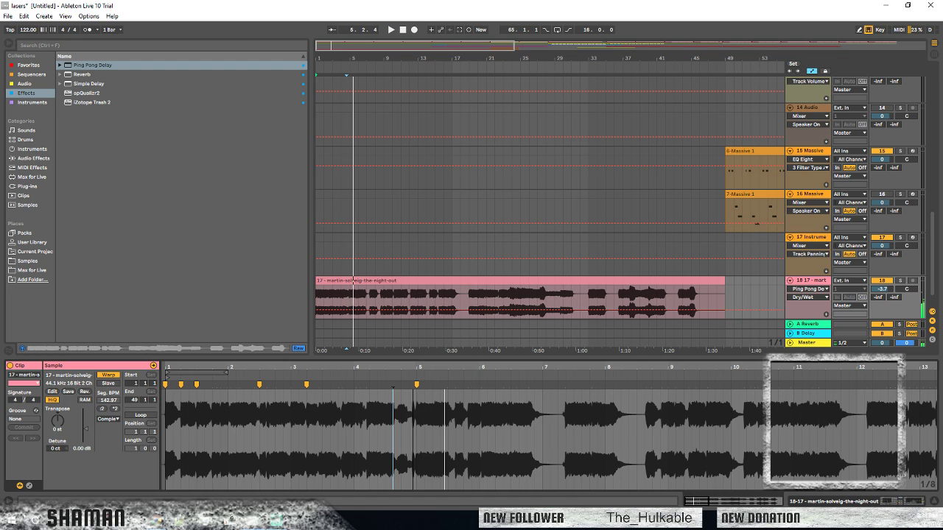
drag(413, 367, 418, 401)
key(space)
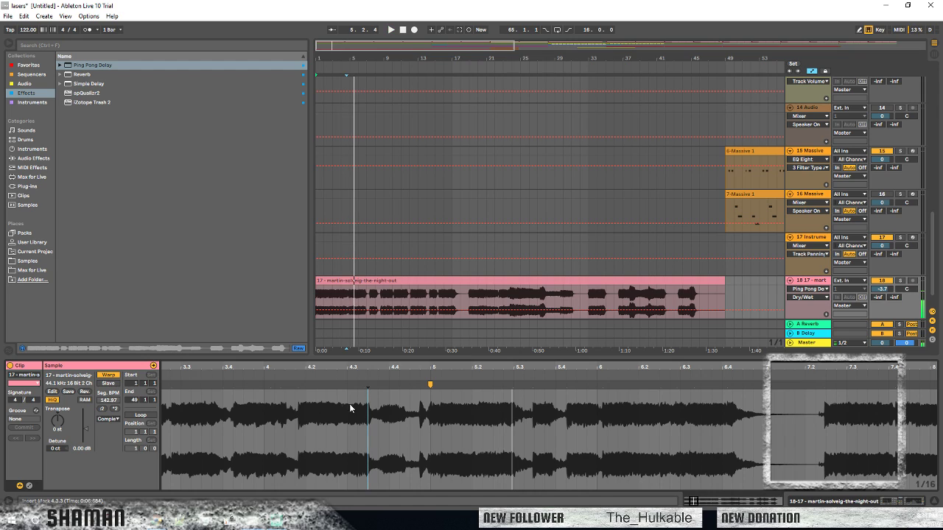
drag(431, 384, 438, 383)
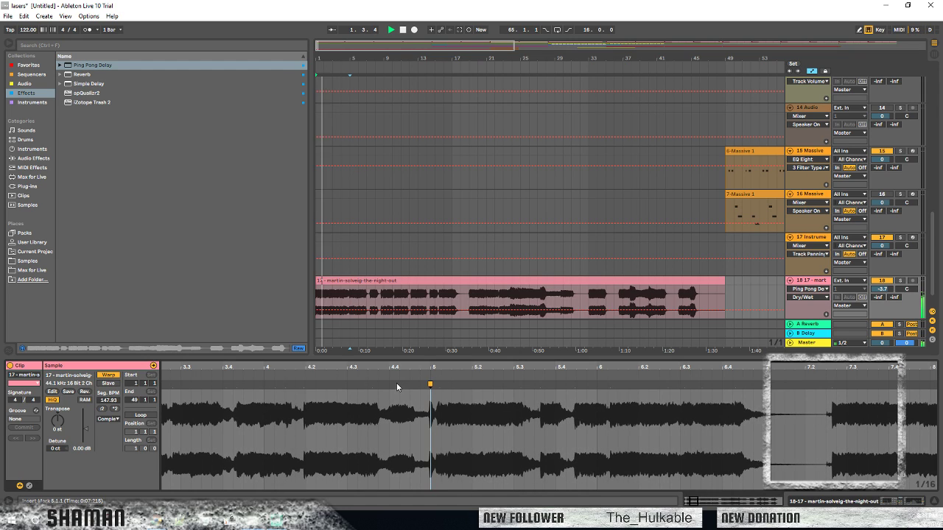
Add a warp marker at beat 4.2 of the vocal and audition the arrangement from bar 1 with the first two bars selected
double_click(307, 384)
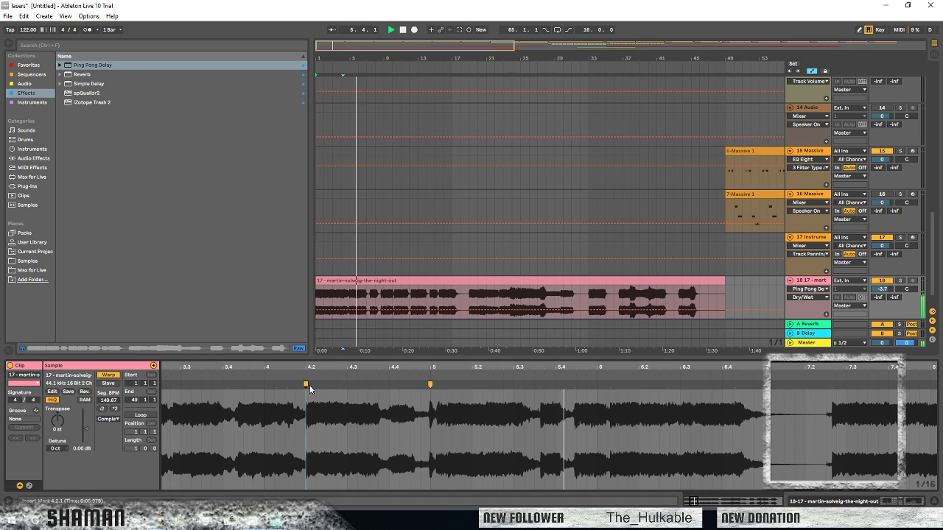
drag(179, 367, 179, 347)
mouse_move(318, 293)
mouse_down()
mouse_move(346, 293)
mouse_move(336, 292)
mouse_up()
key(space)
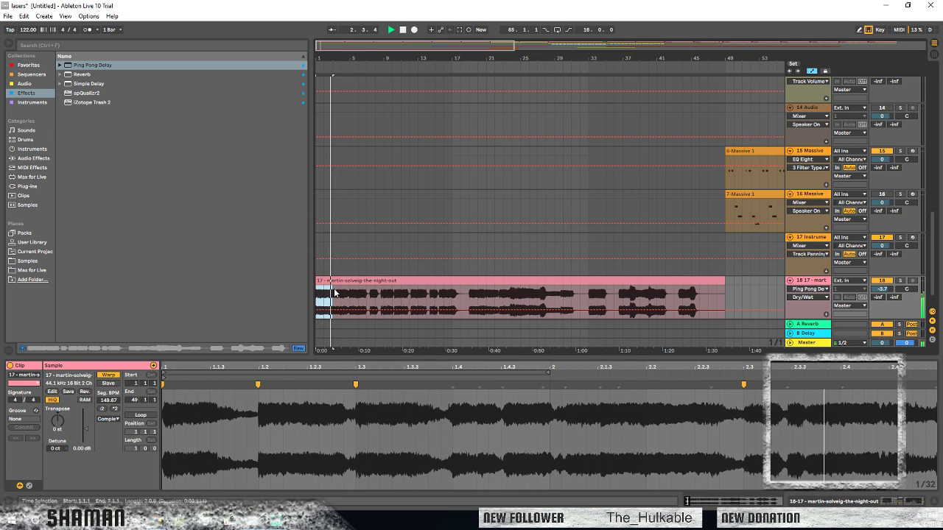
drag(317, 60, 319, 191)
key(space)
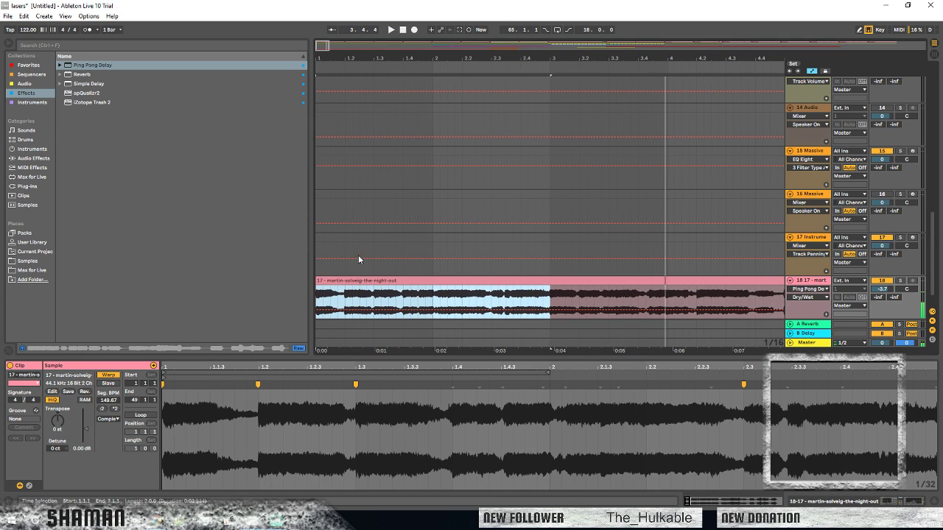
Shorten the vocal clip's end to 2.3.1 and extend its loop brace to the same point
click(165, 364)
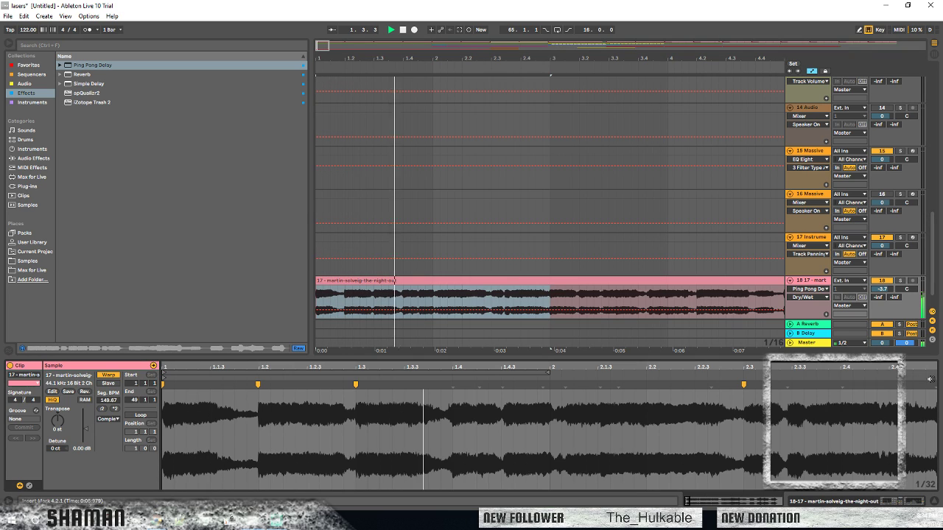
mouse_move(129, 402)
mouse_down()
mouse_move(129, 435)
mouse_move(135, 410)
mouse_up()
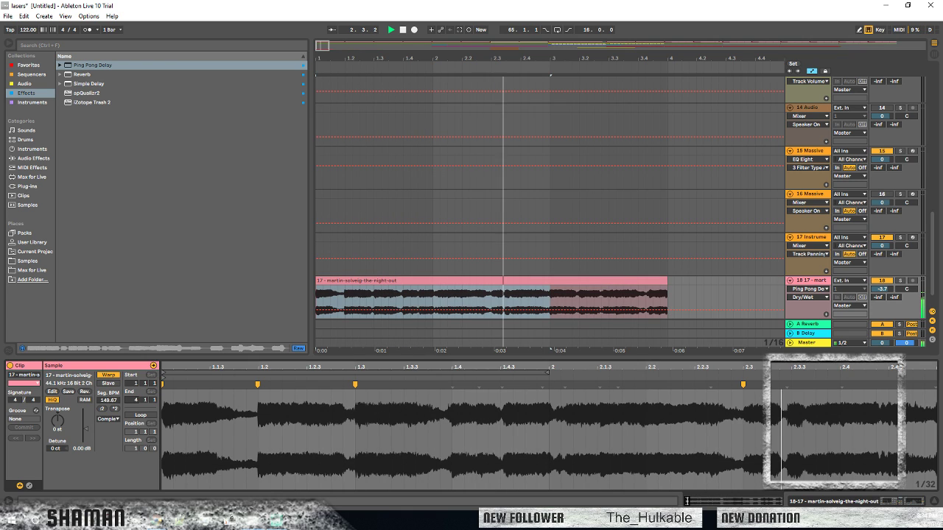
mouse_move(357, 368)
mouse_down()
mouse_move(356, 324)
mouse_move(403, 397)
mouse_up()
click(356, 384)
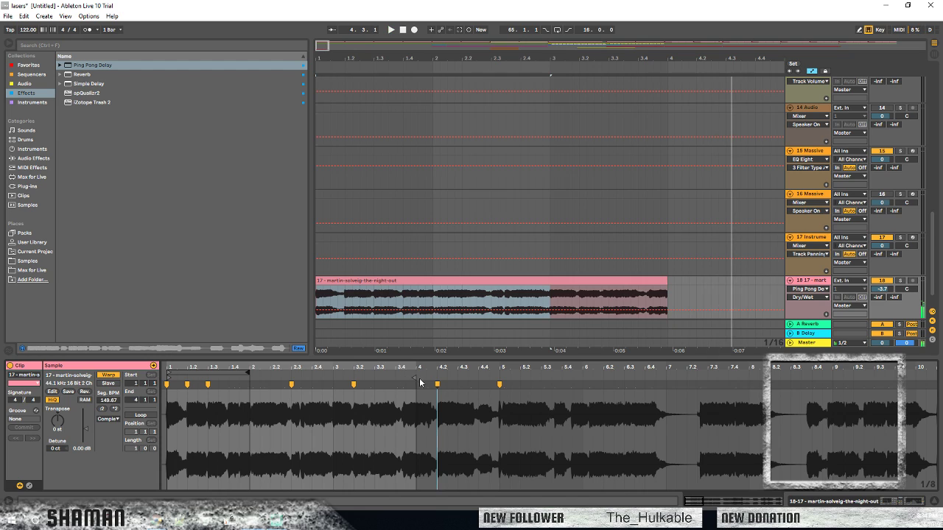
drag(411, 380, 289, 381)
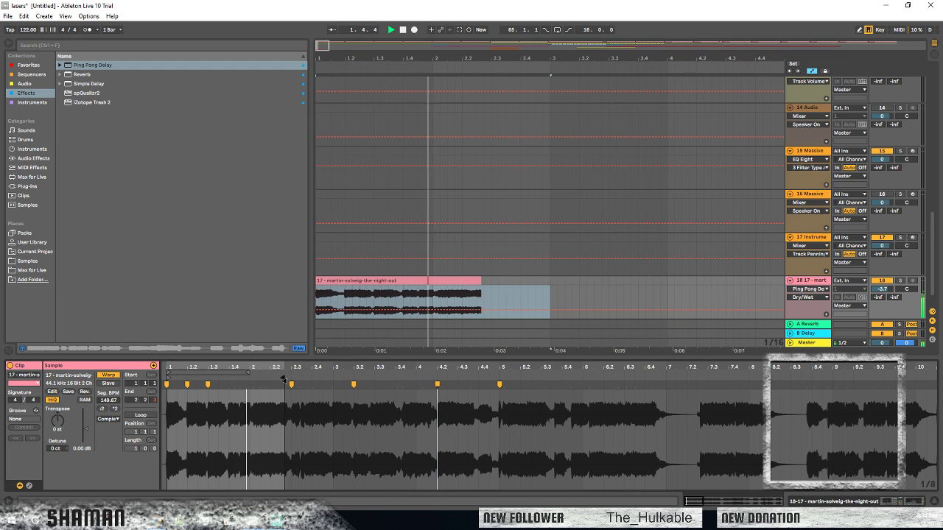
key(space)
key(space)
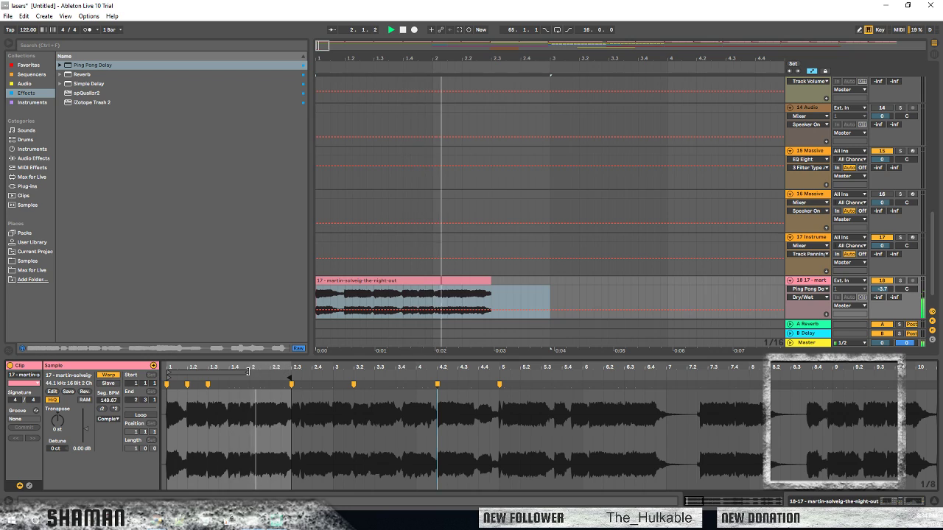
drag(249, 373, 291, 372)
key(space)
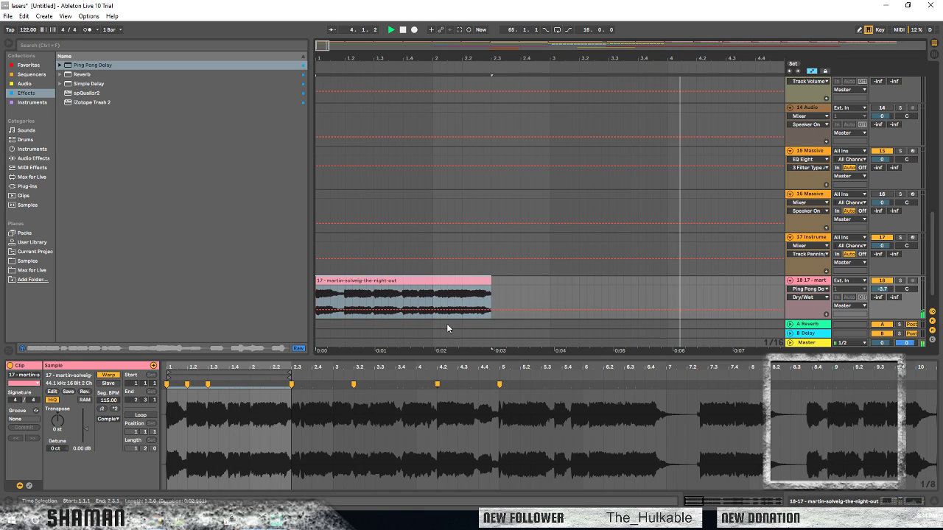
Lower the Ping Pong Delay's Dry/Wet to 25% and place a duplicate of the shortened vocal clip at bar 3
click(848, 501)
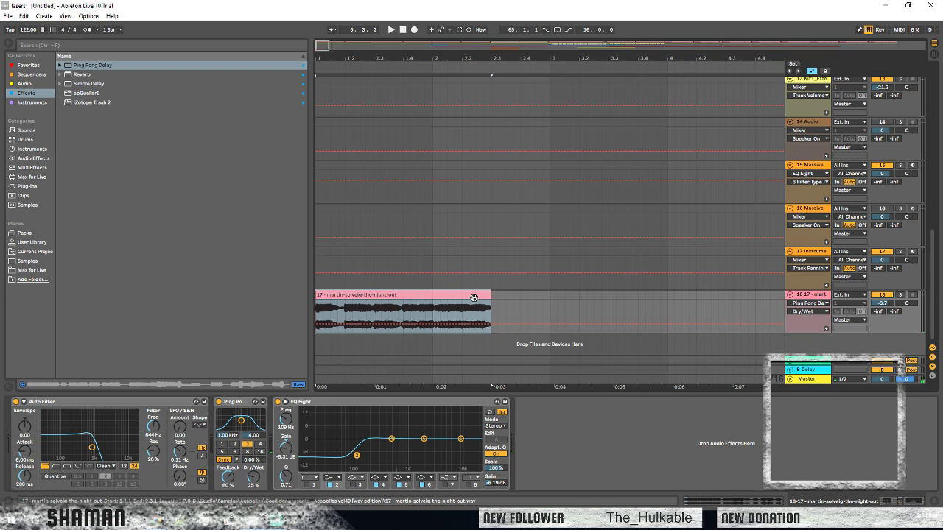
key(ctrl+d)
drag(531, 295, 593, 296)
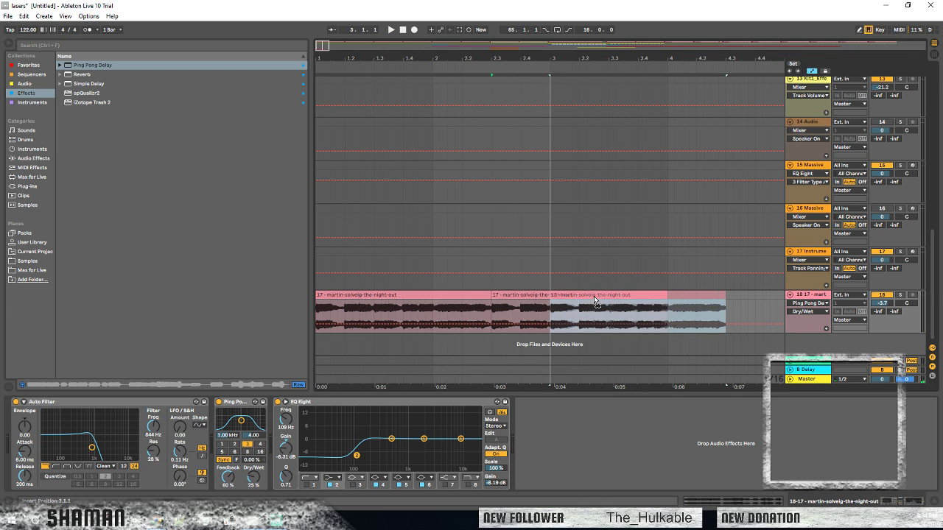
Set the duplicate clip's start to 2.3.1 and end to 4.1.1, with the loop brace over that range, and play it
double_click(608, 300)
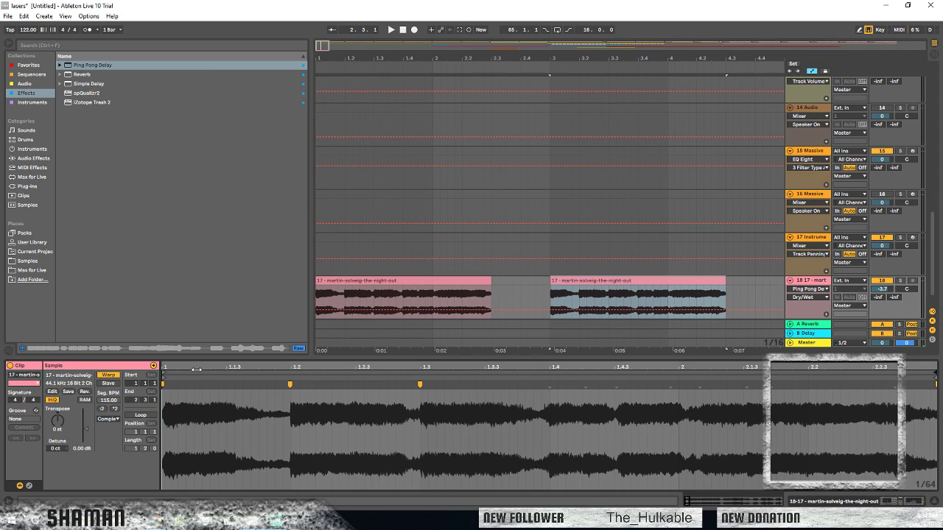
mouse_move(214, 405)
mouse_down()
mouse_move(197, 372)
mouse_move(516, 370)
mouse_up()
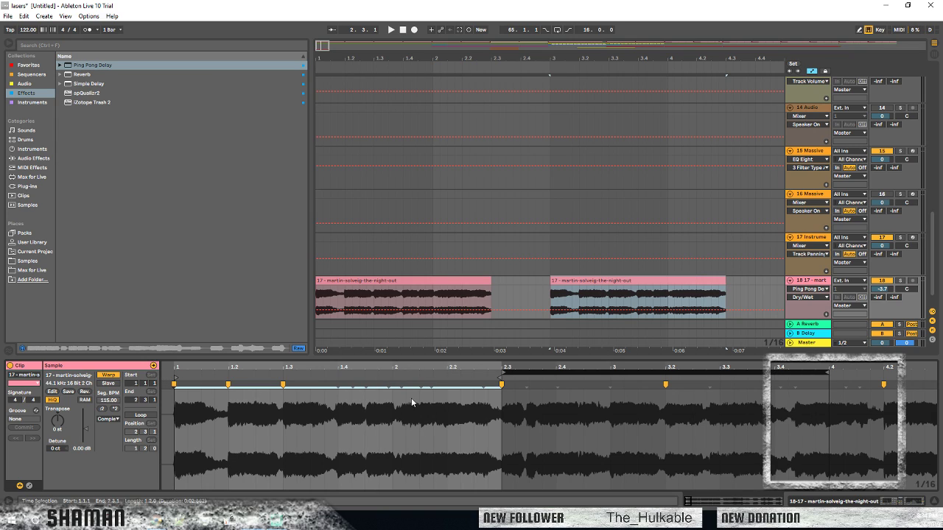
drag(505, 382, 826, 388)
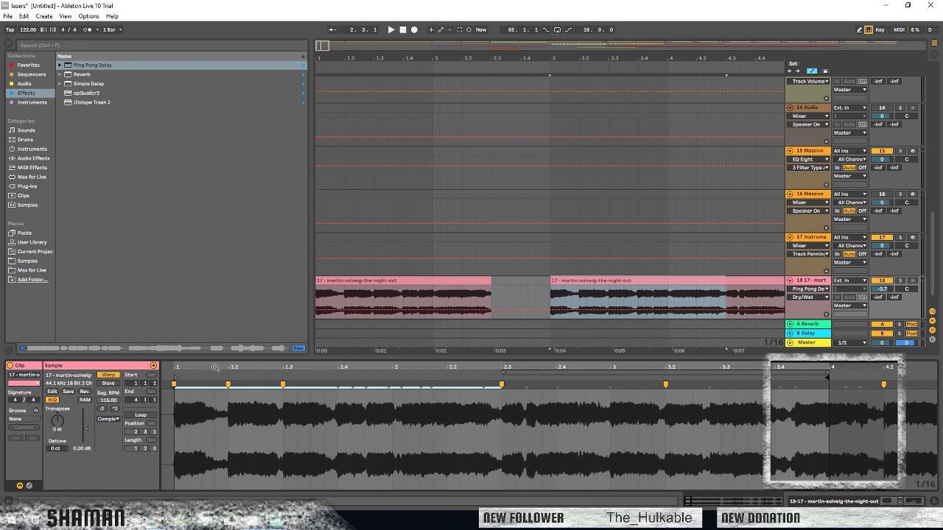
drag(176, 377, 501, 389)
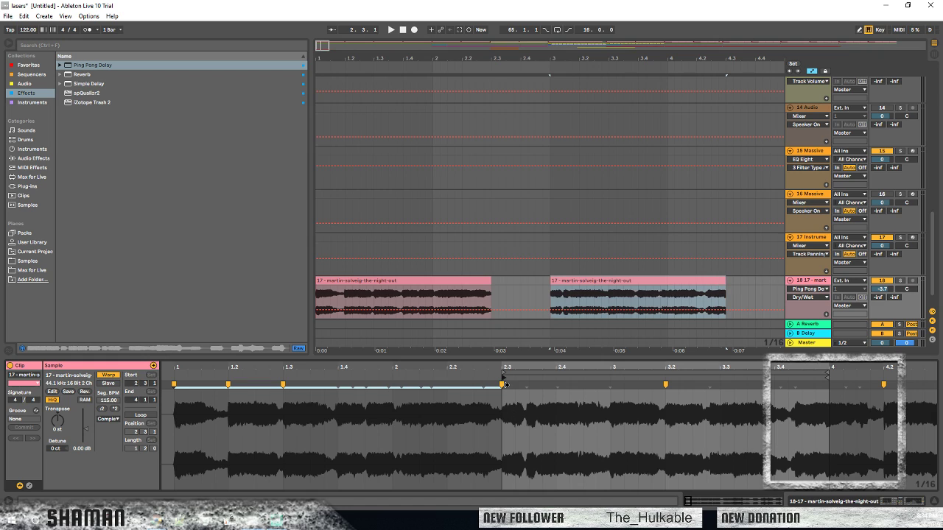
key(space)
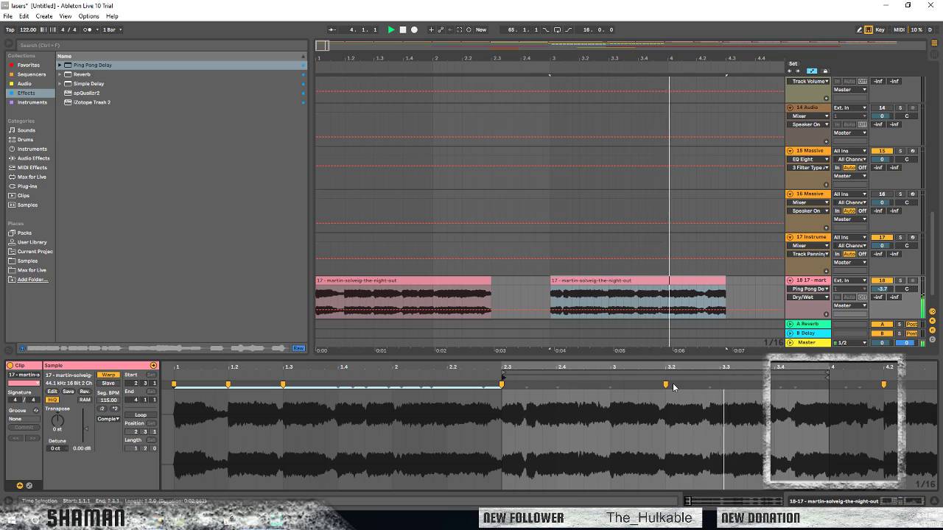
Try to warp the transient just past the duplicate clip's end onto bar 4, and remove that marker
drag(853, 366, 882, 406)
drag(928, 386, 840, 378)
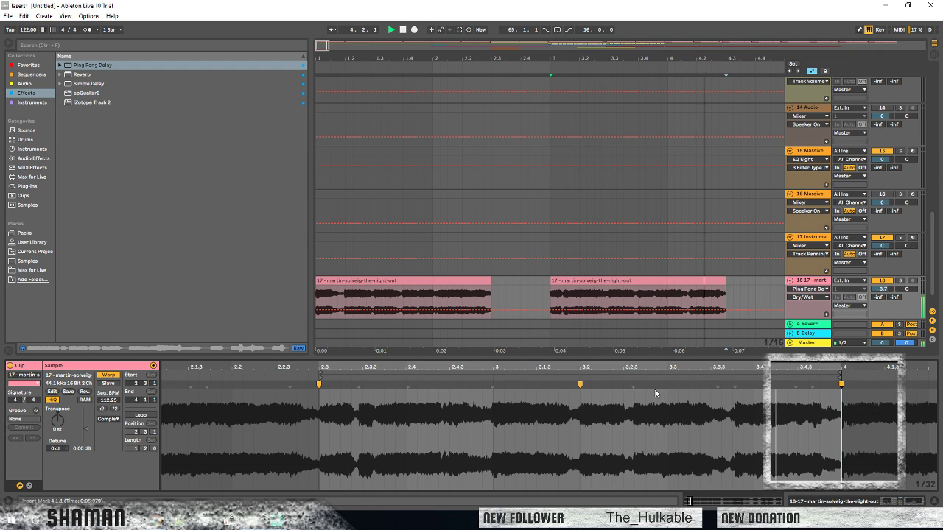
click(842, 384)
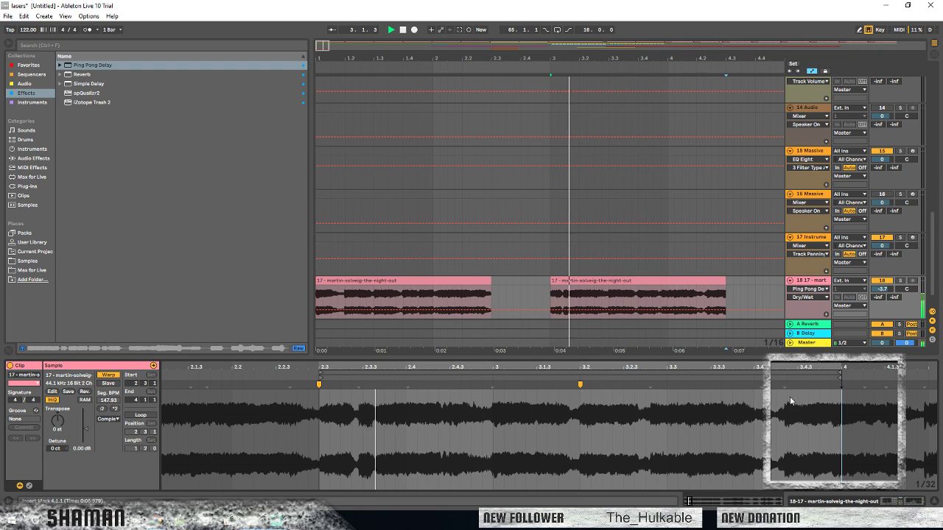
Add a warp marker on the transient just before 3.3 in the second vocal clip, adjust it around 3.2.4 and play the result
double_click(649, 385)
key(space)
drag(650, 384, 646, 384)
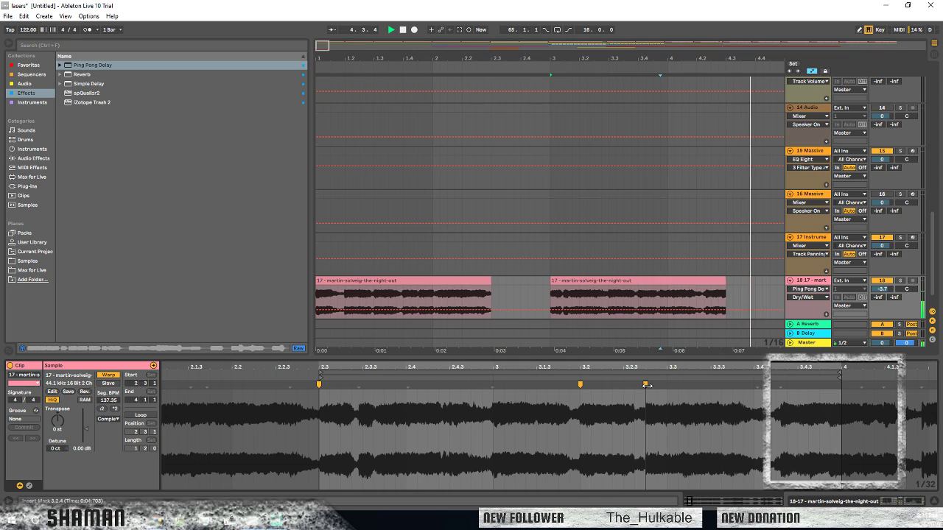
drag(646, 384, 648, 385)
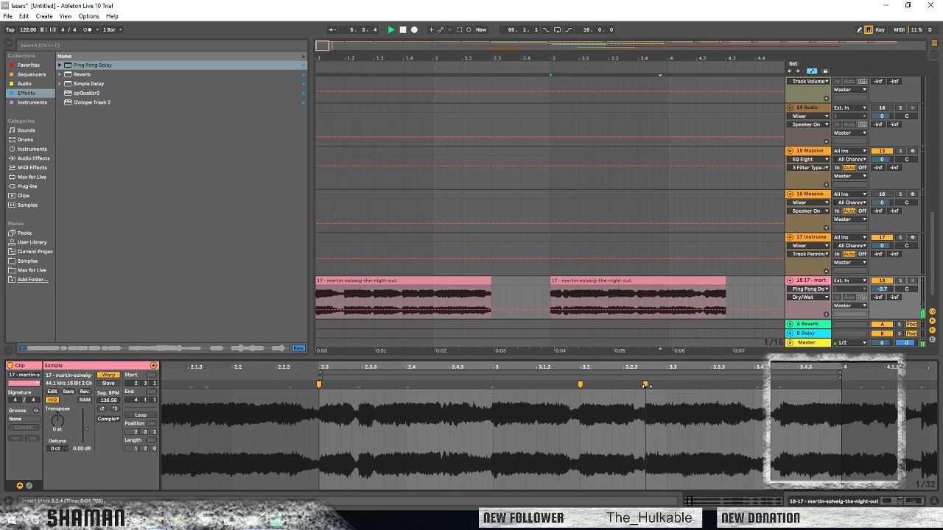
key(space)
drag(648, 385, 625, 386)
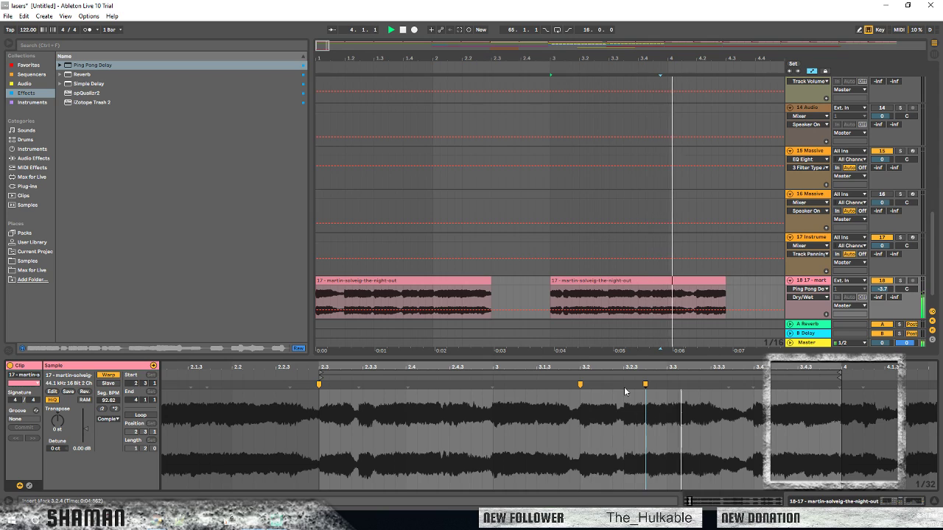
key(space)
mouse_move(646, 386)
mouse_down()
mouse_move(660, 387)
mouse_move(643, 383)
mouse_up()
key(space)
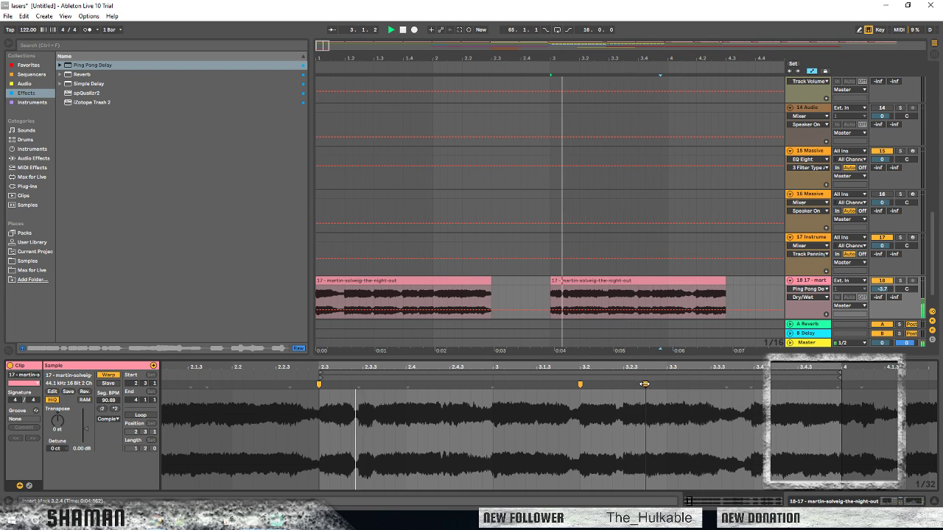
Pin the following transient with a warp marker at 3.4.1 and move the preceding marker onto 3.3 during playback
double_click(752, 385)
drag(752, 385, 753, 387)
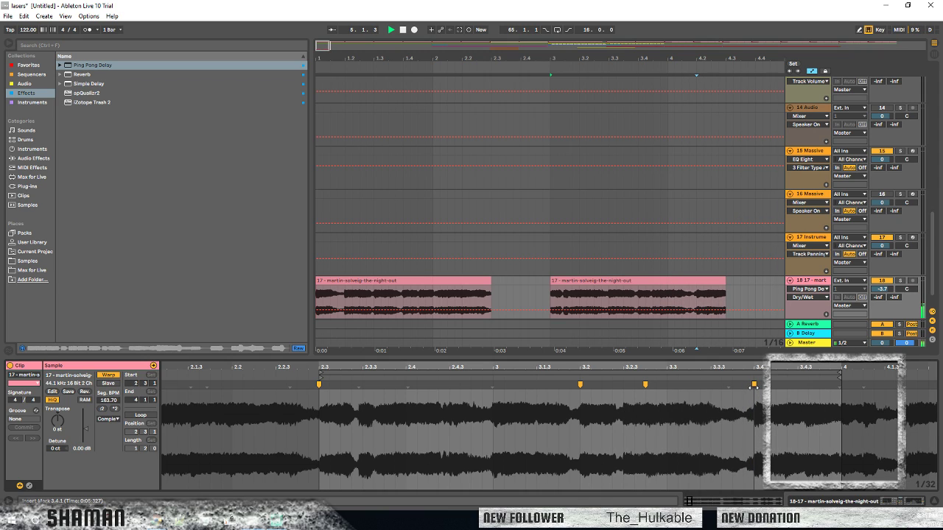
drag(644, 384, 655, 385)
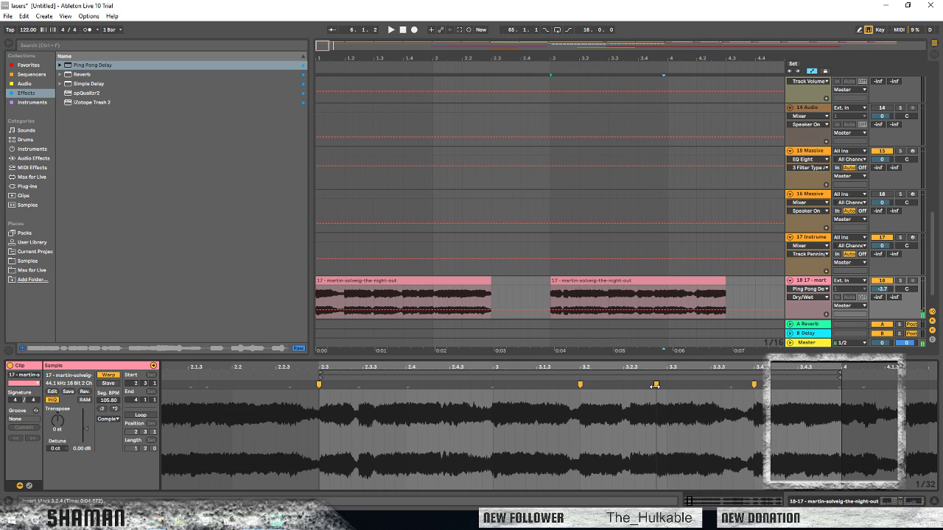
key(space)
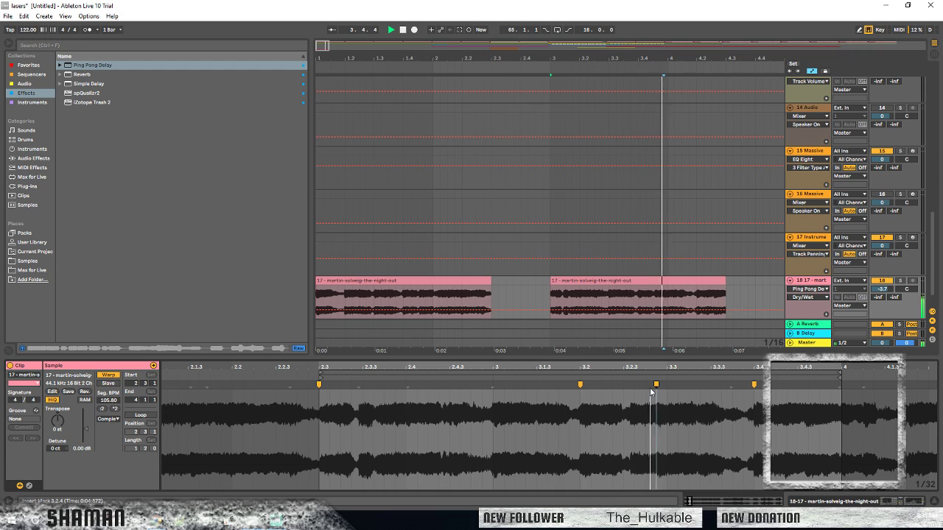
drag(655, 385, 666, 386)
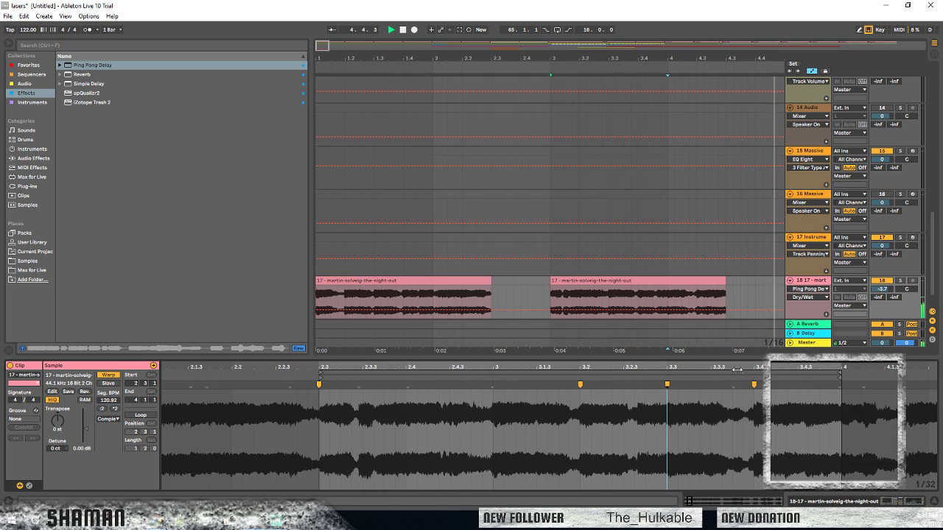
Add a warp marker on the transient at 4.2 and extend the second vocal clip's end and loop brace to 5.1.1
drag(740, 367, 637, 366)
click(692, 373)
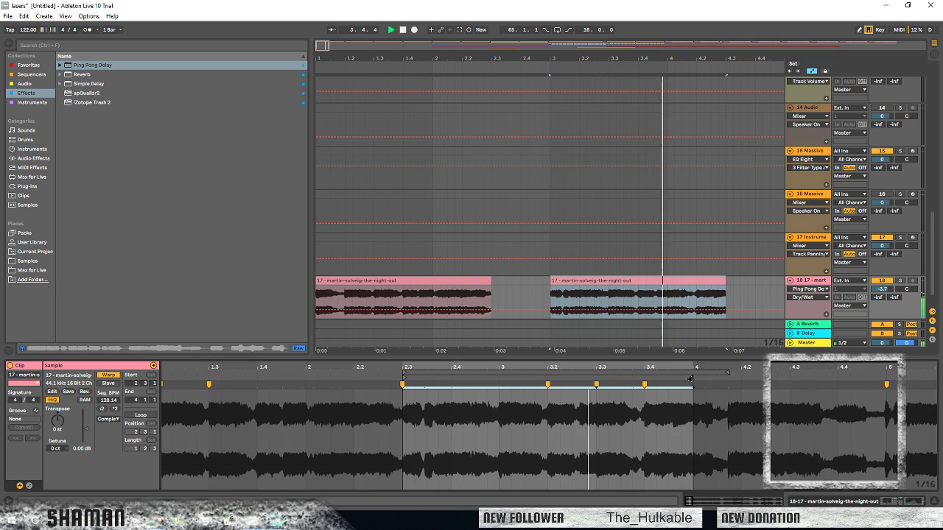
drag(689, 379, 728, 383)
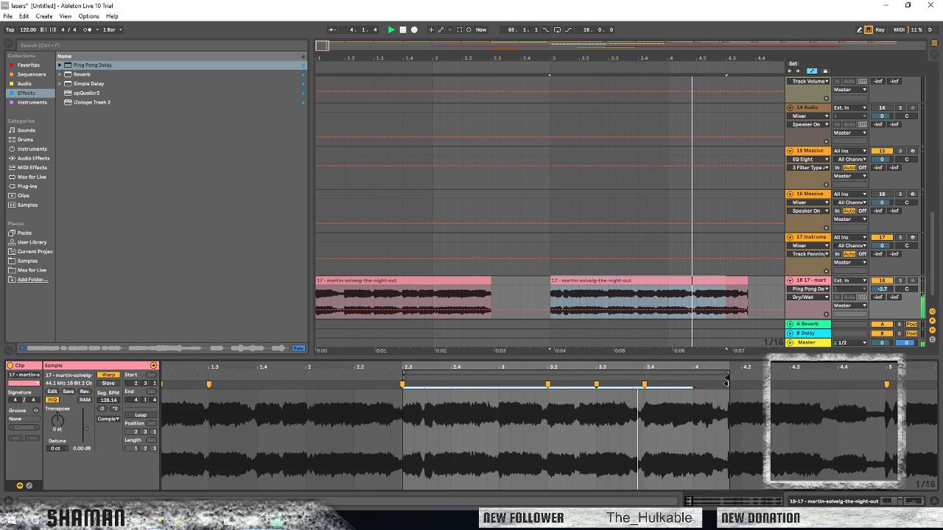
click(742, 384)
click(726, 374)
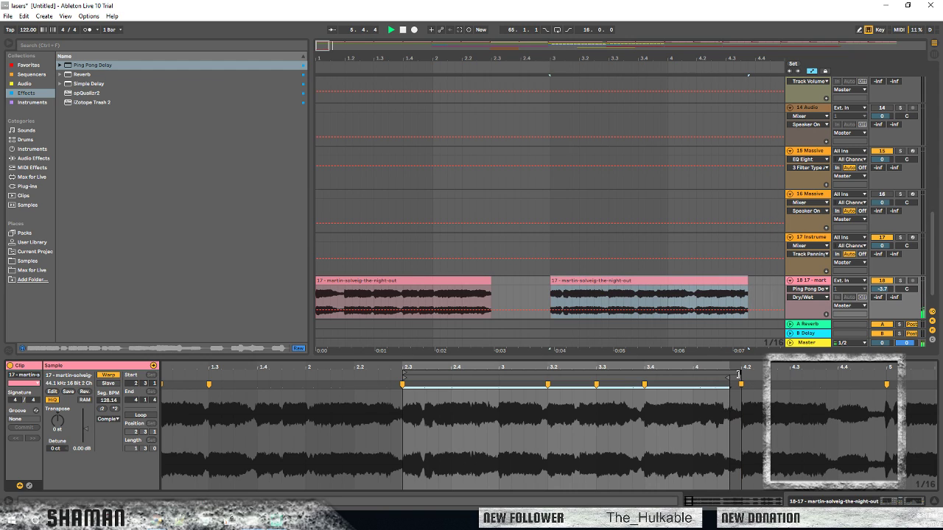
drag(727, 378, 737, 379)
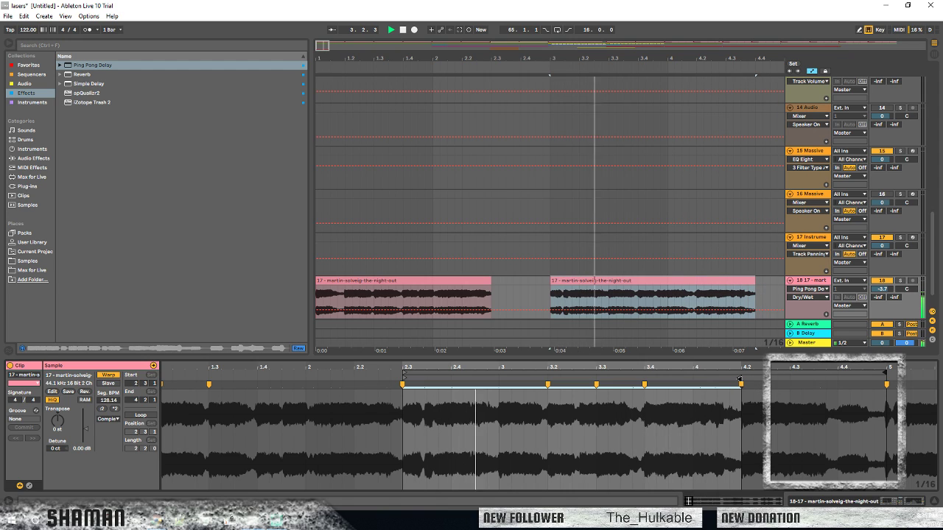
drag(739, 378, 883, 381)
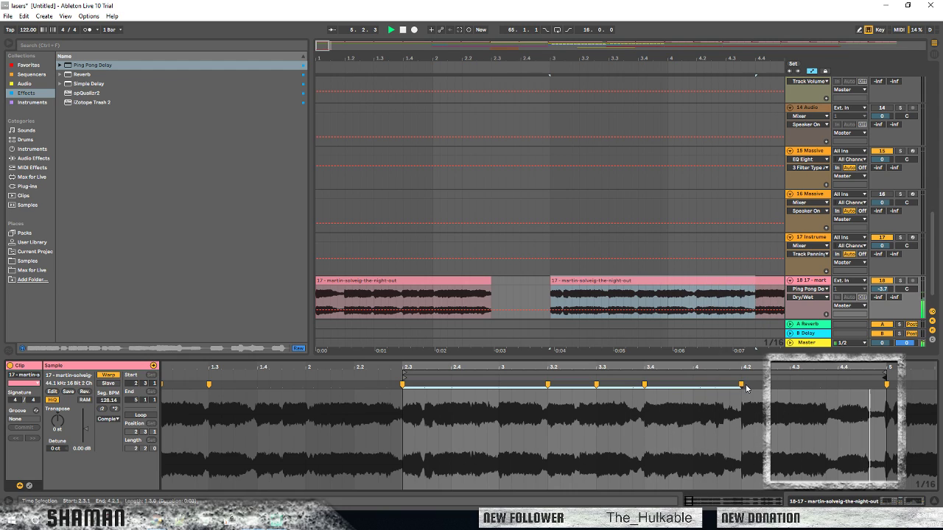
Move the warp marker from 4.2 back to 4.1.3, and check the clip's ending at bar 5 in playback
mouse_move(742, 384)
mouse_down()
mouse_move(716, 375)
mouse_move(716, 384)
mouse_up()
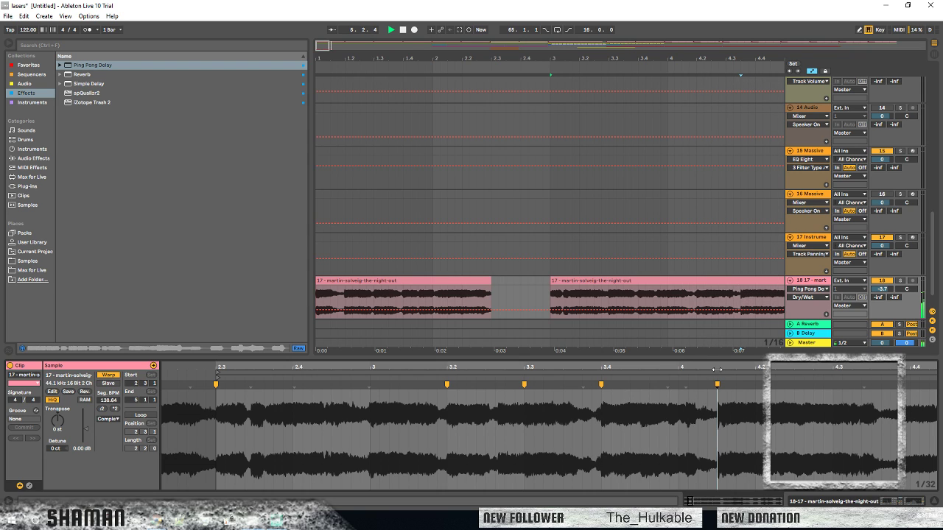
drag(717, 370, 619, 344)
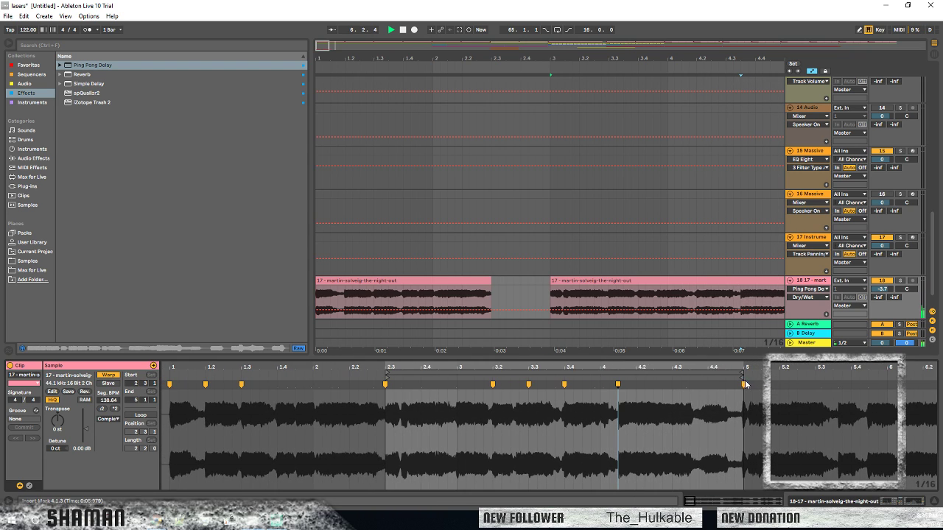
drag(744, 366, 759, 383)
key(space)
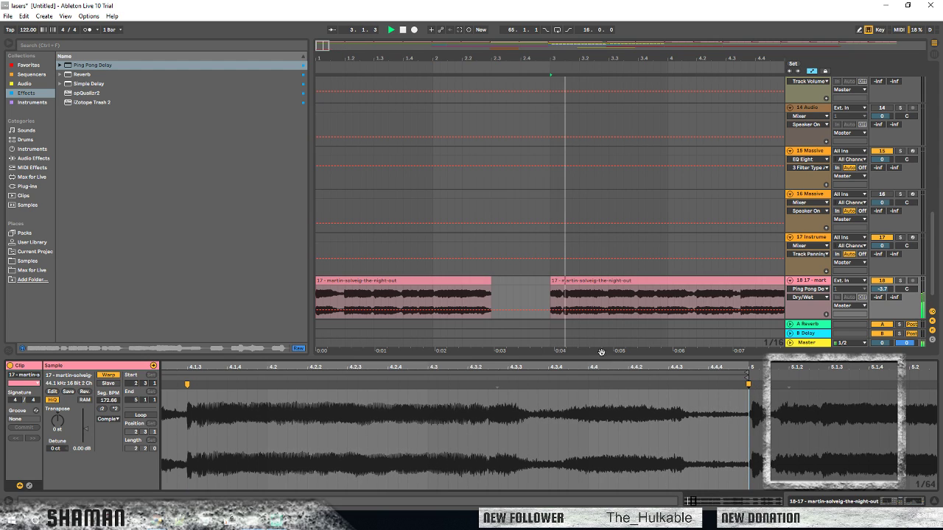
Lower the vocal's Auto Filter cutoff to 495 Hz with 31% resonance, and raise the Ping Pong Delay's Dry/Wet to 32%
key(space)
click(405, 31)
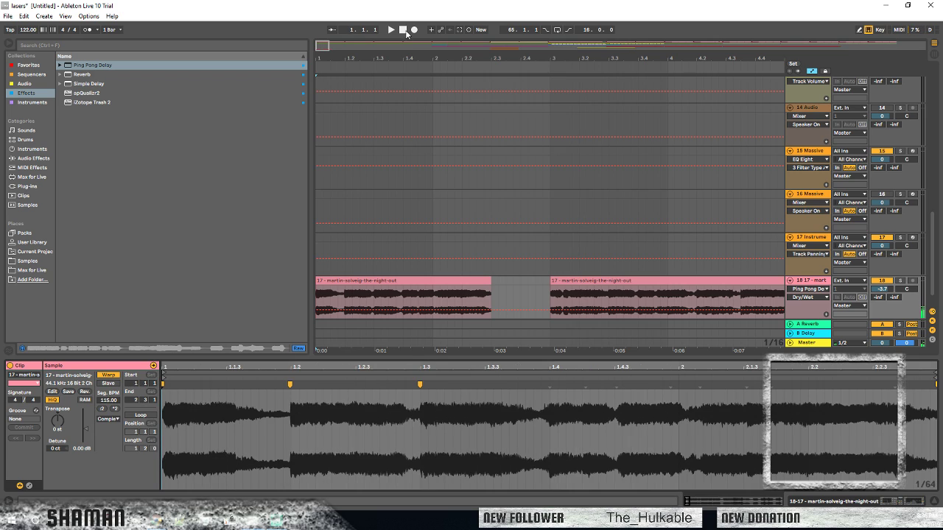
key(shift+Tab)
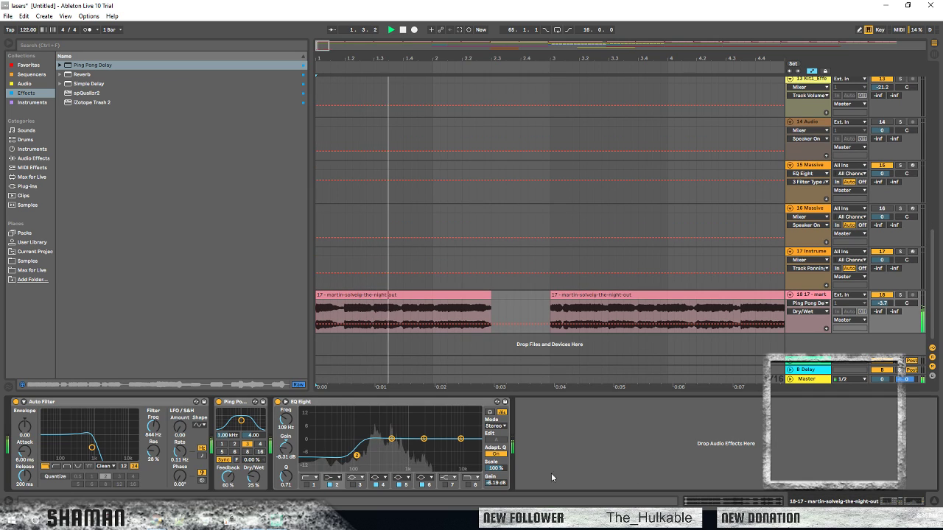
drag(92, 447, 84, 446)
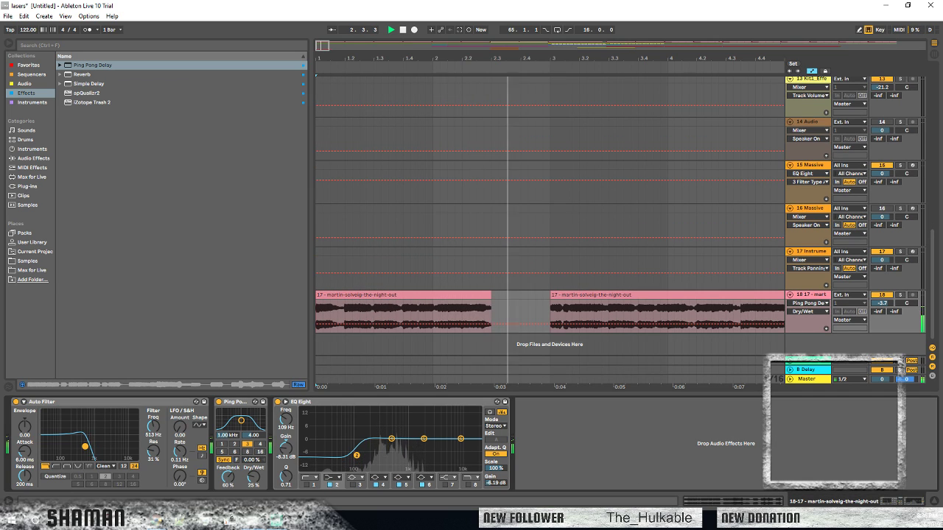
drag(253, 477, 254, 471)
Move the second vocal clip to start at bar 4 and play the arrangement from the beginning
drag(595, 61, 595, 29)
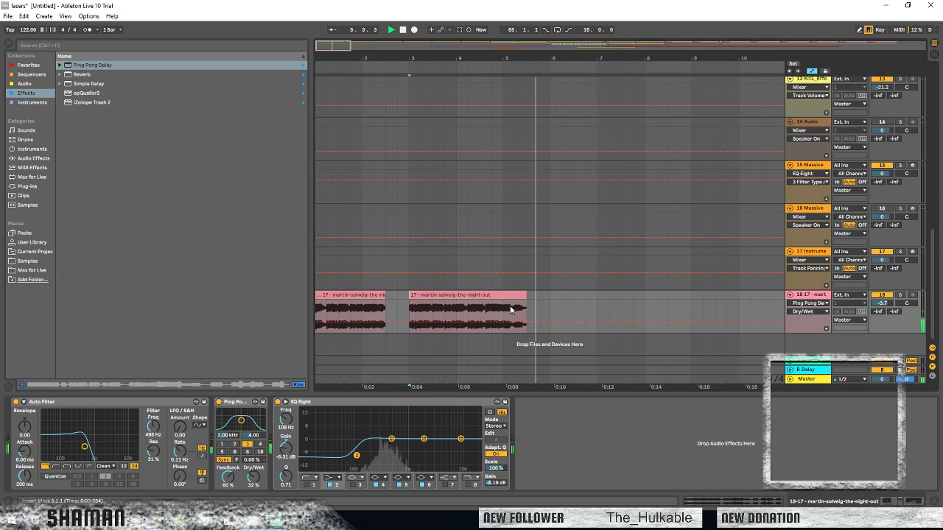
click(458, 295)
drag(457, 296, 504, 296)
key(space)
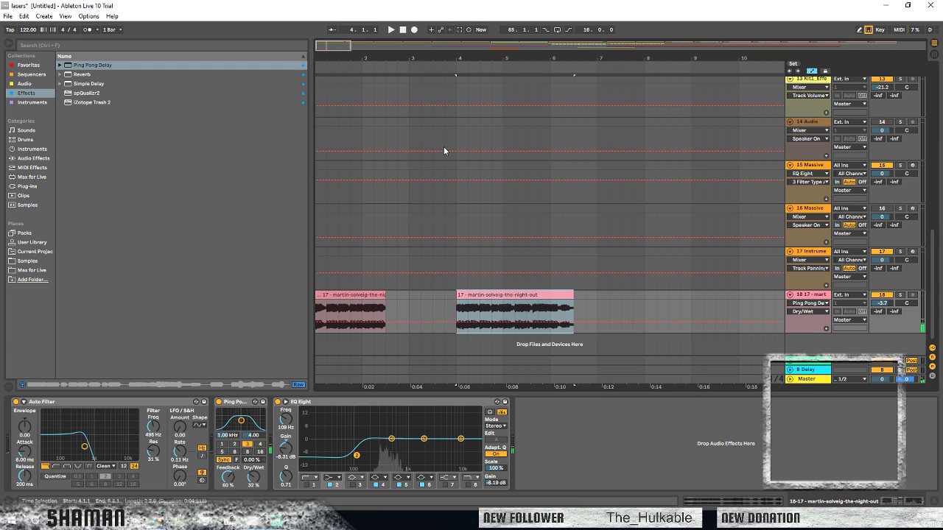
click(404, 30)
key(space)
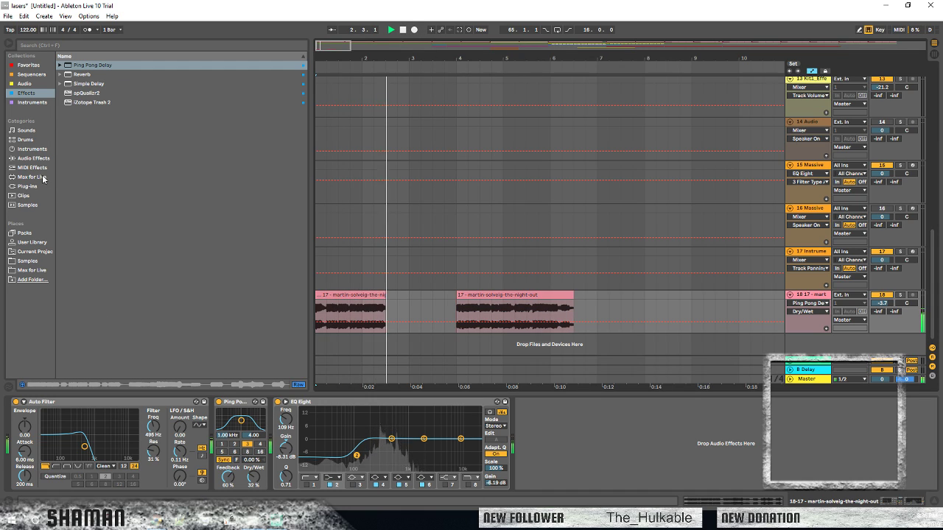
Show the audio effects in the browser and move the second vocal clip to start at bar 5
click(29, 159)
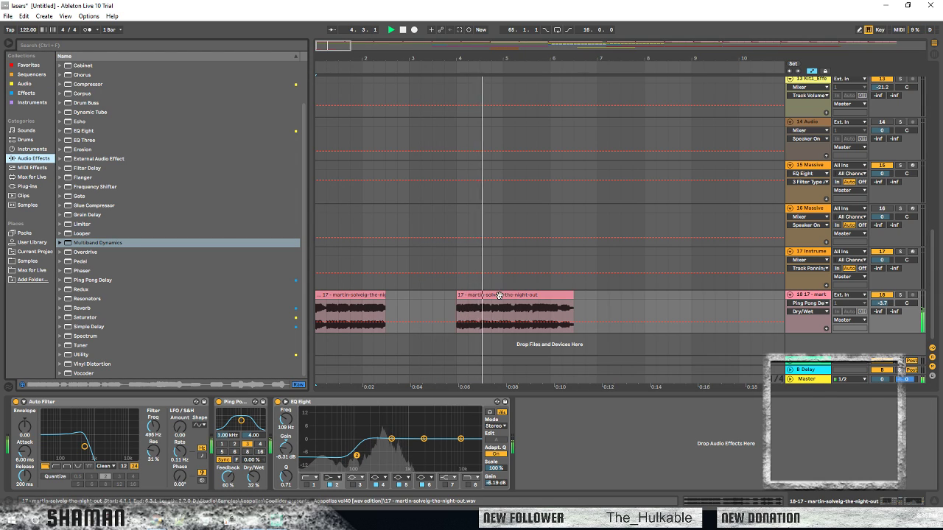
drag(502, 294, 549, 301)
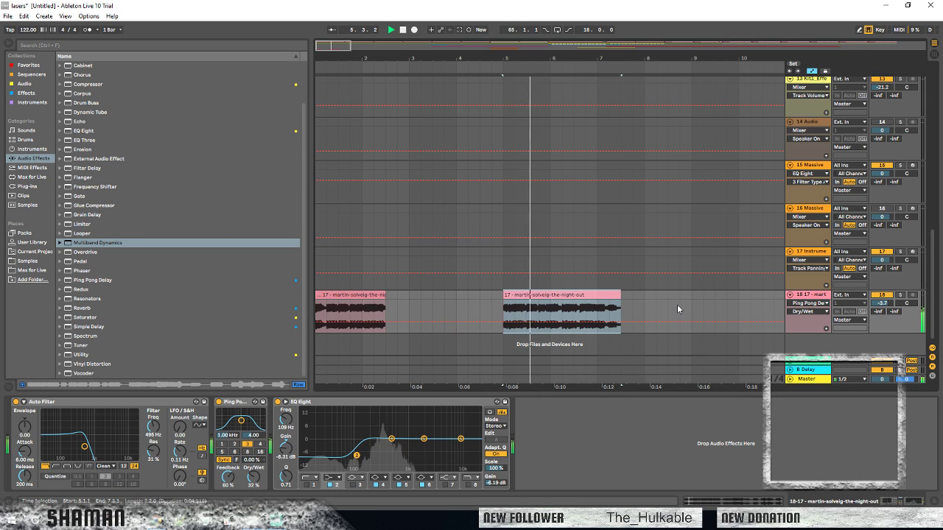
click(679, 306)
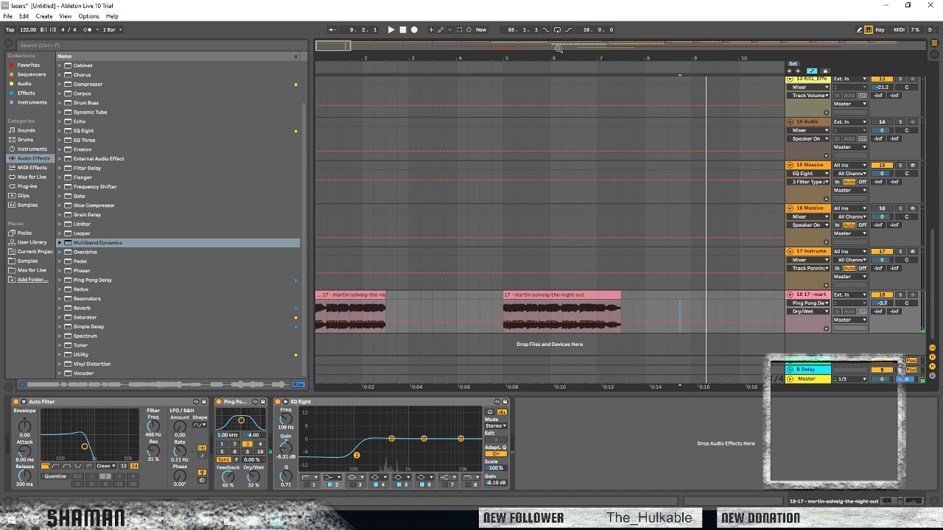
Place a copy of the second vocal clip at bar 9 on the same track
drag(558, 48, 395, 232)
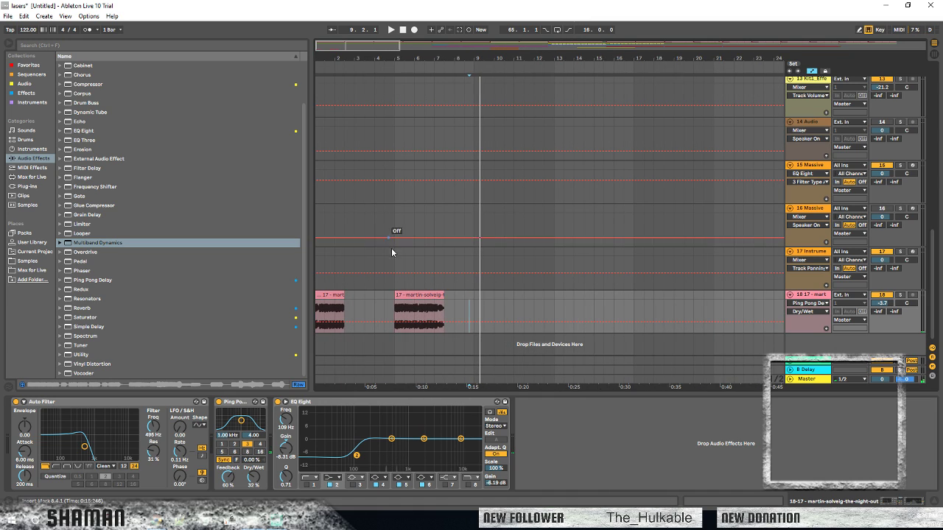
click(410, 295)
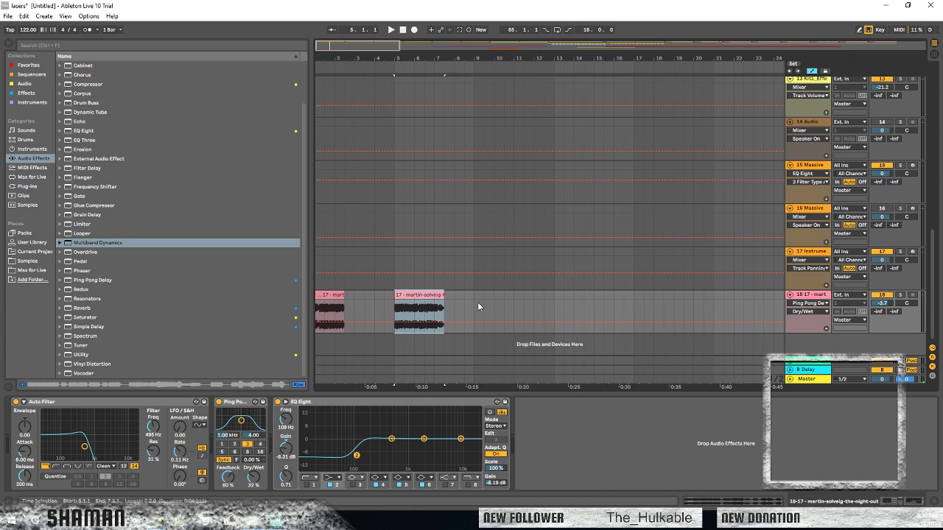
click(478, 302)
key(ctrl+v)
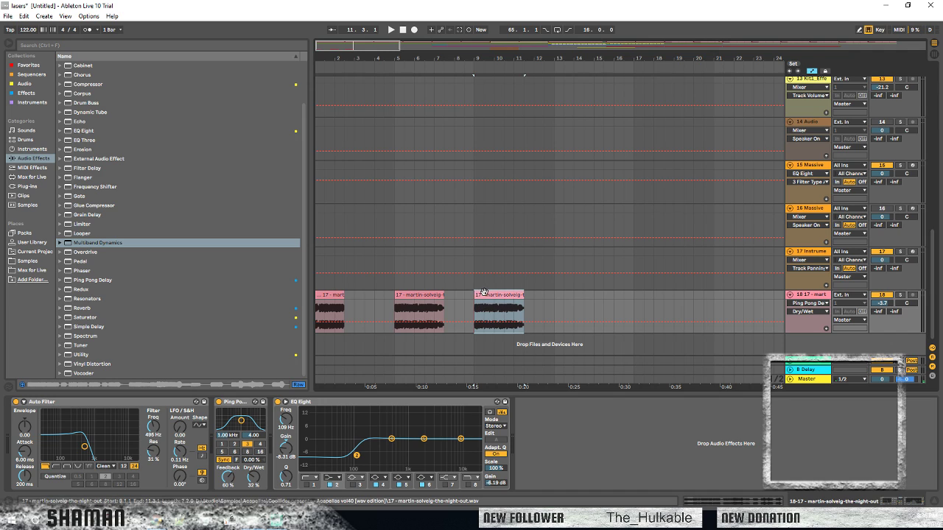
Set the copied clip's start to 5.1.1 and end to 7.2.3, with its loop position at 5.1.1, and play it
double_click(484, 294)
key(space)
mouse_move(439, 368)
mouse_down()
mouse_move(343, 369)
mouse_move(809, 374)
mouse_up()
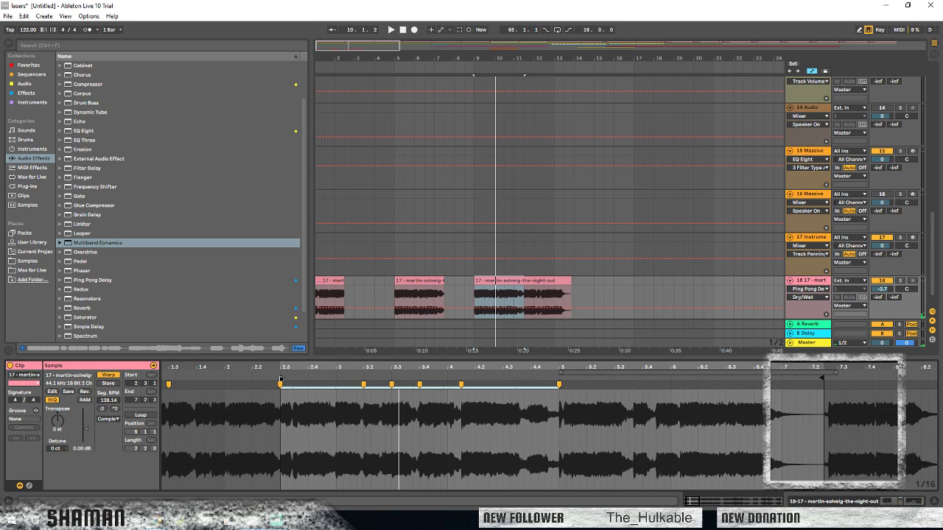
drag(282, 376, 560, 379)
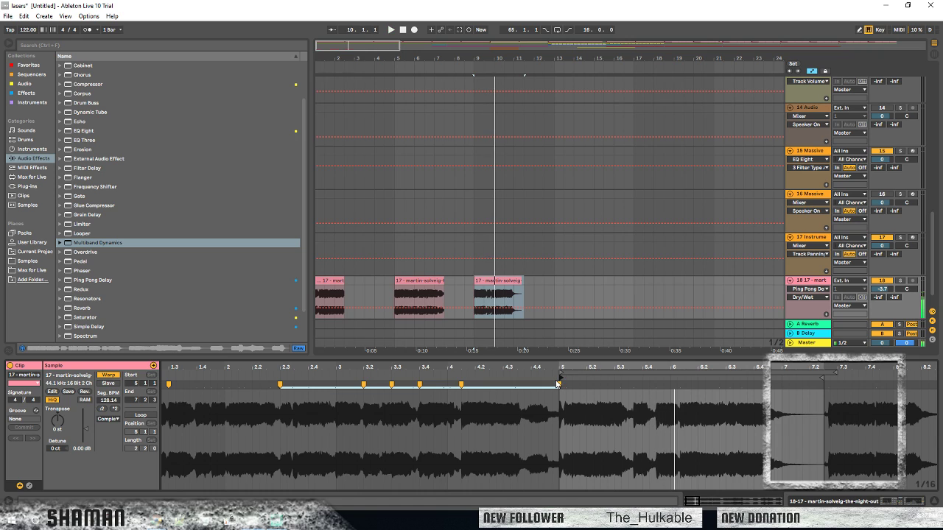
drag(758, 366, 720, 380)
key(space)
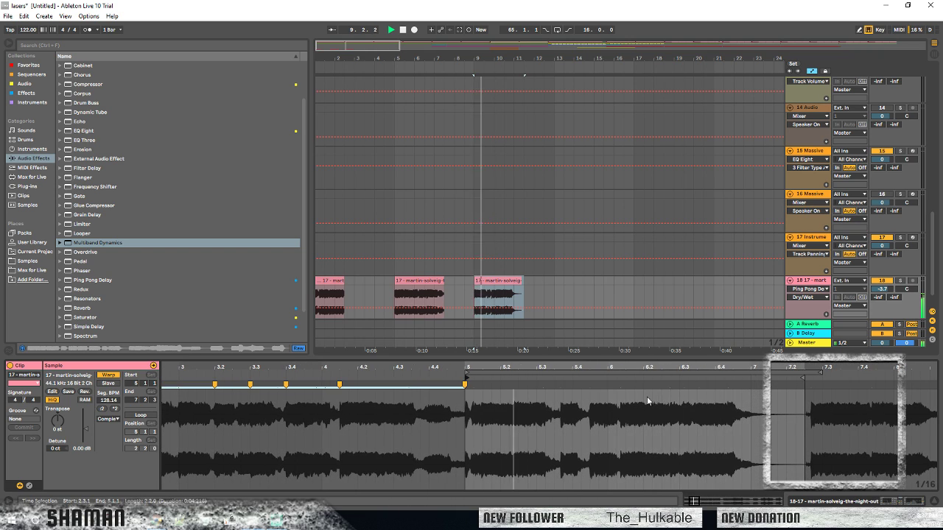
Add warp markers on two transients of the third vocal clip, align them to 5.4.1 and 6.1.1, and play the result
click(560, 385)
key(space)
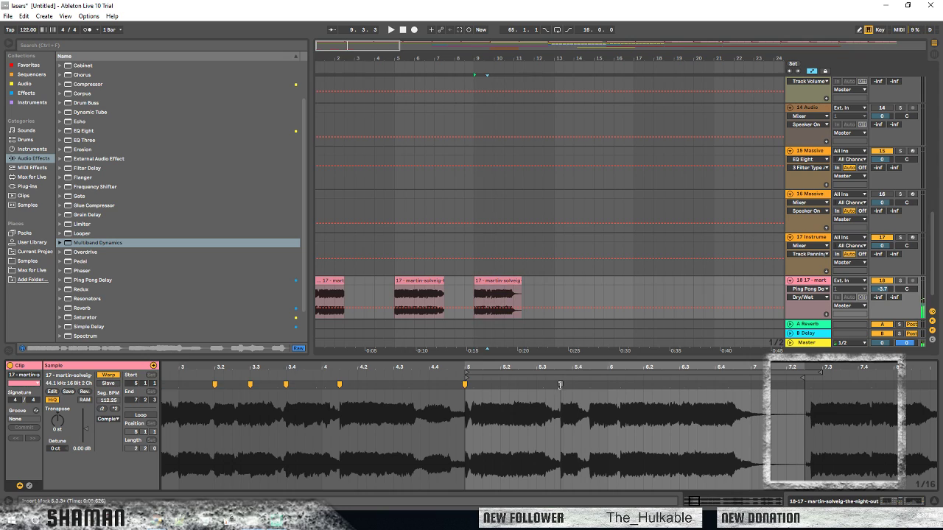
drag(560, 384, 571, 385)
key(space)
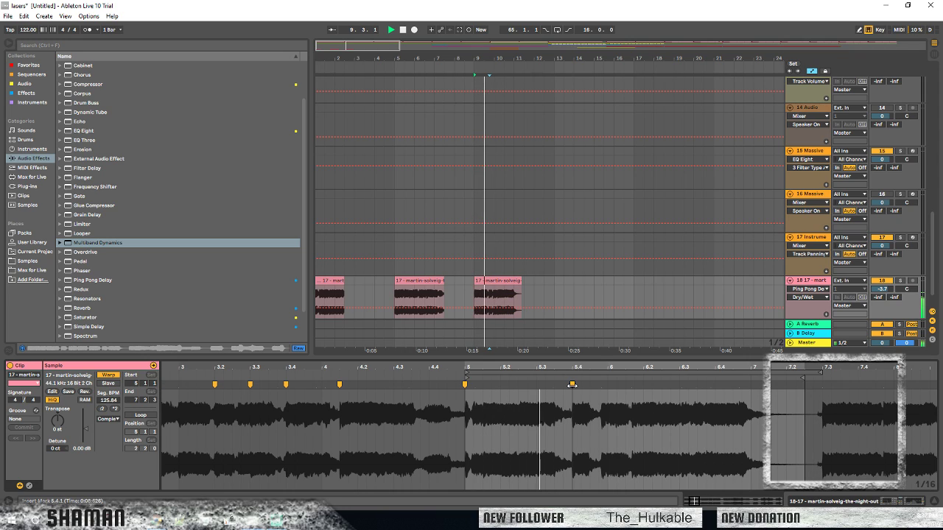
double_click(600, 385)
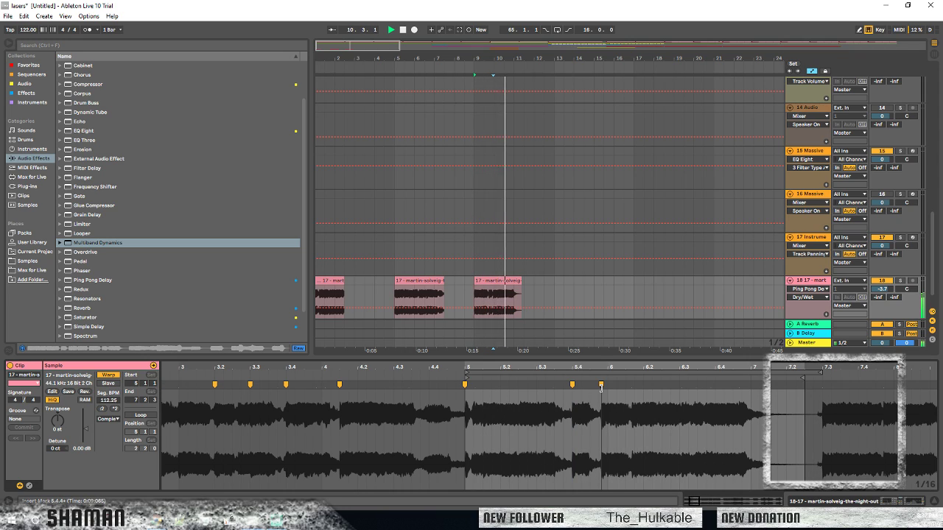
drag(600, 385, 607, 385)
key(space)
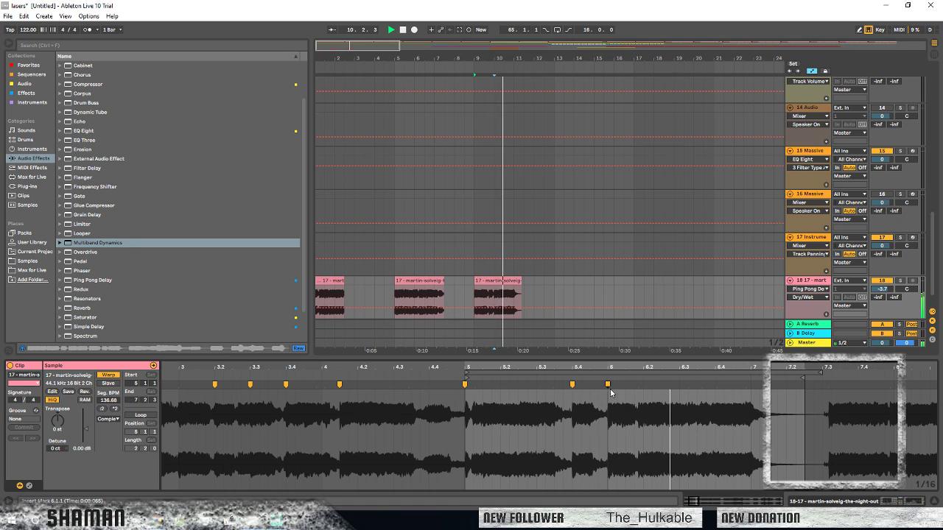
Add warp markers at 6.1.3 and 6.3.1 in the third vocal clip, aligning the 6.1.3 transient, and play the result
mouse_move(607, 384)
mouse_down()
mouse_move(638, 384)
mouse_move(627, 385)
mouse_up()
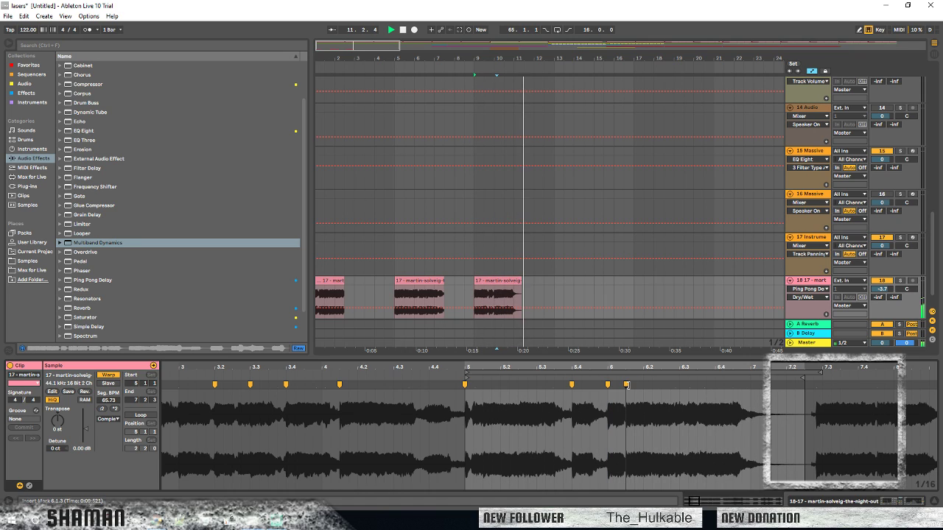
key(space)
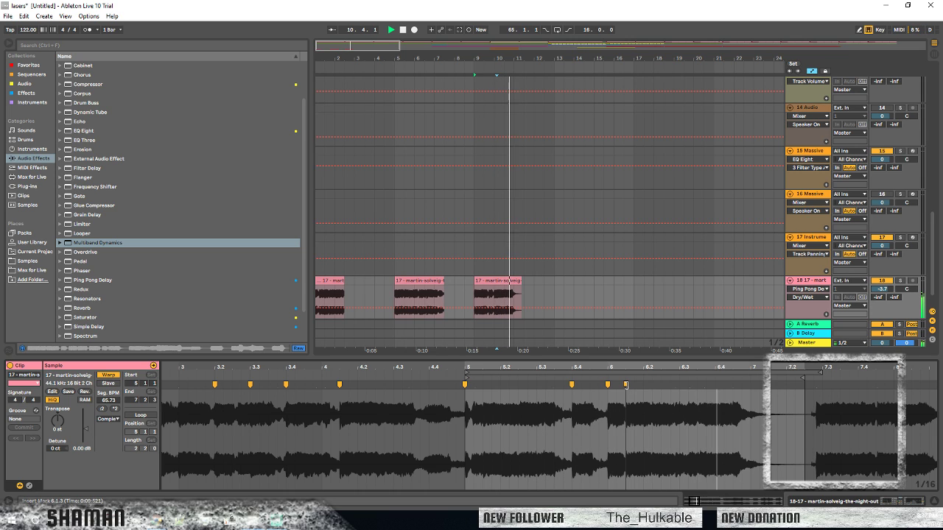
drag(687, 367, 675, 390)
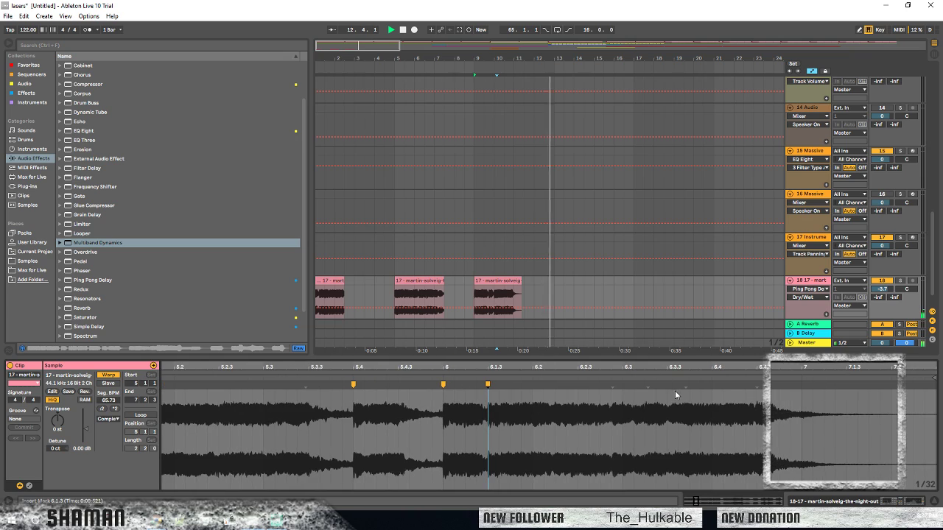
double_click(622, 385)
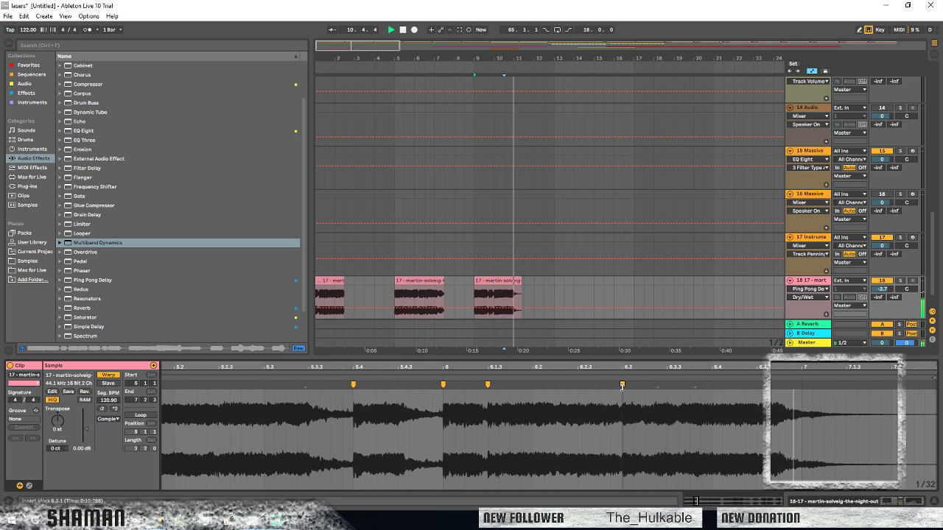
drag(622, 367, 535, 316)
Place a copy of the third vocal clip at bar 13 on the same track
click(515, 301)
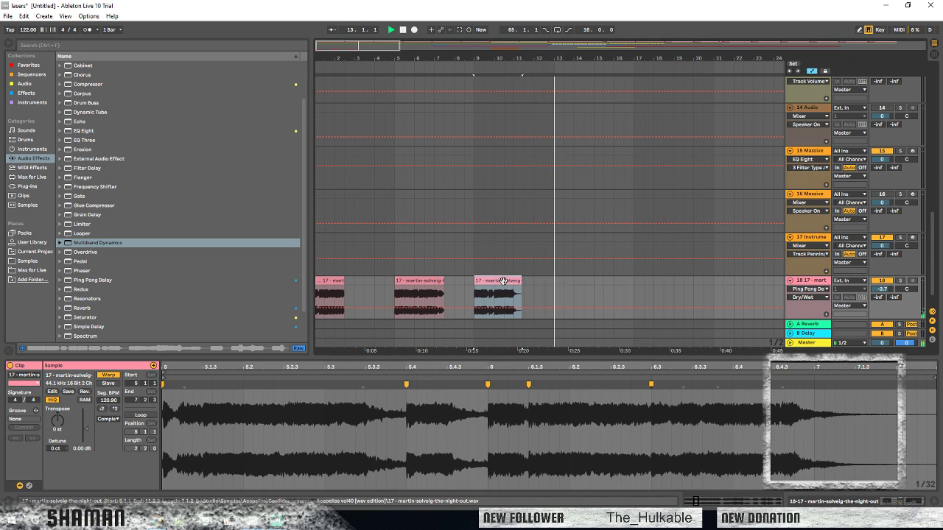
click(557, 291)
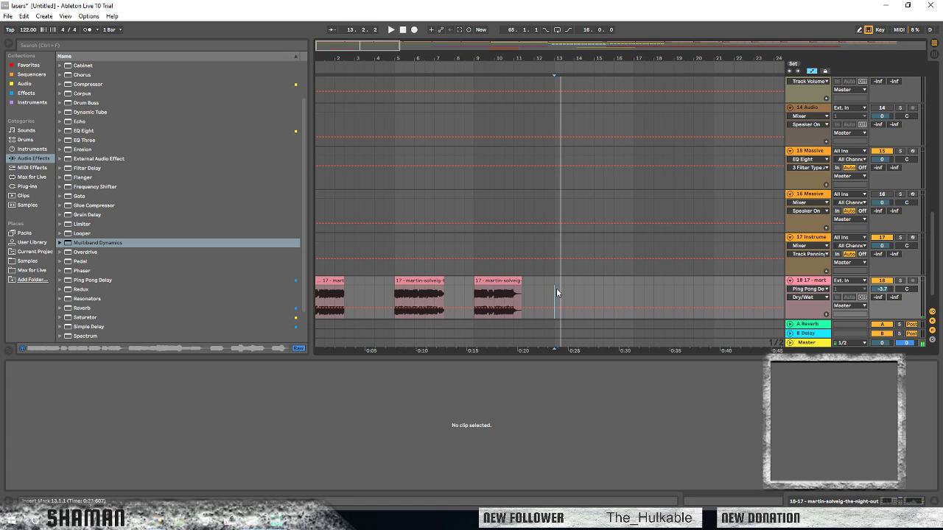
key(ctrl+v)
click(557, 291)
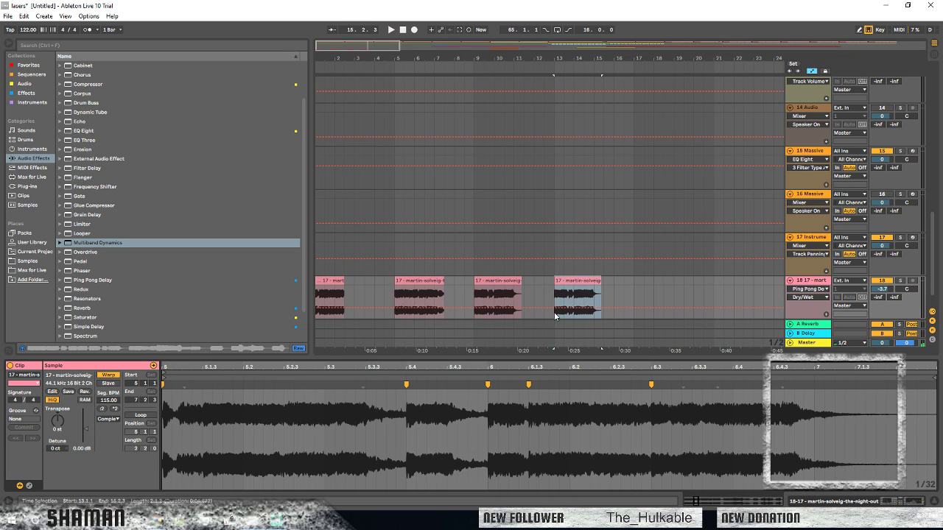
Set the bar 13 clip's start and loop position to 7.3.1 with its end in bar 10, and audition the phrase
drag(367, 368, 367, 325)
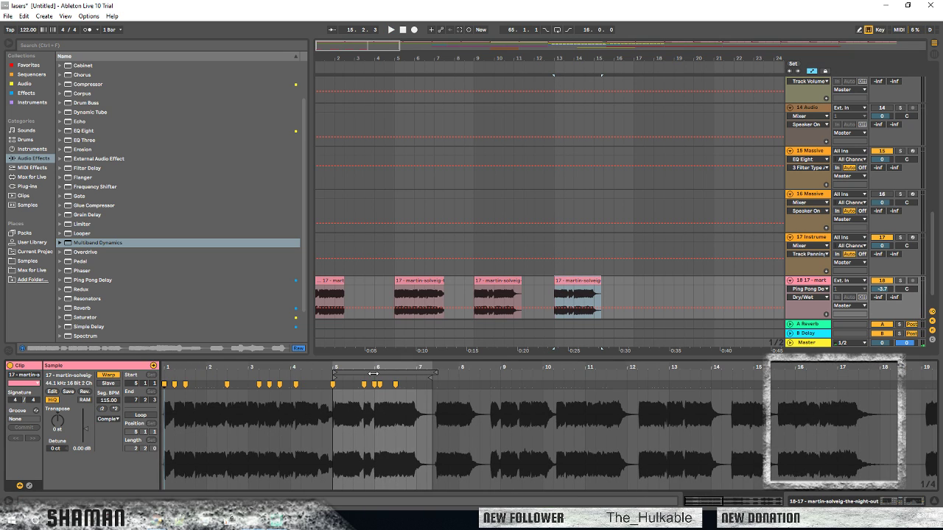
drag(374, 374, 418, 374)
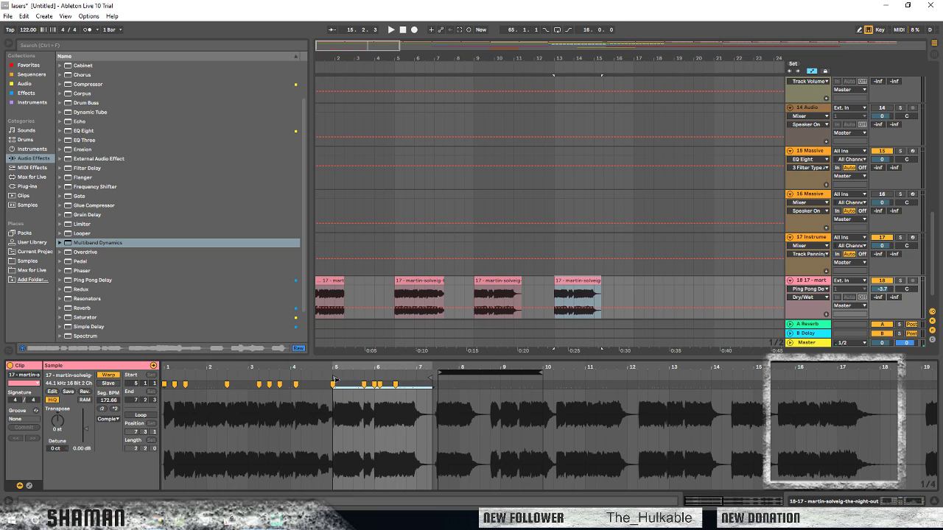
drag(429, 380, 547, 386)
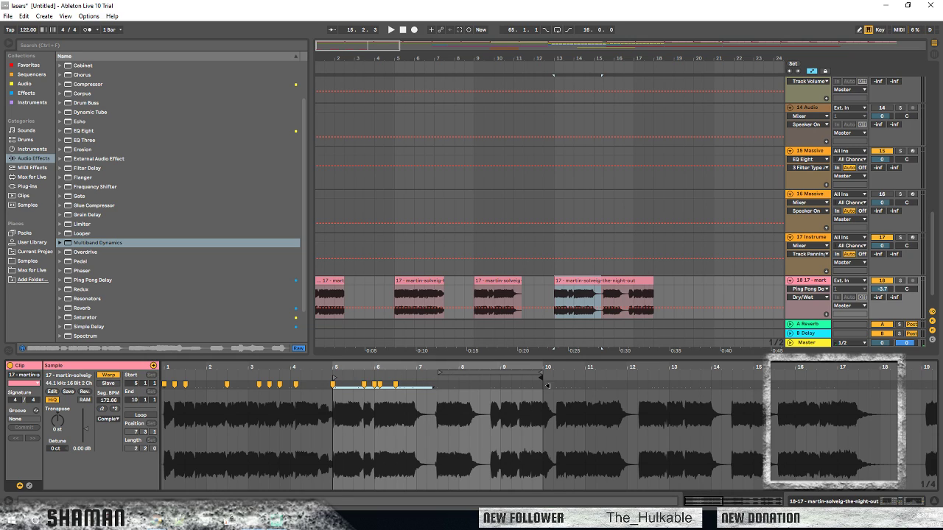
mouse_move(336, 377)
mouse_down()
mouse_move(438, 382)
mouse_move(471, 360)
mouse_move(539, 364)
mouse_up()
key(space)
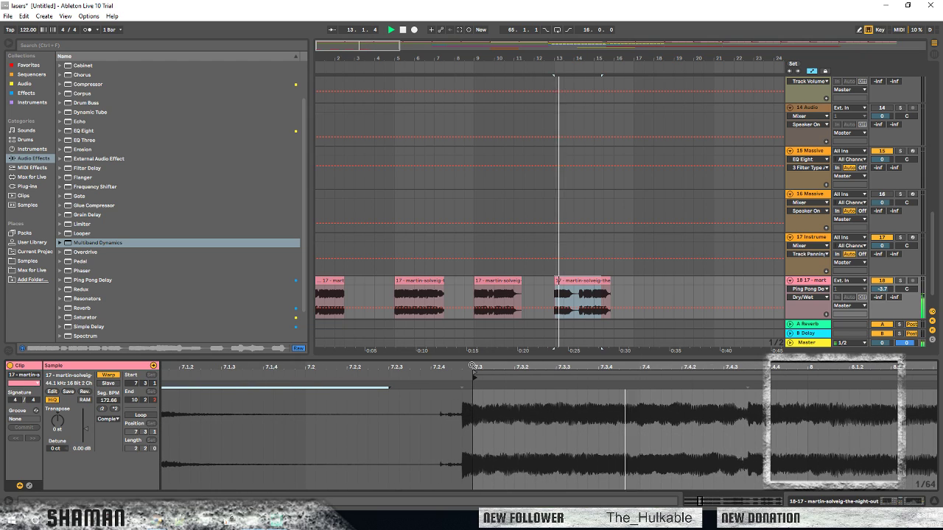
drag(474, 367, 475, 306)
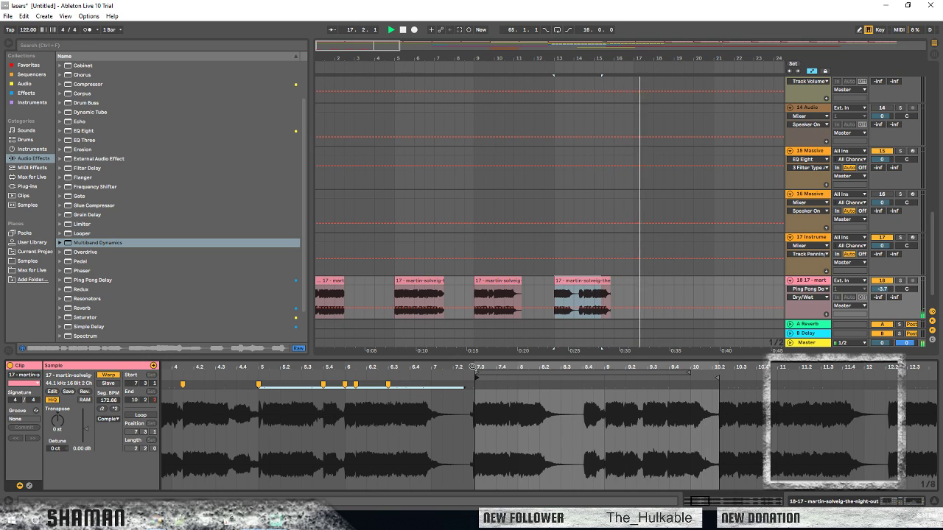
key(space)
key(space)
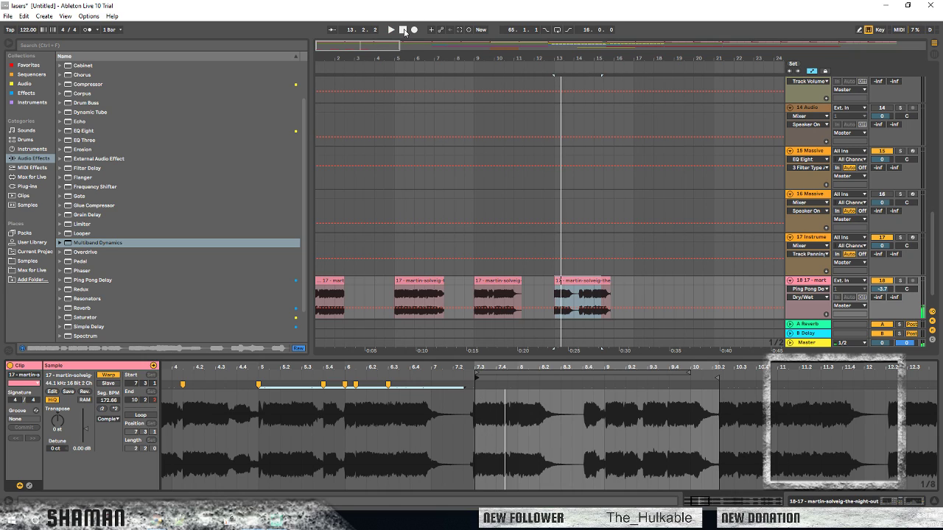
double_click(404, 31)
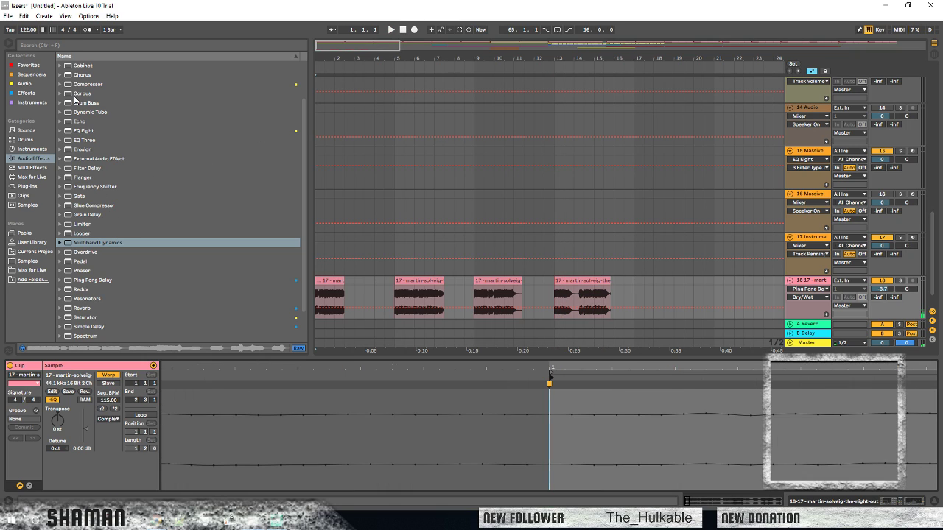
Try a Frequency Shifter at -40 Hz coarse on the vocal track during playback, and remove the device
click(95, 187)
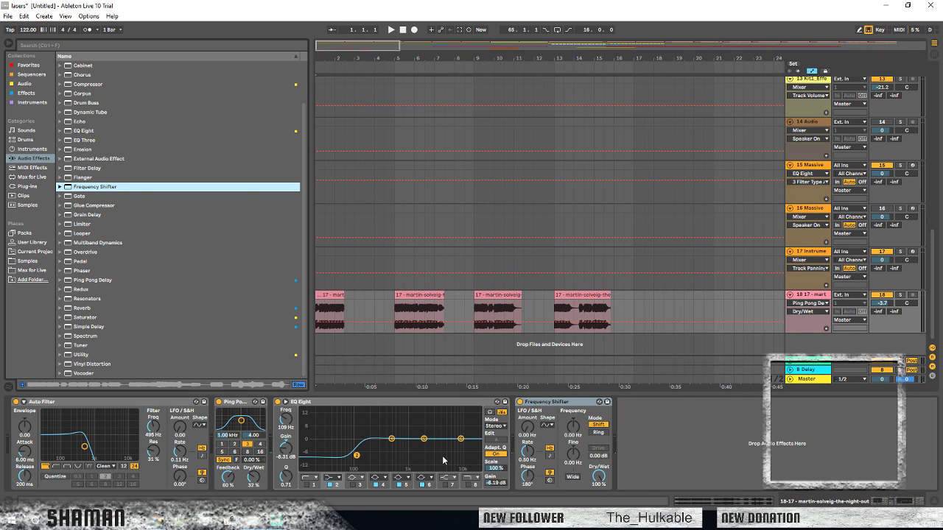
key(space)
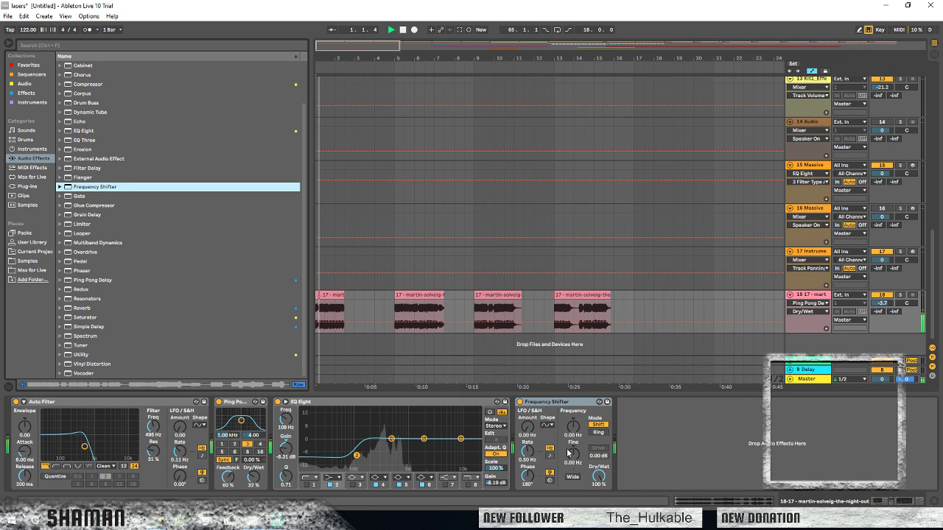
mouse_move(573, 428)
mouse_down()
mouse_move(573, 405)
mouse_move(573, 449)
mouse_move(574, 428)
mouse_up()
key(space)
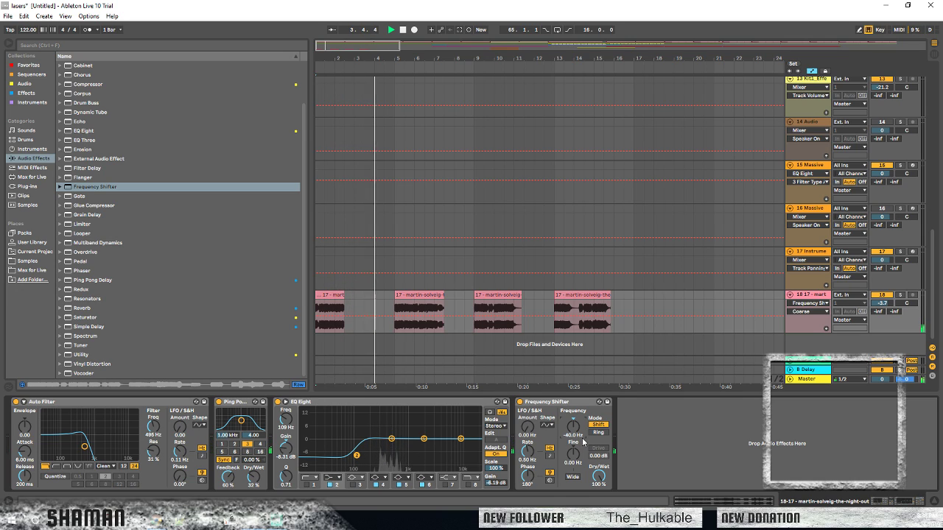
click(576, 456)
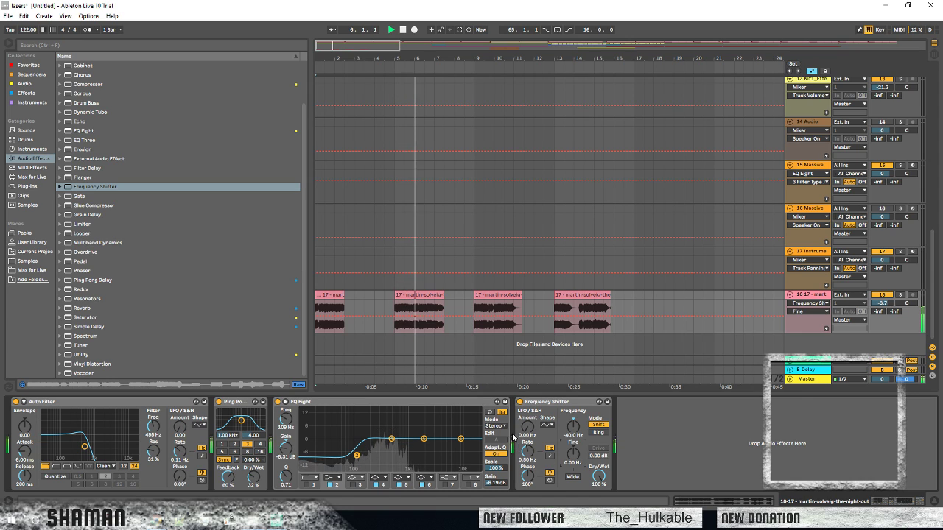
click(559, 402)
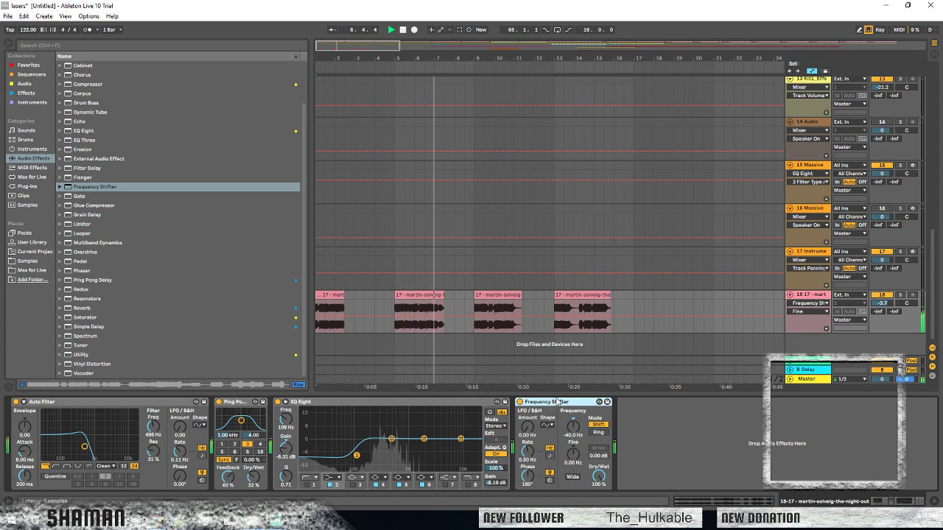
key(Delete)
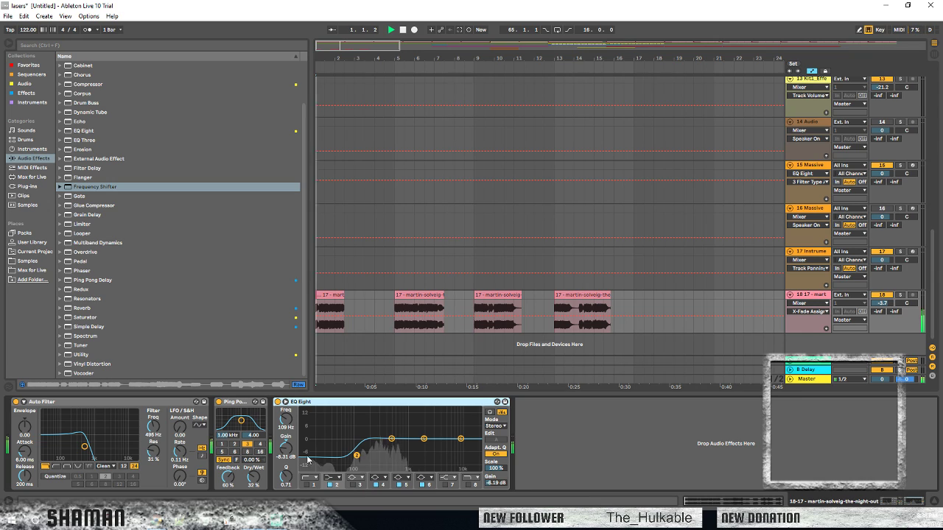
Set the vocal track's Auto Filter to 400 Hz with 47% resonance and its Ping Pong Delay dry/wet to 40%
click(327, 308)
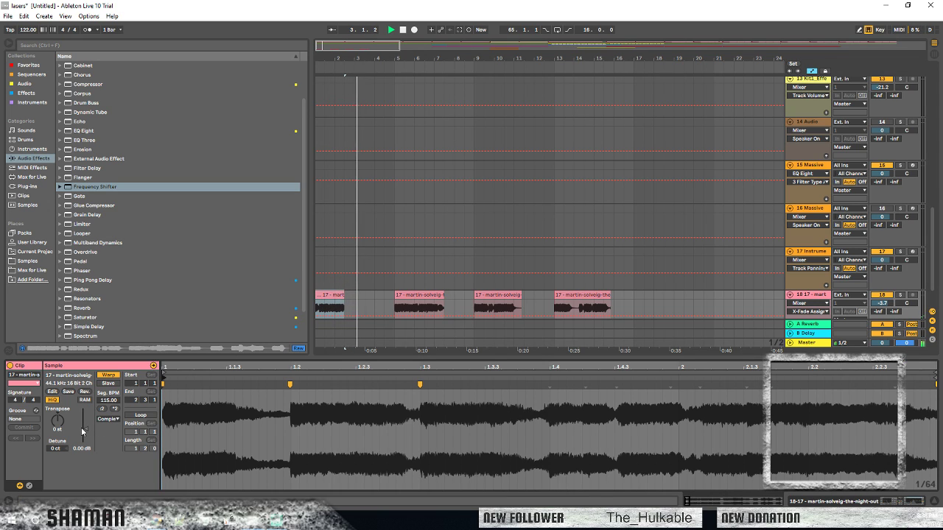
click(805, 295)
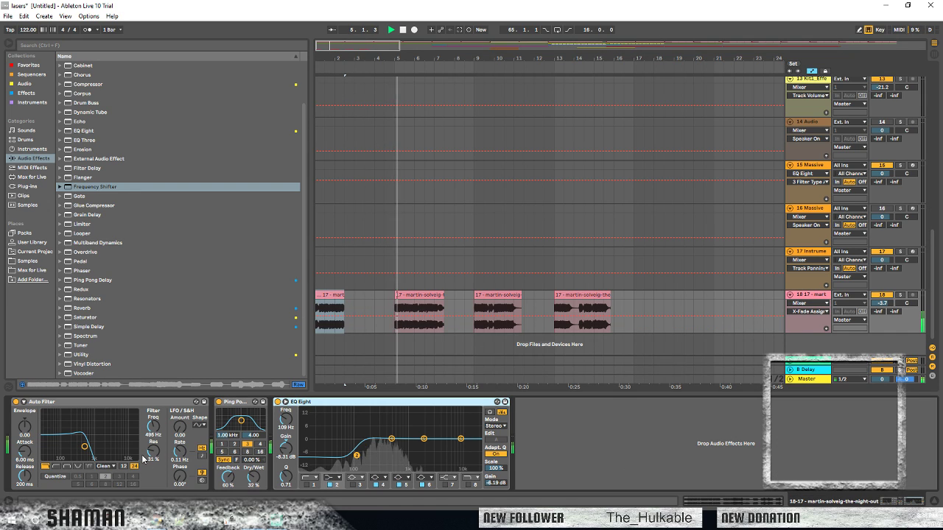
drag(85, 446, 81, 440)
drag(253, 482, 252, 479)
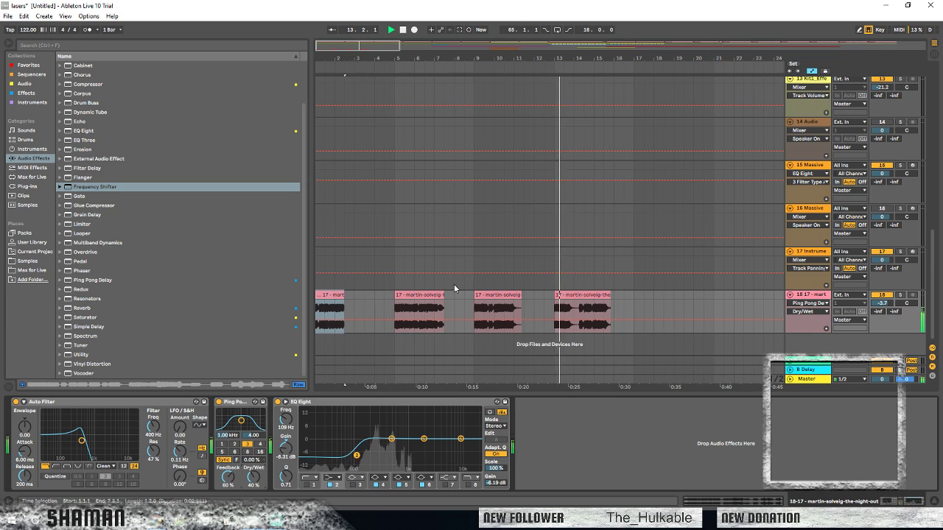
Move the fourth vocal clip to start at bar 12 and extend its end to bar 16
click(546, 297)
drag(560, 295, 547, 295)
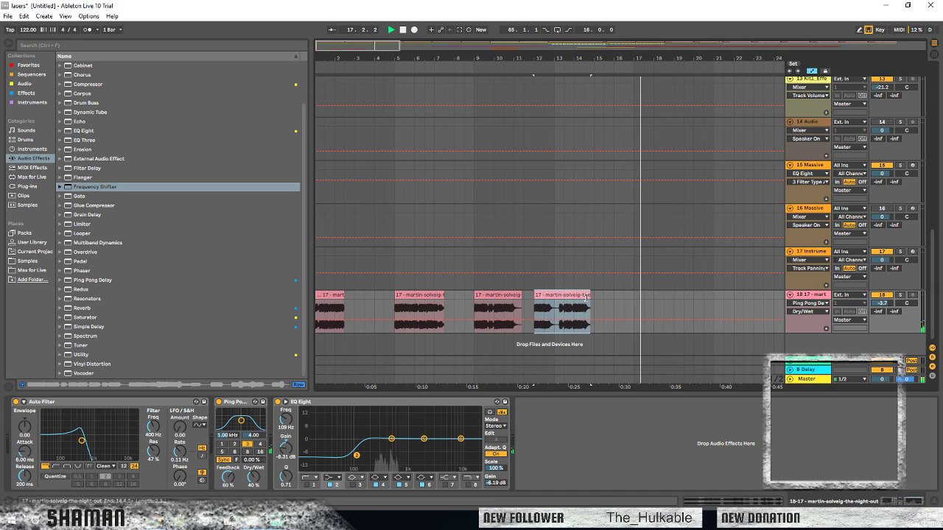
drag(590, 299, 555, 297)
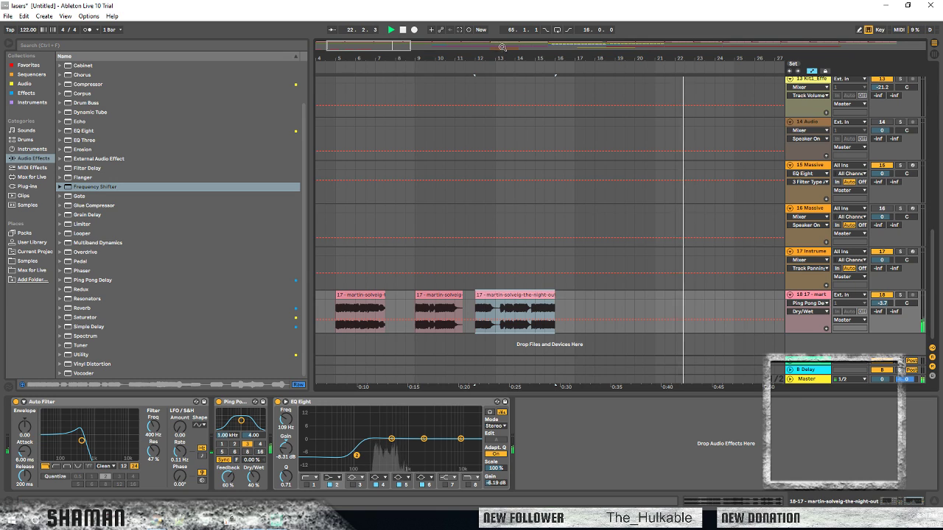
Delete the first D3 note from the second S-Massive 3 clip, at bar 37 on the 11 Massive track
drag(507, 57, 355, 58)
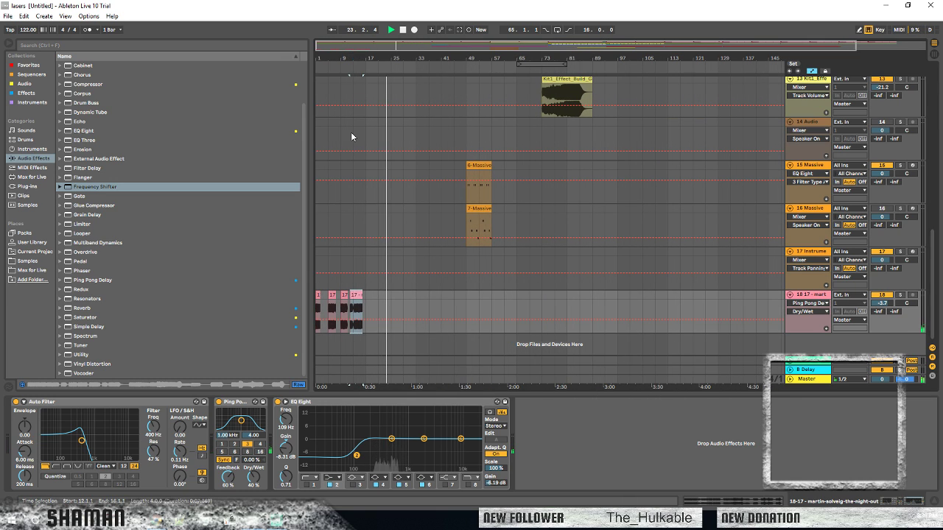
scroll(405, 175, up, 3)
scroll(403, 176, up, 10)
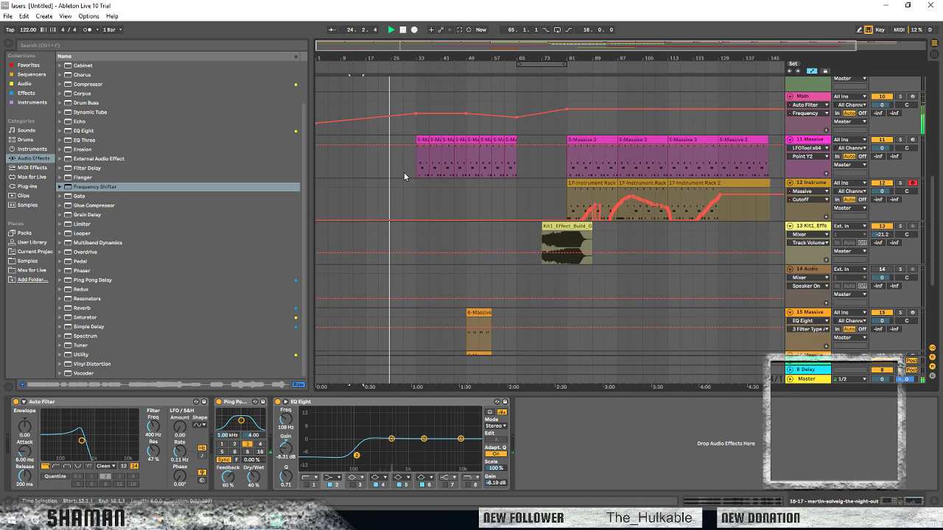
scroll(404, 176, up, 6)
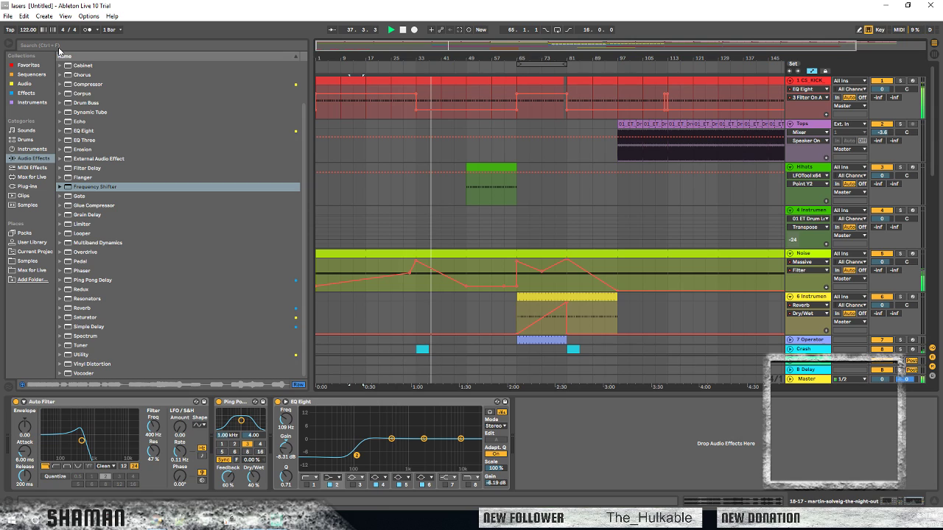
scroll(443, 263, down, 6)
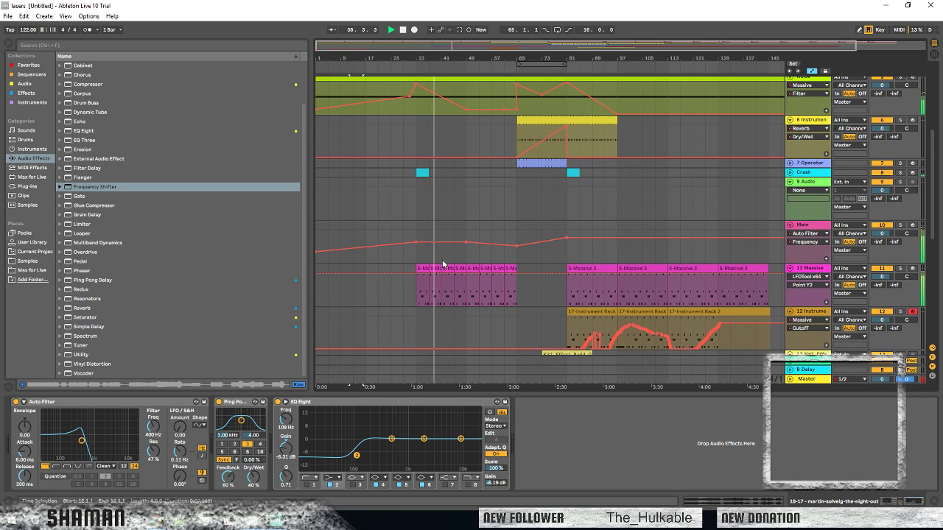
double_click(440, 278)
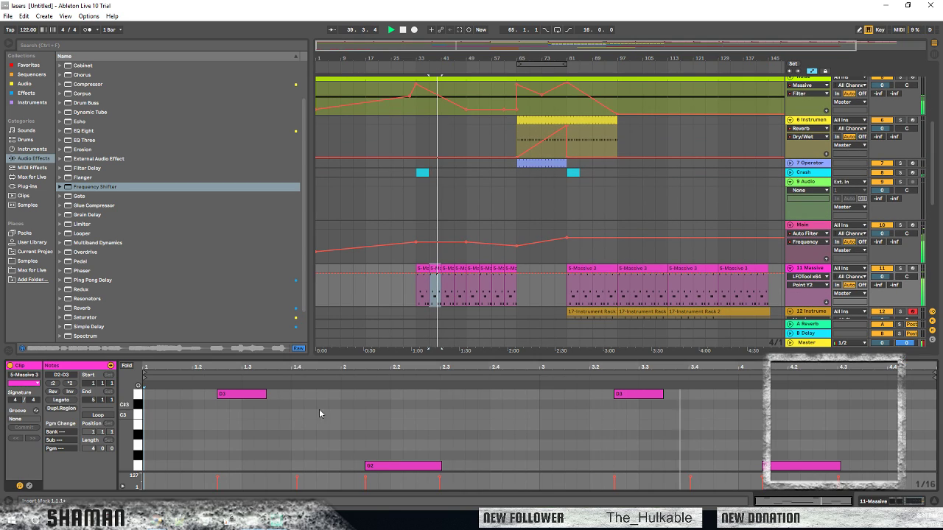
click(227, 403)
key(Delete)
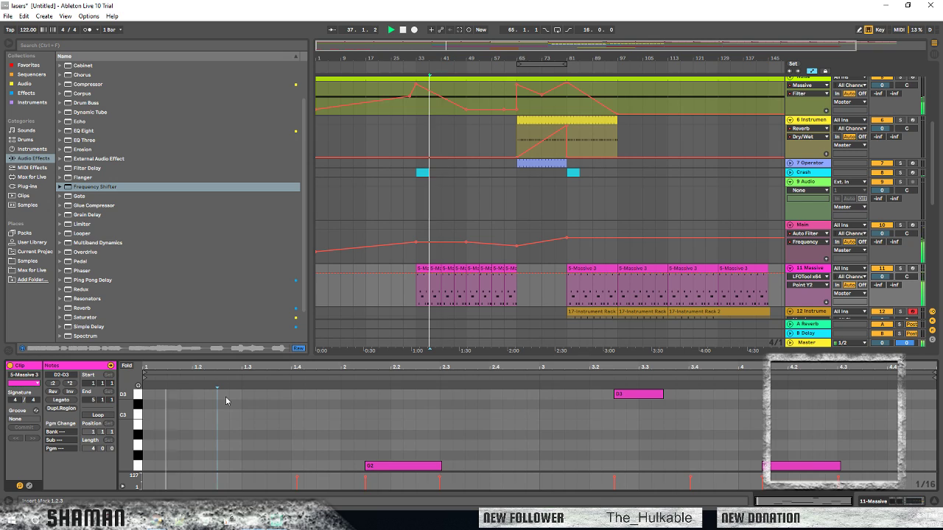
Play the section from bar 29 and delete both D3 notes from the first S-Massive 3 clip at bar 33
click(409, 298)
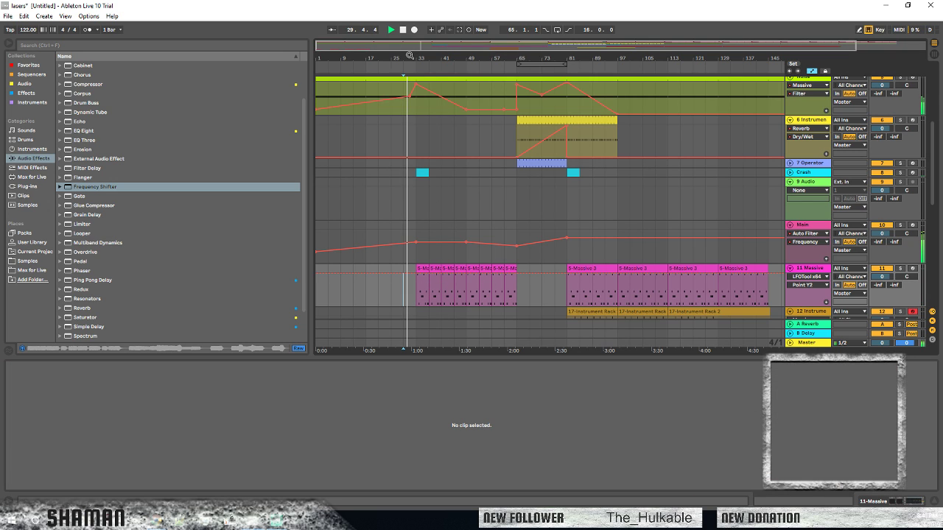
drag(409, 53, 518, 274)
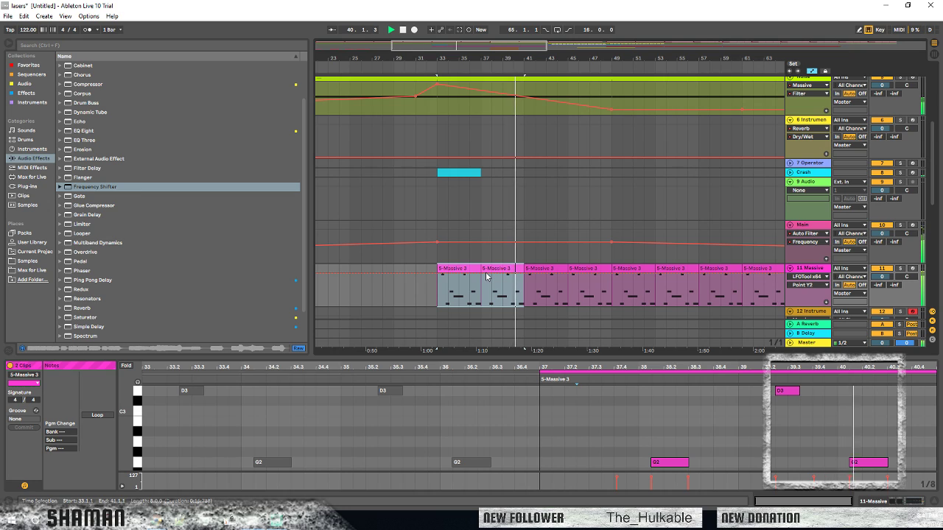
key(space)
click(461, 270)
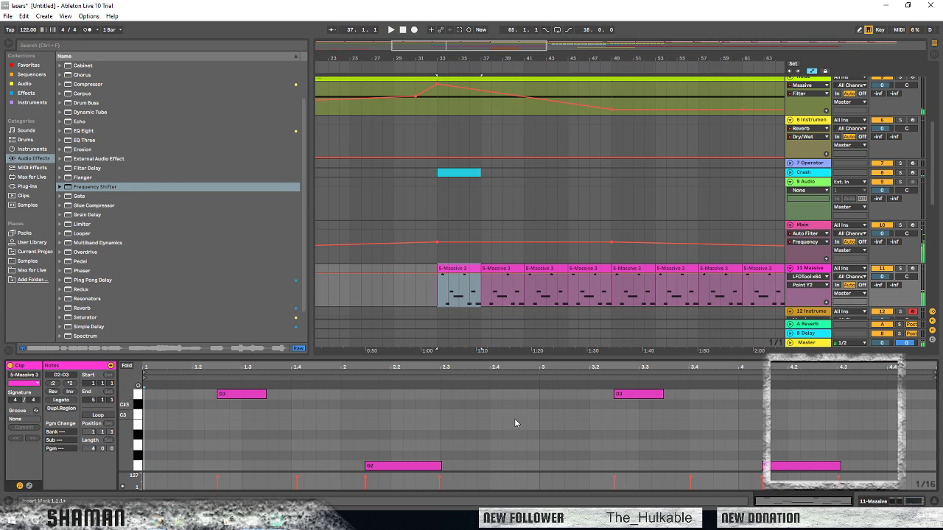
drag(701, 404, 84, 386)
key(Delete)
click(461, 265)
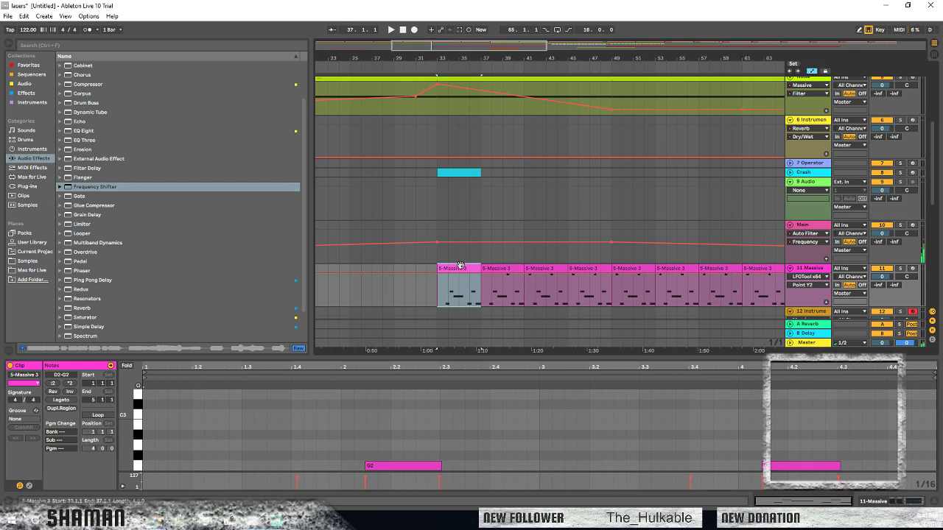
Duplicate the bar 33 S-Massive 3 clip seven times to fill the 11 Massive track up to bar 65, and play from bar 33
key(ctrl+d)
key(ctrl+d)
key(ctrl+d)
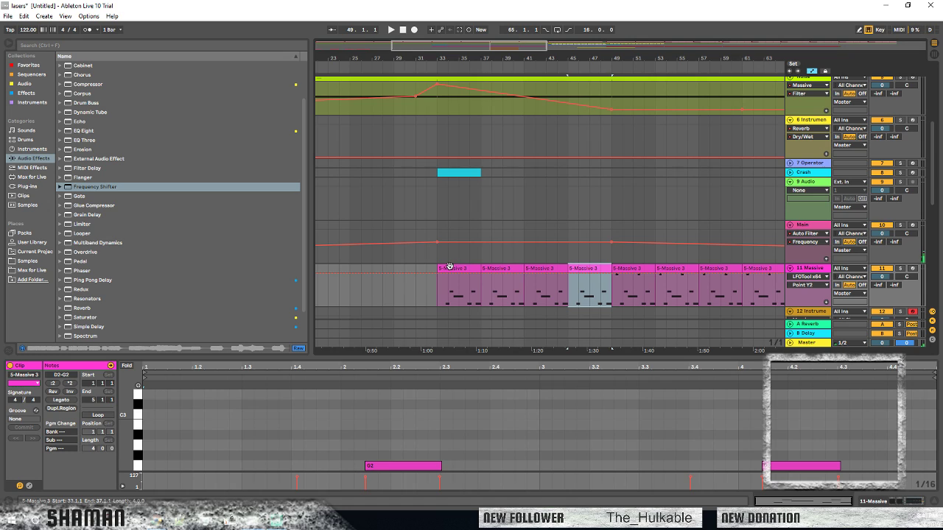
key(ctrl+d)
key(ctrl+d)
key(ctrl+d)
key(ctrl+d)
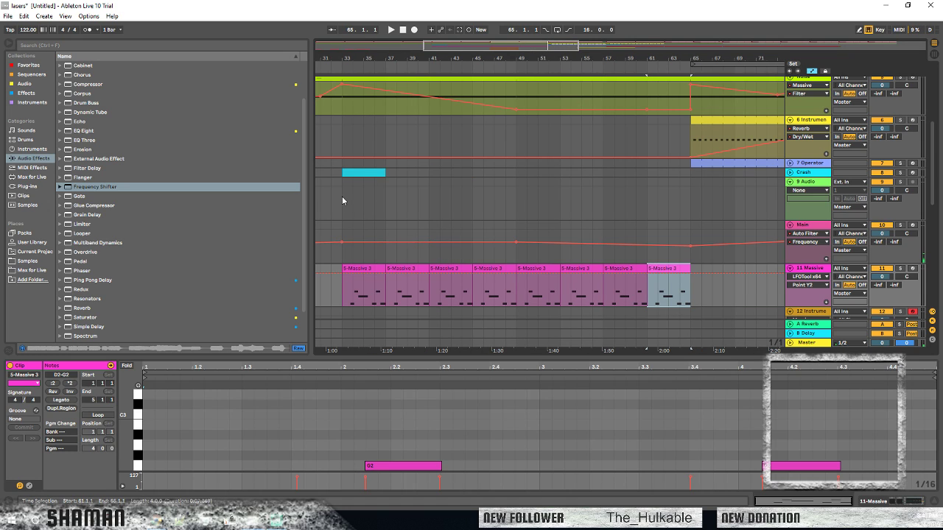
click(342, 198)
key(space)
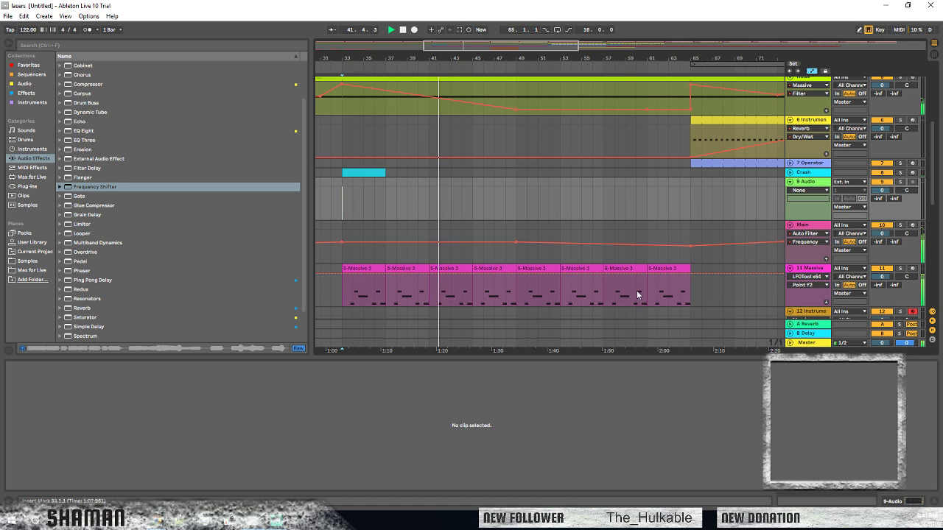
Undo the last duplicate at bar 61 and copy that restored S-Massive 3 clip over the clip at bar 45
click(721, 302)
key(ctrl+z)
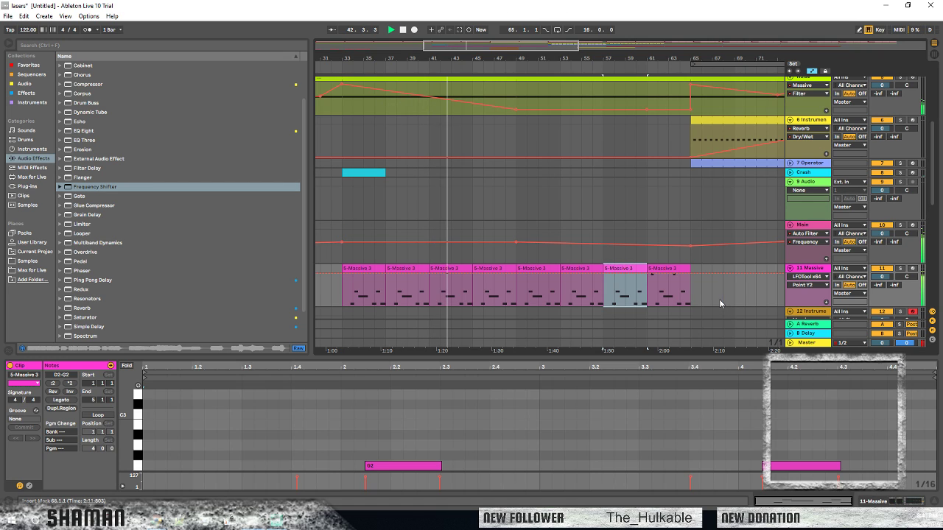
click(650, 279)
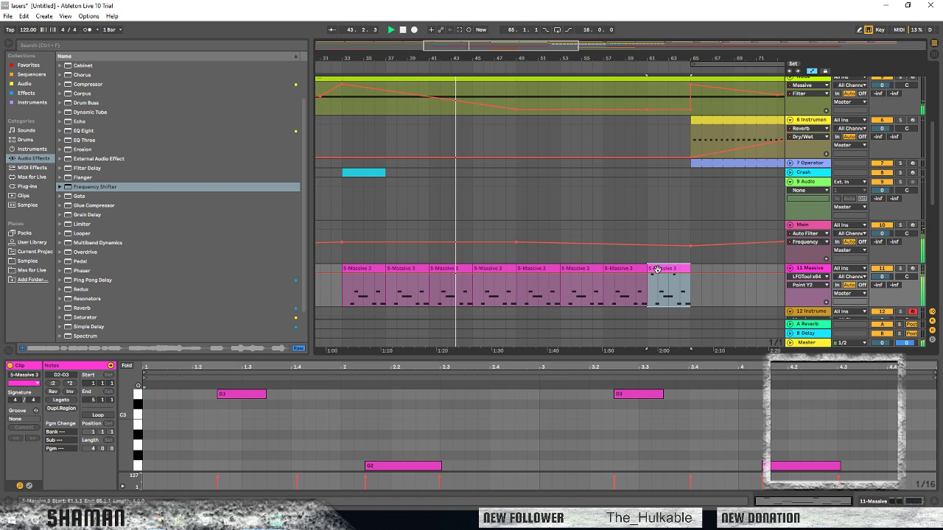
click(475, 291)
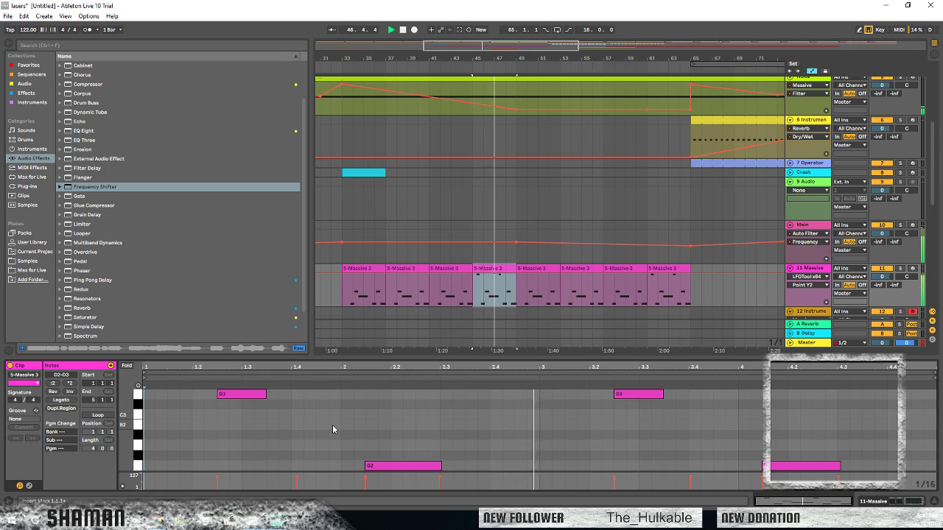
Delete the first D3 note from the S-Massive 3 clip at bar 45 and copy the clip over the one at bar 61
drag(294, 425, 230, 395)
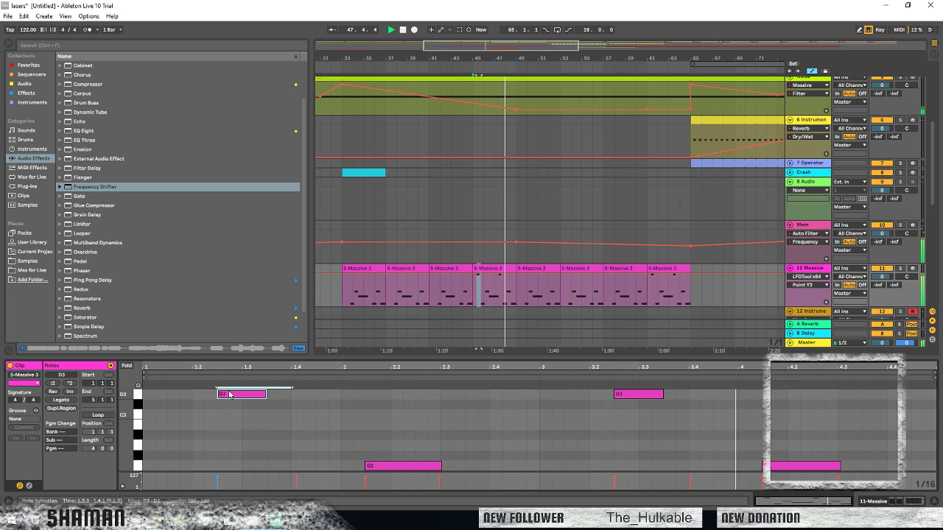
key(Delete)
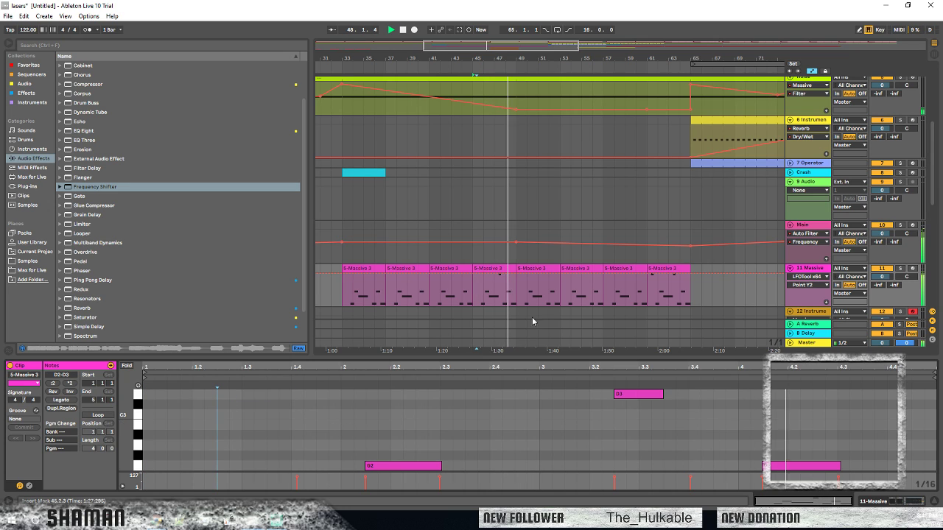
click(480, 268)
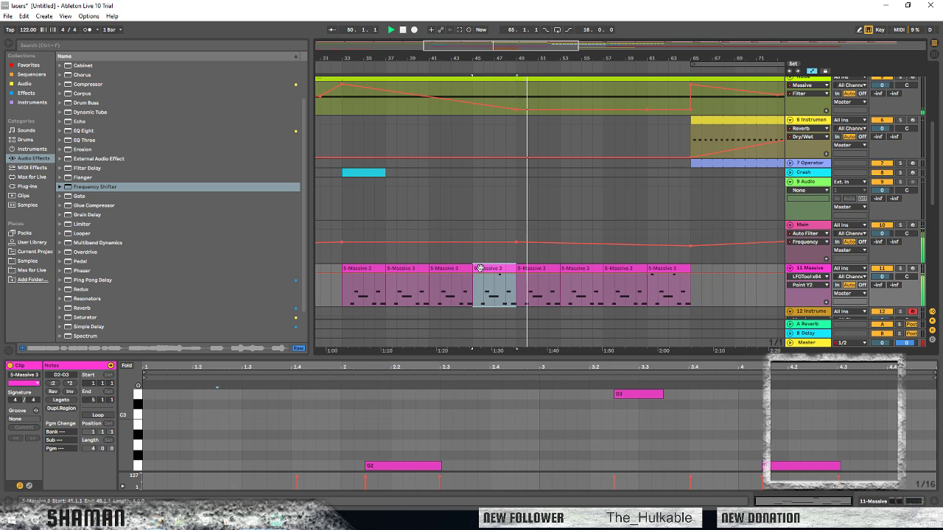
click(648, 285)
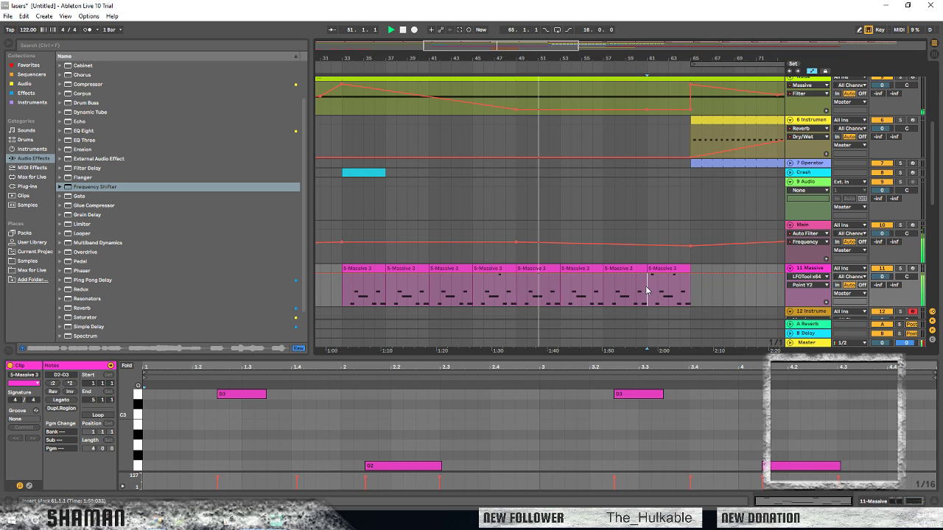
double_click(647, 289)
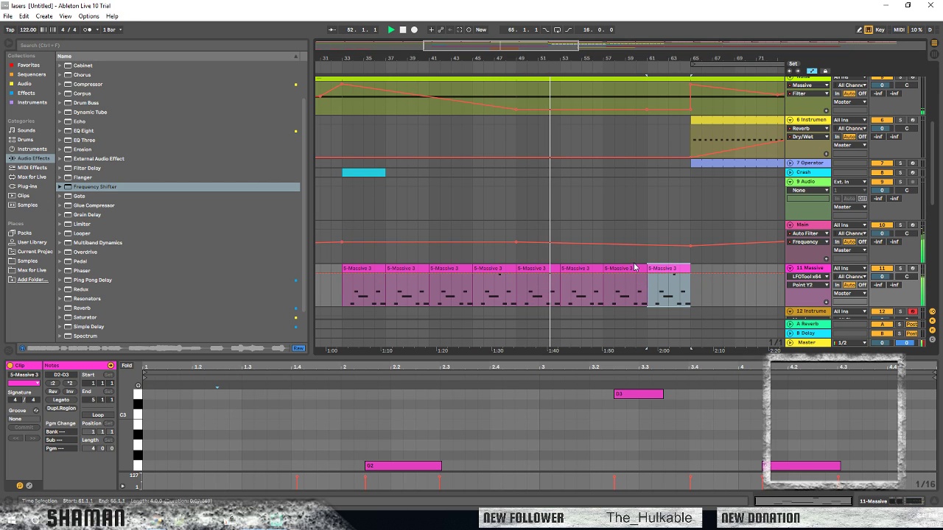
Try the 16 Massive track in the mix by activating it during playback, and deactivate it again
scroll(627, 247, down, 5)
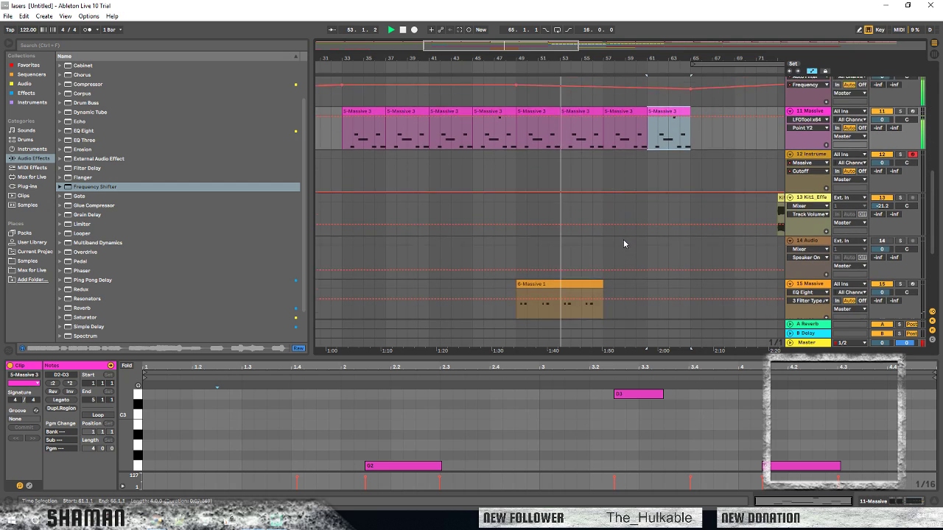
scroll(623, 243, down, 3)
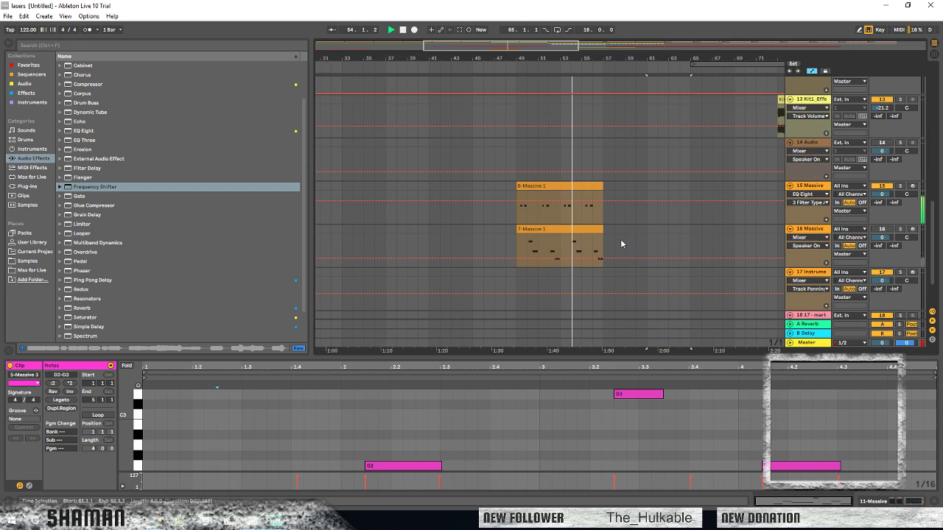
click(881, 229)
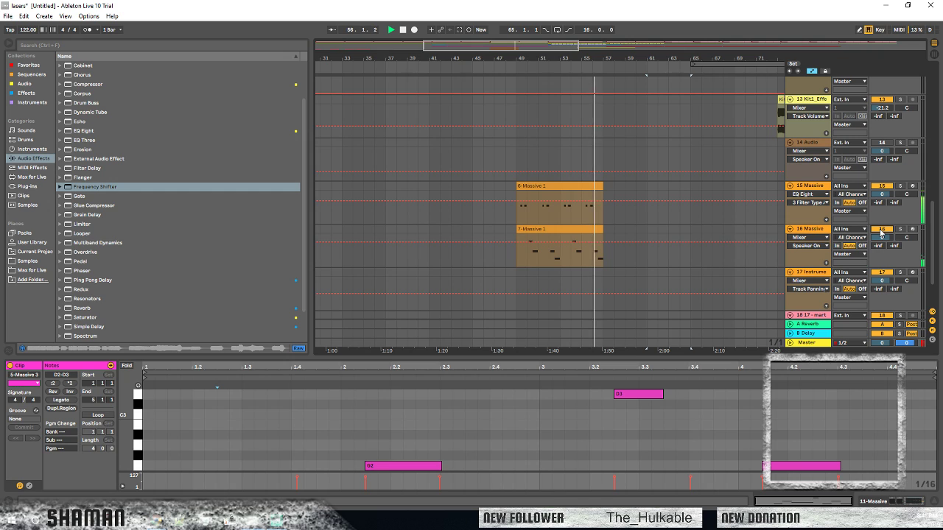
click(882, 230)
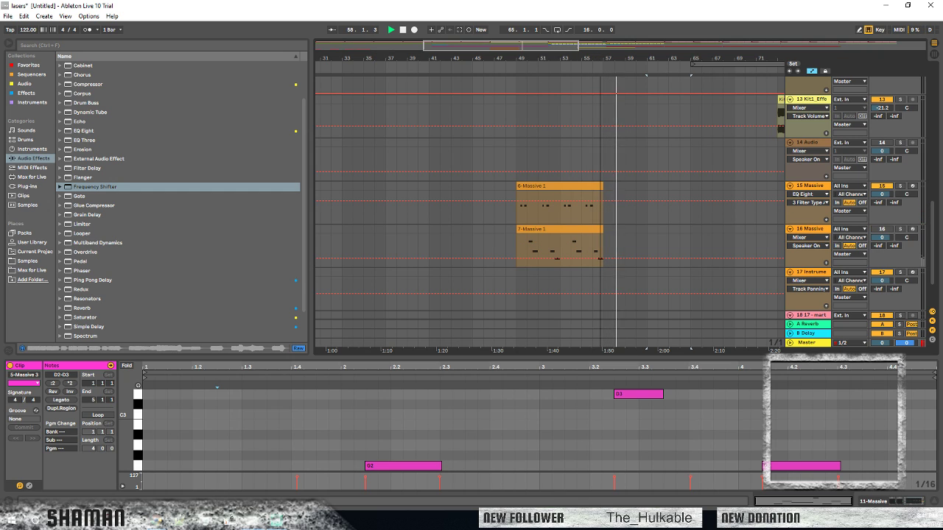
Stop playback and extend the arrangement loop so it runs from bar 65 to bar 161
drag(601, 56, 540, 56)
scroll(569, 171, up, 5)
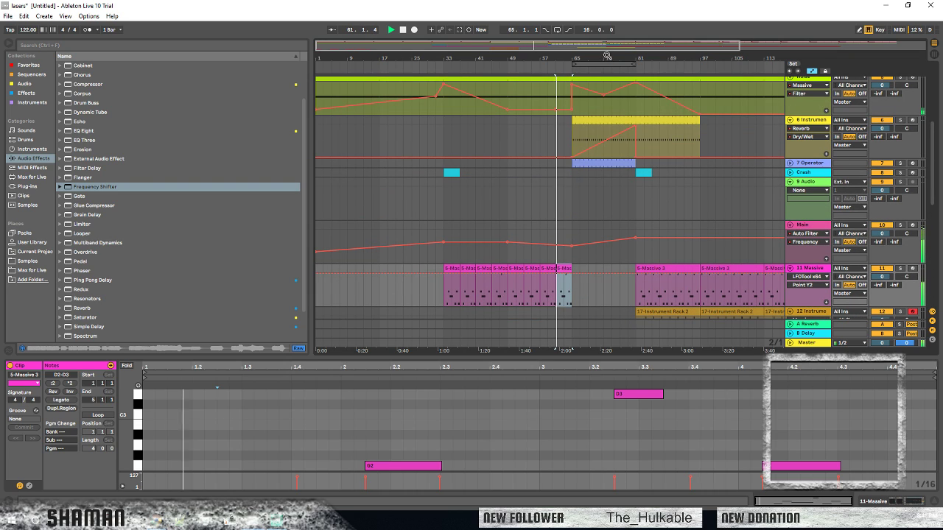
drag(605, 58, 572, 64)
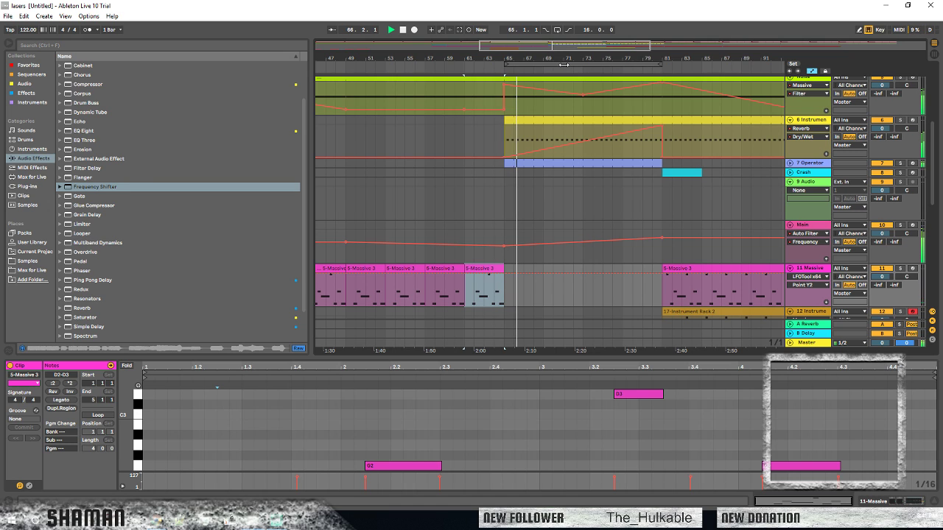
drag(551, 58, 507, 19)
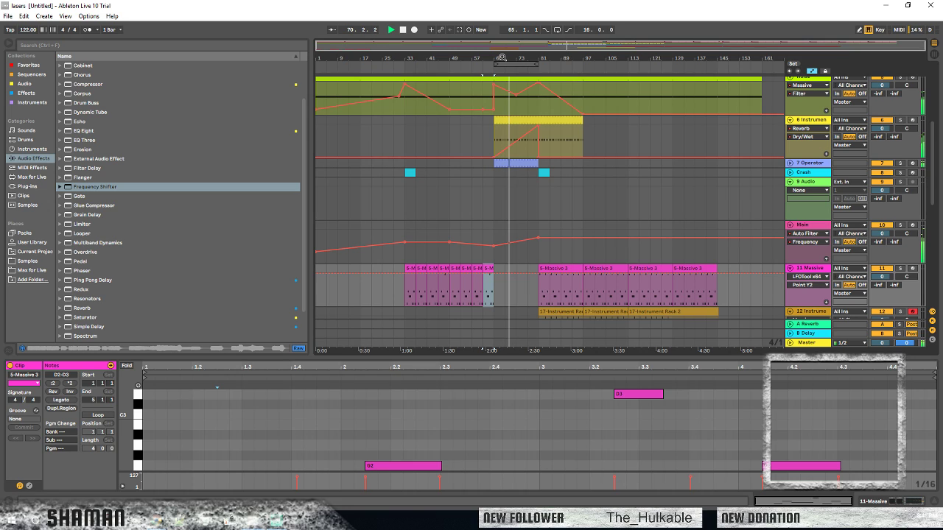
drag(505, 57, 435, 70)
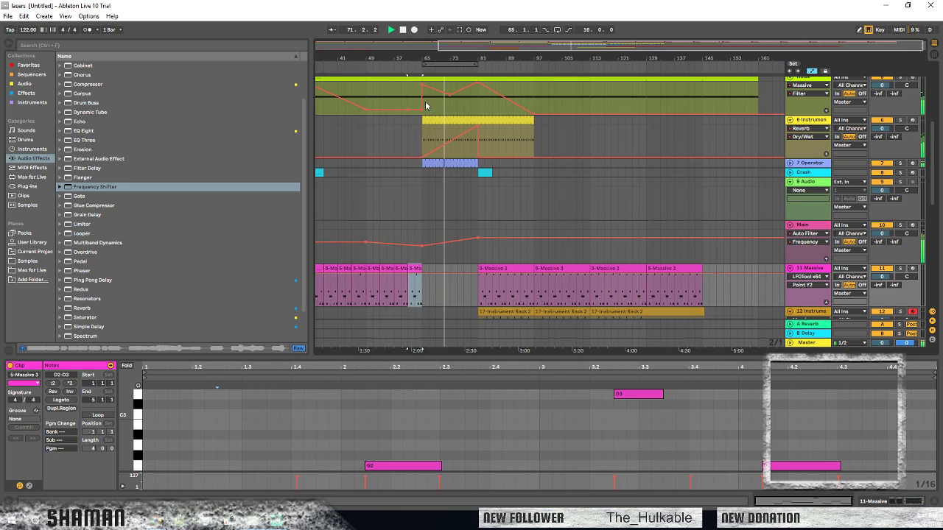
key(space)
drag(423, 207, 682, 183)
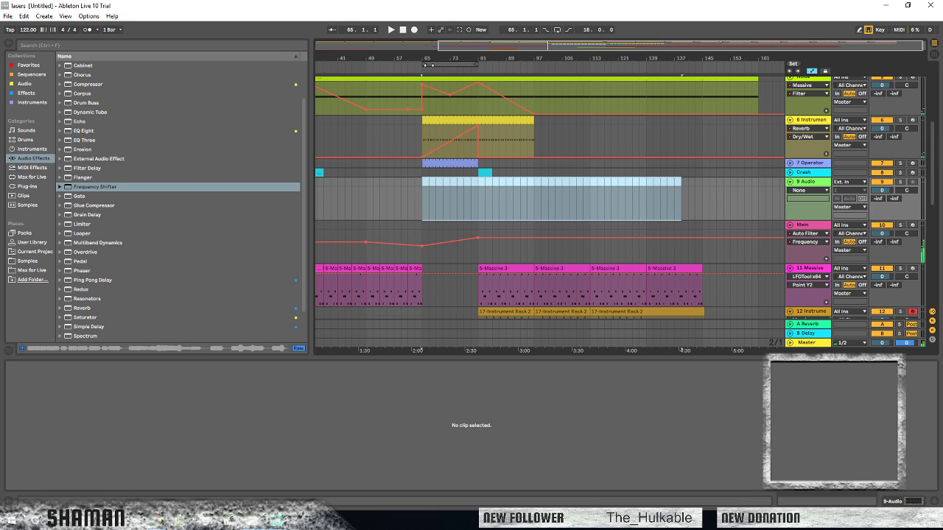
drag(474, 64, 759, 65)
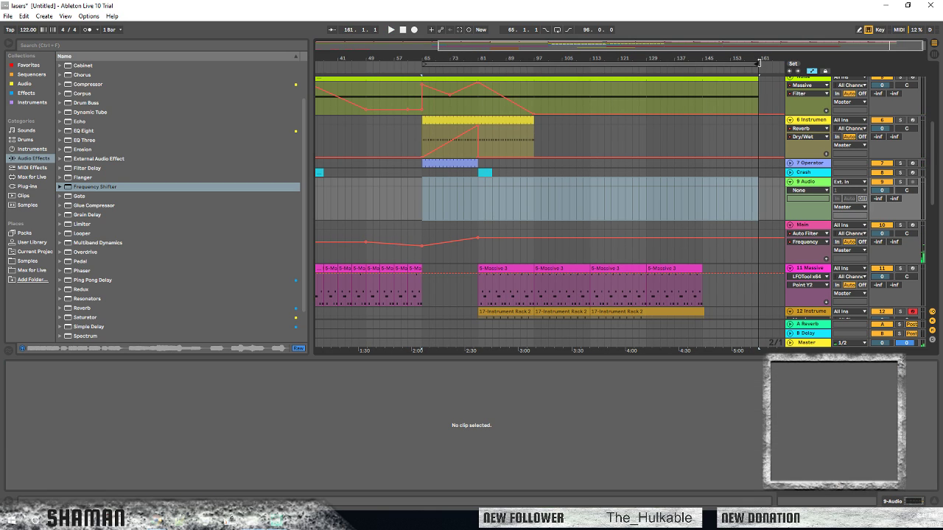
Select the looped range from bar 65 to bar 161 across all tracks, check what it covers, and cut that time from the arrangement
scroll(727, 100, down, 3)
scroll(716, 174, down, 2)
scroll(716, 174, up, 5)
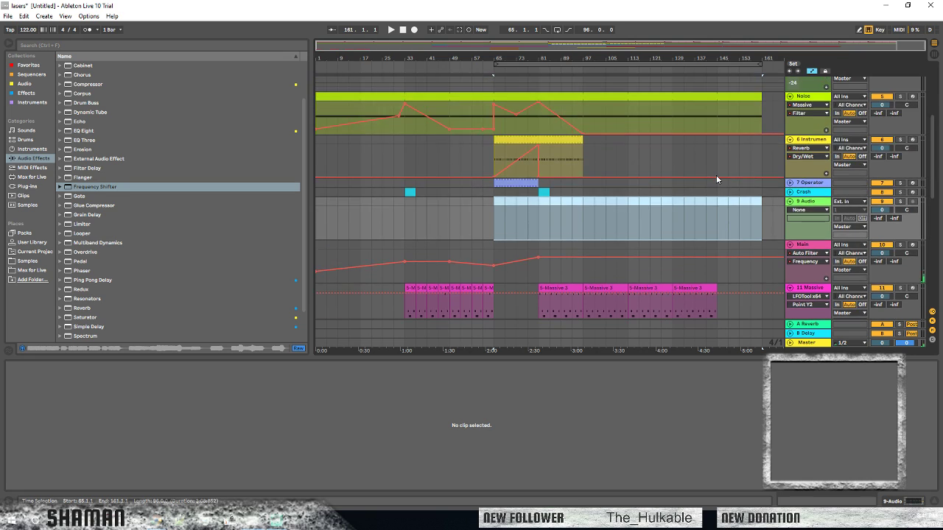
scroll(717, 175, up, 3)
scroll(585, 113, down, 5)
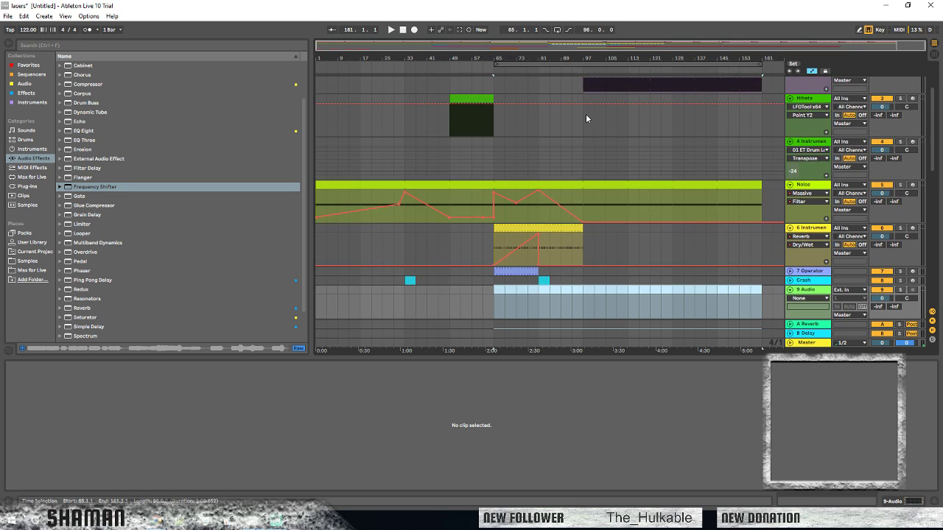
scroll(585, 114, down, 3)
scroll(522, 108, down, 3)
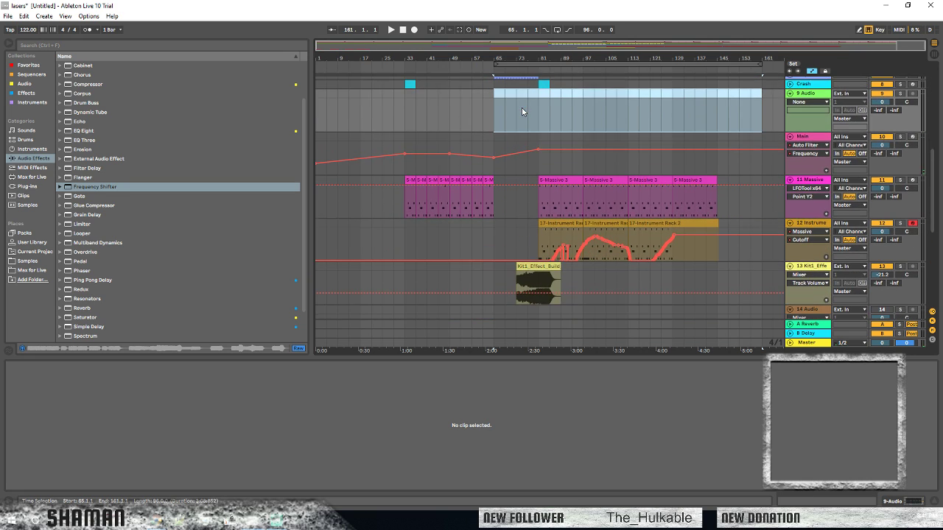
click(514, 65)
scroll(531, 177, down, 1)
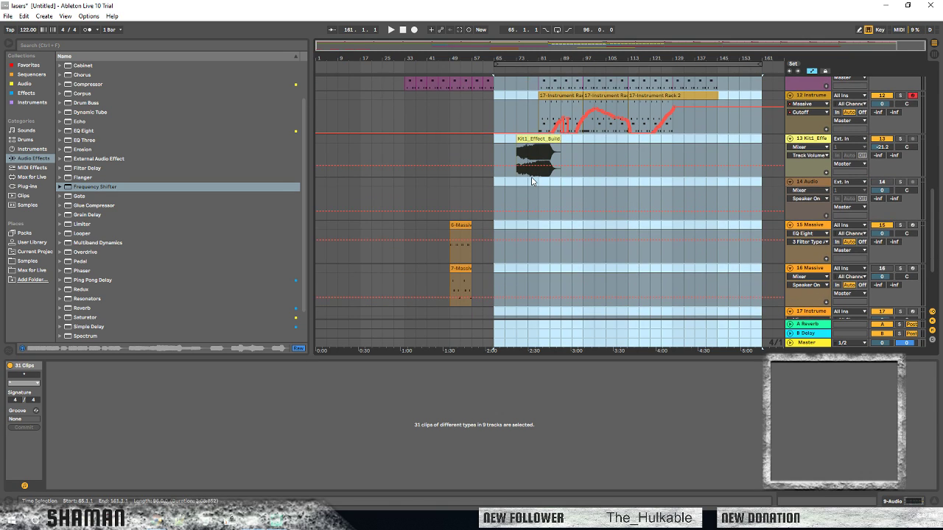
scroll(531, 176, up, 5)
scroll(532, 181, up, 5)
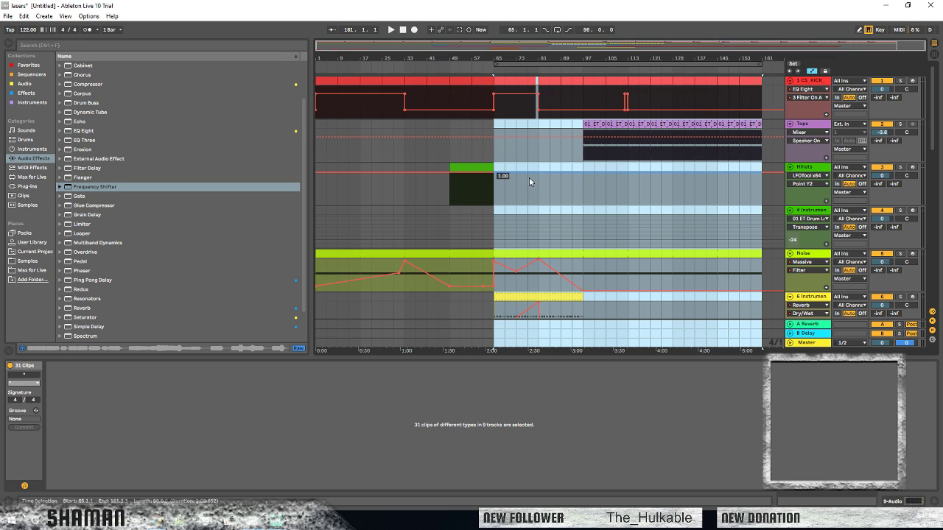
scroll(528, 181, down, 2)
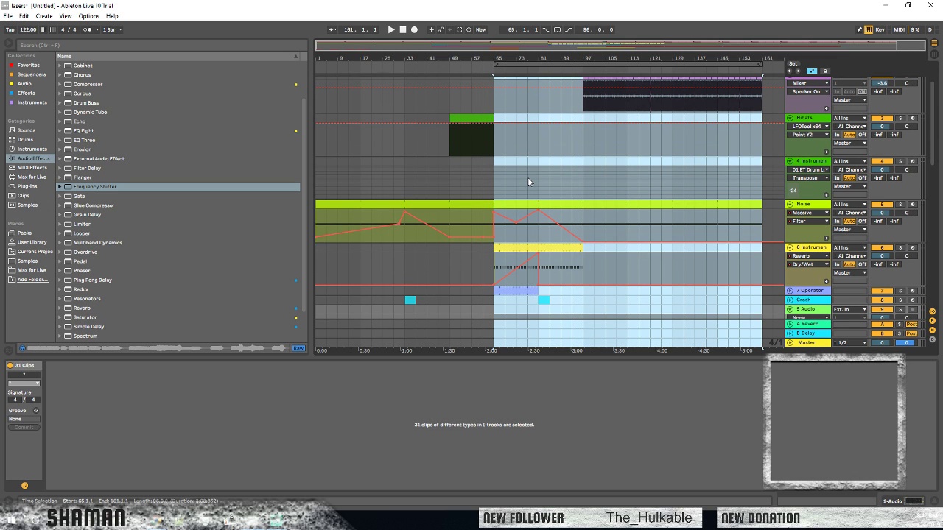
scroll(528, 178, down, 4)
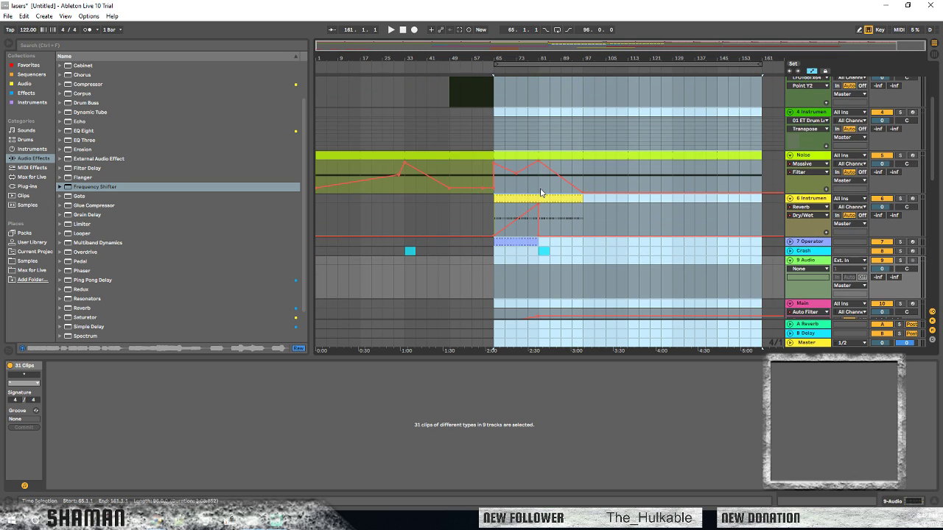
scroll(542, 190, down, 2)
scroll(541, 185, down, 8)
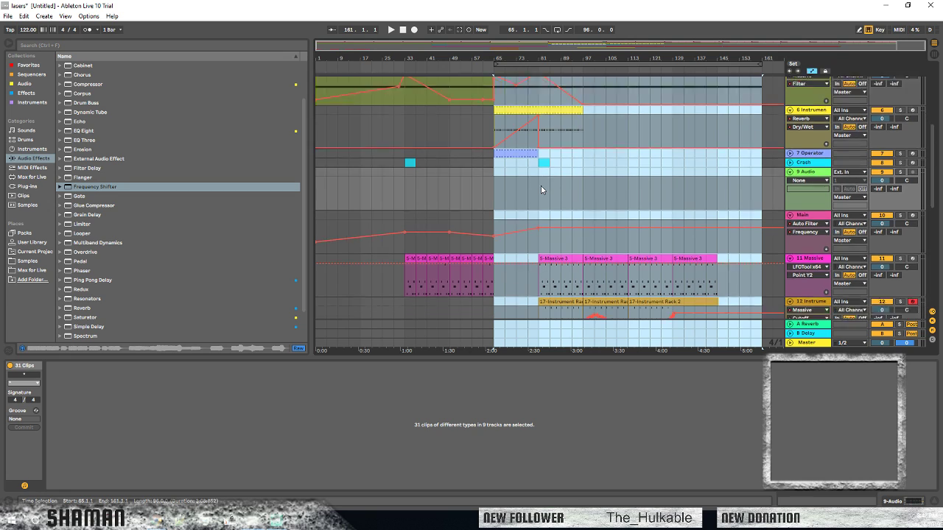
scroll(541, 186, down, 4)
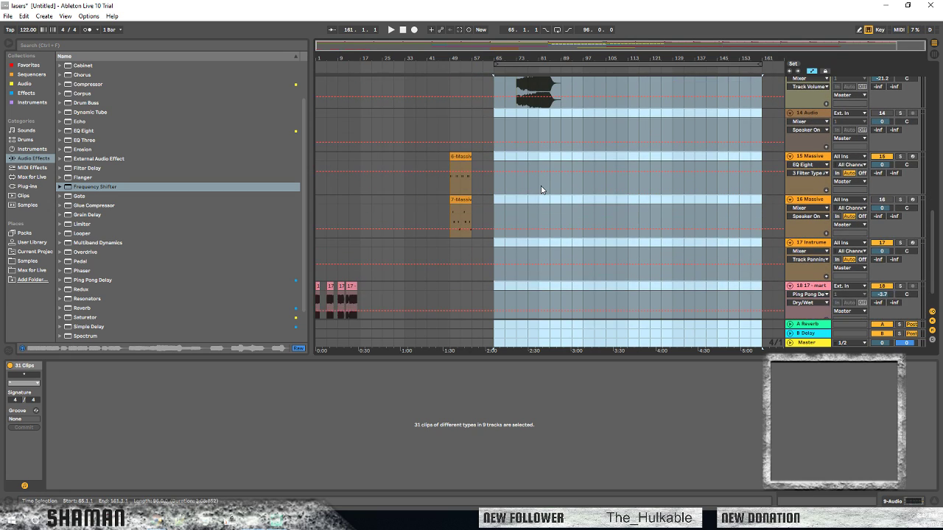
scroll(541, 186, up, 5)
scroll(541, 189, up, 12)
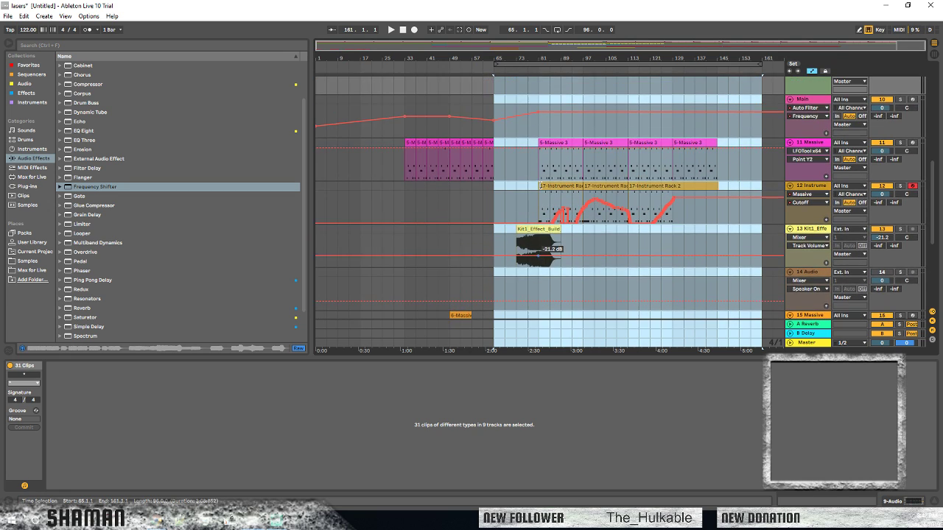
scroll(538, 188, up, 5)
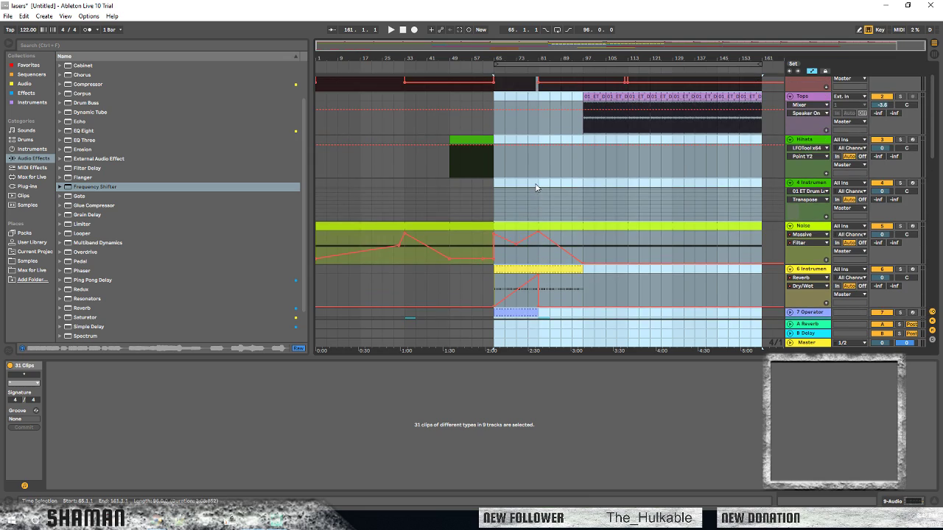
right_click(510, 63)
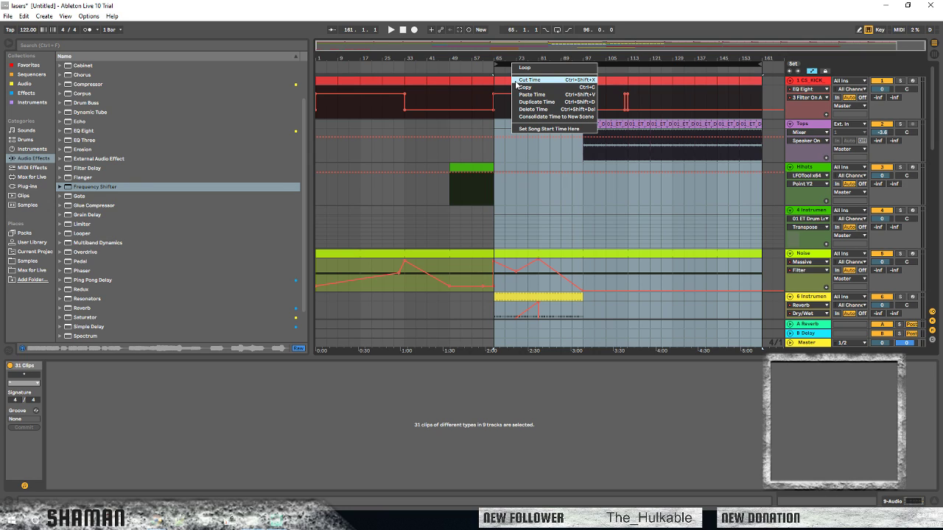
click(529, 79)
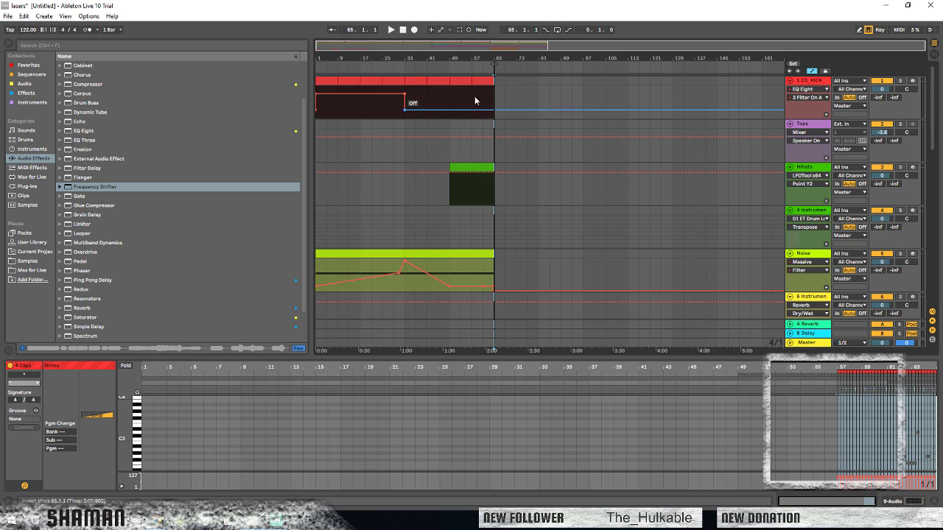
Loop bars 49 to 65 and duplicate that time range across all tracks so the section repeats up to bar 81
drag(449, 188, 491, 190)
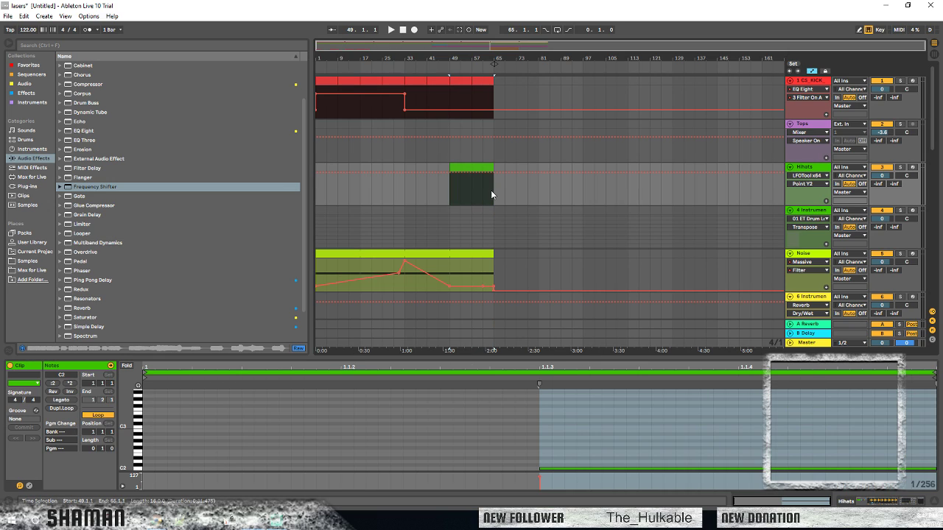
key(ctrl+l)
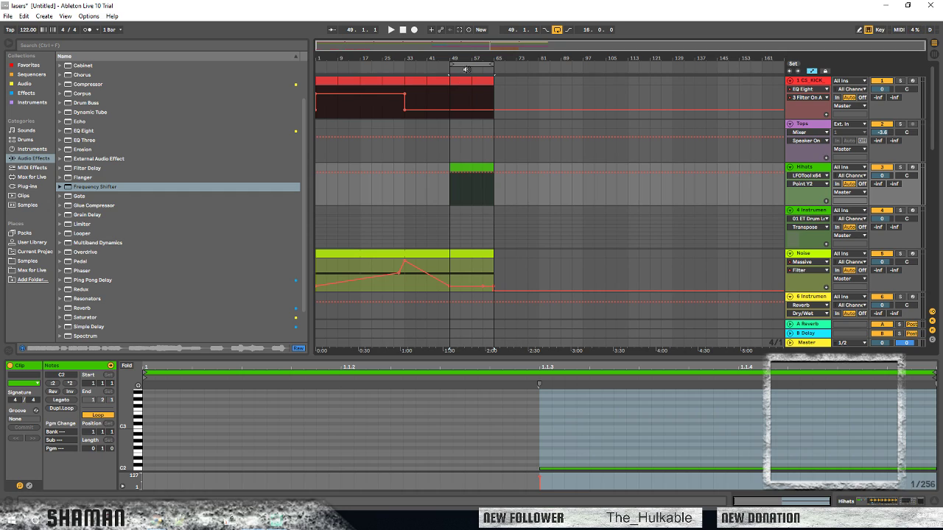
click(466, 63)
key(ctrl+d)
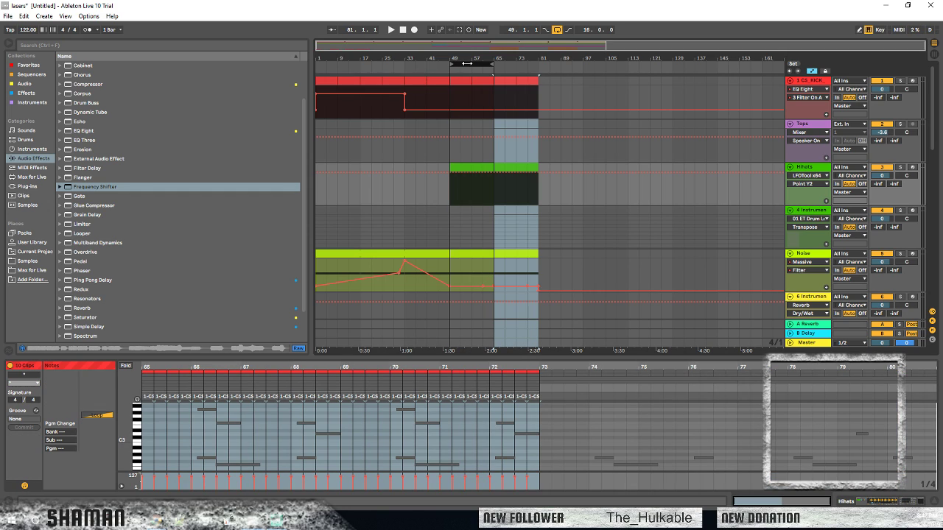
Move the arrangement loop to start at bar 69 and paste the previously cut section back at bar 81 across all tracks
drag(478, 66, 533, 66)
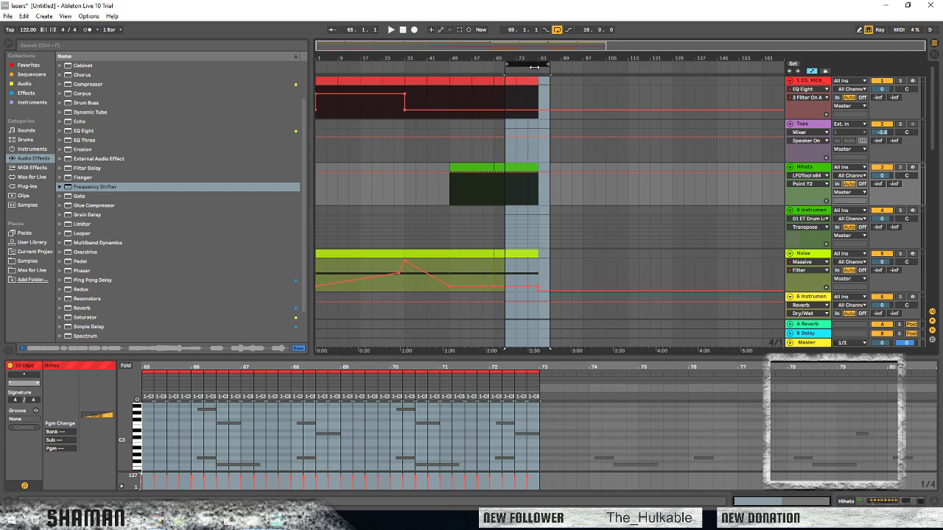
click(541, 101)
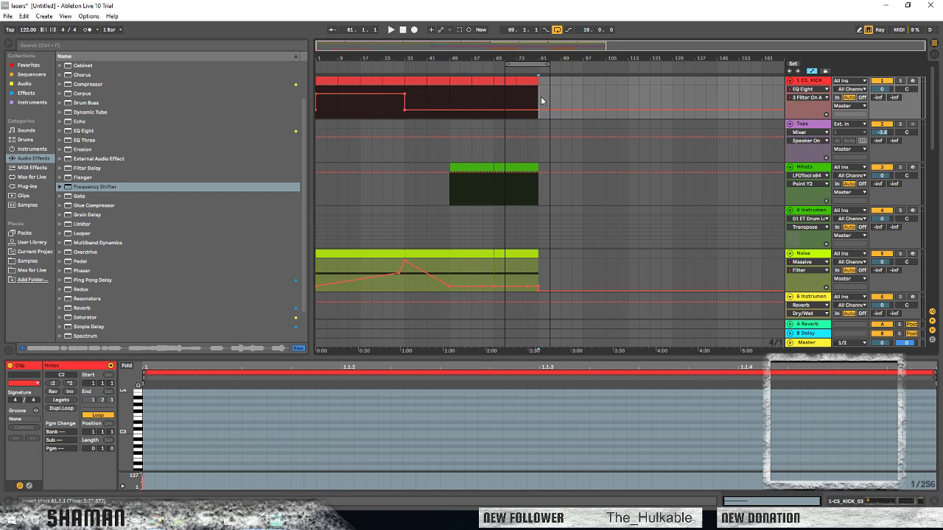
key(ctrl+v)
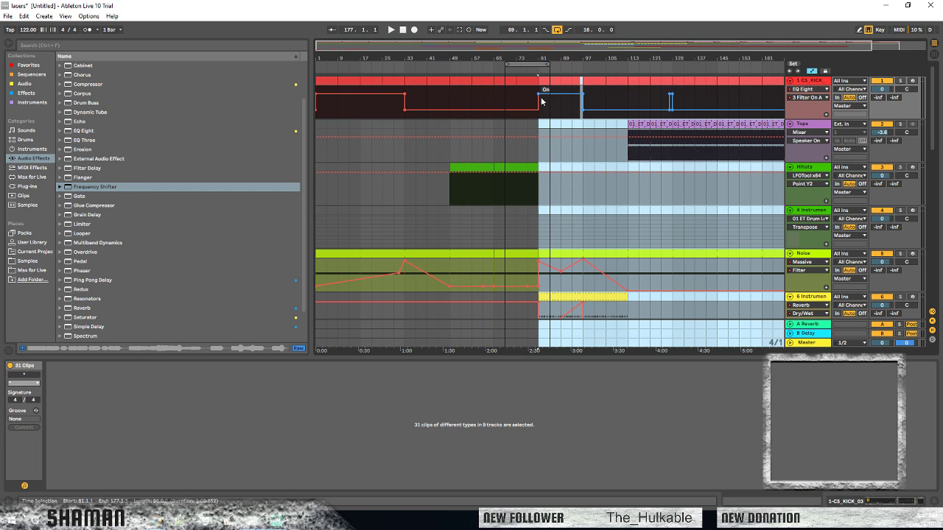
scroll(541, 102, down, 3)
scroll(541, 105, up, 3)
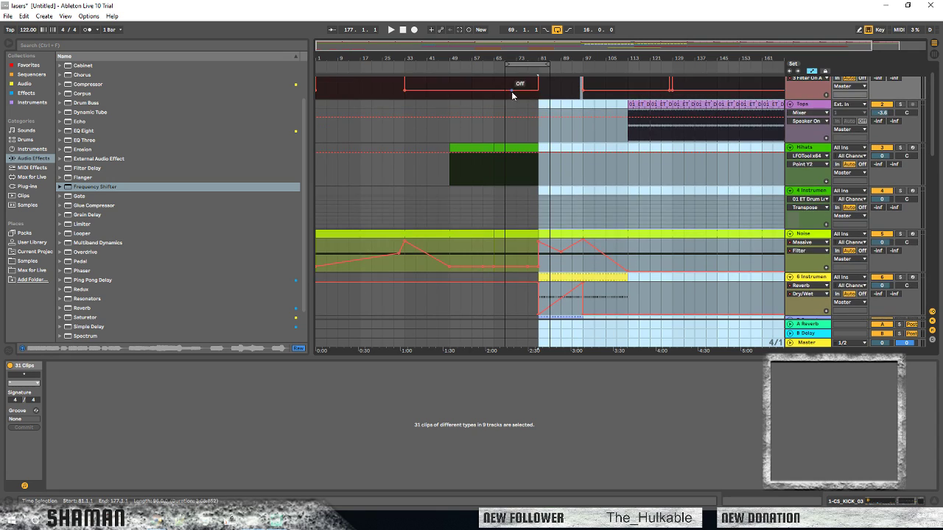
Play the arrangement from around bar 37, review the clips on every track, and show the device chain of the 14 Audio track
click(414, 77)
scroll(514, 142, down, 3)
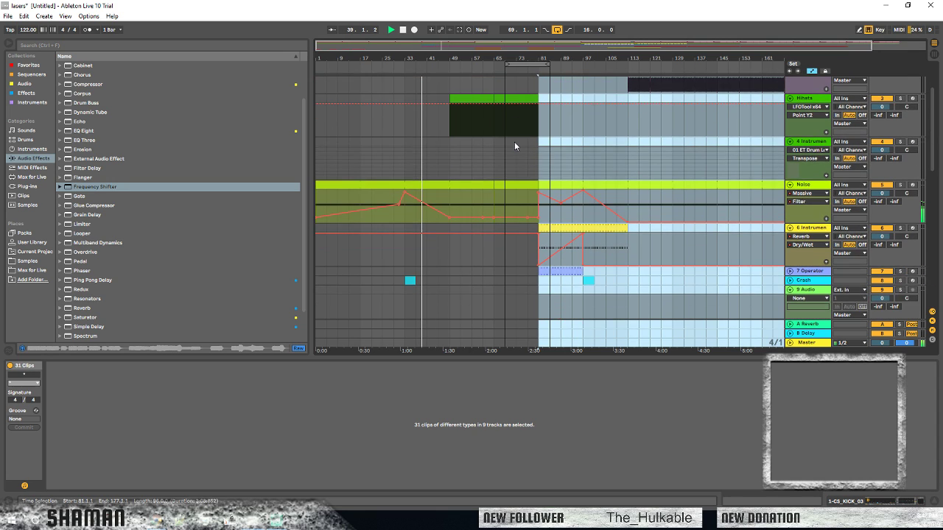
scroll(514, 145, down, 3)
click(530, 210)
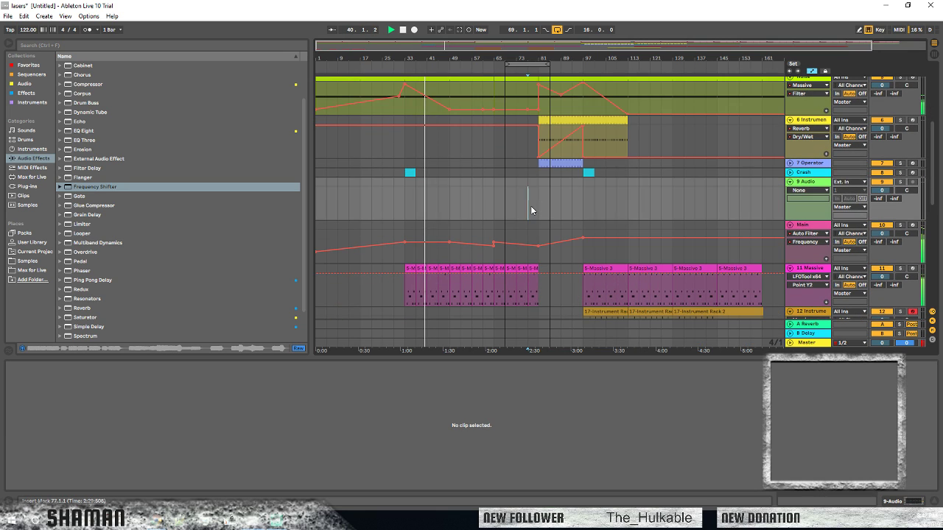
scroll(531, 210, down, 2)
scroll(531, 210, down, 8)
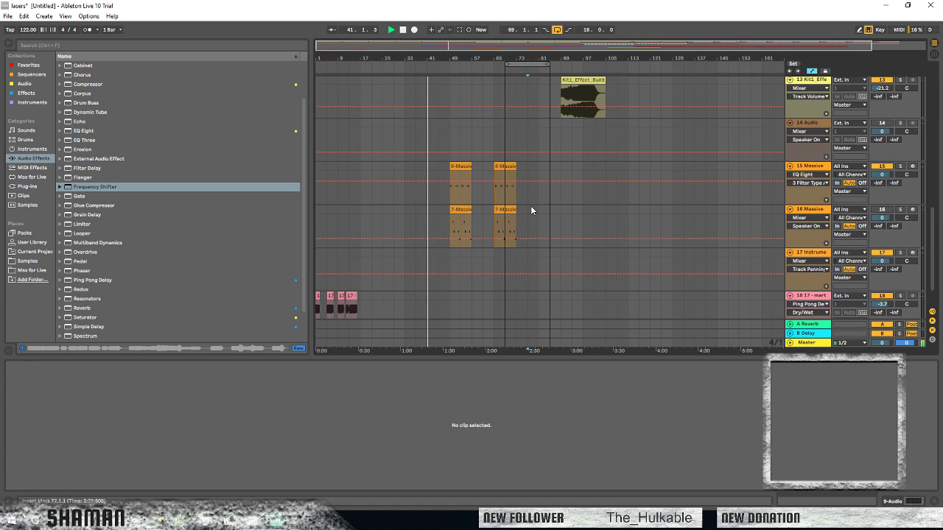
scroll(531, 208, up, 5)
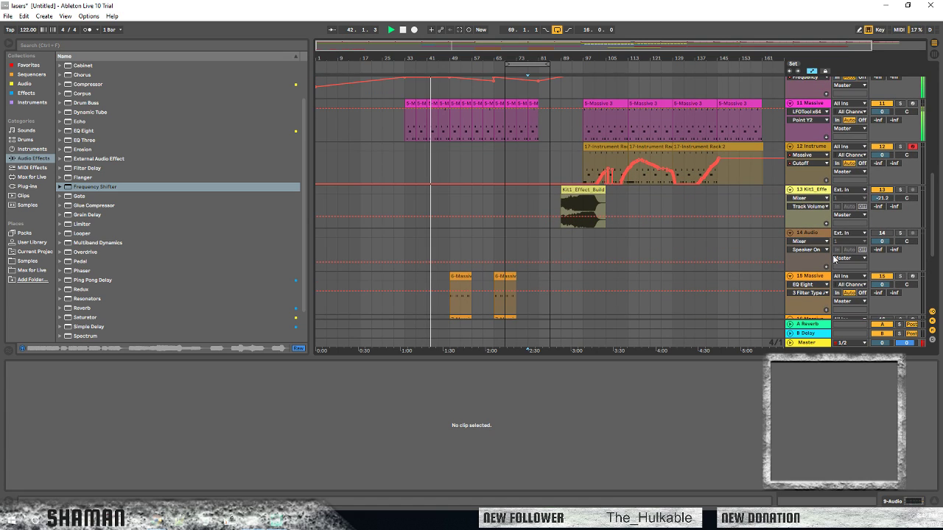
click(824, 267)
click(905, 503)
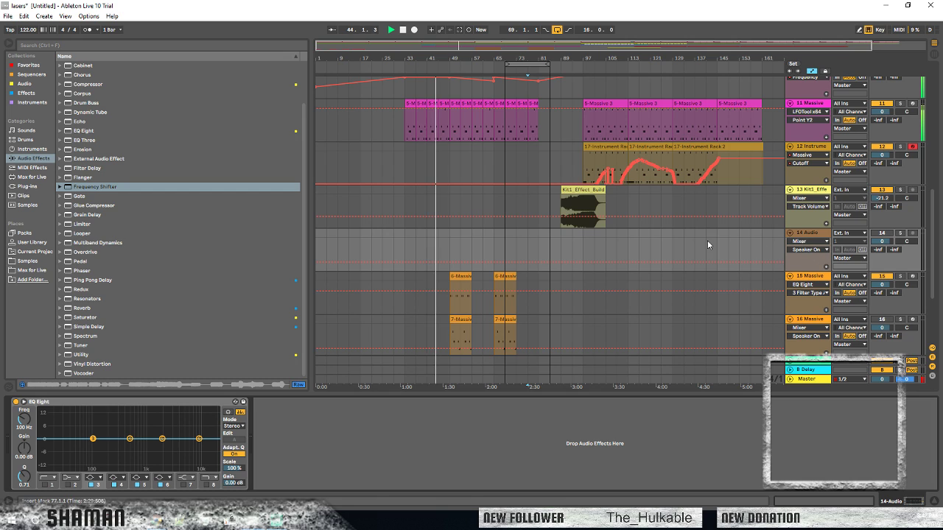
Remove the upper Auto Filter frequency automation point at bar 65 on the Main track
scroll(524, 121, up, 7)
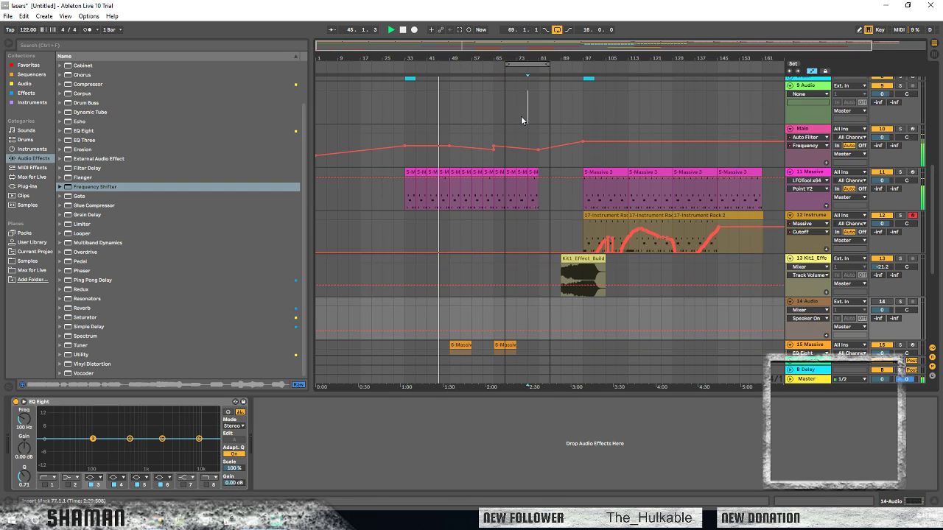
scroll(522, 116, up, 5)
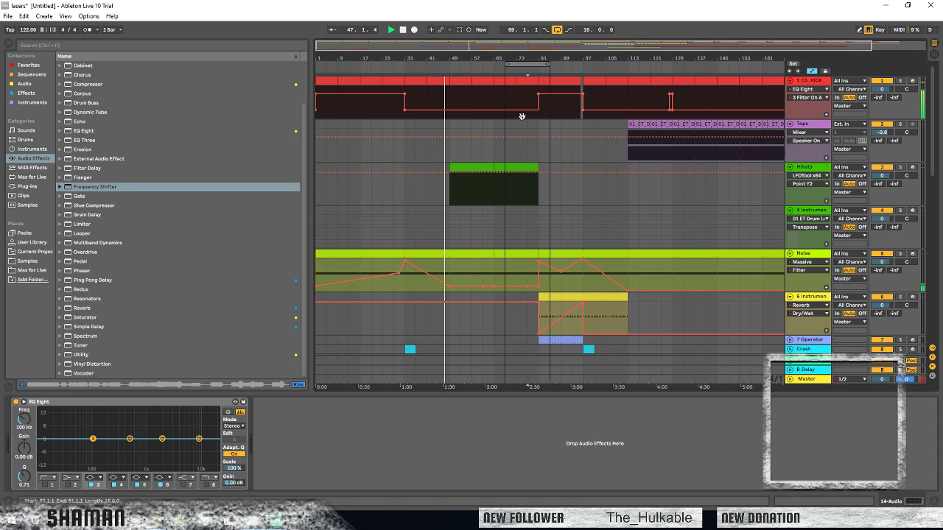
scroll(522, 117, down, 6)
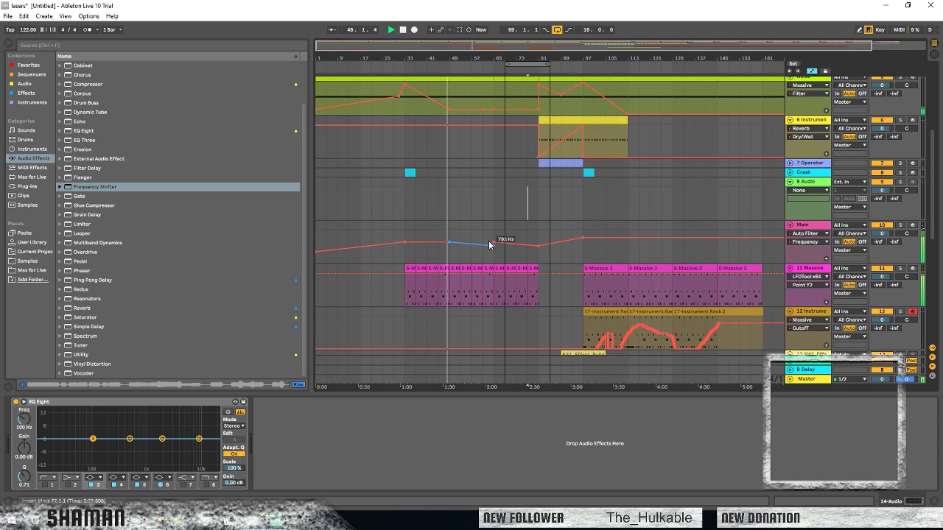
click(494, 241)
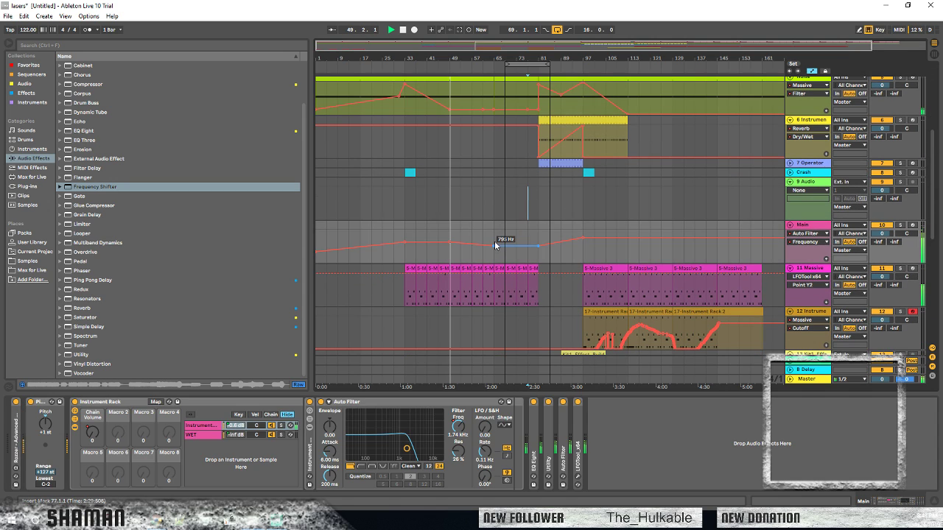
Insert an empty MIDI clip from bar 65 to bar 81 on the 4 Instrument Rack track
scroll(498, 182, up, 6)
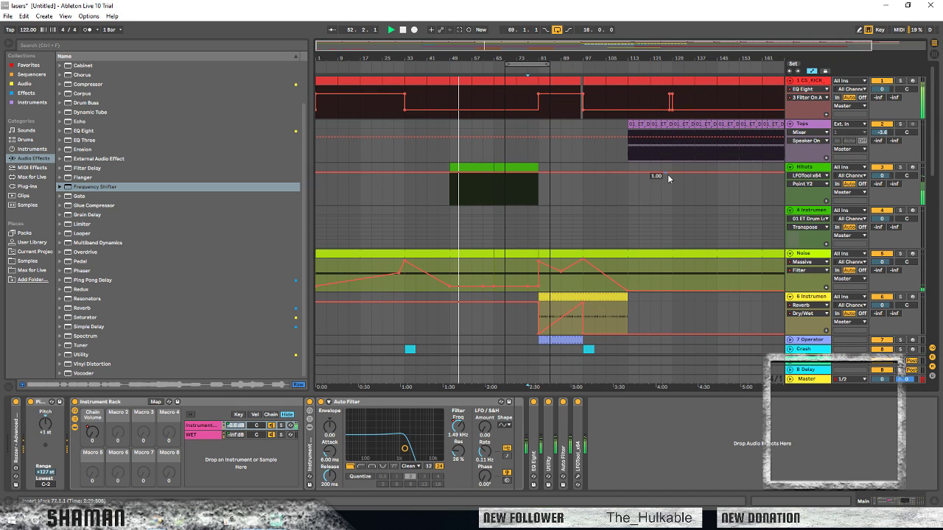
scroll(583, 173, down, 2)
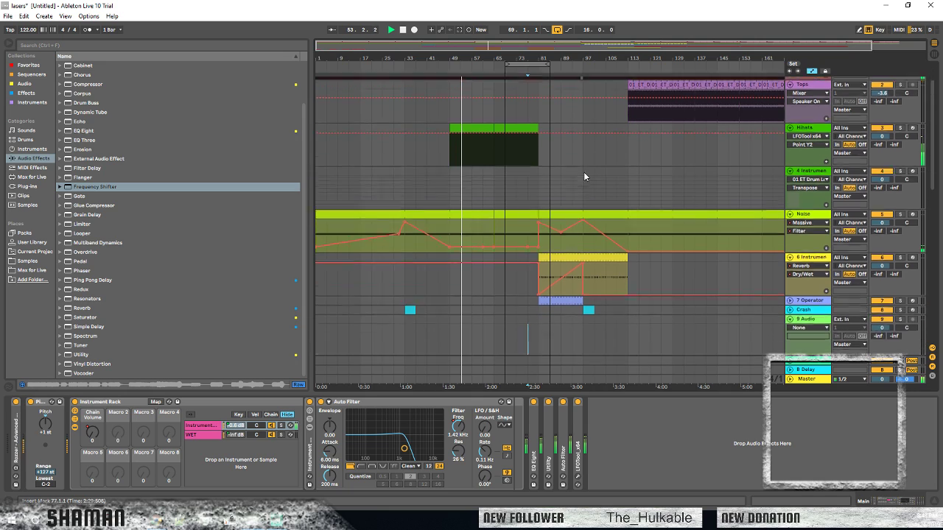
scroll(571, 174, up, 2)
click(828, 209)
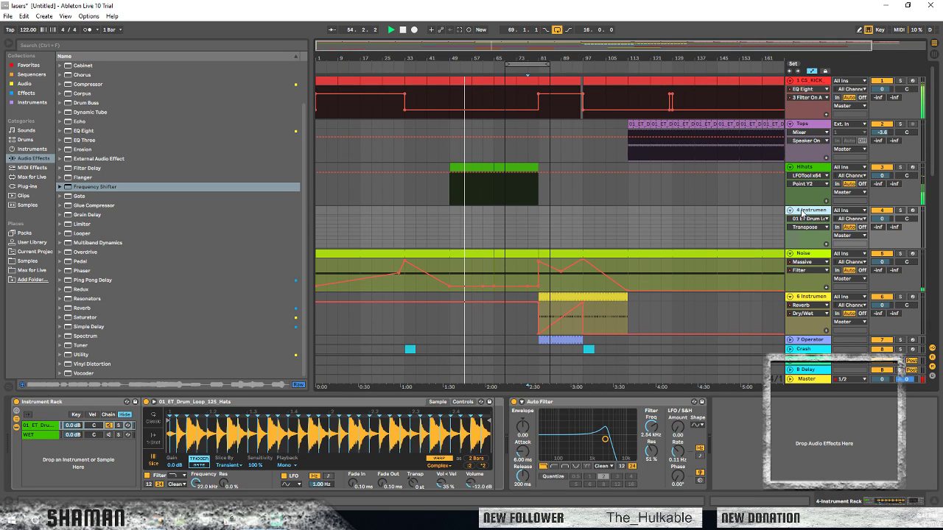
scroll(508, 209, up, 3)
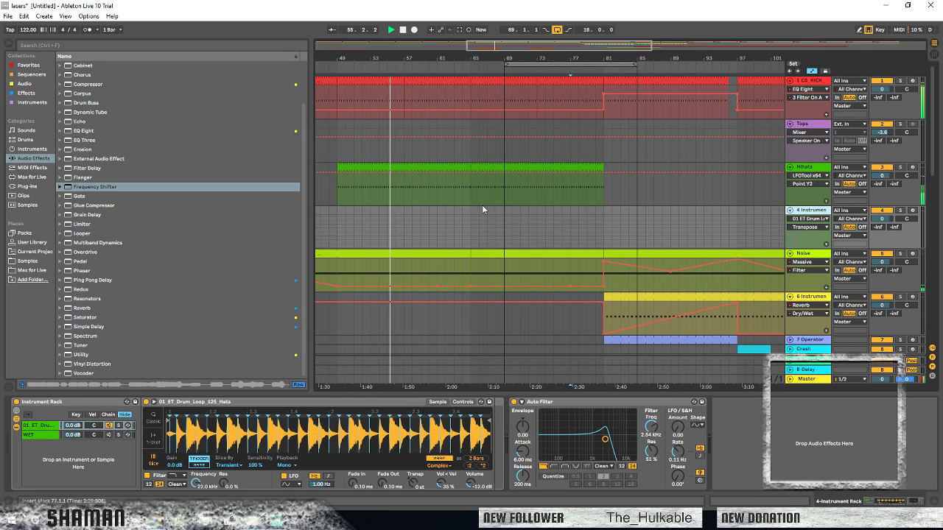
drag(470, 215, 602, 212)
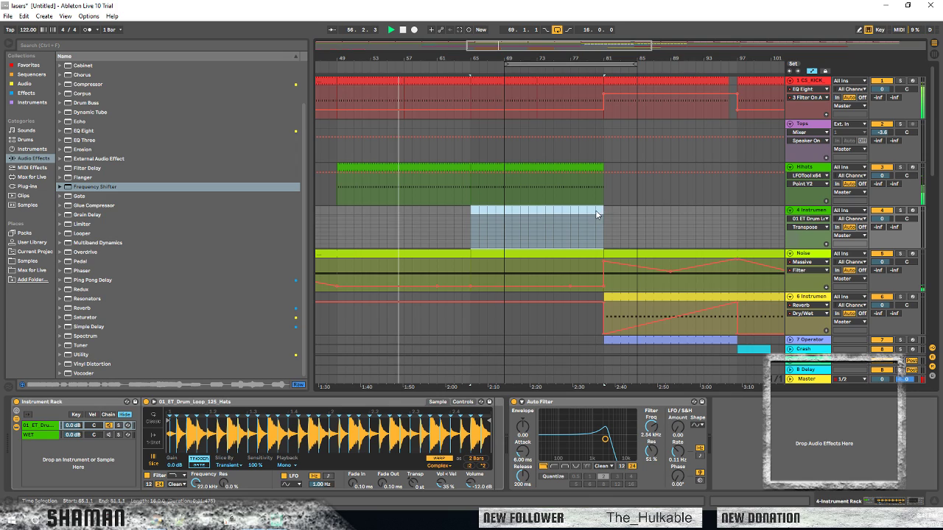
right_click(603, 211)
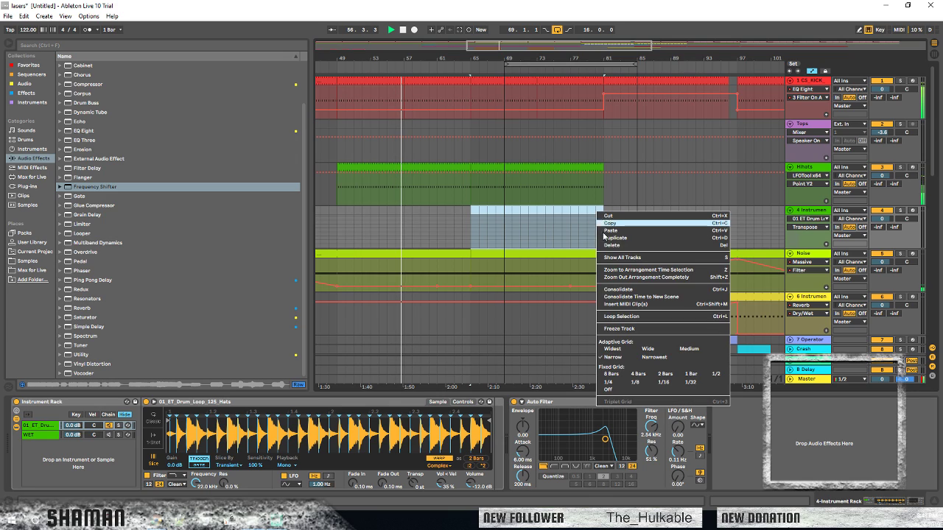
click(624, 304)
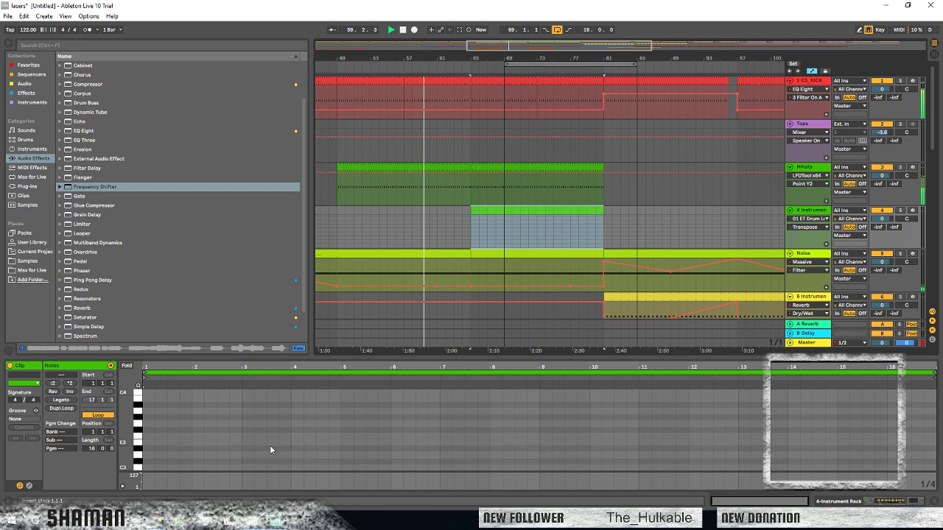
Arm the 4 Instrument Rack track and add E2 notes on beats 1 and 3 of the new clip's first bar
click(802, 213)
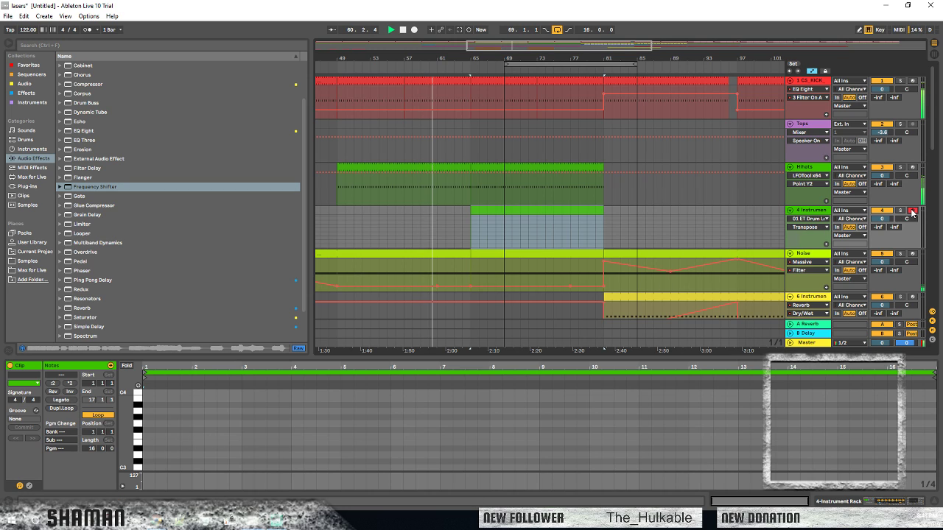
scroll(199, 423, down, 5)
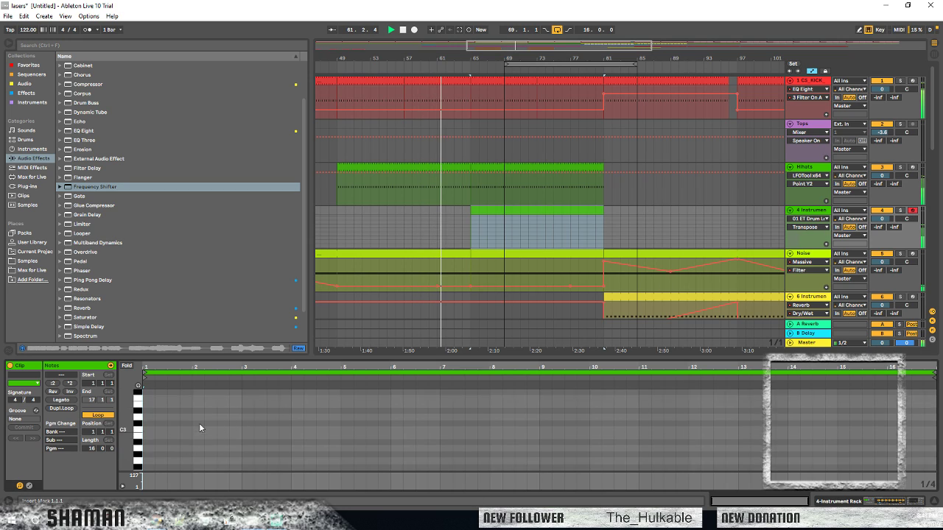
scroll(199, 423, up, 2)
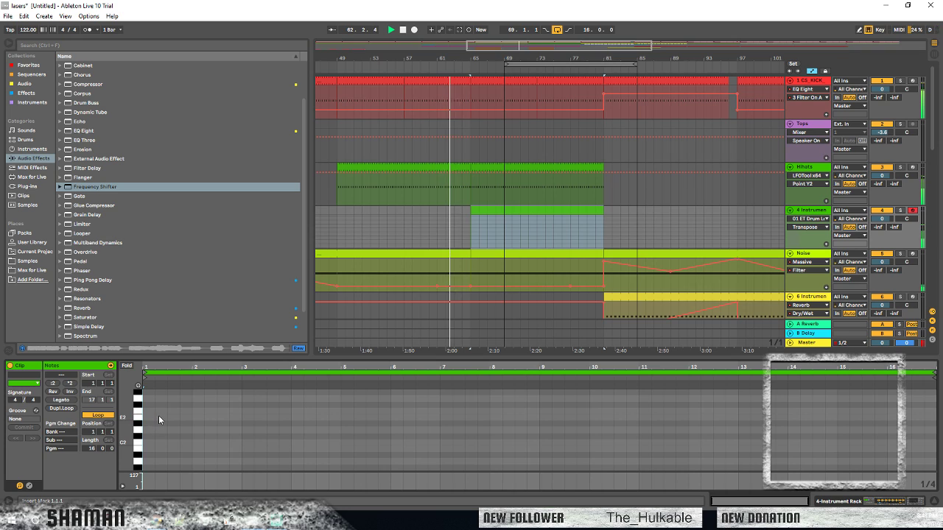
click(156, 415)
double_click(150, 417)
double_click(174, 417)
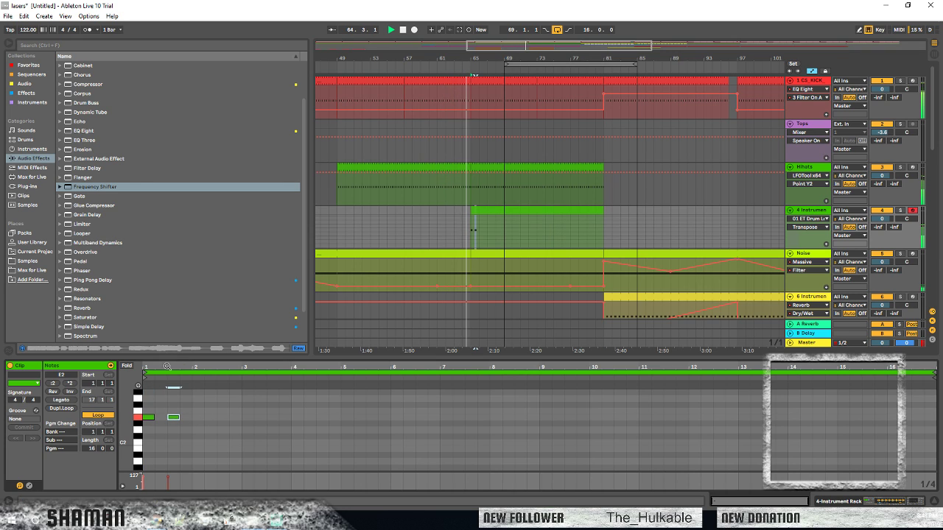
Add a third E2 note at the start of bar 2 in the clip
drag(168, 367, 251, 424)
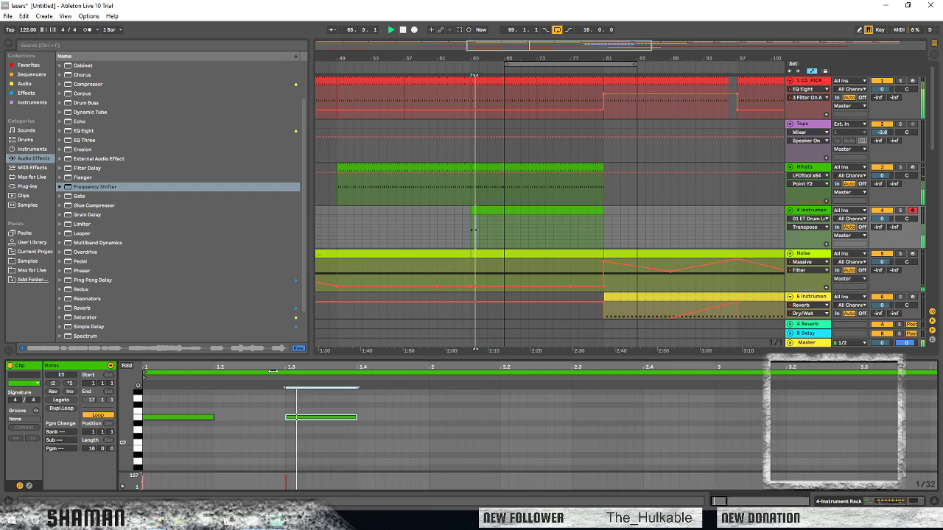
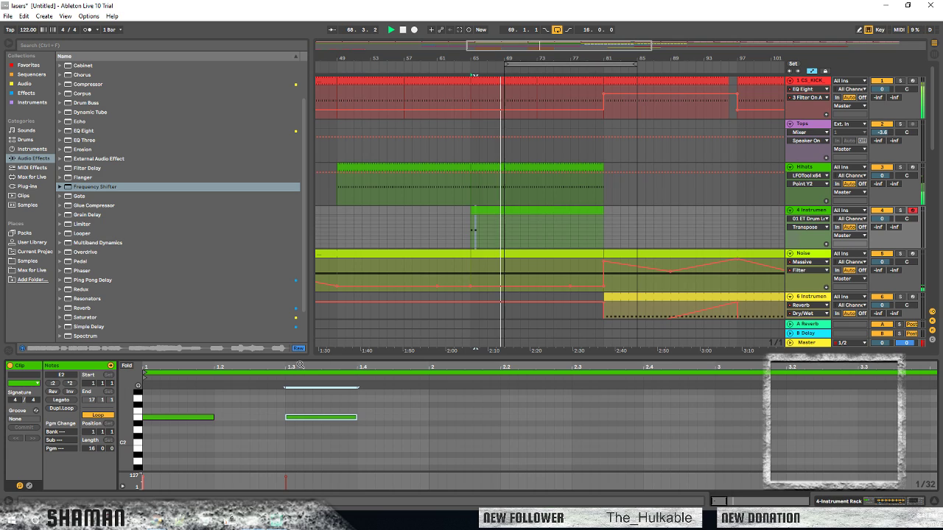
drag(301, 366, 300, 344)
double_click(282, 417)
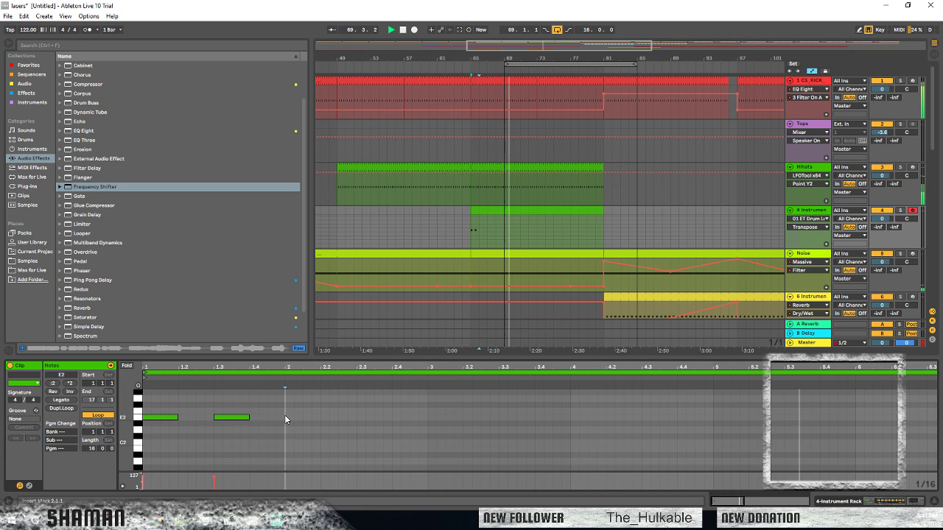
drag(285, 417, 321, 418)
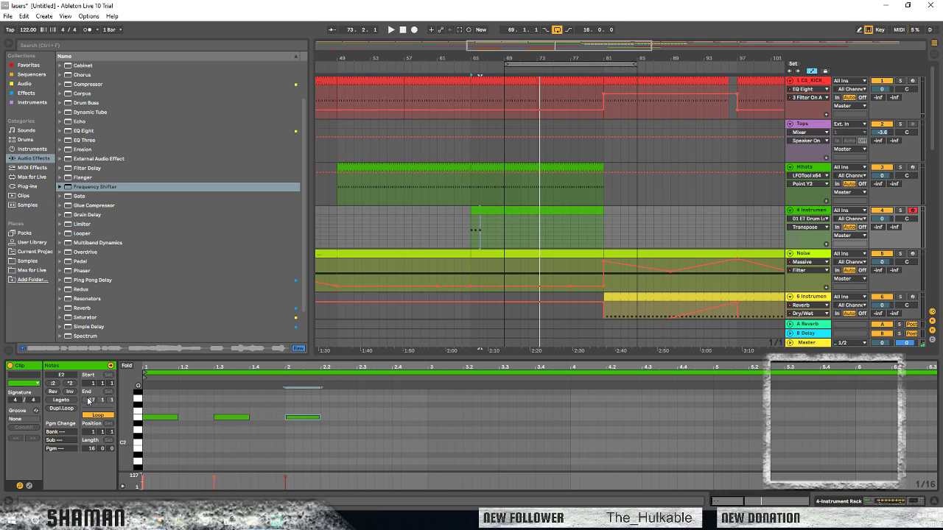
Set the clip's loop length to one bar and delete the E2 note lying beyond the loop end
drag(87, 400, 87, 442)
drag(87, 449, 87, 484)
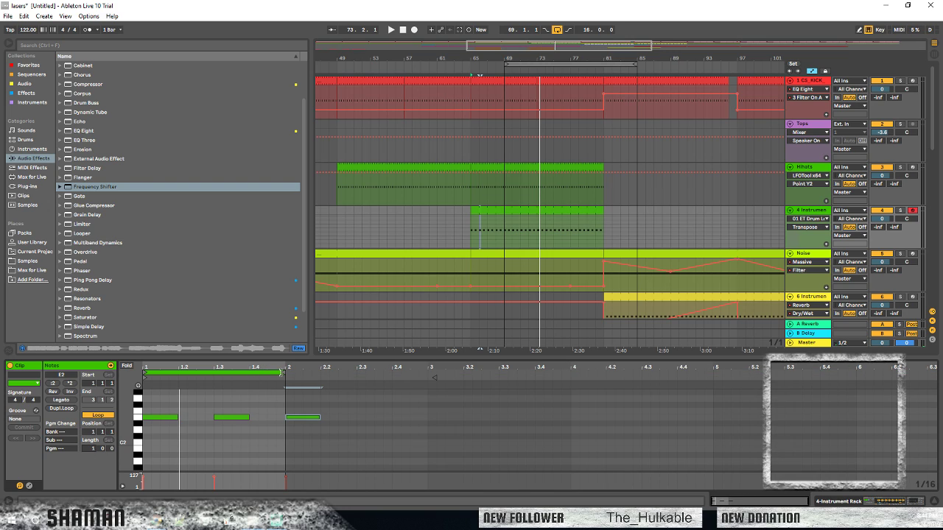
click(280, 373)
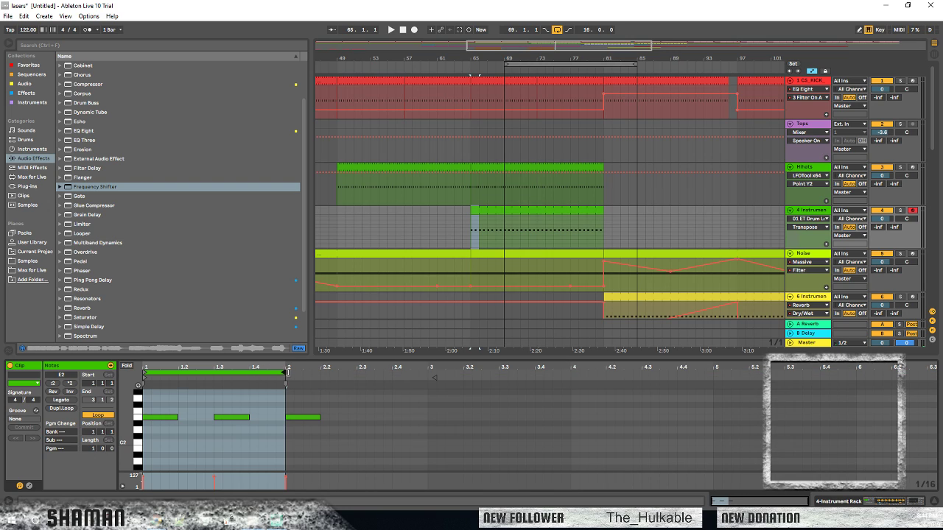
click(314, 418)
key(Delete)
Shorten the clip's first E2 note to just under half a beat and select it
drag(204, 367, 207, 417)
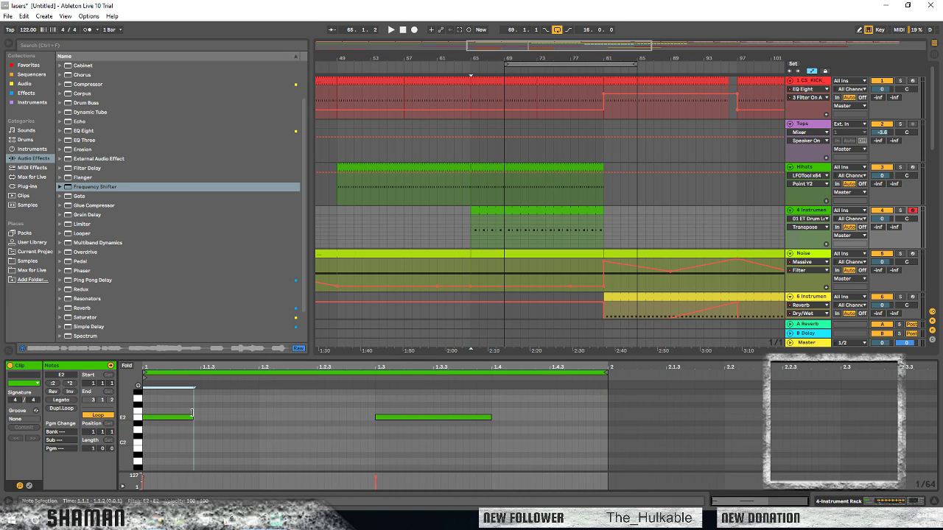
click(176, 420)
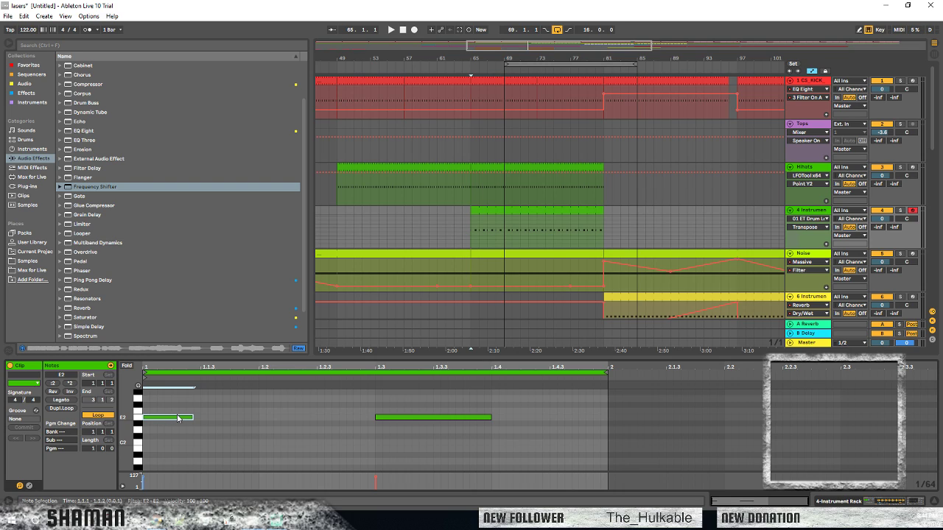
Solo the 4 Instrument Rack track and duplicate the clip's first E2 note to 1.1.3
click(900, 210)
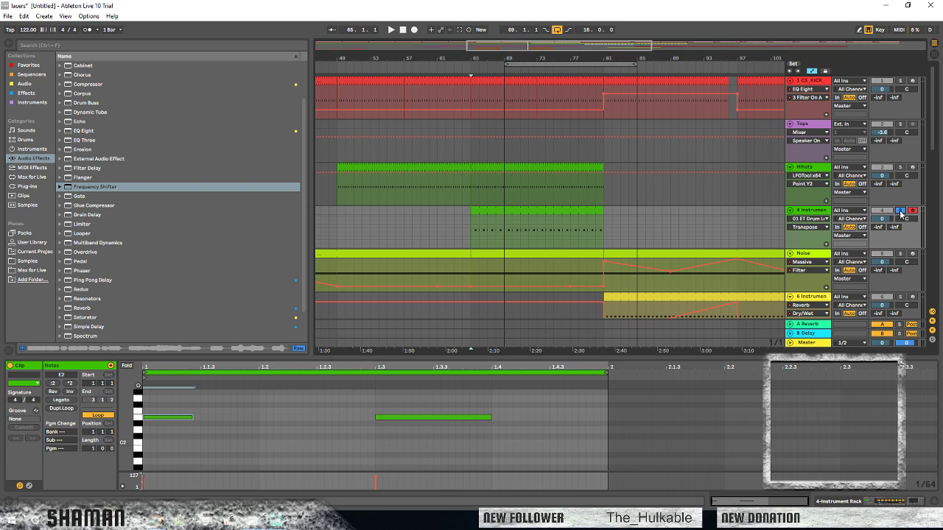
click(173, 423)
key(ctrl+d)
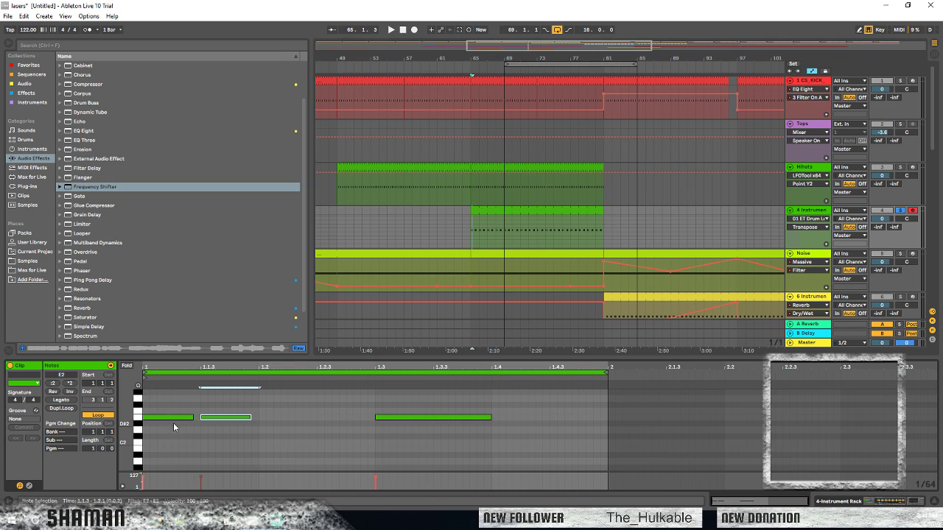
key(space)
key(space)
Lengthen the first E2 note until it meets the copy at 1.1.3
drag(221, 421, 212, 425)
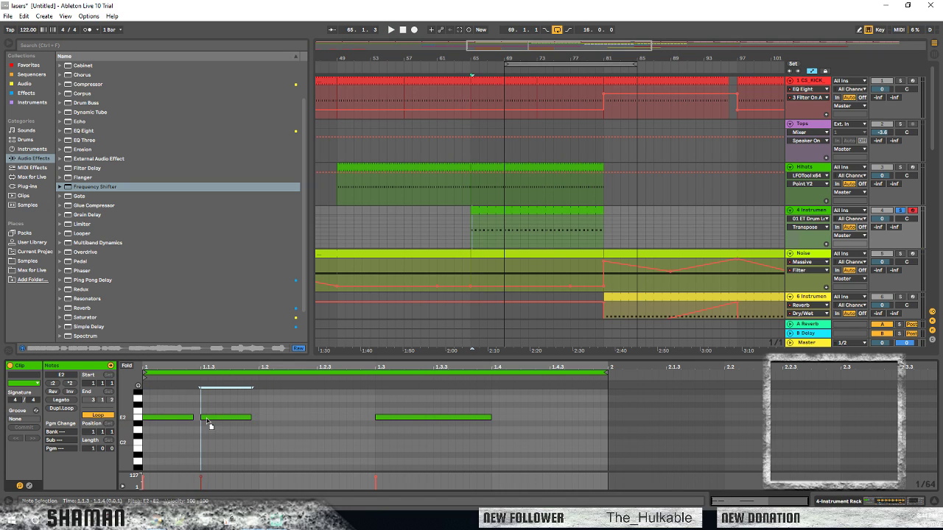
key(space)
click(185, 391)
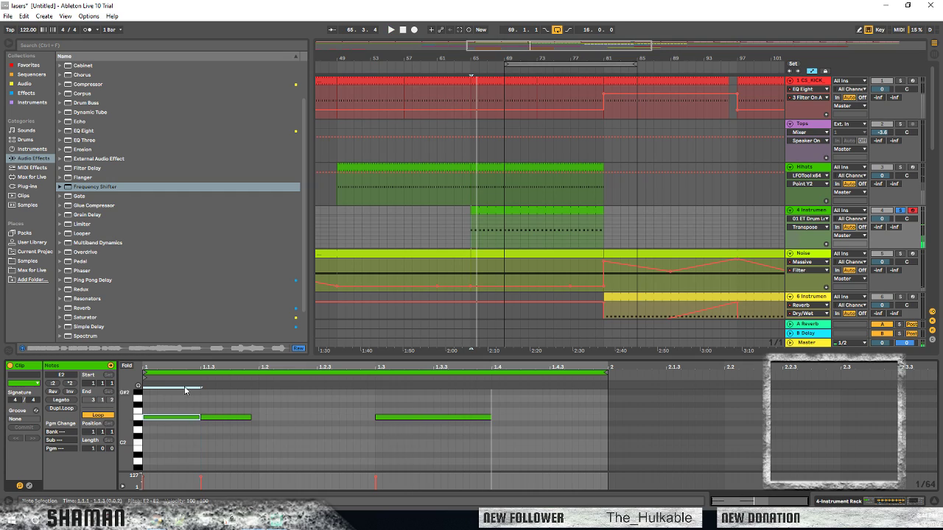
Shorten the first E2 note to just past 1.1.2 and move the second note directly against its end
drag(185, 367, 228, 420)
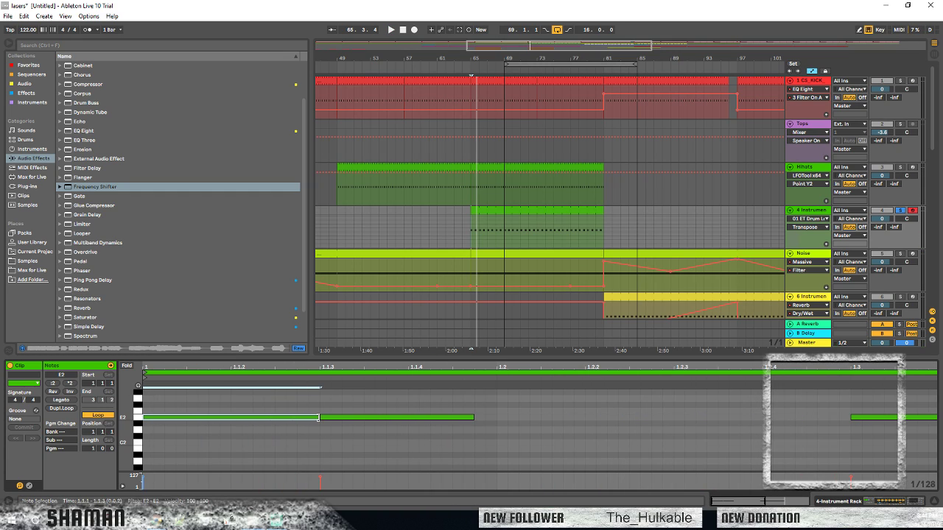
drag(318, 418, 241, 418)
drag(334, 420, 256, 418)
key(space)
key(space)
Shorten the second E2 note to end at 1.1.3 and duplicate it directly behind itself
drag(397, 417, 351, 418)
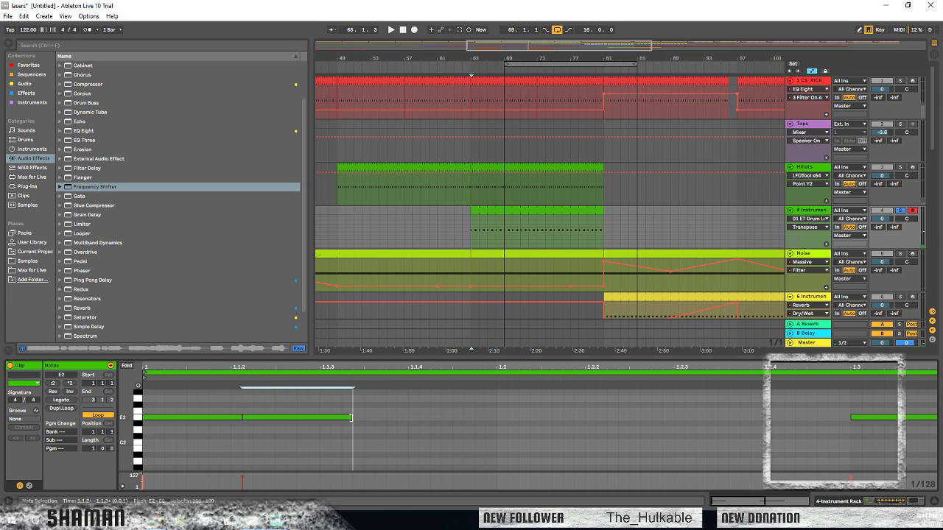
key(ctrl+d)
key(space)
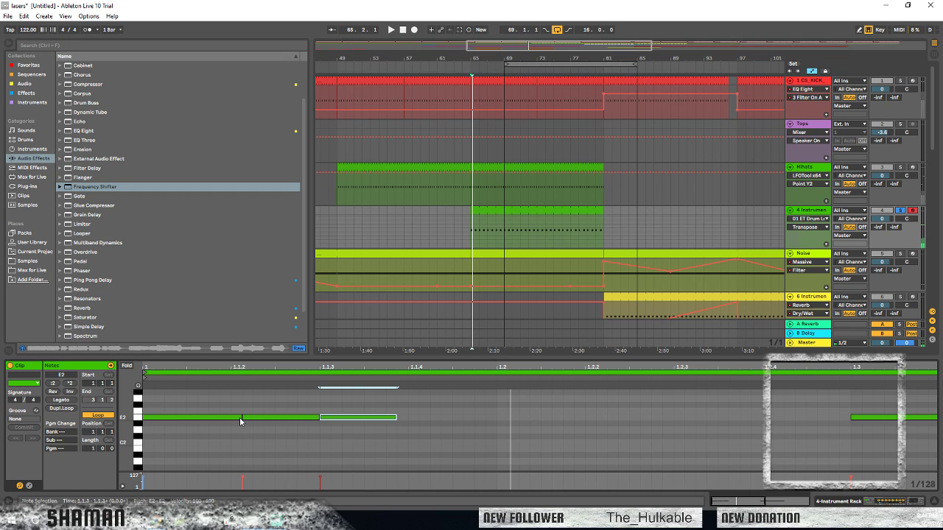
Move the second E2 note to start at 1.1.2 and shift the third note up against its end
mouse_move(243, 417)
mouse_down()
mouse_move(231, 417)
mouse_move(245, 418)
mouse_up()
key(space)
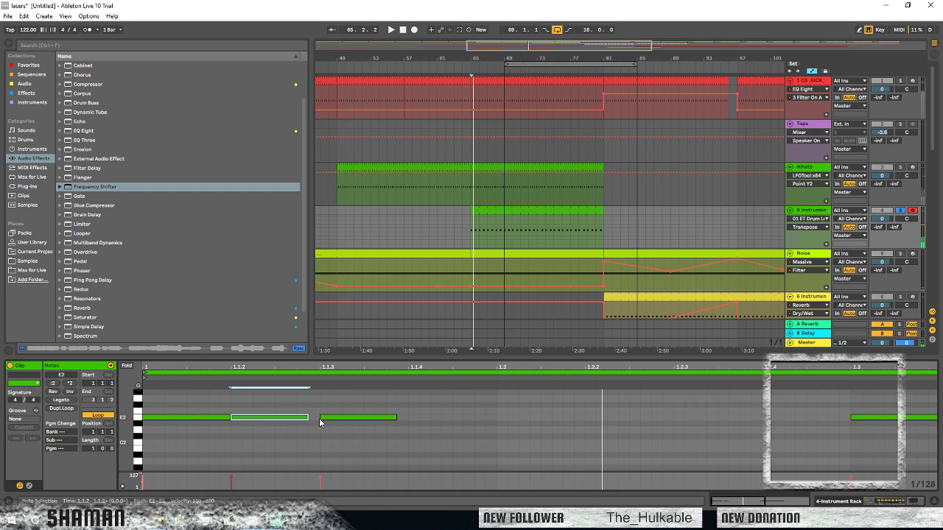
key(space)
drag(328, 419, 317, 419)
key(space)
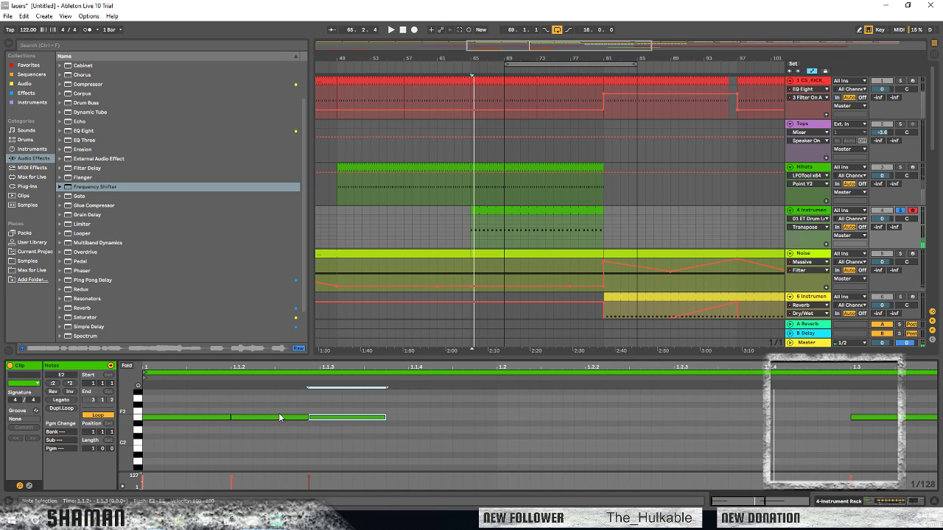
Place the third E2 note back at 1.1.3 and trim all three short notes to half a sixteenth each
drag(232, 418, 186, 418)
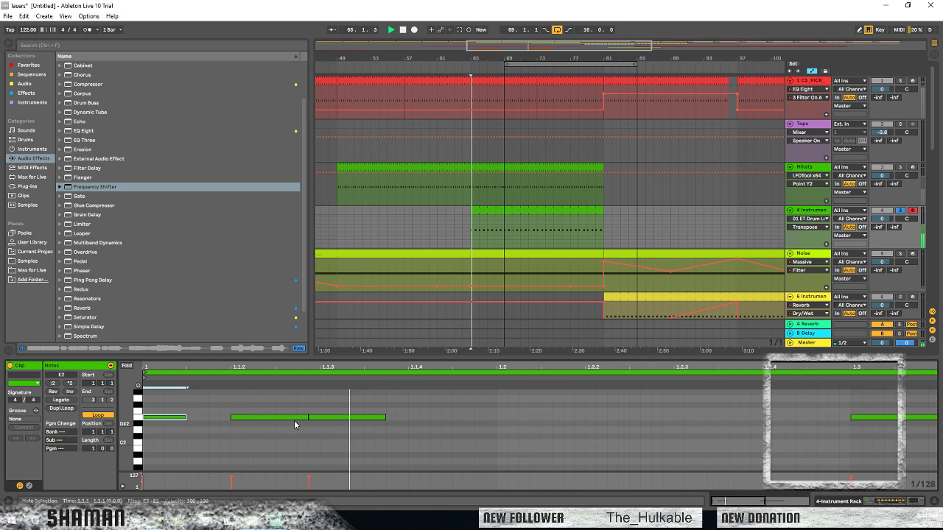
key(space)
drag(307, 418, 274, 418)
key(space)
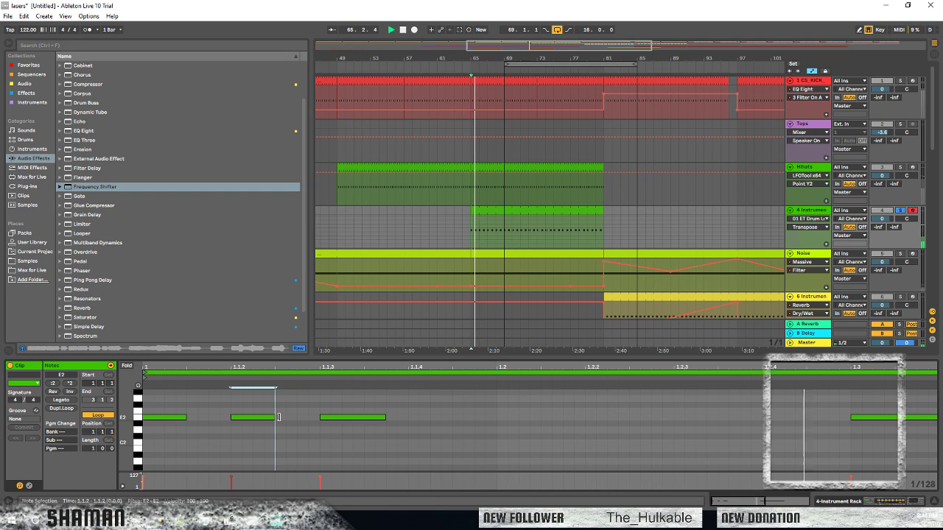
key(space)
click(384, 418)
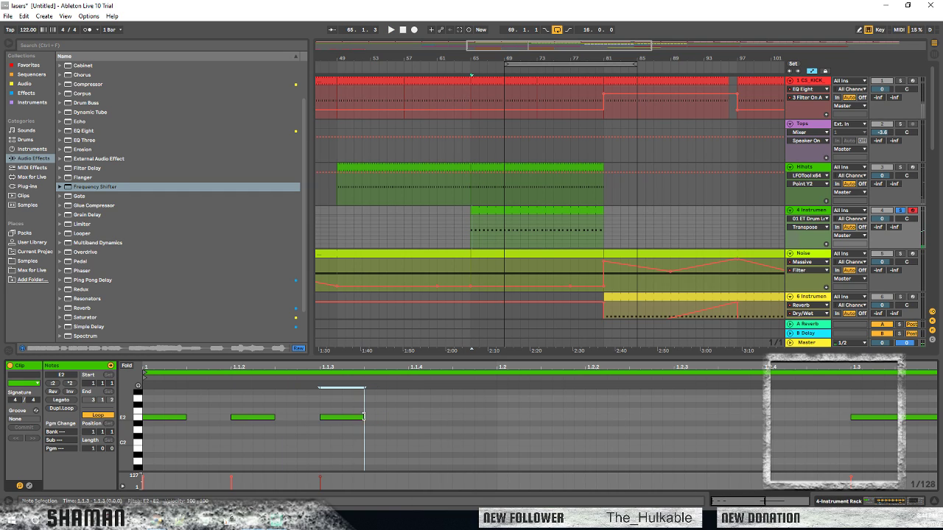
key(space)
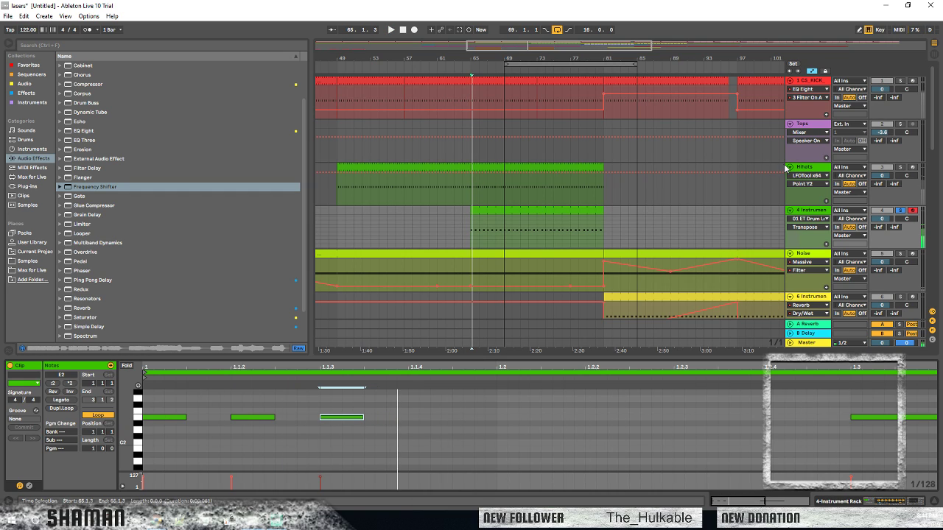
Solo the Hihats track as well and audition it together with the E2 pattern
click(903, 168)
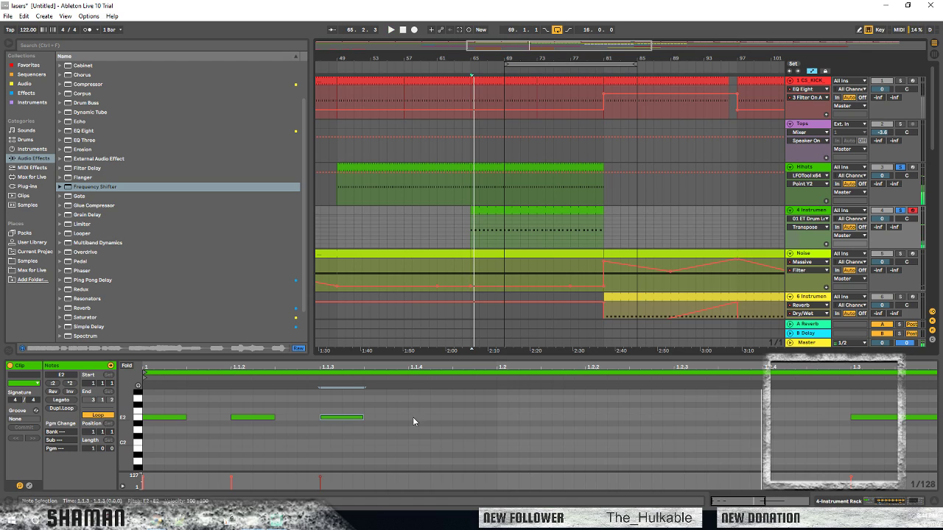
key(space)
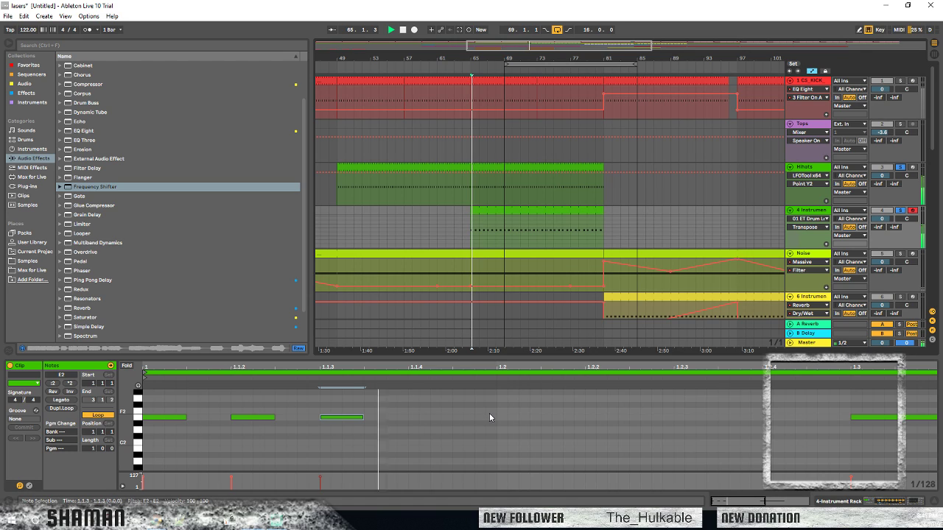
key(space)
Delete the E2 note on beat 3 and shorten the clip's loop length to one beat
drag(377, 399, 166, 420)
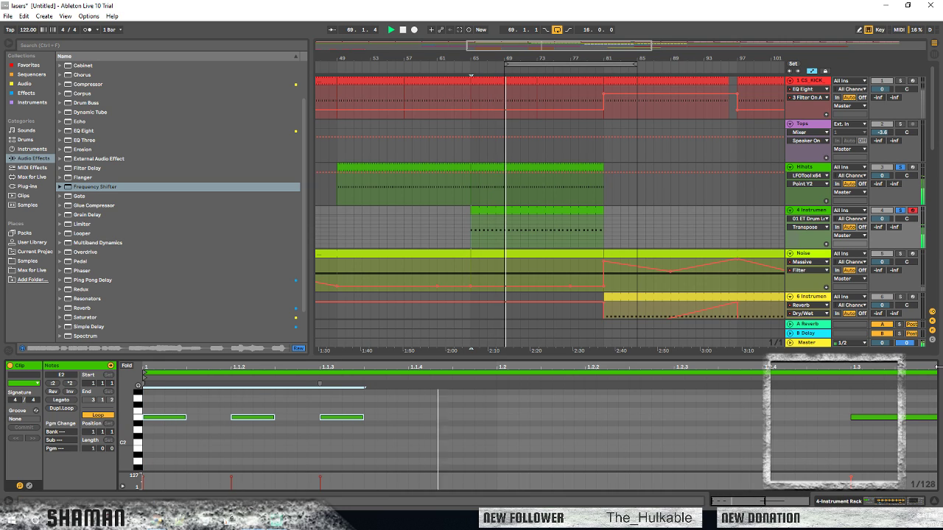
drag(608, 367, 608, 352)
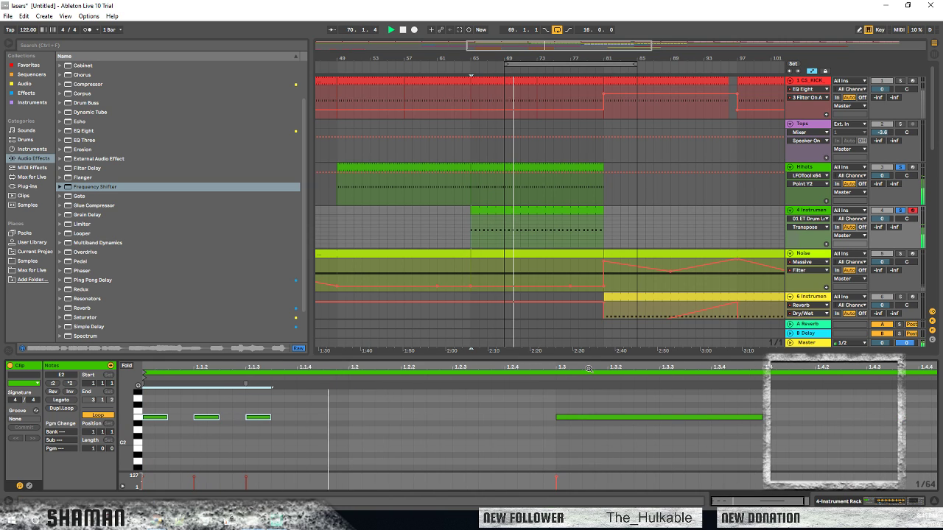
drag(557, 386, 608, 438)
key(Delete)
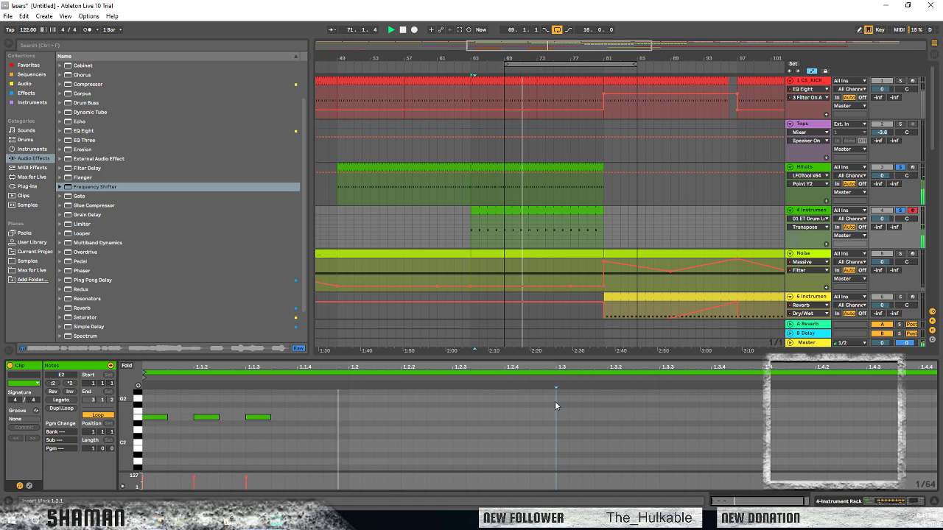
drag(557, 367, 557, 356)
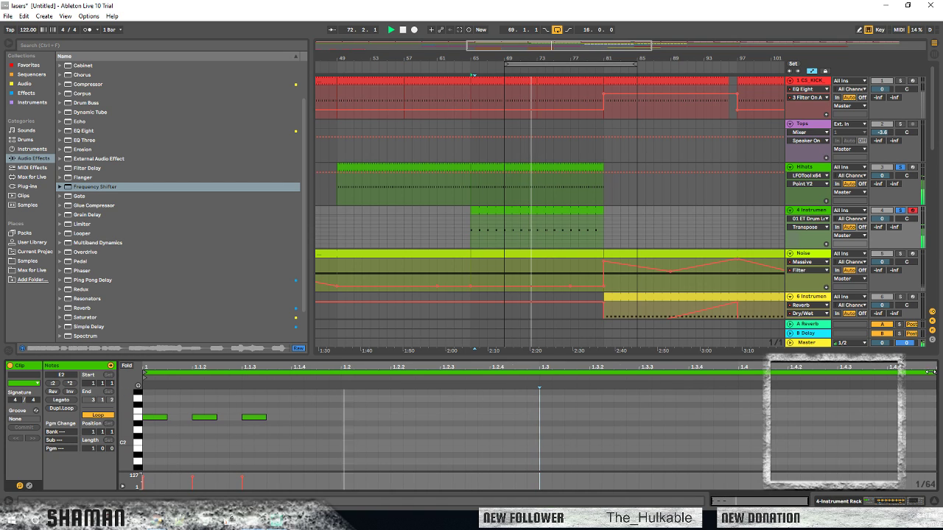
drag(935, 373, 343, 400)
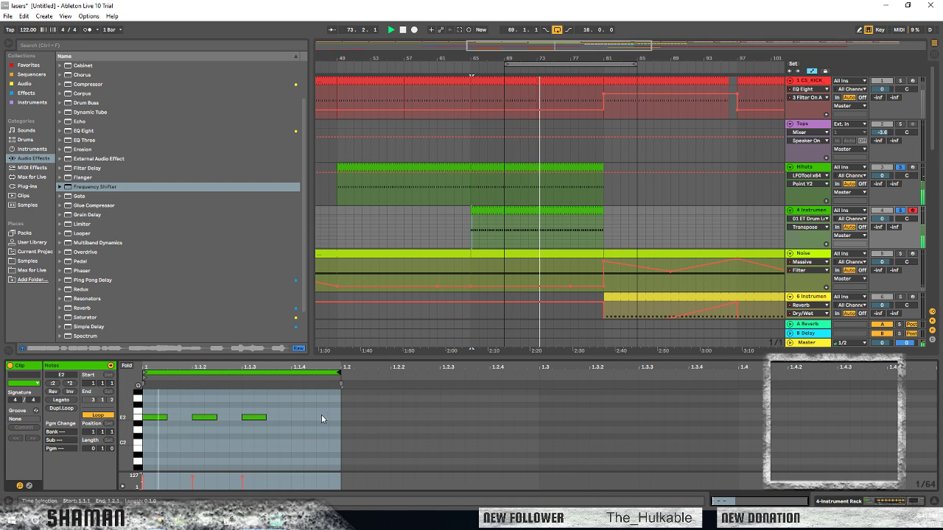
Add a longer E2 note at 1.1.4 and lower the velocities of the first and third notes to 30
click(293, 418)
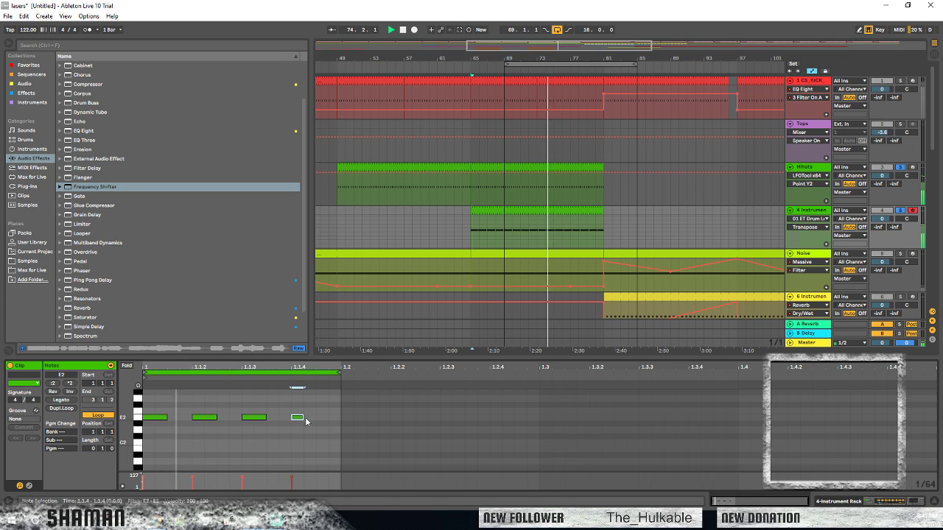
double_click(296, 418)
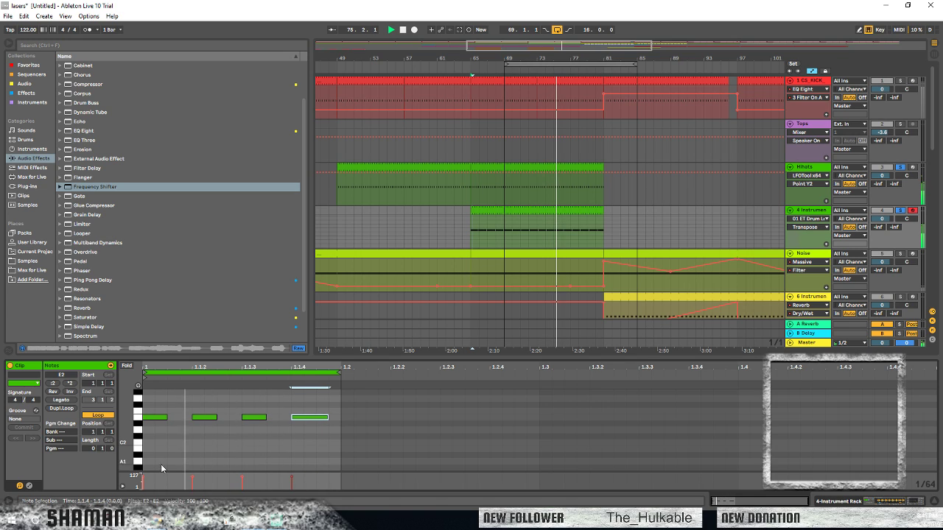
click(193, 481)
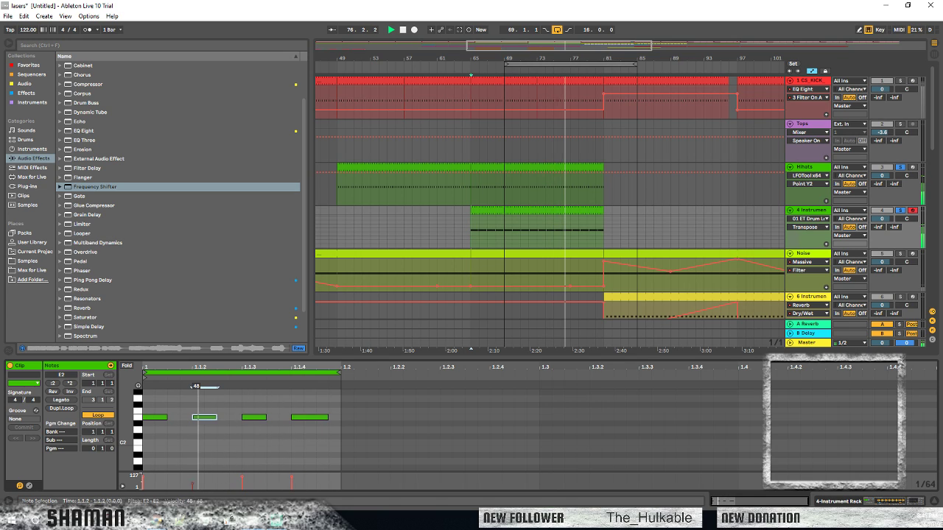
drag(193, 481, 142, 486)
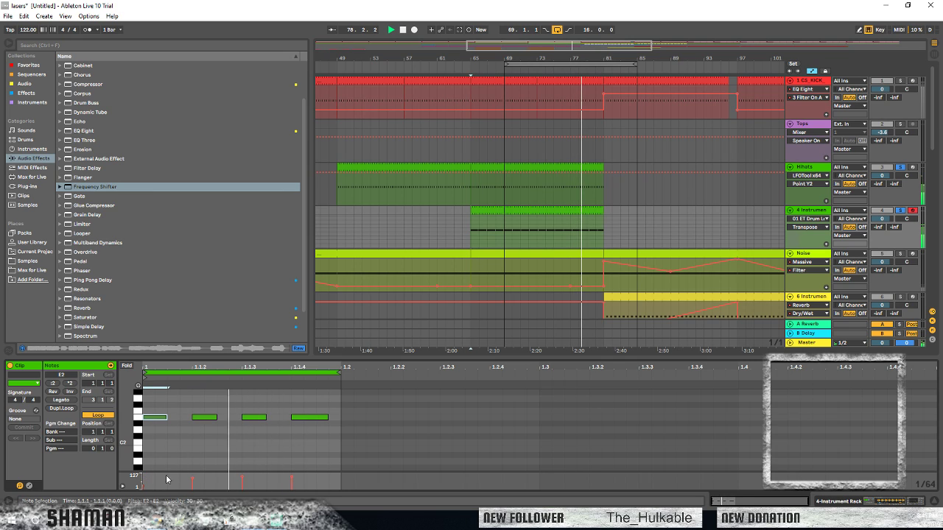
drag(242, 476, 242, 486)
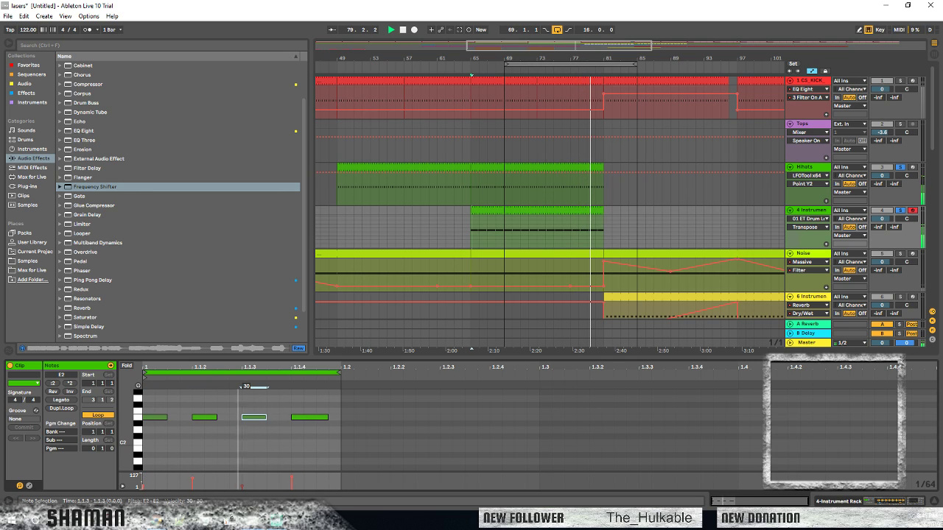
Try an extra short E2 note directly behind the first one, and undo it along with the latest velocity changes
double_click(173, 418)
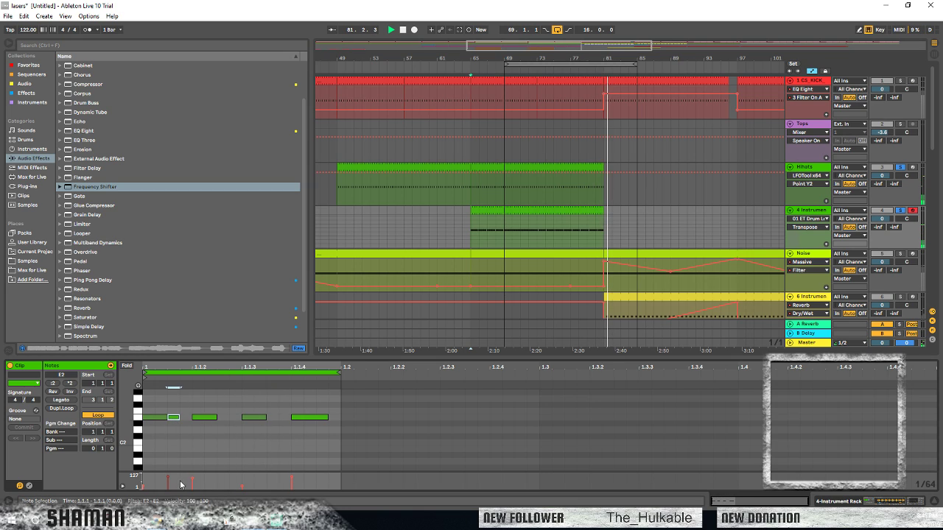
click(200, 418)
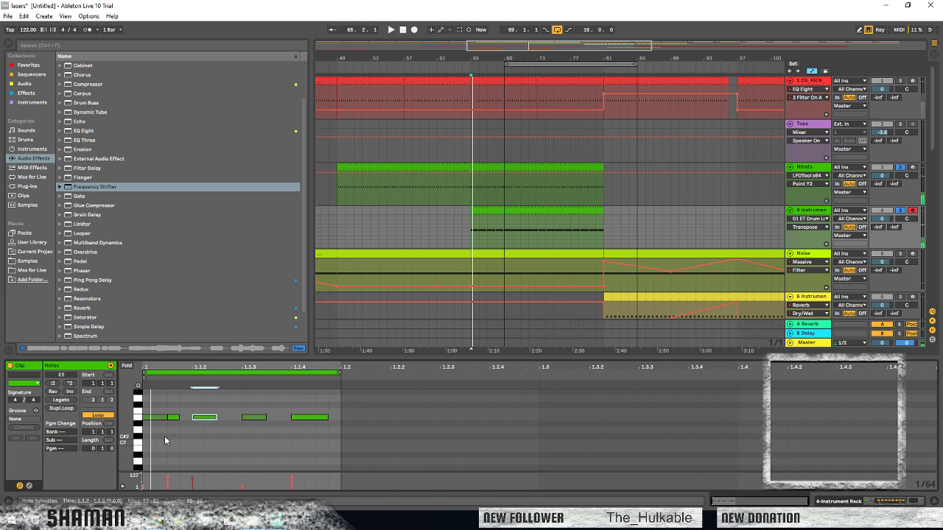
key(ctrl+z)
key(ctrl+z)
key(space)
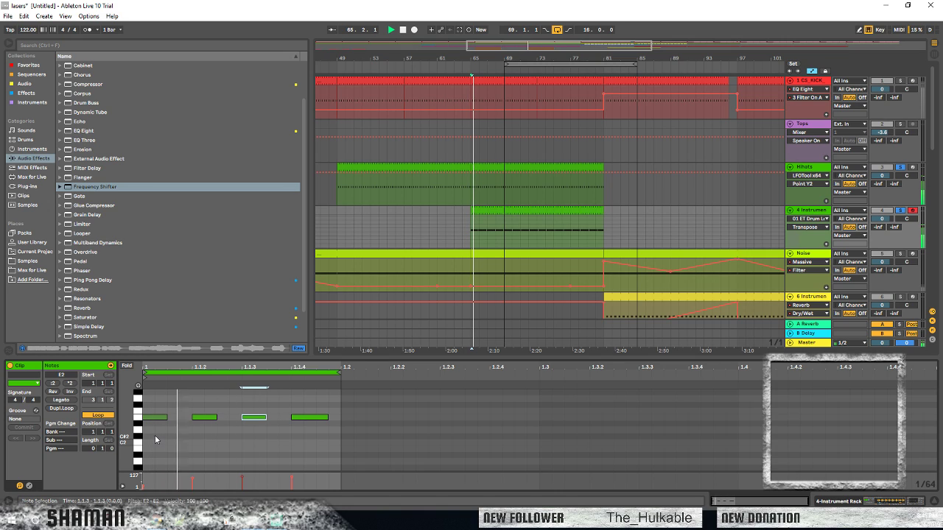
Delete the E2 note at 1.1.3 and play back the remaining pattern
click(144, 483)
key(space)
double_click(254, 417)
key(space)
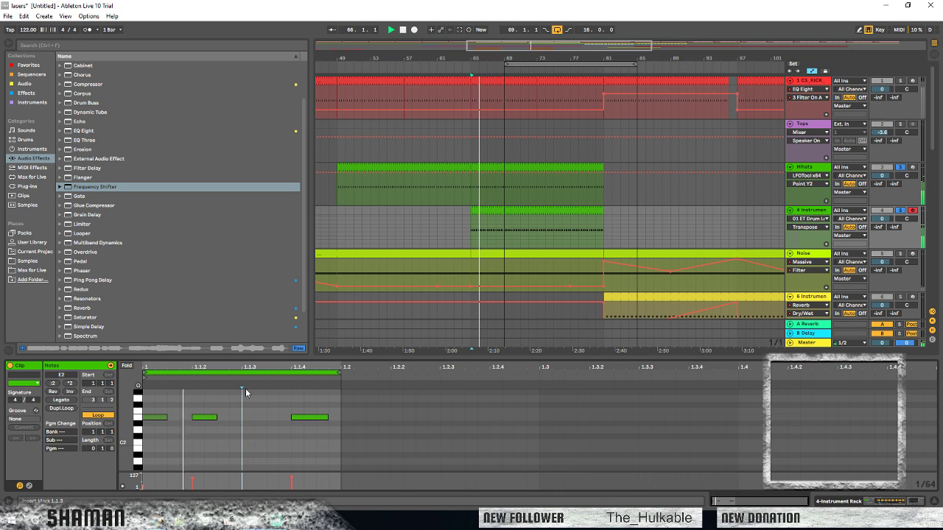
Move the longer E2 note from 1.1.4 to 1.1.3, trying a two-beat loop and setting the length back to one beat
key(space)
drag(337, 372, 536, 392)
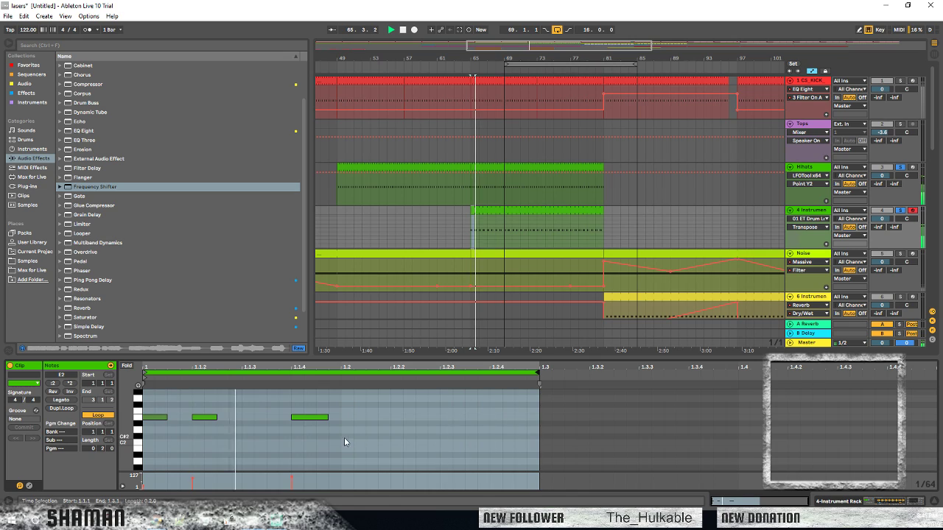
drag(311, 417, 261, 418)
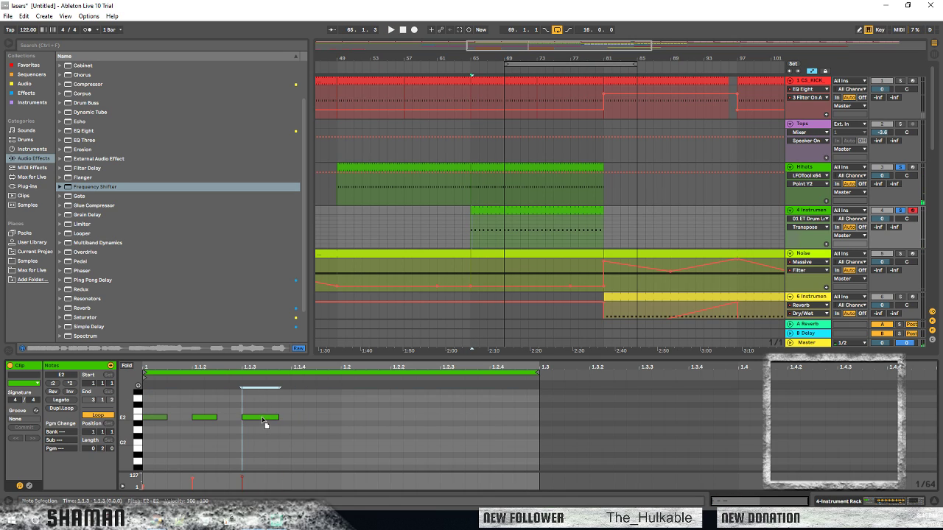
drag(539, 372, 343, 375)
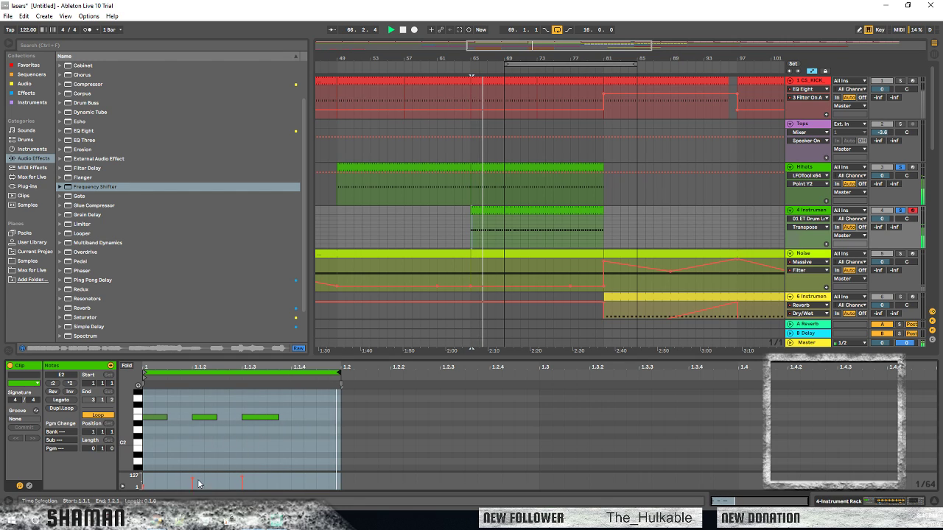
Rebalance the velocities of the three E2 notes, lowering the second note and raising the first
click(244, 482)
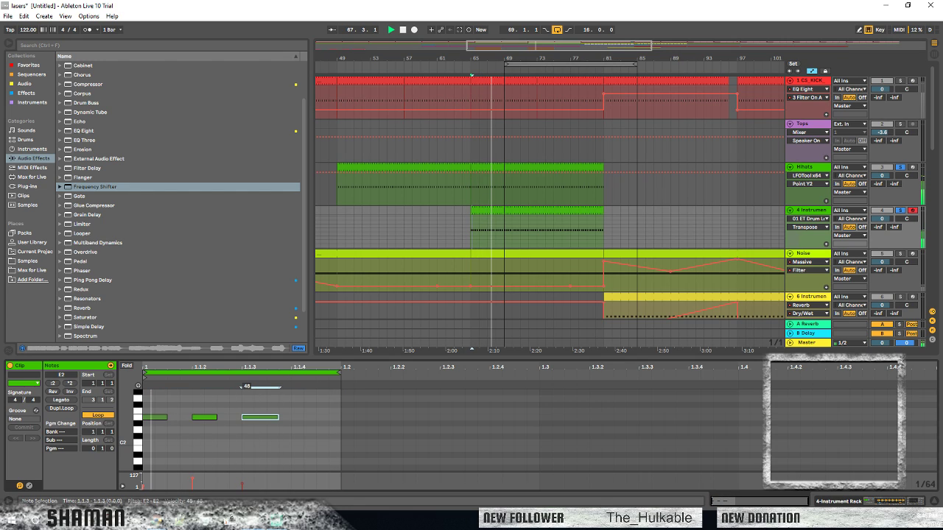
drag(242, 483, 192, 481)
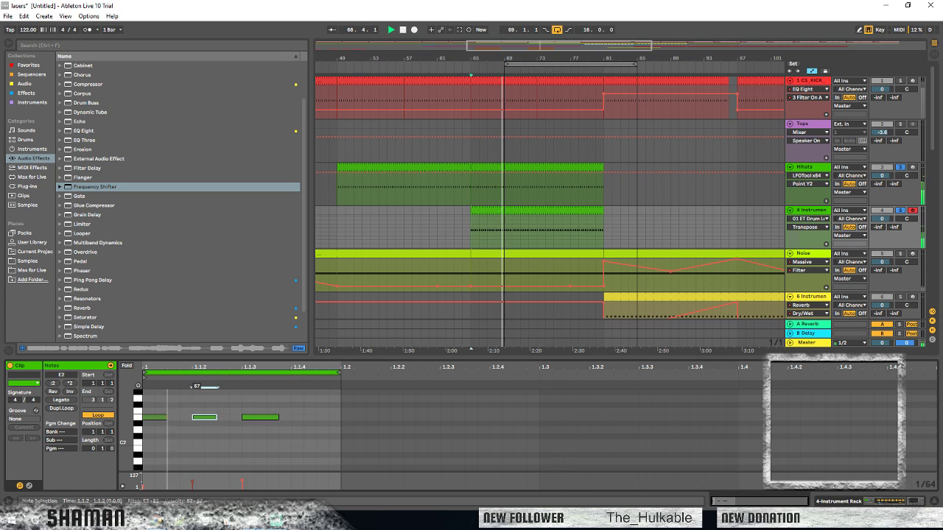
click(145, 486)
click(144, 484)
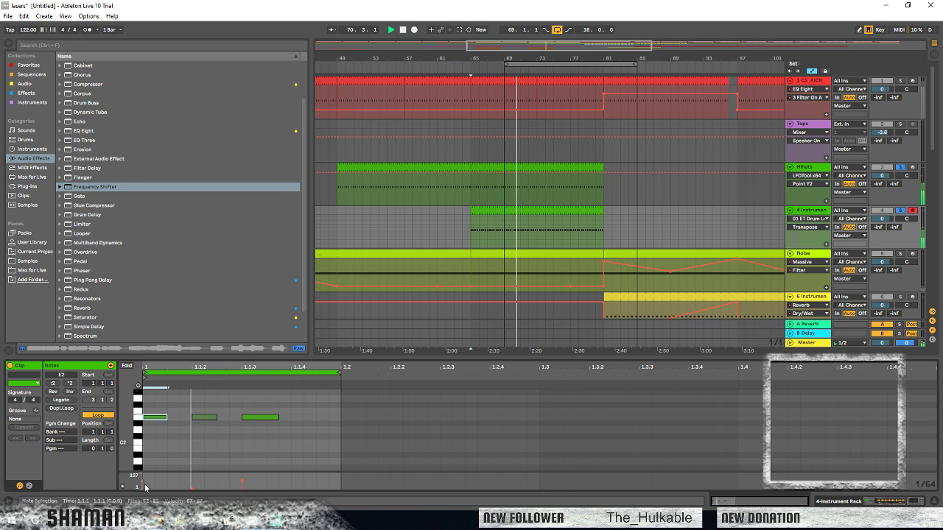
Add a longer fourth E2 note at 1.1.4 and rebalance the velocities, lowering the third and fourth notes and raising the second
drag(192, 486, 241, 487)
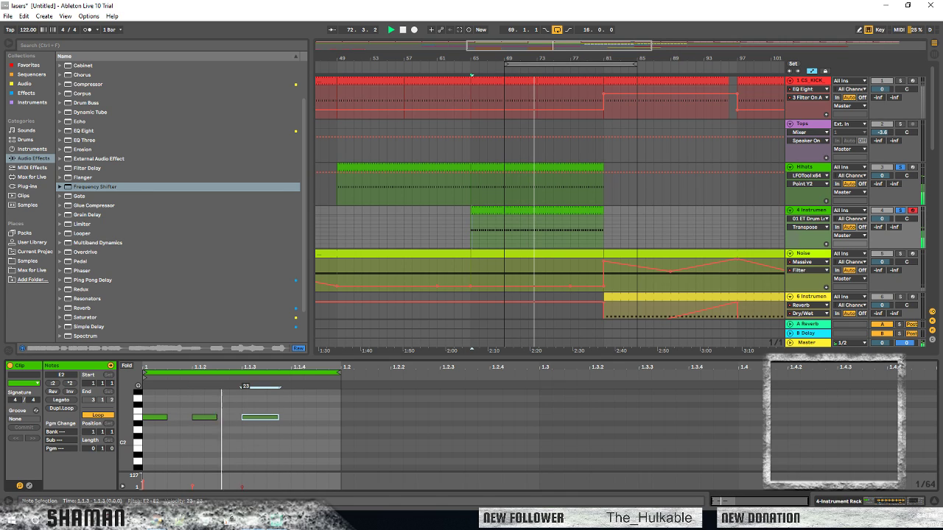
double_click(295, 418)
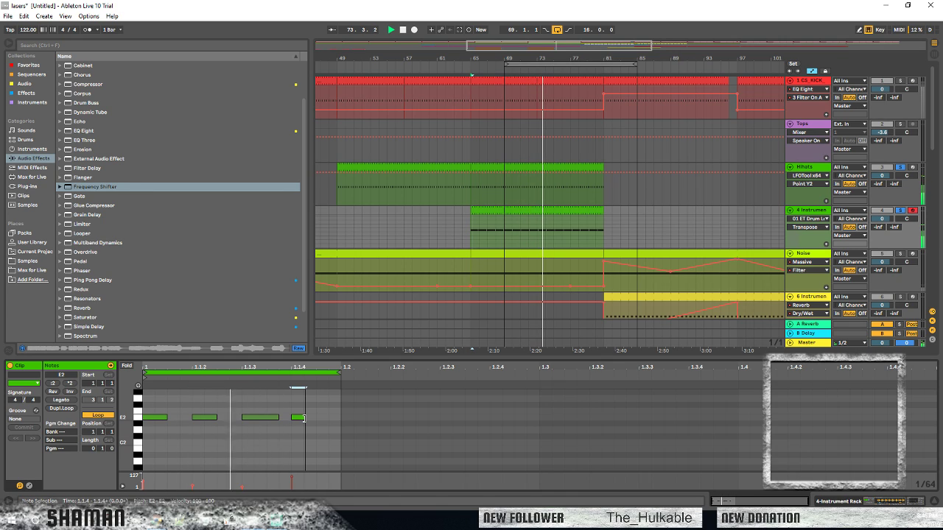
drag(322, 418, 328, 419)
click(193, 486)
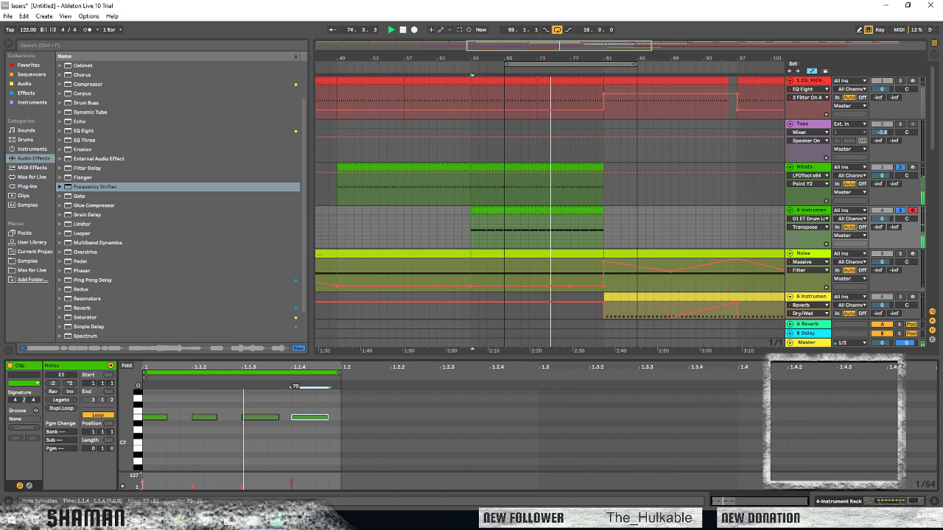
drag(193, 487, 196, 483)
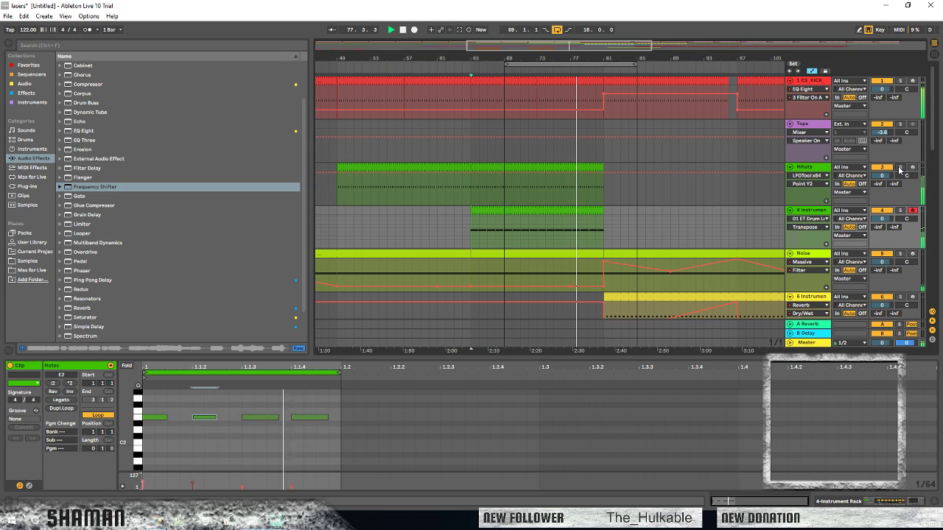
Play the full mix from a few bars before the percussion clip
click(436, 240)
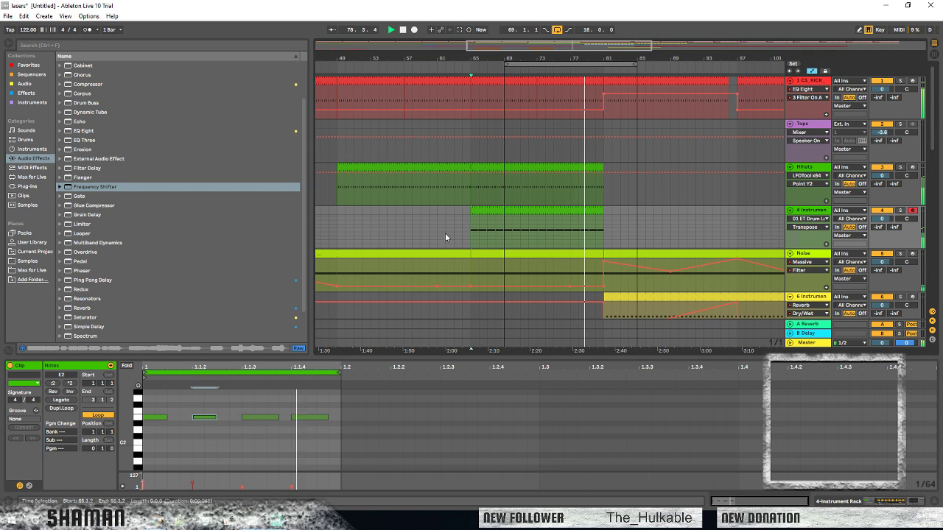
click(445, 232)
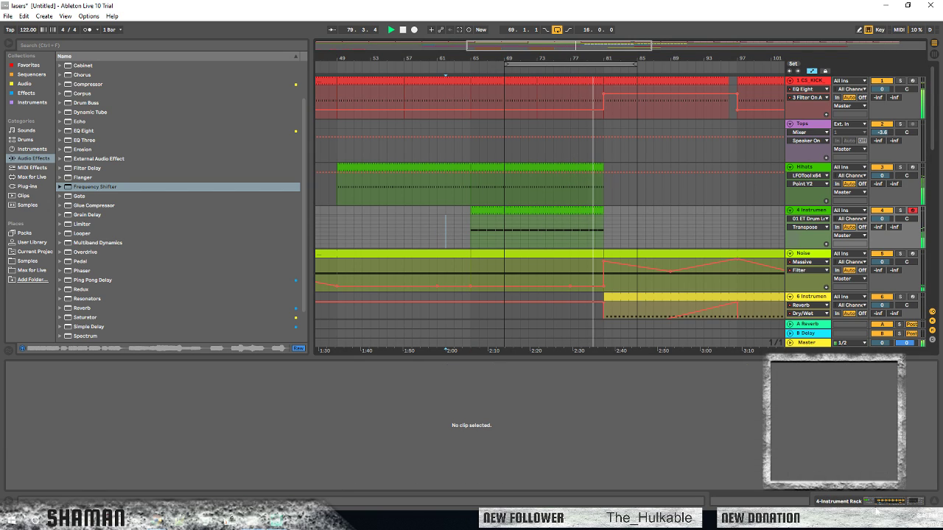
key(shift+Tab)
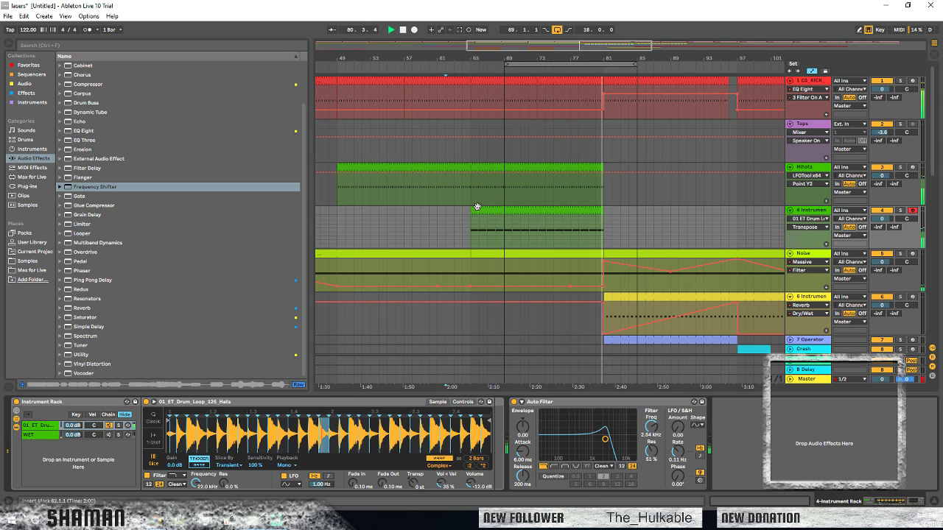
Enlarge the percussion clip's velocity lane and raise the velocities of the first, second and fourth E2 notes, the second to 100
click(549, 211)
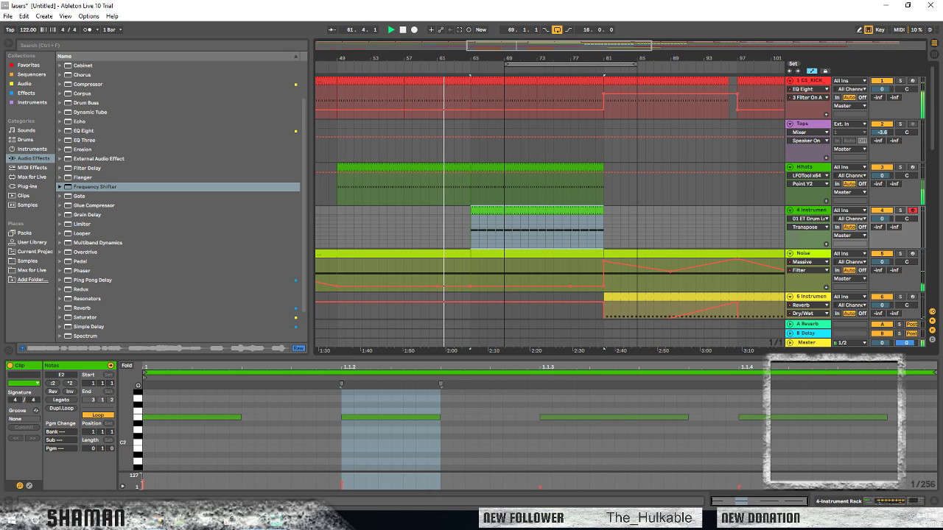
click(514, 454)
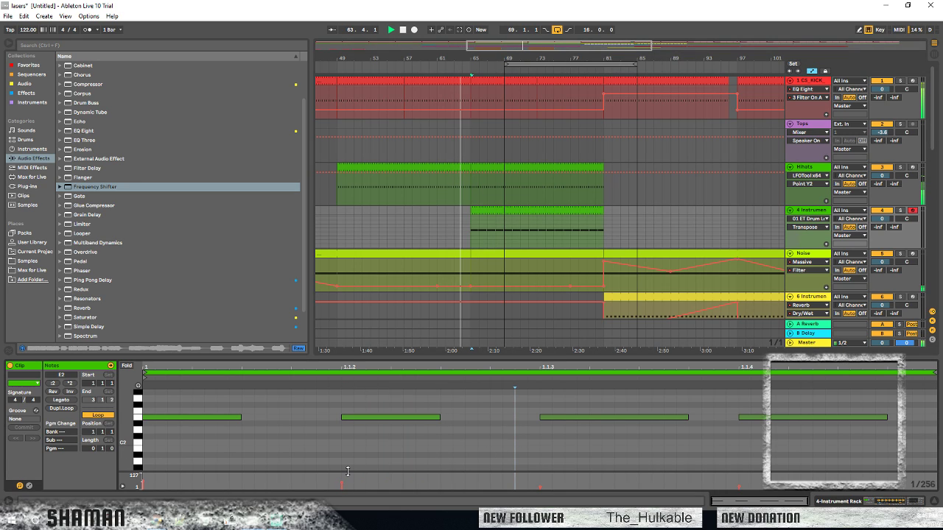
drag(348, 473, 343, 444)
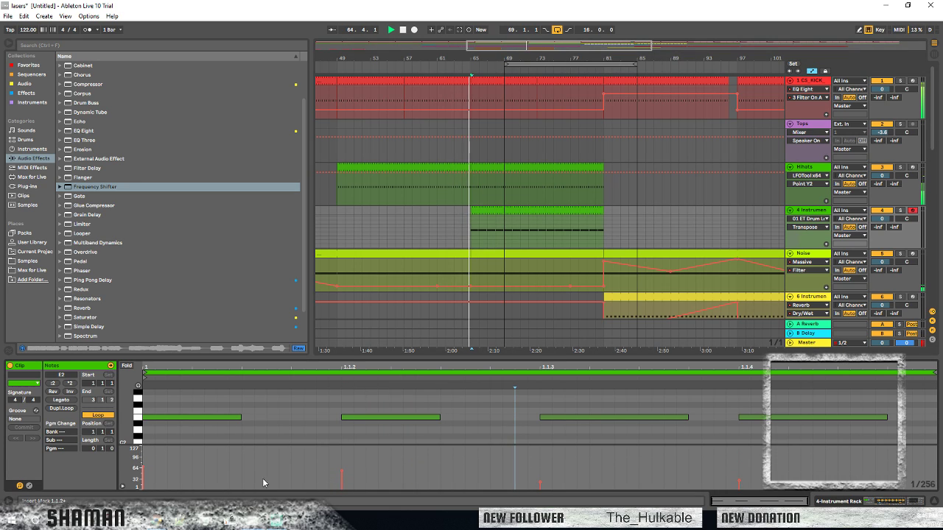
click(342, 471)
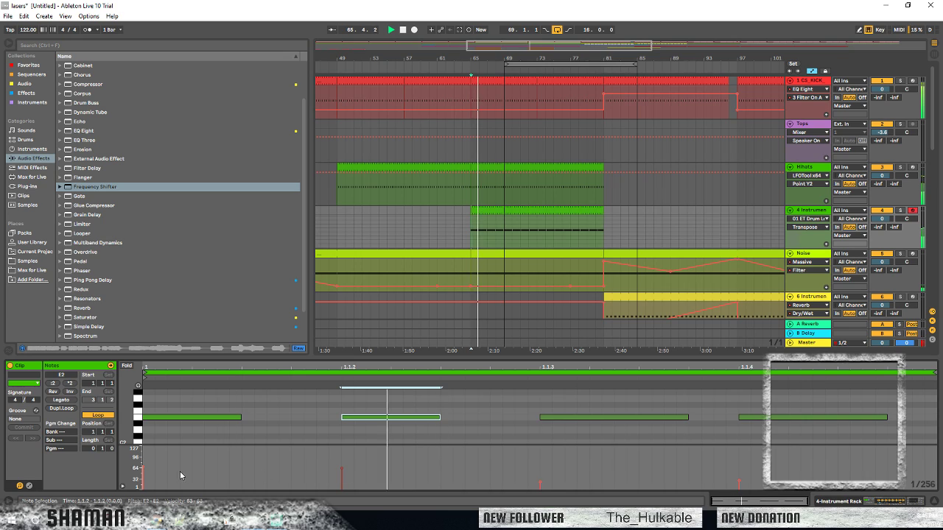
click(145, 471)
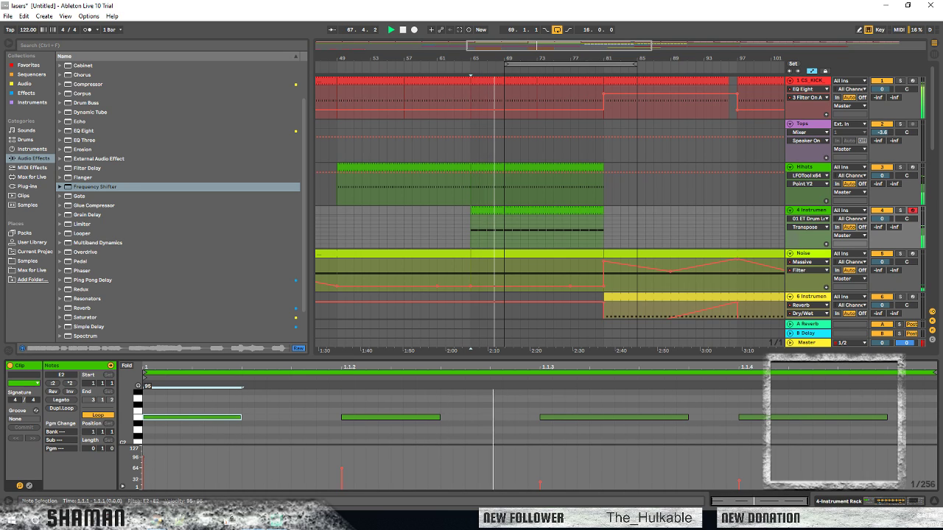
drag(342, 469, 342, 456)
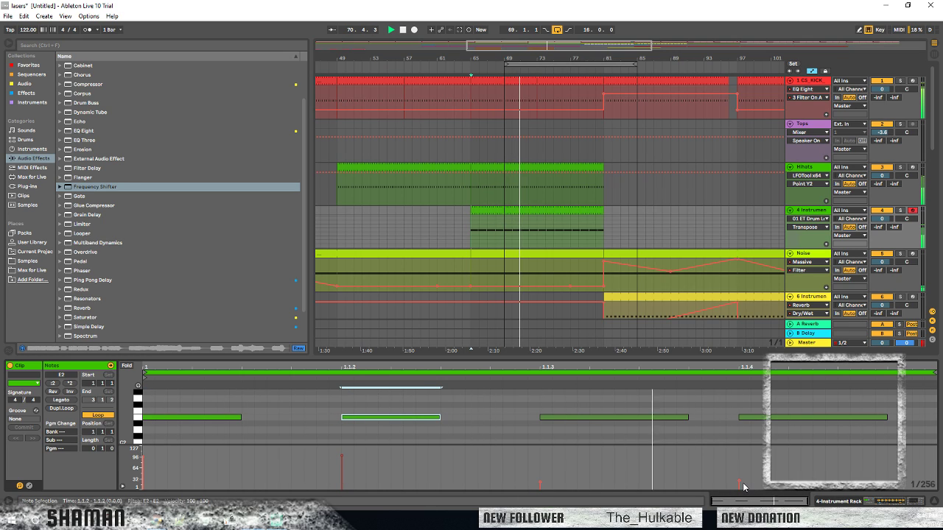
mouse_move(741, 484)
mouse_down()
mouse_move(741, 459)
mouse_move(740, 469)
mouse_up()
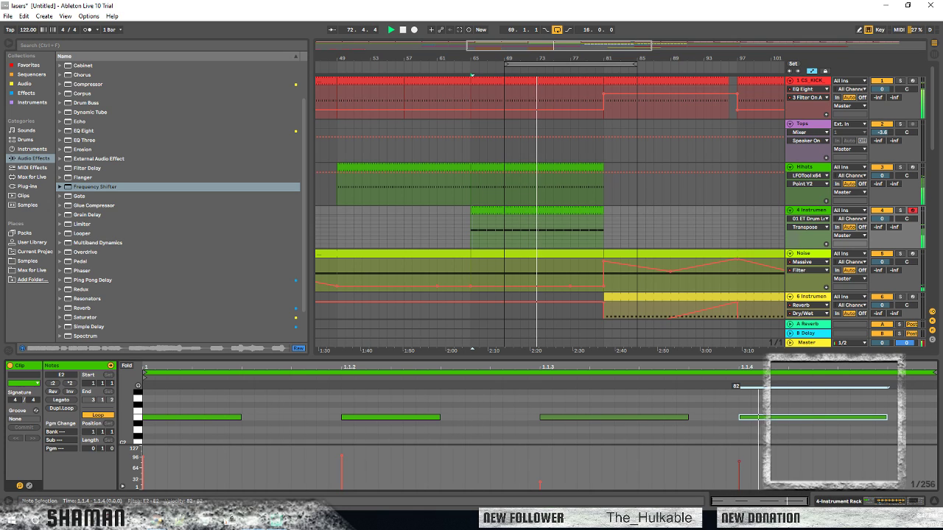
Lower the first E2 note's velocity, then set the fourth note to 28 and the third to 45
click(144, 459)
drag(144, 460, 144, 466)
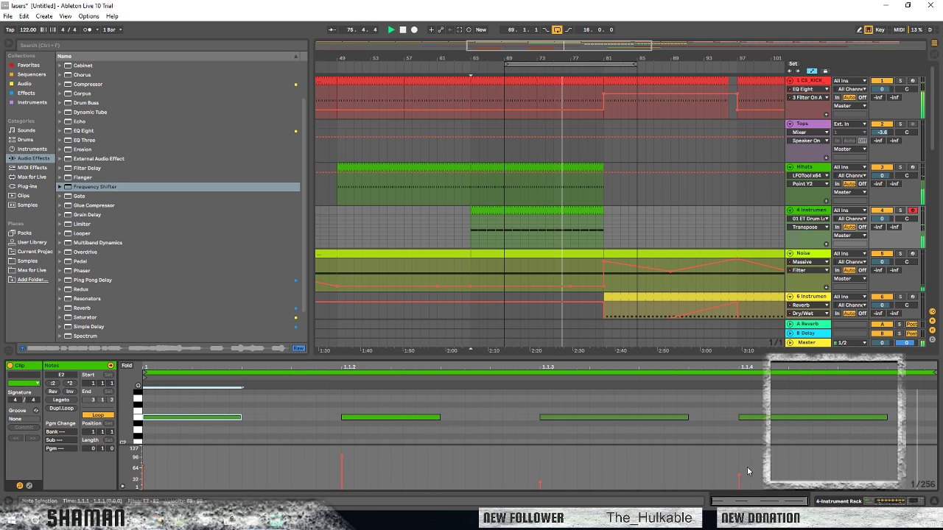
mouse_move(739, 476)
mouse_down()
mouse_move(739, 465)
mouse_move(739, 479)
mouse_up()
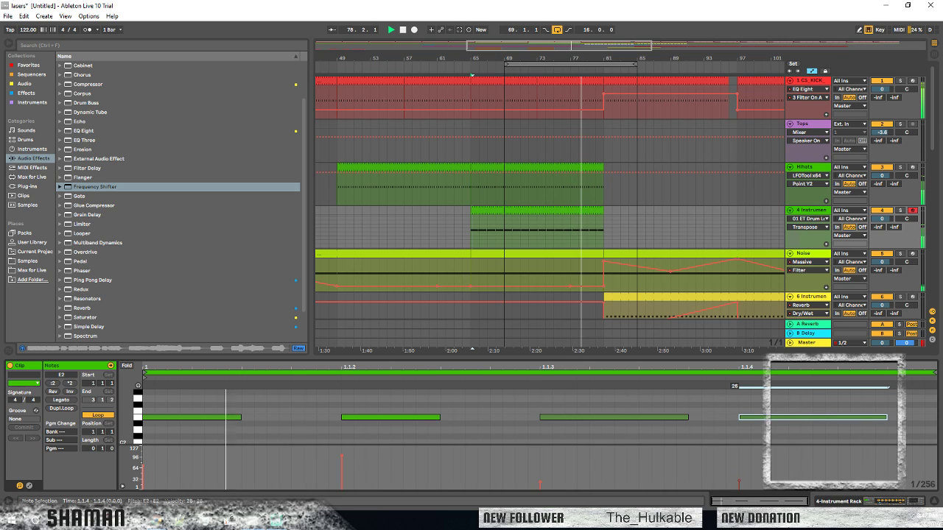
click(541, 484)
drag(541, 484, 542, 473)
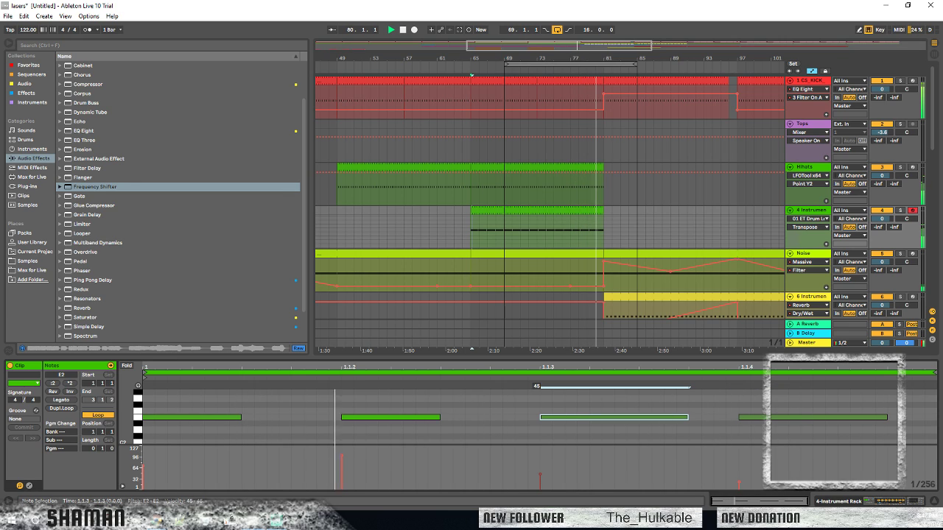
Switch off the arrangement loop and add LFOTool_x64 after the Auto Filter on the percussion track
click(855, 501)
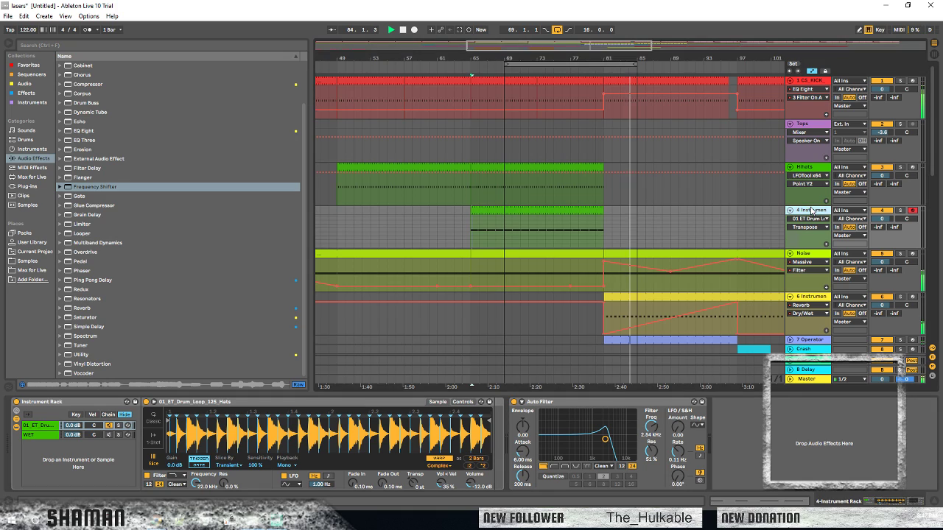
click(12, 102)
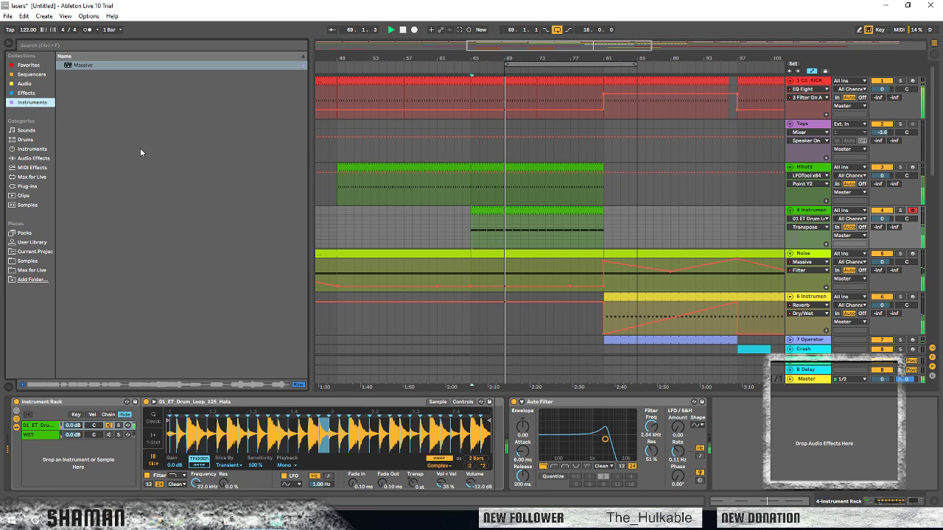
click(32, 93)
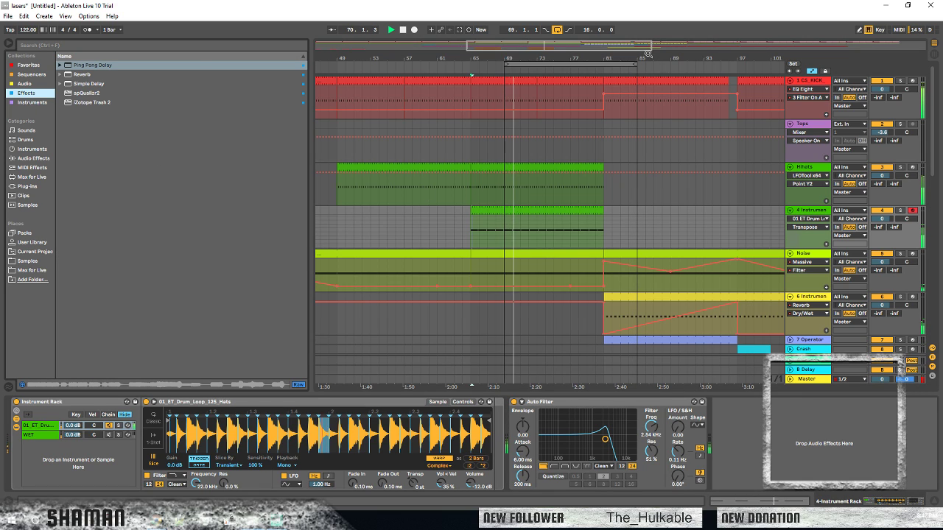
click(559, 31)
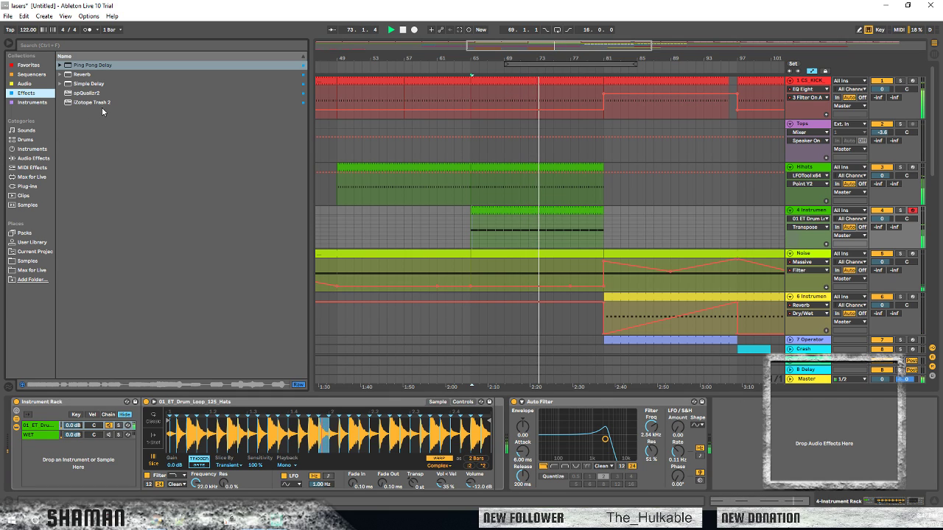
click(27, 84)
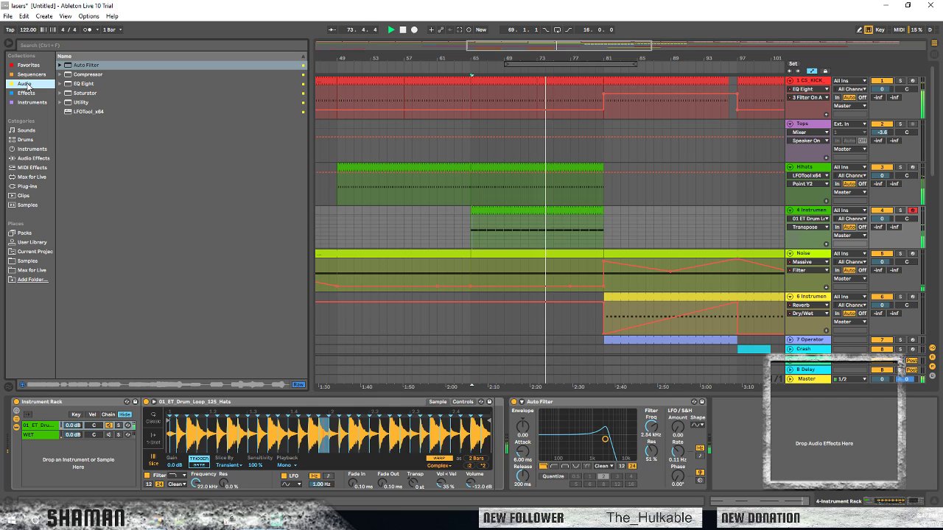
double_click(73, 113)
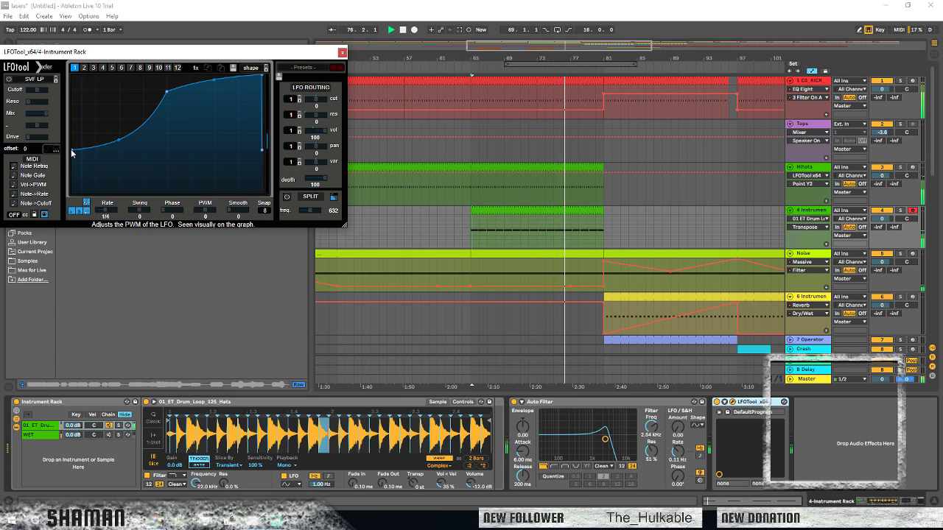
Reduce the LFOTool volume ducking by raising the starting point and the middle point of the LFO curve
drag(72, 150, 72, 130)
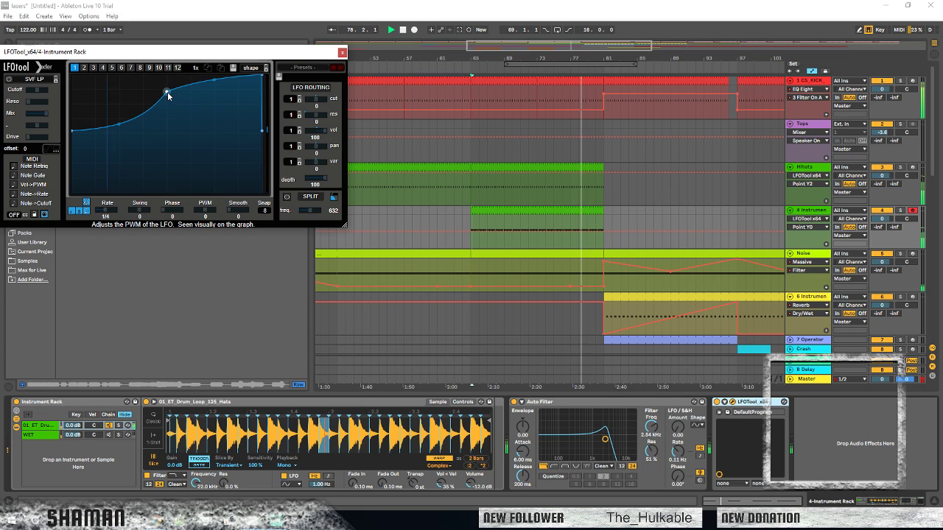
drag(168, 95, 164, 89)
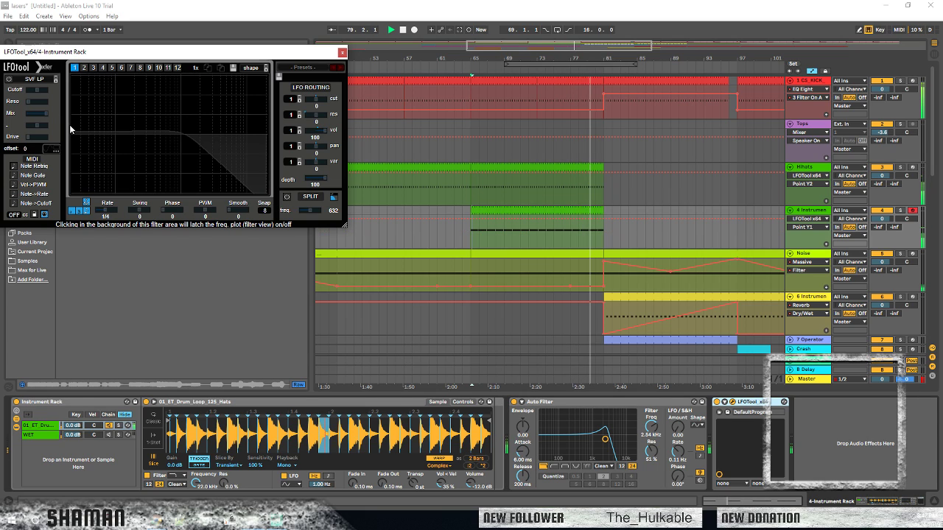
drag(73, 130, 73, 127)
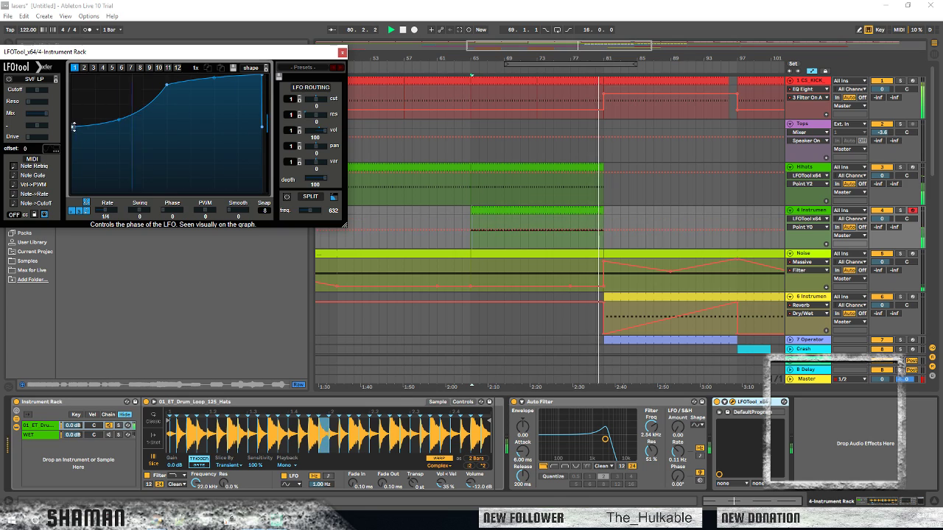
Set the percussion track's Auto Filter to 3.03 kHz with 56% resonance and save the set
drag(606, 440, 608, 437)
key(space)
key(space)
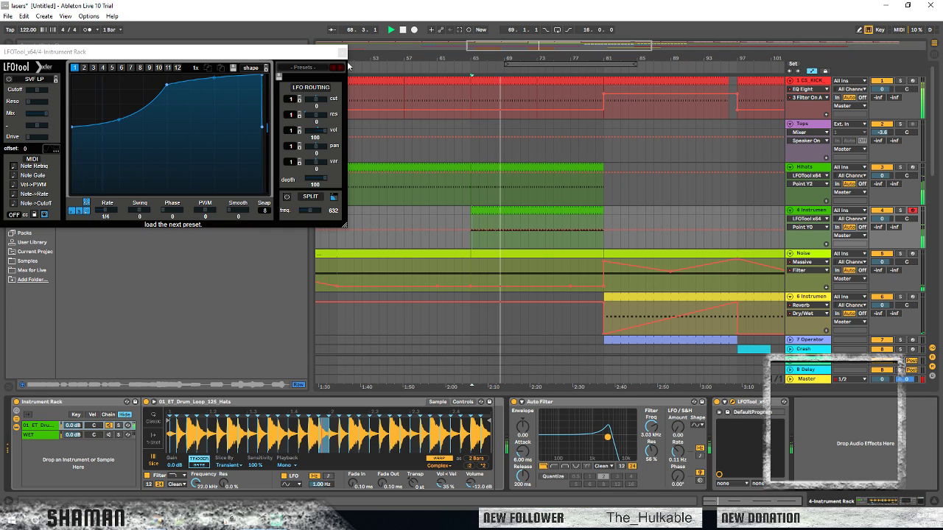
click(341, 52)
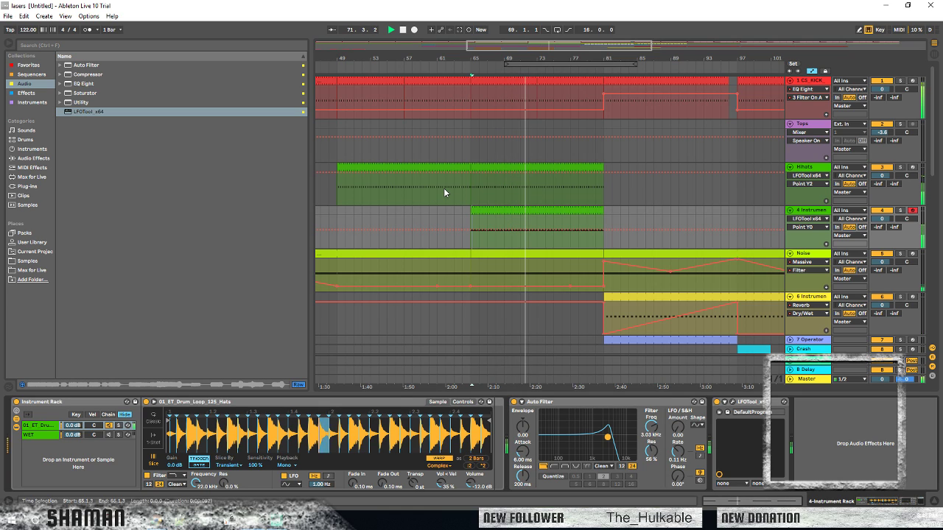
key(ctrl+t)
Duplicate the 6-Massive 1 clip at bar 65 on track 15 so it continues from bar 73 to bar 81
scroll(574, 258, down, 8)
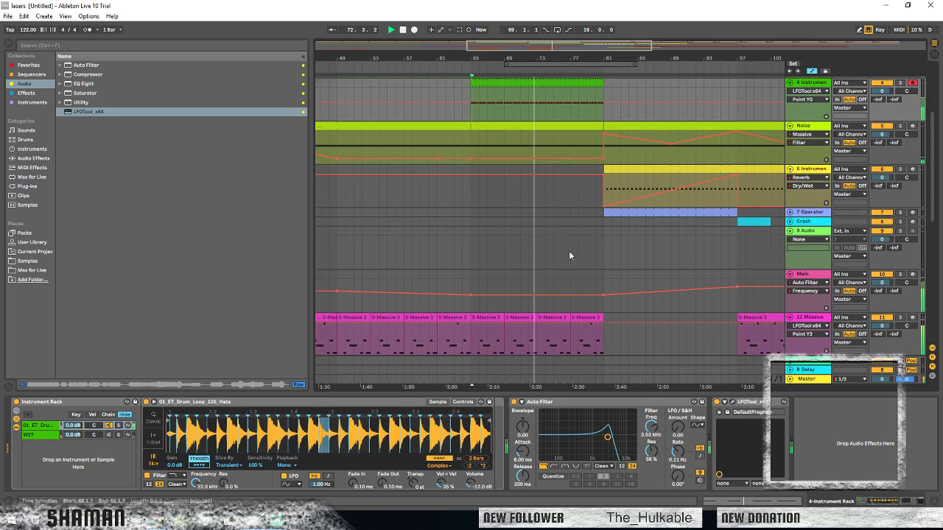
scroll(557, 238, down, 4)
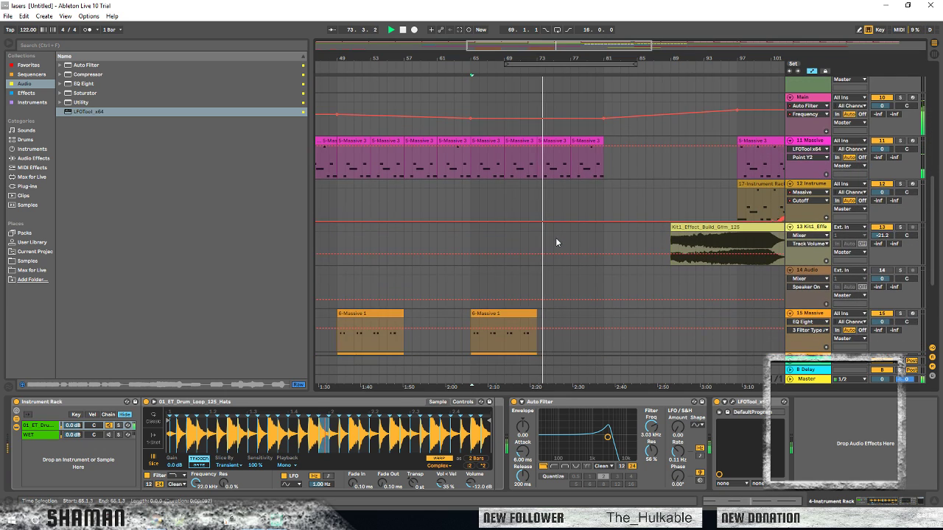
click(498, 185)
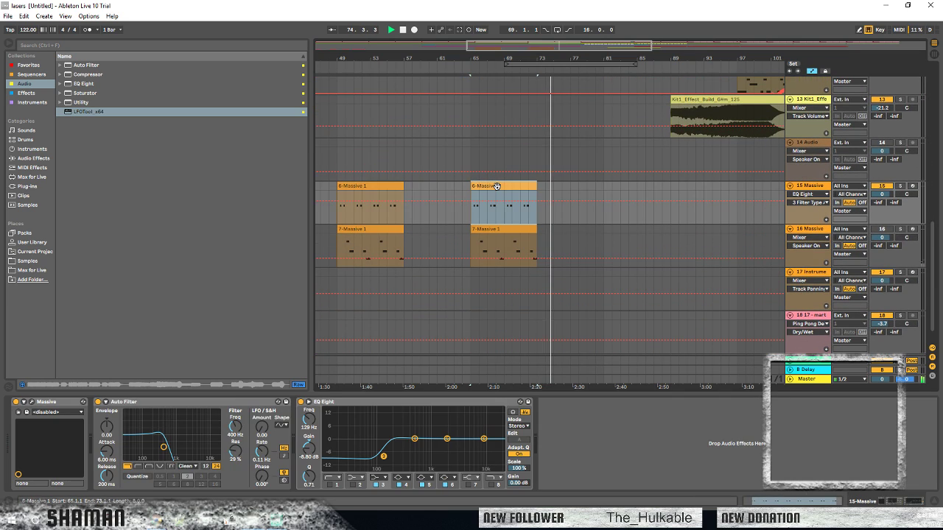
key(ctrl+d)
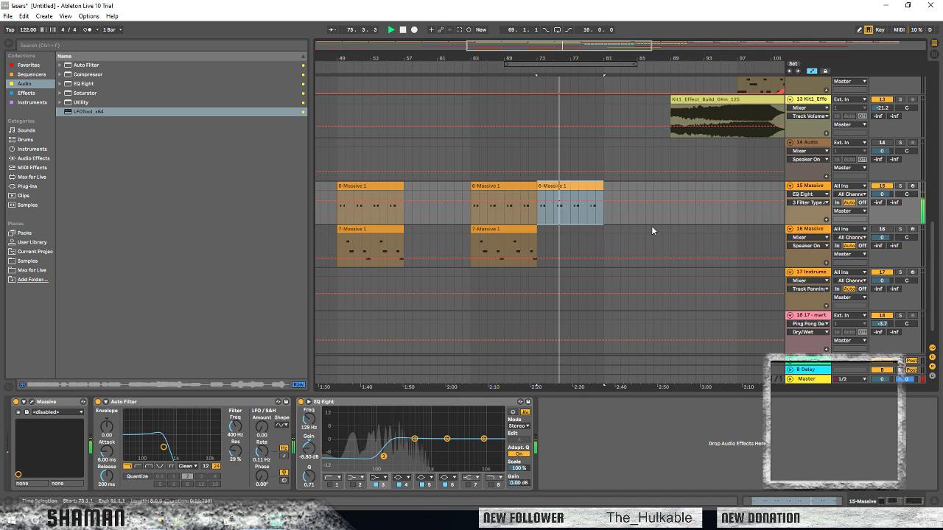
Open the notes of the duplicated 6-Massive 1 clip at bar 73 and enlarge the note editor
click(553, 185)
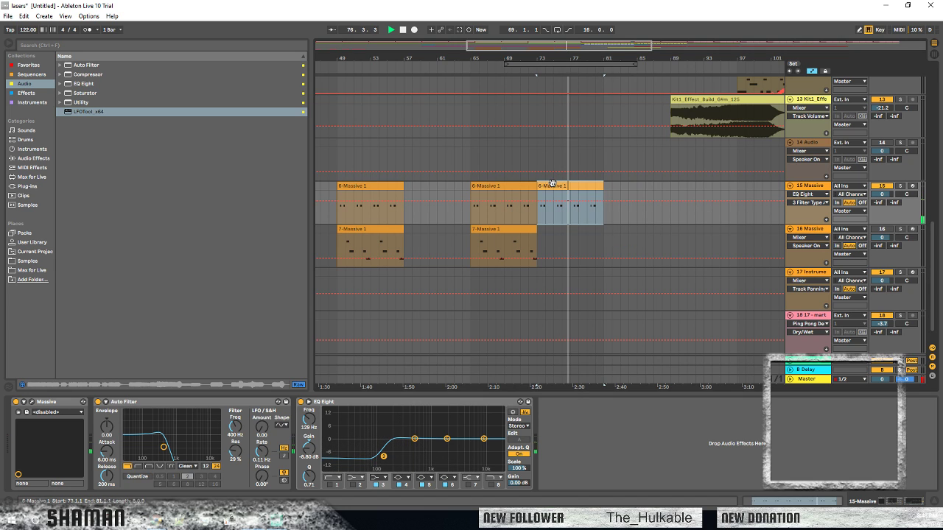
double_click(553, 185)
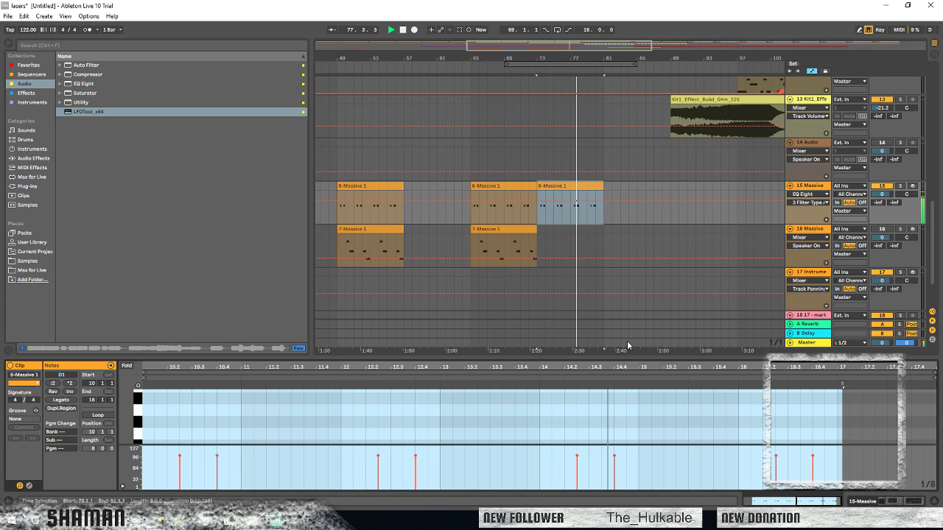
drag(620, 357, 620, 238)
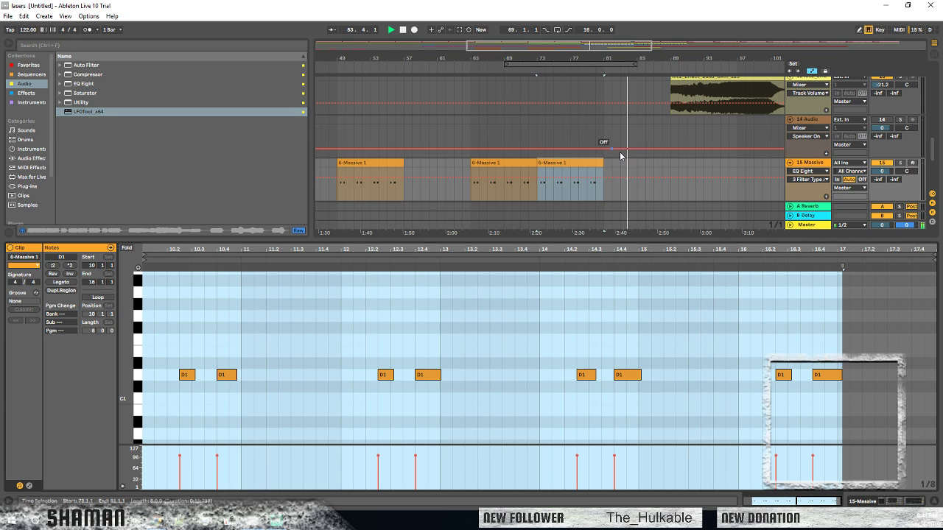
Open the Kit1_Effect_Build sample clip at bar 89 on track 13 for editing
click(656, 190)
scroll(654, 190, up, 5)
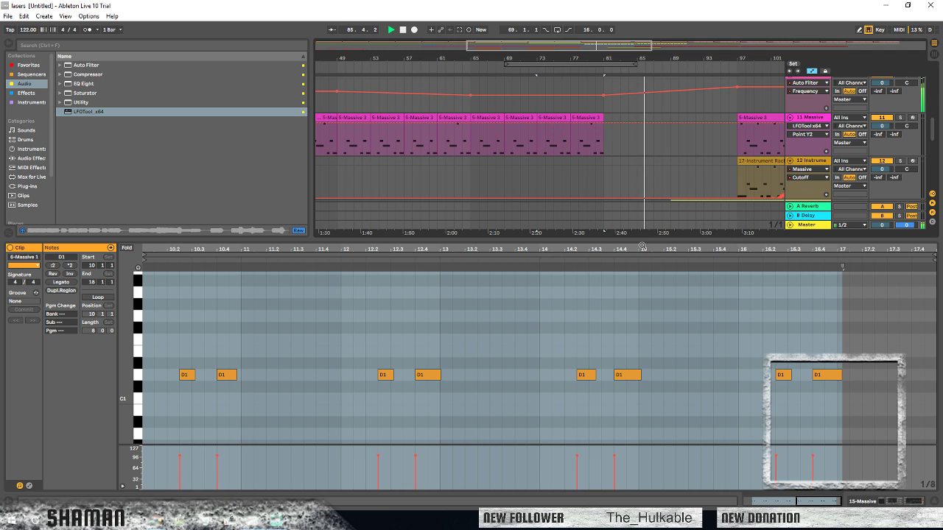
drag(631, 56, 631, 16)
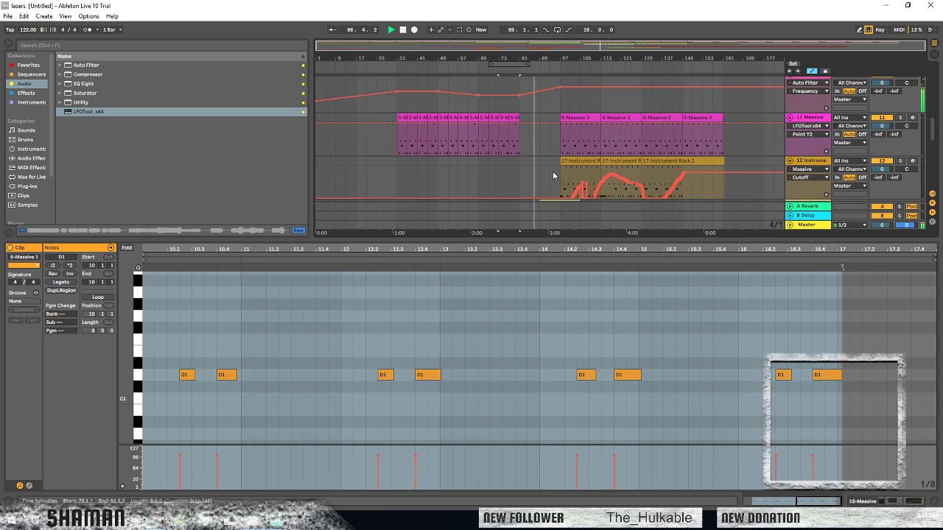
scroll(553, 175, down, 3)
scroll(553, 175, up, 5)
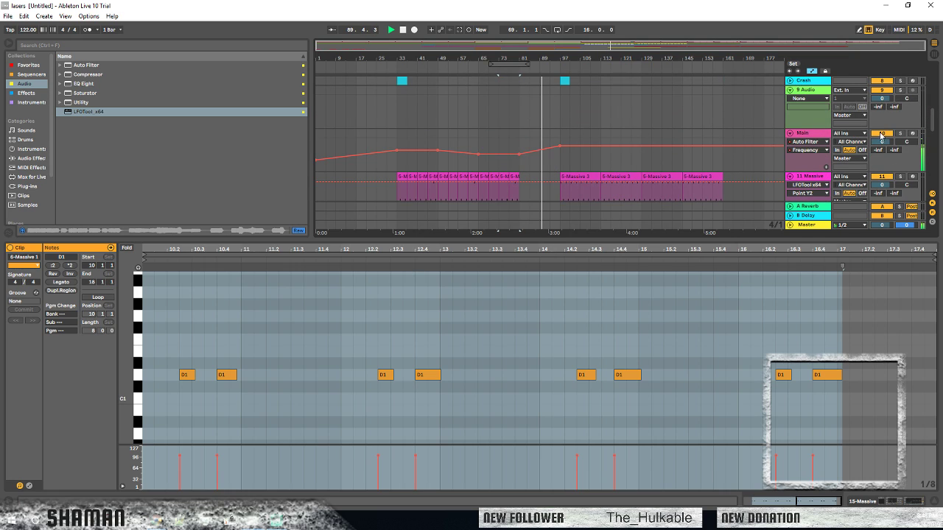
scroll(766, 144, down, 5)
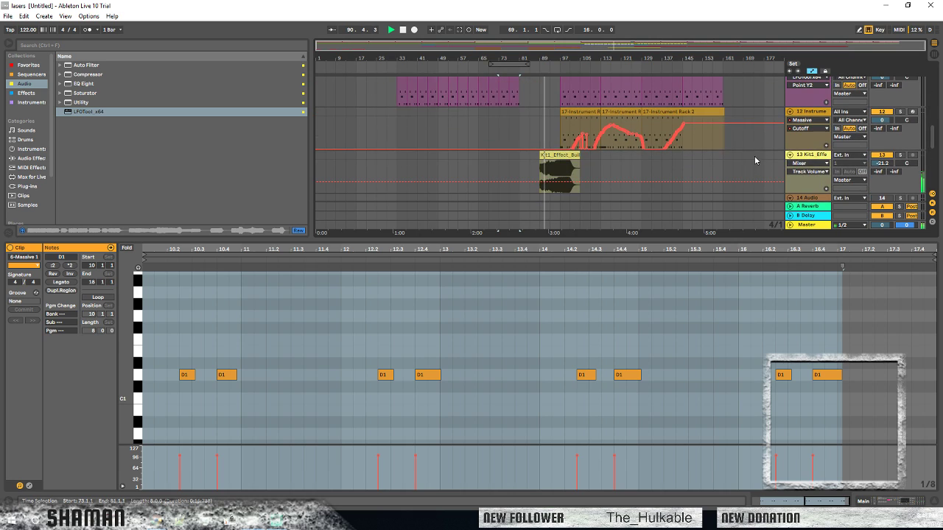
click(804, 161)
click(911, 502)
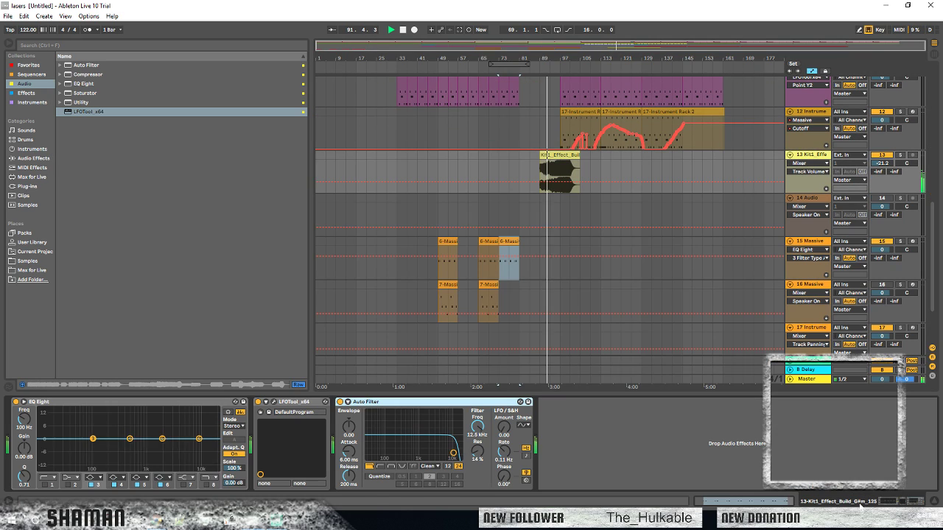
double_click(575, 153)
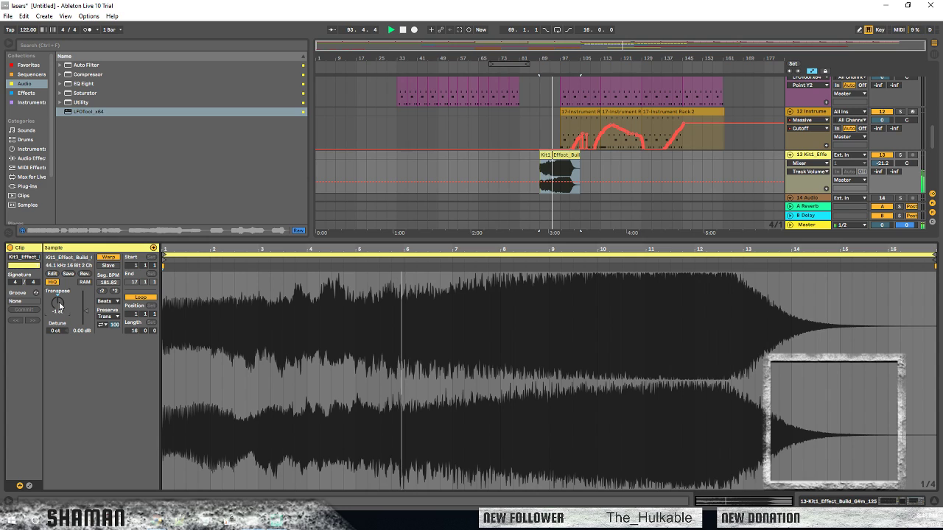
Transpose the Kit1_Effect_Build clip to -13 semitones and set its warp mode to Complex
drag(60, 306, 58, 310)
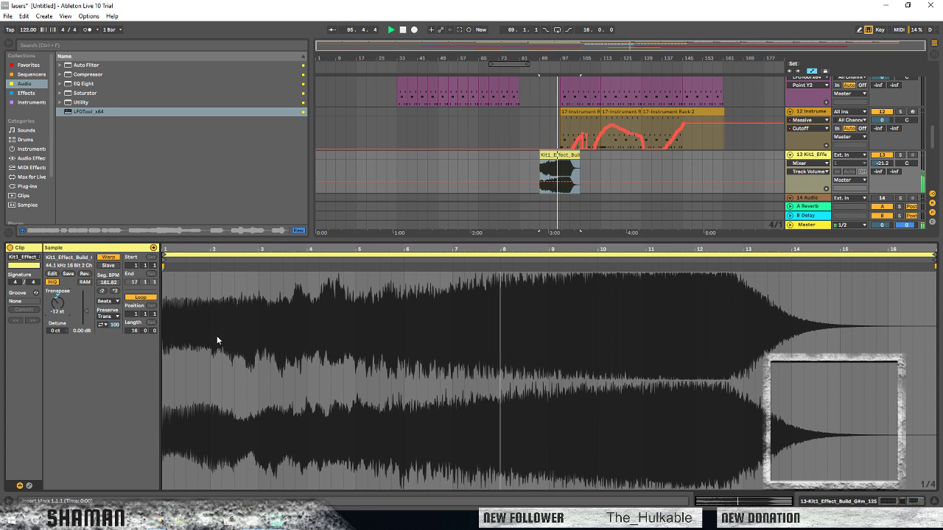
click(105, 302)
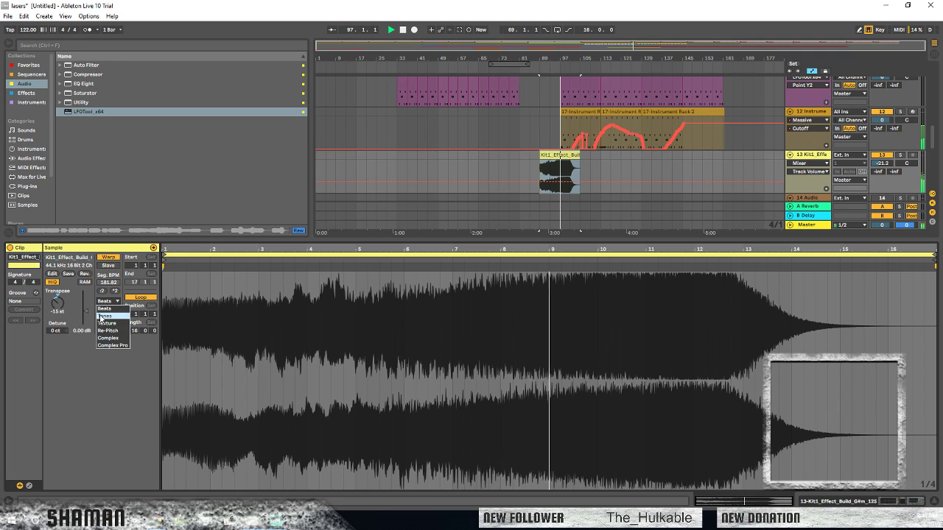
click(104, 337)
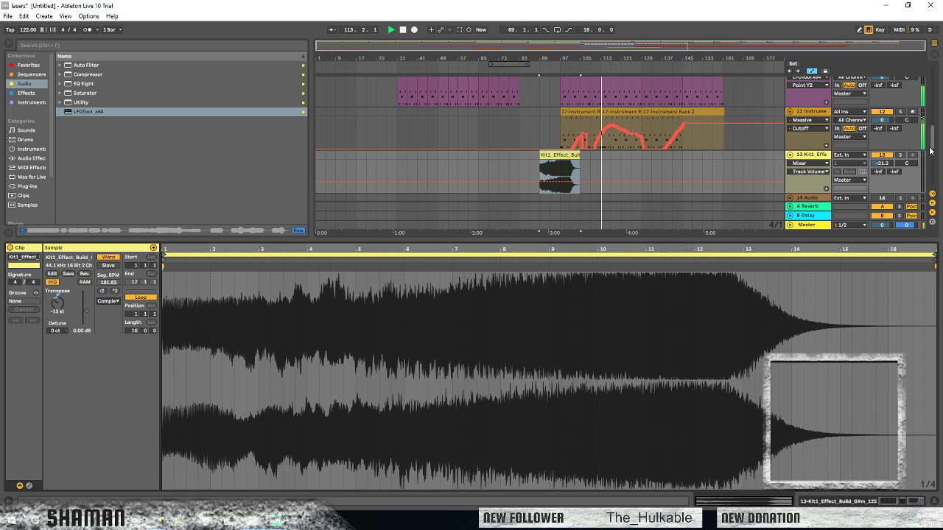
Examine the arrangement from the kick down to the Massive tracks while playing the section around bar 61
drag(934, 145, 934, 84)
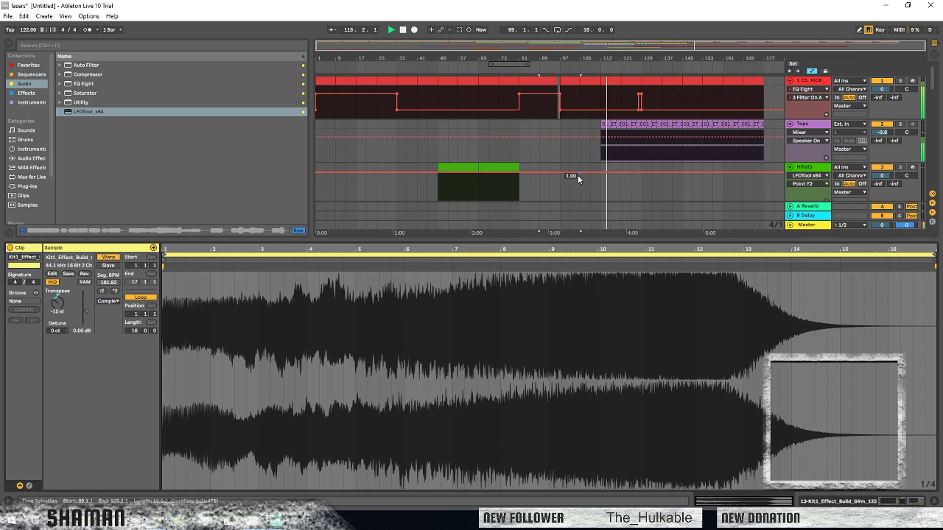
scroll(579, 179, down, 10)
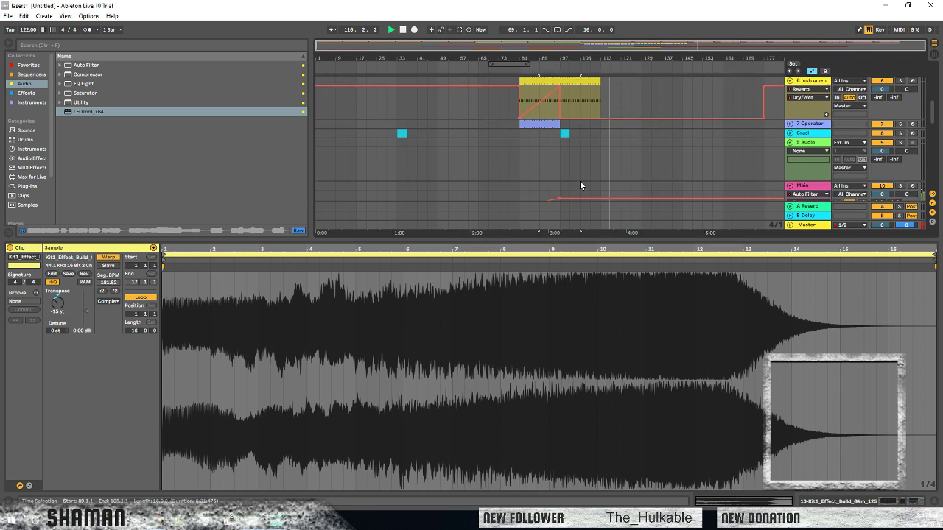
scroll(580, 180, down, 6)
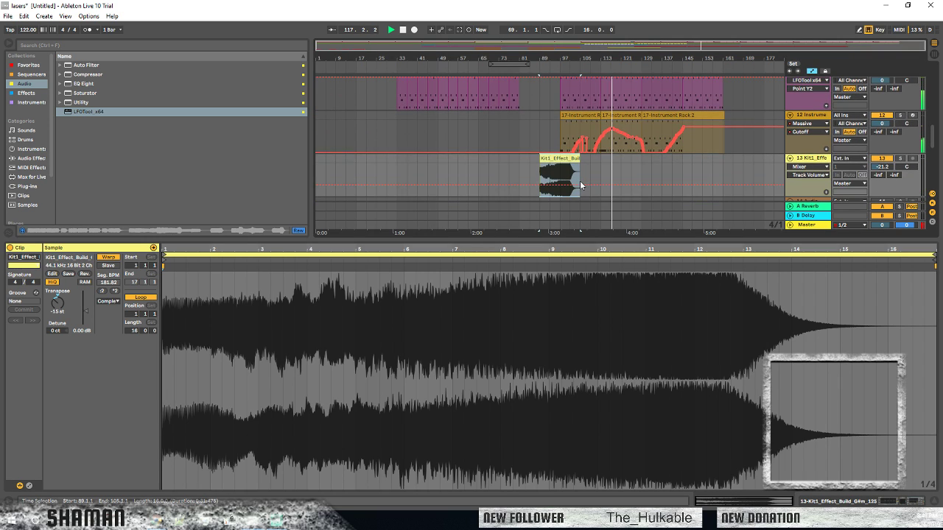
scroll(580, 186, down, 5)
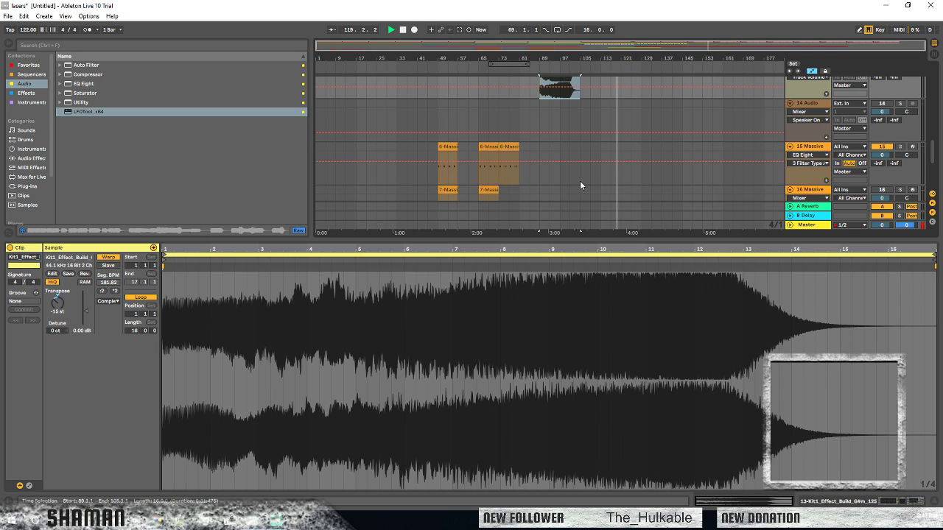
scroll(580, 184, up, 5)
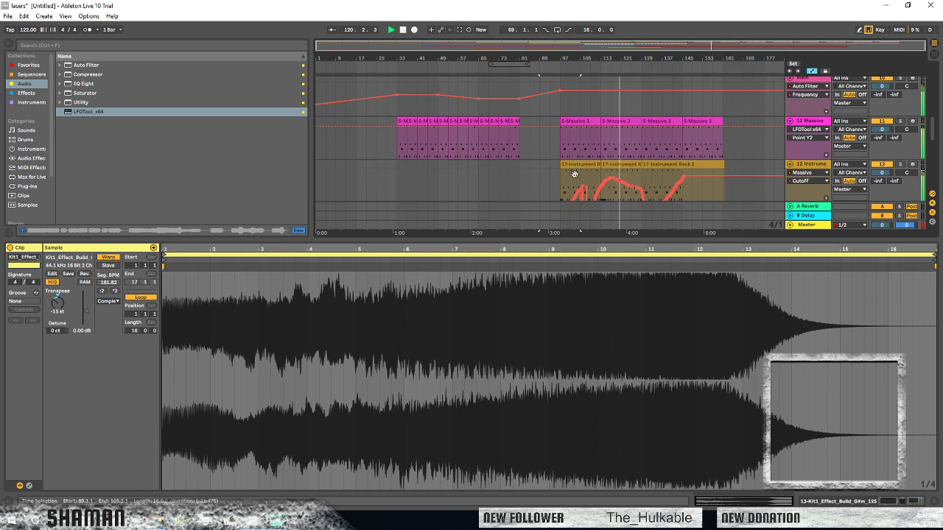
scroll(575, 174, down, 2)
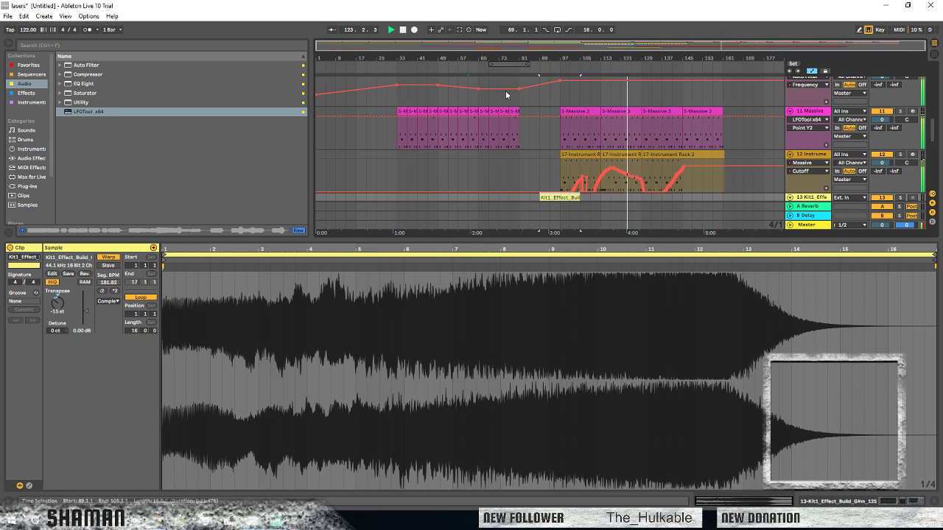
scroll(514, 113, up, 10)
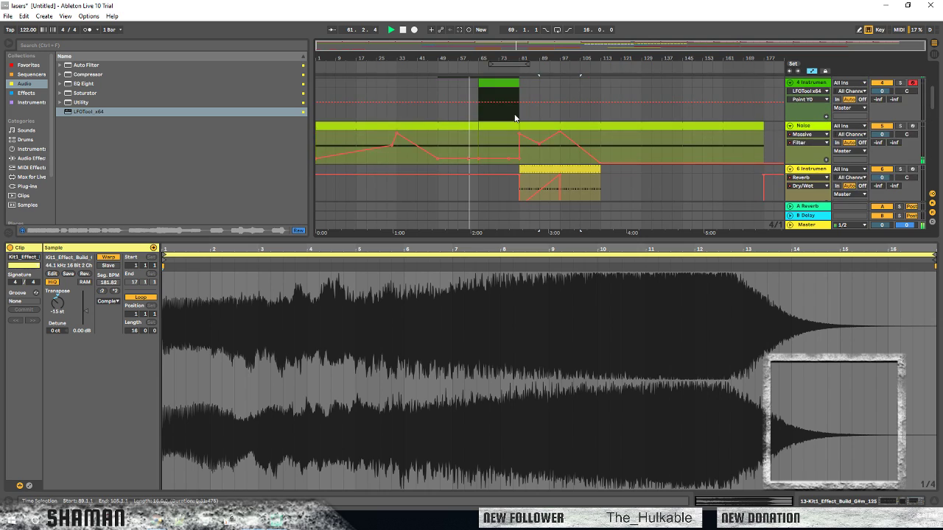
scroll(516, 117, up, 5)
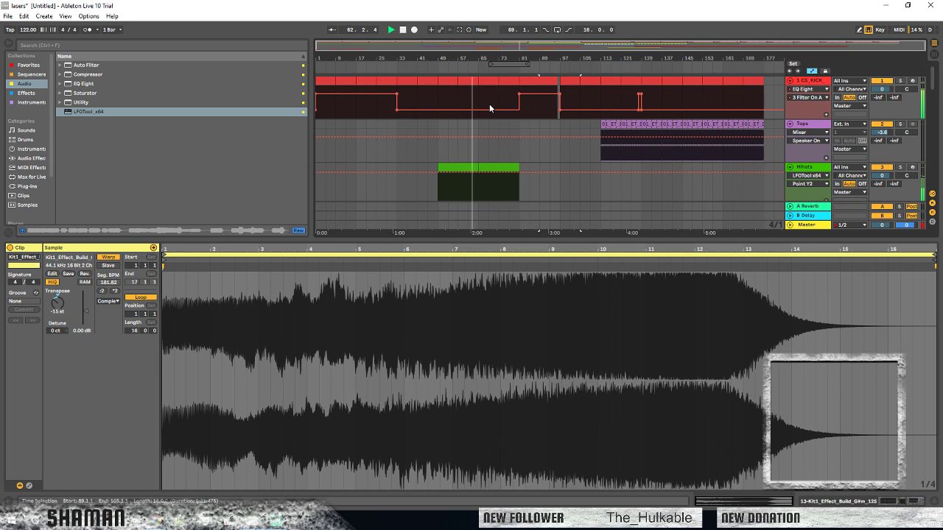
Save the set and fold the CS_KICK, Tops and Hihats tracks
key(ctrl+s)
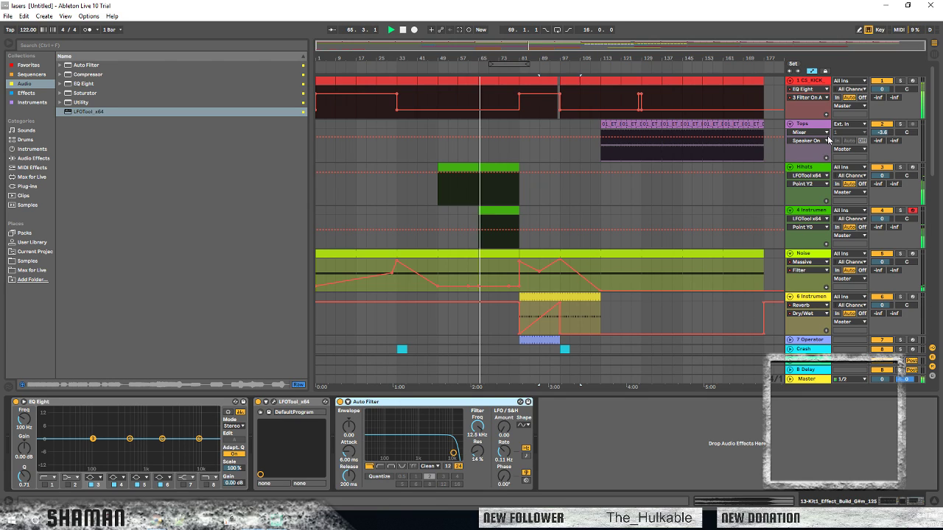
click(791, 81)
click(790, 90)
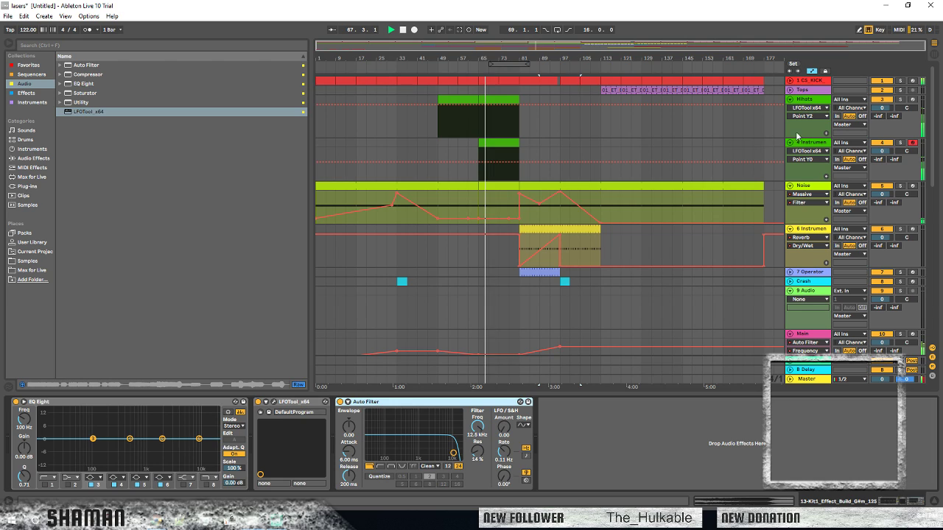
click(791, 99)
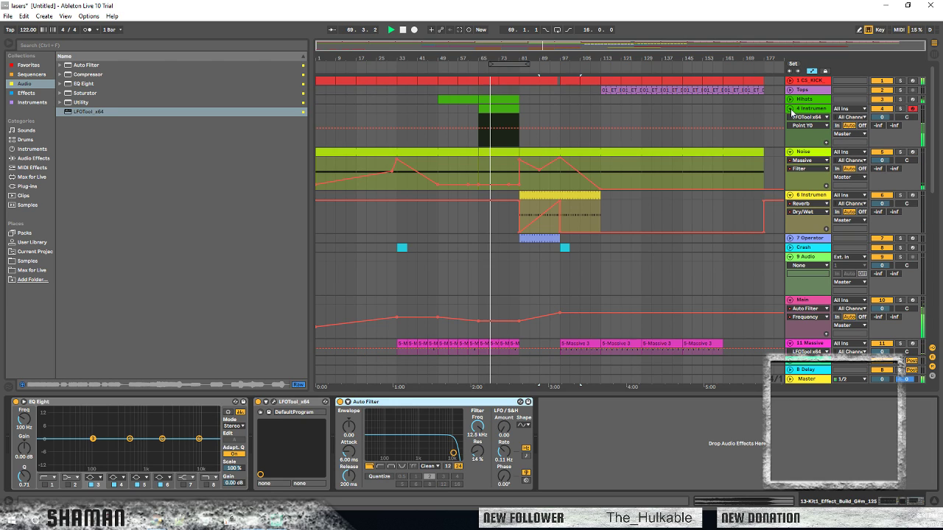
Compare the 01_ET_Drum_Loop_125_Hats sample on track 4 with warping on and off, and leave Warp switched off
click(808, 109)
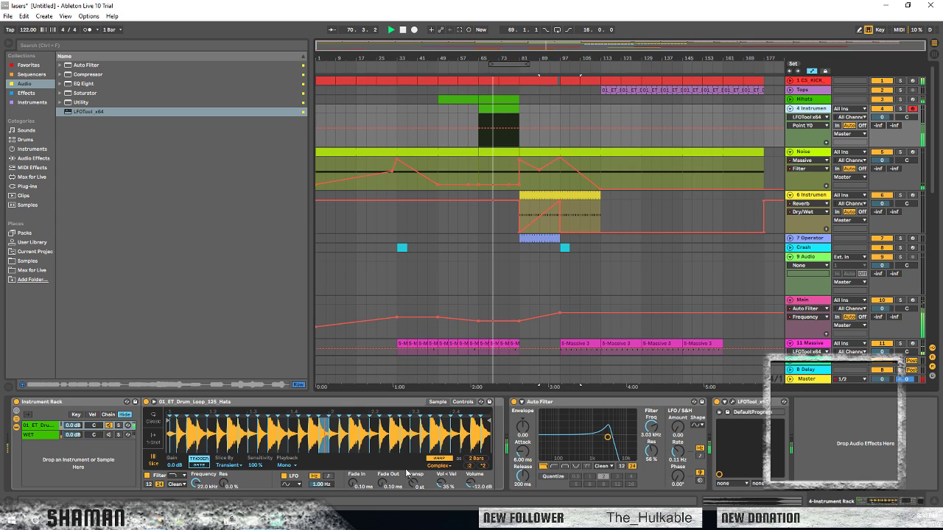
click(438, 459)
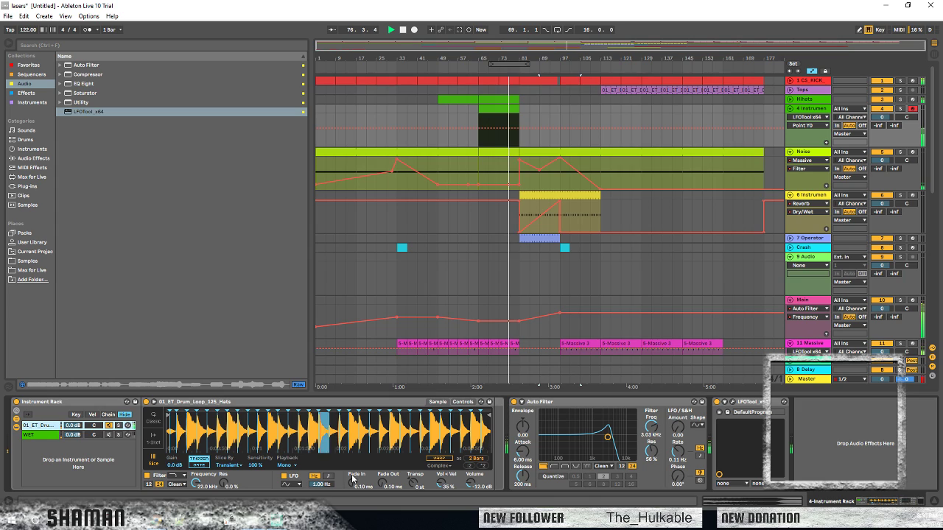
click(442, 459)
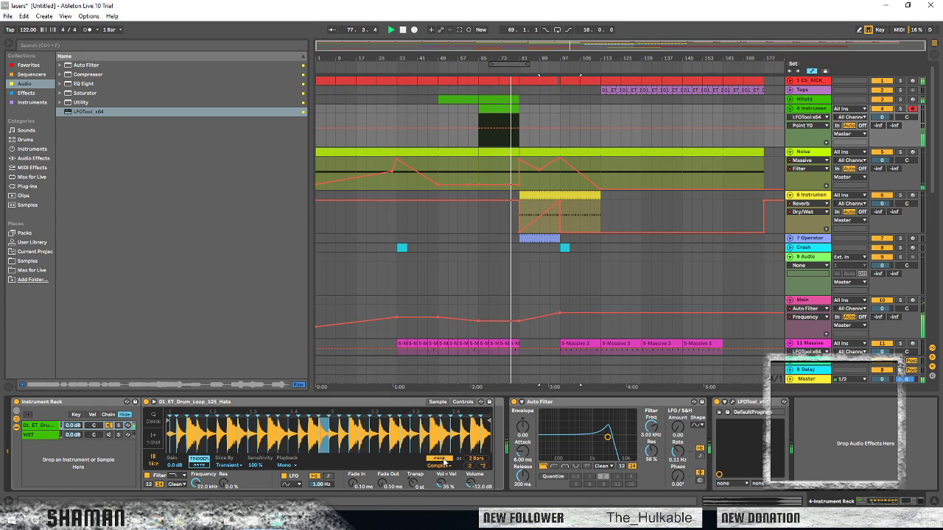
click(442, 459)
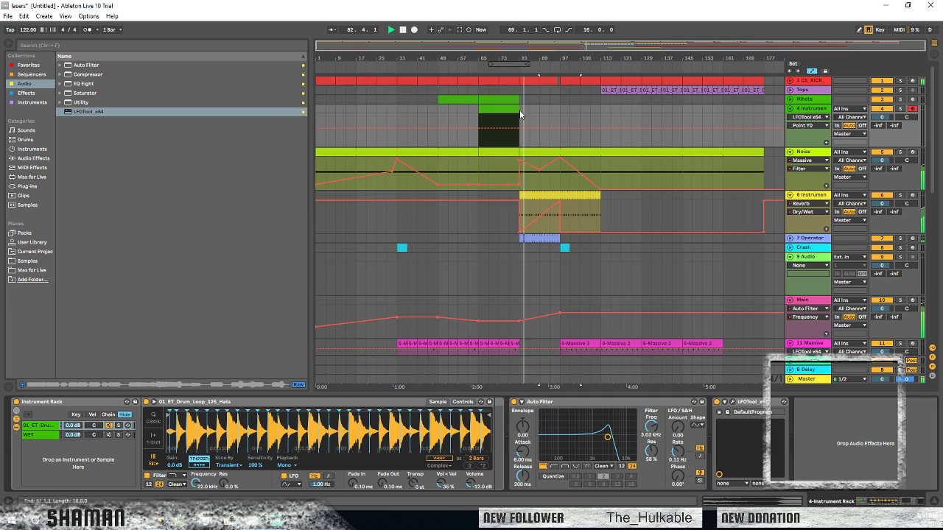
Extend the track 4 drum loop clip that starts at bar 65 so it ends at bar 96
drag(516, 110, 539, 111)
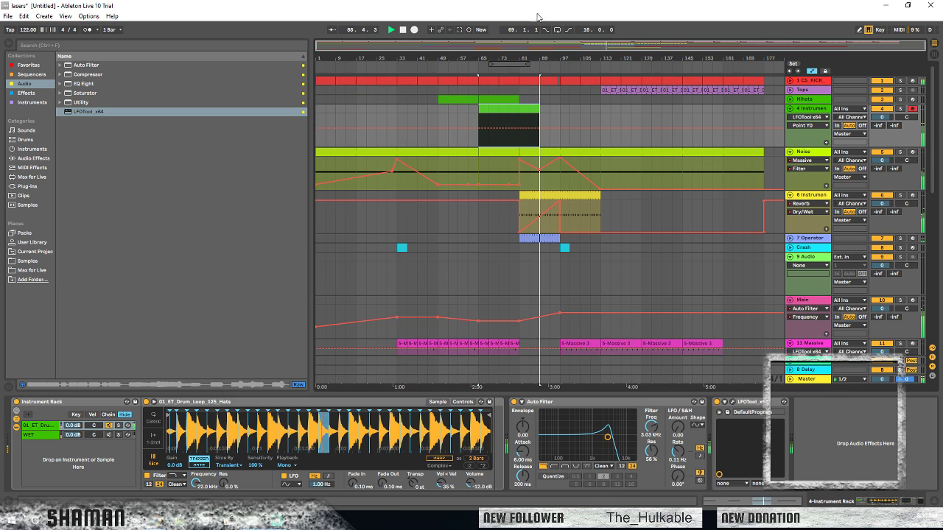
drag(550, 58, 570, 116)
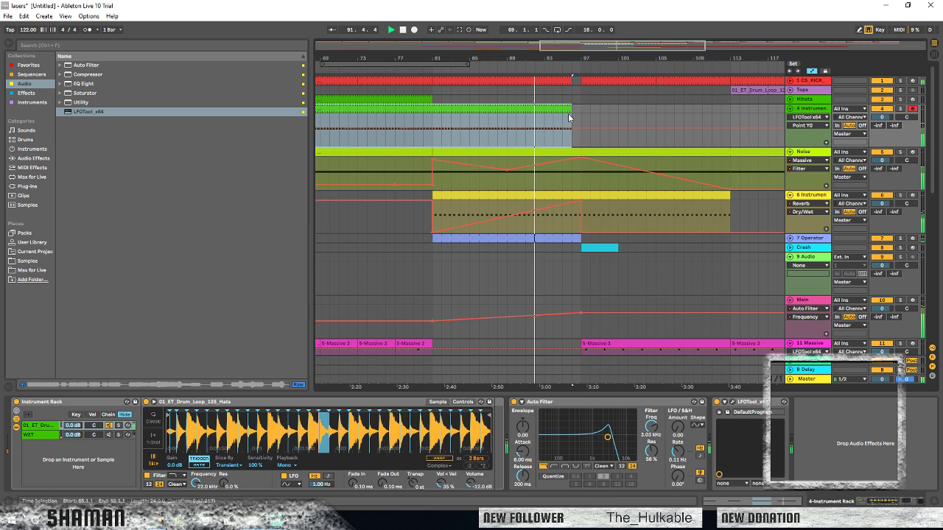
Examine the Cutoff automation on track 12 around bars 97 to 105 and place the insert marker at 101.4
drag(535, 54, 537, 10)
scroll(605, 218, down, 2)
scroll(605, 218, down, 4)
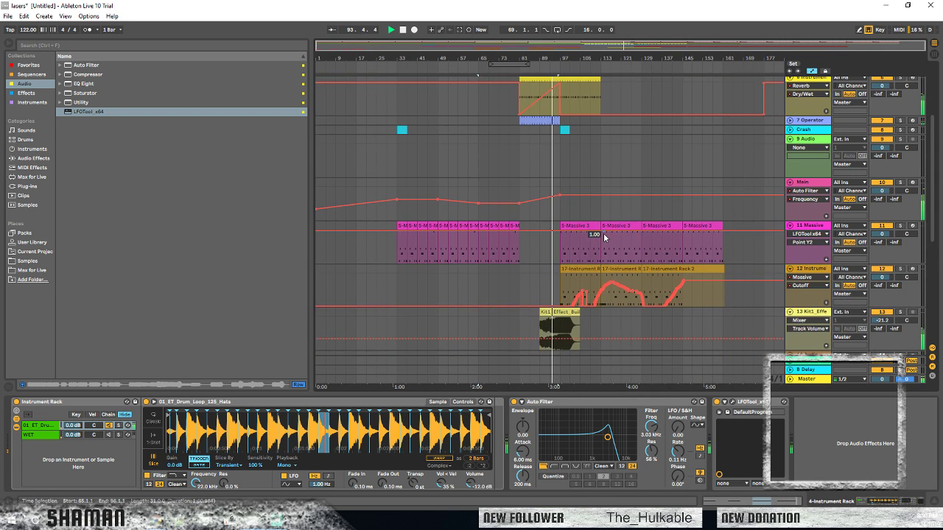
mouse_move(578, 57)
mouse_down()
mouse_move(577, 110)
mouse_move(612, 100)
mouse_move(614, 89)
mouse_up()
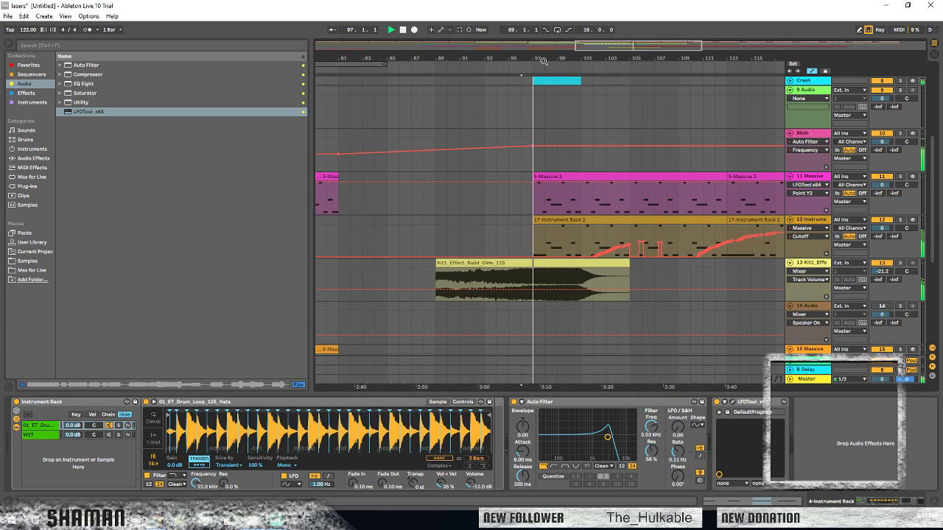
drag(543, 58, 543, 90)
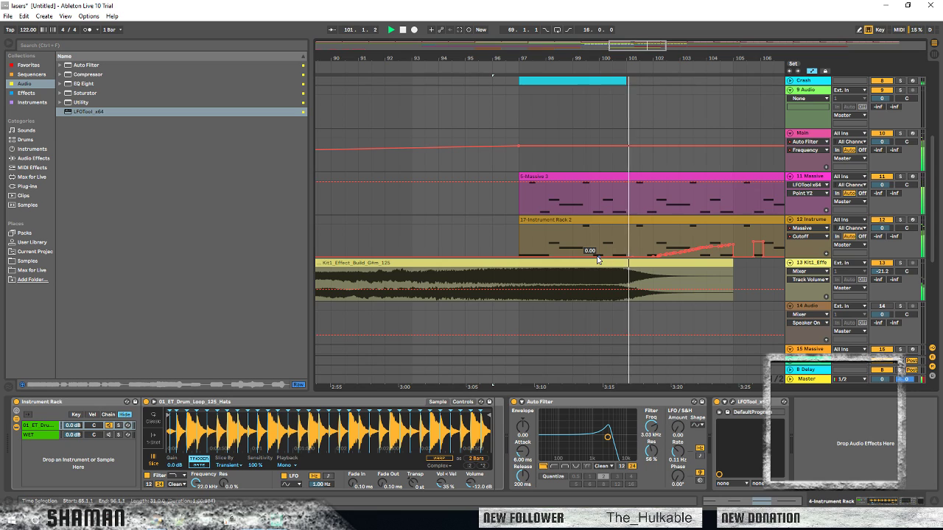
click(650, 239)
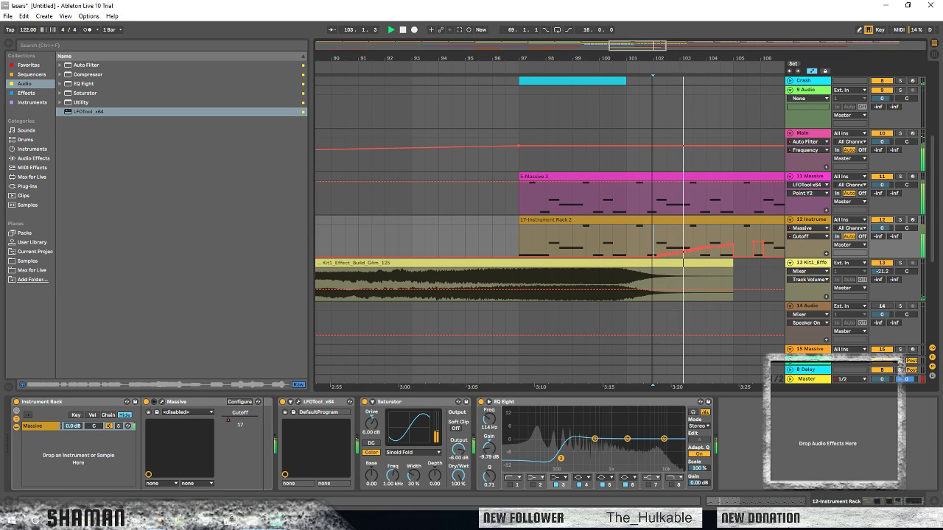
drag(651, 62, 458, 212)
click(442, 247)
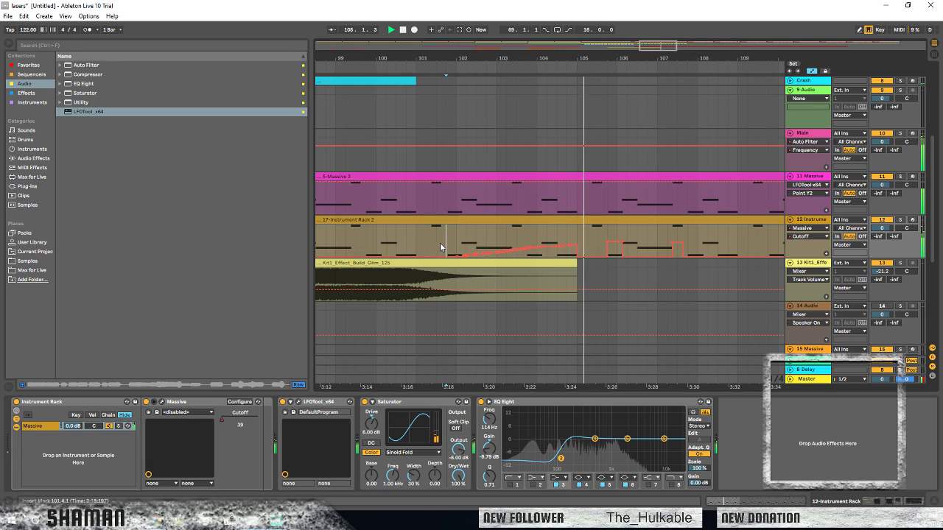
Flatten the Cutoff automation on the Instrument Rack track for two bars from 101.4.1, and play from just before bar 97
mouse_move(452, 248)
mouse_down()
mouse_move(536, 242)
mouse_move(498, 257)
mouse_move(501, 227)
mouse_move(497, 260)
mouse_move(454, 260)
mouse_up()
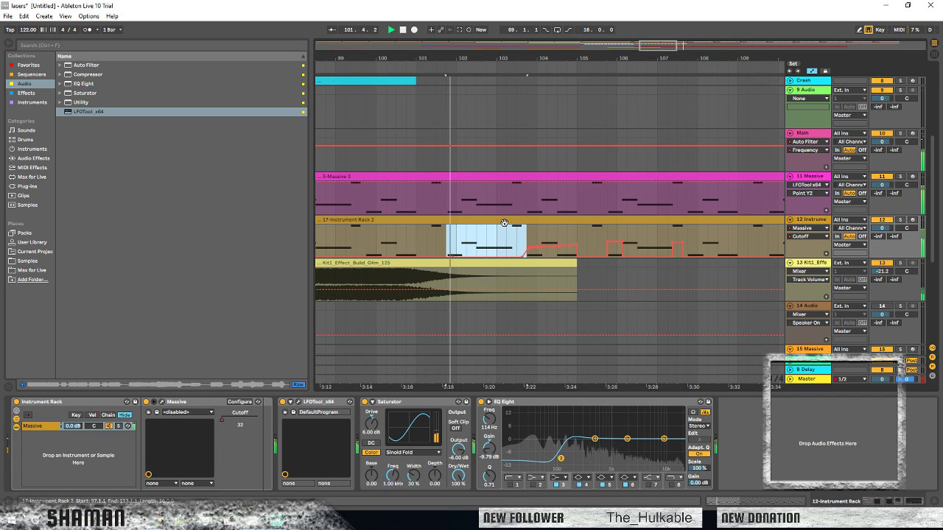
drag(410, 61, 522, 52)
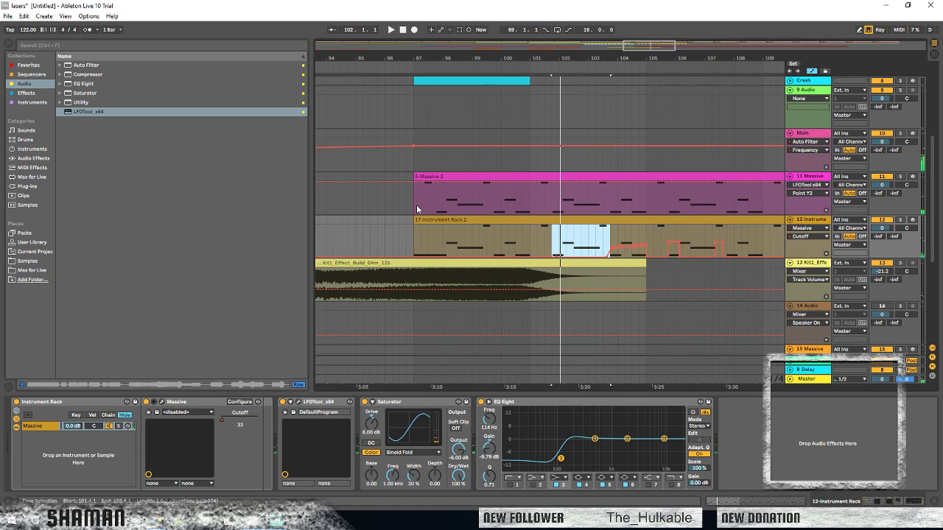
click(390, 227)
key(space)
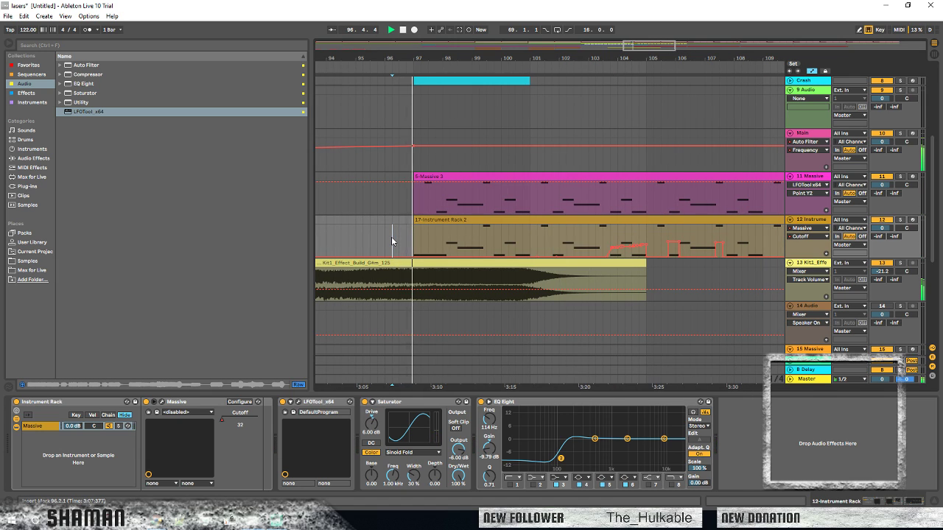
Start the 5-Massive 3 clip with a one-bar D2 note, deleting the D3 and D2 notes that follow within its first bar
double_click(425, 180)
key(space)
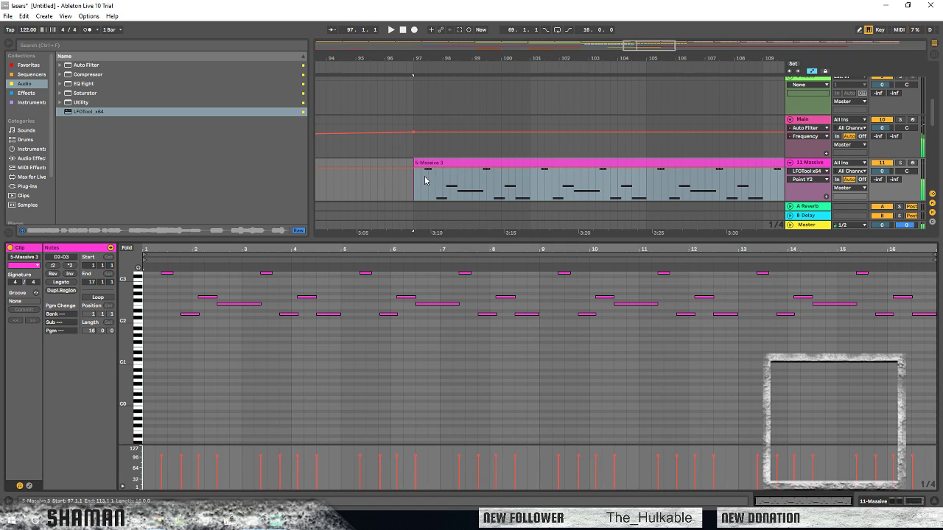
double_click(149, 312)
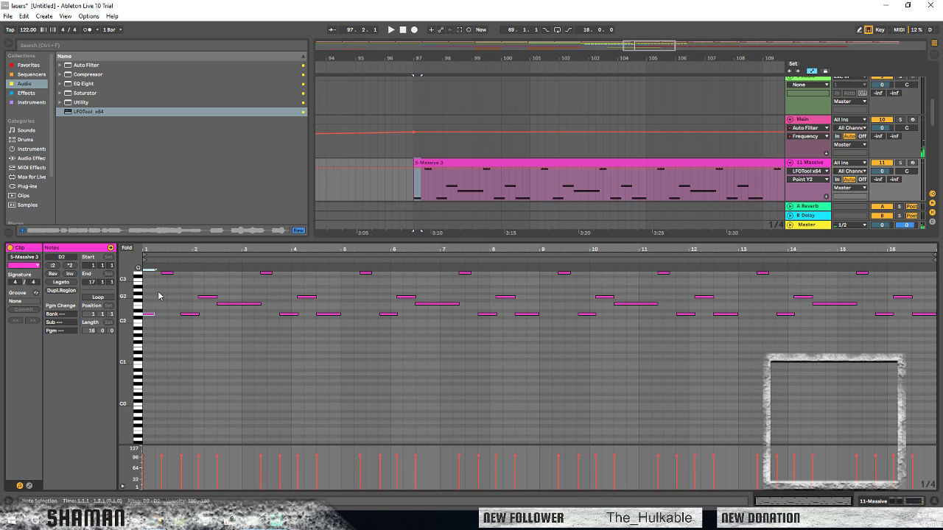
drag(174, 287, 160, 270)
key(Delete)
mouse_move(185, 330)
mouse_down()
mouse_move(175, 309)
mouse_move(183, 320)
mouse_up()
key(Delete)
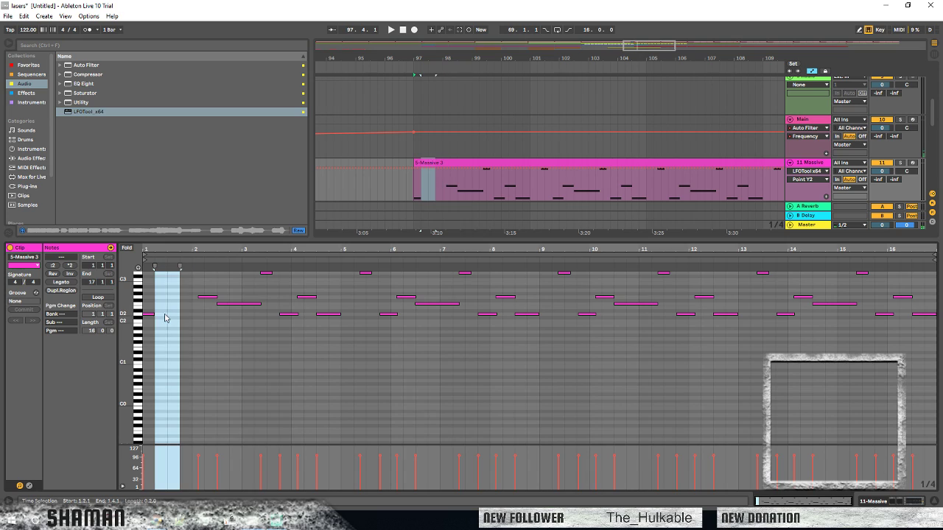
key(ctrl+z)
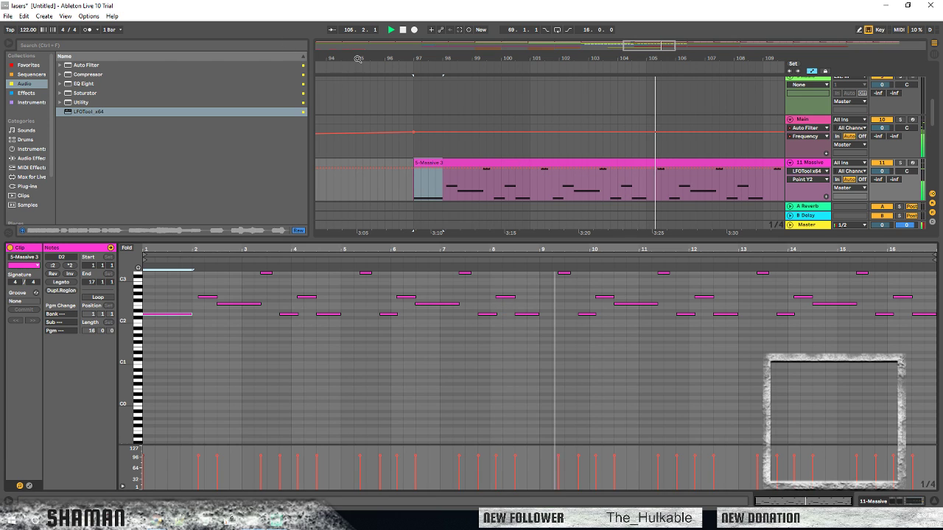
Save the Live Set and enlarge the arrangement area to follow the playback of the Massive and Instrument Rack tracks
drag(359, 58, 366, 37)
key(ctrl+s)
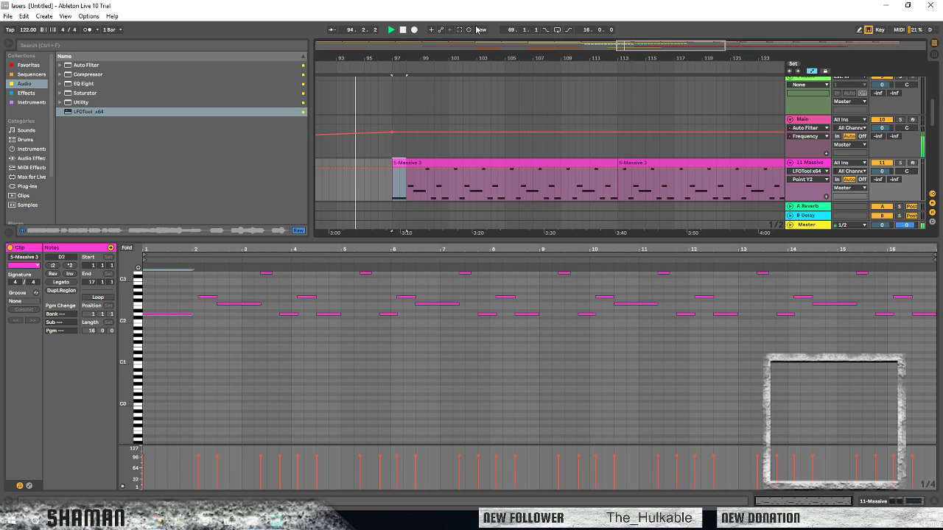
drag(541, 238, 530, 311)
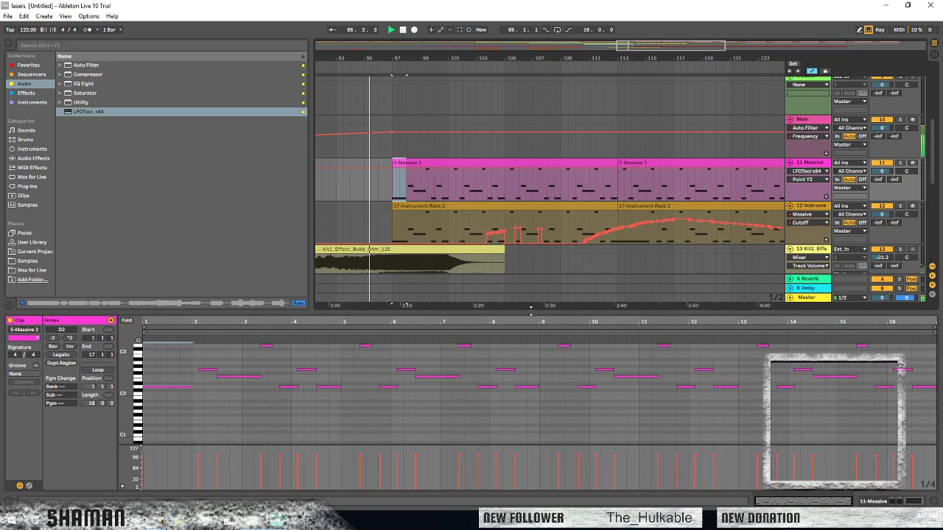
scroll(476, 248, down, 3)
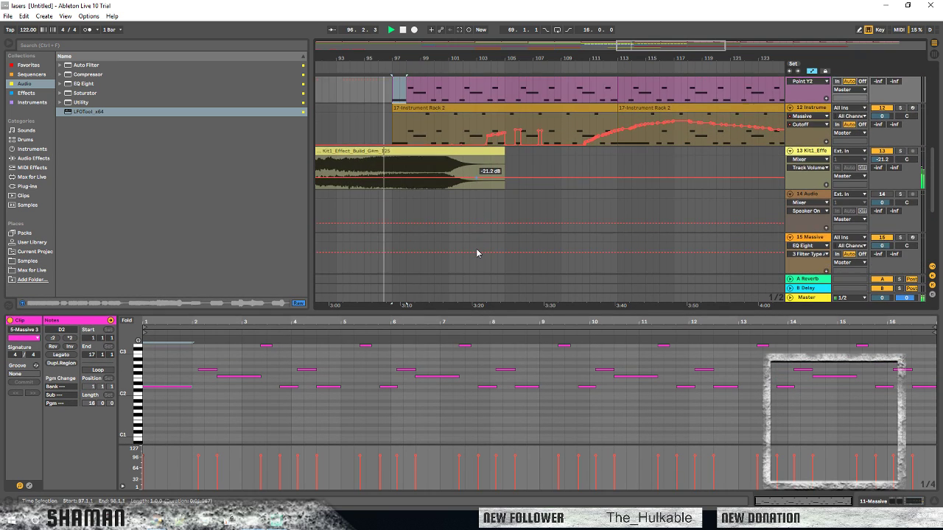
scroll(477, 253, up, 3)
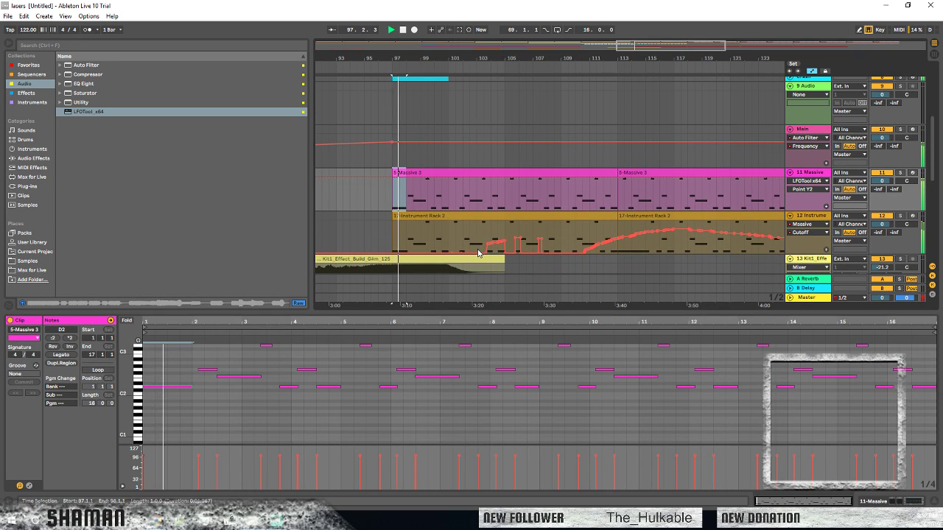
scroll(477, 253, down, 1)
scroll(478, 252, down, 1)
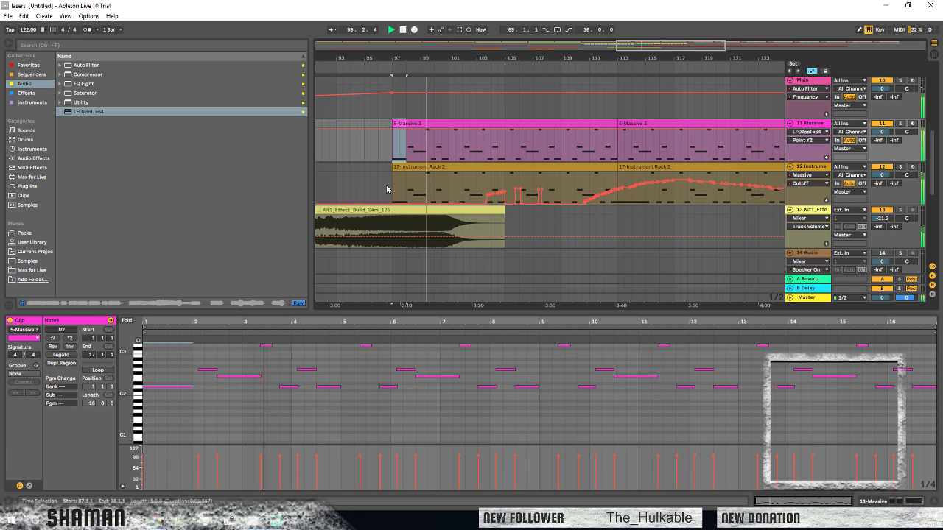
Delete the D3 note in bar 5 of both the 17-Instrument Rack 2 and 5-Massive 3 clips, and play from there
click(468, 122)
click(435, 178)
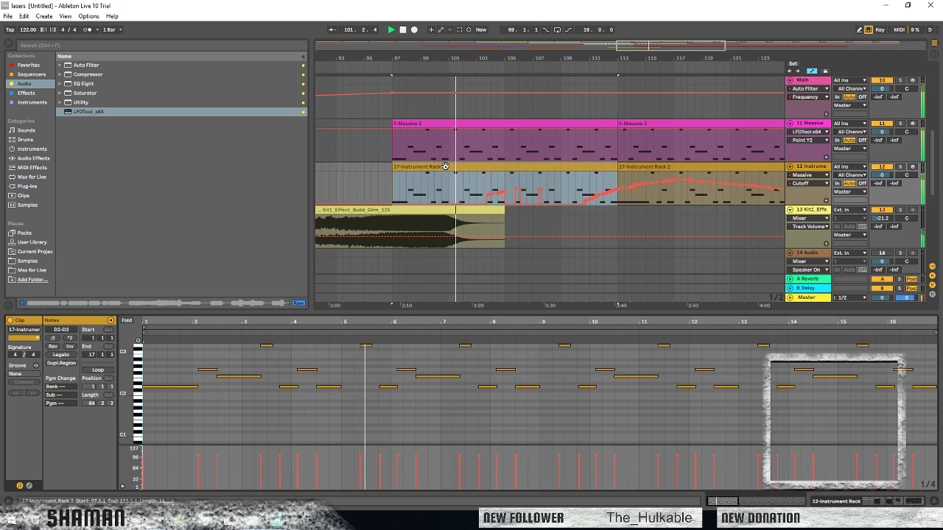
key(space)
drag(376, 350, 358, 343)
key(Delete)
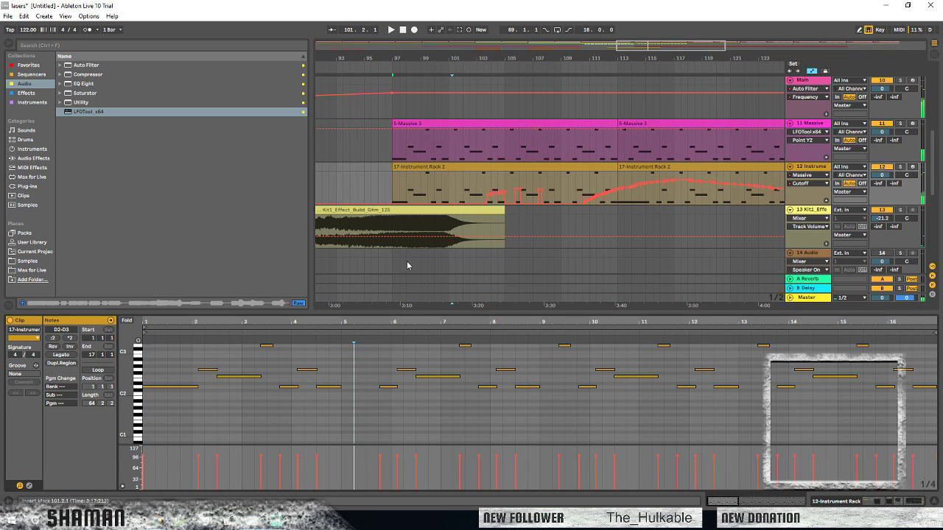
click(459, 121)
double_click(361, 344)
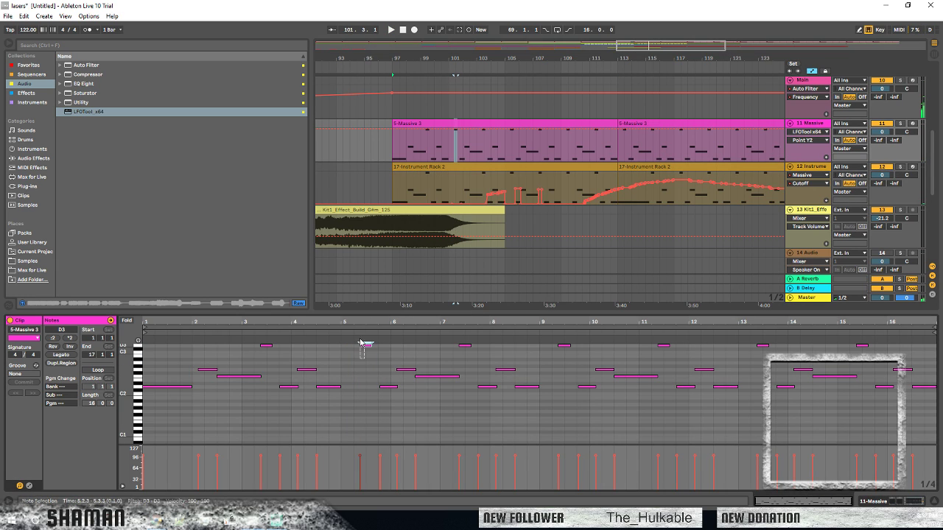
key(space)
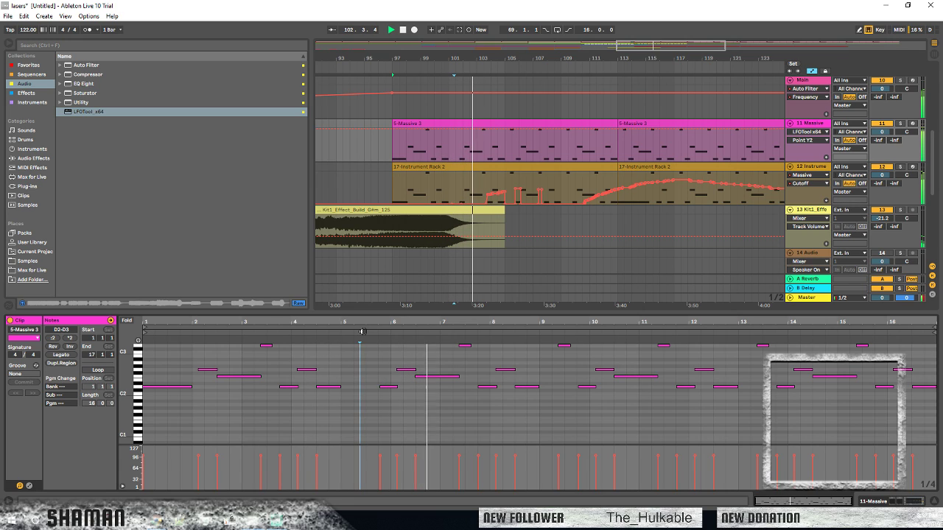
Raise the Instrument Rack's Cutoff automation to a flat level from 101.4.1 to partway through bar 103, and play it
drag(478, 57, 476, 80)
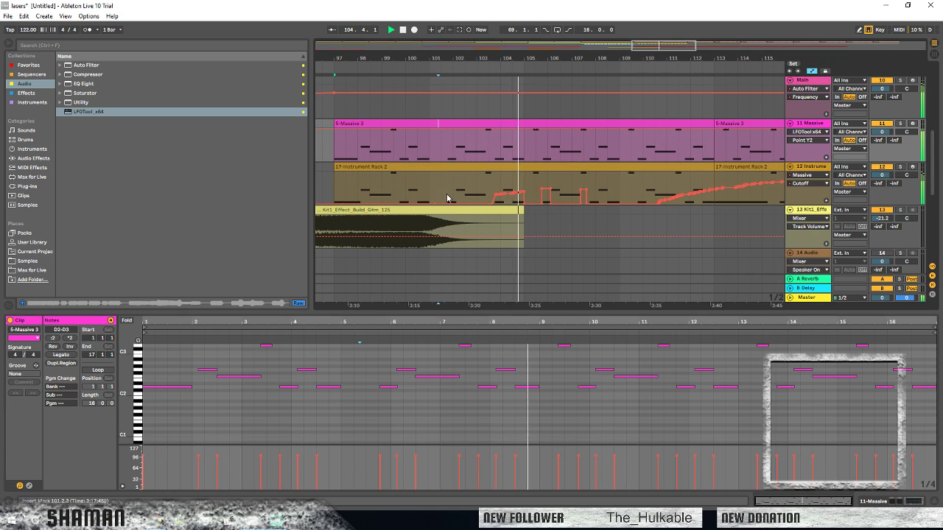
key(space)
drag(447, 197, 475, 199)
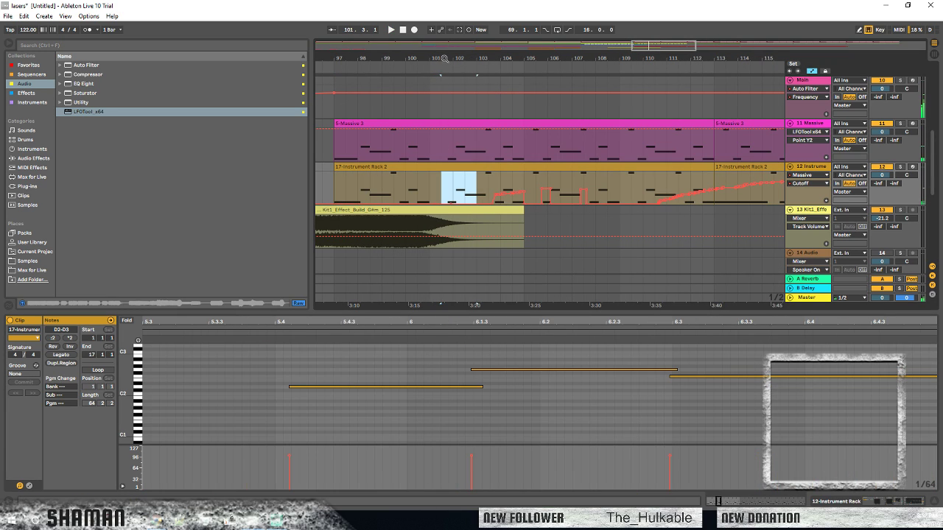
mouse_move(444, 57)
mouse_down()
mouse_move(452, 184)
mouse_move(621, 186)
mouse_up()
click(454, 185)
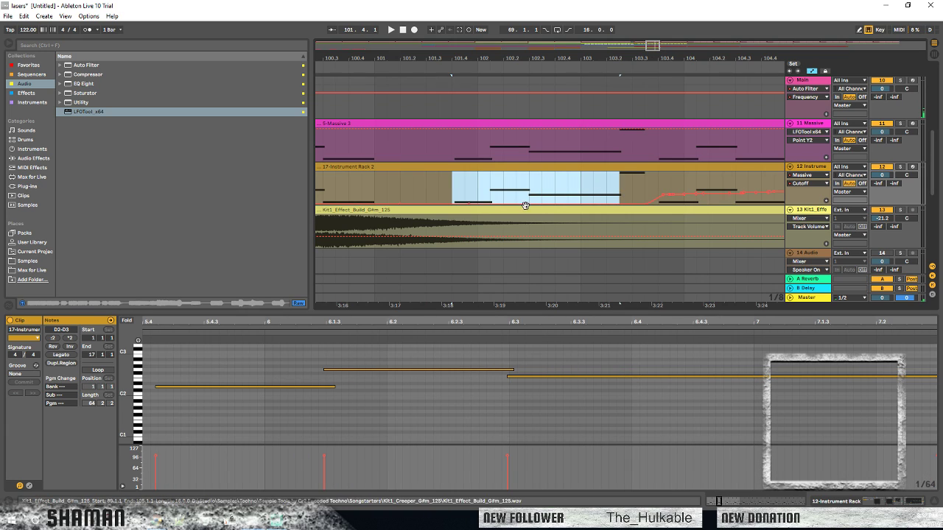
mouse_move(469, 179)
mouse_down()
mouse_move(458, 184)
mouse_move(470, 186)
mouse_up()
key(space)
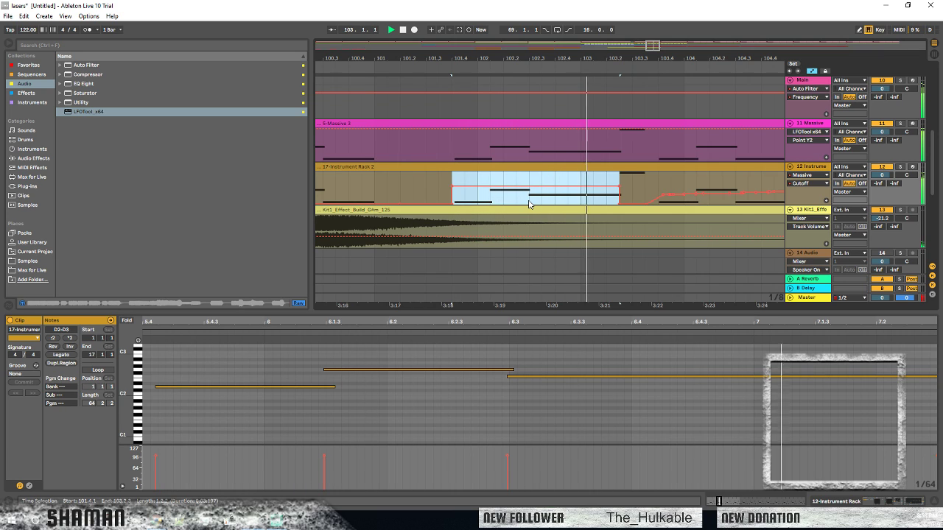
Drop the Cutoff automation to its minimum from 102.3.1 into bar 103, and play from about bar 96
drag(529, 205, 610, 201)
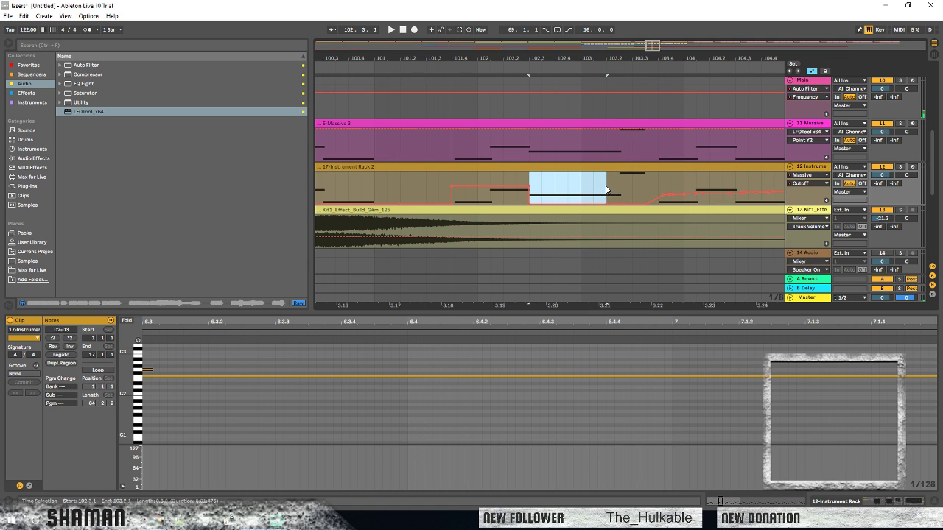
key(space)
key(space)
drag(411, 57, 539, 16)
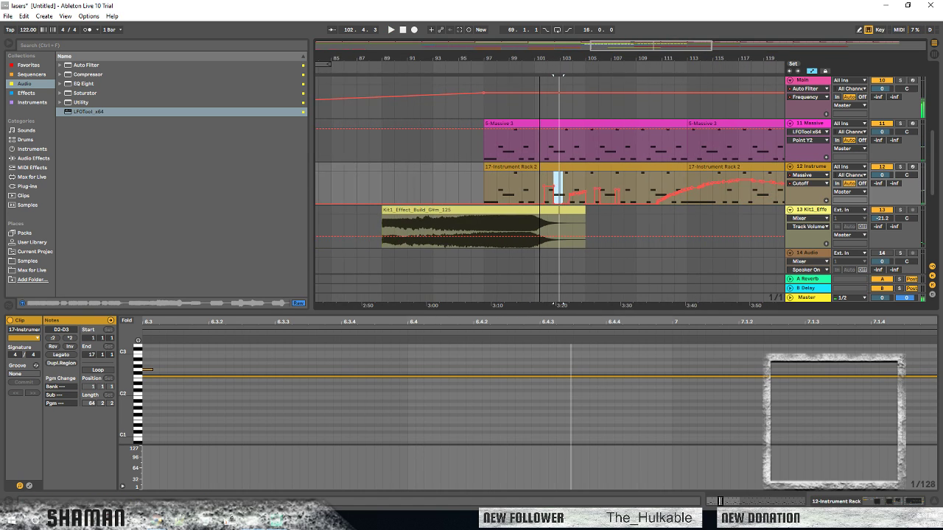
click(468, 160)
click(467, 158)
key(space)
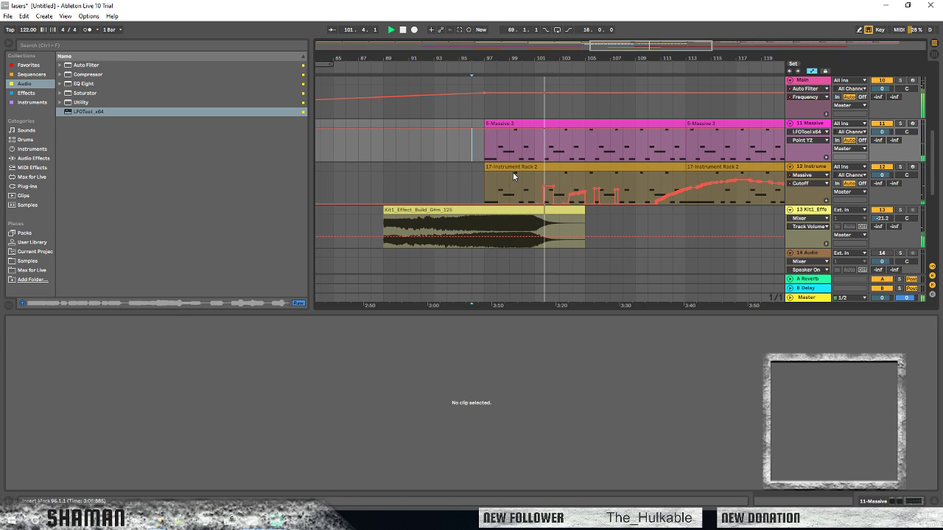
Replace the Cutoff automation ramp between 103.4.1 and 105.1.1 with a slightly raised flat level, and play it
drag(563, 56, 544, 103)
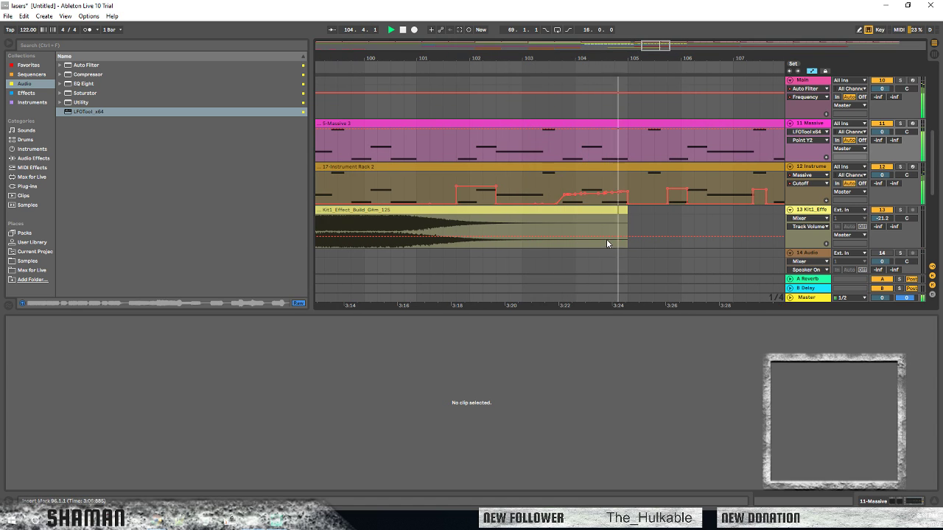
key(space)
drag(627, 200, 566, 197)
click(565, 198)
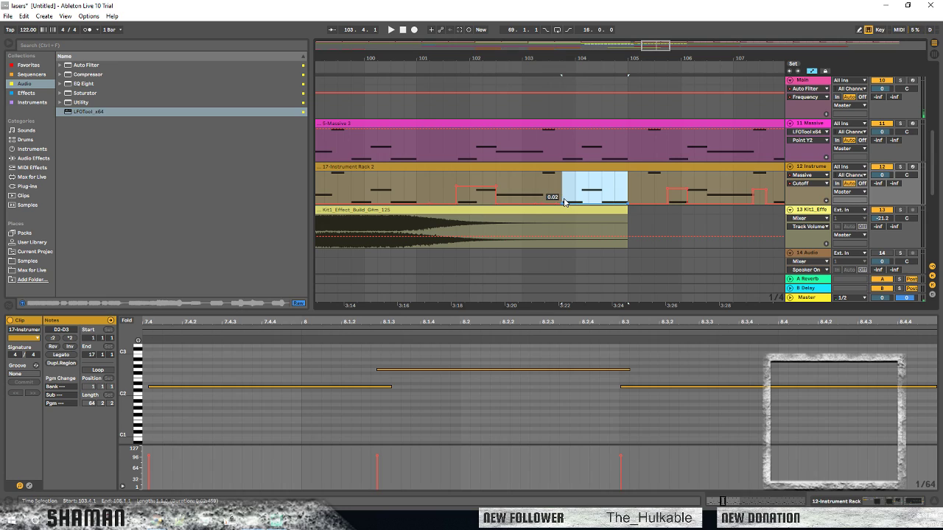
drag(574, 204, 573, 202)
key(space)
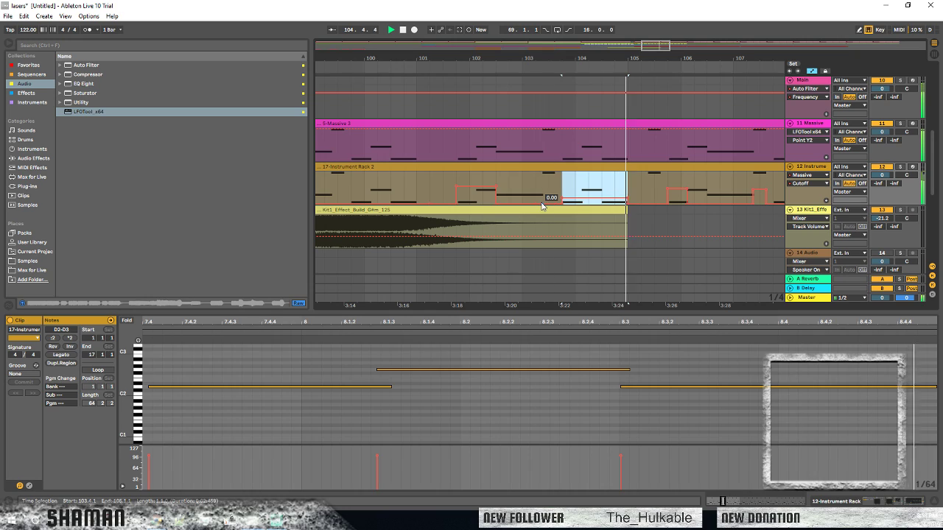
Raise the Cutoff automation to about 0.44 from 104.3.1 to 105.1.1, and play from about bar 96
click(602, 193)
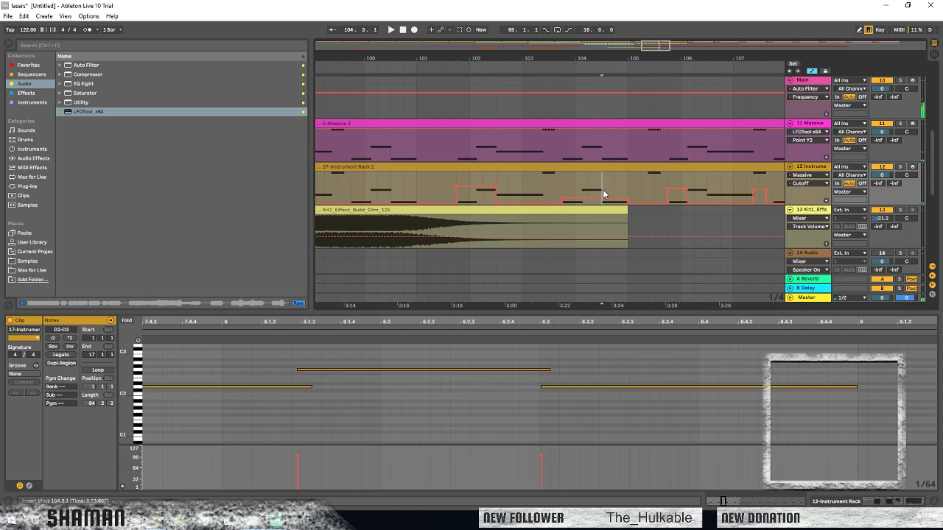
mouse_move(602, 193)
mouse_down()
mouse_move(625, 195)
mouse_move(613, 195)
mouse_up()
key(space)
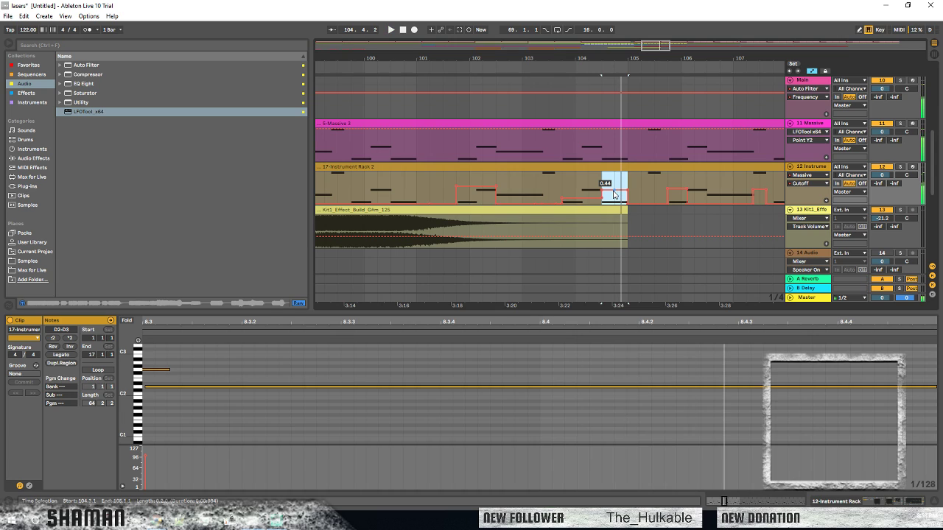
drag(366, 60, 453, 46)
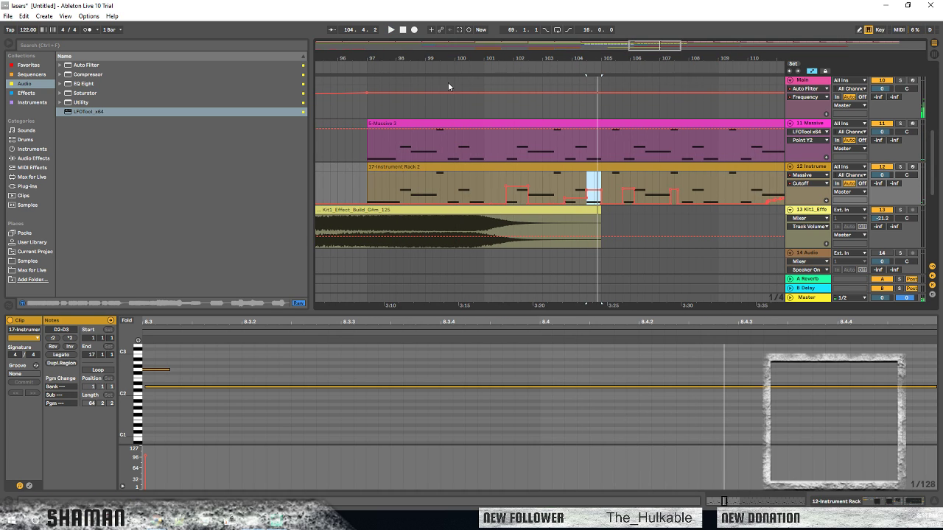
click(326, 151)
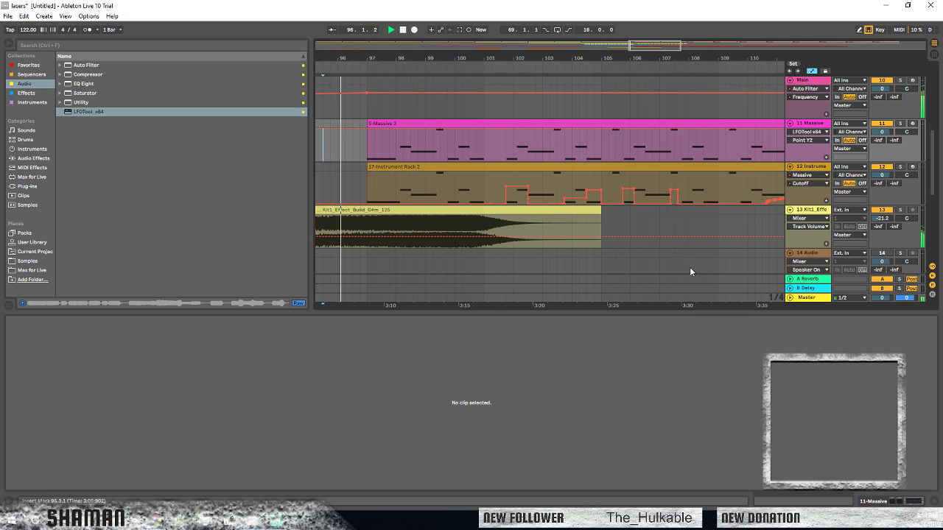
Raise the Instrument Rack's Cutoff automation to about 0.45 from 107.4.1 to about bar 109
click(558, 205)
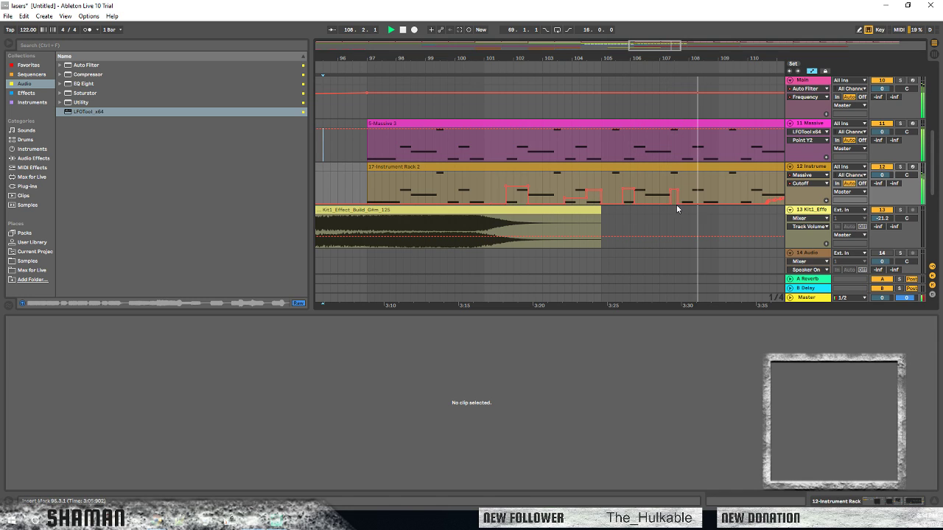
key(space)
drag(683, 197, 716, 188)
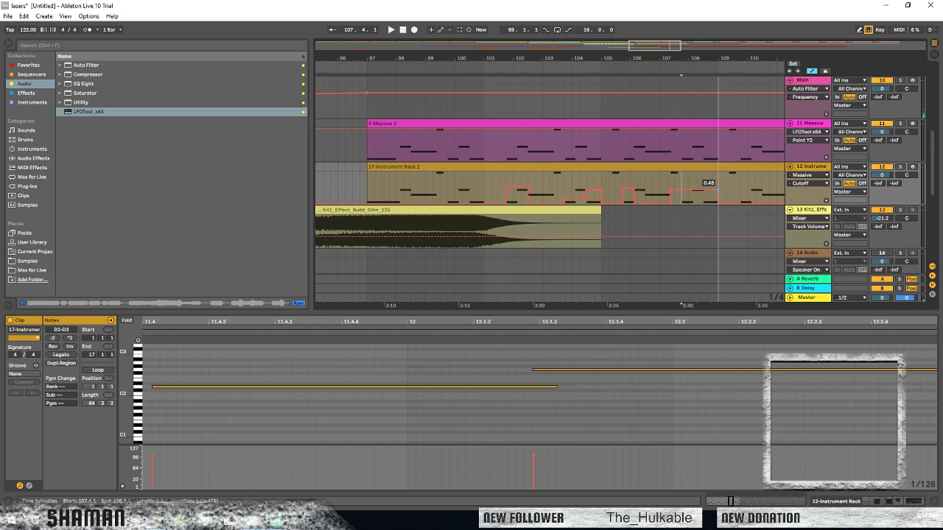
Play the extended Cutoff section, lower its automation to 0.00 from 108.3.1 to about bar 109, and play it again
key(space)
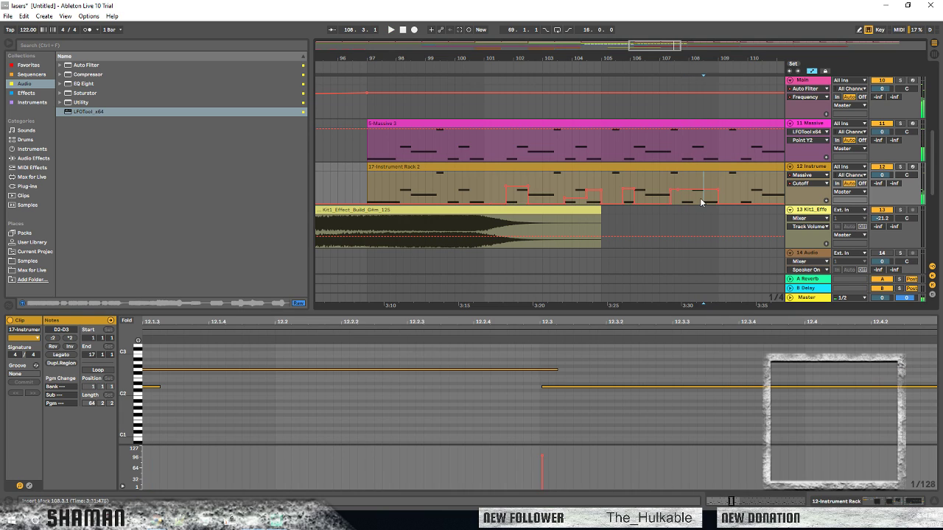
click(717, 202)
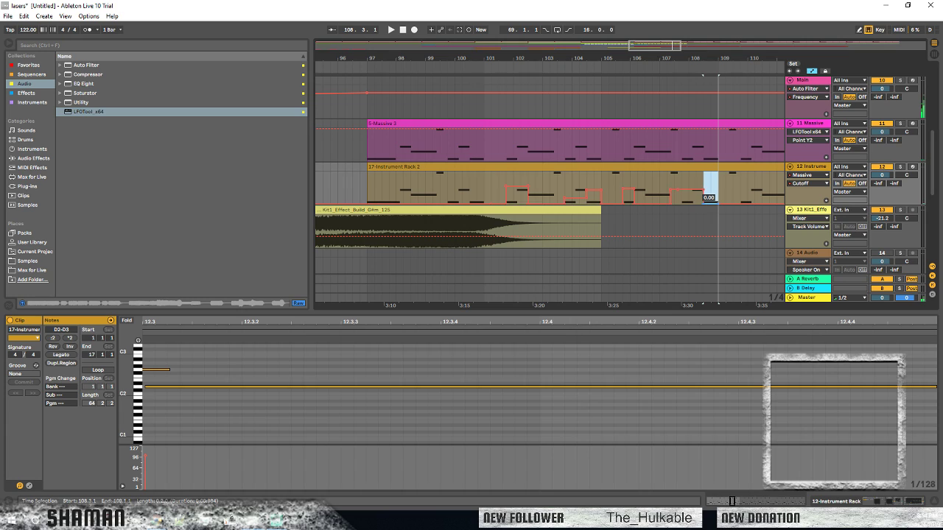
key(space)
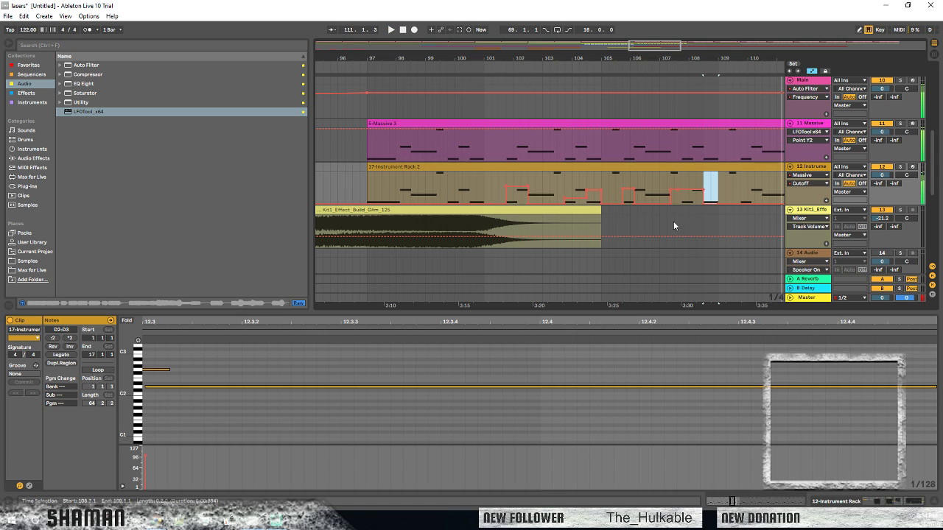
Save the set and play the arrangement from bar 1 to hear the vocal clips on track 18
drag(406, 56, 409, 43)
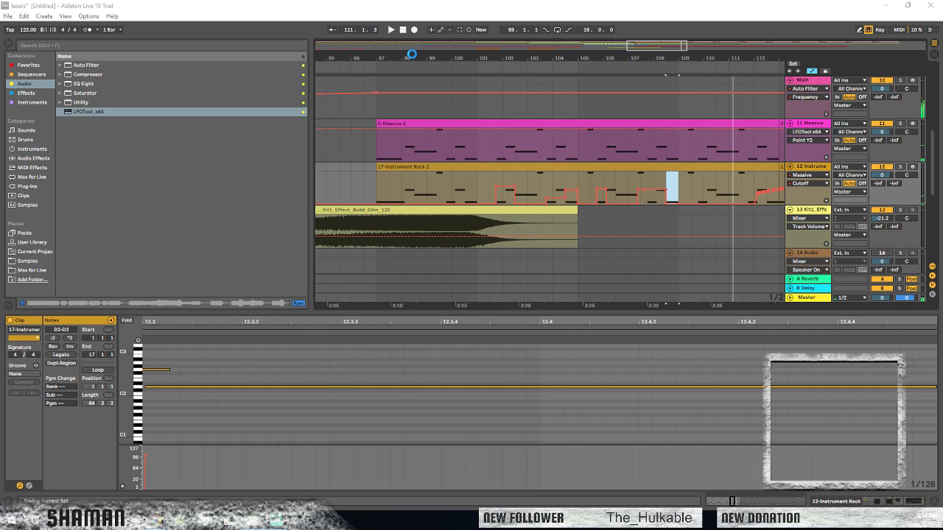
drag(466, 51, 403, 88)
click(357, 62)
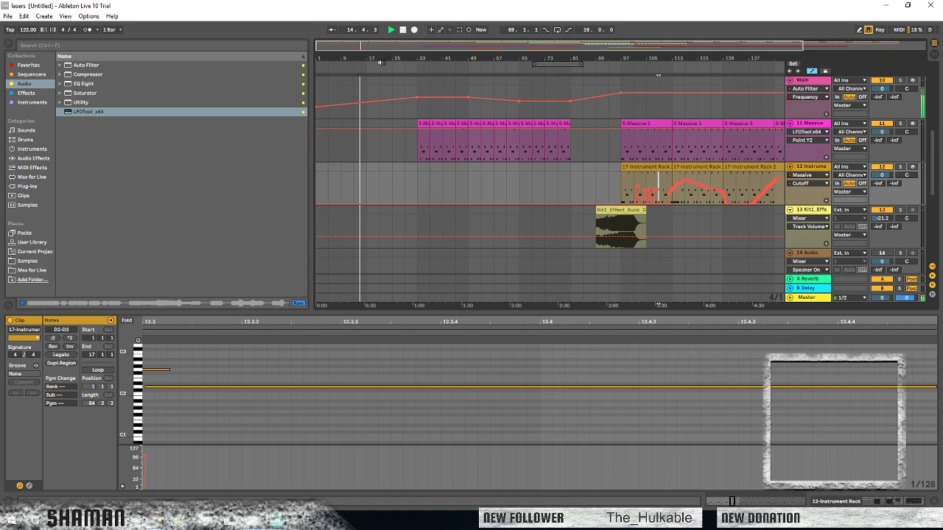
double_click(403, 30)
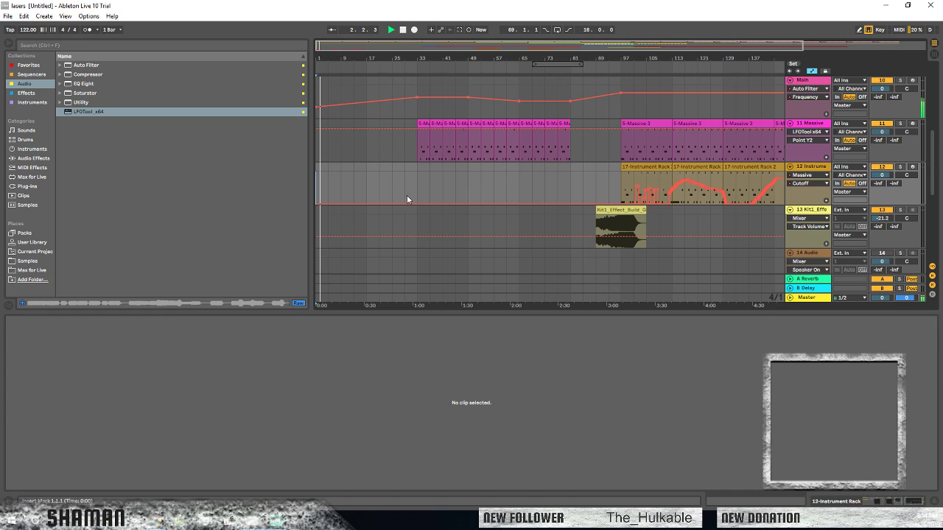
scroll(423, 213, down, 6)
scroll(421, 215, down, 1)
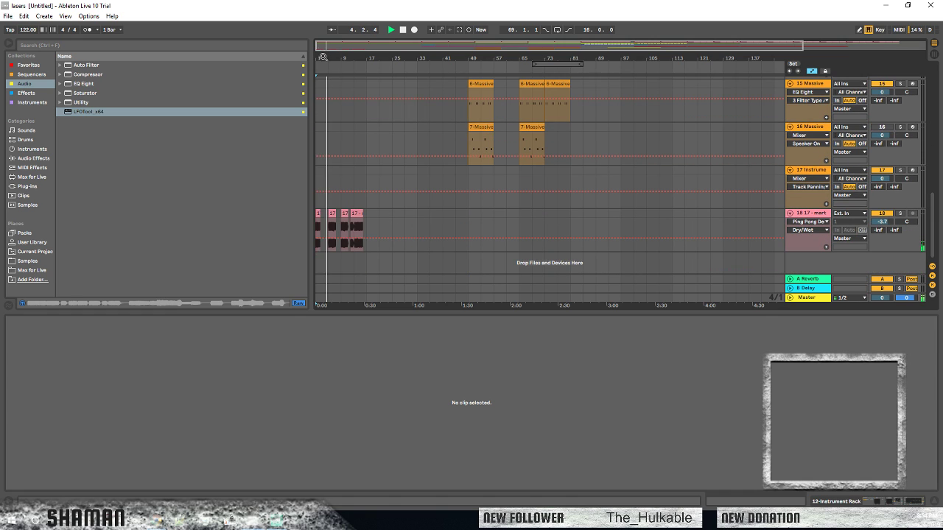
drag(324, 55, 325, 109)
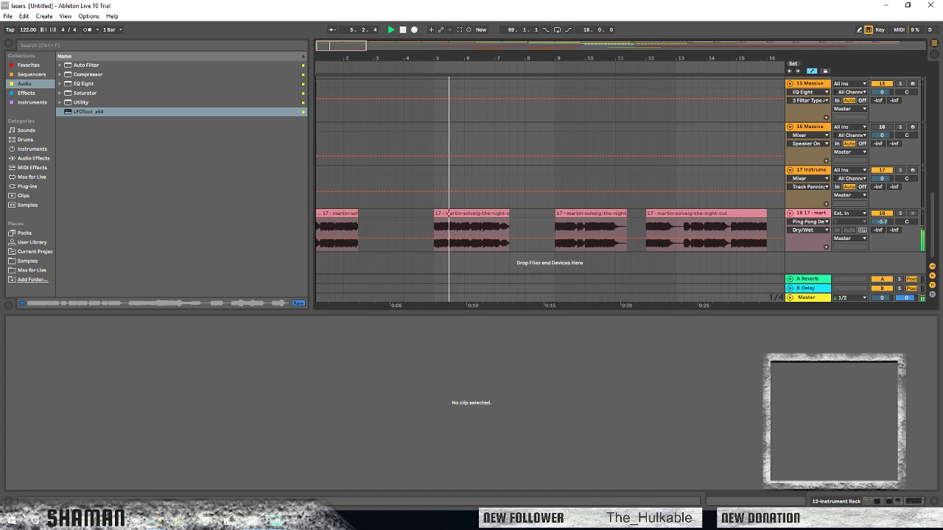
Preview the Dada Life, Laidback Luke, biggie_smalls and Matt nash acapellas (18, 19, 20 and 22) in the Samples folder
click(32, 262)
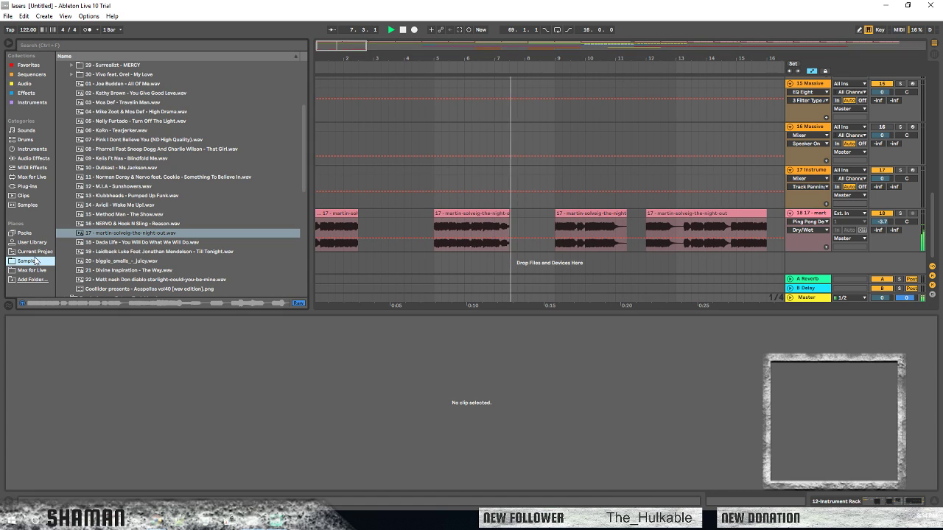
click(110, 242)
scroll(135, 255, down, 1)
click(145, 215)
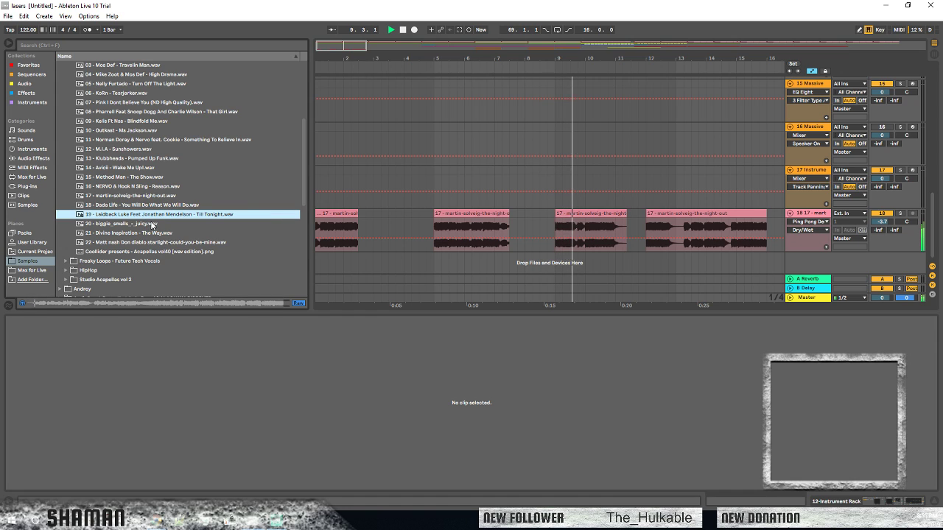
click(191, 225)
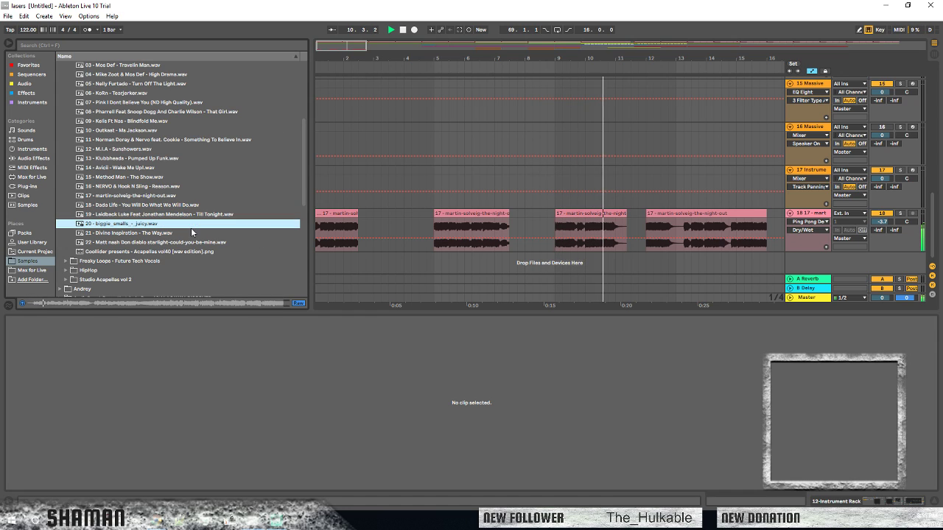
click(177, 243)
scroll(177, 247, down, 1)
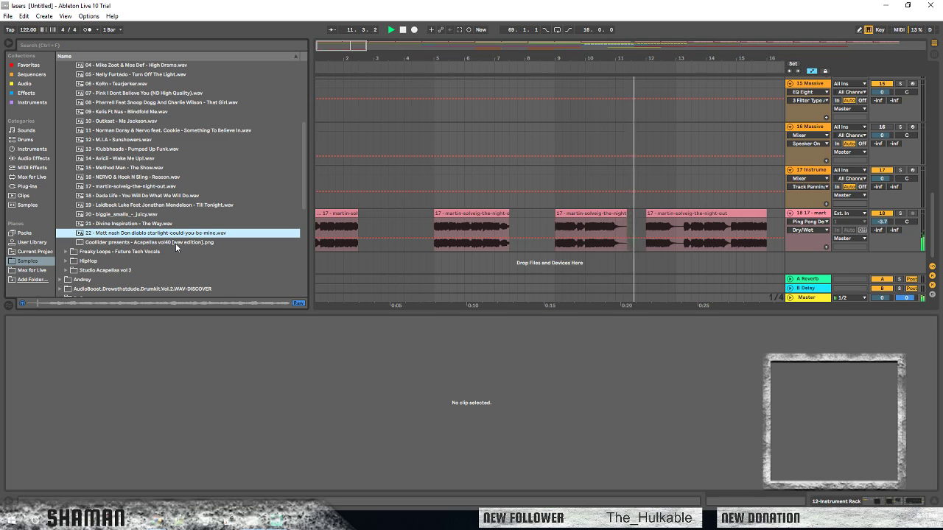
Preview the samples from Arp_e_174.wav through Bass_4_e_174.wav in the 23 - Alerion - The State folder
scroll(177, 248, up, 6)
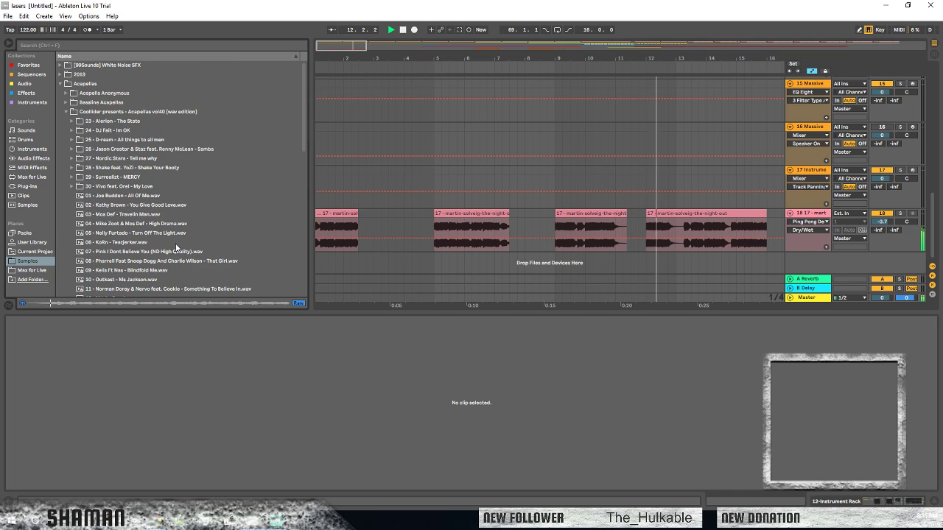
click(71, 121)
click(84, 130)
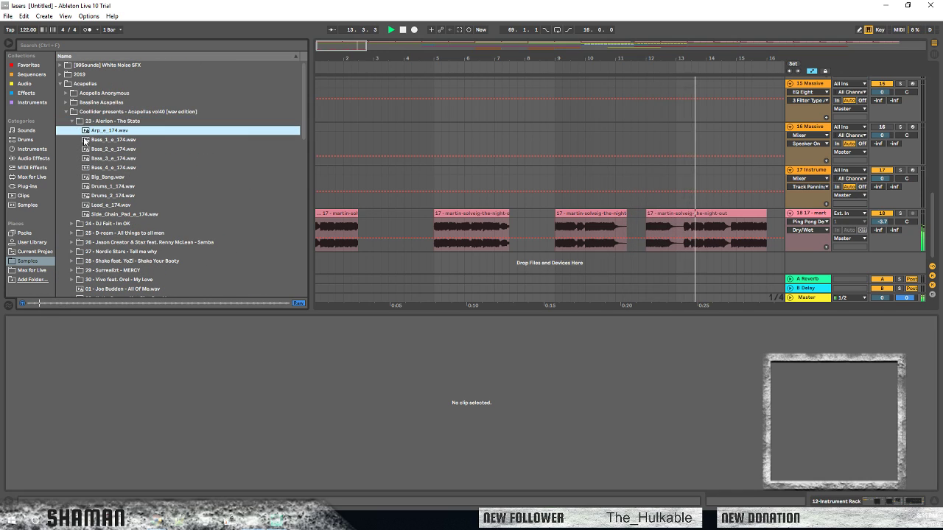
key(Down)
key(Down)
key(Down)
key(Down)
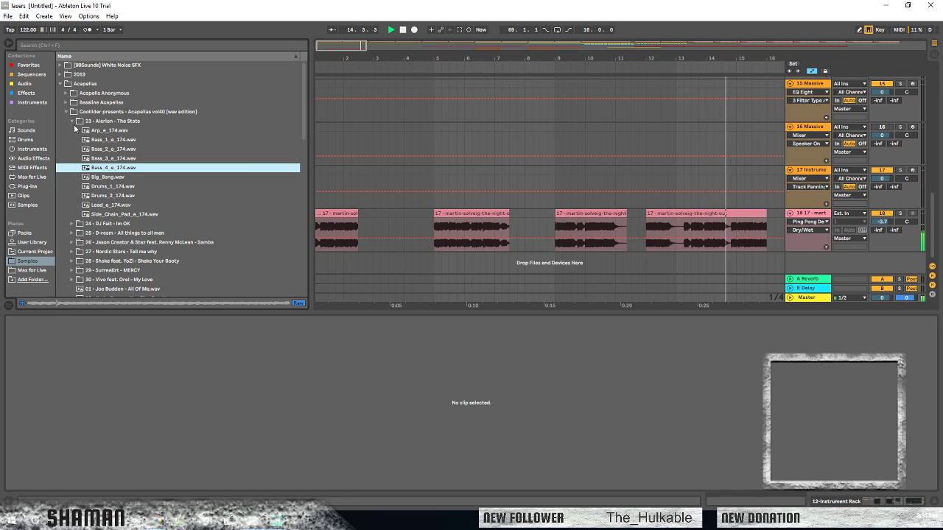
click(71, 121)
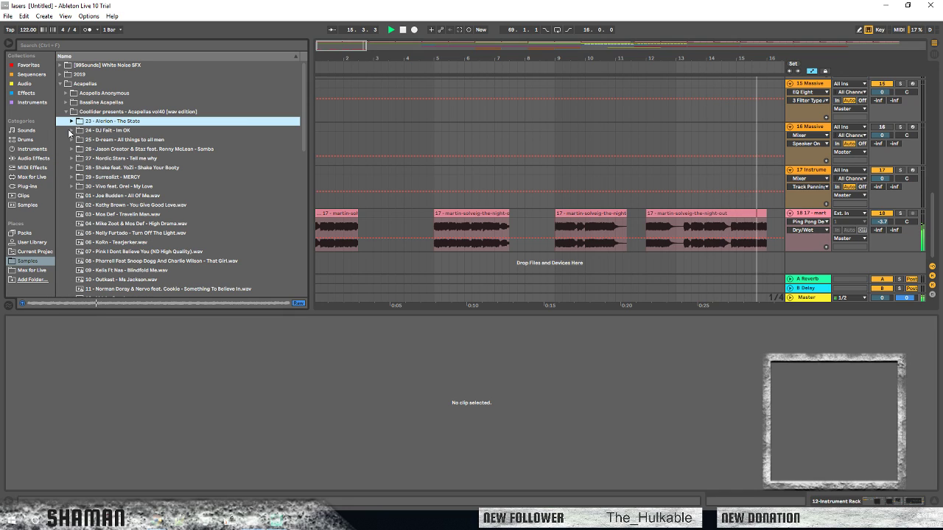
Preview the MIDI file and the 128 and 142 BPM vocals in the DJ Fait - I'm OK folder
click(71, 130)
click(79, 140)
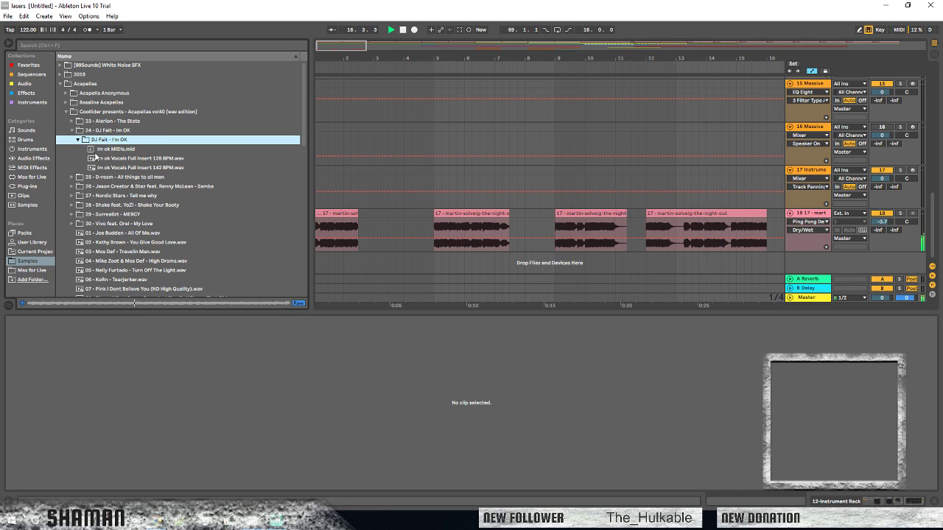
click(94, 151)
click(100, 160)
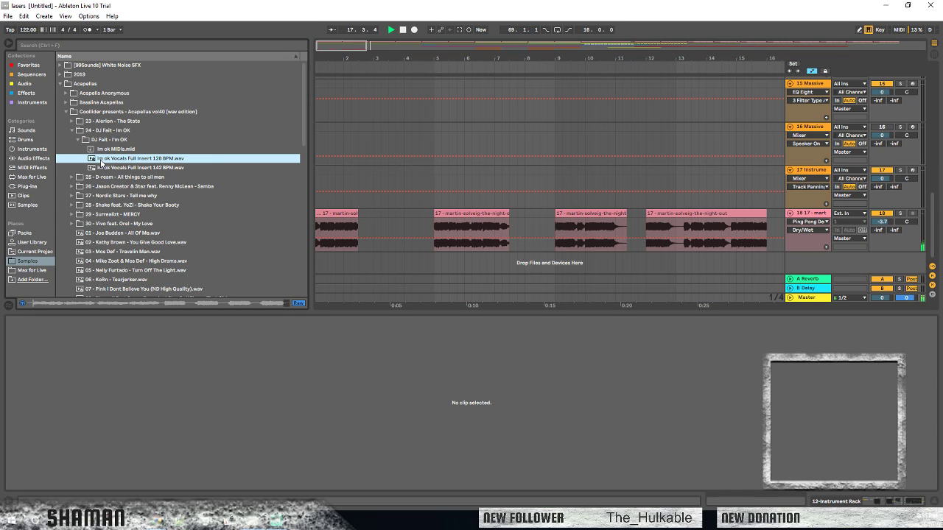
click(107, 168)
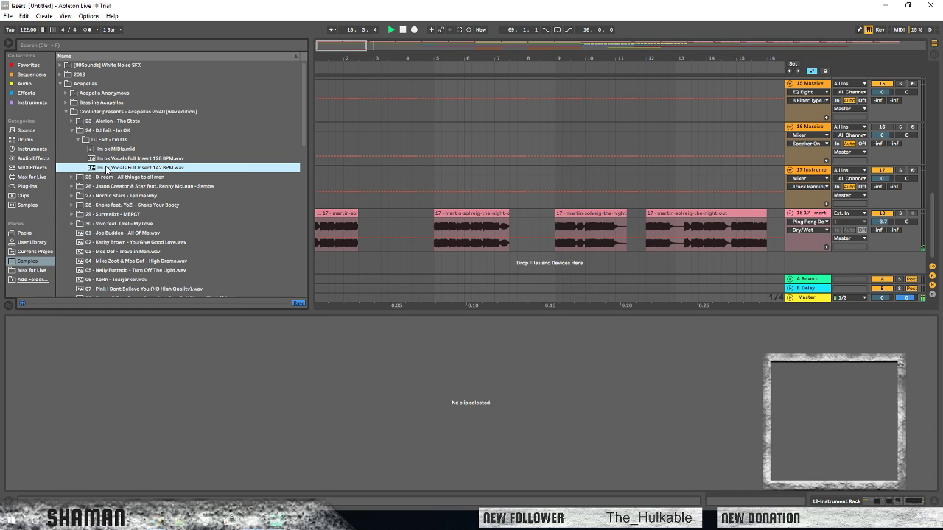
Preview bvsvs1.R.wav, bvsch1.wav and ch1vocoder.wav in the 25 - D-ream - All things to all men folder
click(71, 178)
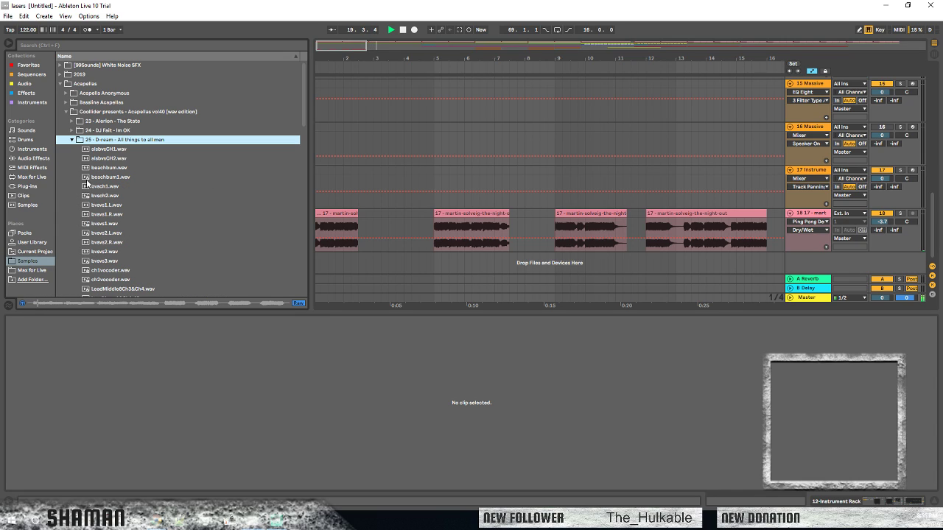
click(107, 214)
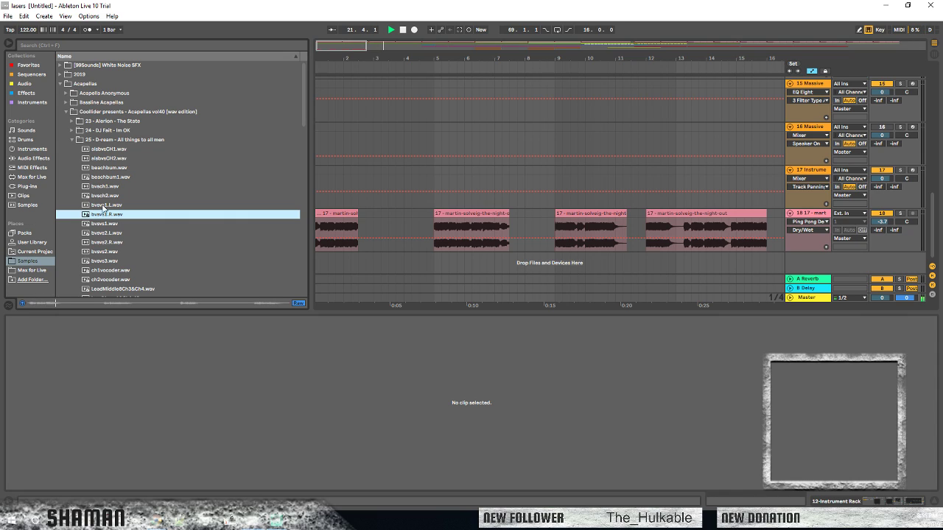
click(111, 190)
click(130, 269)
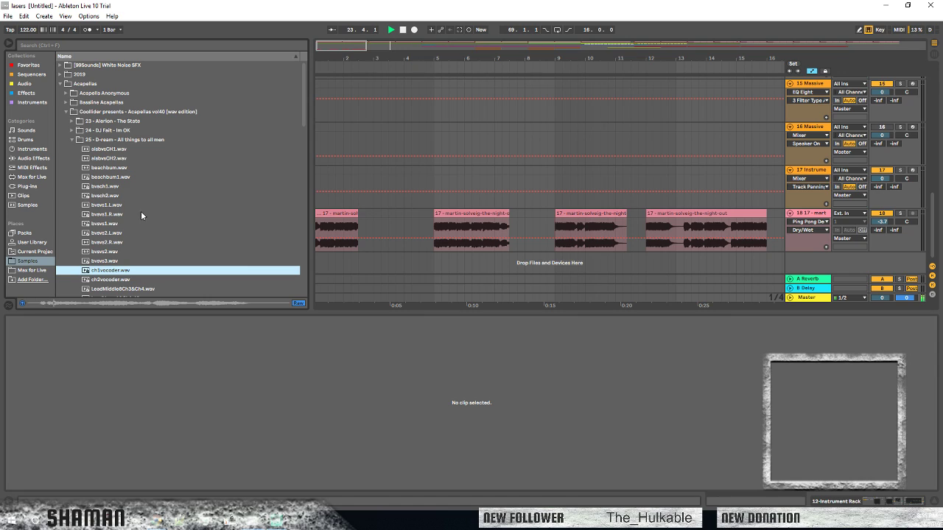
click(75, 139)
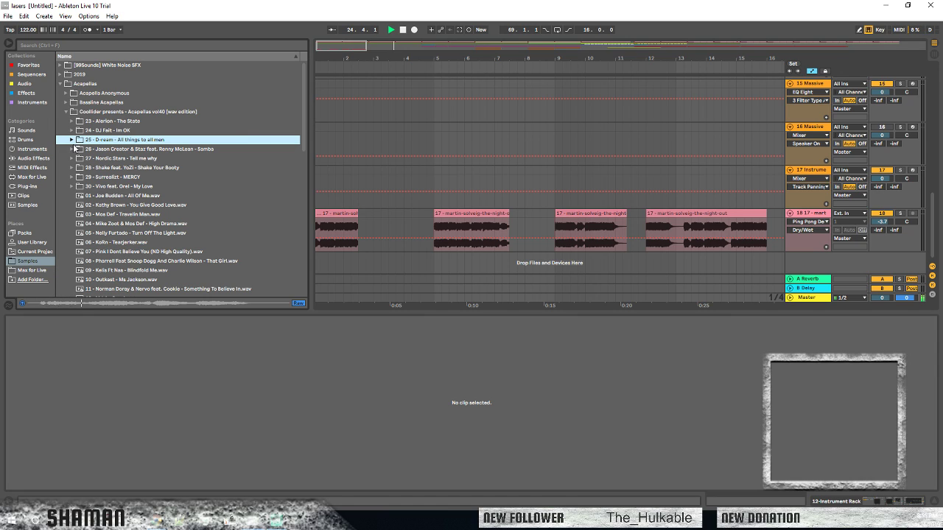
Preview the Samba acapella in folder 26 and Adds_A.wav in the Vox folder of 27 - Nordic Stars - Tell me why
click(73, 148)
click(78, 159)
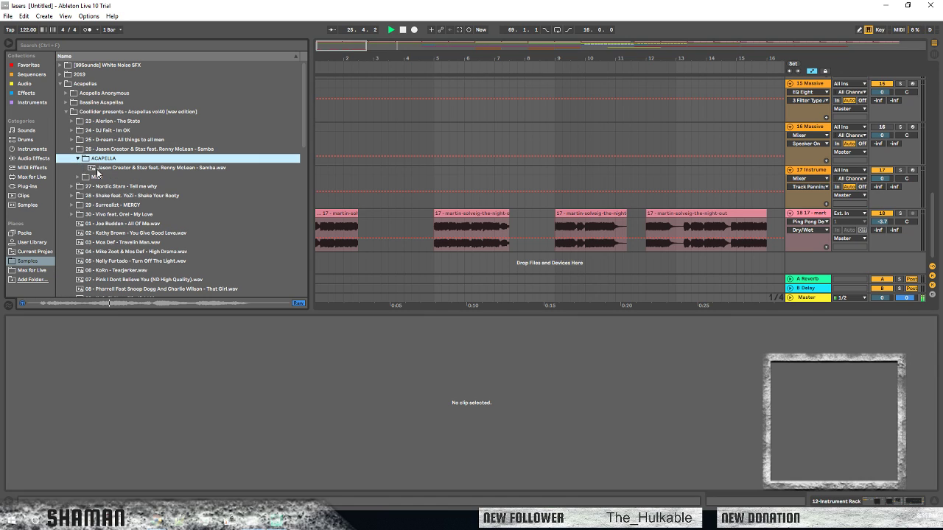
click(105, 169)
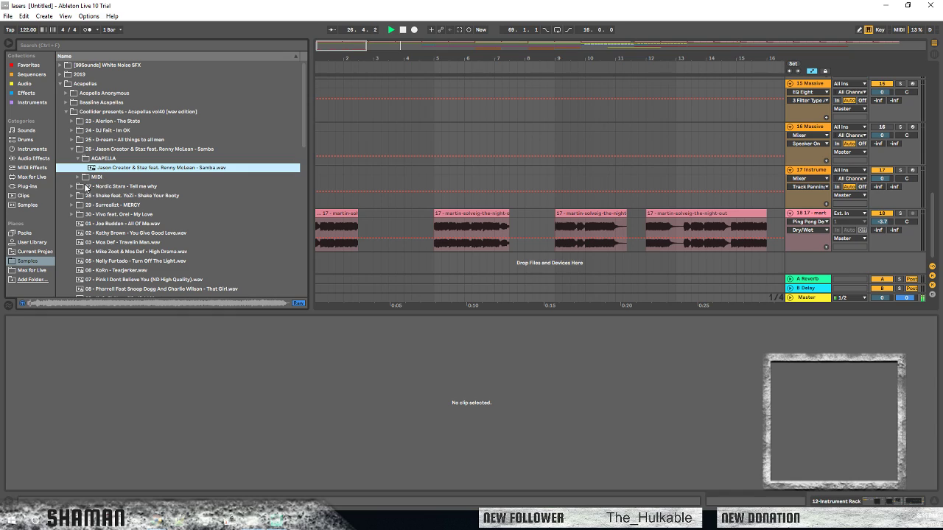
click(73, 188)
click(86, 168)
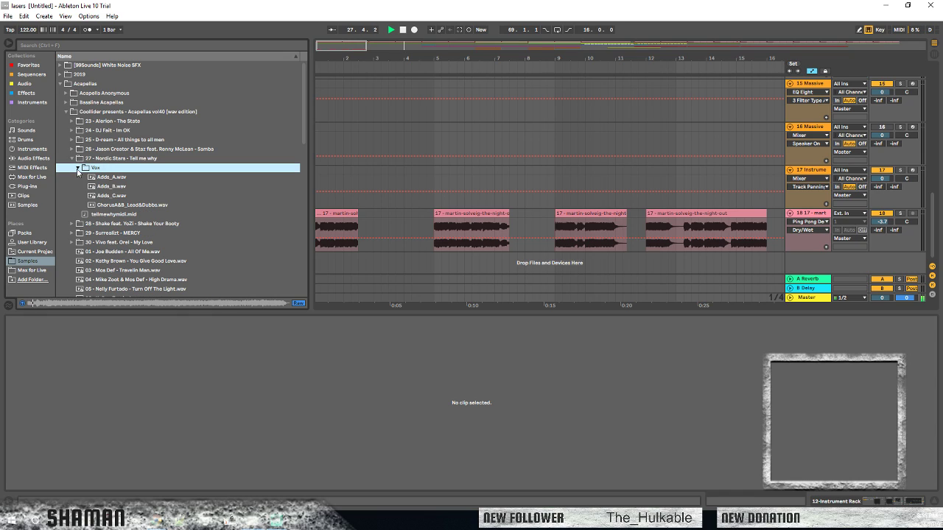
click(91, 177)
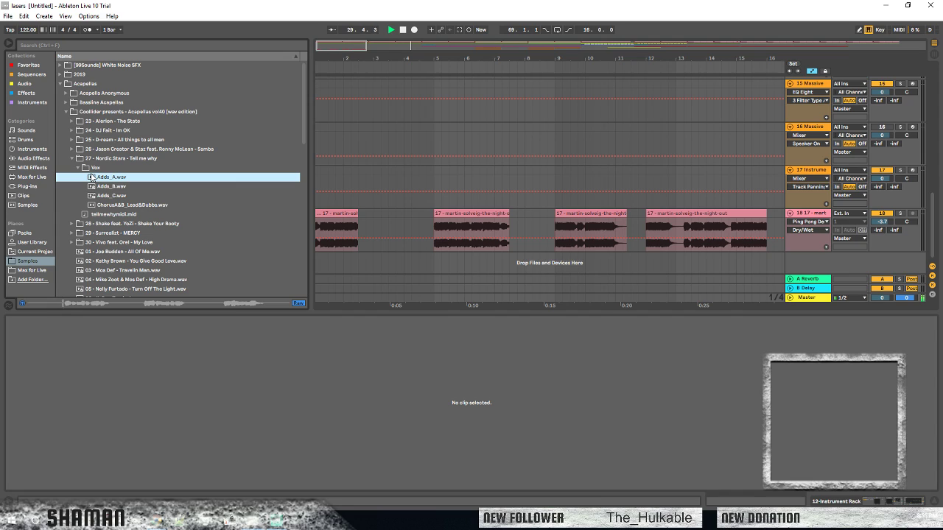
click(78, 168)
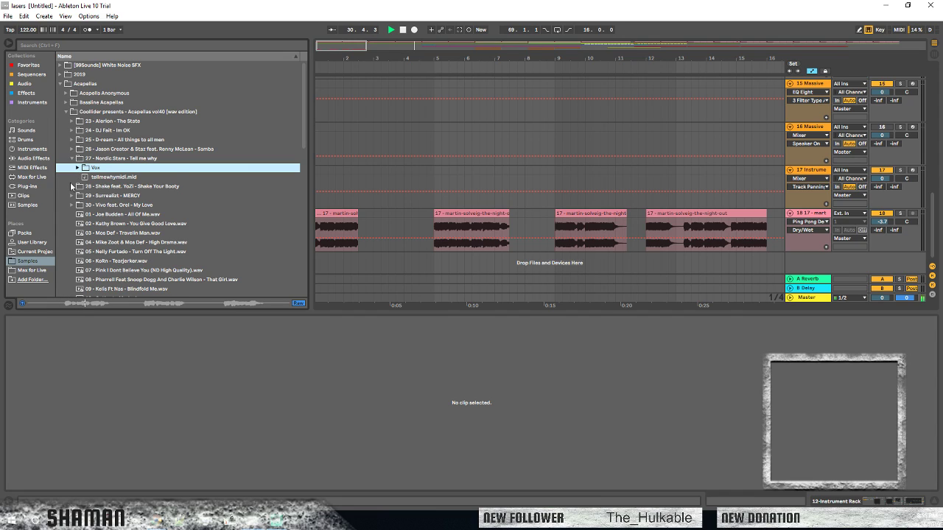
Preview Vox Dry.wav in folder 28 - Shake Your Booty, and MERCY 3.wav and MERCY 7.wav in folder 29 - Surrealizt
click(71, 187)
click(84, 186)
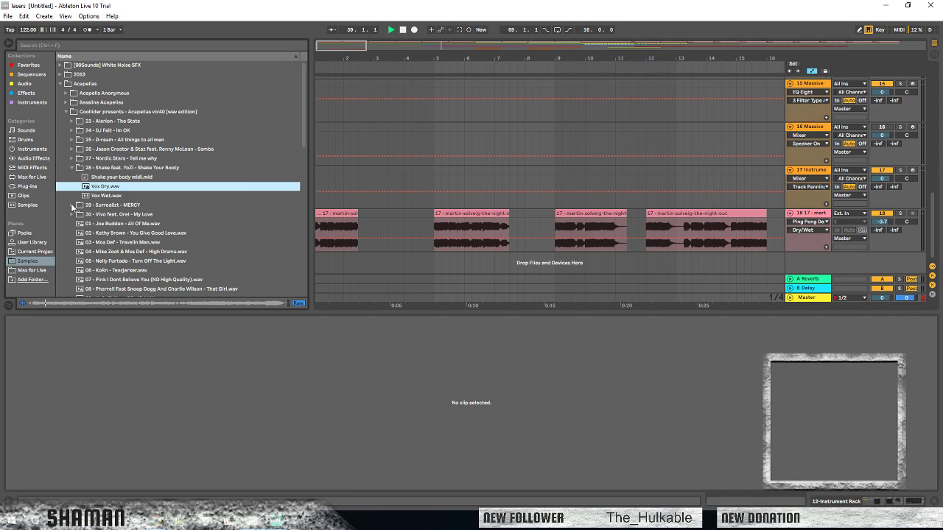
click(71, 168)
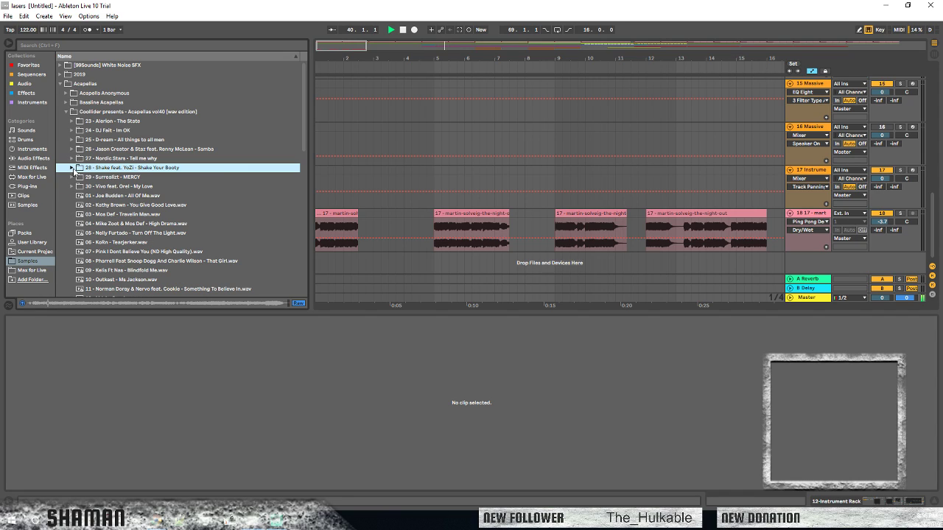
click(72, 177)
click(77, 187)
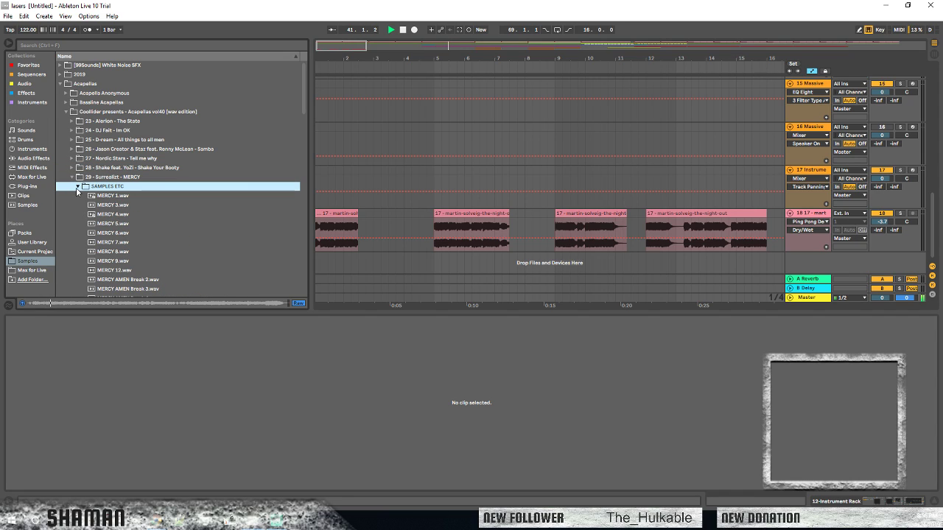
click(89, 206)
click(112, 242)
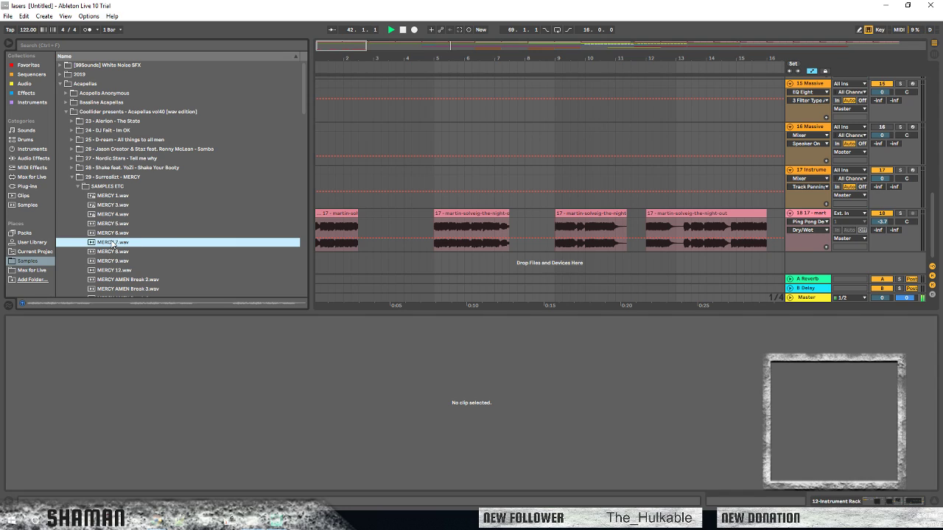
click(73, 178)
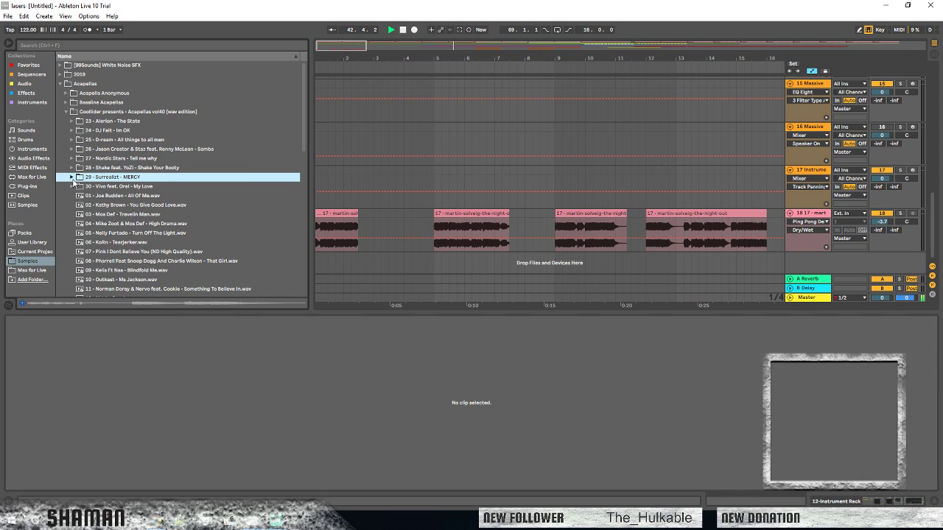
Preview the lead, both drum loops and the side-chain pad in 23 - Alerion - The State, and collapse the Coollider acapellas folder
click(73, 122)
click(106, 206)
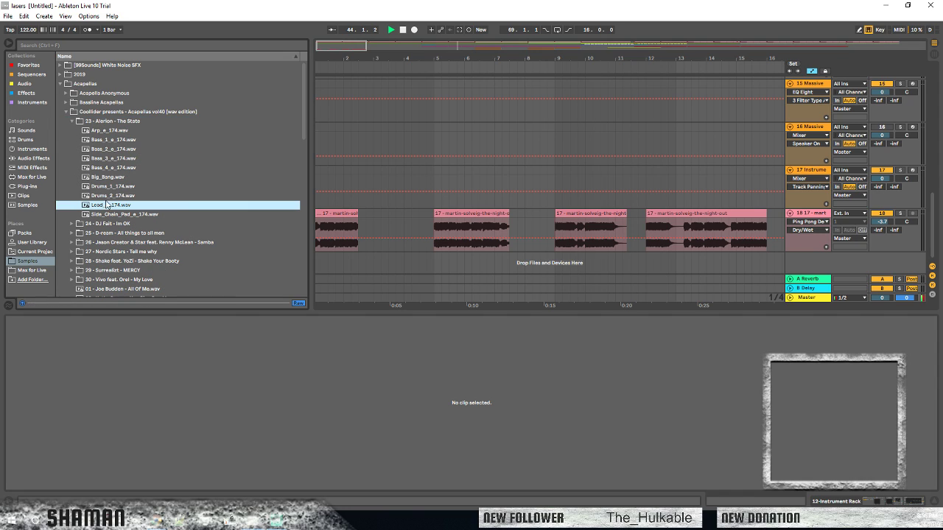
click(109, 197)
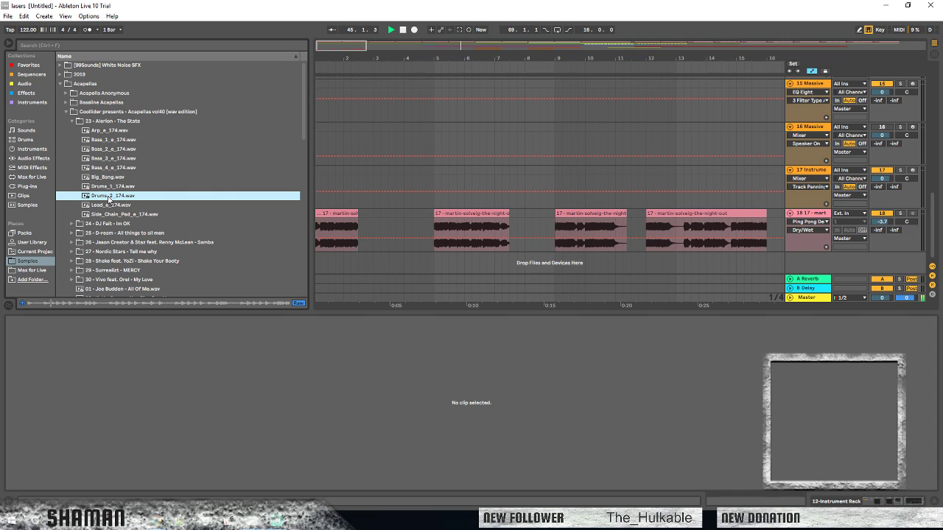
click(109, 189)
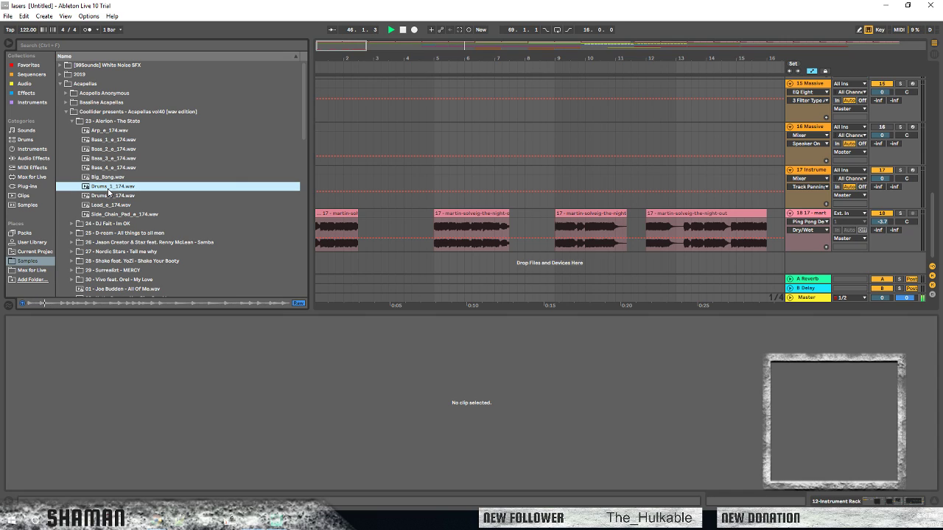
click(109, 215)
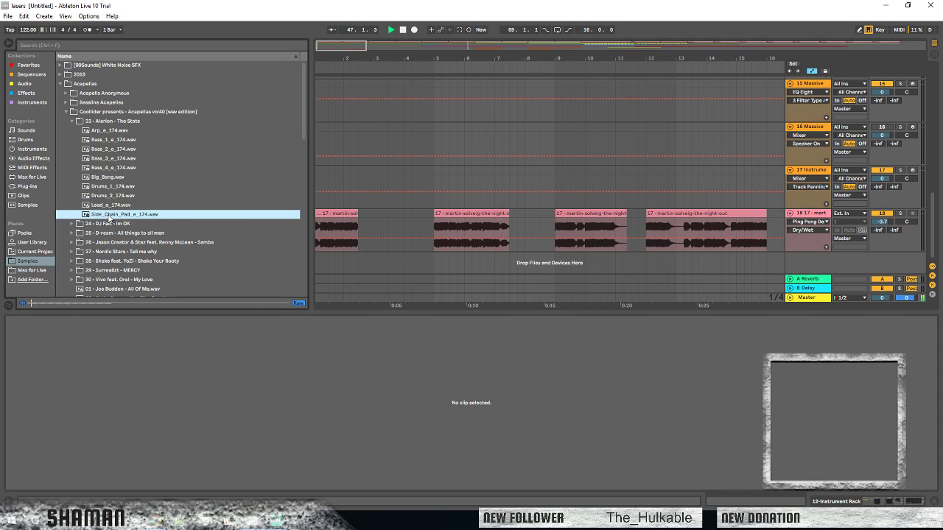
click(65, 112)
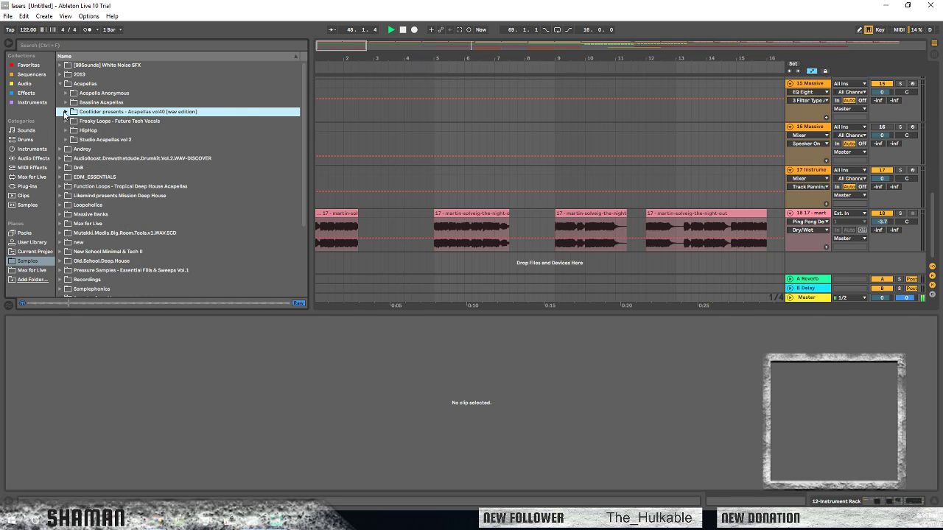
Collapse the Acapellas folder, set the Auto Filter frequency on vocal track 18 to about 551 Hz, and save the set
click(59, 84)
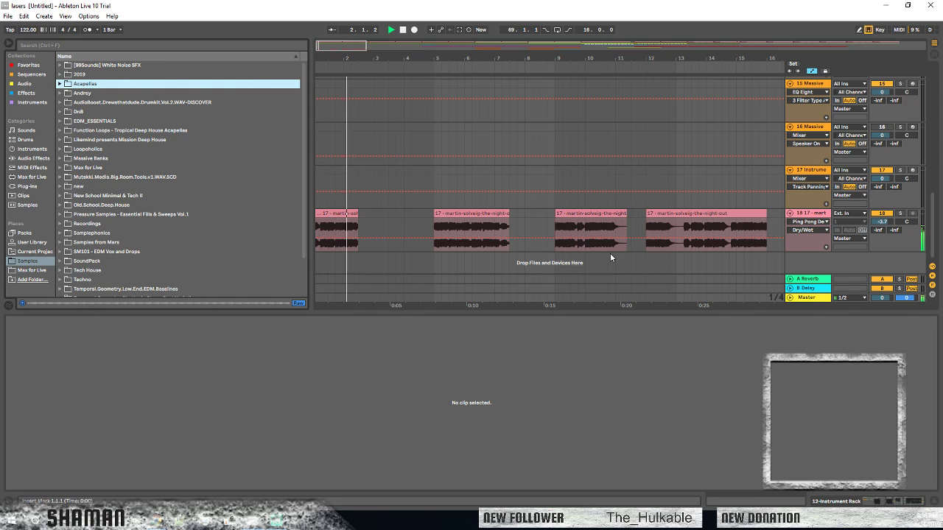
click(812, 214)
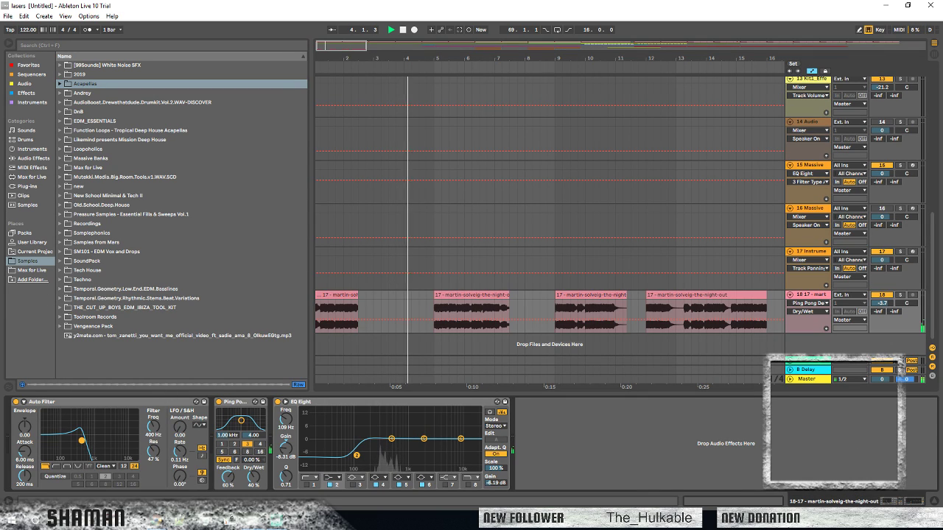
drag(82, 441, 86, 442)
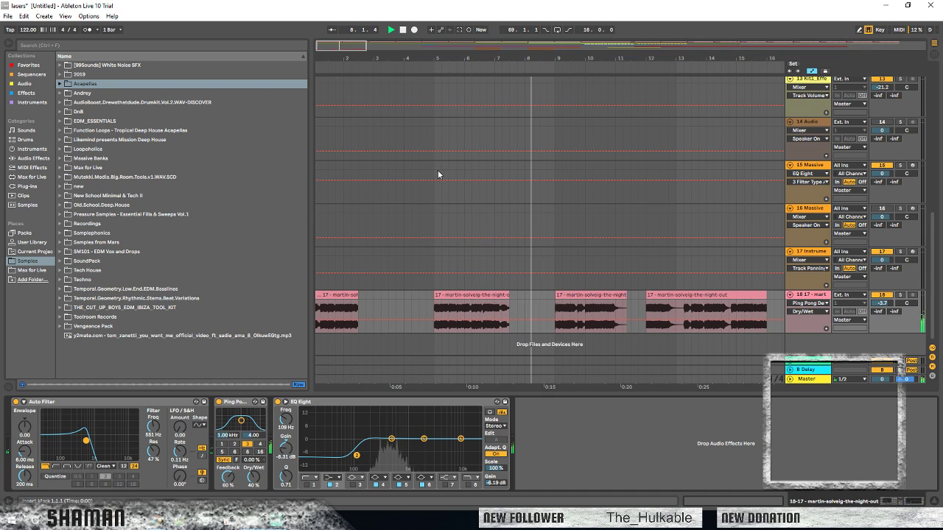
key(ctrl+s)
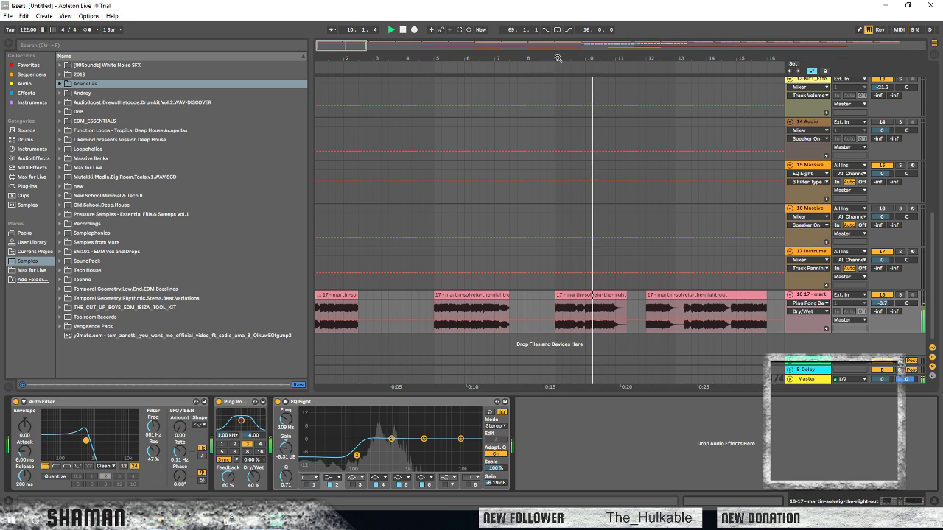
Move the 17 - martin-solveig-the-night-out clip at bar 9 a sixteenth earlier to 8.4.4 and play it
drag(558, 59, 546, 112)
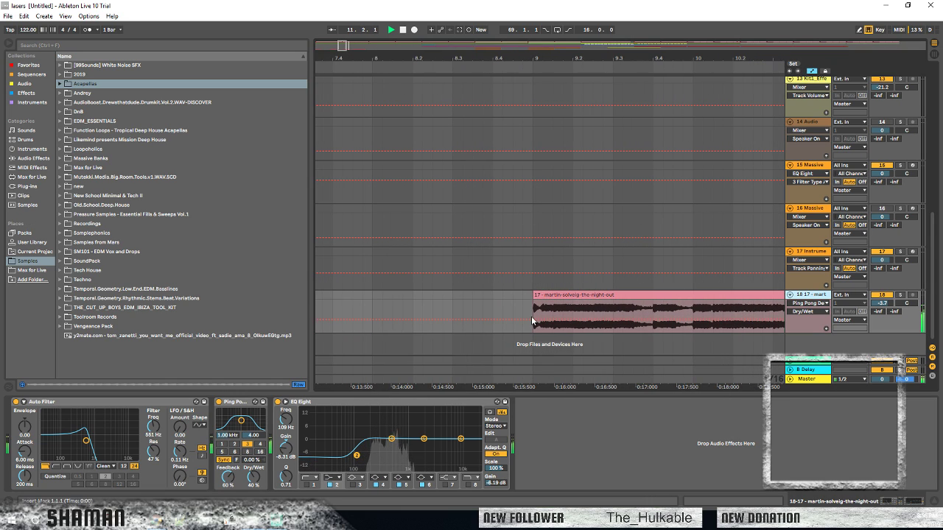
drag(539, 294, 537, 294)
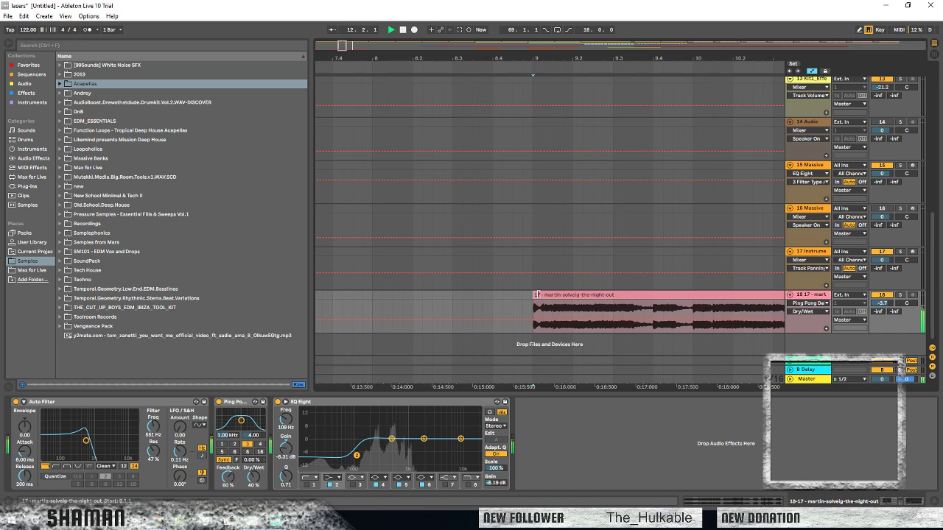
drag(545, 58, 545, 174)
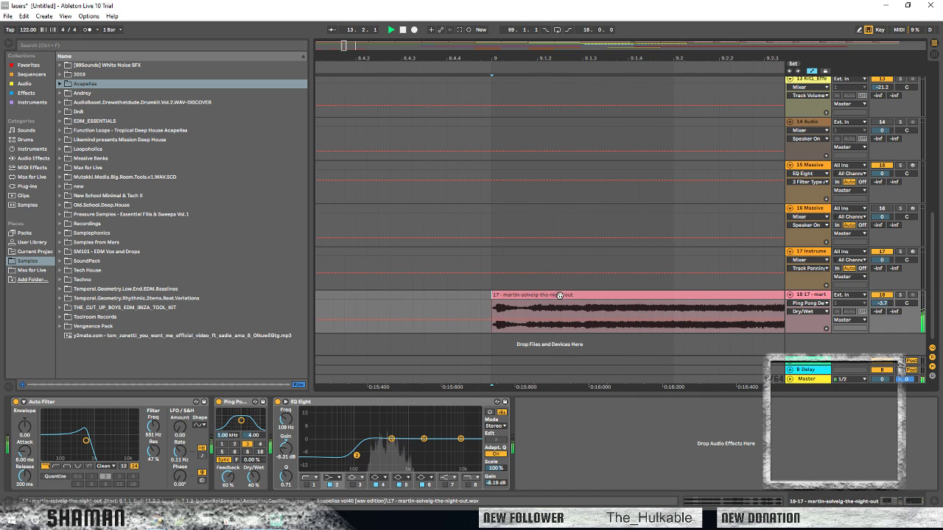
drag(556, 294, 520, 294)
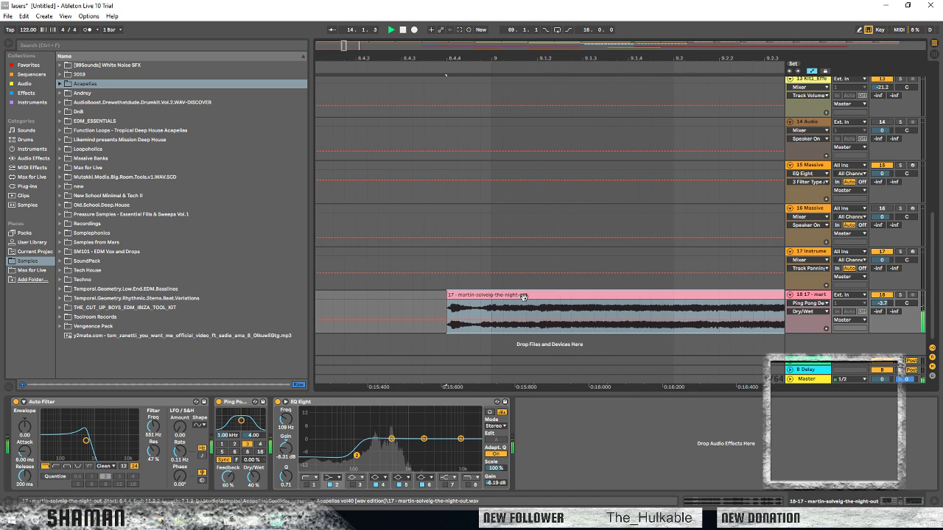
key(space)
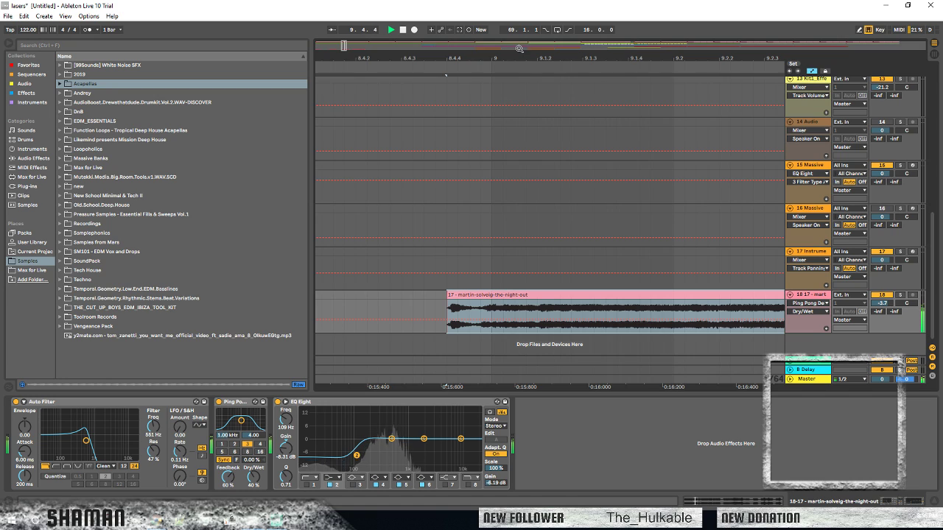
Delete track 18 with the martin-solveig vocal clips and save the set
drag(519, 56, 519, 4)
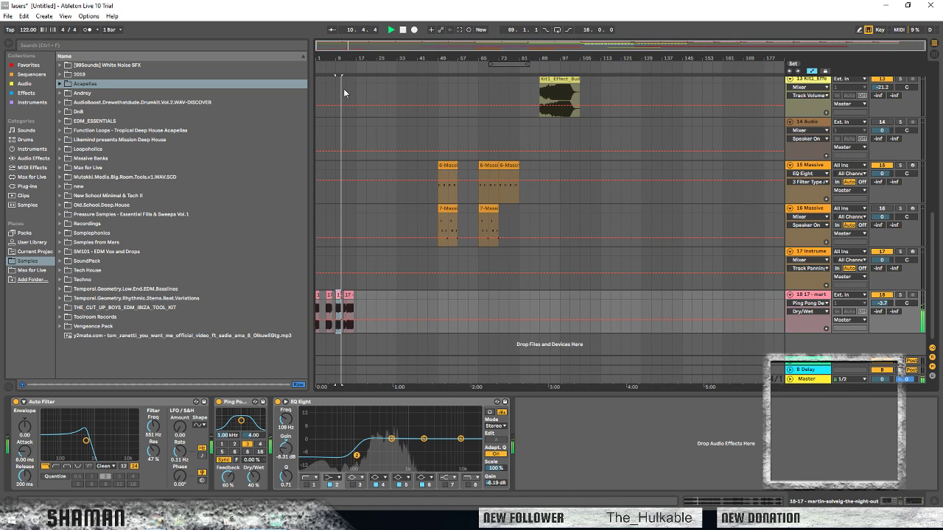
click(806, 297)
key(Delete)
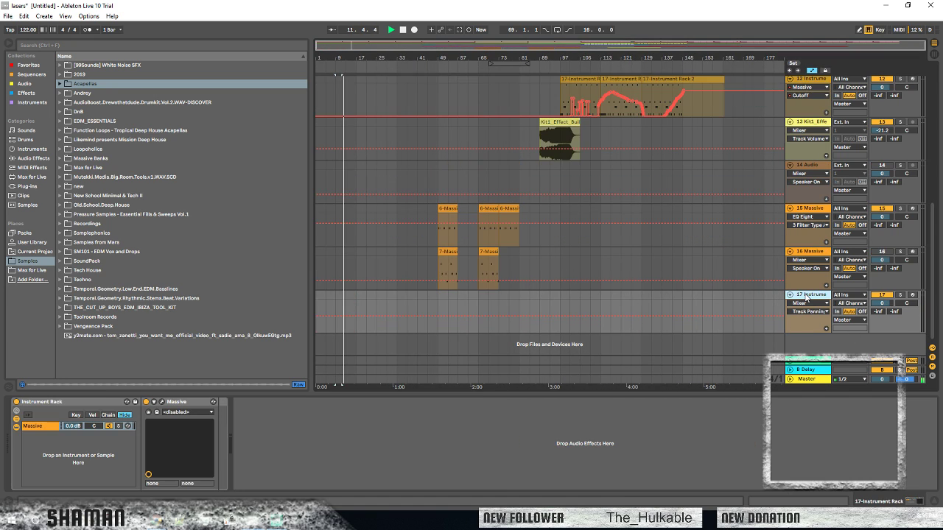
key(ctrl+s)
Arm Instrument Rack track 17 for live playing
scroll(587, 337, up, 1)
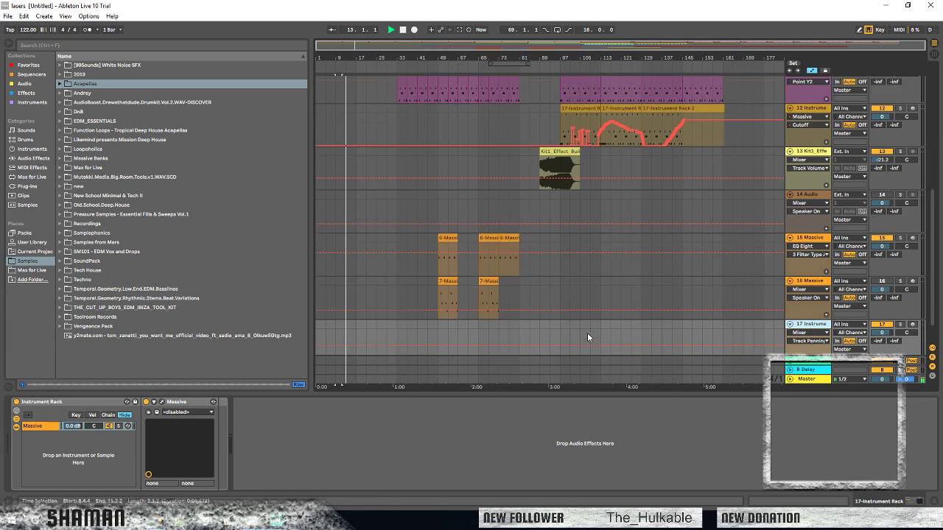
scroll(589, 337, down, 1)
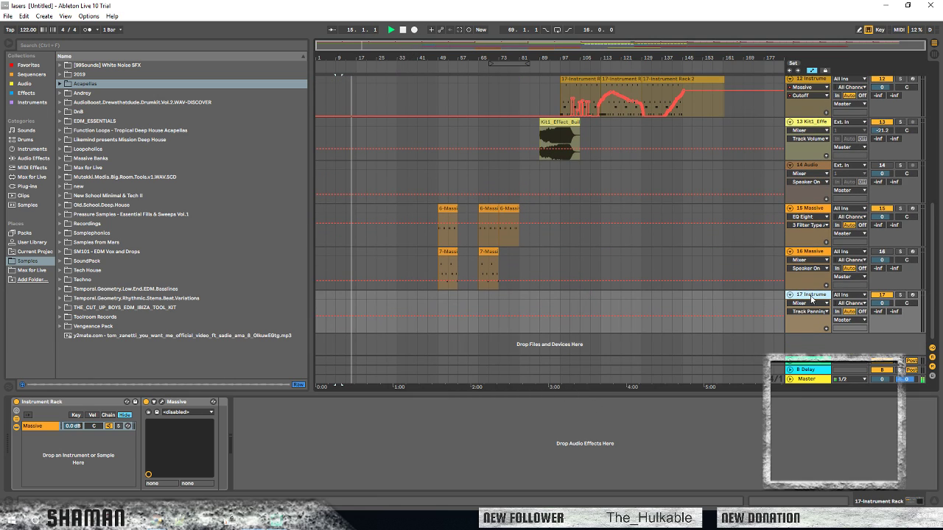
click(913, 295)
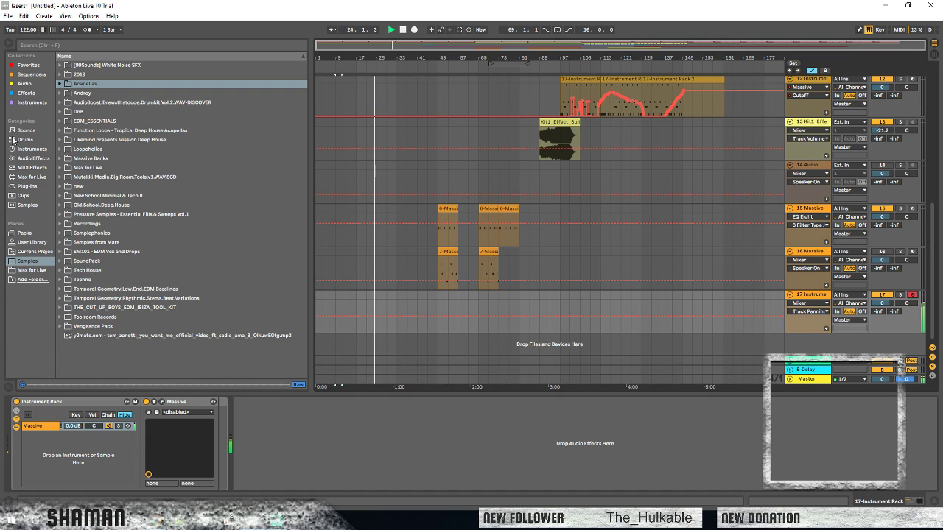
Add an Auto Filter from the Audio collection to track 17, with its frequency at about 323 Hz and resonance at about 28%
click(26, 93)
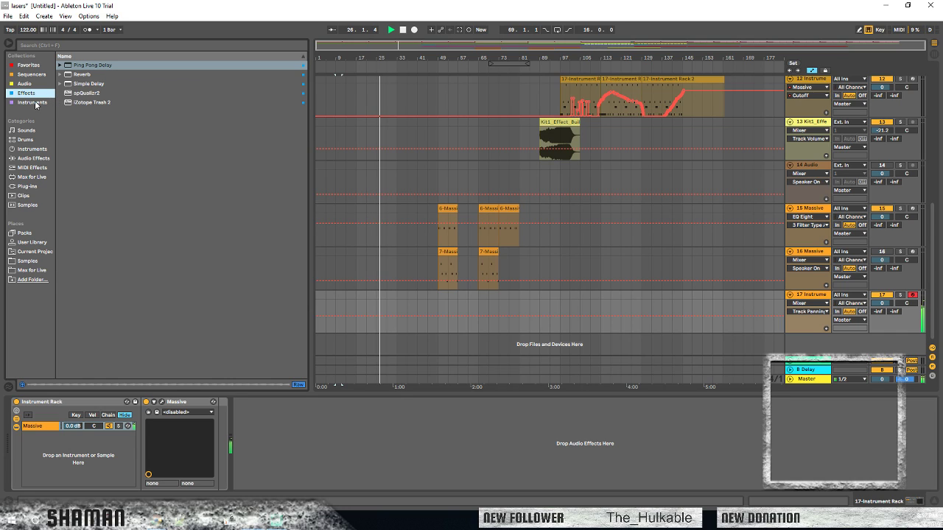
click(36, 102)
click(32, 85)
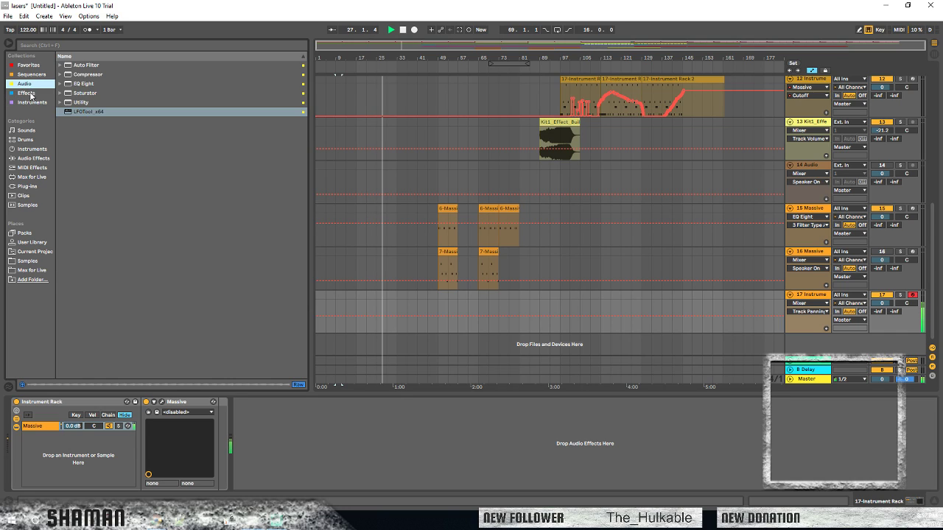
click(32, 94)
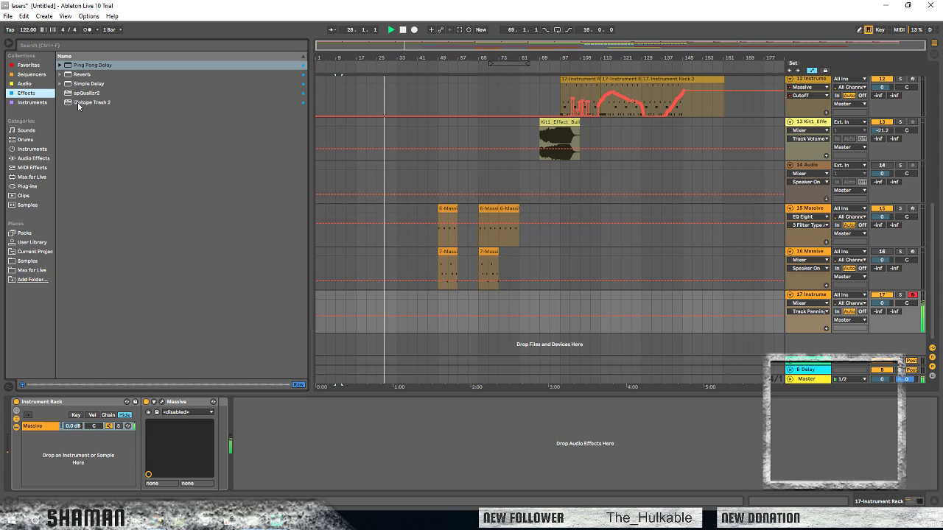
click(33, 84)
click(88, 65)
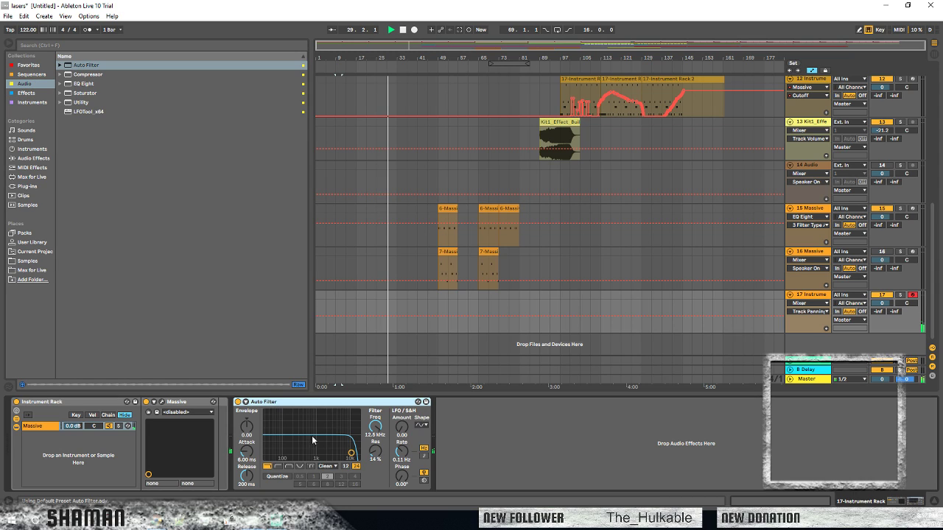
drag(356, 451, 299, 447)
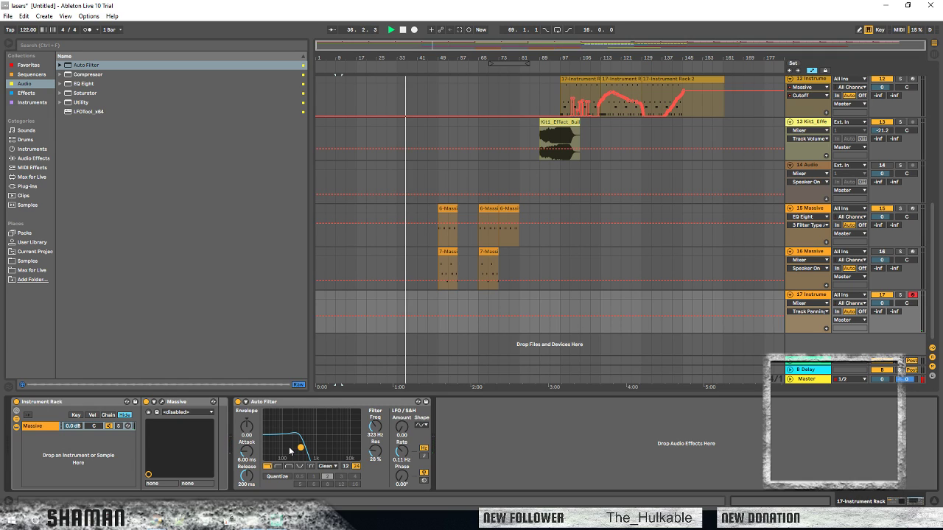
Open the first 5-Massive 3 clip on track 11 in an enlarged note editor and play it from bar 33
scroll(396, 252, up, 4)
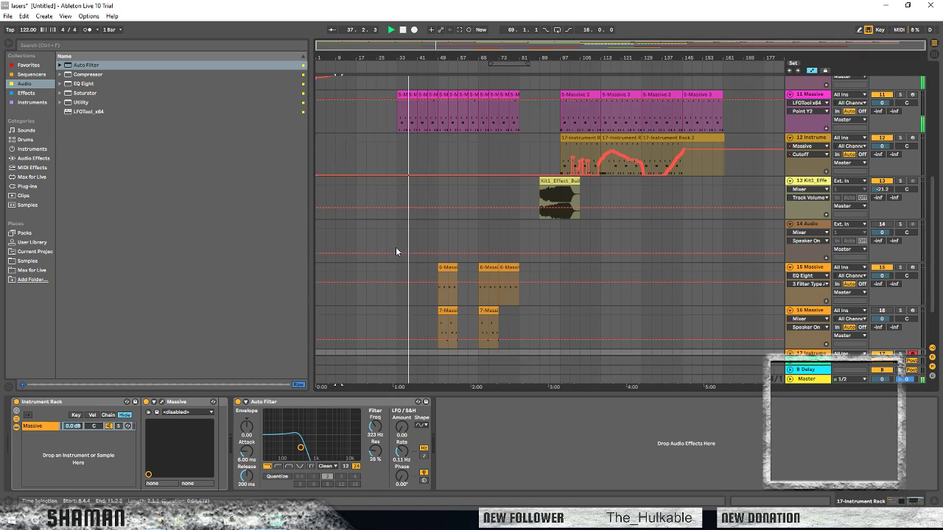
key(space)
click(400, 143)
double_click(400, 143)
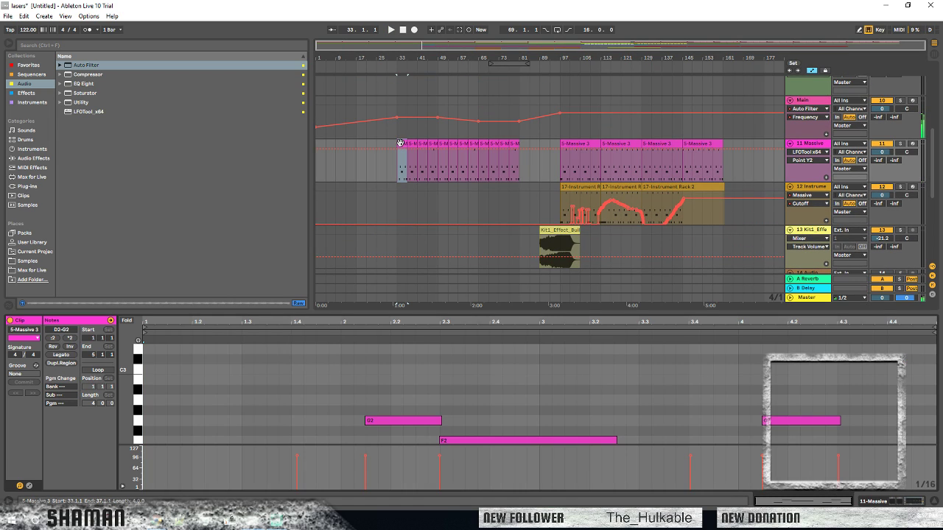
drag(525, 319, 497, 226)
key(space)
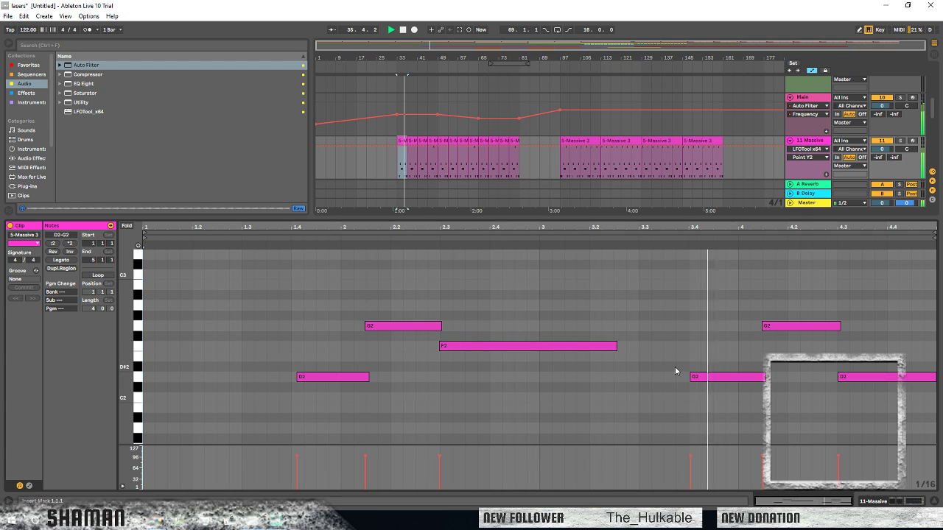
Delete the D2 note at 3.4 and the G2 note near 4.1 in the first 5-Massive 3 clip
drag(686, 361, 730, 384)
key(Delete)
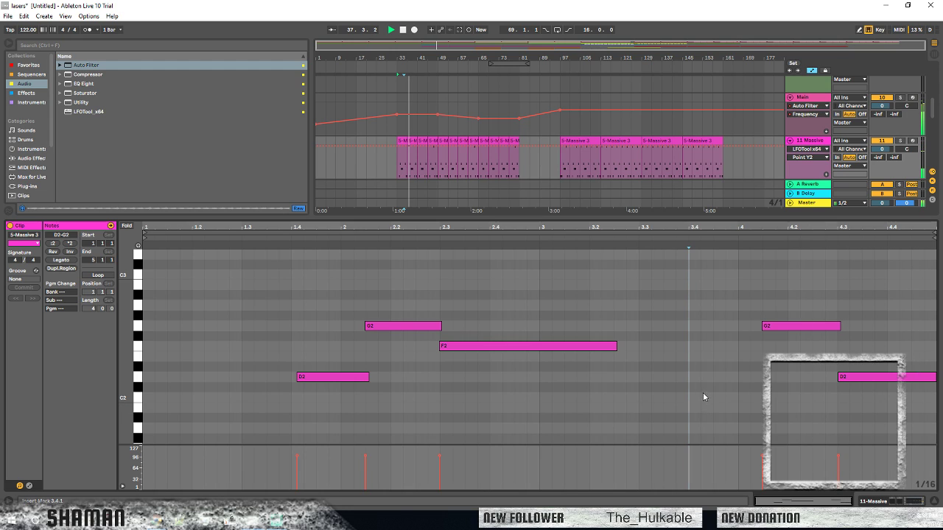
drag(732, 320, 767, 339)
key(Delete)
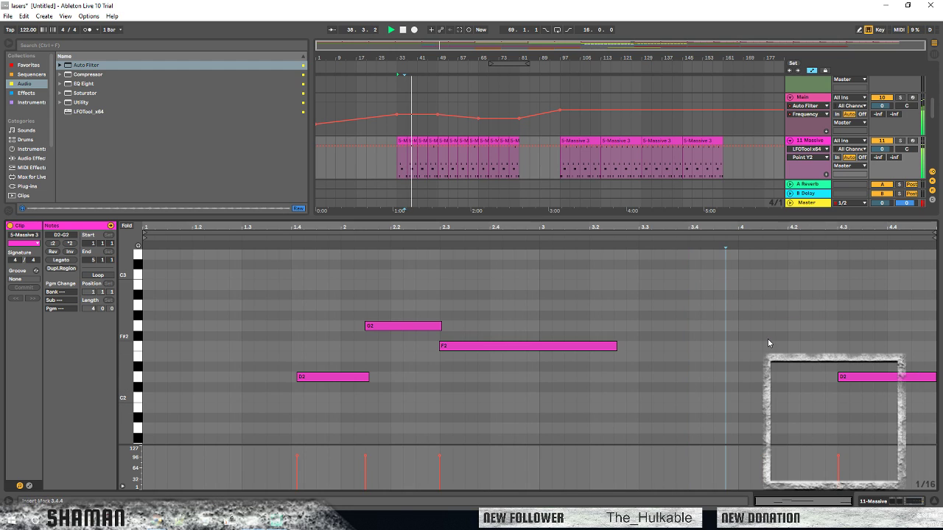
Delete the D2 note at 3.4 in the second 5-Massive 3 clip, at bar 37
click(412, 140)
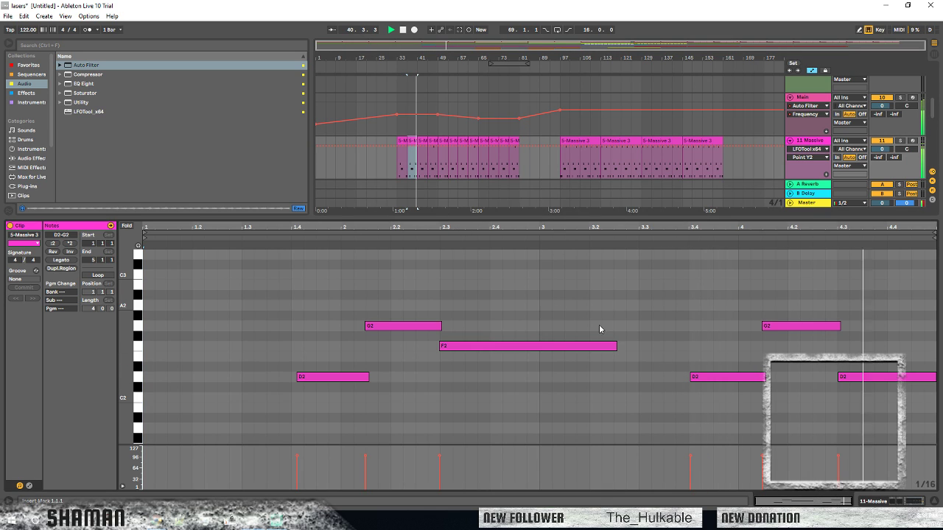
drag(688, 361, 763, 417)
drag(704, 366, 747, 417)
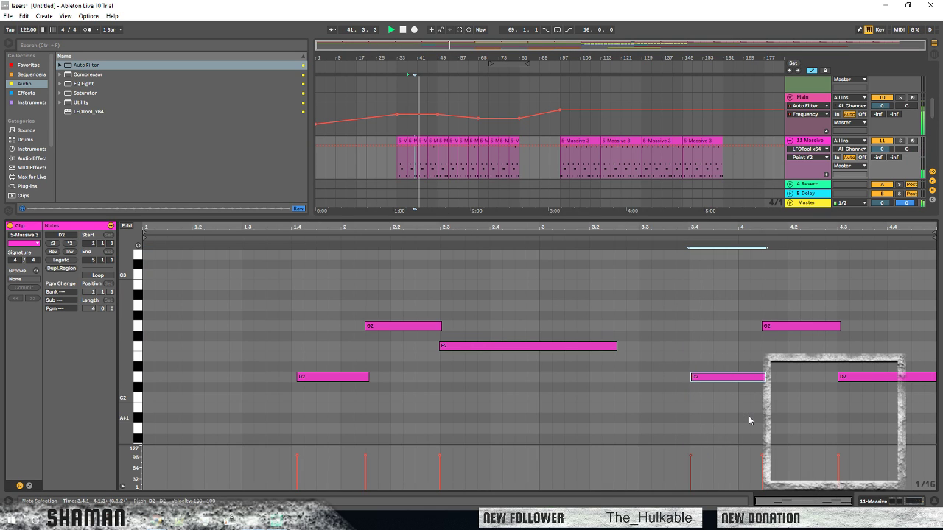
key(Delete)
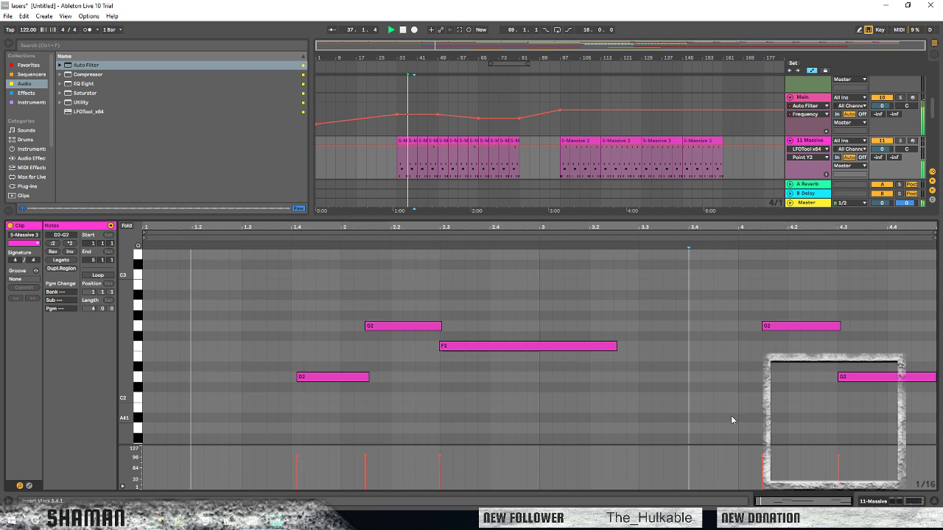
Play the arrangement from bar 25 and shrink the note editor and browser to give the track 11 clips more room
click(380, 171)
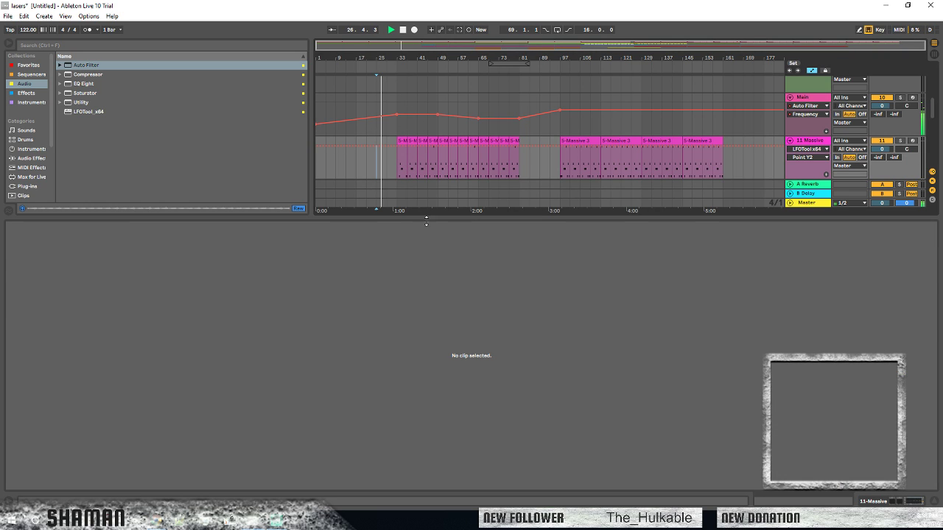
drag(427, 219, 426, 319)
scroll(391, 145, down, 2)
scroll(391, 144, up, 2)
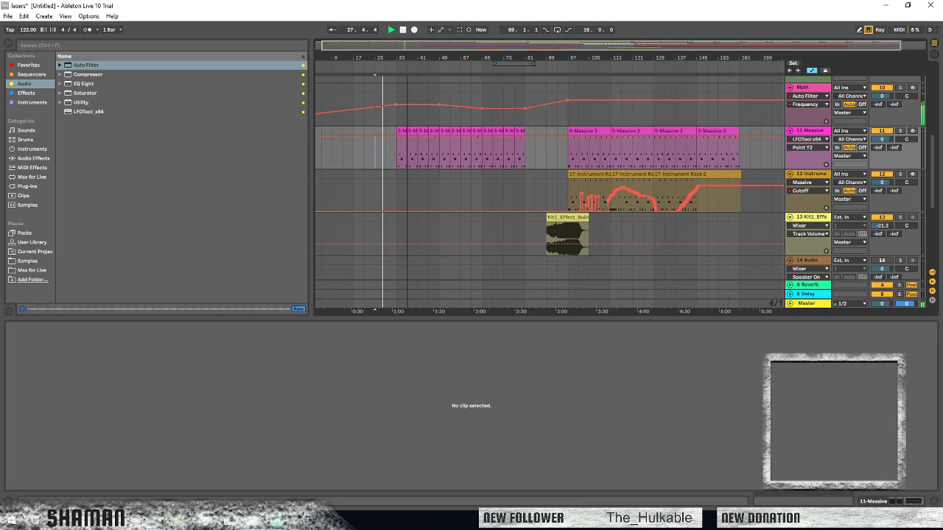
drag(406, 57, 394, 98)
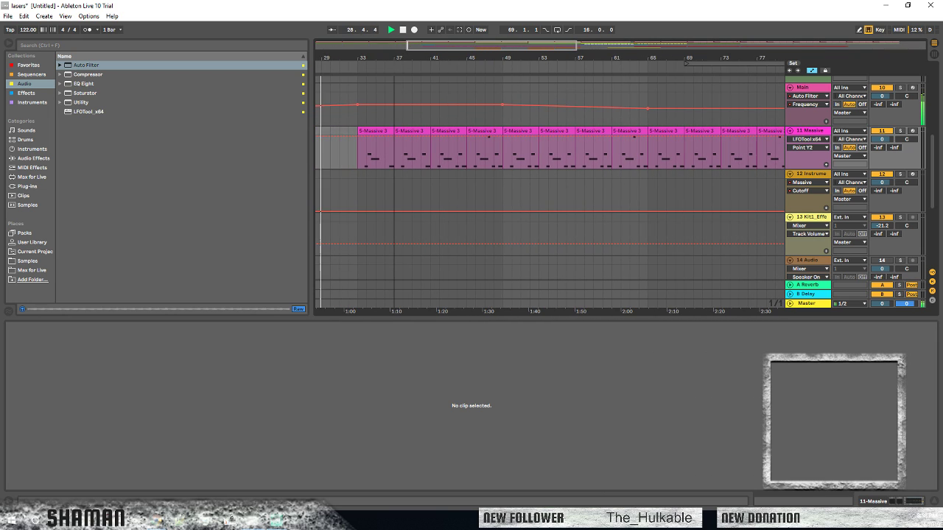
drag(311, 98, 201, 104)
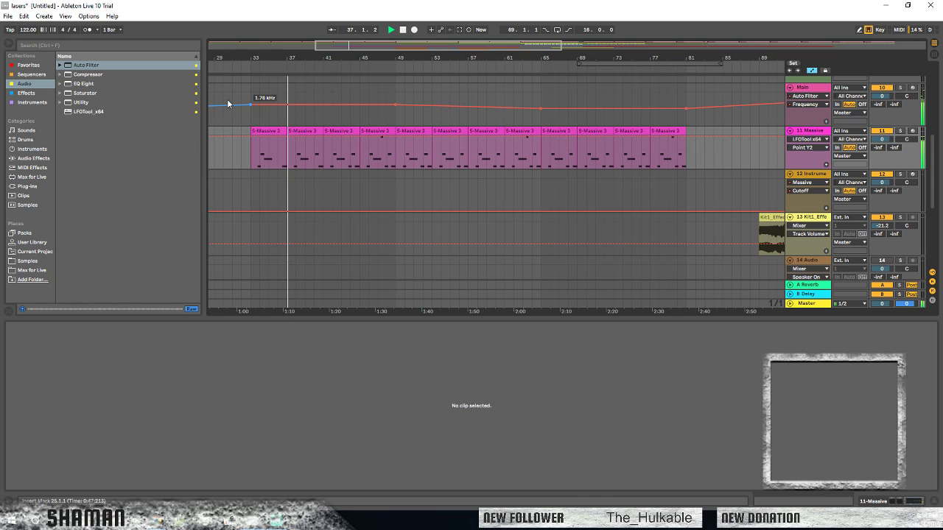
Undo the deletion of the G2 note near 4.1 in the first 5-Massive 3 clip and open the clip at bar 41
click(259, 147)
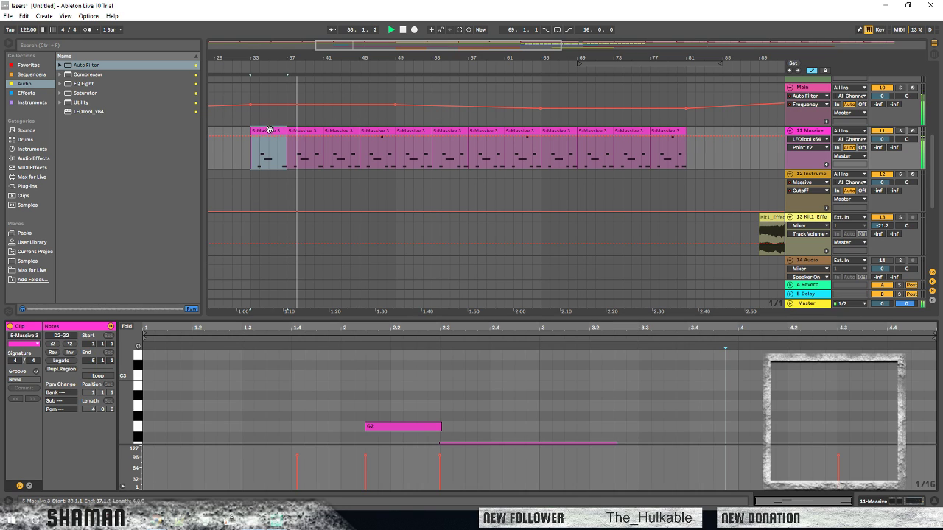
click(448, 407)
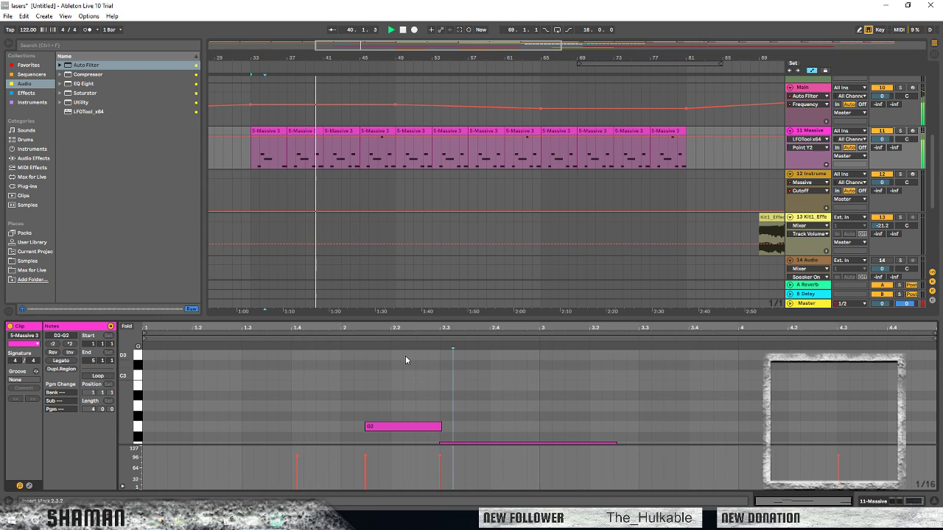
key(ctrl+z)
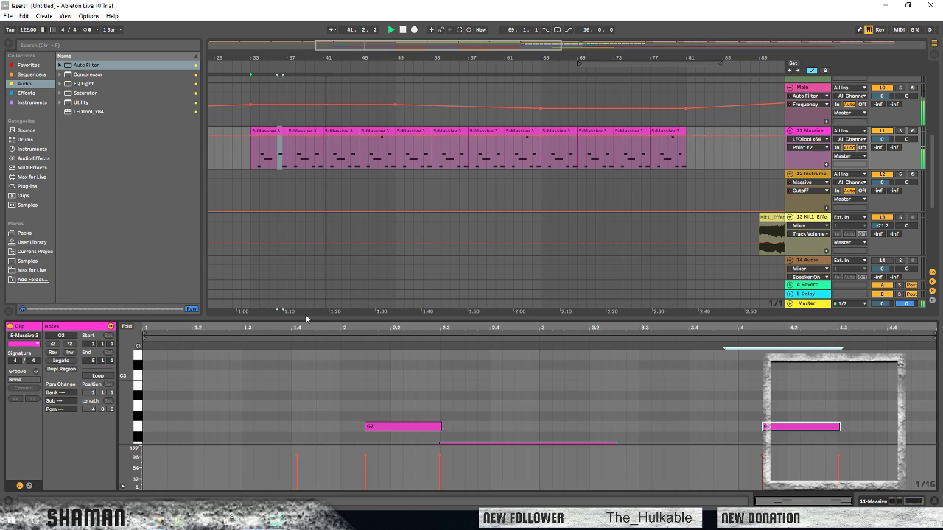
click(339, 157)
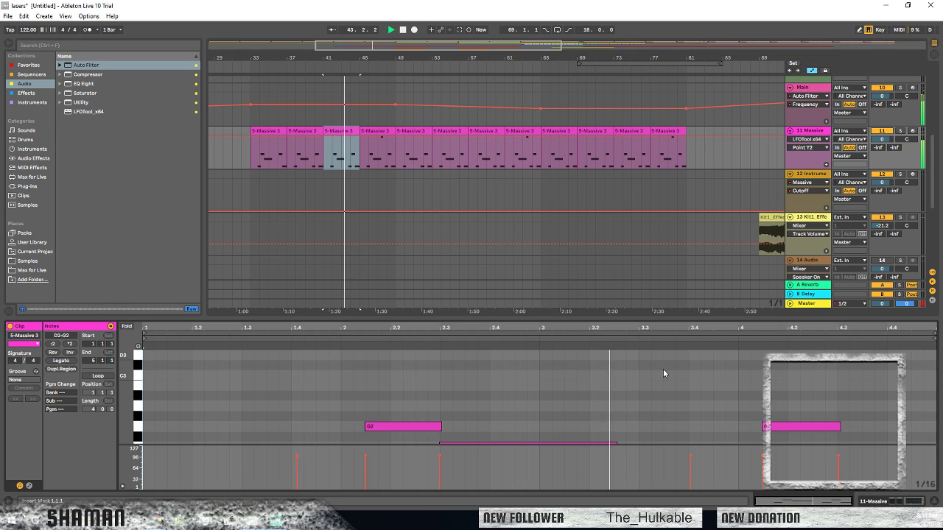
Enlarge the note editor and delete the D2 note at 3.4 in the 5-Massive 3 clip at bar 41
drag(678, 316, 677, 180)
drag(718, 328, 759, 380)
key(Delete)
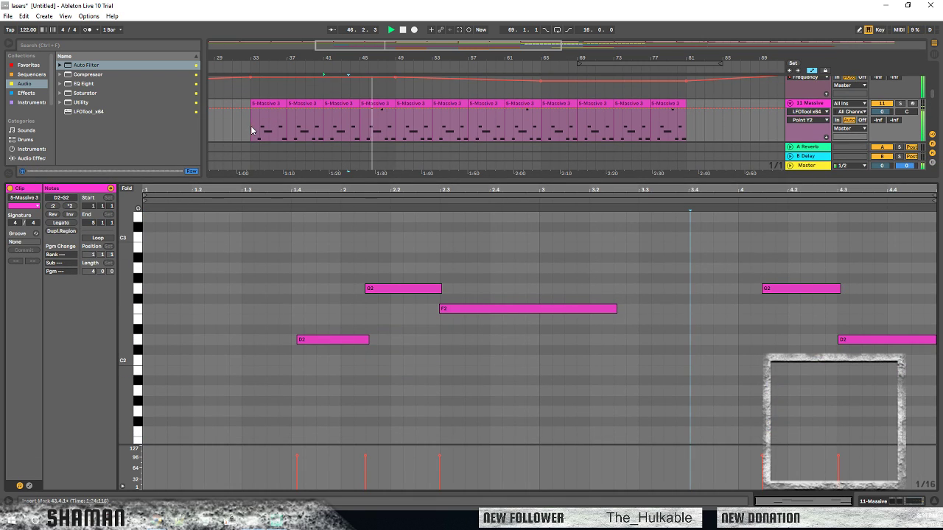
Consolidate the four 5-Massive 3 clips from bar 33 to 49 into one clip and duplicate it twice up to bar 81
drag(252, 130, 389, 104)
right_click(391, 103)
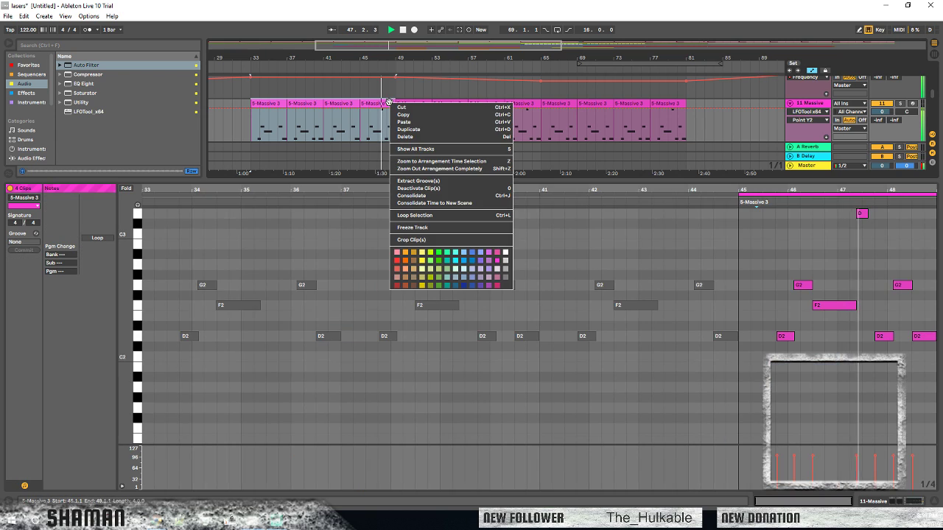
click(414, 196)
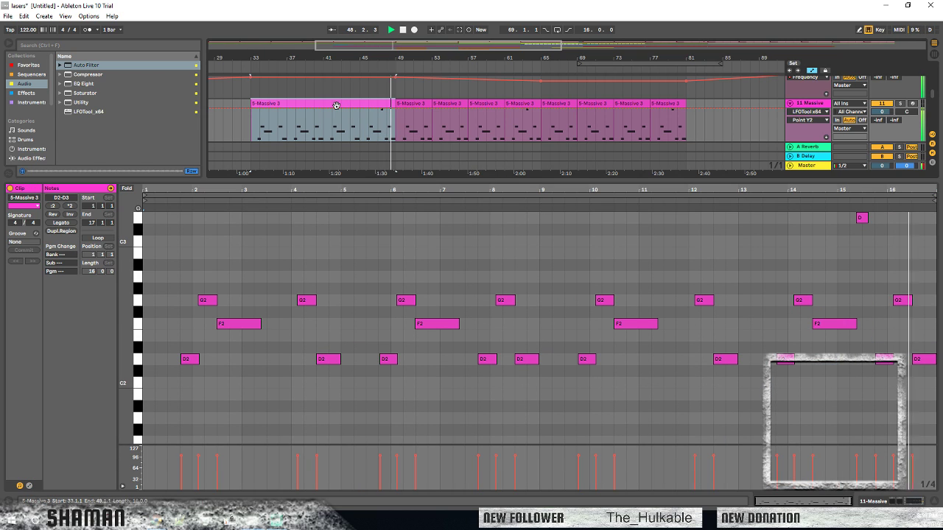
key(ctrl+d)
key(ctrl+d)
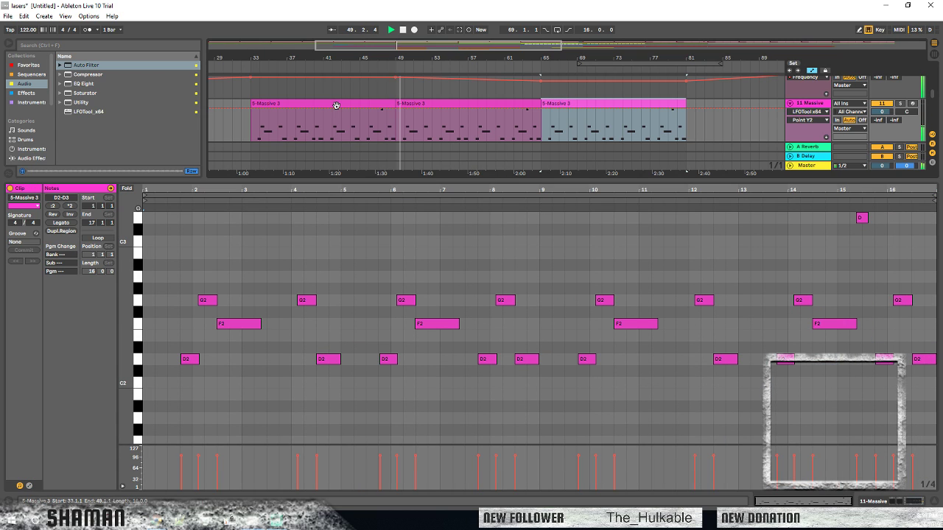
Add a raised breakpoint at bar 49 to the Noise track's Massive filter automation
scroll(408, 128, up, 2)
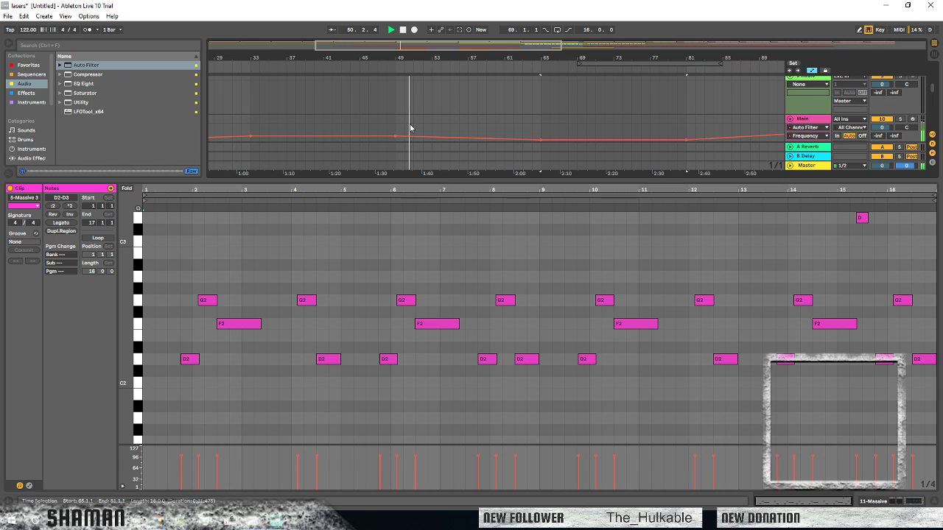
scroll(410, 140, up, 1)
drag(408, 179, 409, 359)
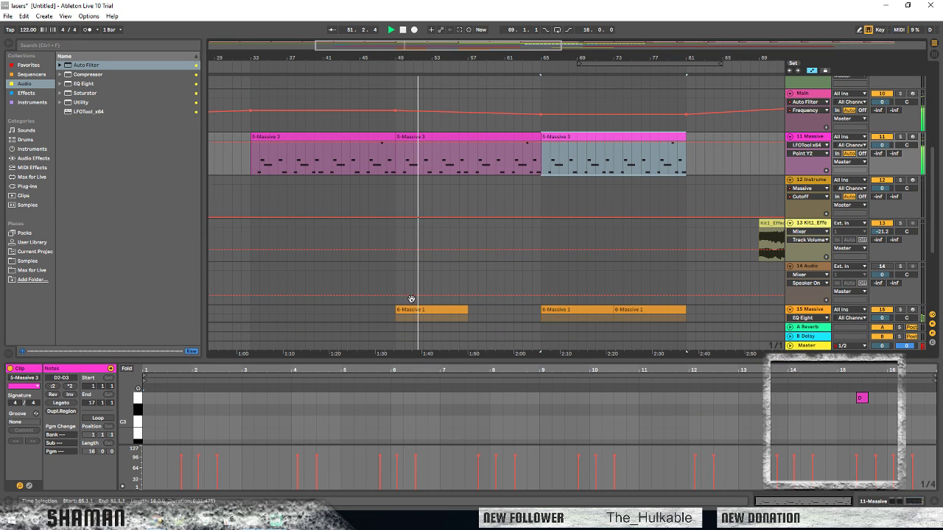
scroll(407, 284, down, 3)
scroll(407, 282, up, 6)
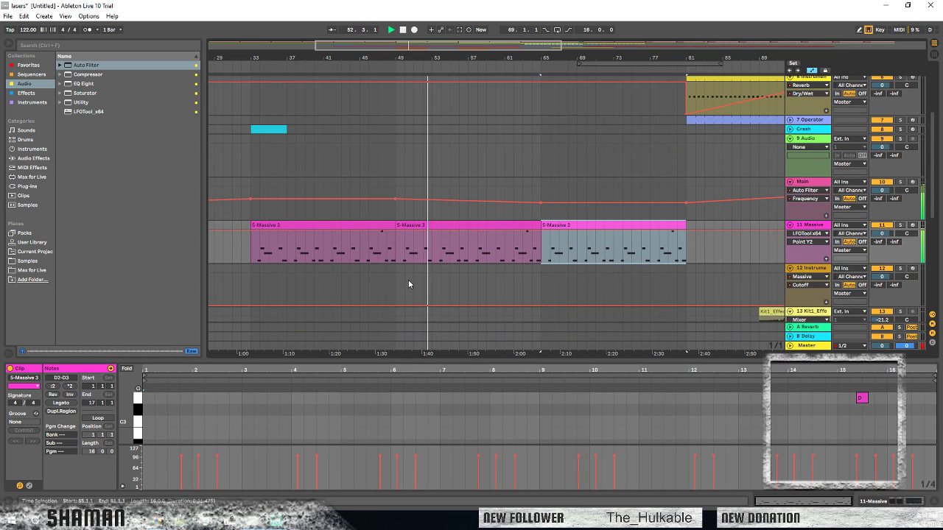
scroll(409, 280, up, 10)
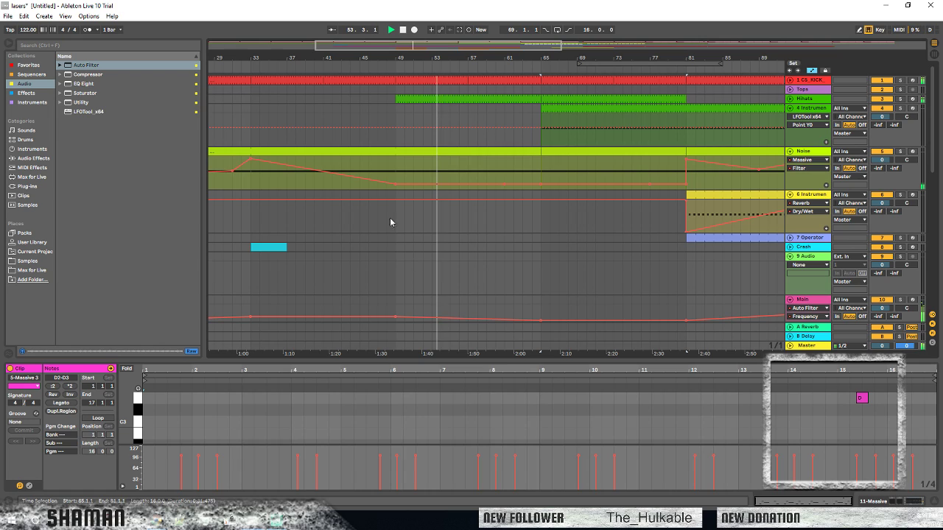
click(395, 163)
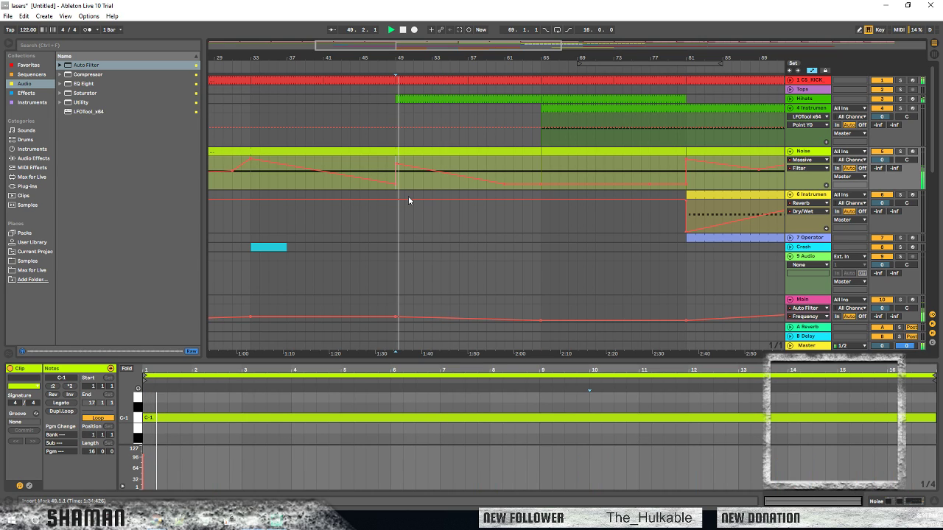
Move the Noise track's low filter breakpoint slightly ahead of bar 49 so the automation ramps up into it
click(359, 78)
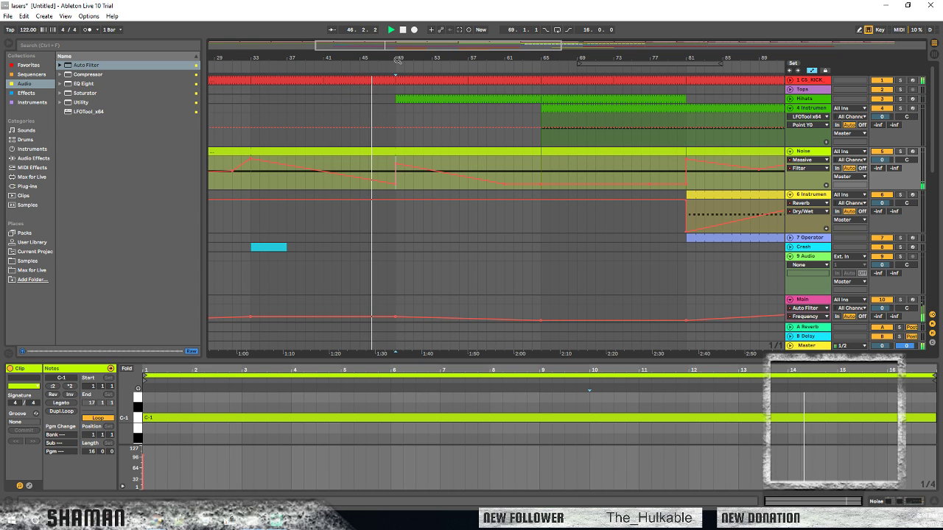
drag(395, 58, 396, 63)
mouse_move(380, 187)
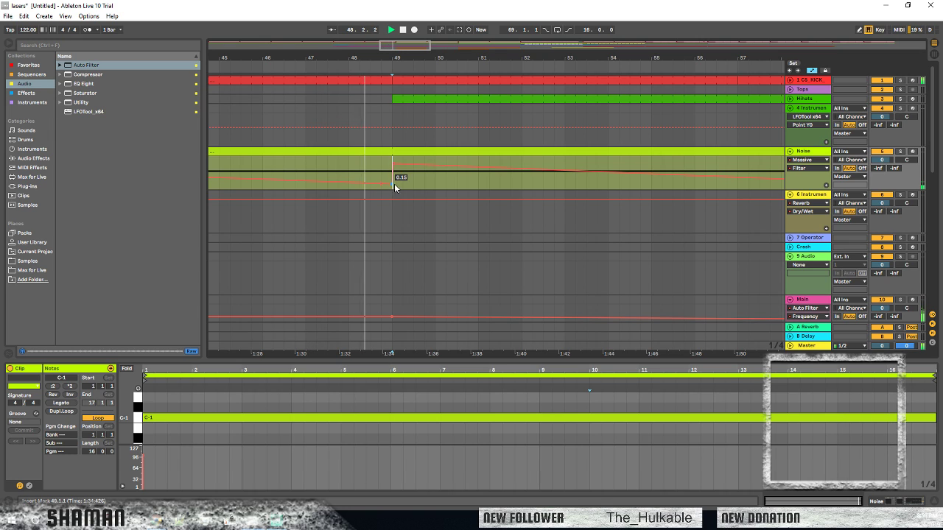
click(390, 183)
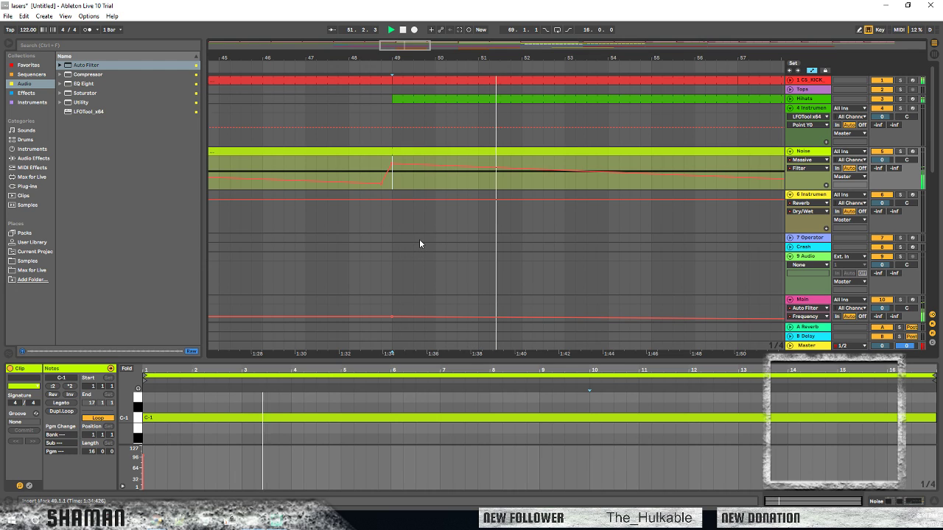
Open the Hihats track's instrument rack and audition its WET chain in solo
click(819, 100)
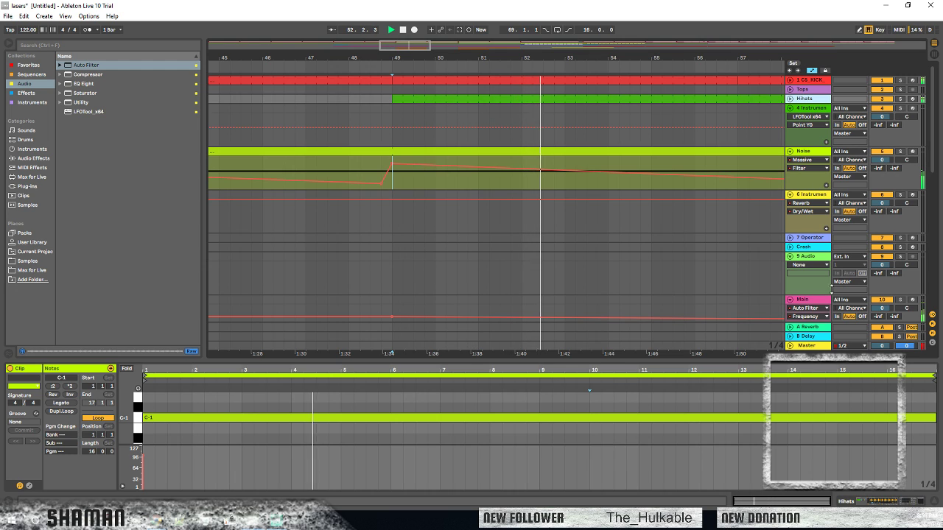
click(918, 502)
click(34, 435)
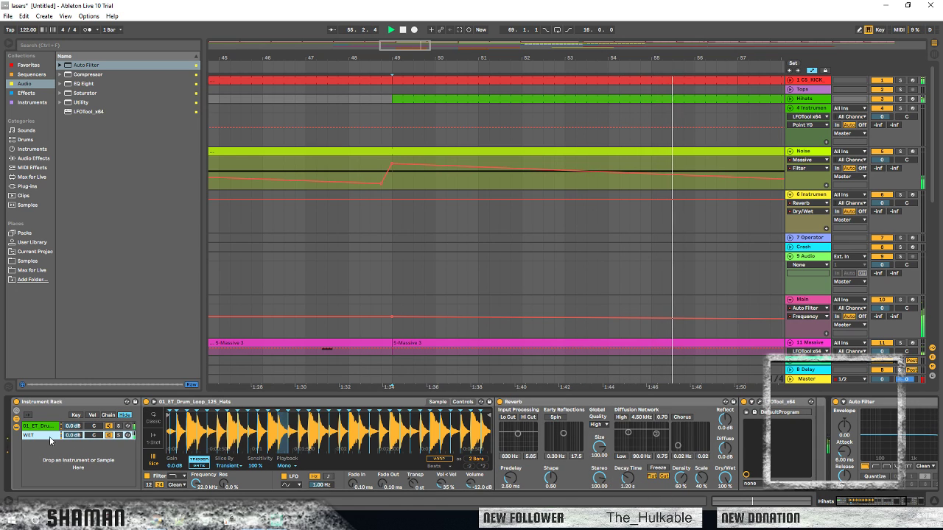
click(119, 435)
click(119, 436)
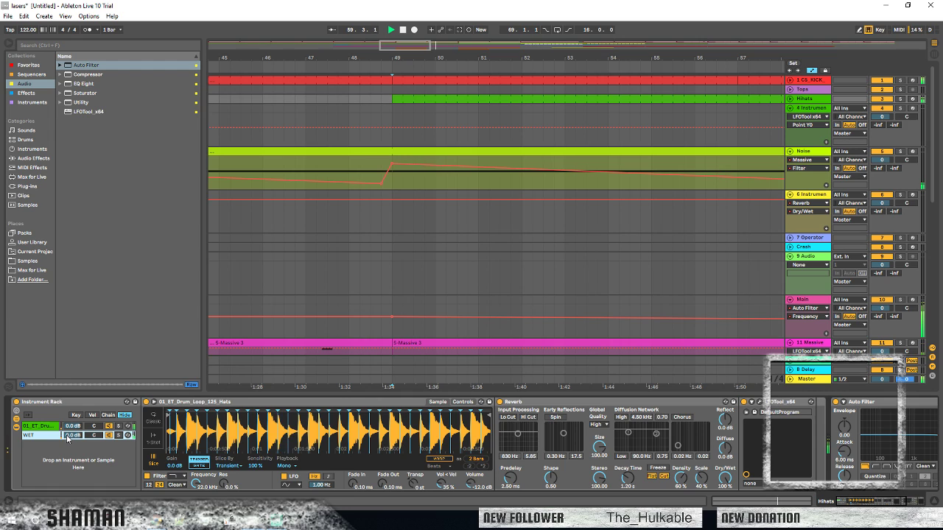
Try a band-pass Auto Filter at about 4.81 kHz with 52% resonance on the Hihats WET chain
drag(863, 503, 881, 503)
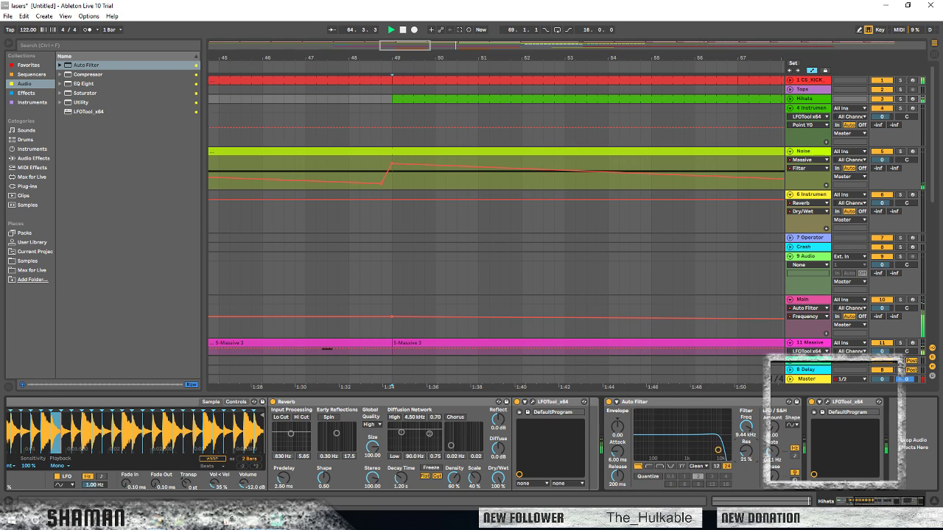
click(660, 467)
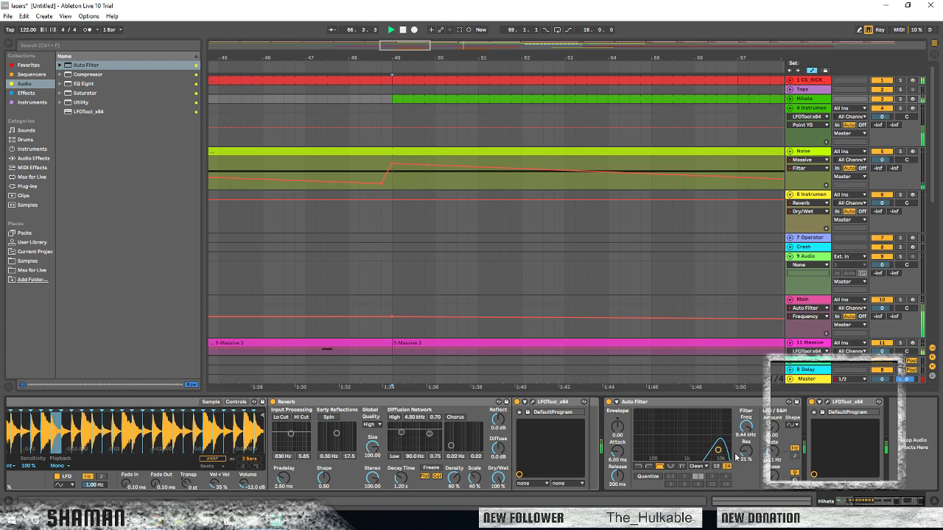
mouse_move(713, 456)
mouse_down()
mouse_move(698, 449)
mouse_move(708, 439)
mouse_up()
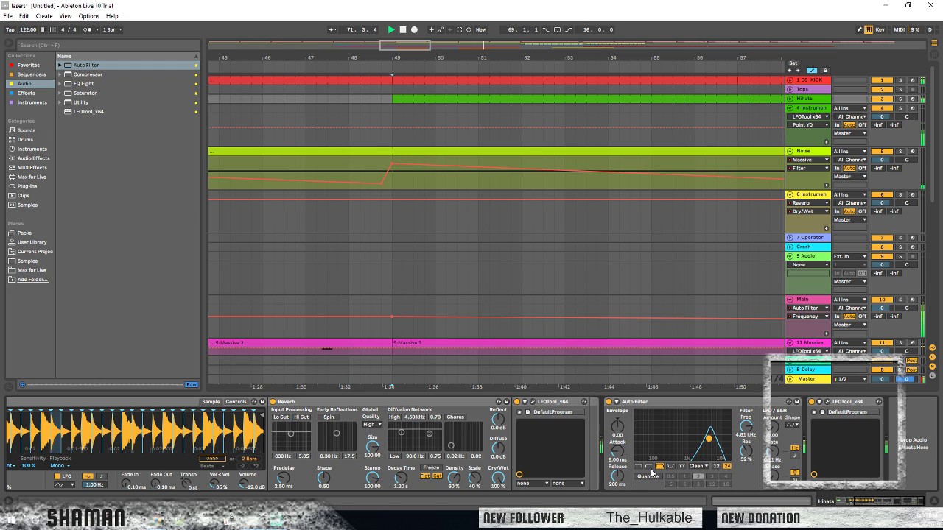
Try the morph filter type at about 2.72 kHz with 24% resonance, comparing the OSR circuit with Clean
click(681, 467)
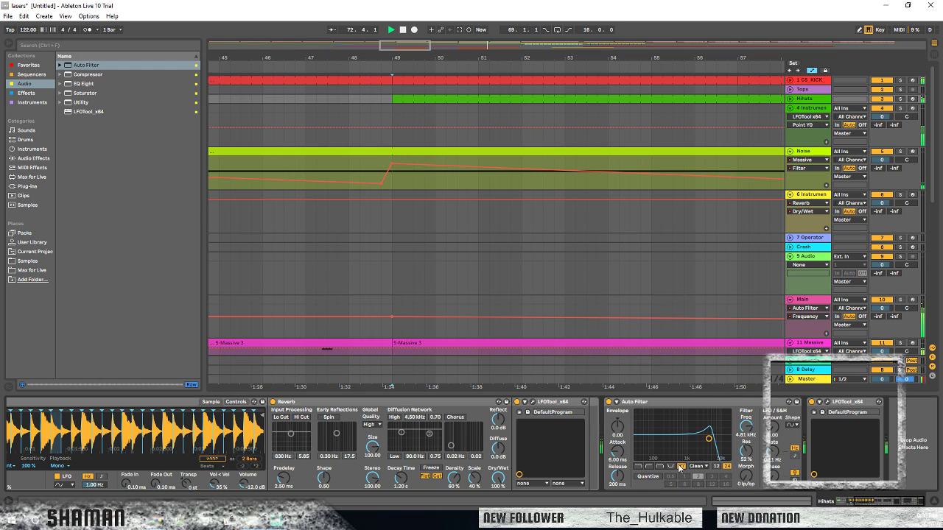
drag(709, 439, 701, 450)
click(696, 466)
click(692, 479)
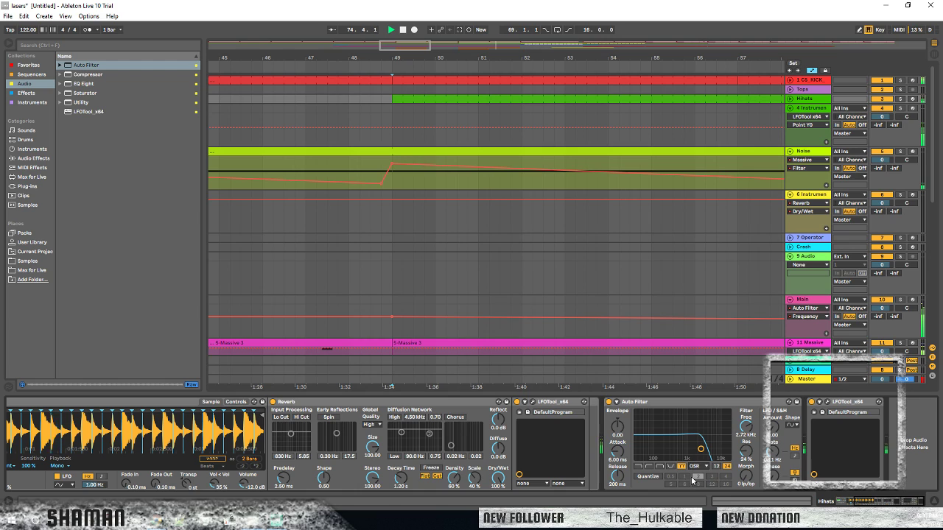
click(697, 466)
click(695, 480)
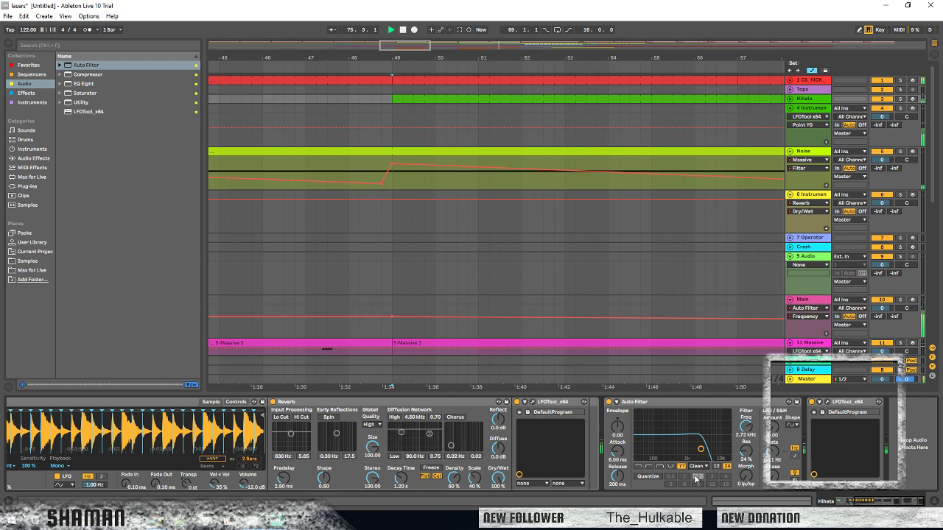
Set the Auto Filter to low-pass at about 7.91 kHz with 35% resonance, keep the hat loop at 0 st, and replay
click(640, 468)
mouse_move(712, 452)
mouse_down()
mouse_move(724, 449)
mouse_move(714, 445)
mouse_up()
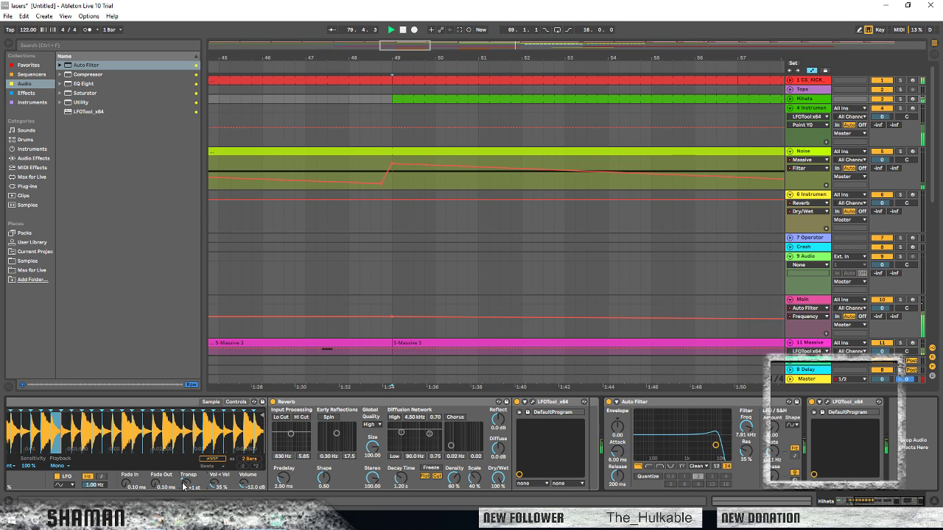
drag(184, 486, 186, 484)
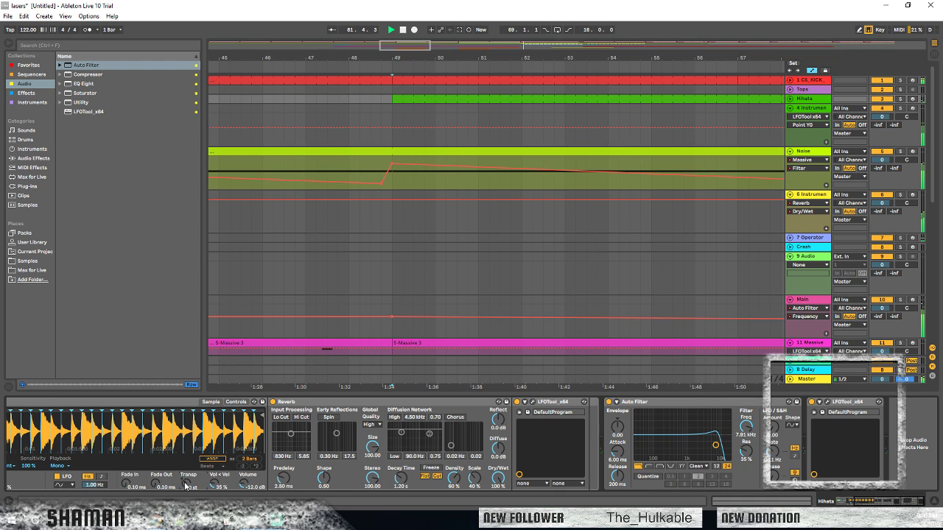
key(space)
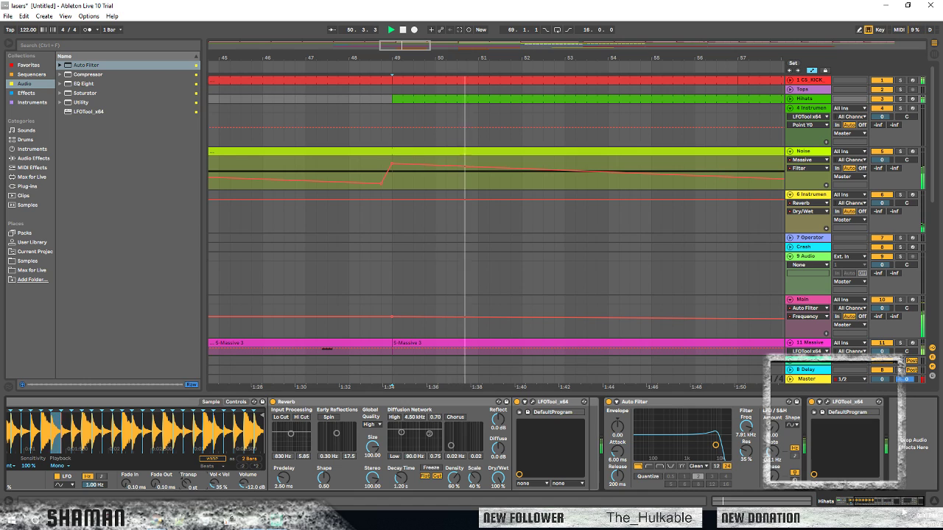
Bypass and re-enable the Reverb on the Hihats WET chain to compare the sound
click(885, 503)
drag(885, 504, 862, 503)
click(29, 437)
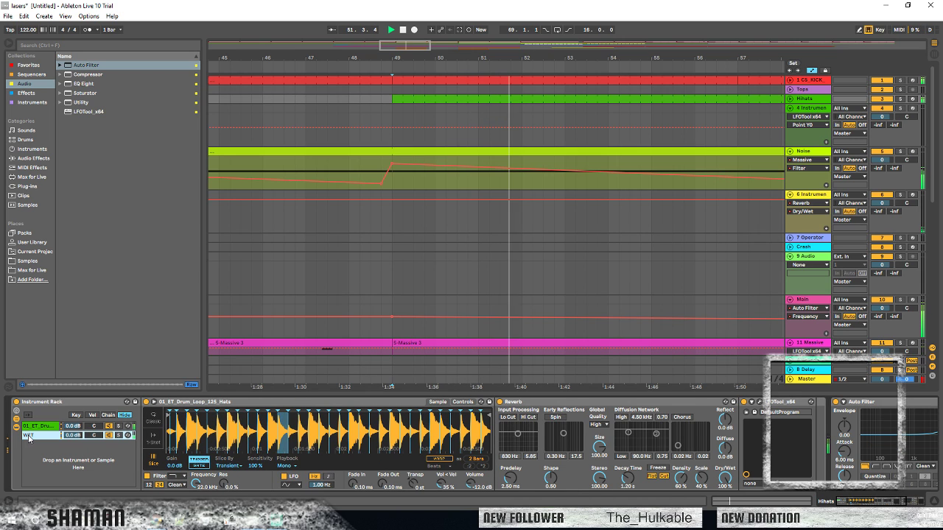
click(501, 402)
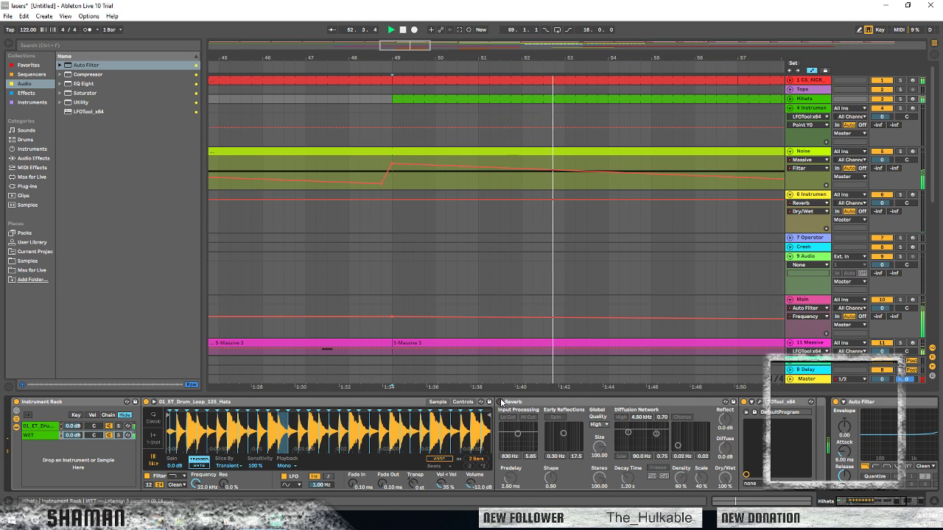
click(501, 403)
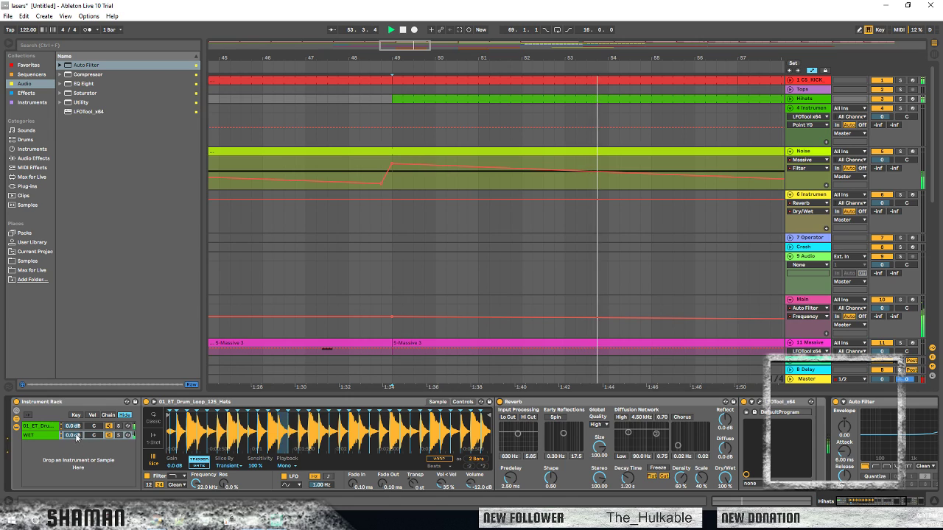
Lower the WET chain's volume to -2.4 dB and turn off the Reverb's Flat and Cut options
drag(72, 435, 73, 412)
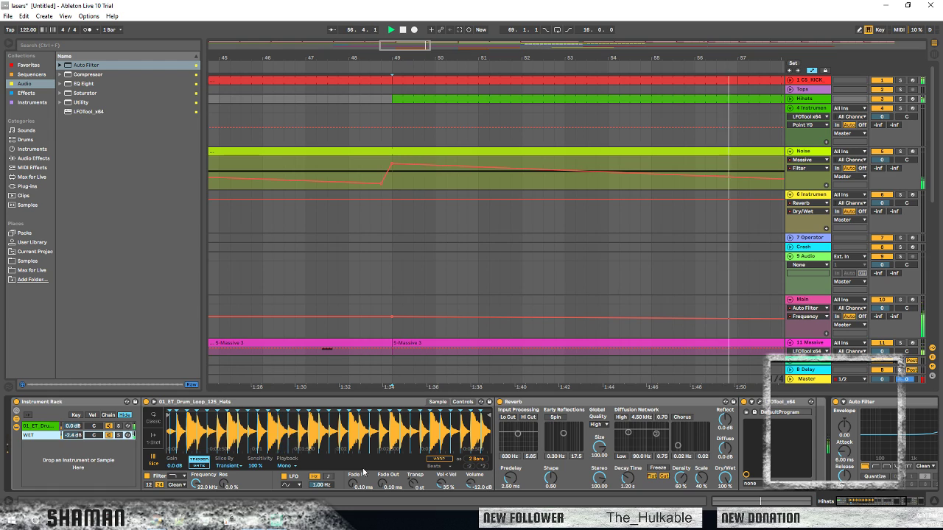
click(665, 477)
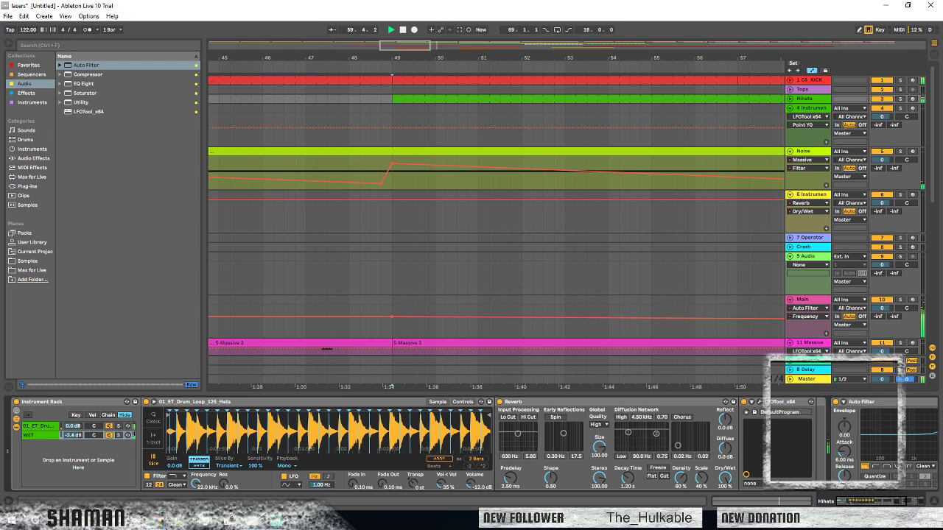
Transpose the WET chain's hat loop up to +24 st and save the set
click(49, 436)
drag(415, 484, 415, 472)
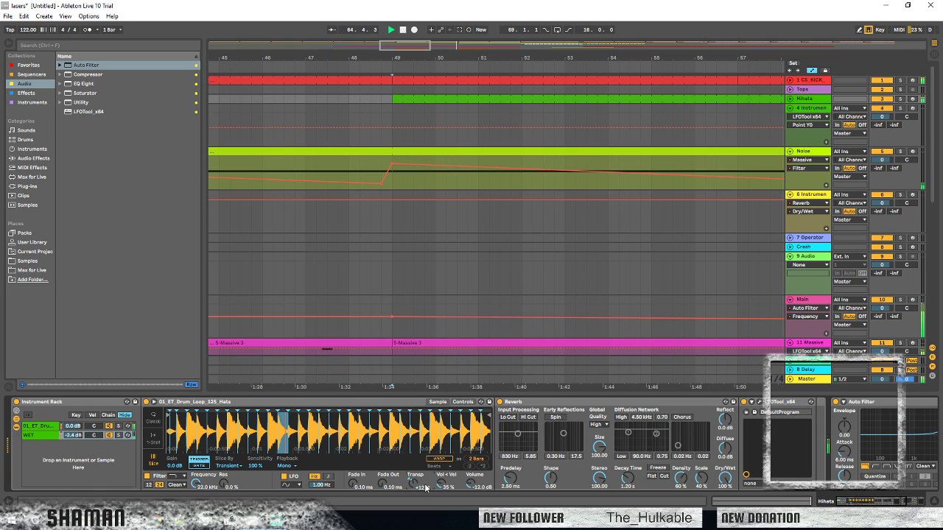
drag(415, 484, 415, 476)
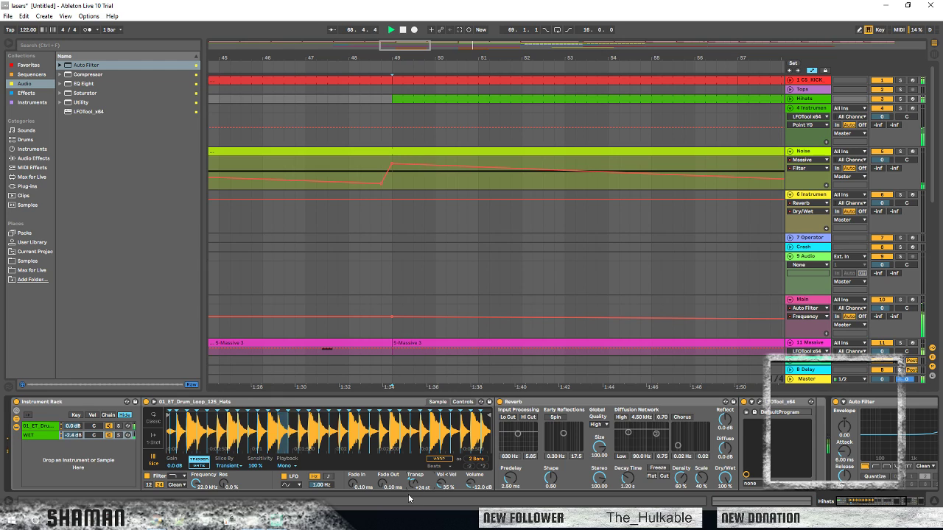
key(ctrl+s)
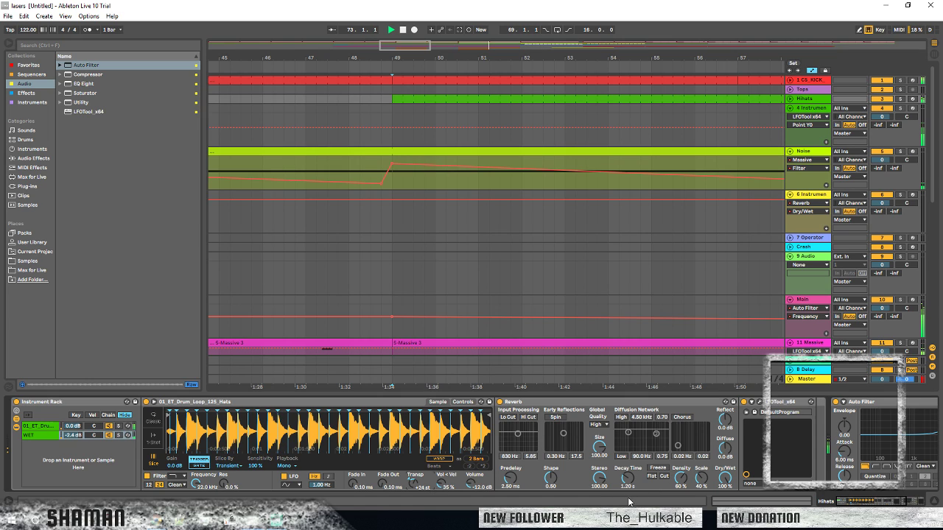
Turn on Warp for the WET chain's hat loop and change its transient loop mode
click(856, 504)
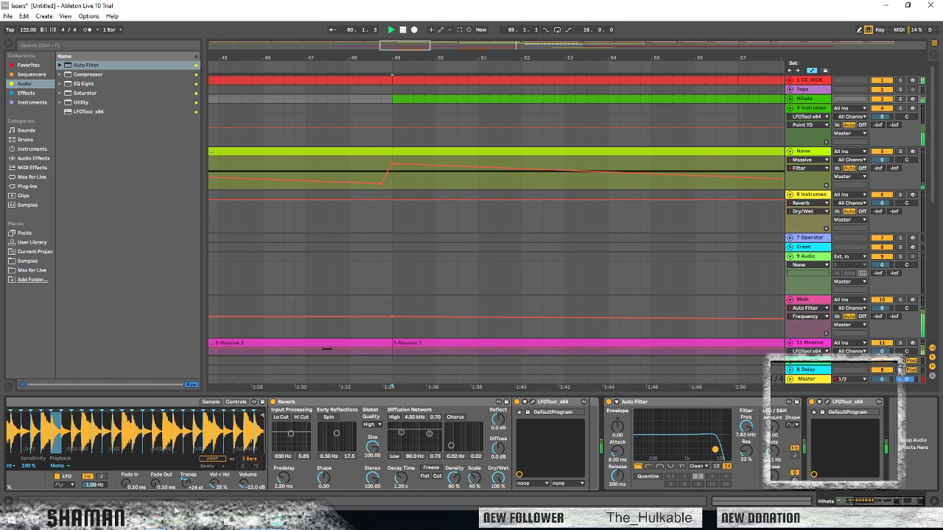
click(204, 459)
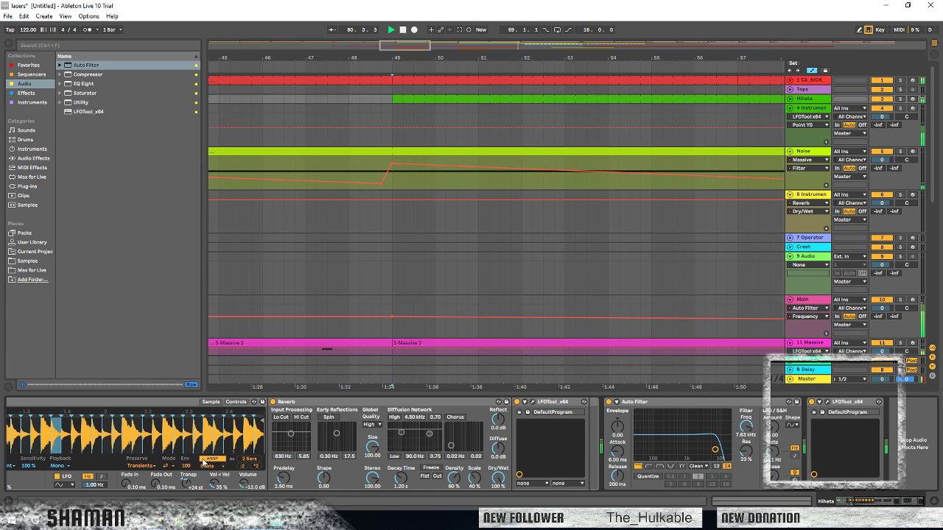
click(165, 465)
click(167, 470)
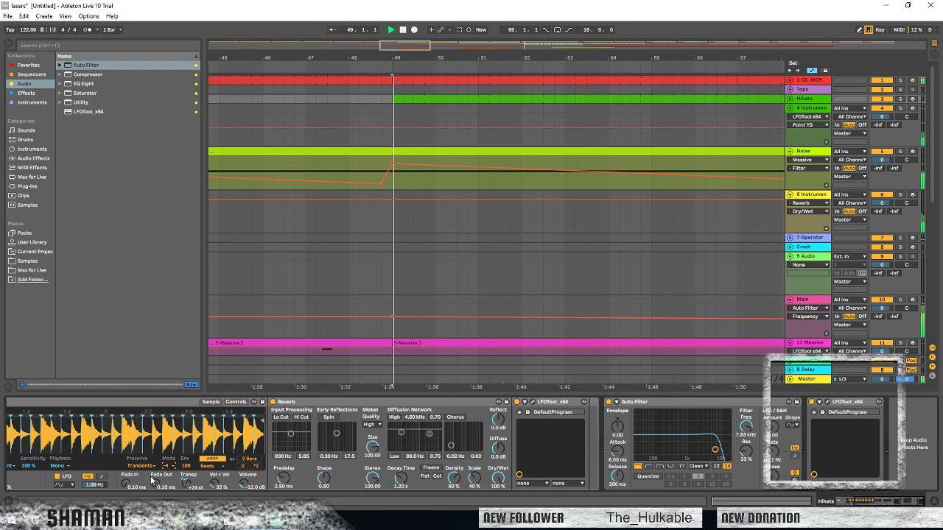
Change the transient loop mode of the WET chain's hat loop and set its transient envelope to 17
click(168, 465)
click(168, 470)
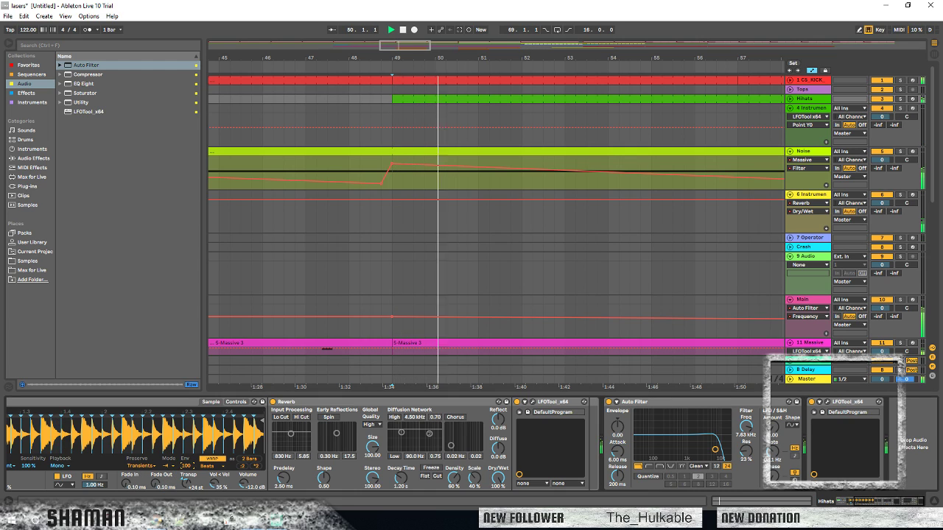
mouse_move(186, 466)
mouse_down()
mouse_move(186, 514)
mouse_move(185, 469)
mouse_move(185, 479)
mouse_up()
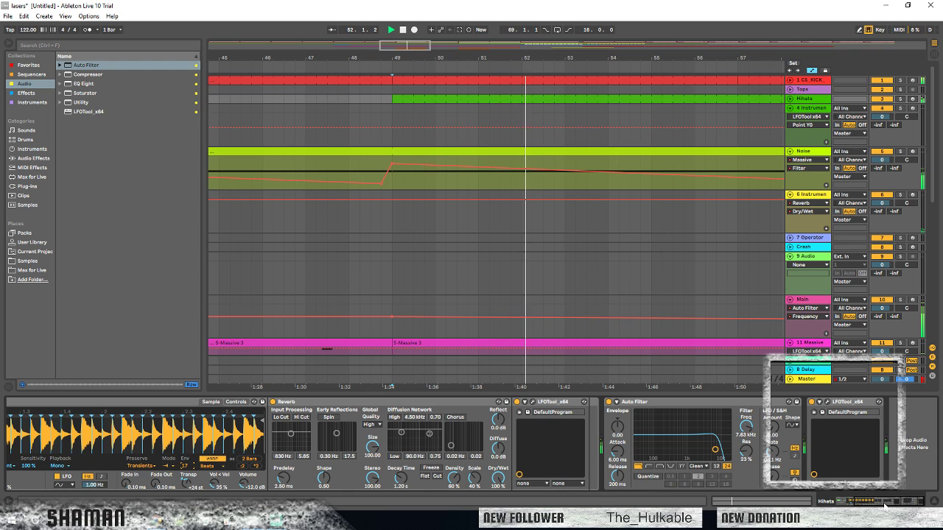
Turn on Warp for the dry hat loop chain, with transient looping off and the transient envelope at 40
scroll(184, 475, up, 3)
click(36, 425)
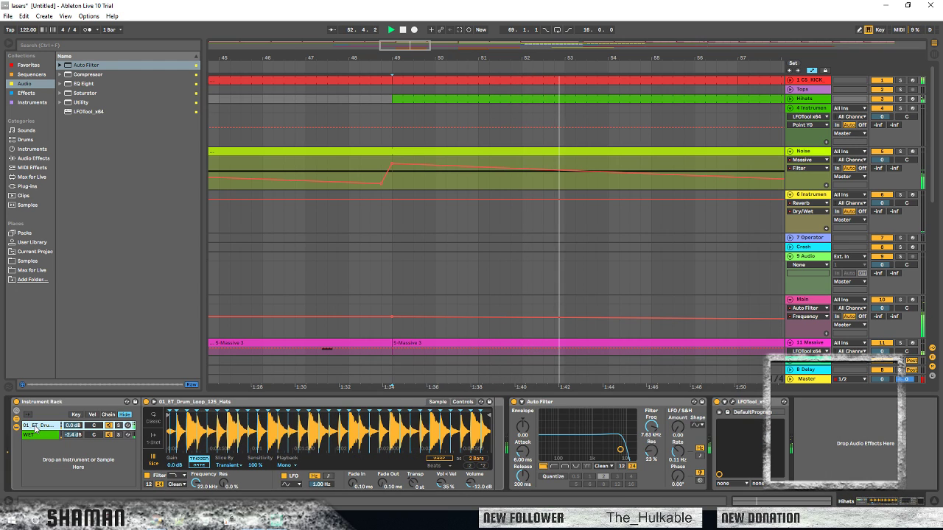
click(443, 459)
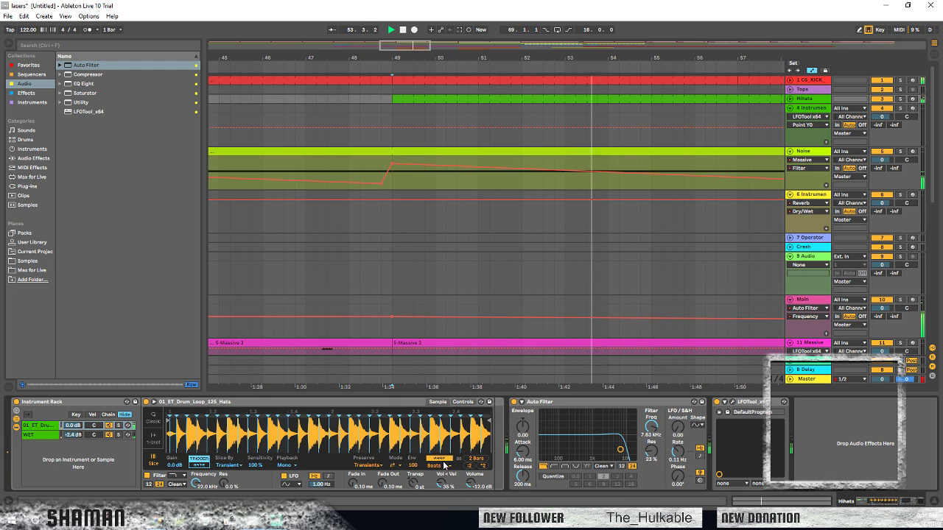
click(399, 466)
click(398, 475)
drag(413, 466, 412, 510)
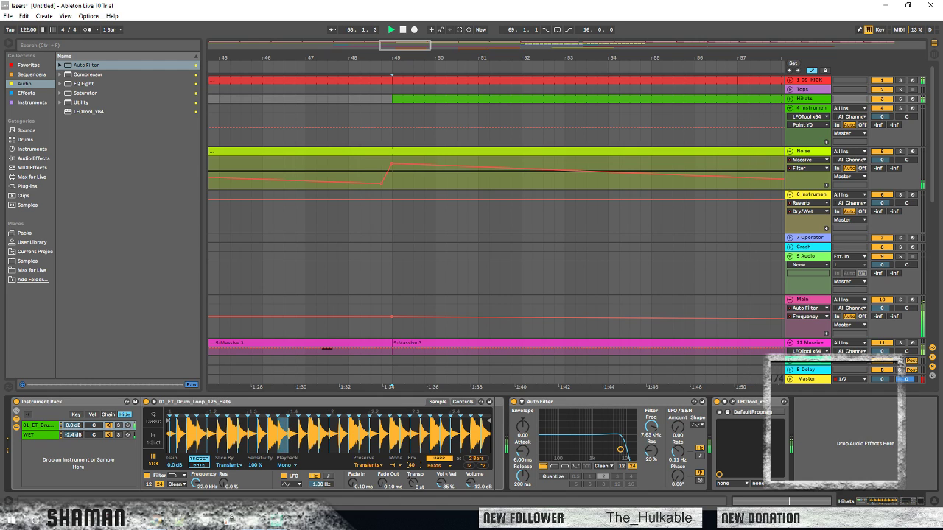
Transpose the dry hat loop to -2 st, set its Auto Filter to 9.44 kHz with 28% resonance, and save the set
drag(619, 450, 620, 448)
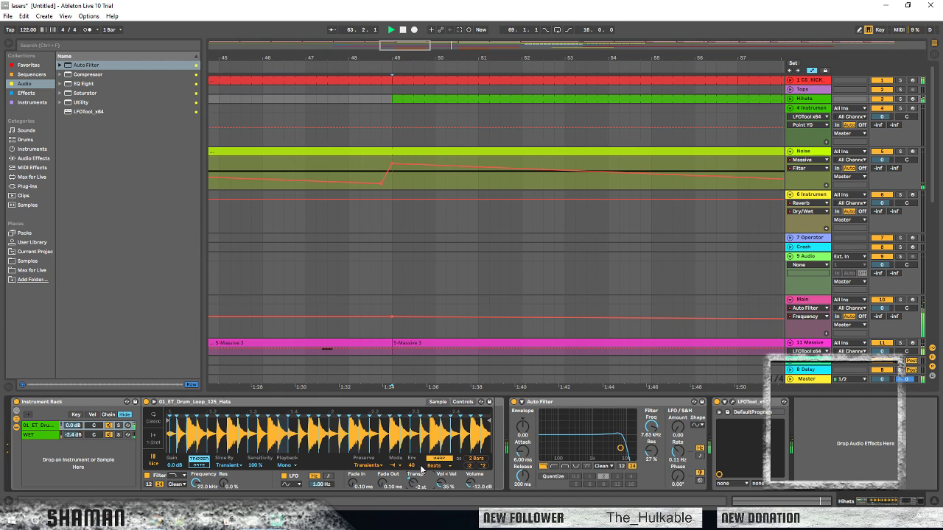
key(ctrl+s)
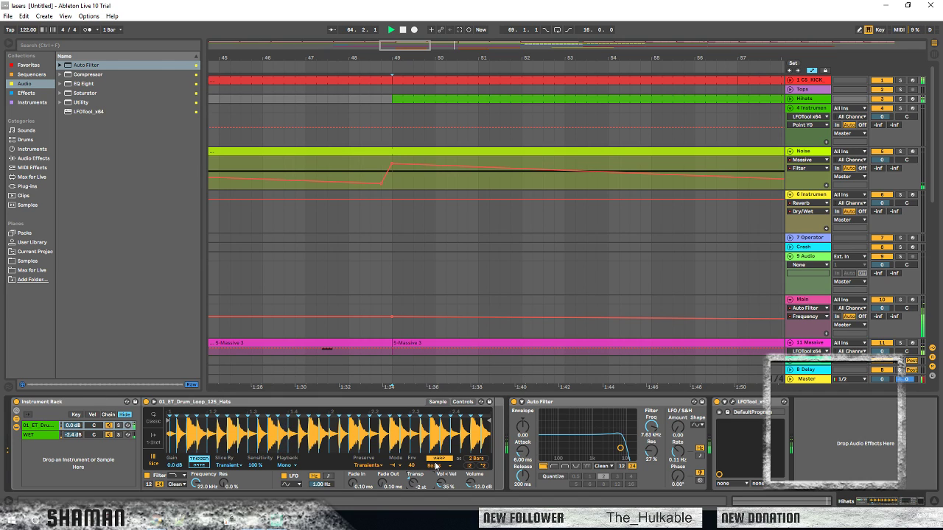
drag(621, 448, 622, 448)
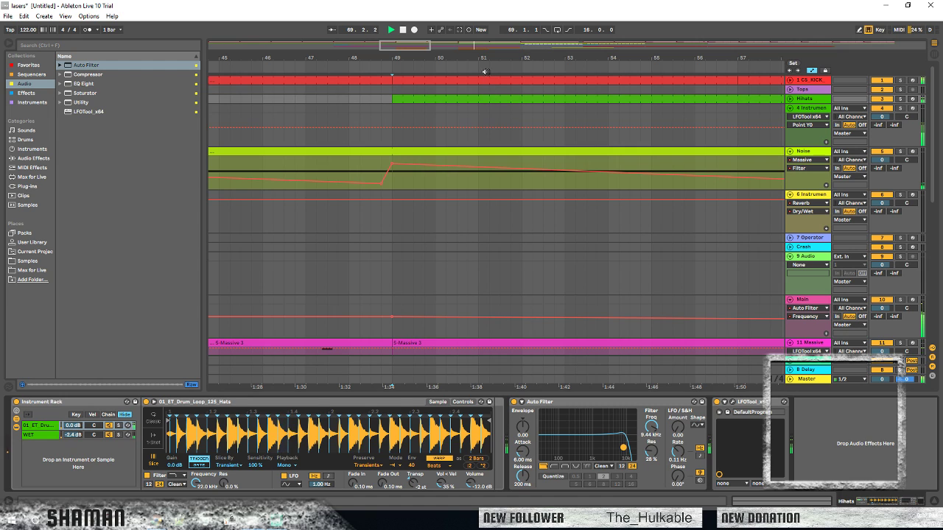
drag(484, 56, 348, 56)
key(ctrl+s)
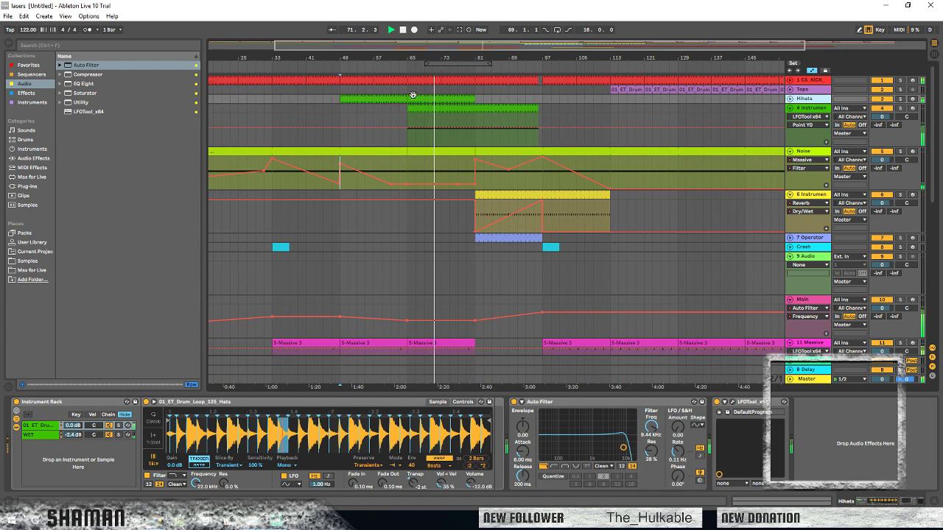
Open the notes of the 6-Massive 1 clip at bar 73 on track 15 in an enlarged editor
scroll(498, 200, down, 7)
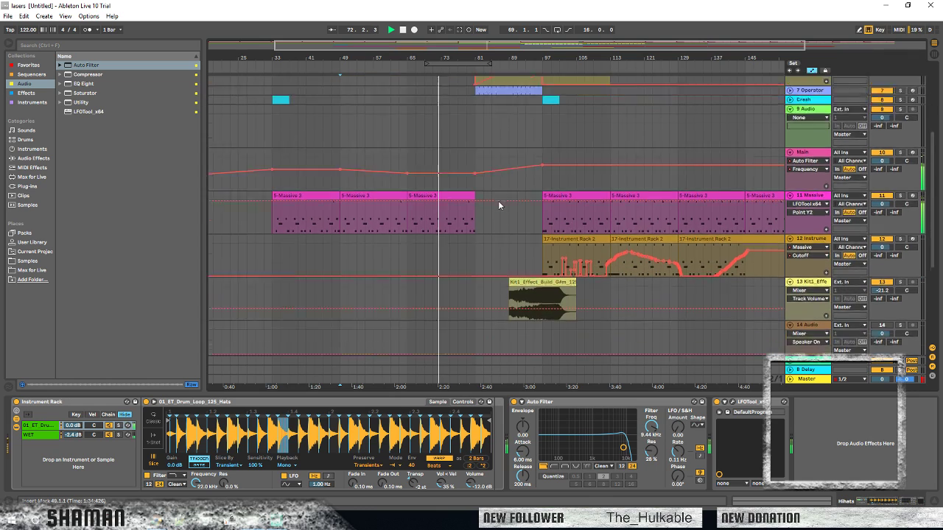
click(464, 253)
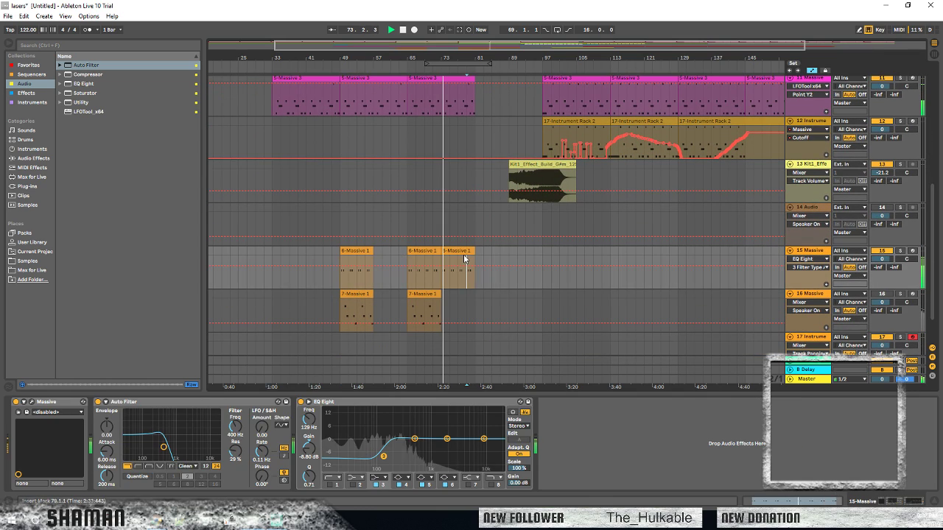
double_click(463, 253)
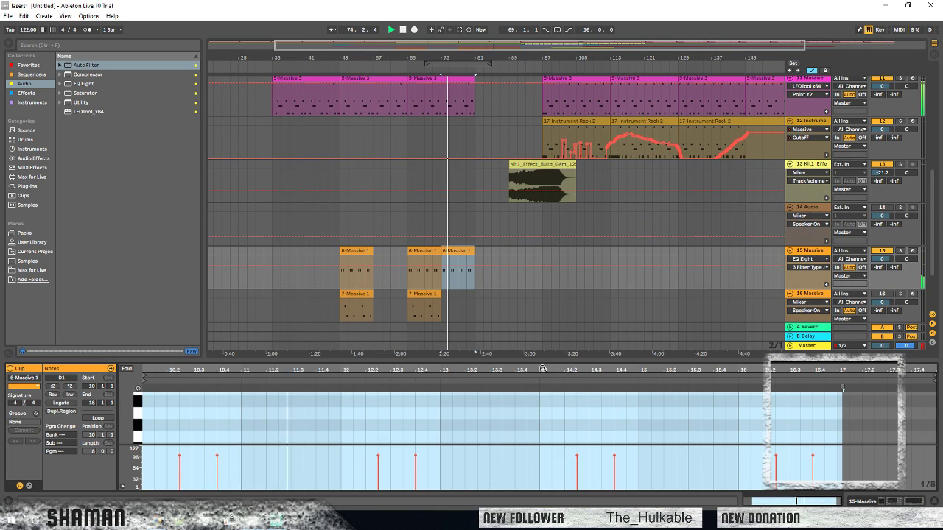
drag(538, 359, 538, 168)
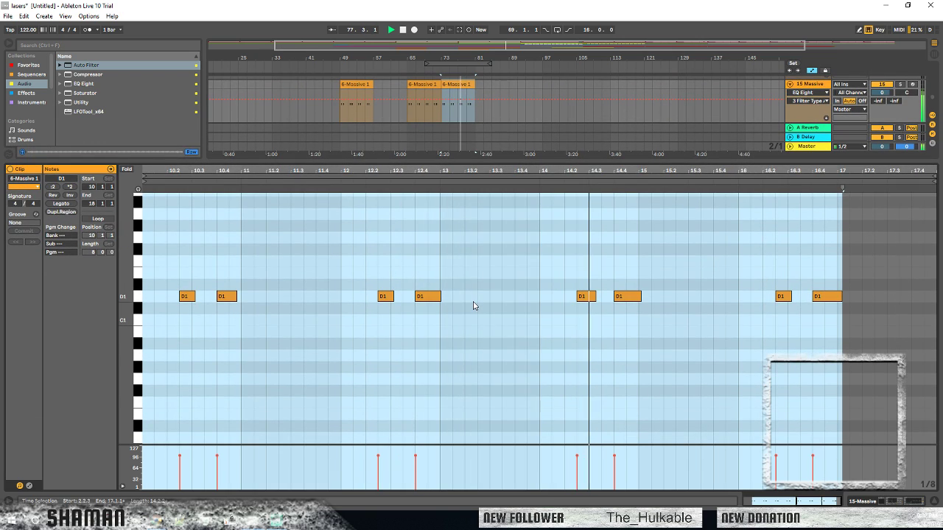
Try an extra short D1 note at 17.2, past the end of the 6-Massive 1 clip, and remove it
double_click(891, 296)
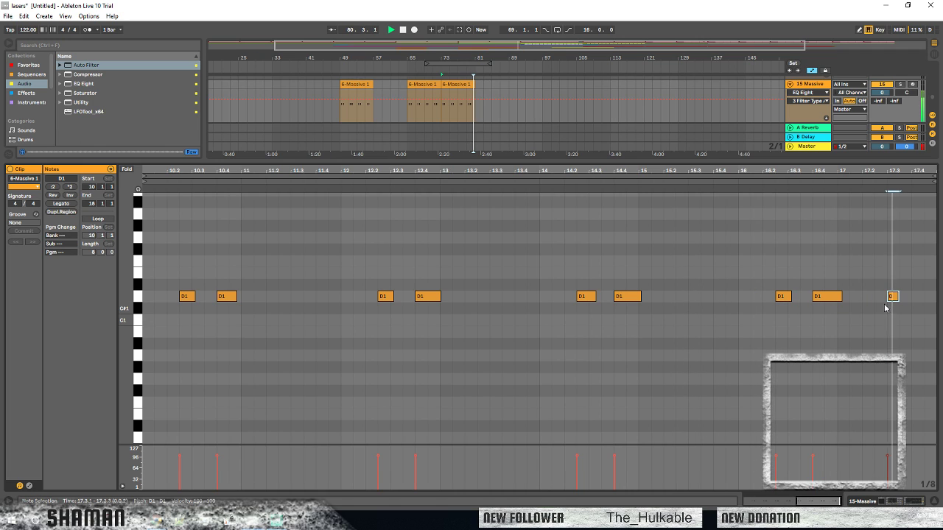
drag(888, 298, 868, 298)
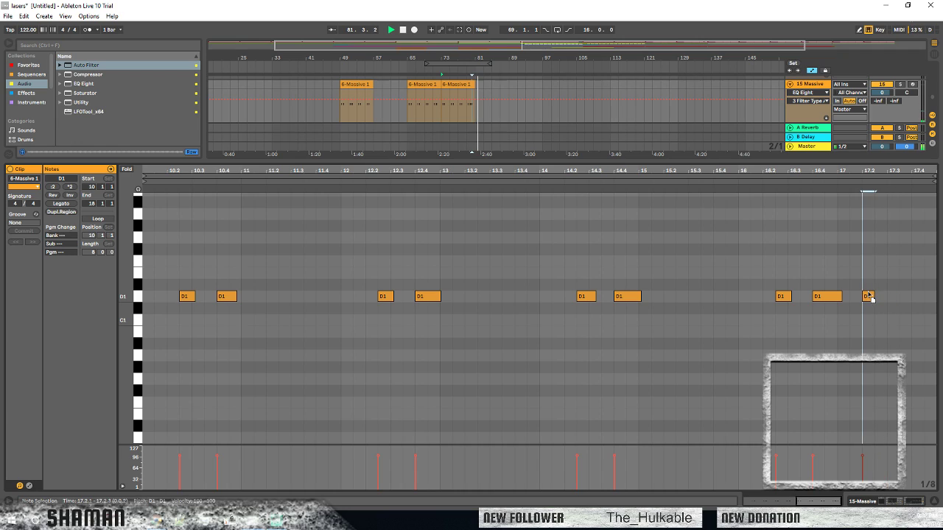
click(862, 305)
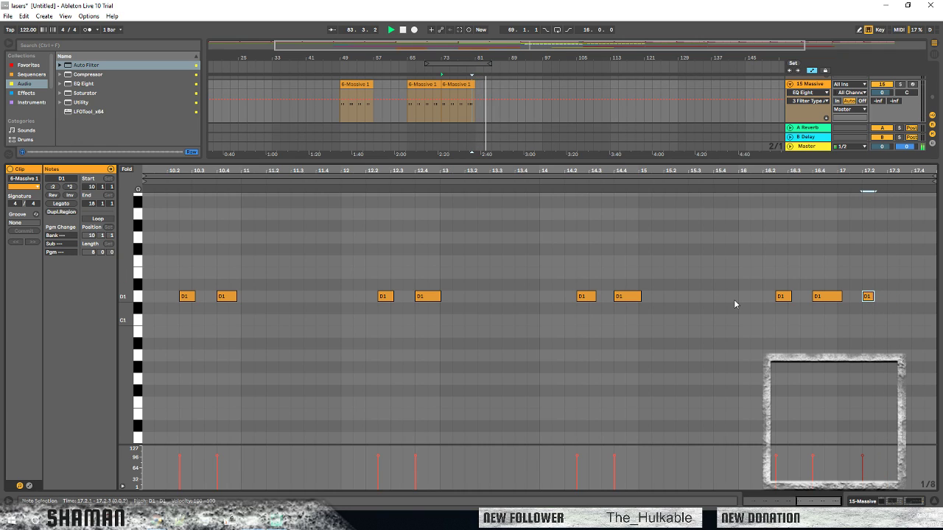
key(Delete)
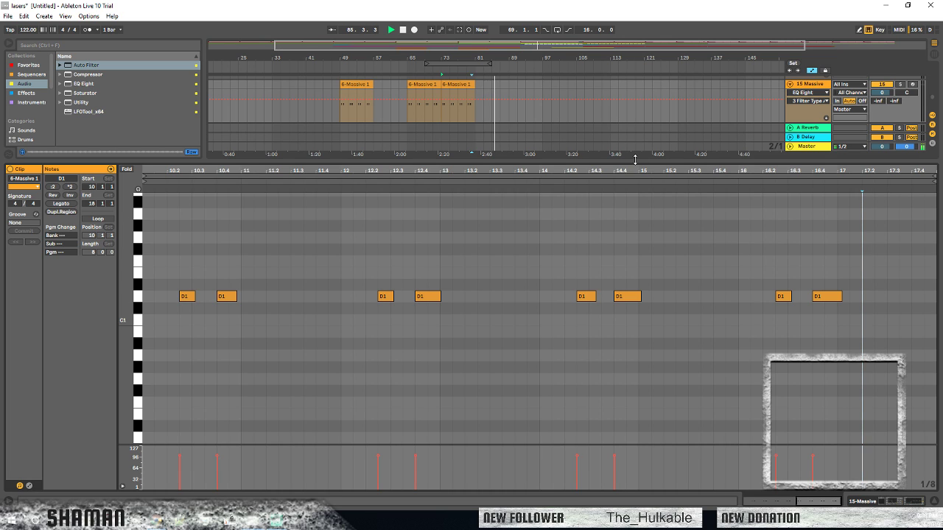
drag(640, 165, 626, 439)
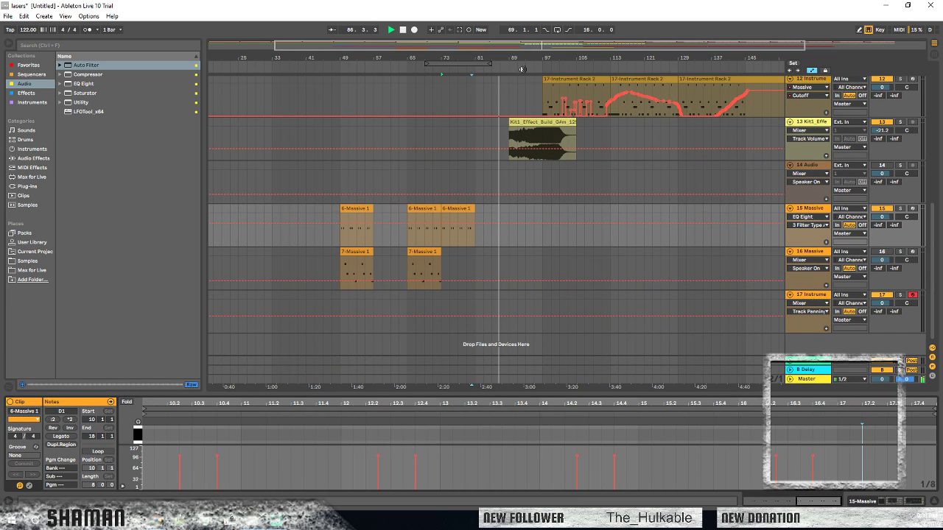
Automate track 4's Auto Filter frequency to fall steadily from 3.03 kHz at bar 81 to 26.0 Hz at bar 97
drag(521, 59, 492, 43)
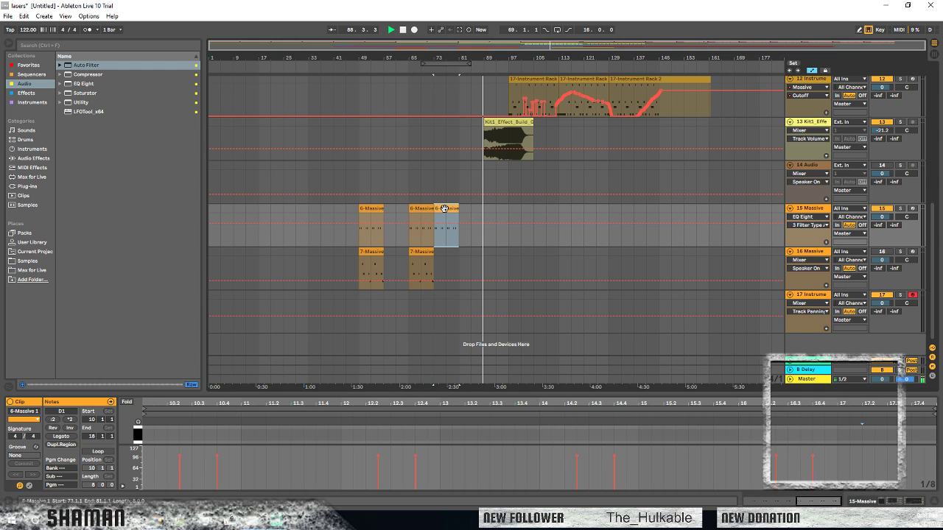
scroll(581, 213, up, 6)
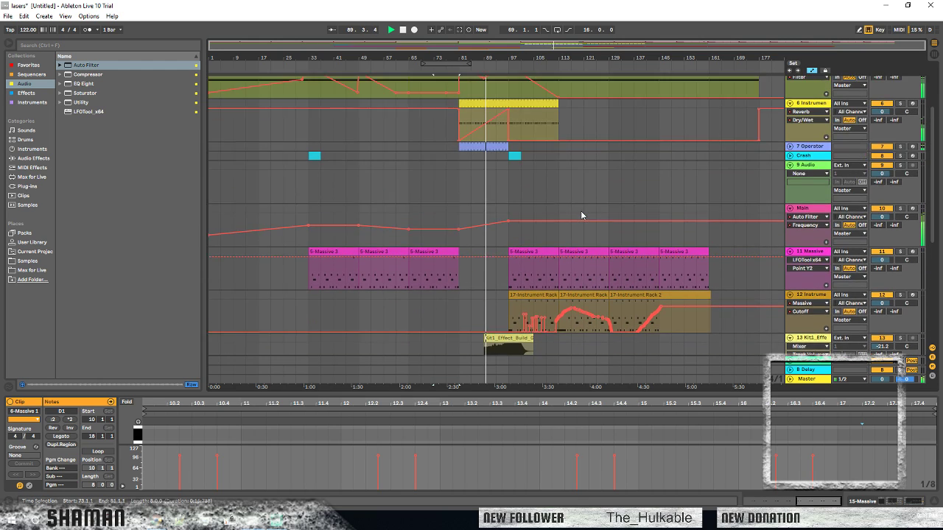
scroll(581, 210, up, 5)
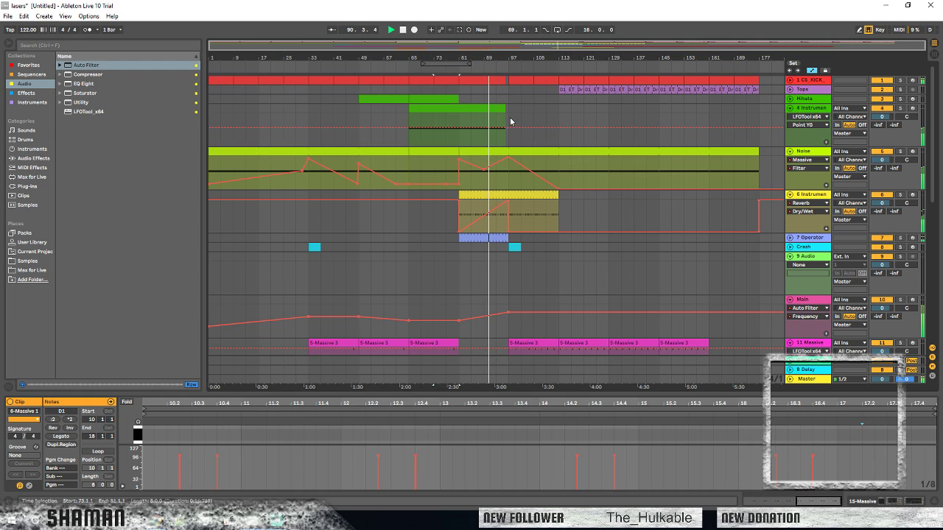
click(506, 118)
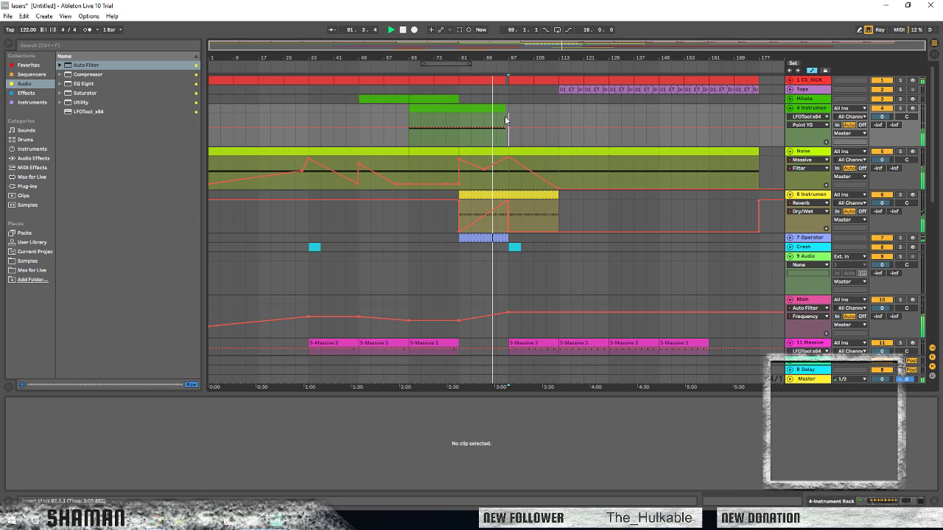
drag(504, 116, 454, 117)
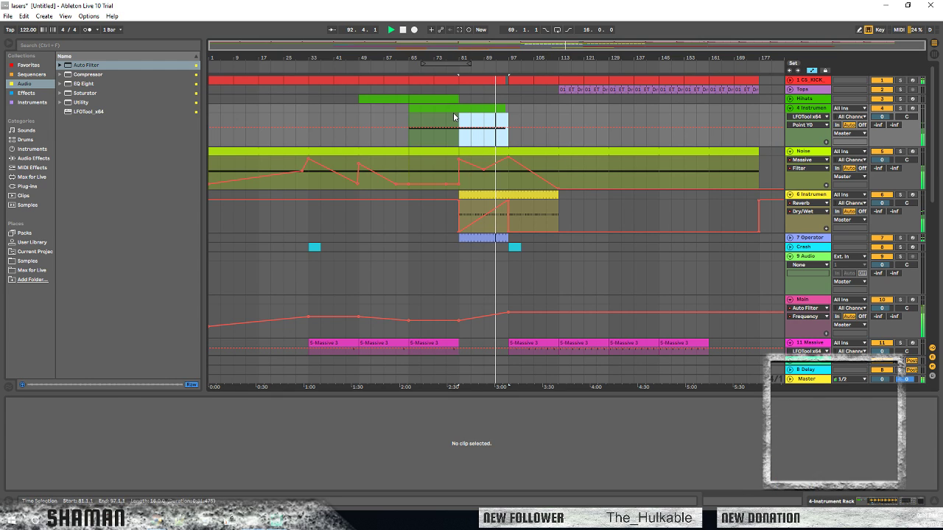
click(893, 501)
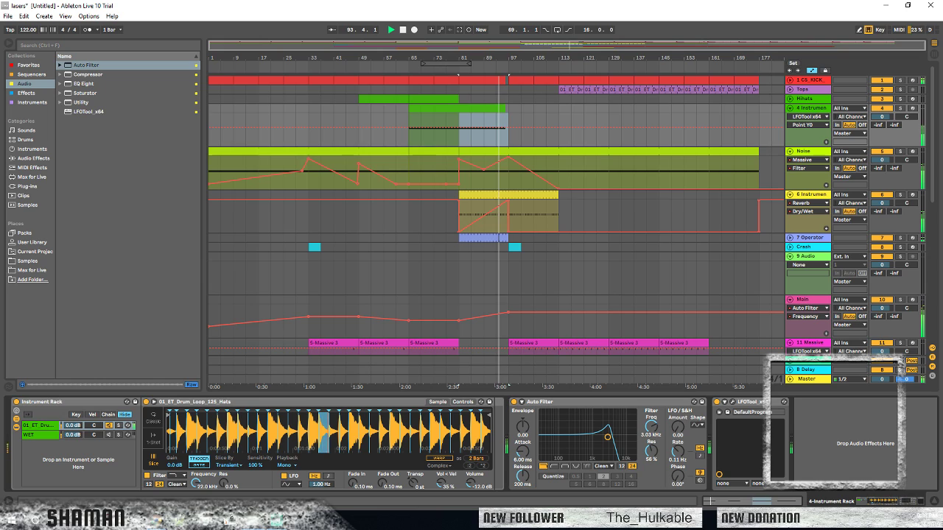
click(652, 429)
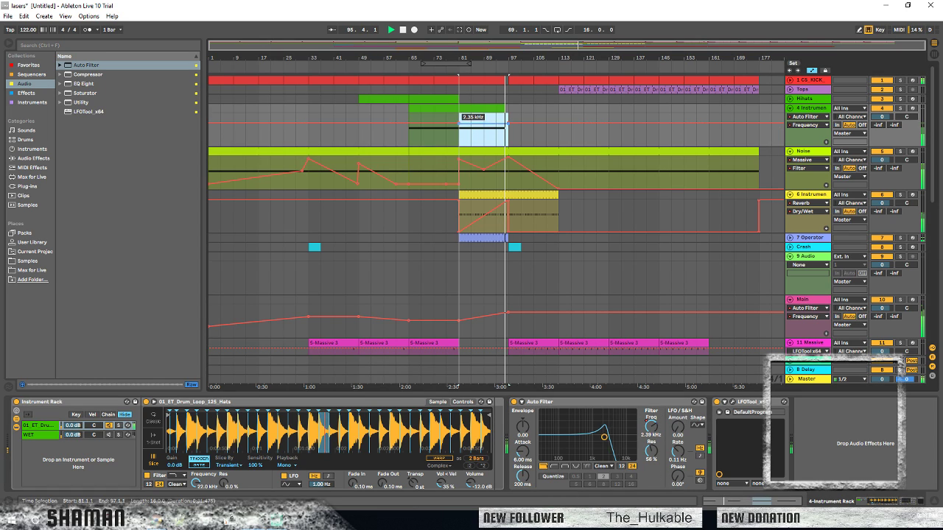
drag(473, 126, 462, 145)
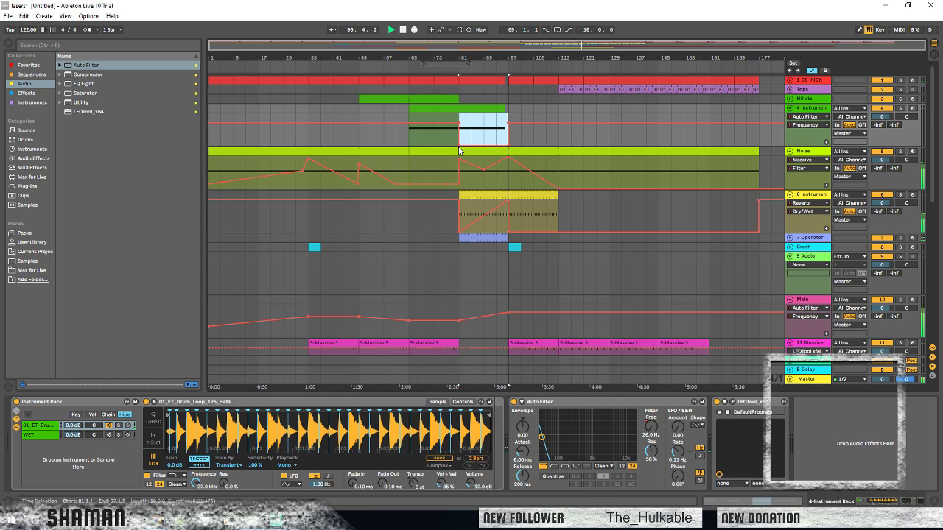
click(459, 149)
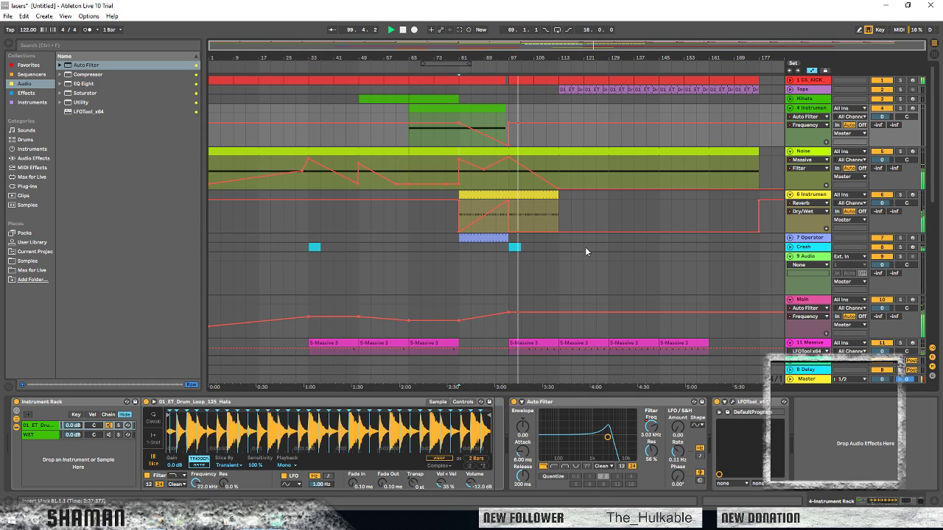
Flatten the raised segment of track 12's Massive Cutoff automation just before bar 105 down to 0.00
scroll(586, 247, down, 5)
scroll(586, 248, down, 2)
drag(517, 58, 384, 137)
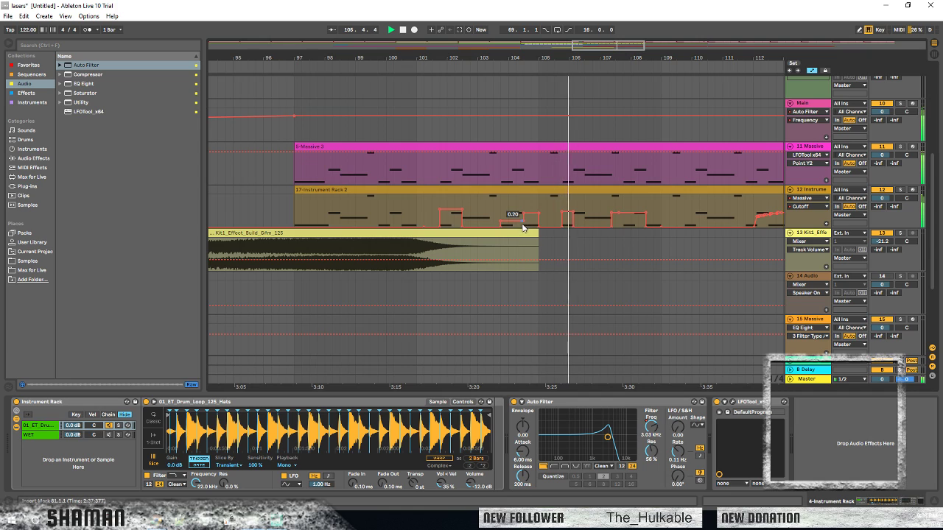
drag(522, 214, 524, 222)
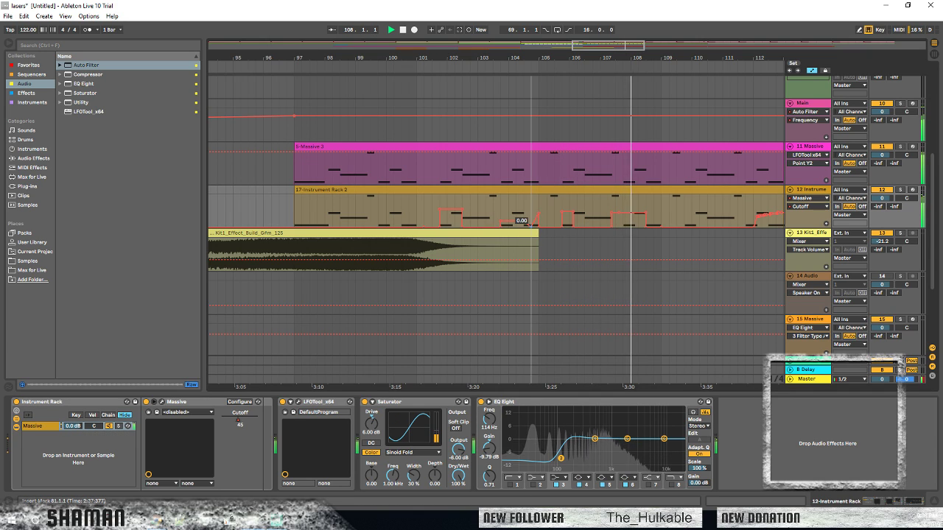
drag(526, 224, 540, 214)
click(539, 214)
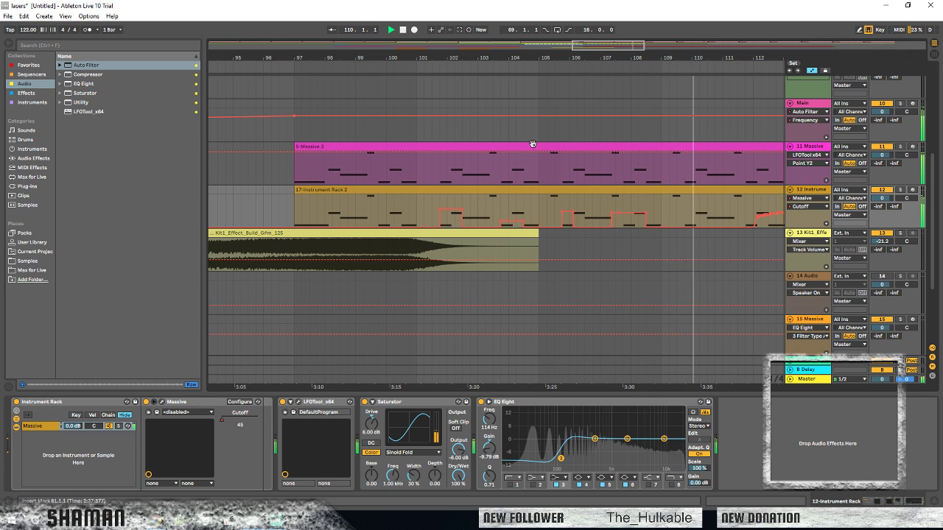
Raise the Auto Filter on track 17 to a frequency of 635 Hz with 32% resonance
drag(513, 57, 435, 15)
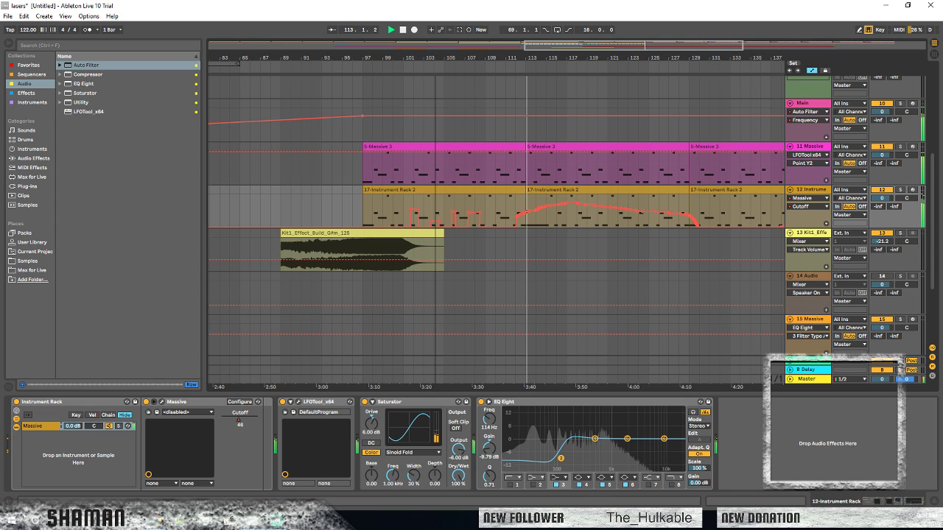
drag(435, 15, 418, 26)
scroll(433, 143, up, 8)
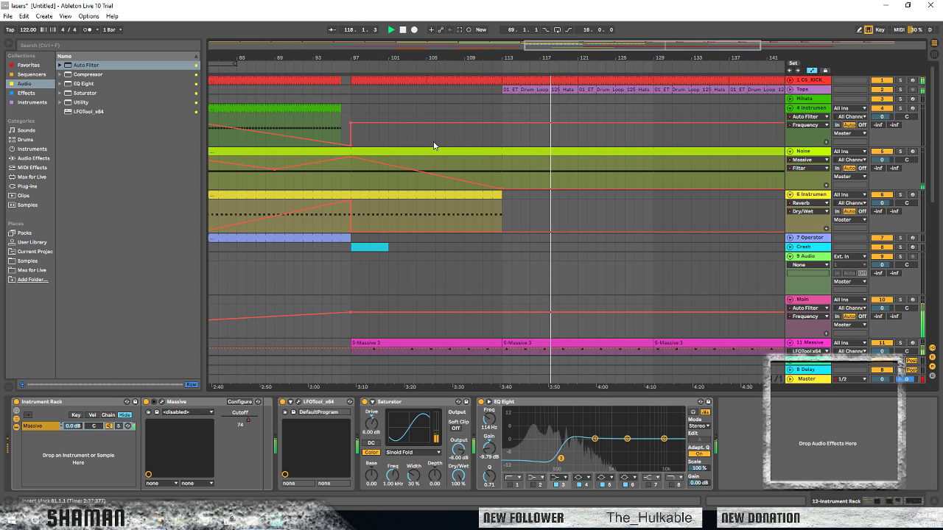
scroll(434, 146, down, 3)
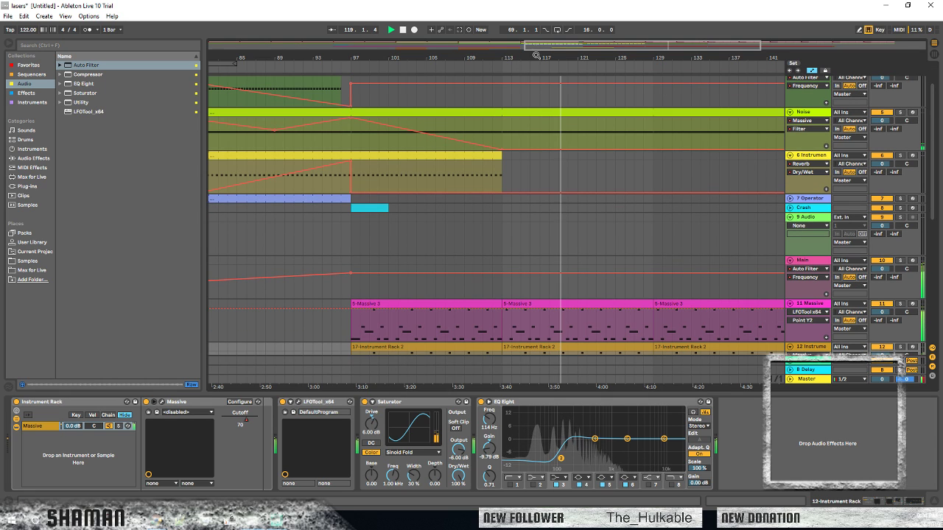
drag(537, 55, 570, 8)
scroll(588, 188, down, 15)
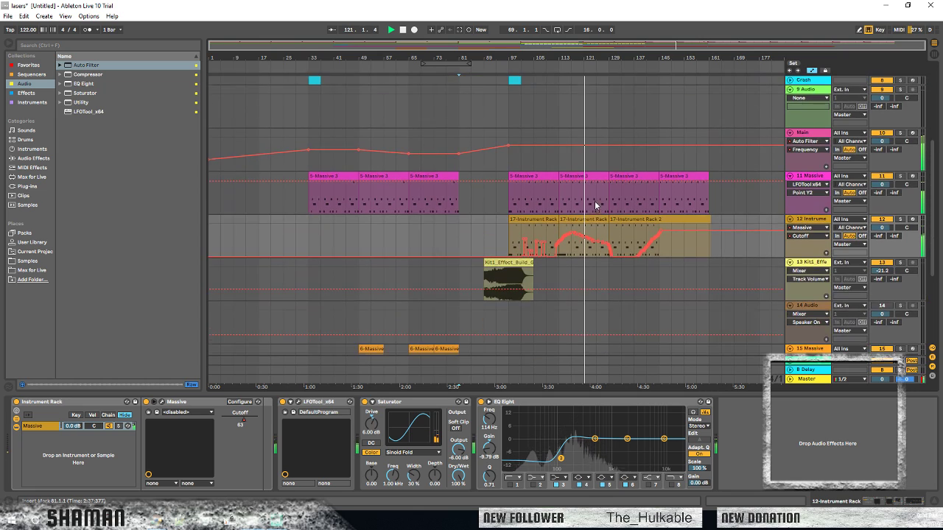
click(814, 179)
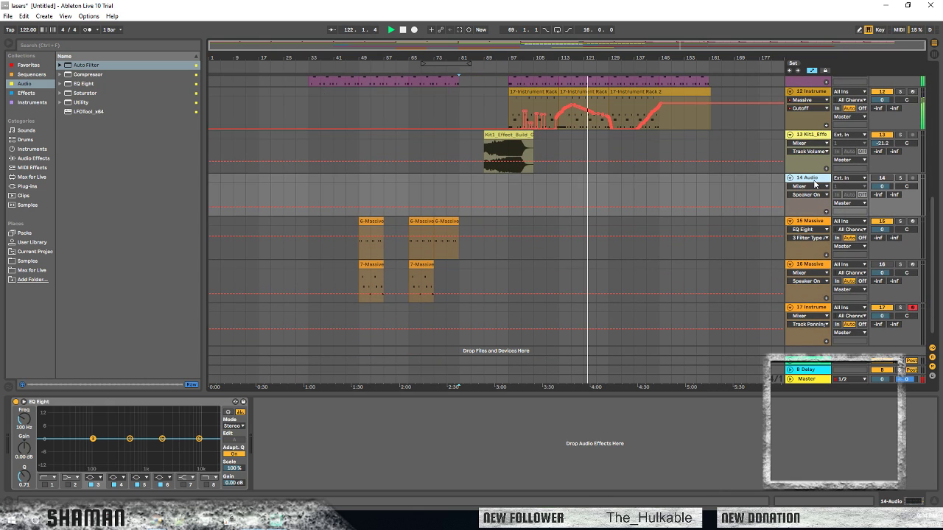
scroll(786, 242, down, 1)
click(804, 298)
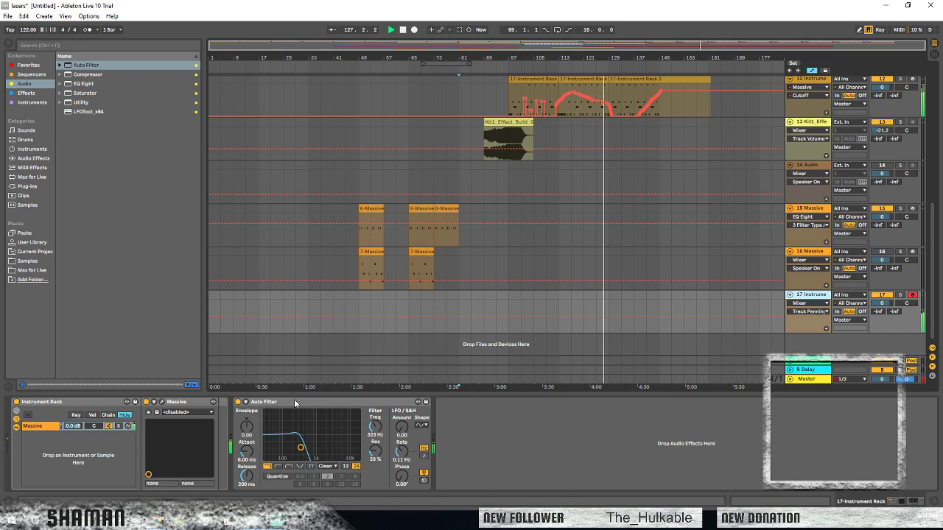
mouse_move(300, 448)
mouse_down()
mouse_move(321, 445)
mouse_move(310, 447)
mouse_up()
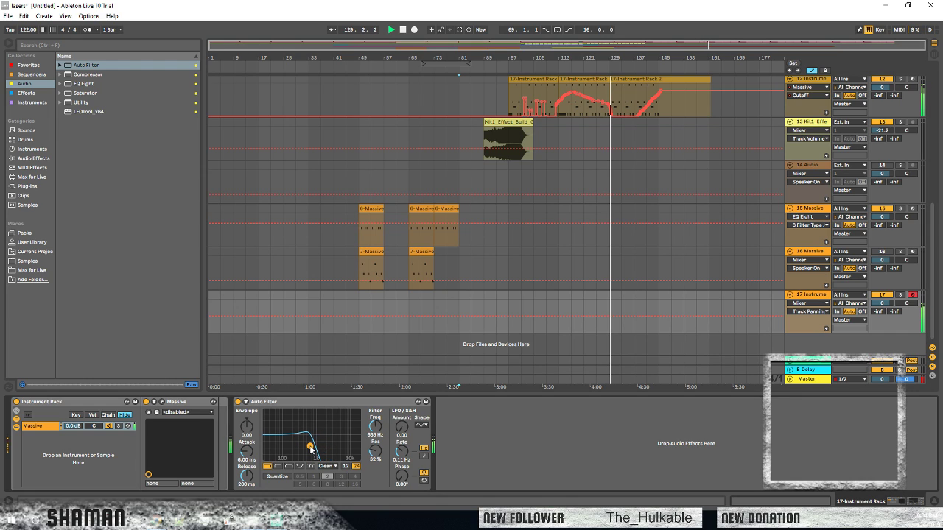
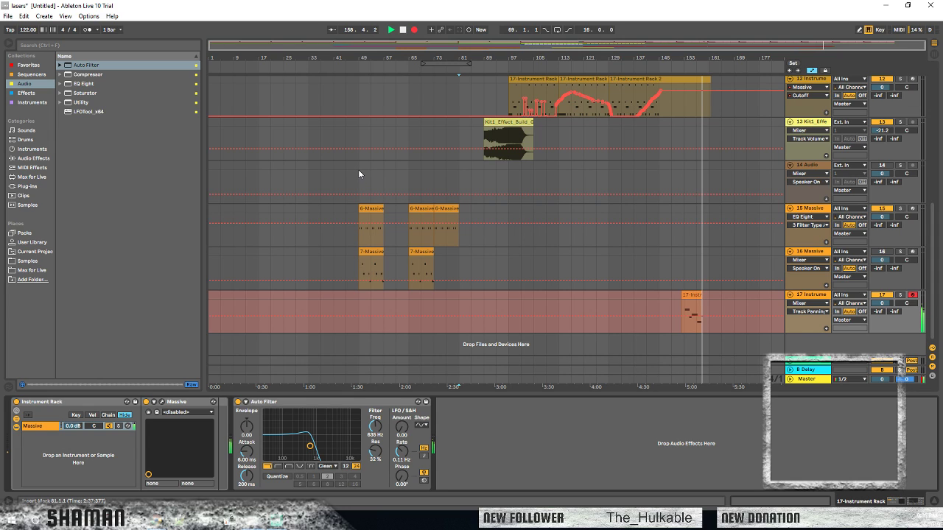
Stop recording on track 17 and open the notes of the newly recorded clip in an enlarged editor
key(space)
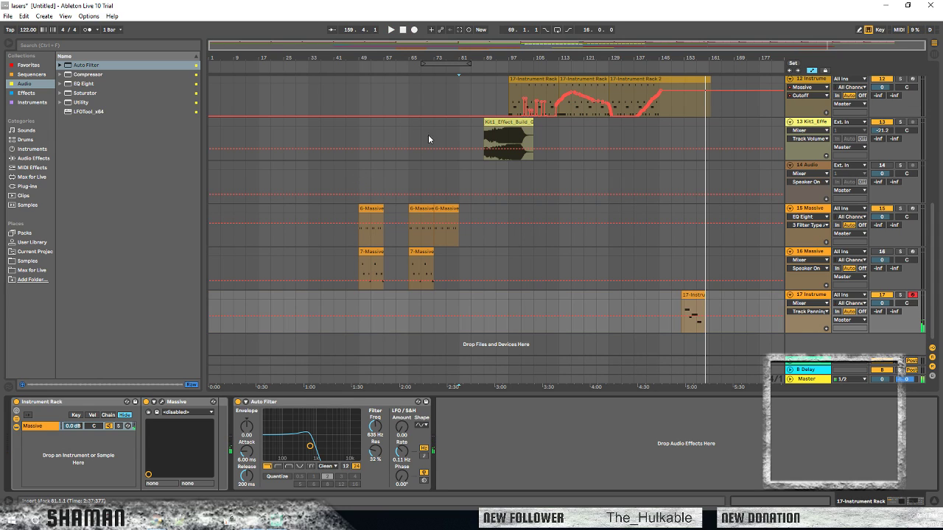
drag(671, 65, 663, 111)
double_click(737, 297)
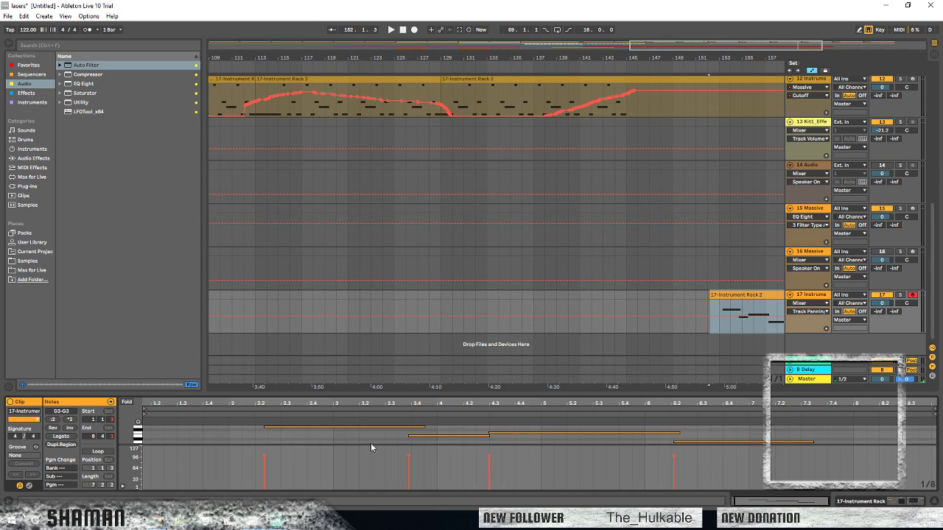
drag(331, 395, 331, 295)
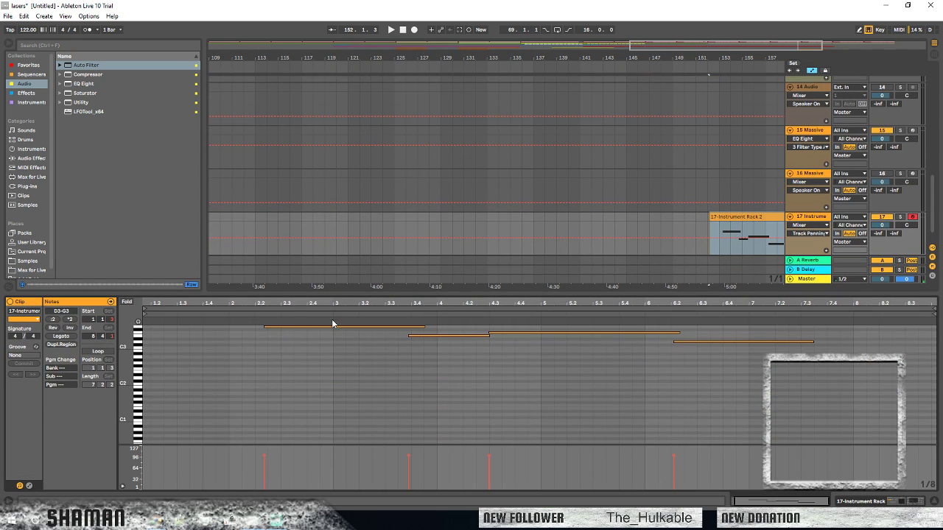
Move the recorded 17-Instrument Rack 2 clip on track 17 eight bars earlier, to bar 144
key(space)
scroll(582, 74, up, 1)
key(space)
drag(610, 61, 611, 19)
scroll(678, 179, up, 4)
scroll(678, 178, up, 1)
scroll(676, 179, down, 4)
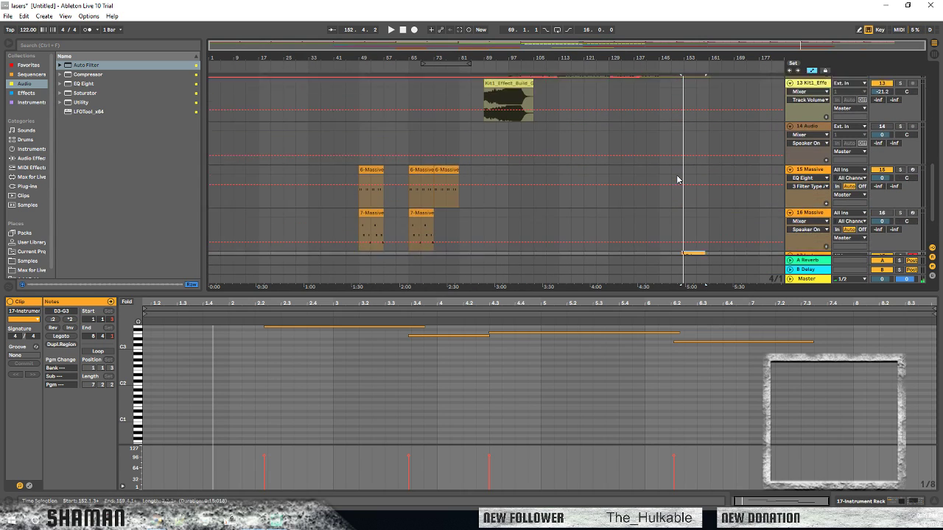
scroll(675, 177, up, 5)
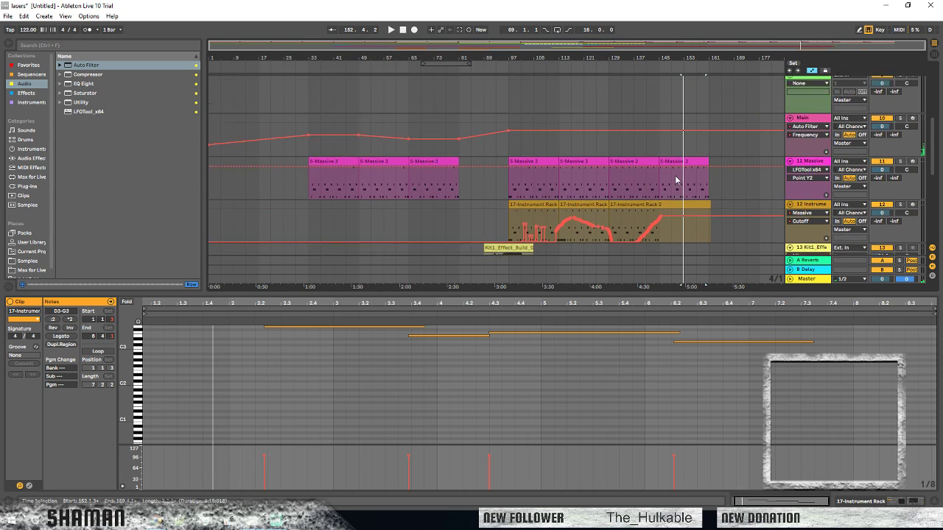
scroll(675, 177, down, 5)
scroll(674, 182, down, 1)
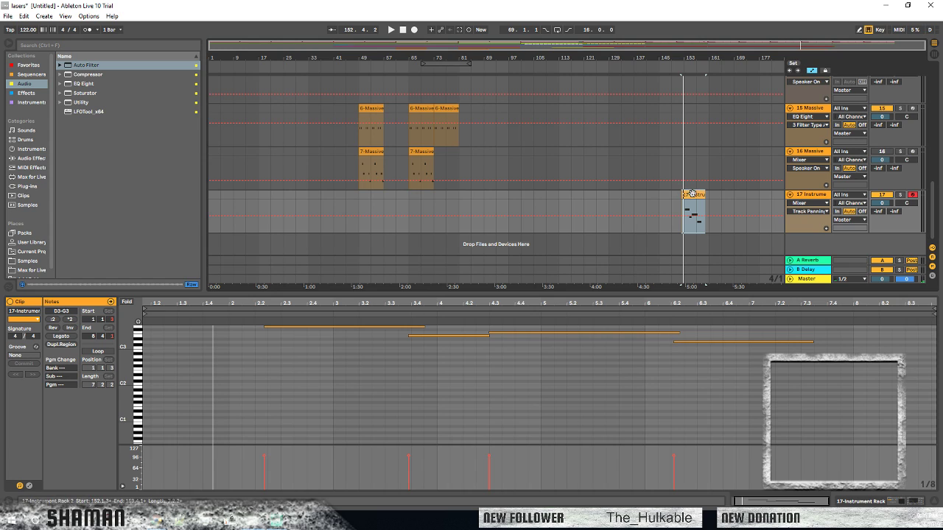
drag(692, 193, 667, 194)
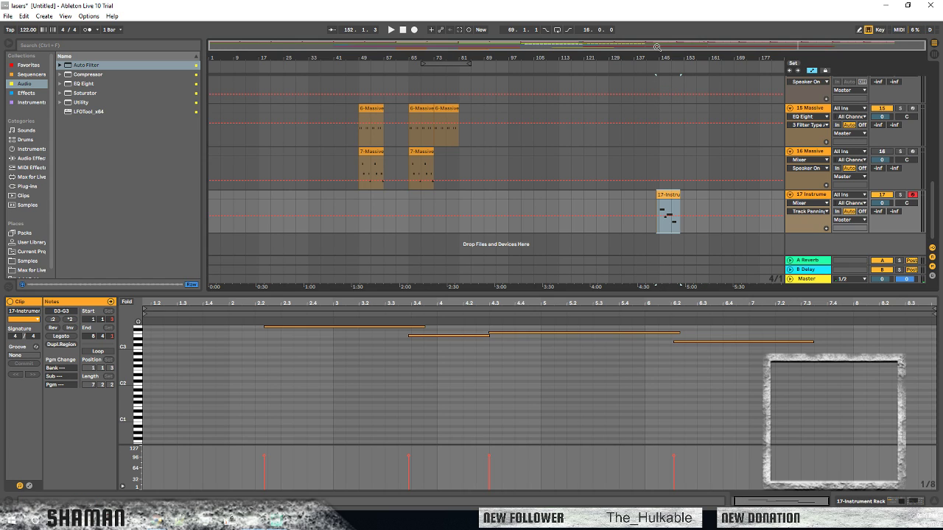
Shift all notes in the clip so the first begins at 2.1.1, and set the clip's start and loop position to 2.1.1
drag(655, 57, 662, 57)
click(275, 371)
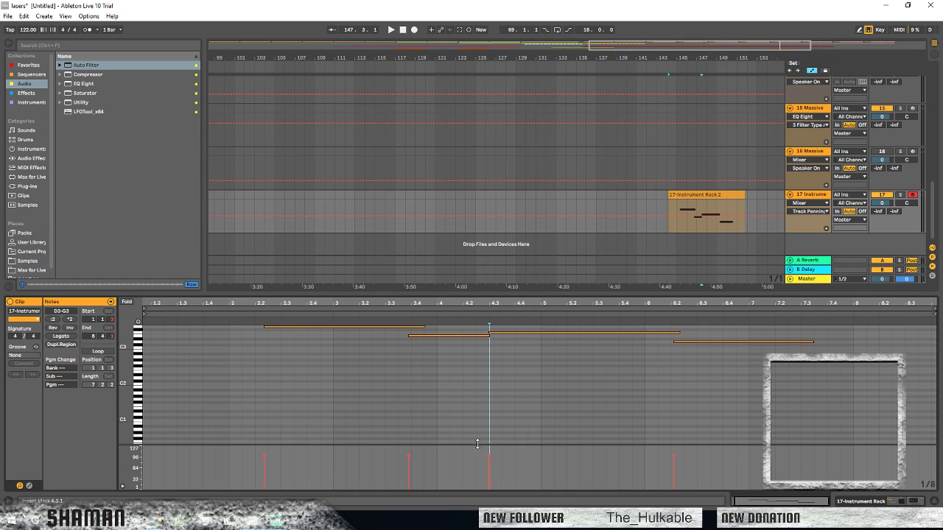
key(ctrl+a)
drag(274, 333, 238, 331)
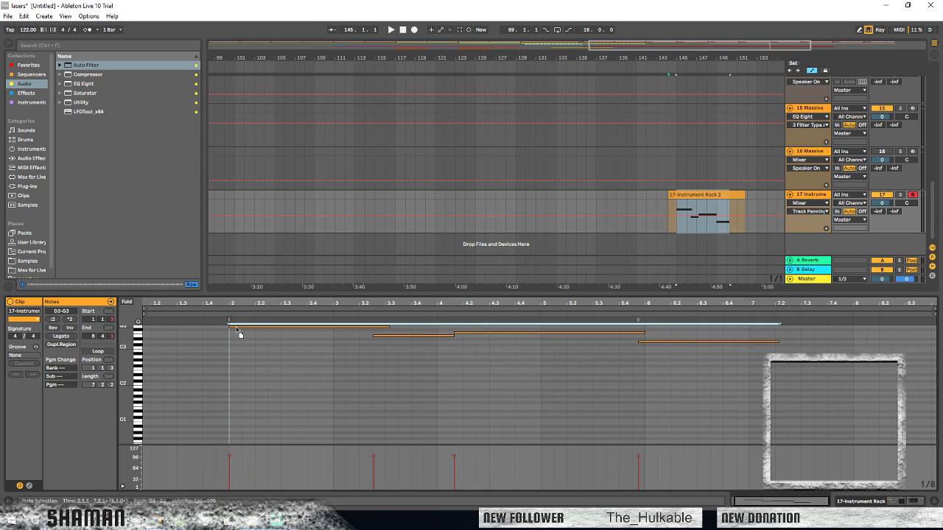
drag(147, 307, 200, 307)
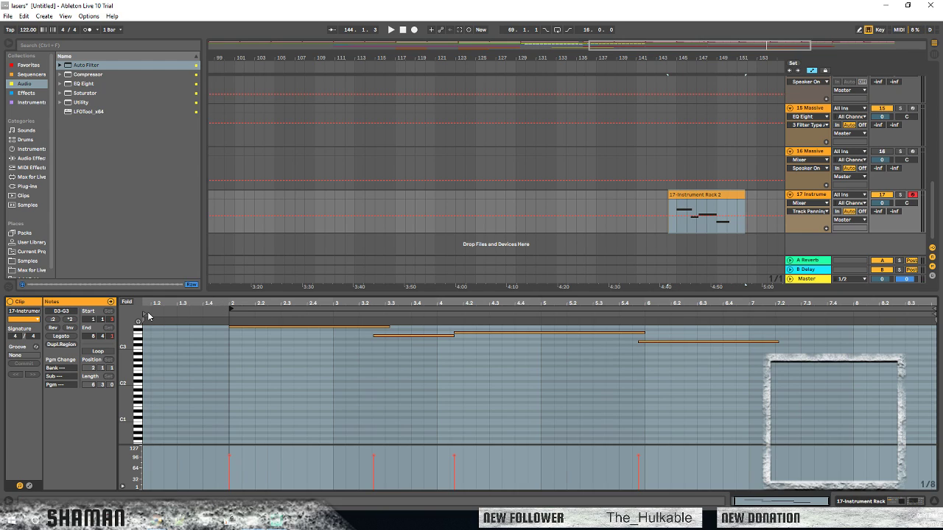
drag(146, 313, 216, 314)
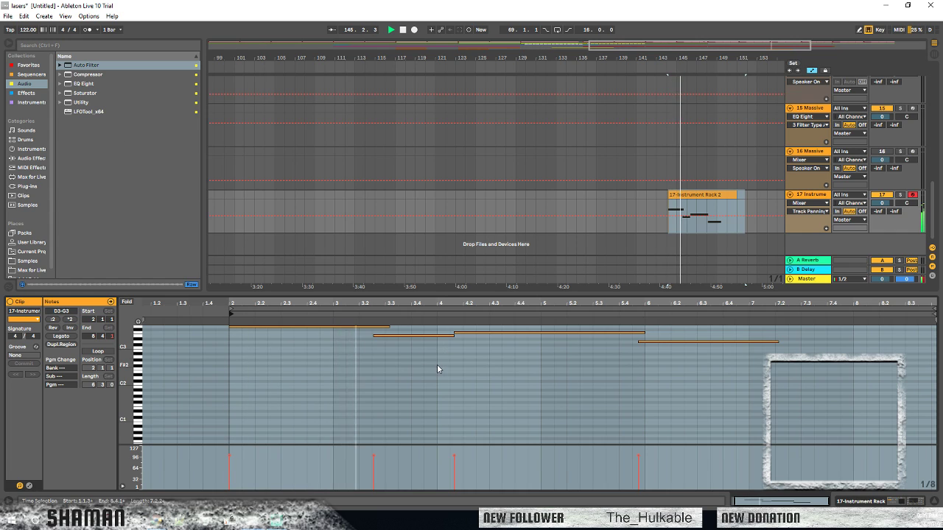
Move the clip's E3 note to start at 3.3.1 and its F3 note to start at 4.2.1
click(393, 377)
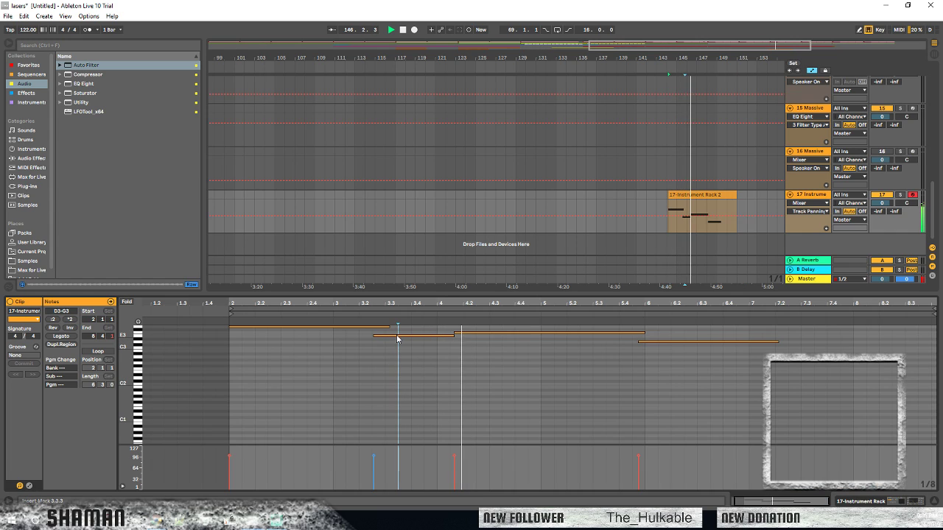
drag(480, 333, 485, 338)
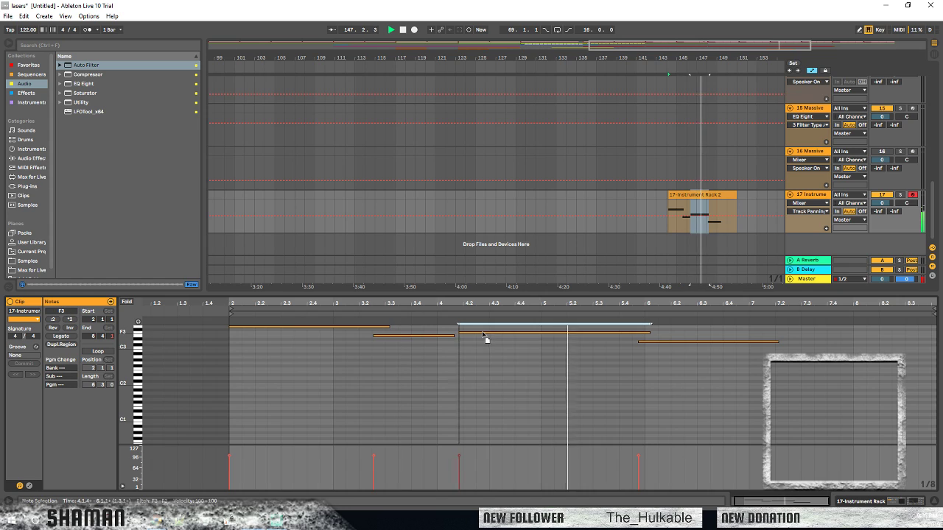
drag(414, 337, 433, 341)
Trim the F3 note to end at 6.1.1 and move the D3 note to start at that point
click(698, 344)
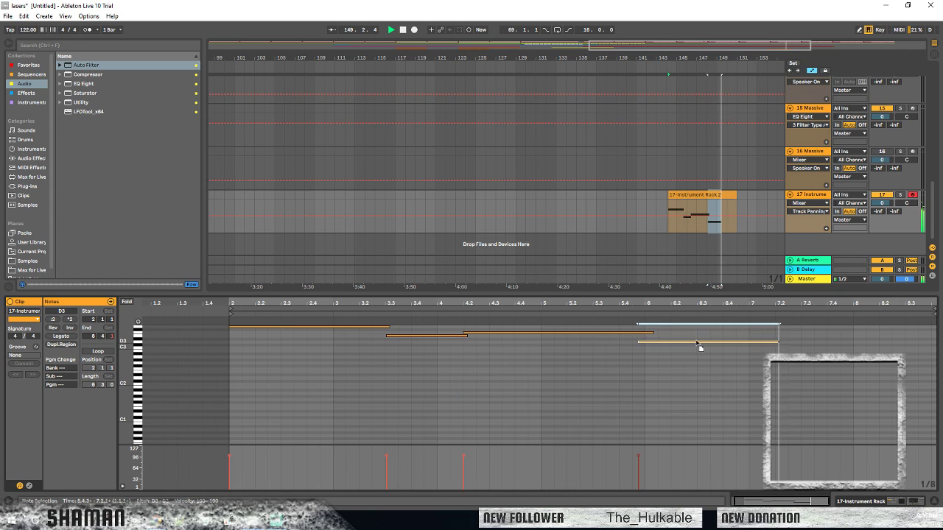
key(Right)
key(Right)
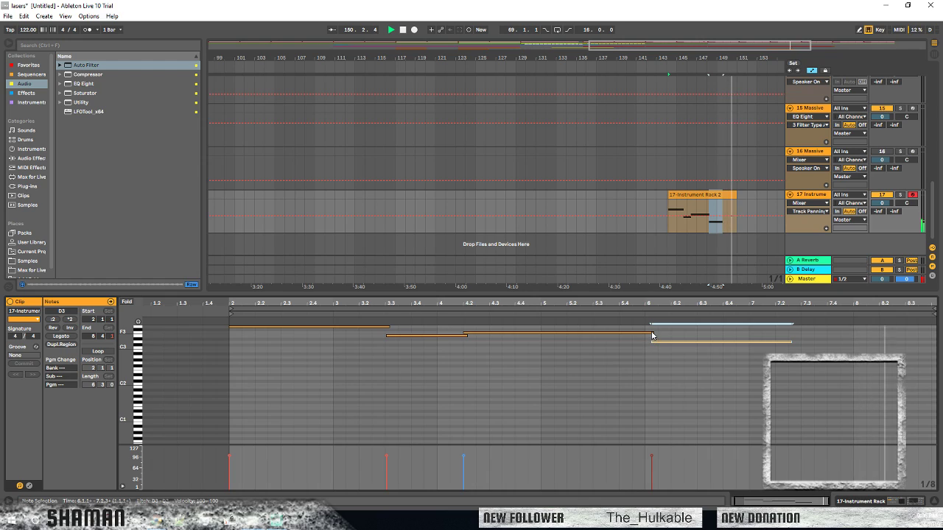
drag(652, 334, 644, 330)
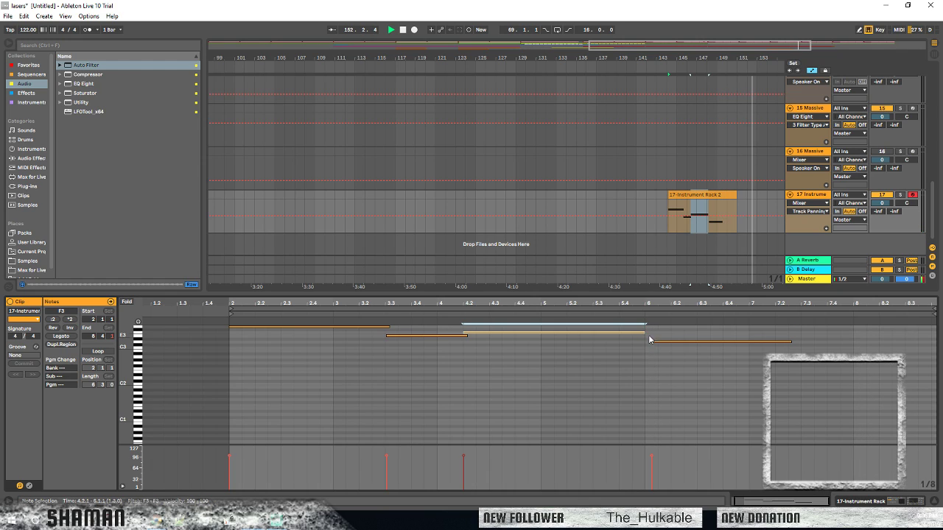
click(649, 341)
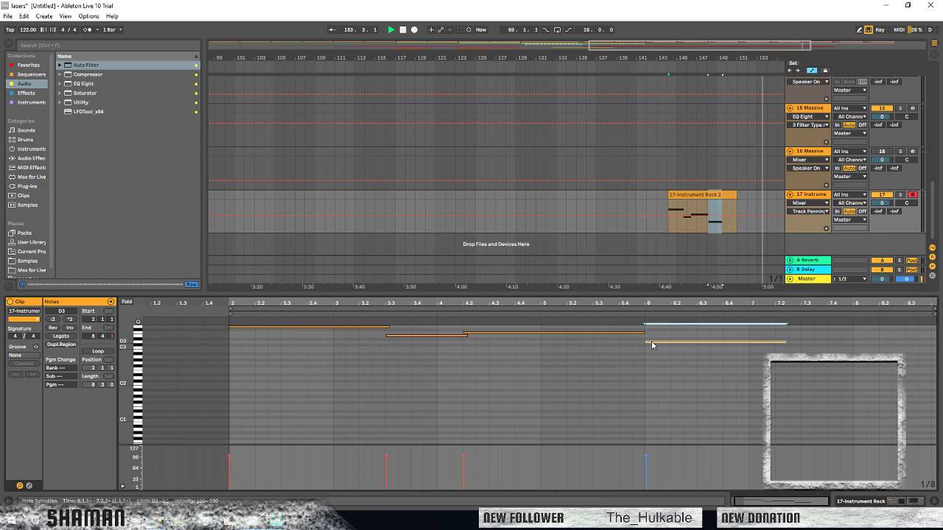
Play back the edited 17-Instrument Rack 2 clip and move it to start at bar 145
click(670, 196)
key(space)
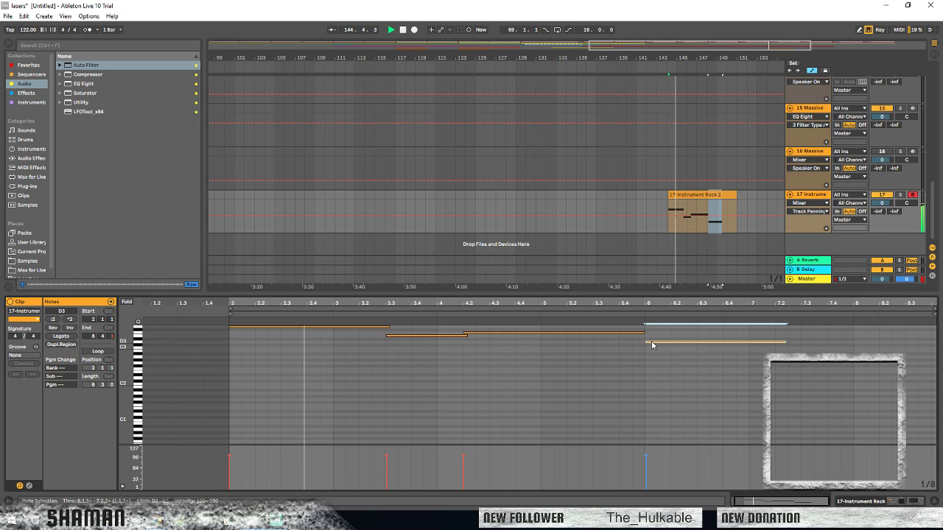
drag(691, 194, 683, 196)
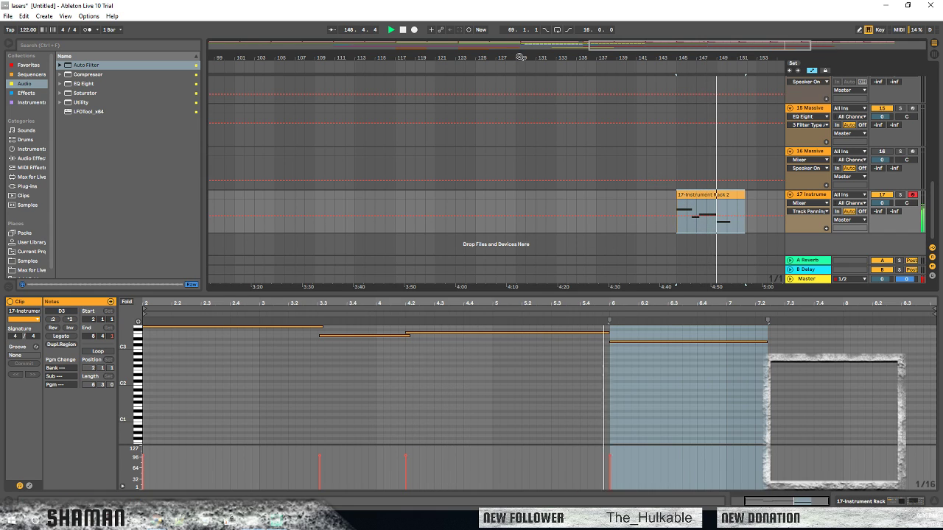
Listen to the whole arrangement from around bar 60 up to the breakdown at bar 81
drag(519, 57, 610, 30)
scroll(671, 156, up, 5)
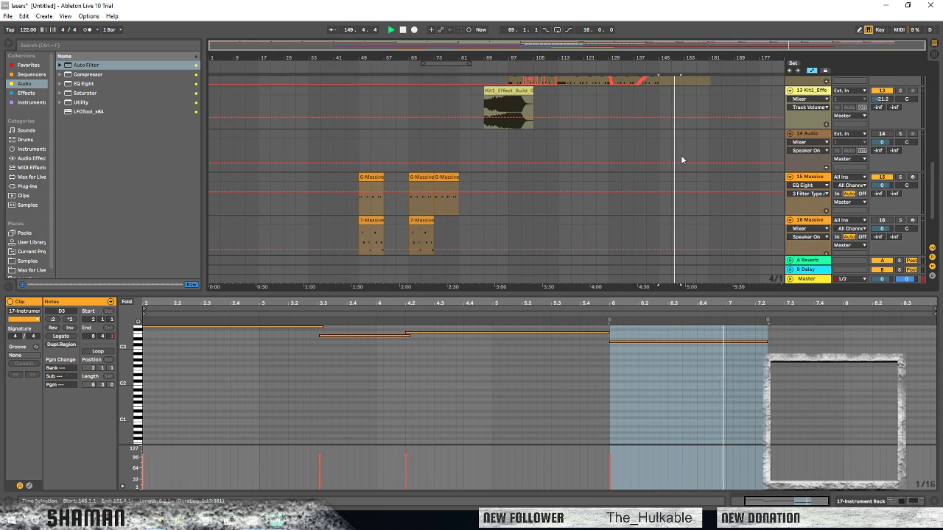
scroll(681, 159, up, 2)
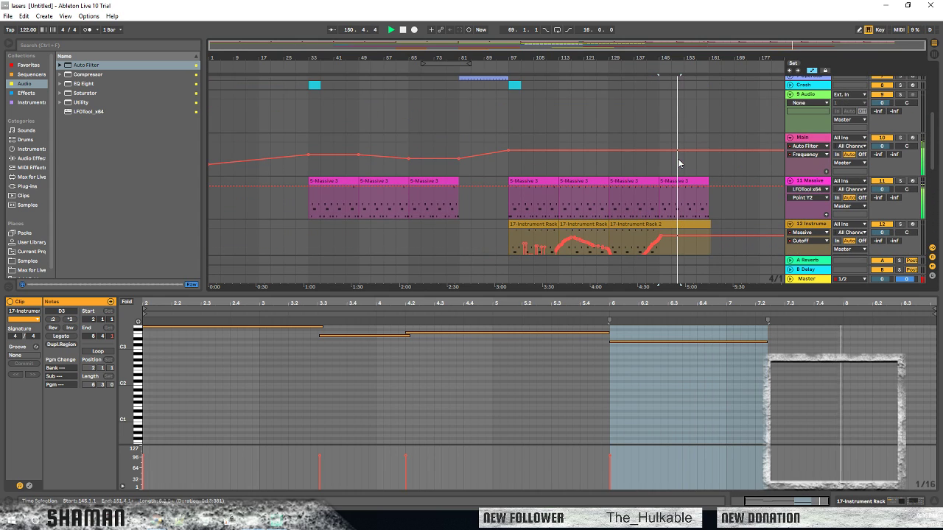
click(393, 69)
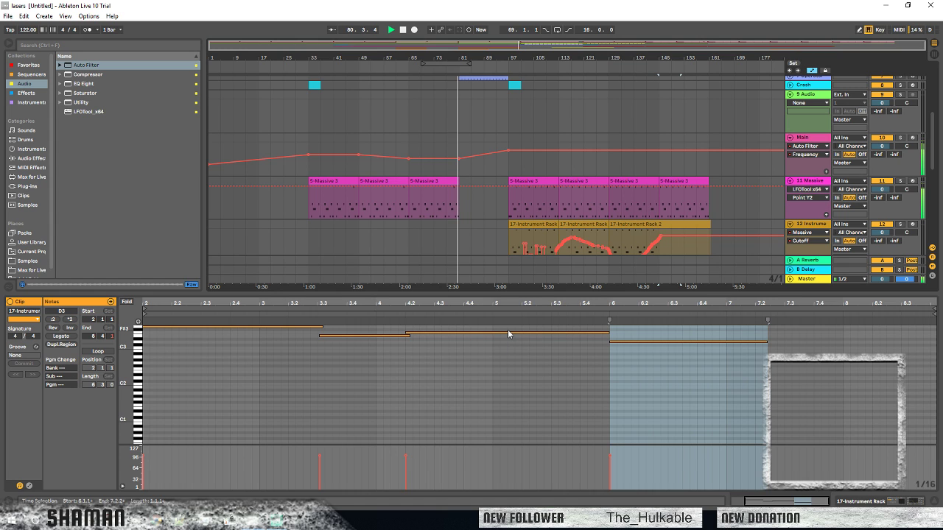
Move the 17-Instrument Rack 2 clip on track 17 from bar 145 to bar 81
scroll(414, 210, down, 5)
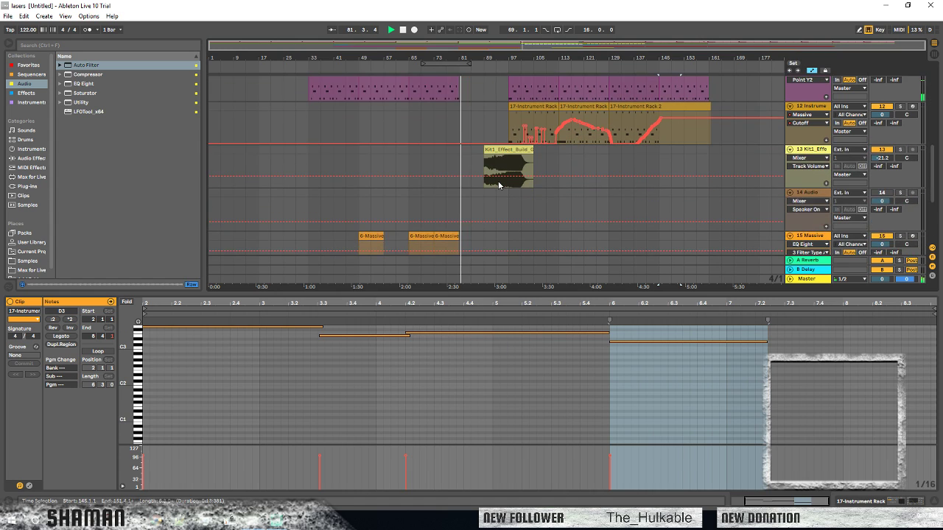
scroll(499, 183, down, 5)
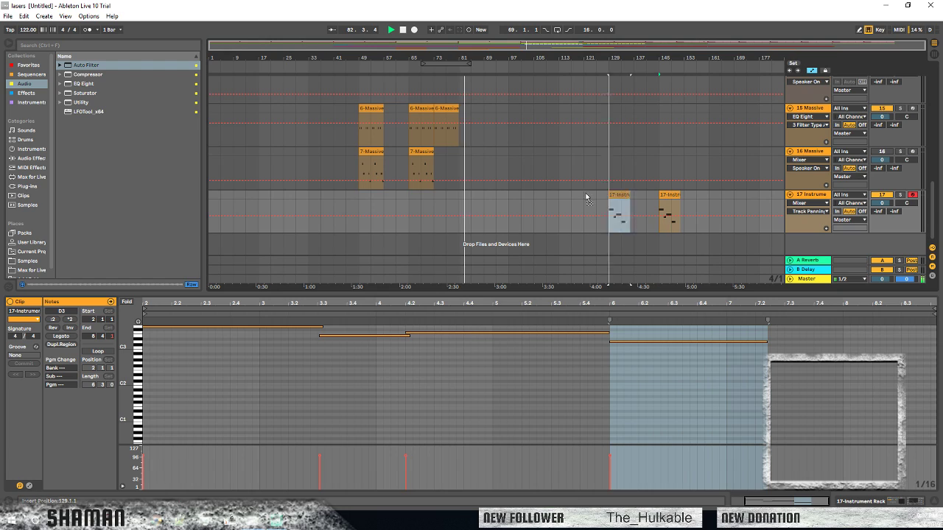
drag(613, 193, 463, 193)
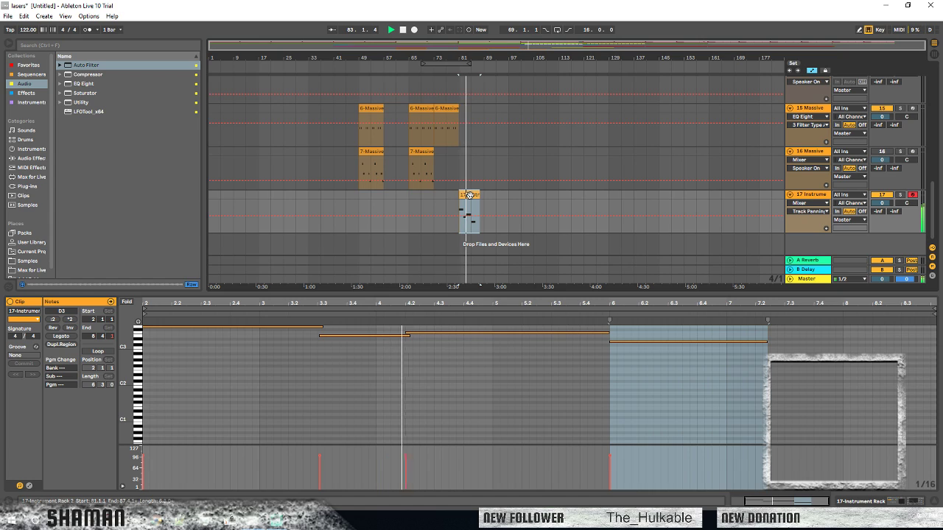
Shorten the clip's E3 note so it ends at 4.2.1, where the F3 note begins
click(407, 336)
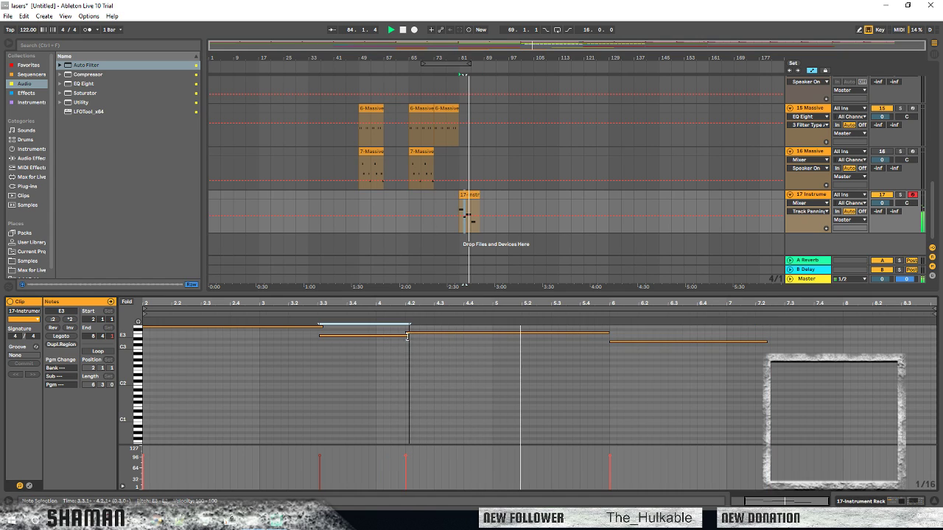
drag(408, 336, 403, 336)
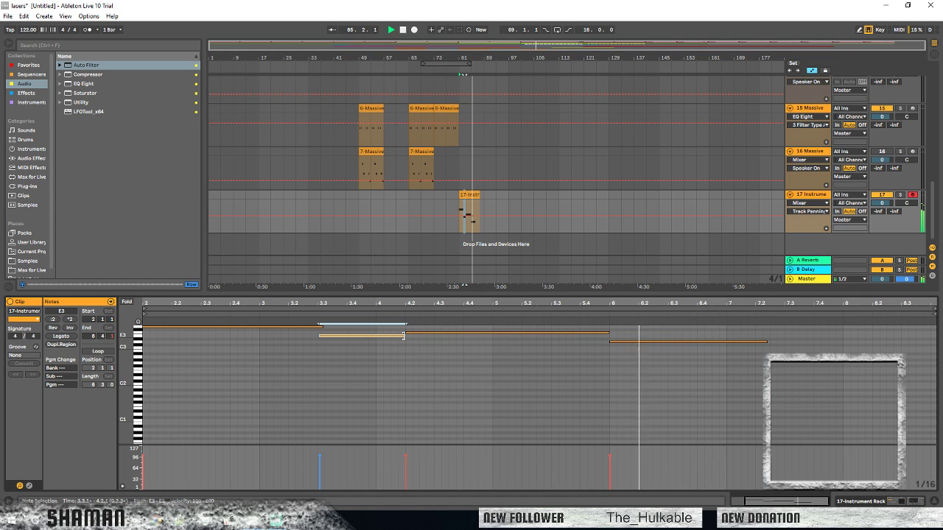
Extend the clip's last D3 note to about 7.3 and paste a copy of the clip on track 17 at bar 129
click(766, 342)
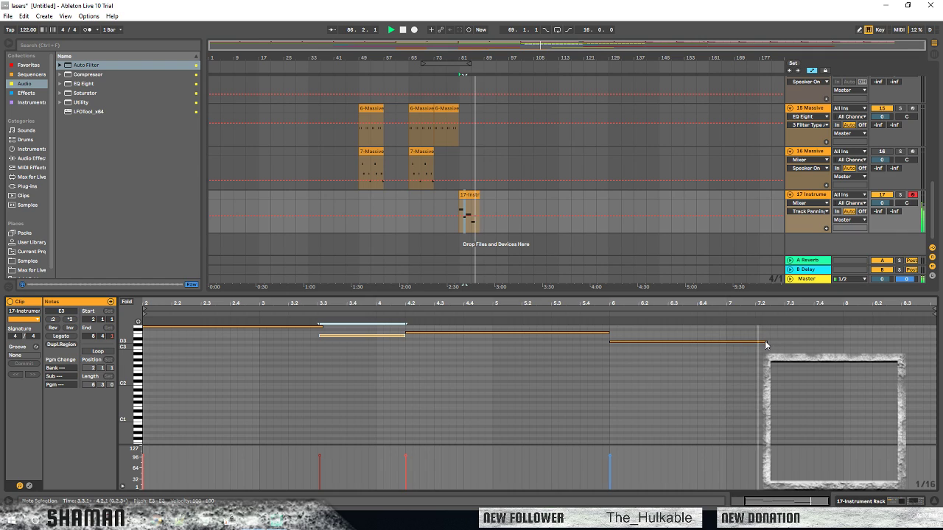
drag(766, 344, 784, 341)
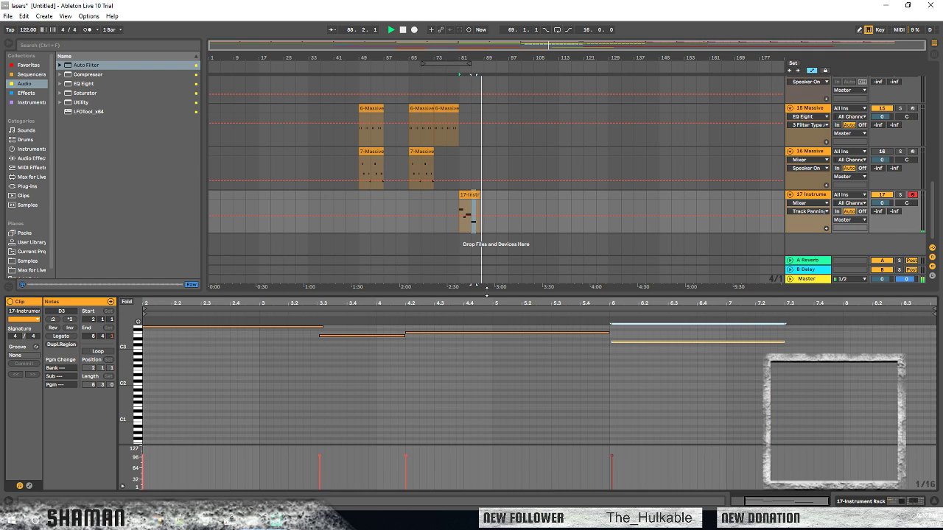
click(455, 57)
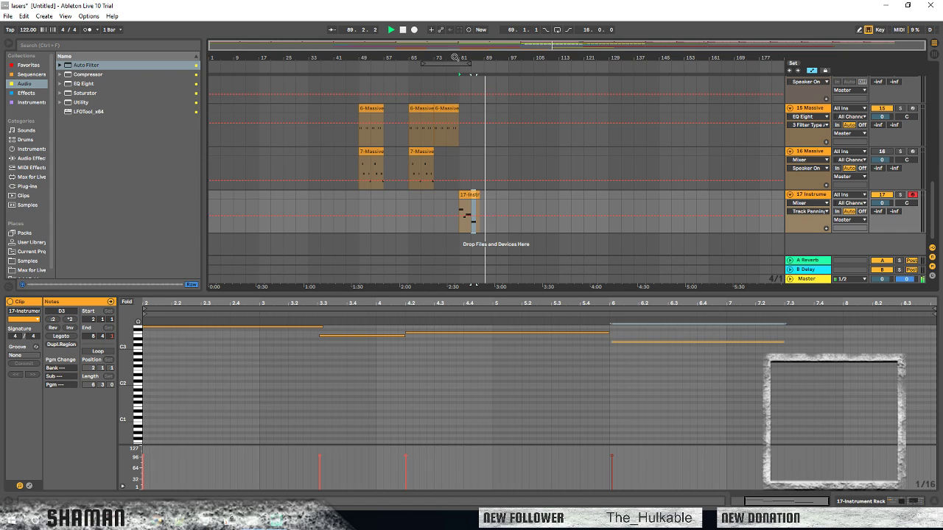
click(468, 208)
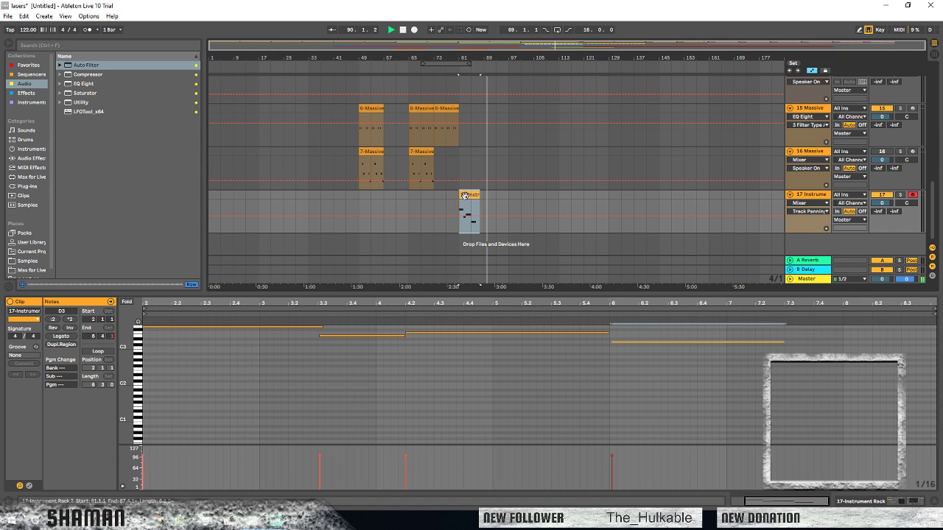
click(610, 207)
key(ctrl+v)
Examine the tracks from the kick down to track 17 while the arrangement plays through the drop at bar 97
scroll(501, 149, up, 5)
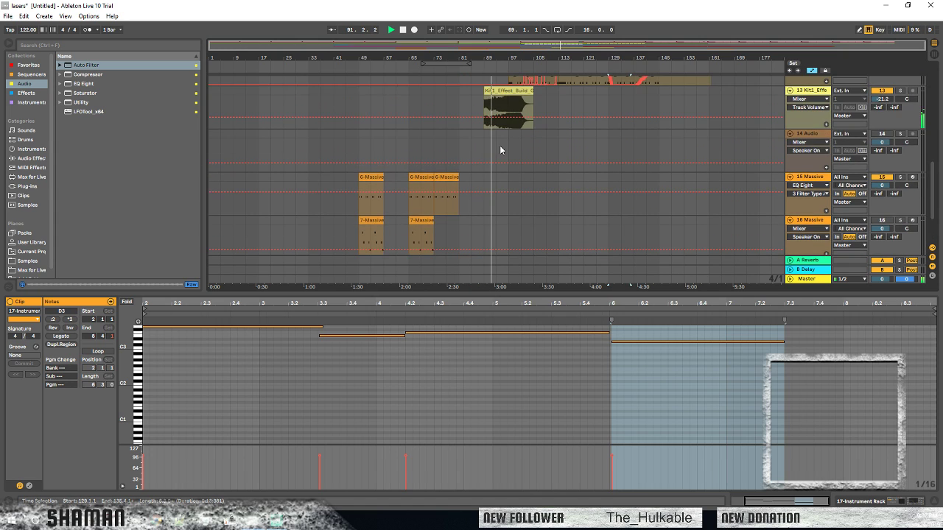
scroll(501, 149, up, 4)
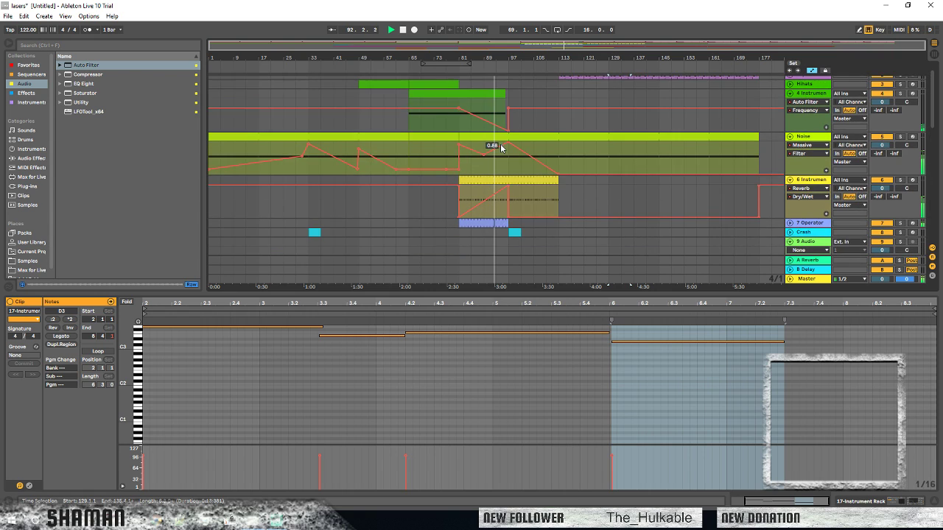
scroll(501, 149, down, 5)
scroll(501, 147, down, 5)
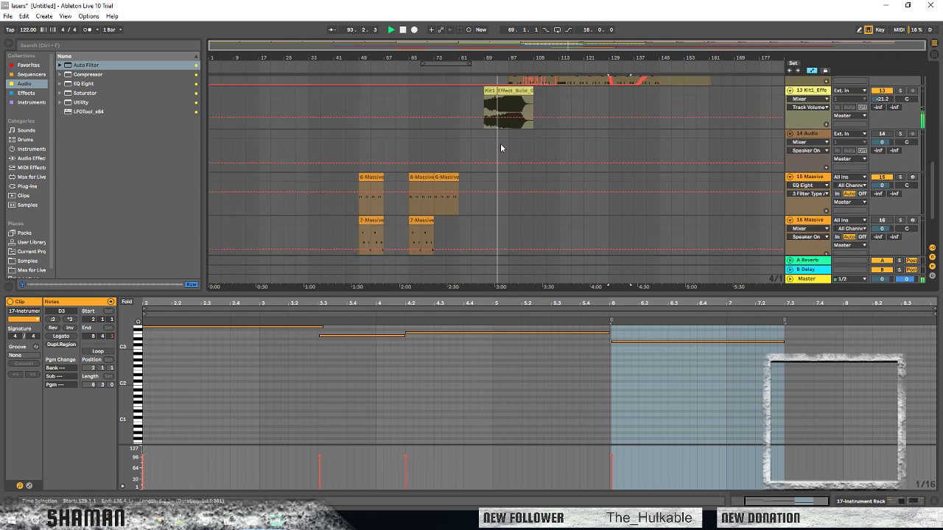
scroll(501, 147, up, 10)
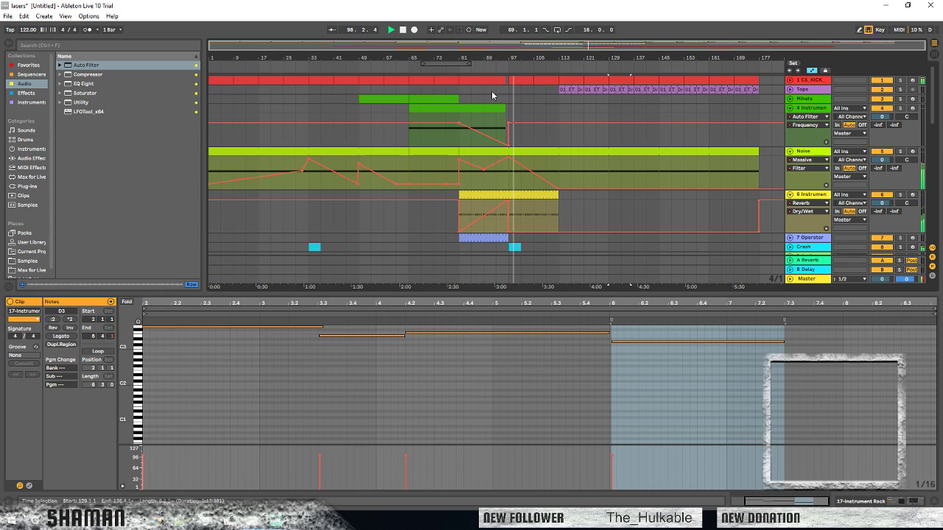
scroll(491, 95, down, 8)
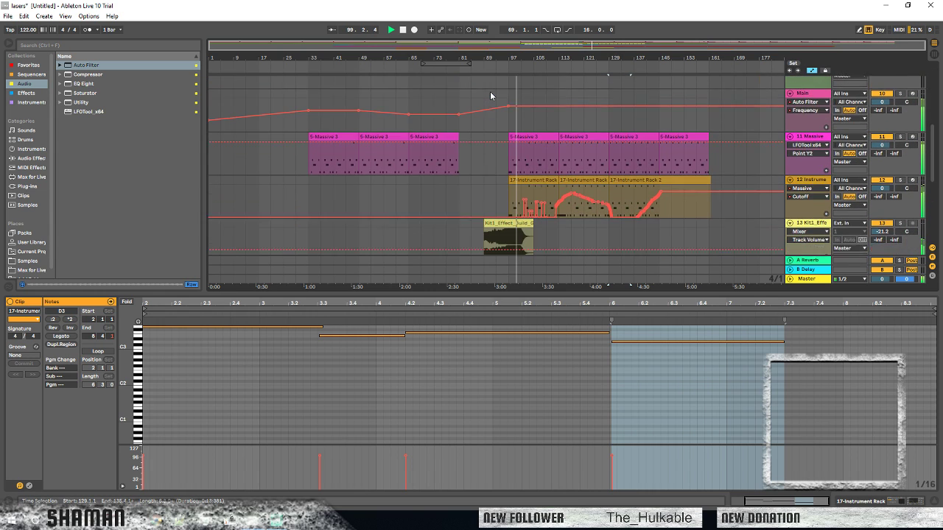
scroll(490, 91, down, 5)
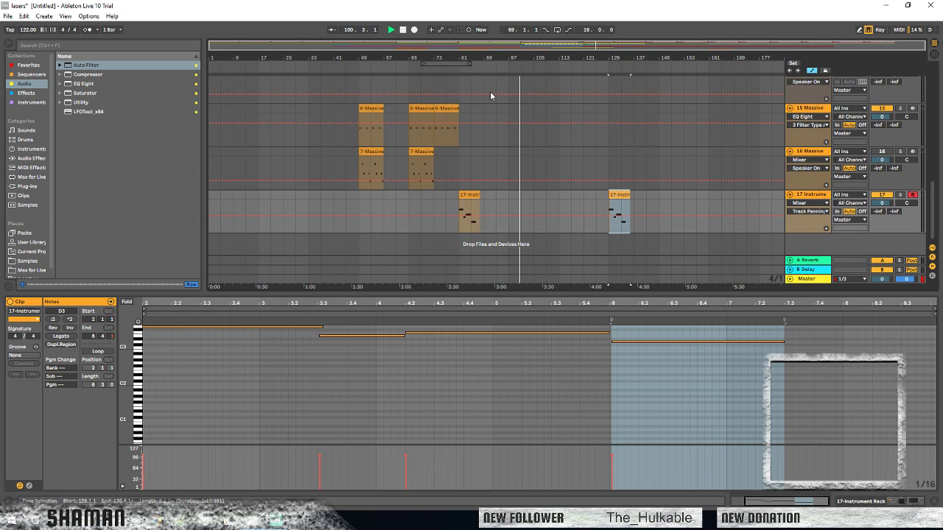
scroll(489, 91, up, 8)
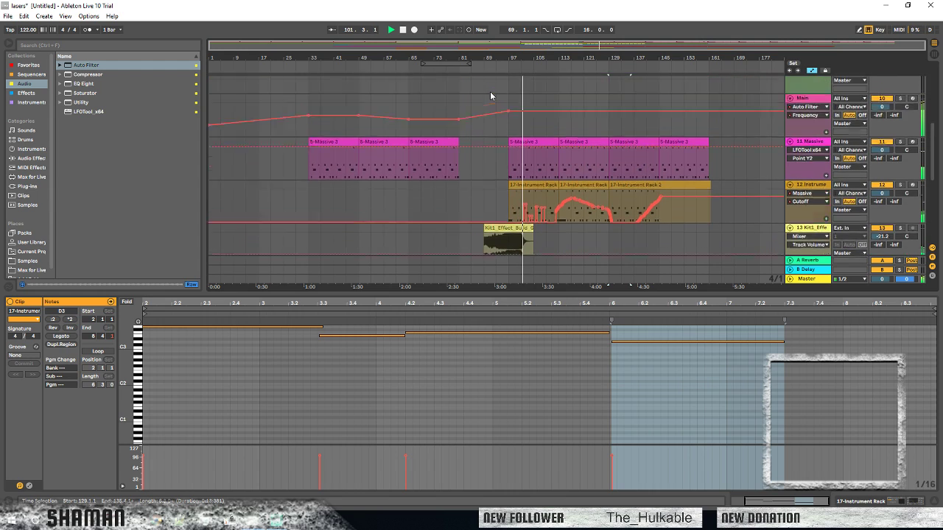
scroll(491, 95, up, 4)
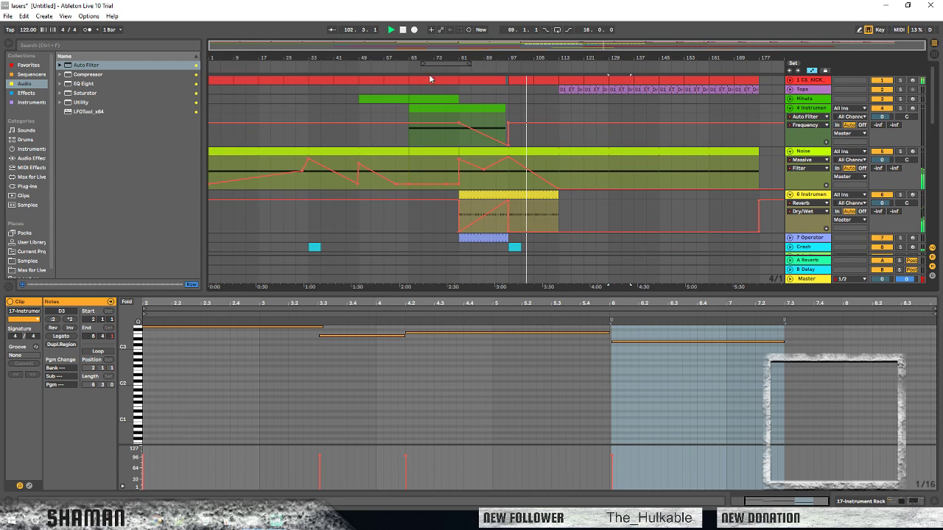
Play the section leading into the breakdown, solo track 6 and rename it Snare
click(412, 68)
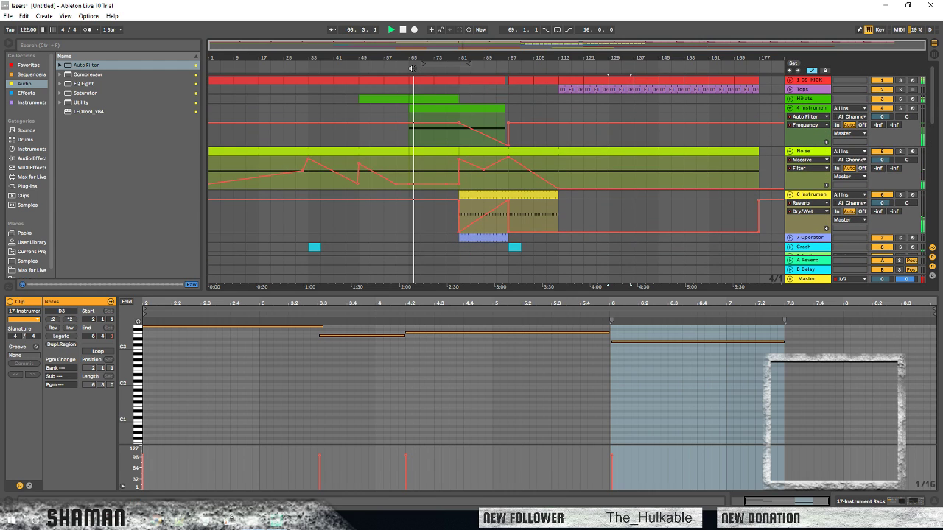
click(446, 79)
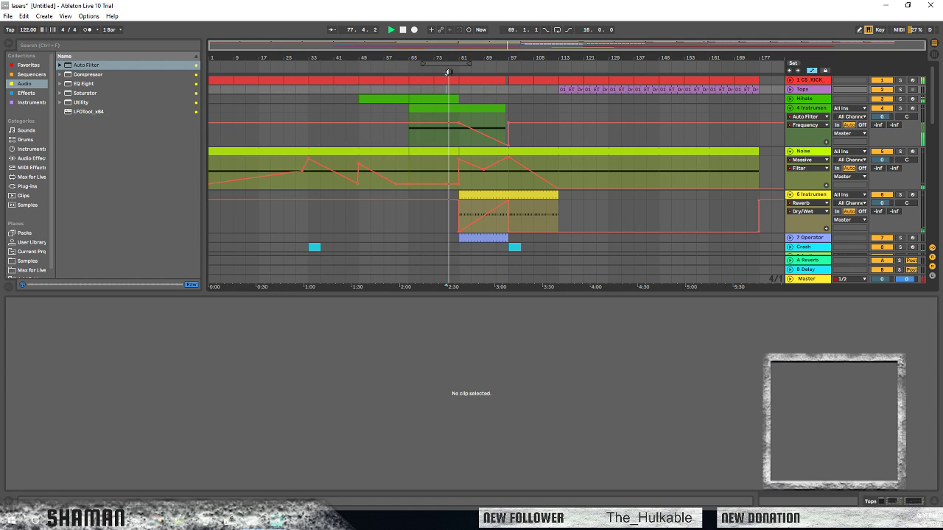
click(902, 195)
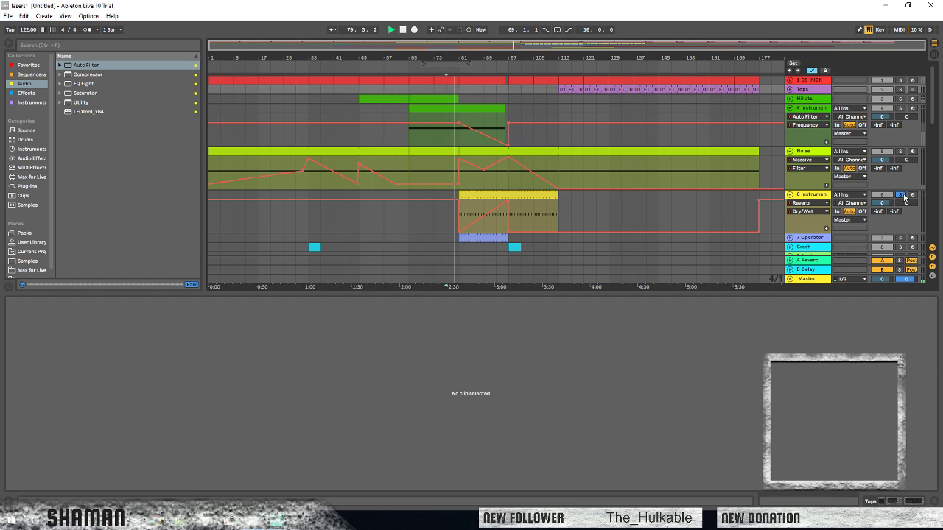
click(820, 198)
key(ctrl+r)
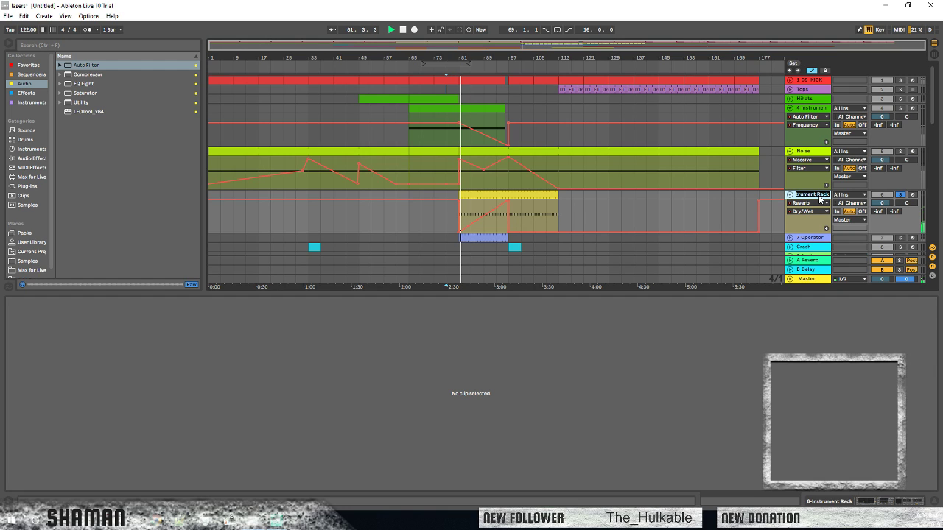
text(Snare)
key(Return)
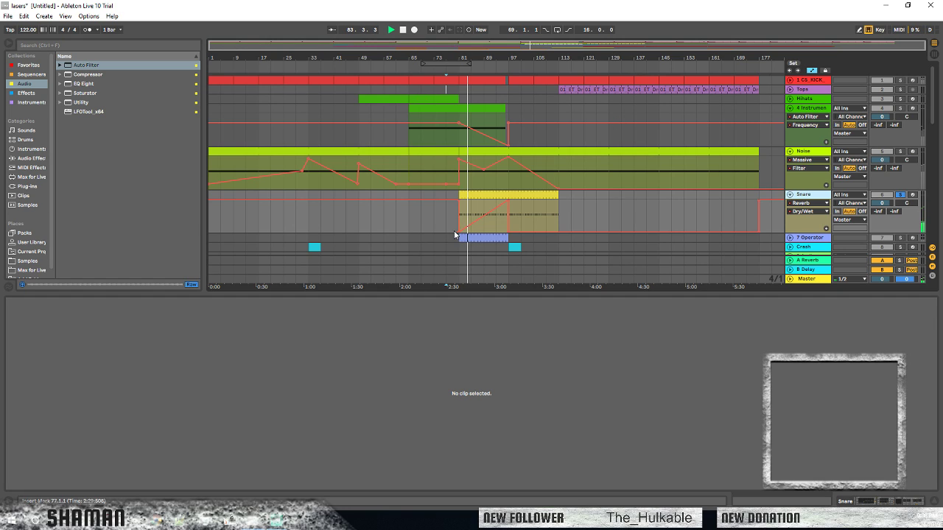
Restart playback from bar 77, turn off the Snare track's solo and listen to the breakdown in the full mix
key(space)
key(space)
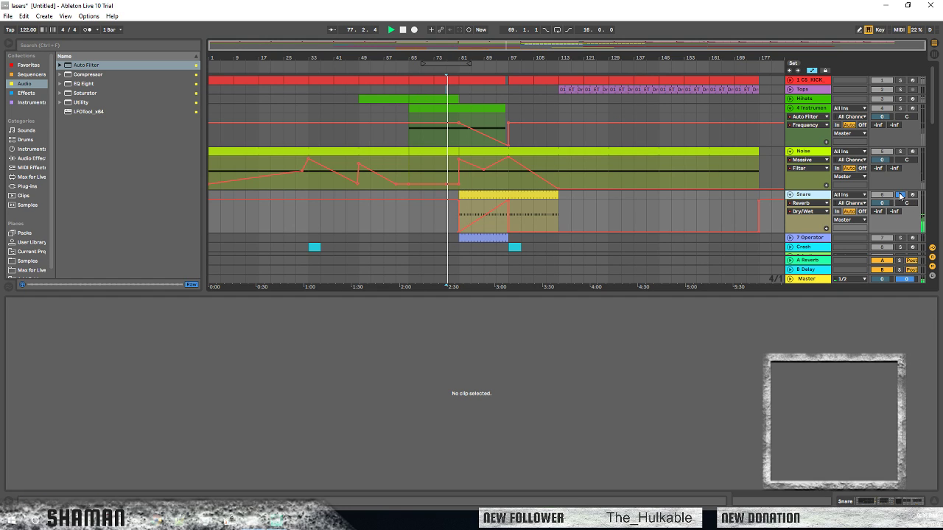
click(900, 195)
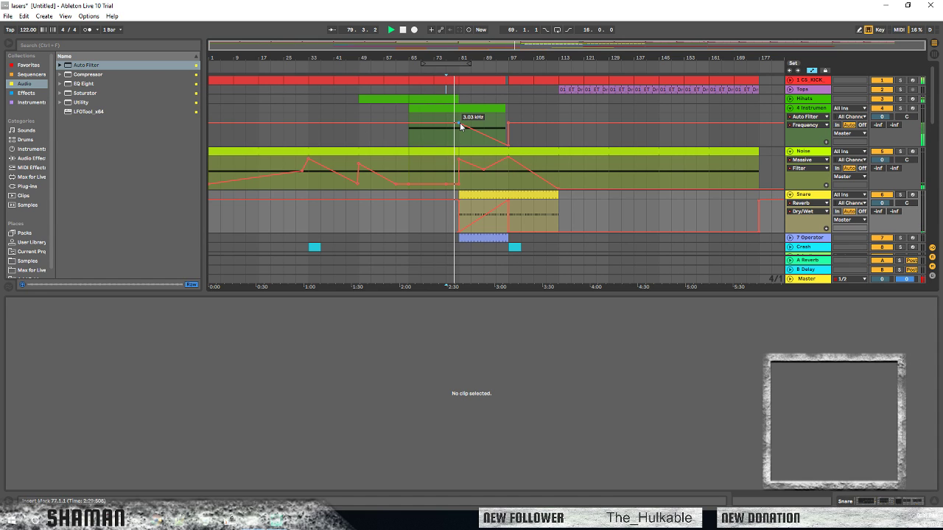
scroll(459, 123, down, 10)
scroll(459, 123, up, 6)
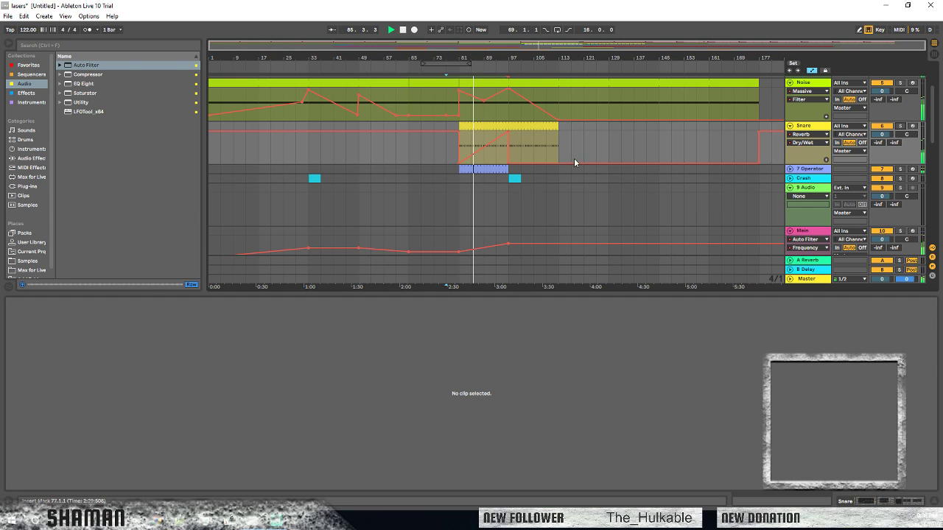
Automate the Snare track's Auto Filter Frequency to slope down from bar 81 to 26 Hz at bar 97
click(807, 128)
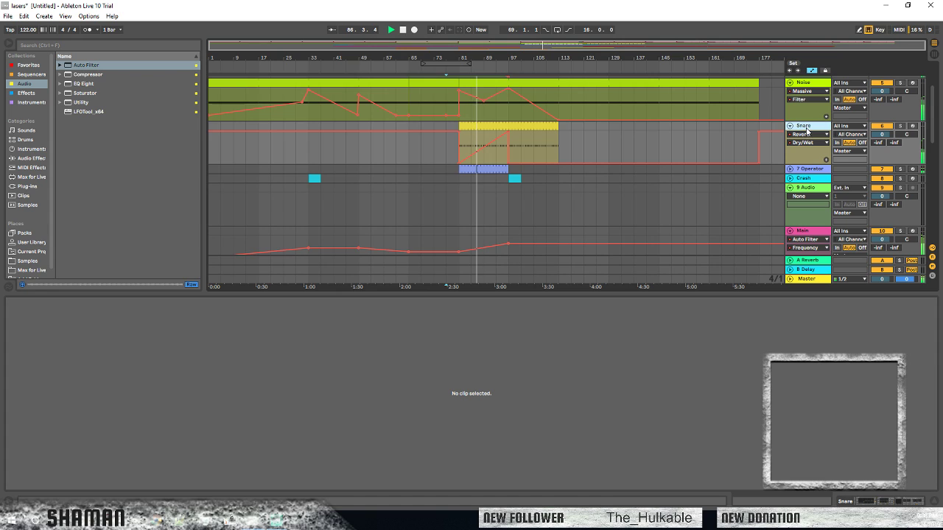
click(881, 502)
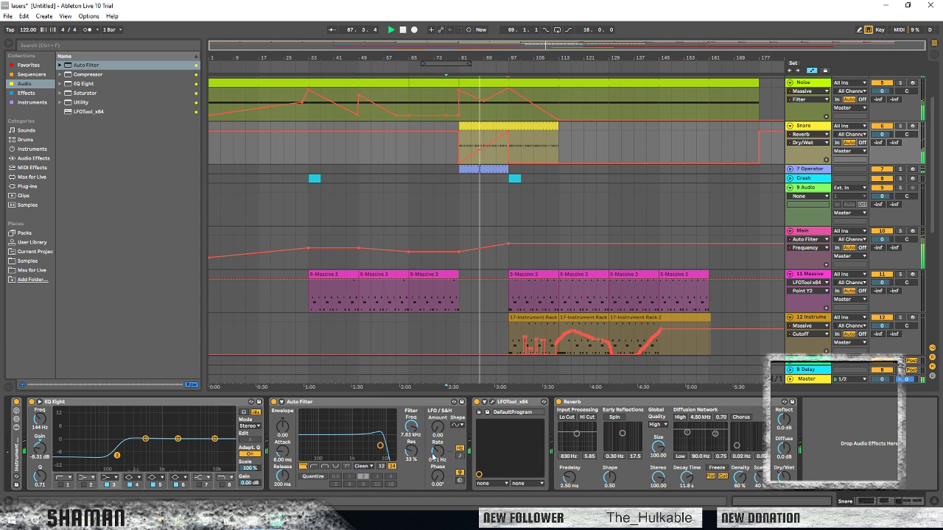
click(410, 453)
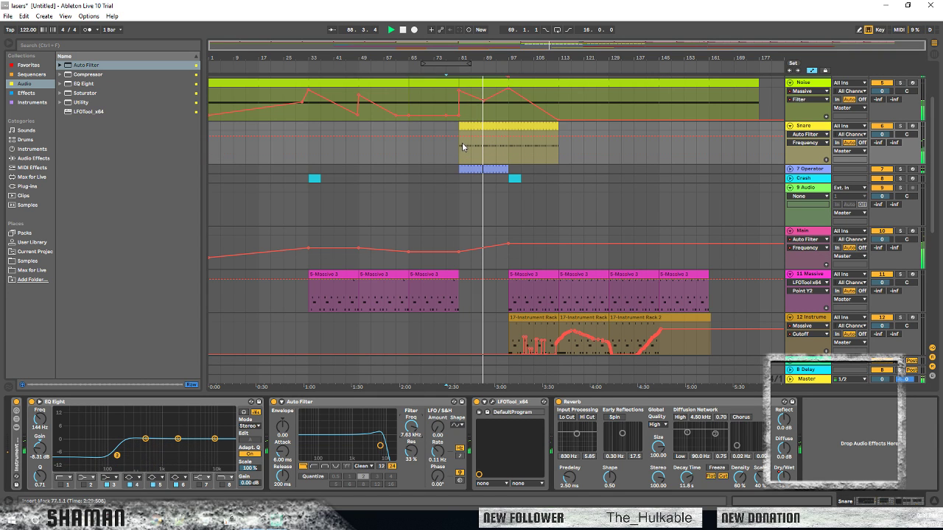
click(467, 147)
drag(466, 146, 494, 166)
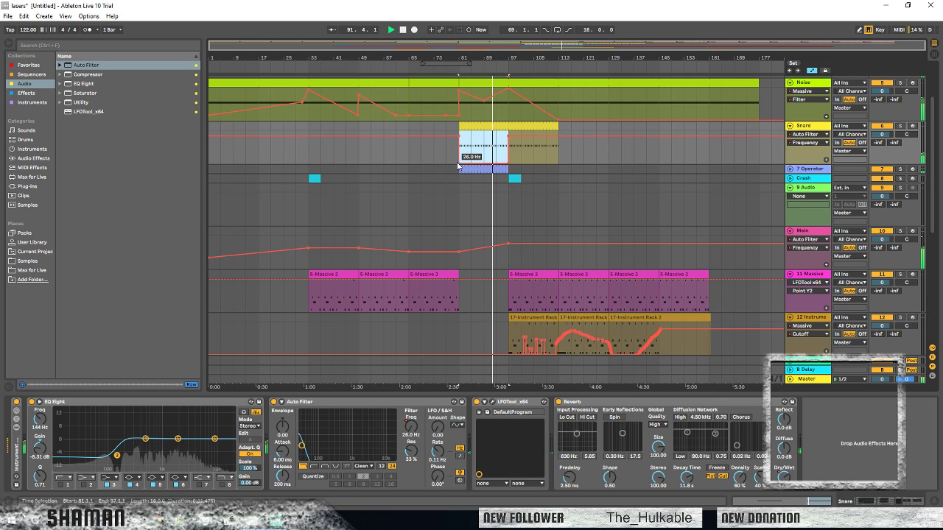
click(458, 163)
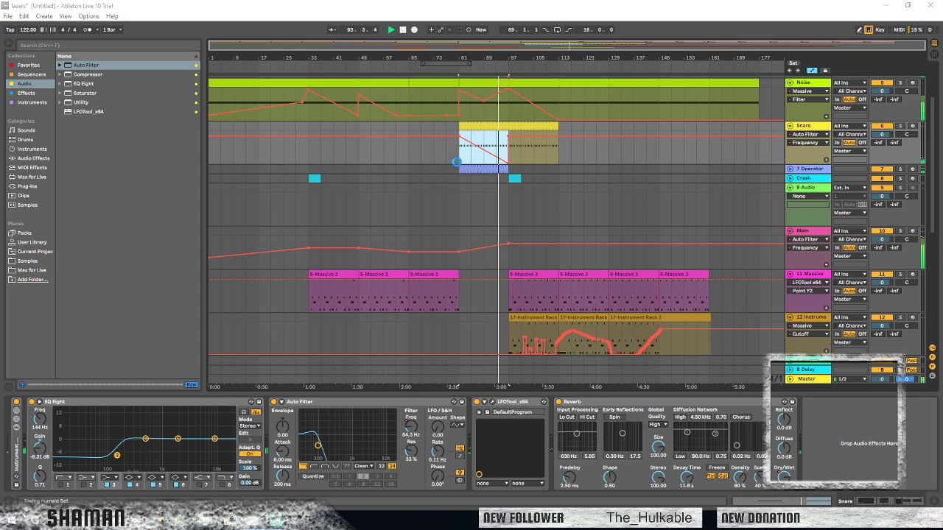
Review all tracks while listening past bar 97, and jump playback back to around bar 73
scroll(492, 172, up, 2)
scroll(493, 172, up, 1)
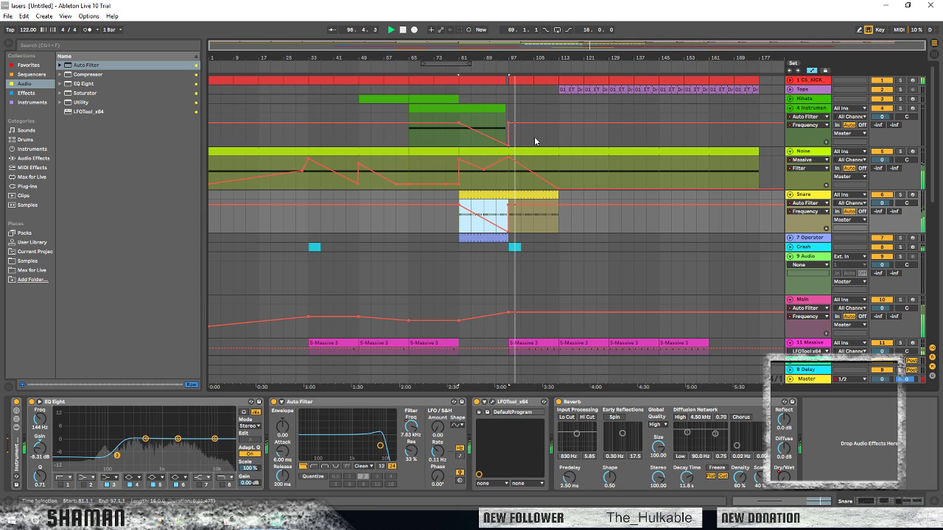
scroll(534, 136, down, 2)
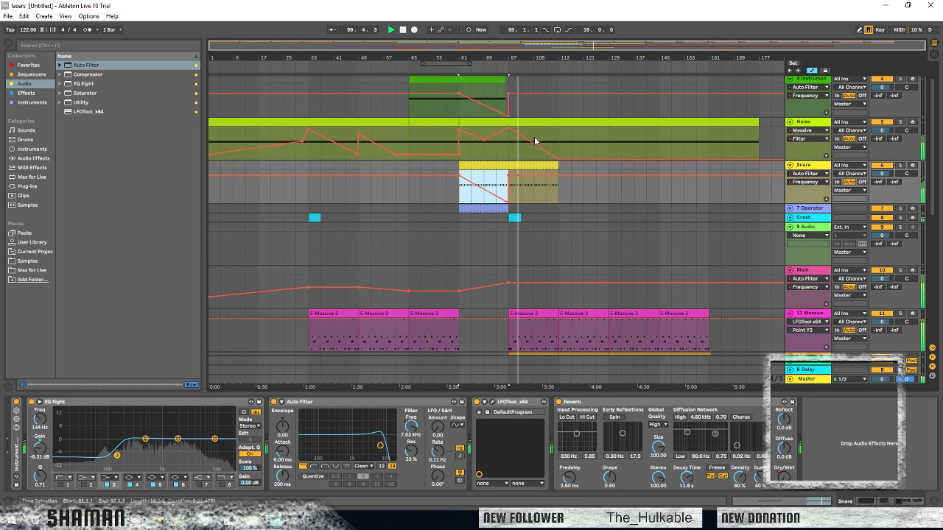
scroll(534, 136, up, 2)
scroll(534, 136, down, 8)
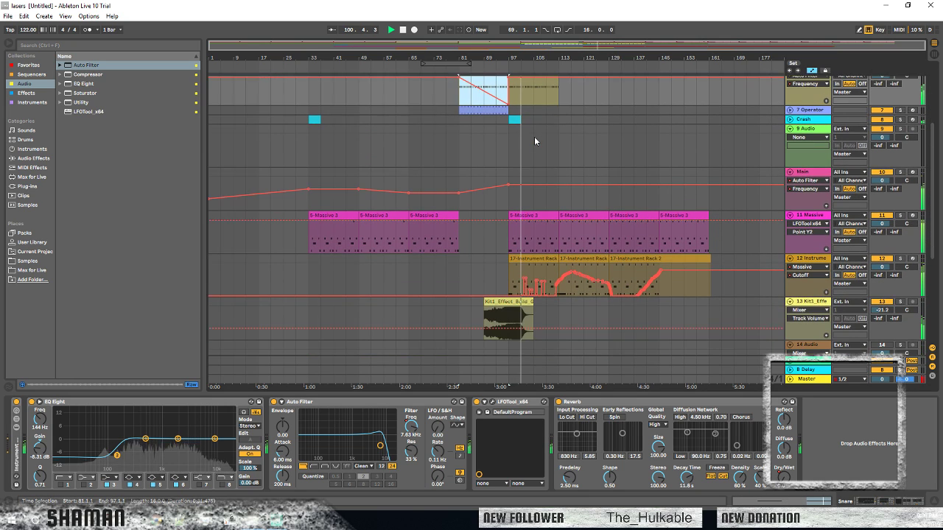
scroll(534, 136, down, 8)
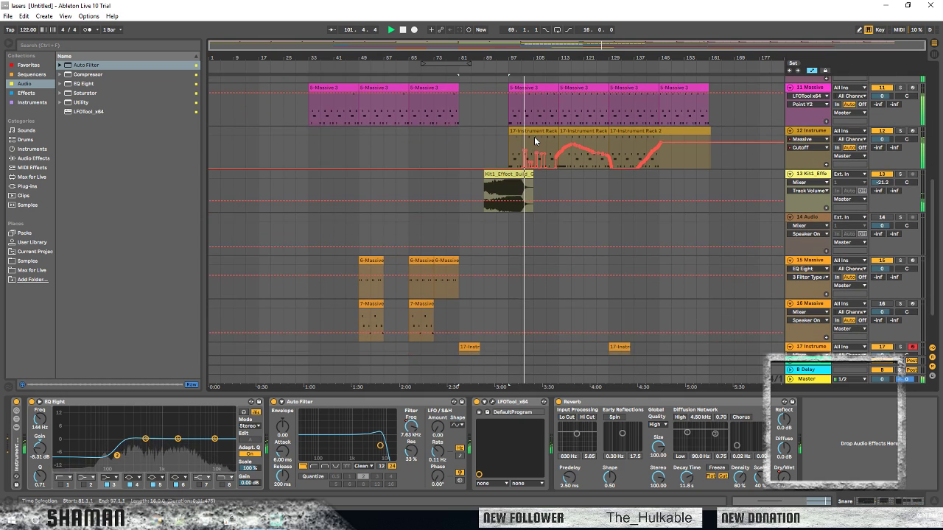
scroll(535, 136, up, 13)
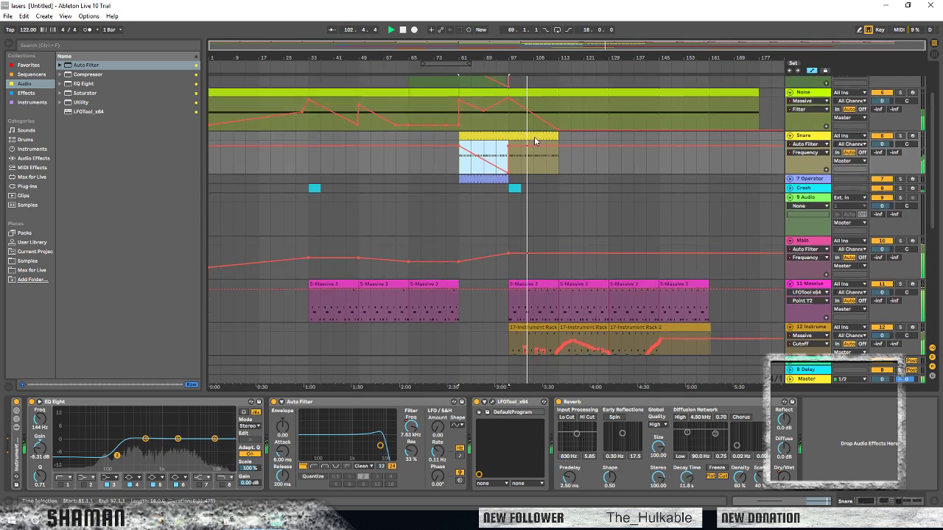
scroll(534, 137, up, 4)
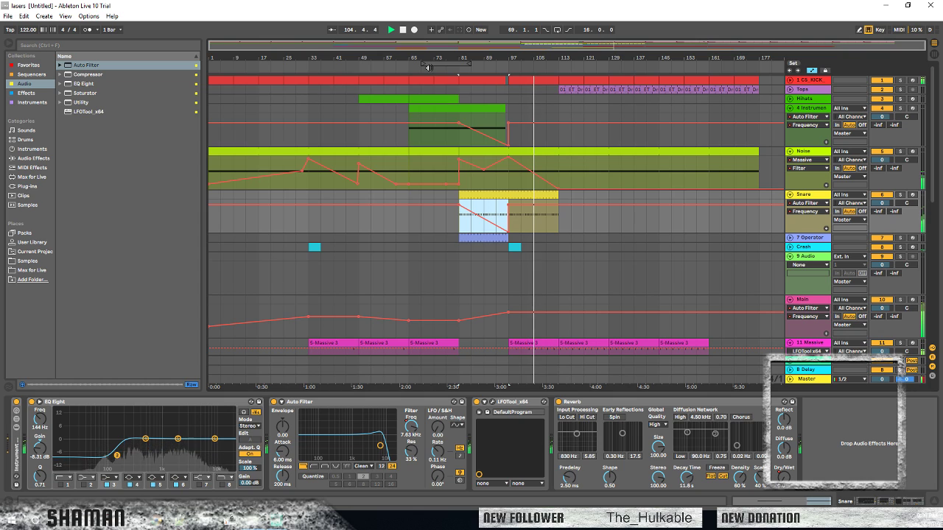
scroll(458, 174, down, 13)
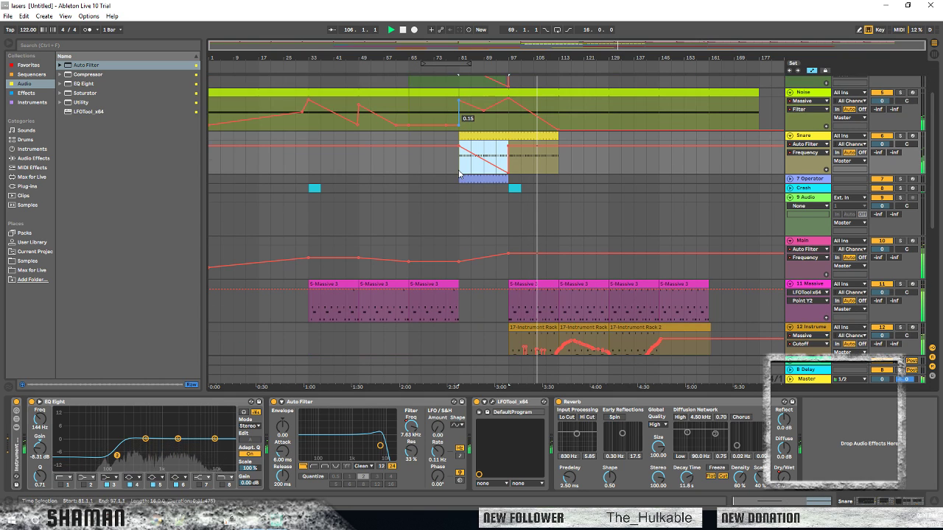
scroll(458, 174, down, 8)
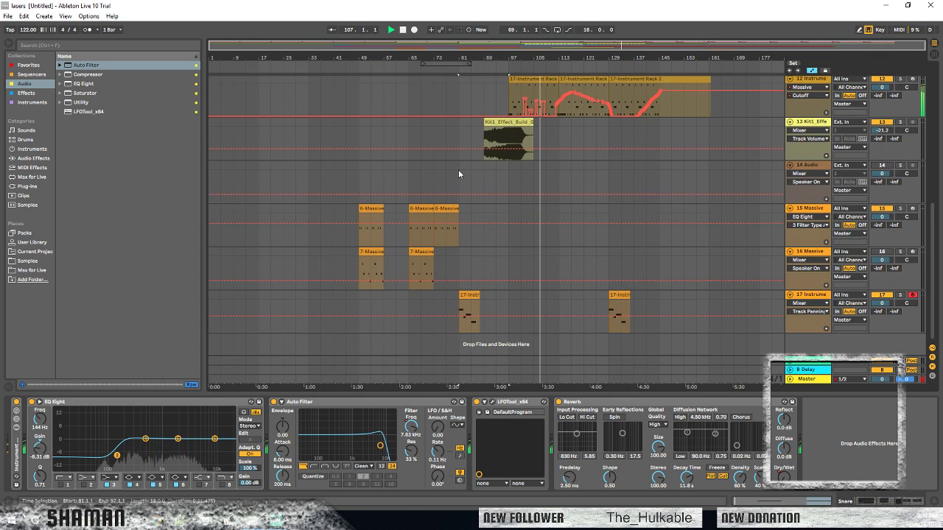
scroll(458, 174, up, 3)
scroll(459, 173, up, 18)
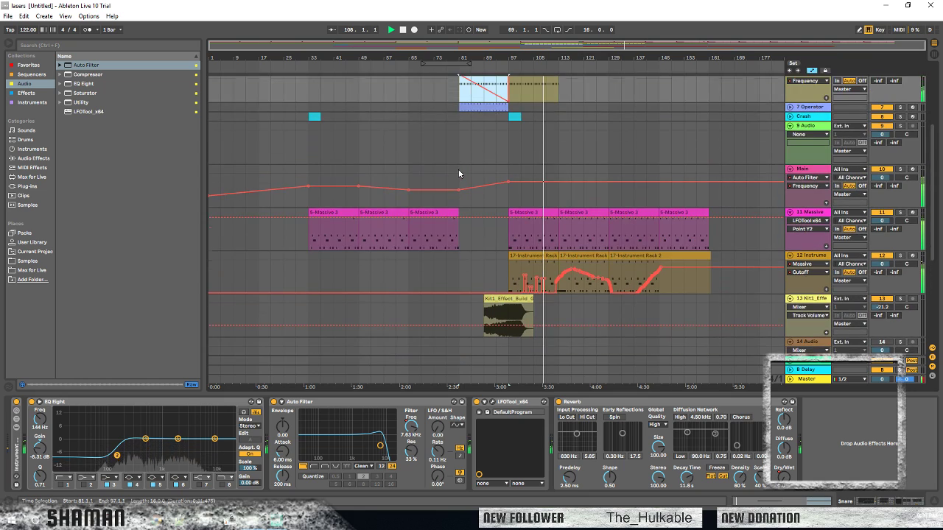
click(433, 70)
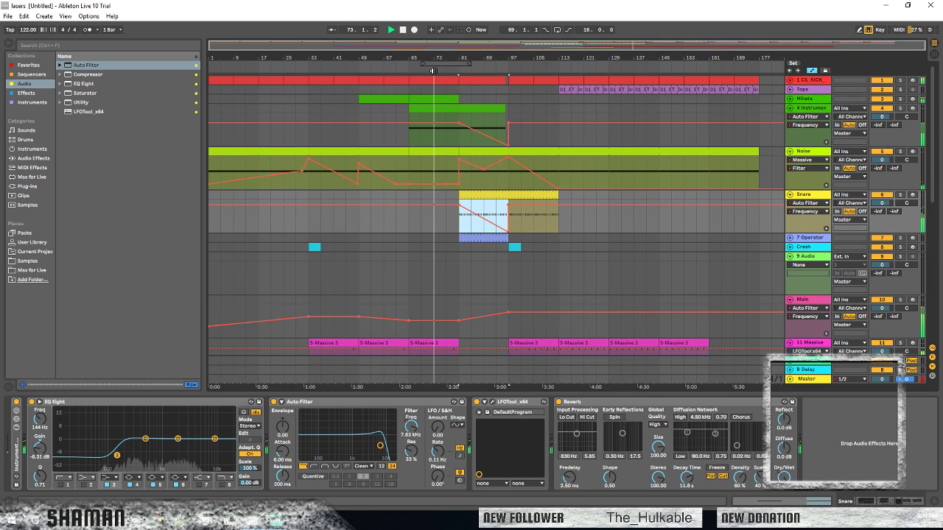
Fold track 9 and reshape the Main track's Auto Filter Frequency automation with points near bar 89, a dip at bar 97 and a rise to bar 113
click(791, 256)
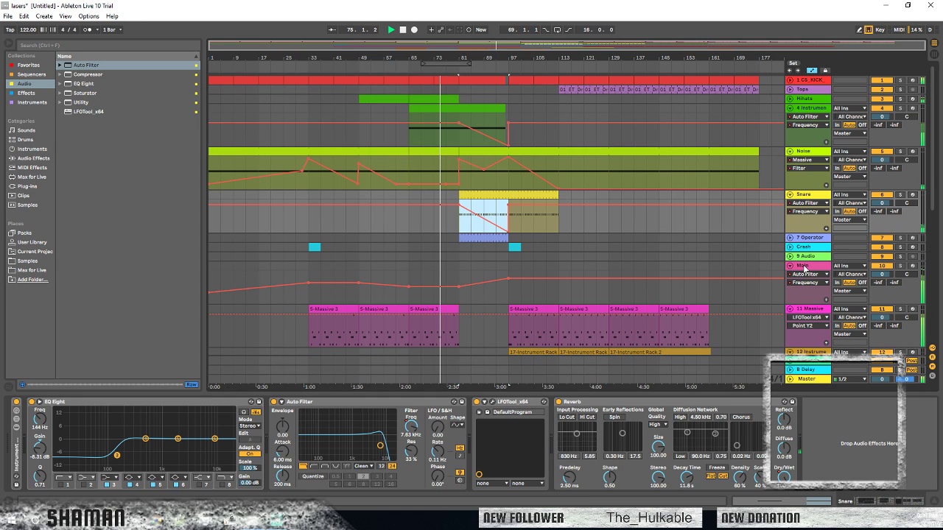
click(466, 342)
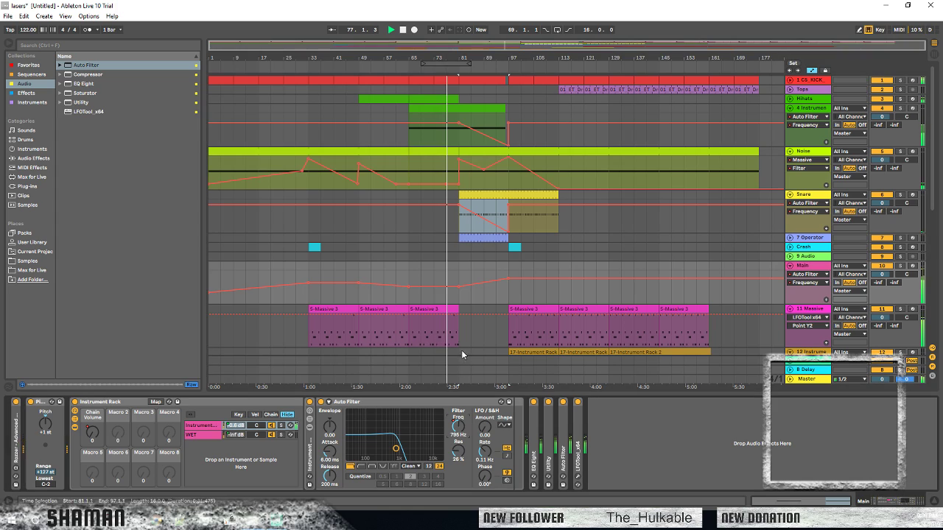
click(503, 293)
key(Right)
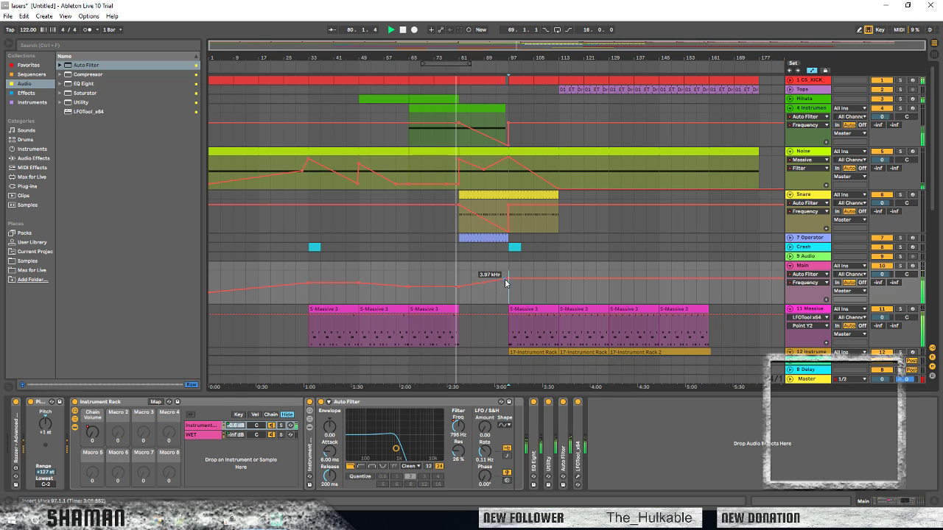
drag(502, 284, 501, 287)
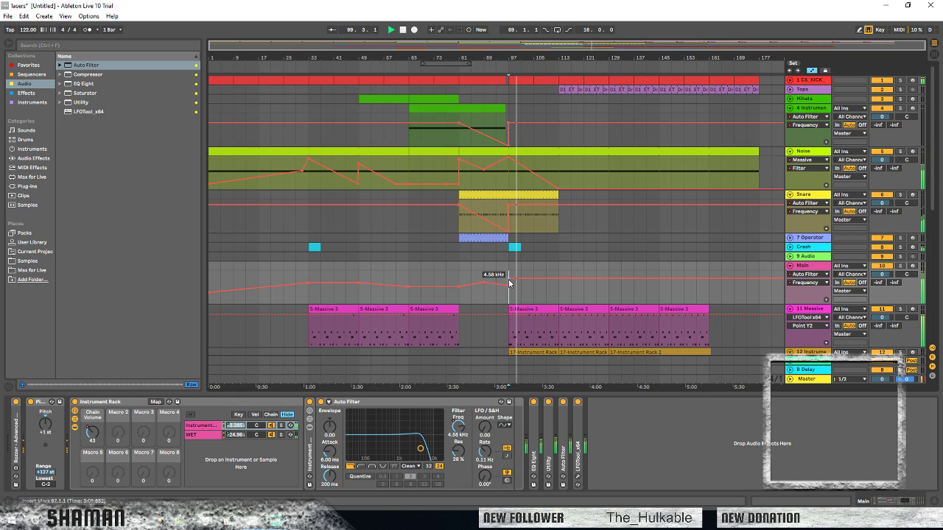
click(559, 280)
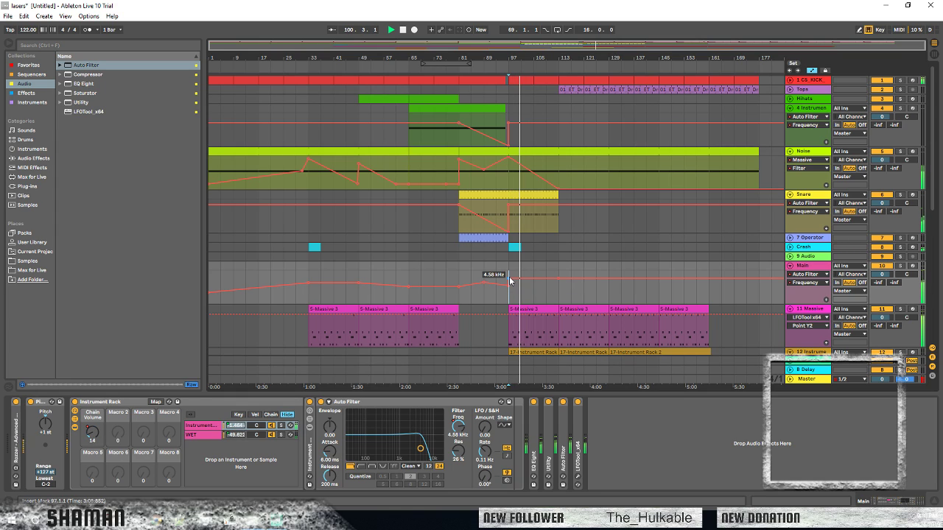
click(509, 279)
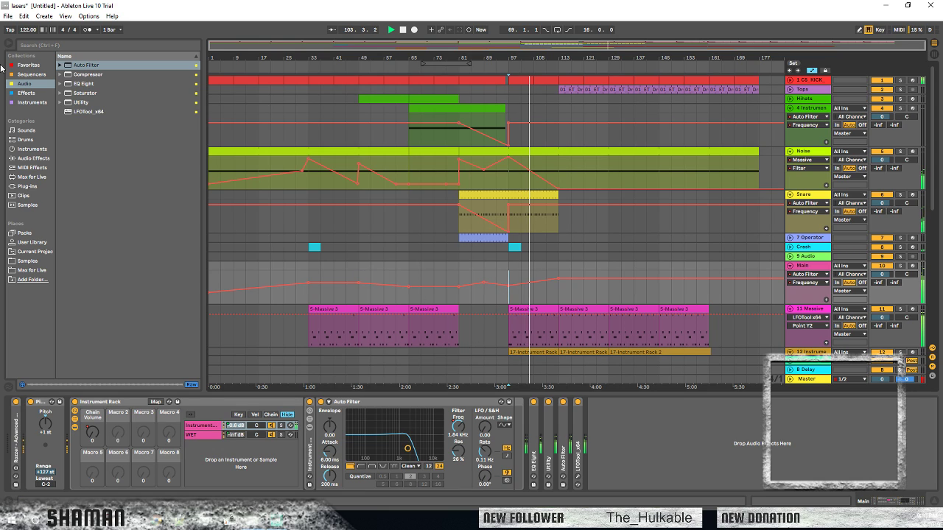
Save the Live Set and restart playback from the beginning of the arrangement
click(7, 16)
click(23, 102)
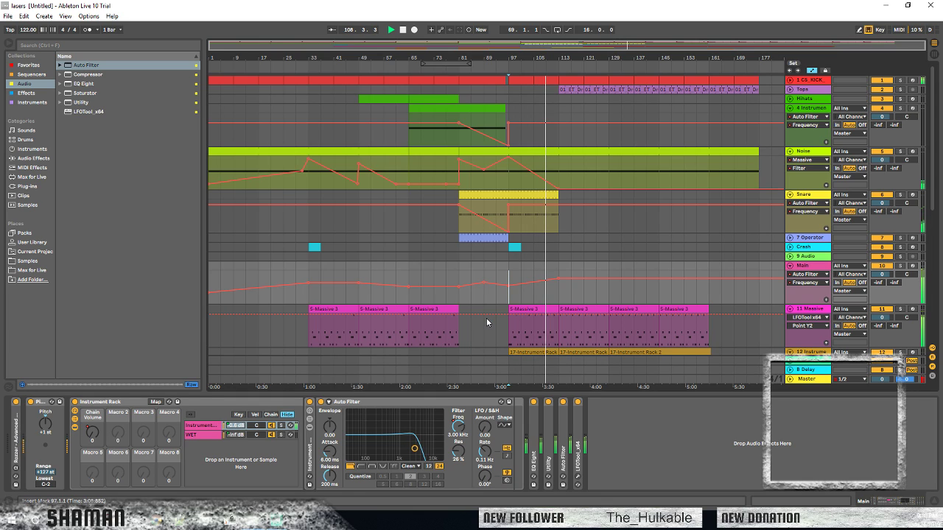
click(7, 16)
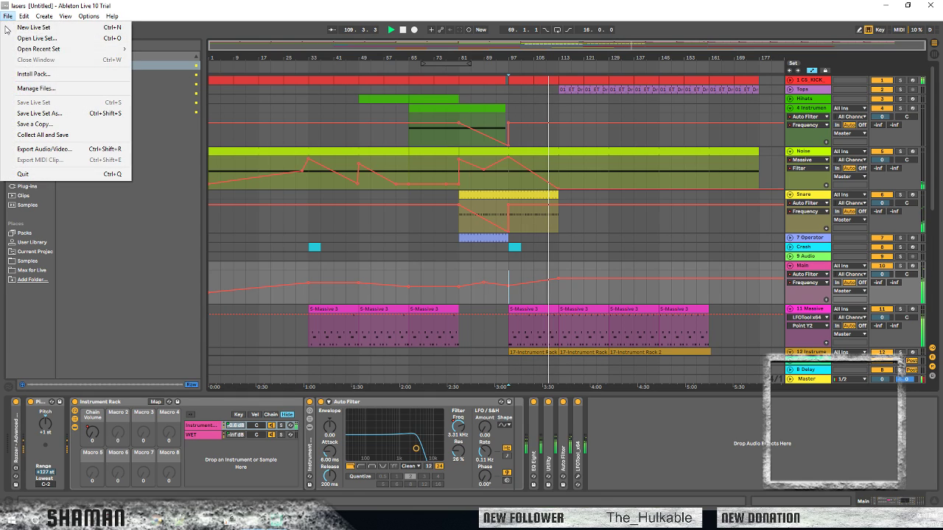
click(427, 4)
click(401, 59)
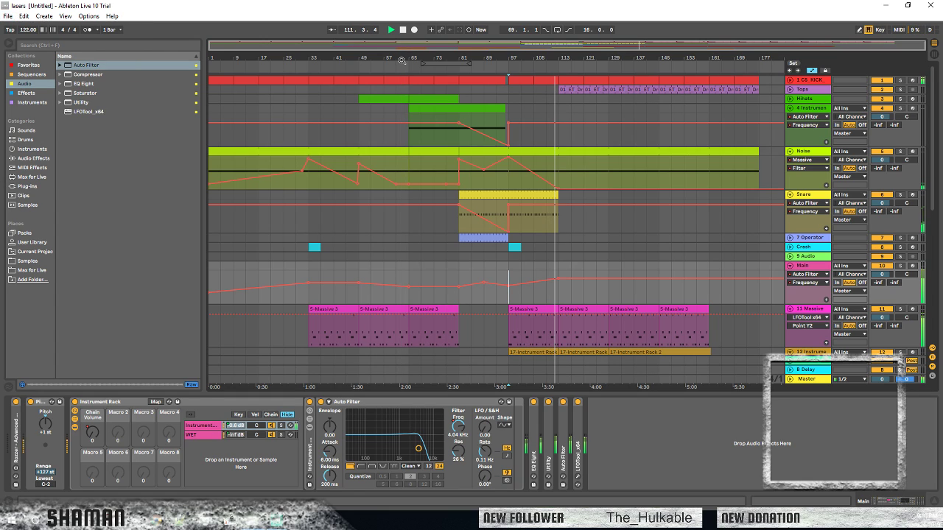
click(403, 30)
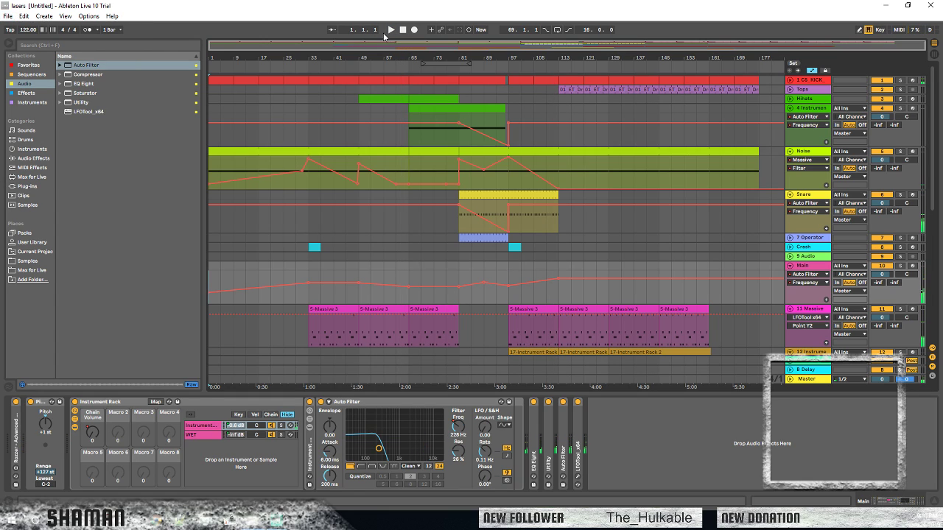
click(391, 30)
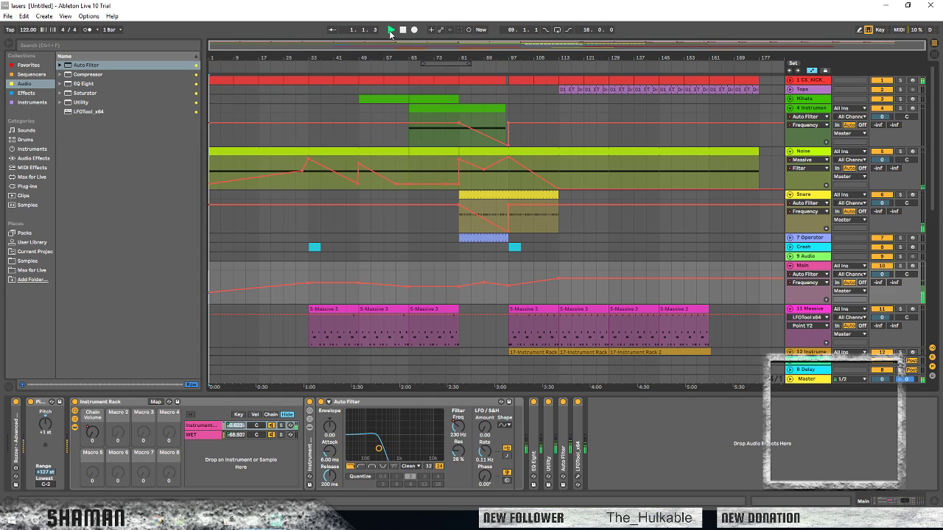
Delete the empty 9 Audio track and save the Live Set
click(803, 259)
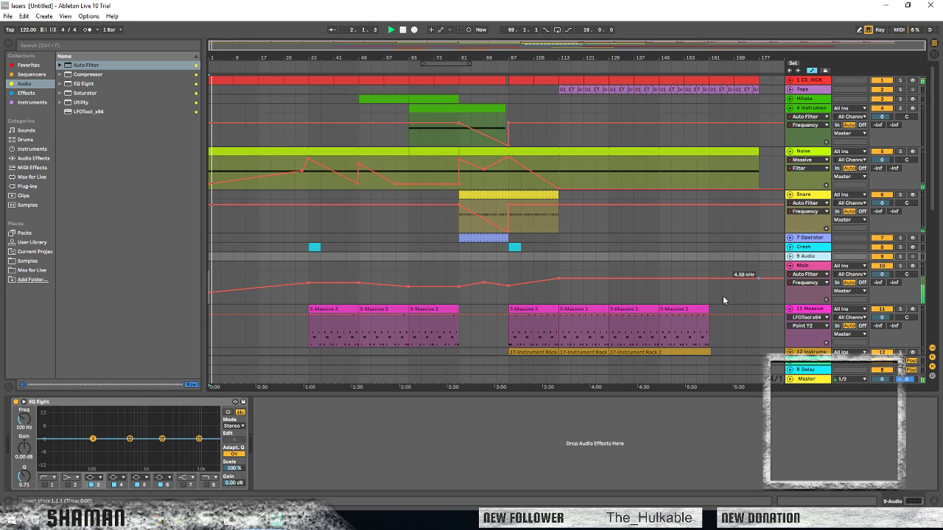
click(874, 502)
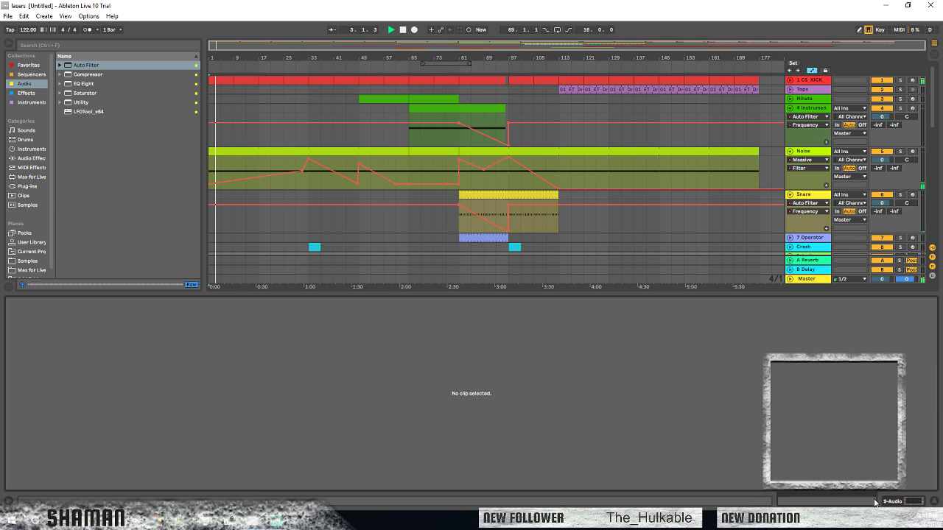
click(894, 502)
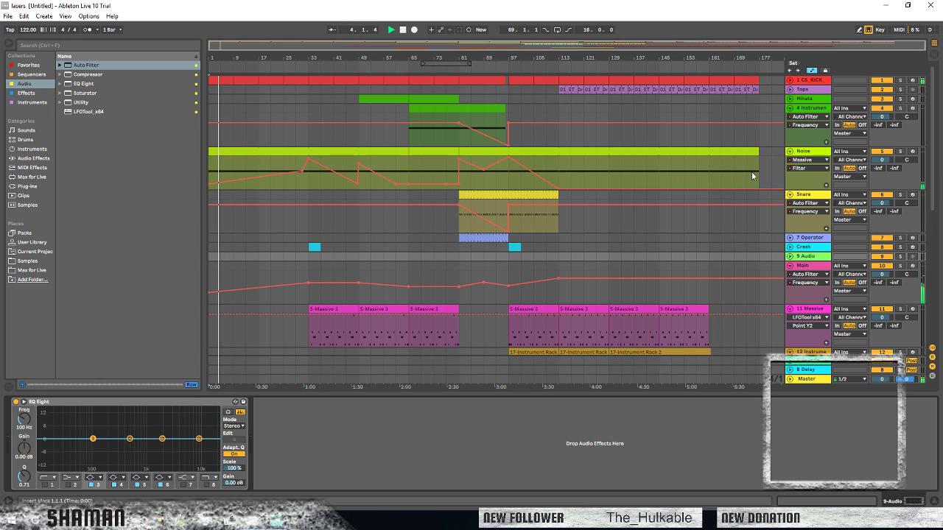
click(804, 258)
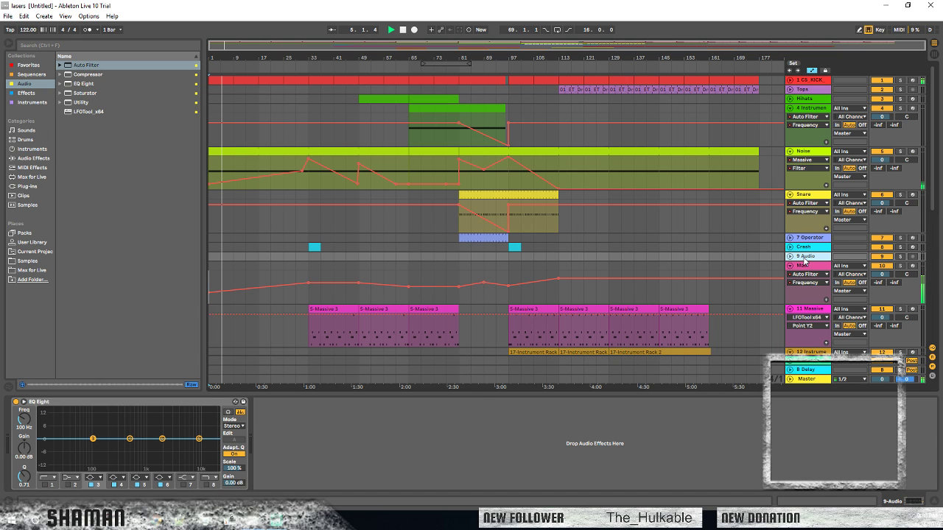
key(Delete)
scroll(433, 220, down, 8)
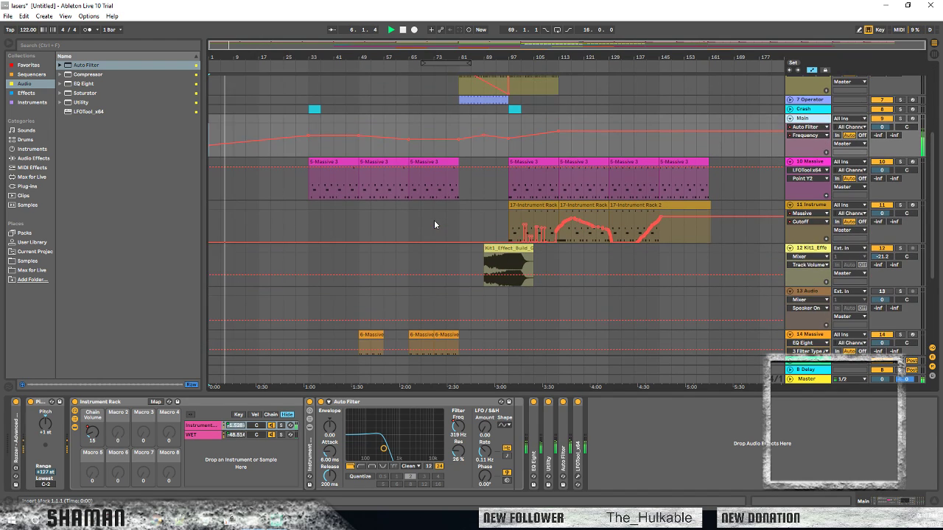
scroll(434, 220, down, 3)
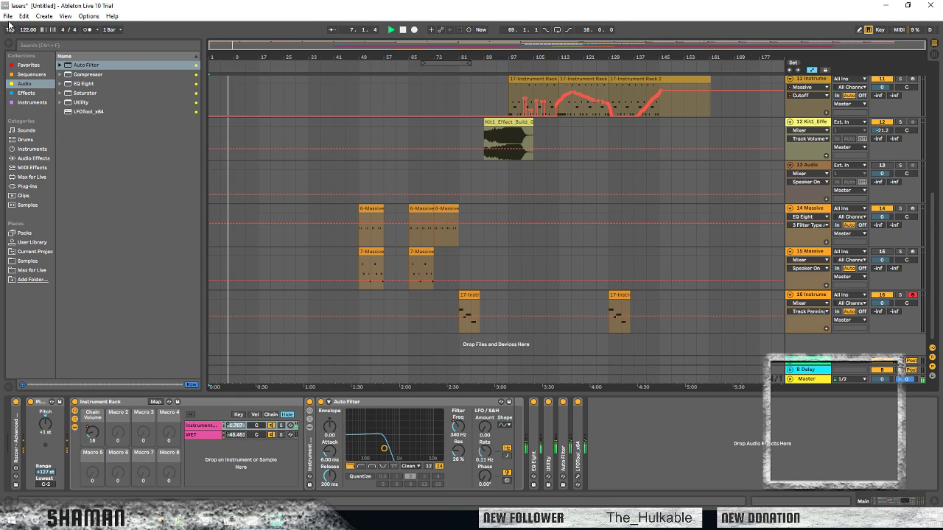
click(8, 16)
click(16, 102)
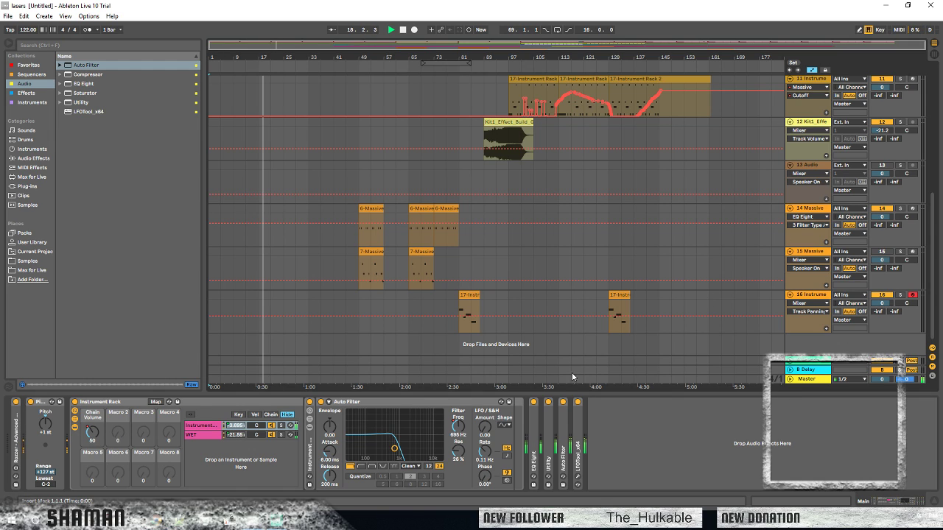
Listen to the intro while reviewing the tracks, checking the Crash clip at bar 97 and the empty Crash position at bar 81
scroll(372, 159, up, 6)
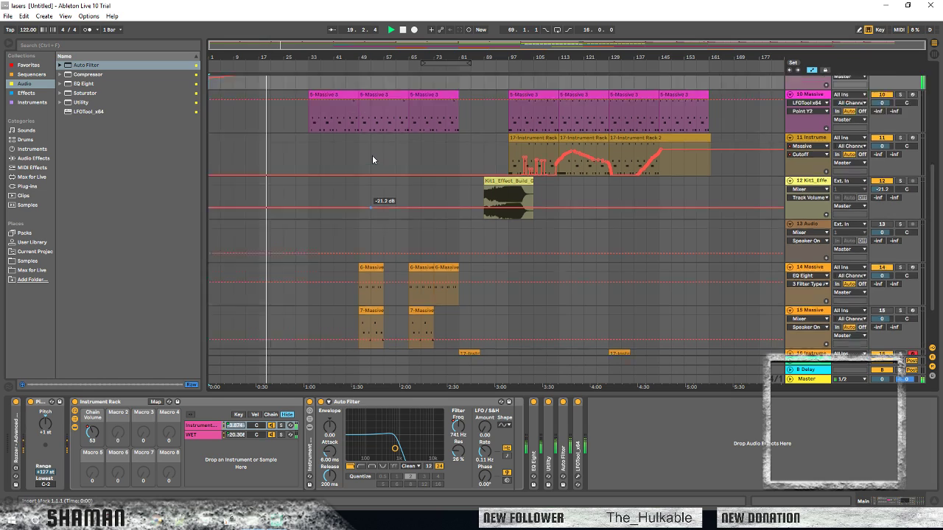
scroll(385, 164, up, 2)
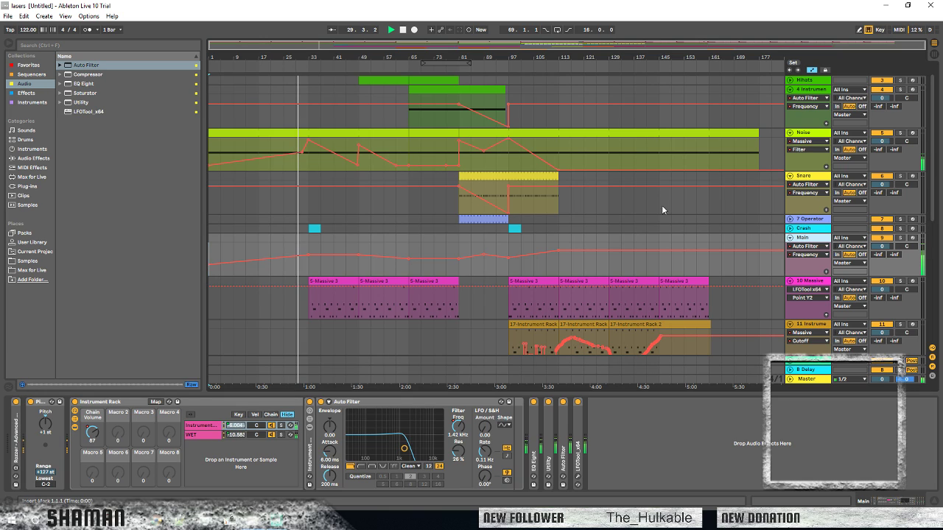
click(513, 227)
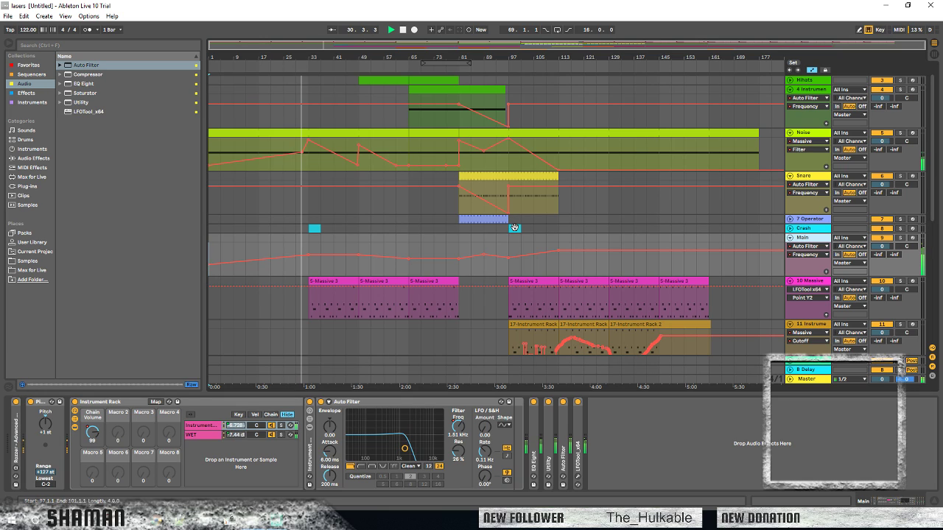
click(513, 228)
click(457, 226)
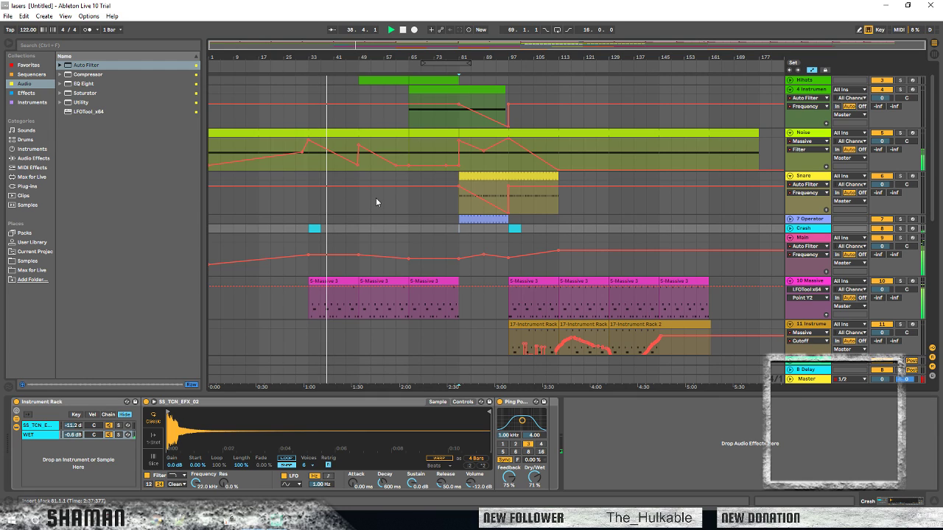
Add a Limiter with a ceiling of -3.00 dB to the Master track and save the Live Set
click(809, 238)
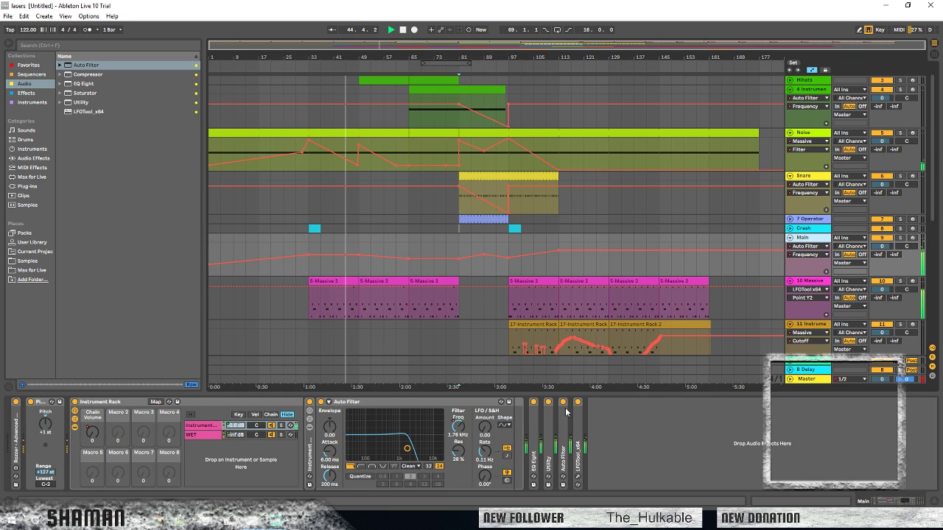
click(808, 379)
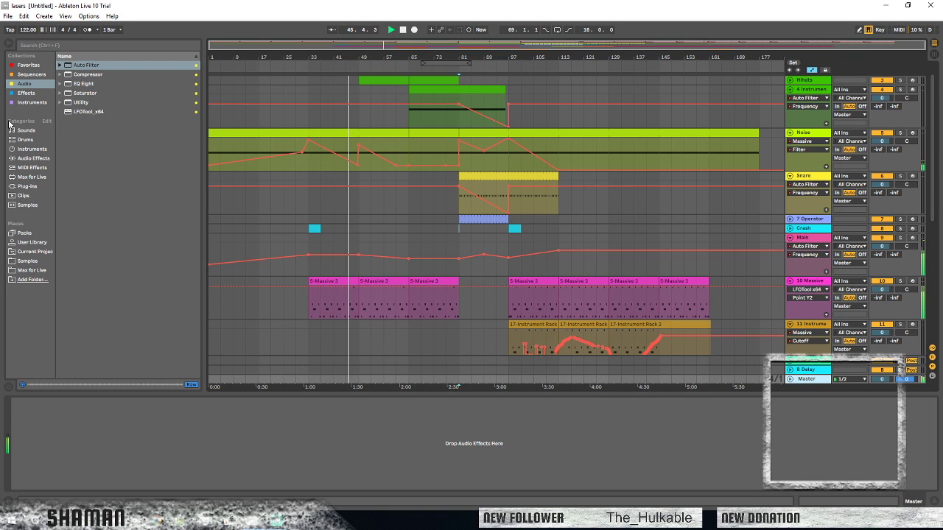
click(38, 149)
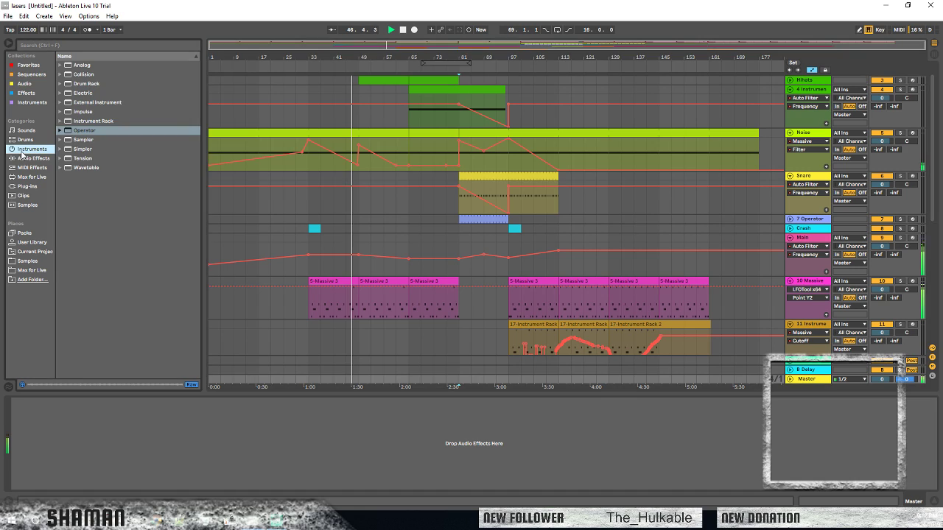
click(21, 159)
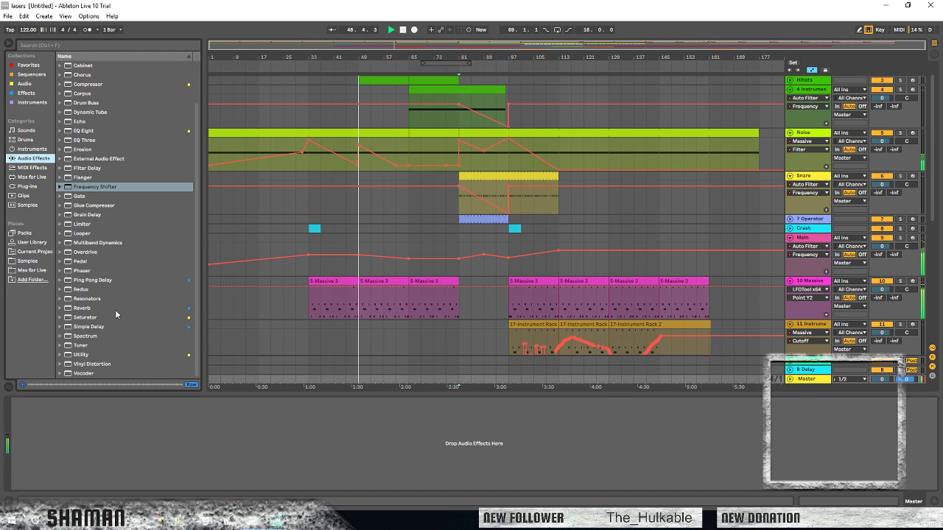
click(78, 225)
drag(76, 228, 346, 453)
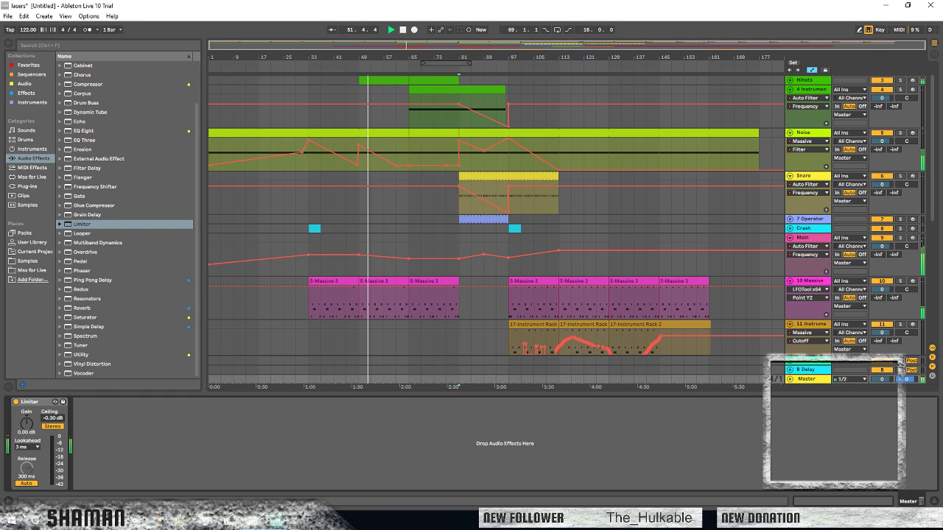
drag(54, 417, 54, 419)
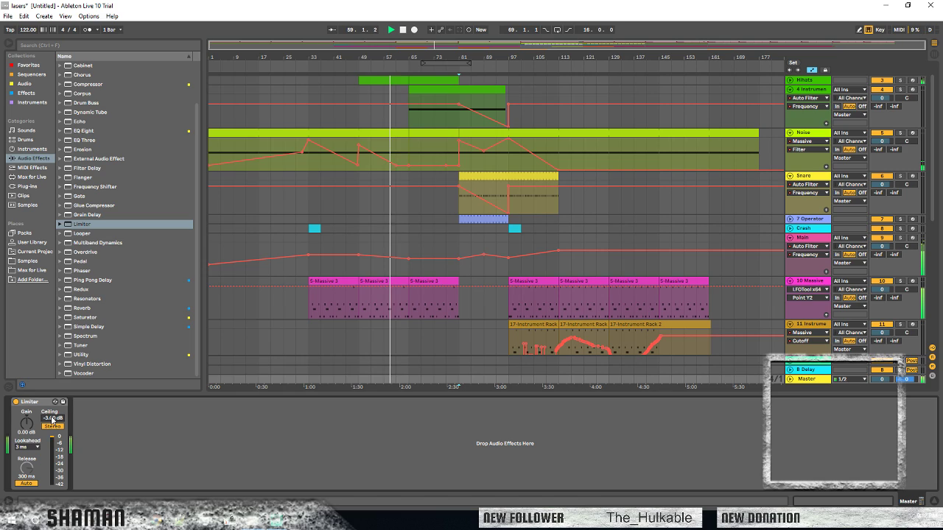
key(ctrl+s)
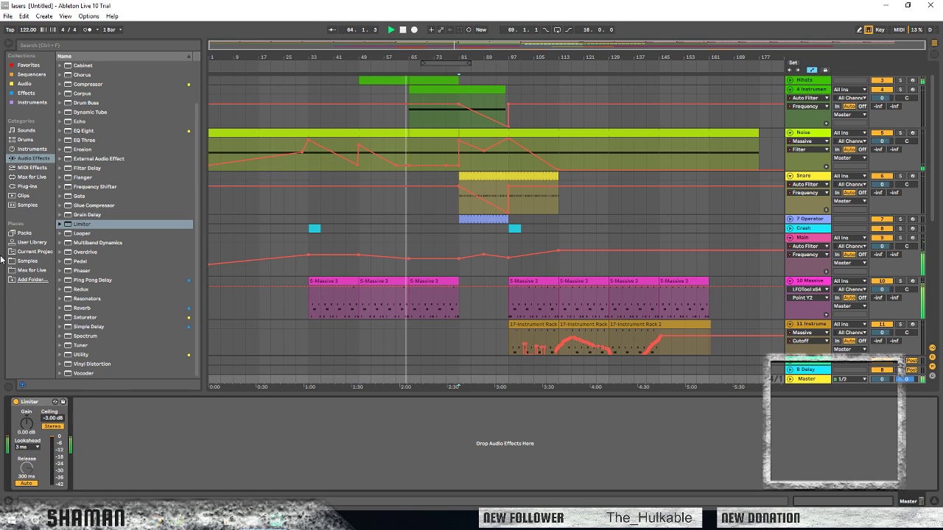
Add a C2 note at 1.1.3 in the kick clip at bar 57 and extend it almost to the clip's end
scroll(420, 162, up, 1)
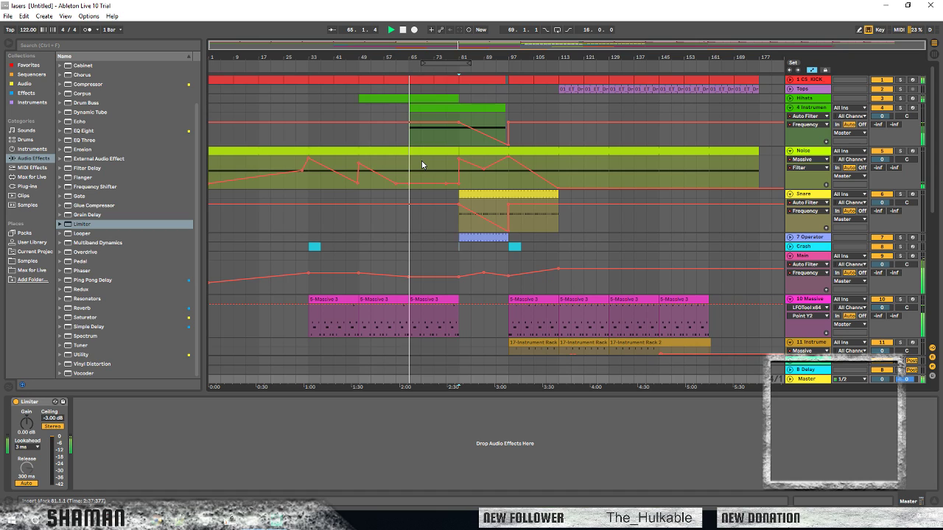
double_click(397, 79)
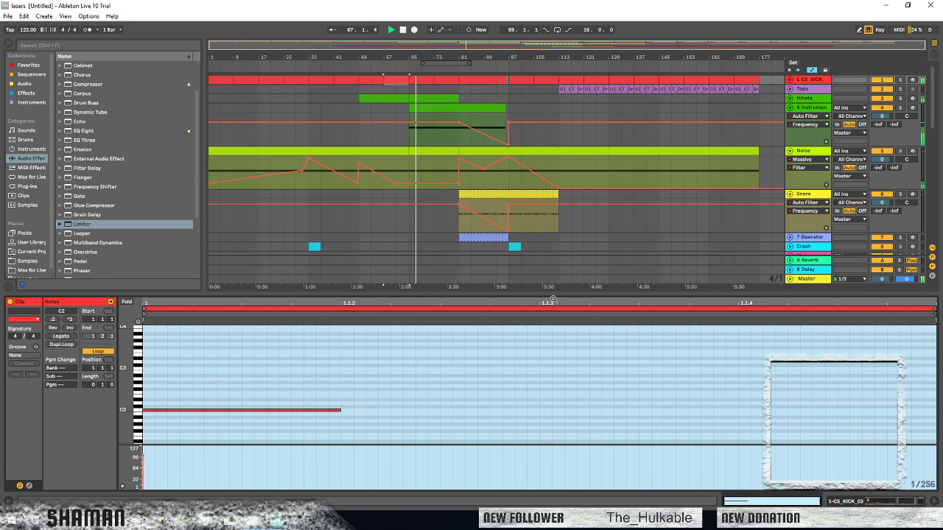
click(507, 403)
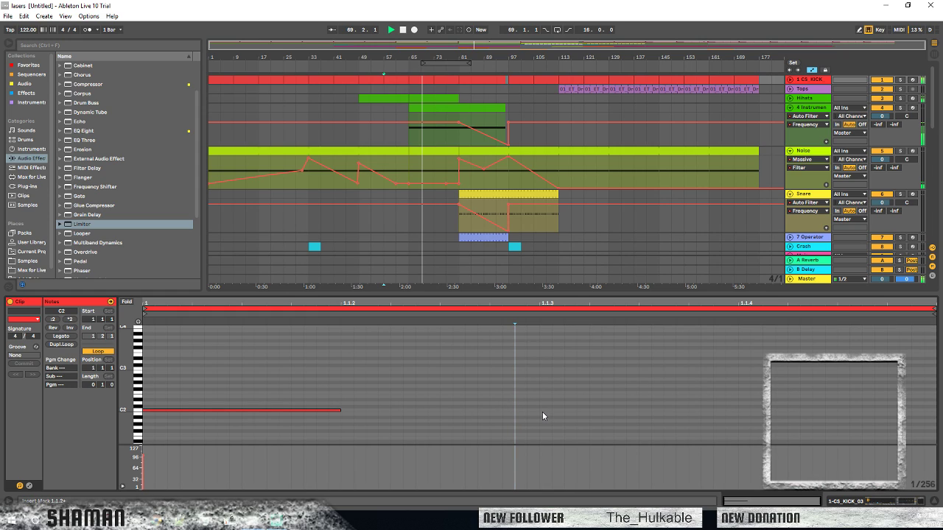
double_click(542, 411)
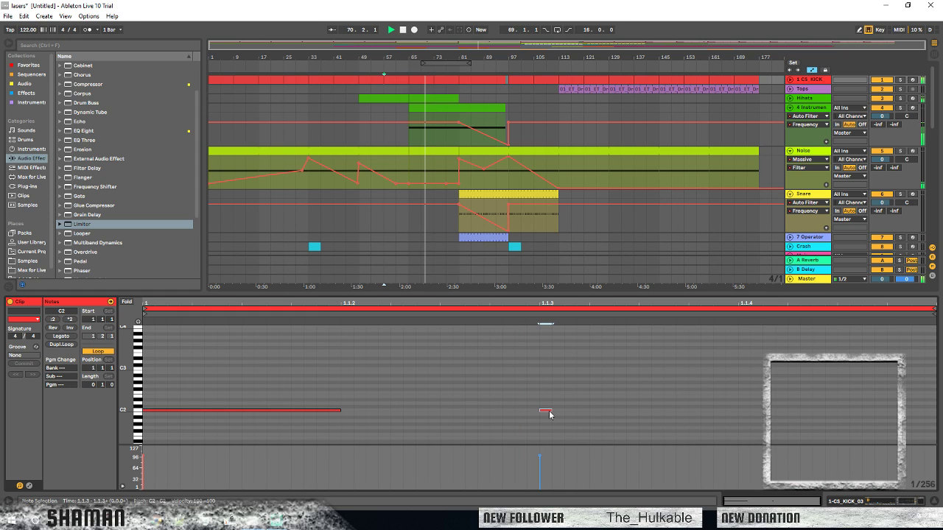
drag(550, 412, 925, 413)
Jump playback back to around bar 53 to listen to the edited kick clip in the mix
click(396, 71)
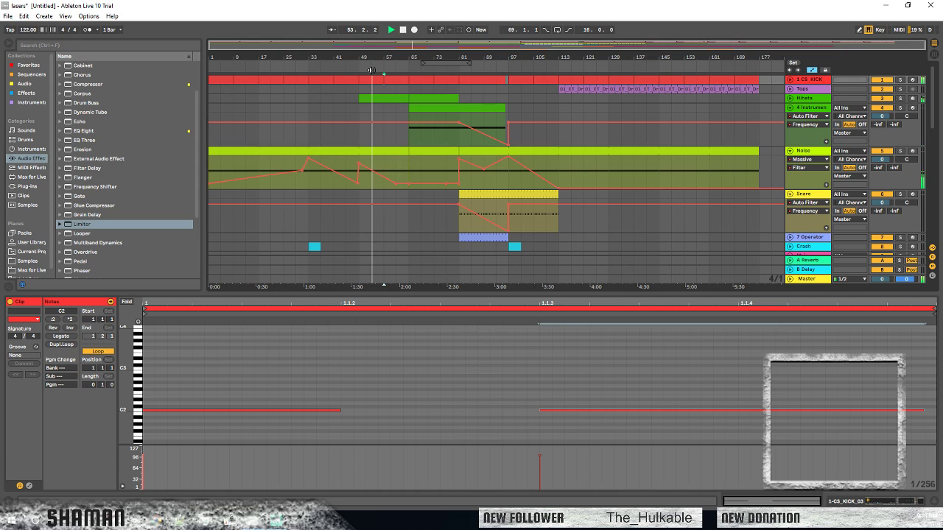
click(372, 71)
drag(400, 58, 411, 77)
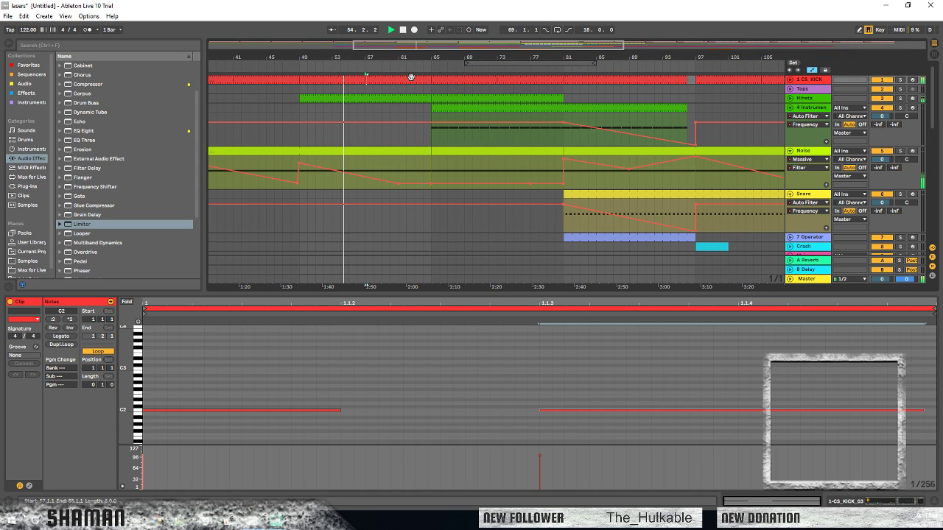
Delete the extra C2 note at 1.1.3 from the kick clip at bar 57 and unfold the kick track
drag(522, 375, 752, 424)
key(Delete)
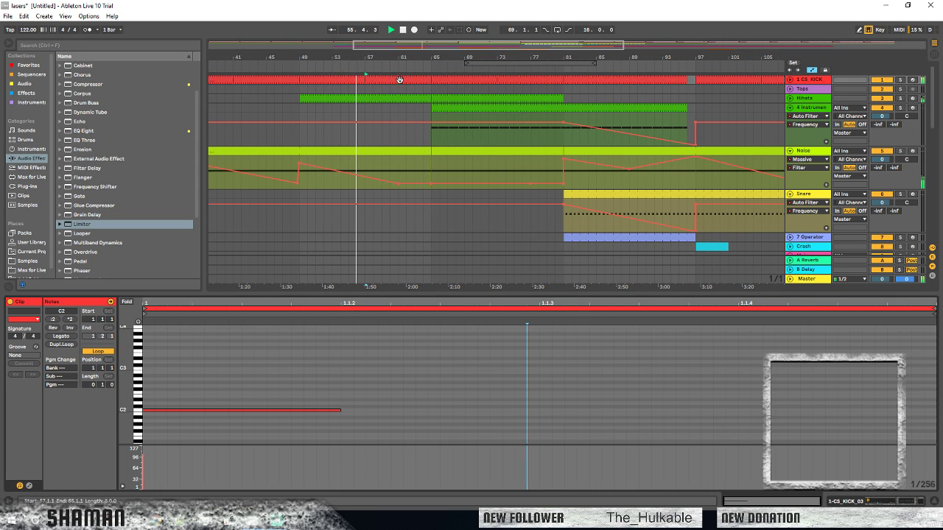
click(790, 81)
Split out the kick clip from 64.3.1 to 65.1.1 and add a C2 note from 1.1.3 to its end
drag(452, 59, 477, 96)
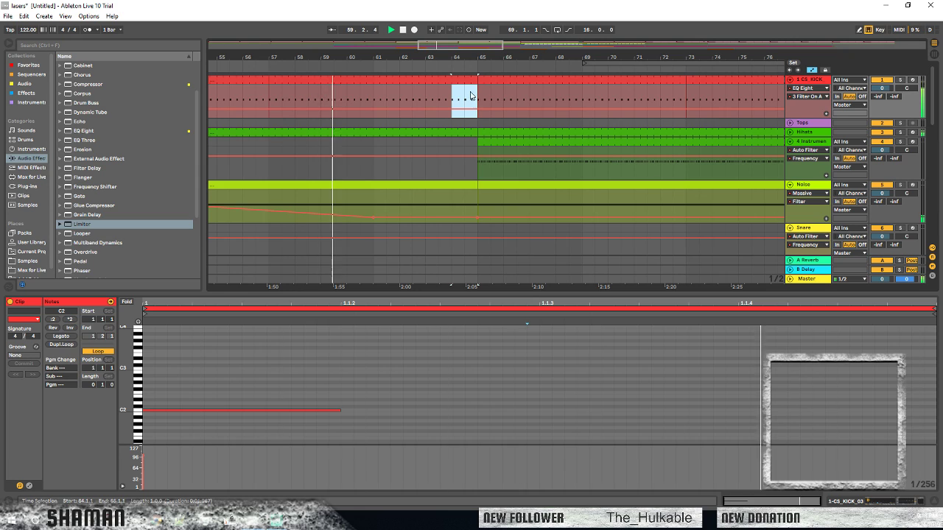
click(469, 94)
drag(469, 95, 477, 94)
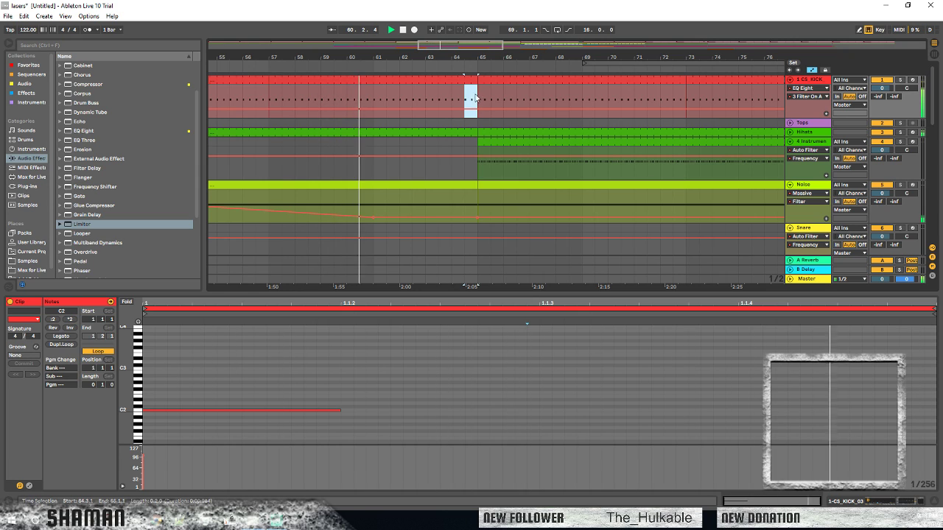
double_click(474, 82)
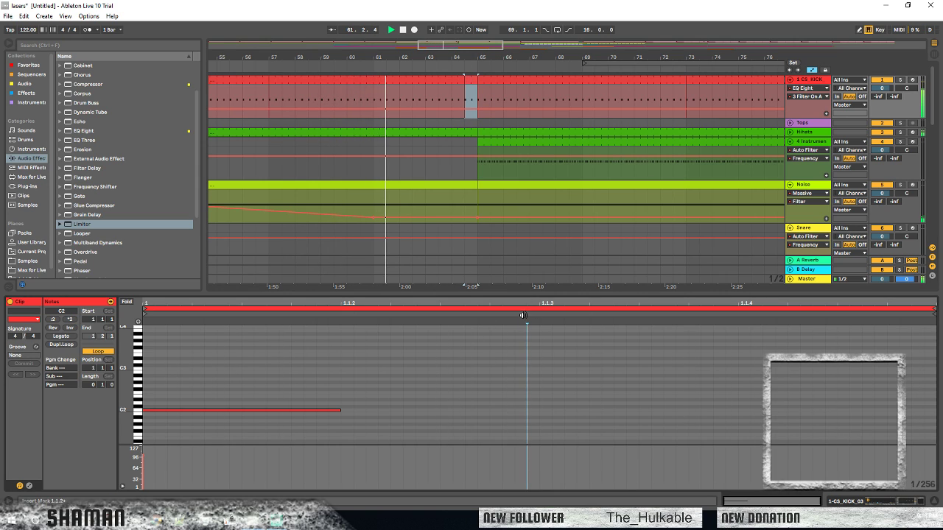
click(539, 410)
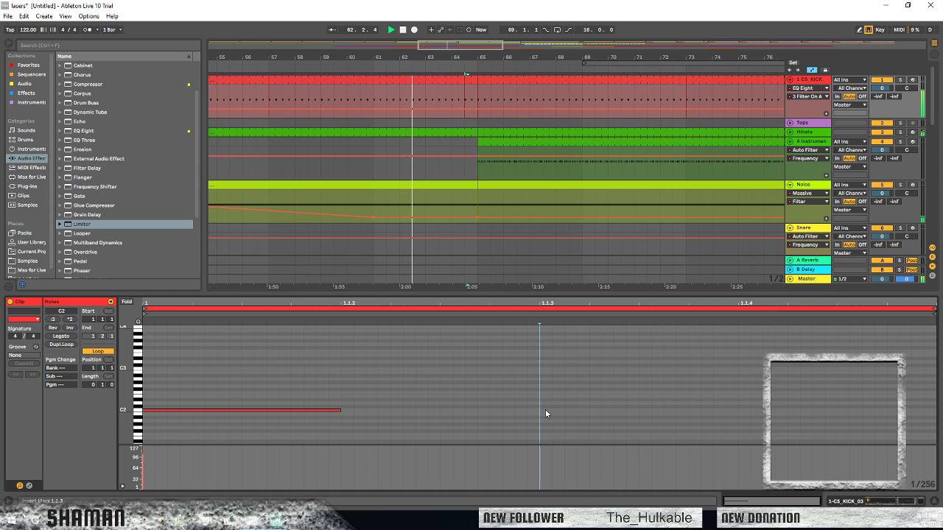
double_click(544, 410)
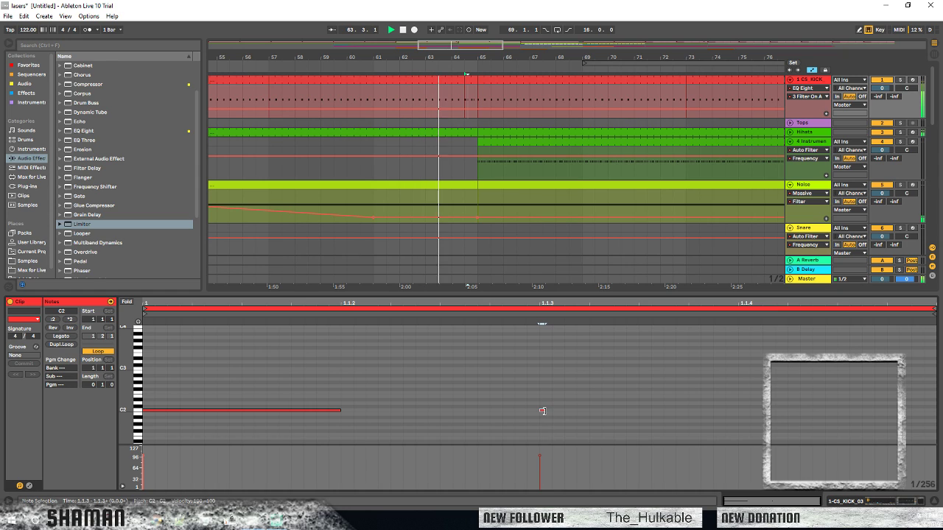
drag(543, 411, 928, 414)
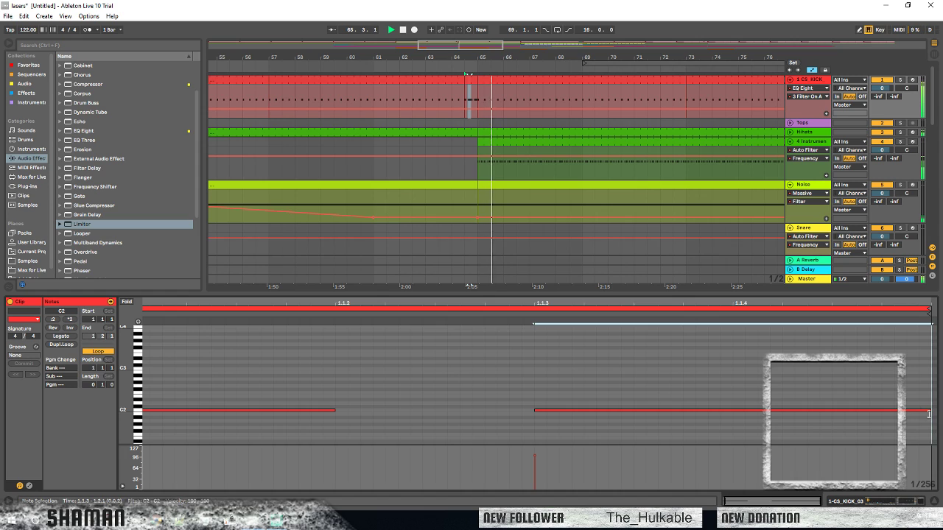
Try starting the kick variation clip at 64.4 and listen to it from bar 63
drag(469, 59, 483, 81)
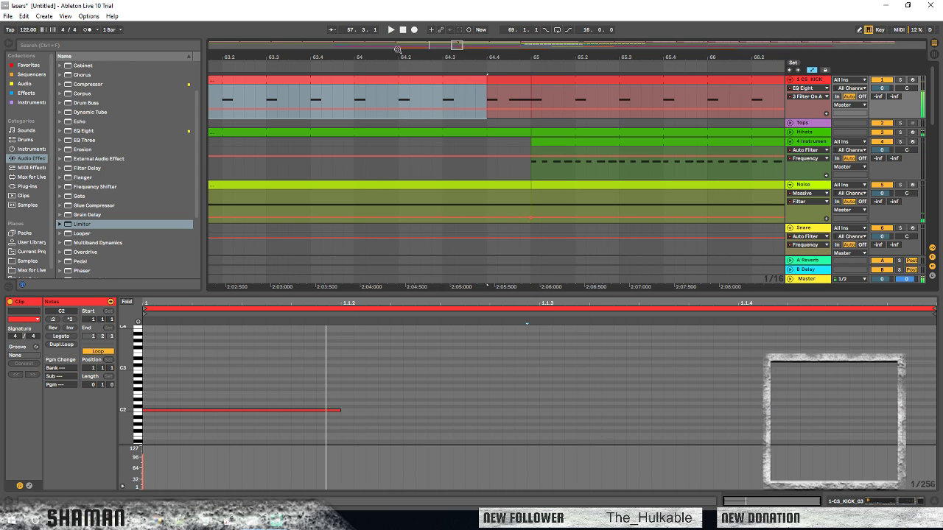
drag(400, 56, 433, 30)
click(364, 141)
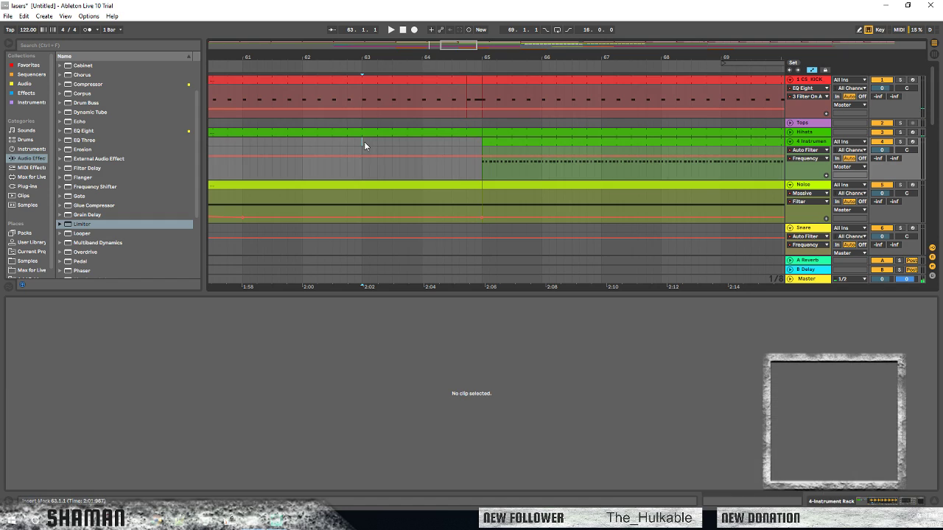
key(space)
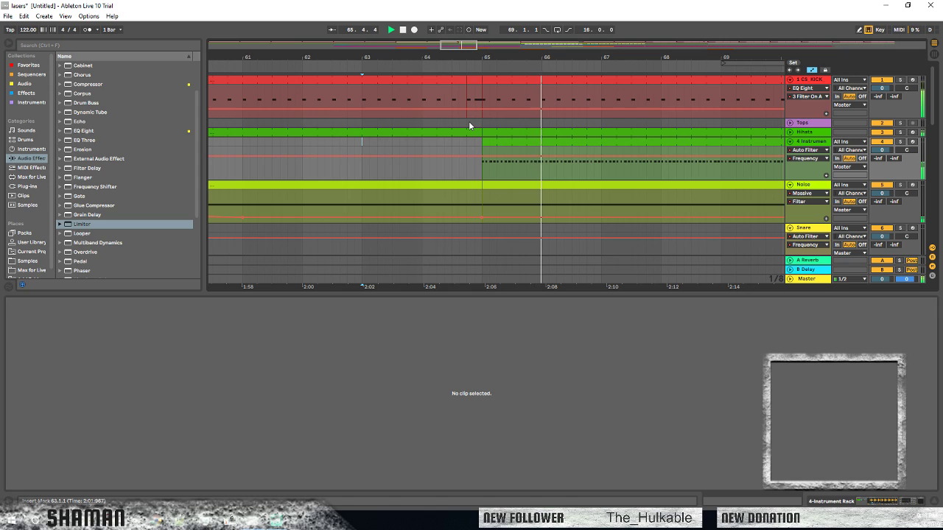
Try starting the kick variation clip at 64.3.3 and listen to the transition into bar 65
click(463, 82)
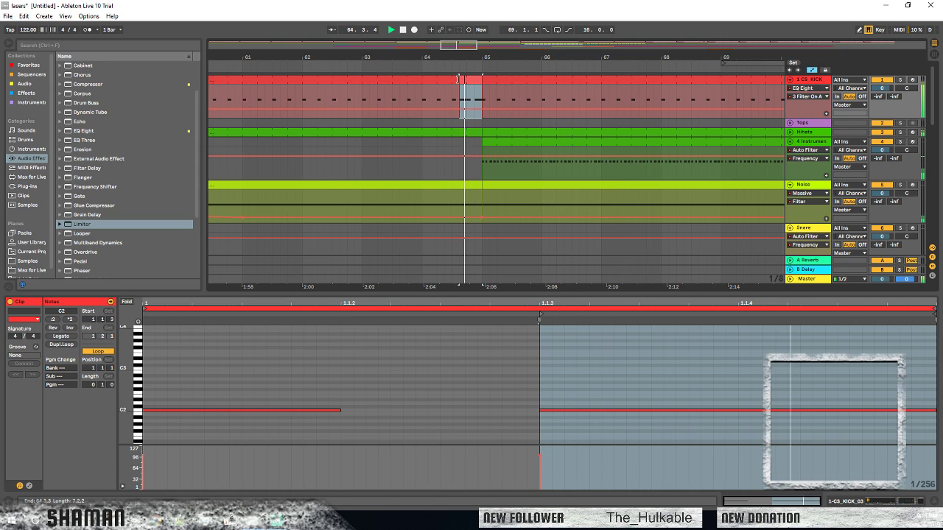
click(420, 121)
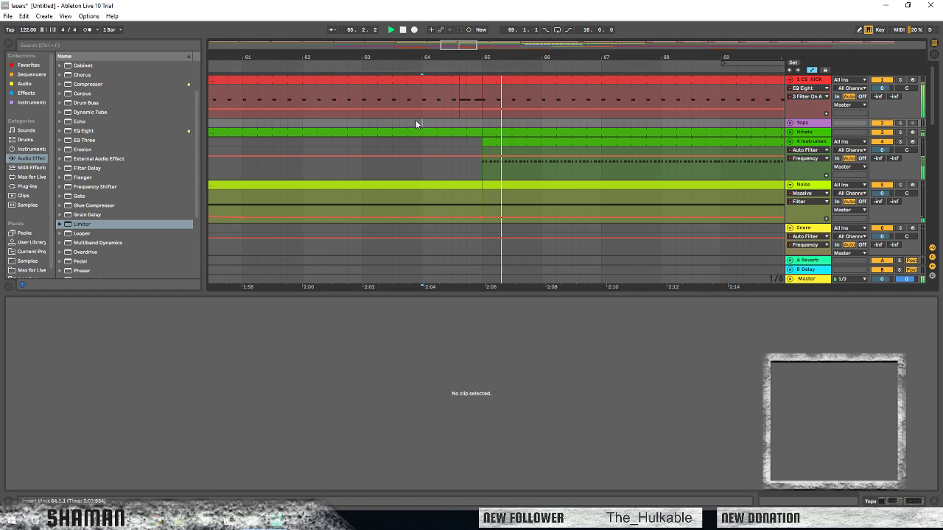
key(space)
Delete the C2 note at 1.1.3 from the kick variation clip before bar 65 and play the result
click(471, 79)
double_click(472, 79)
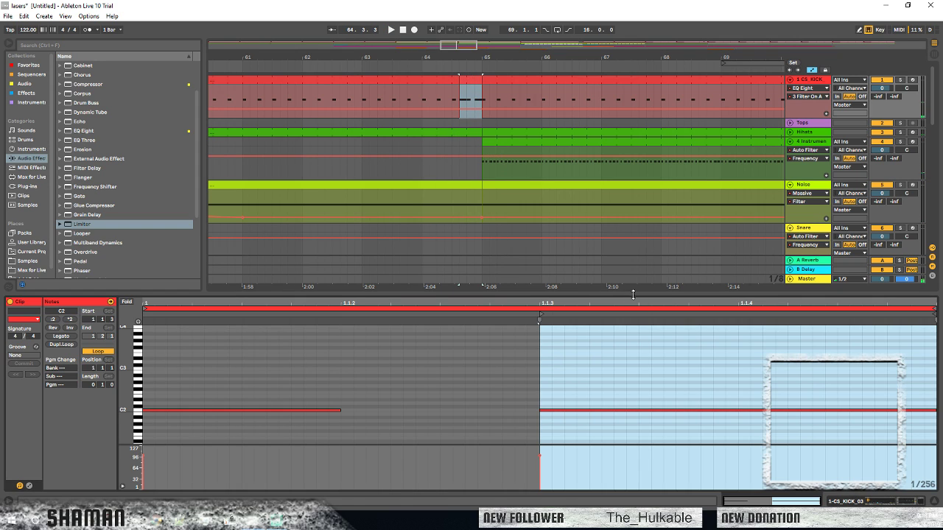
drag(596, 365, 647, 443)
key(space)
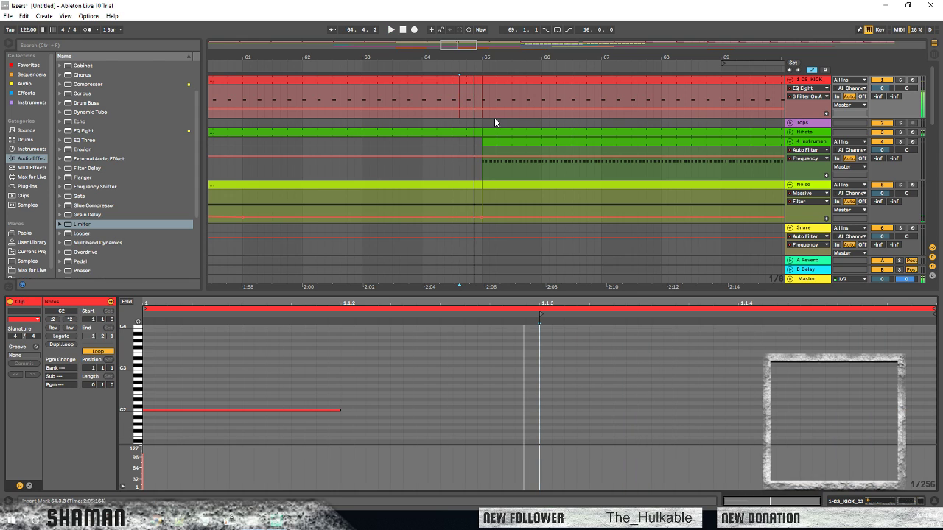
Extend the kick variation clip back to 64.3.1 and duplicate its loop to a length of two beats
drag(464, 81, 453, 81)
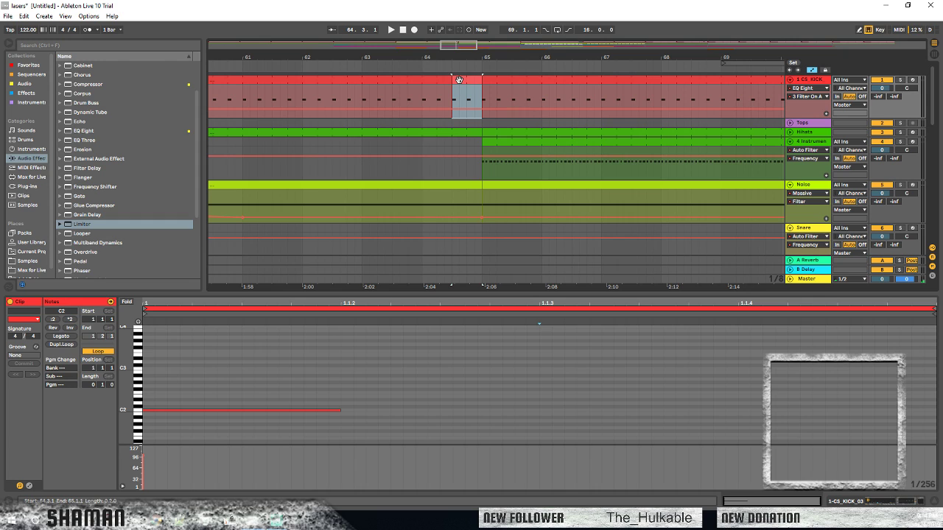
click(468, 309)
key(ctrl+d)
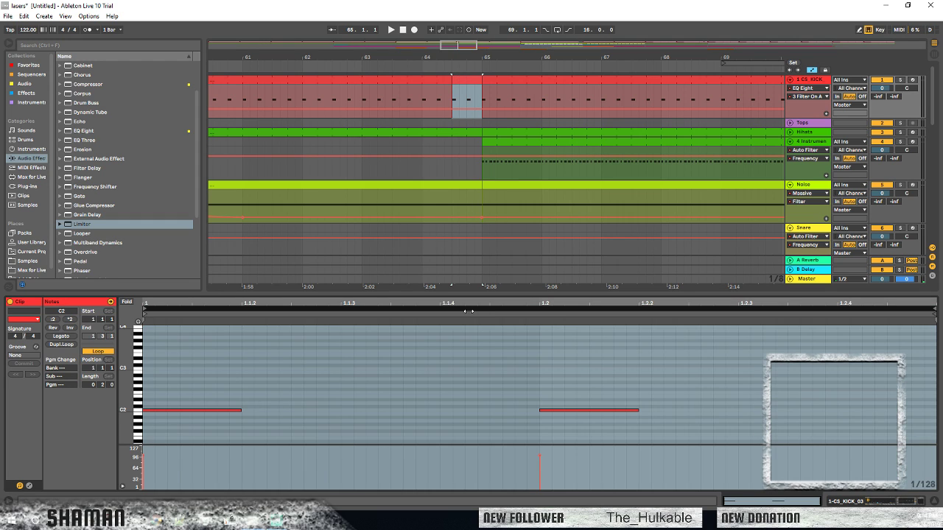
Add a C2 note at 1.2.3 in the kick variation clip, extend it to the clip's end and listen to it
click(442, 403)
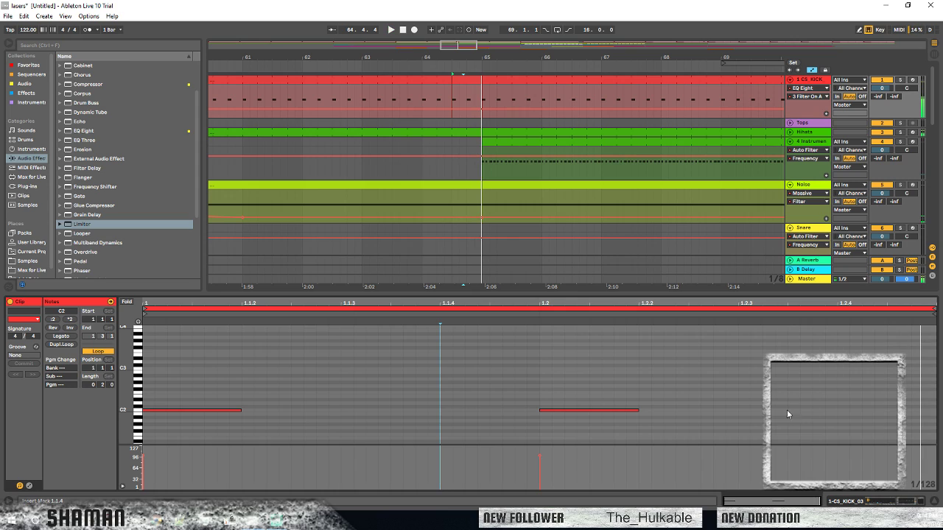
double_click(746, 411)
key(space)
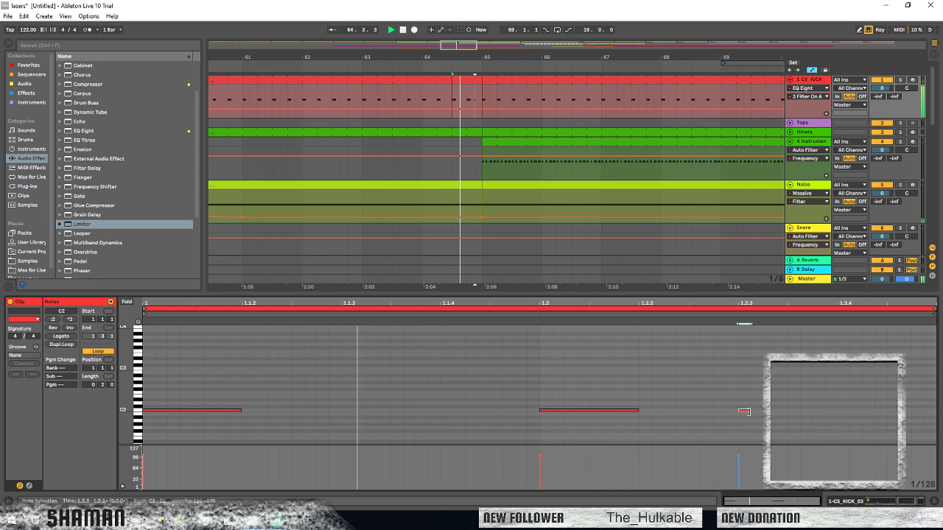
drag(752, 411, 935, 415)
key(space)
key(space)
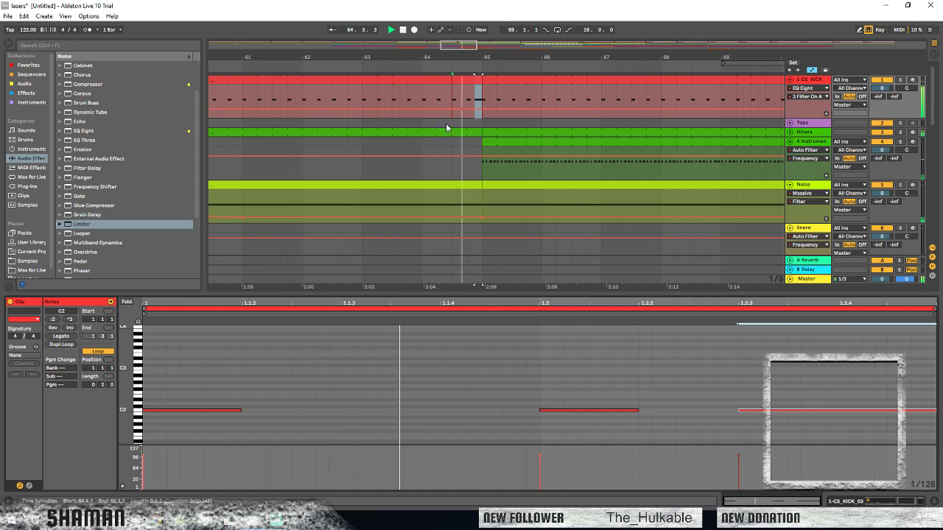
Unfold the hi-hat track, split out its clip from 64.3.1 to 65.1.1 and duplicate the loop to two beats
click(476, 132)
key(space)
key(space)
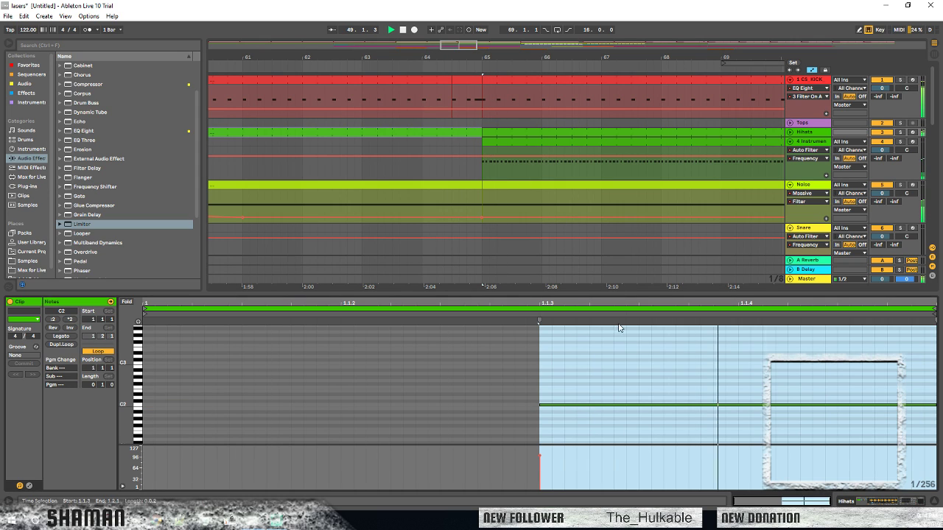
click(790, 133)
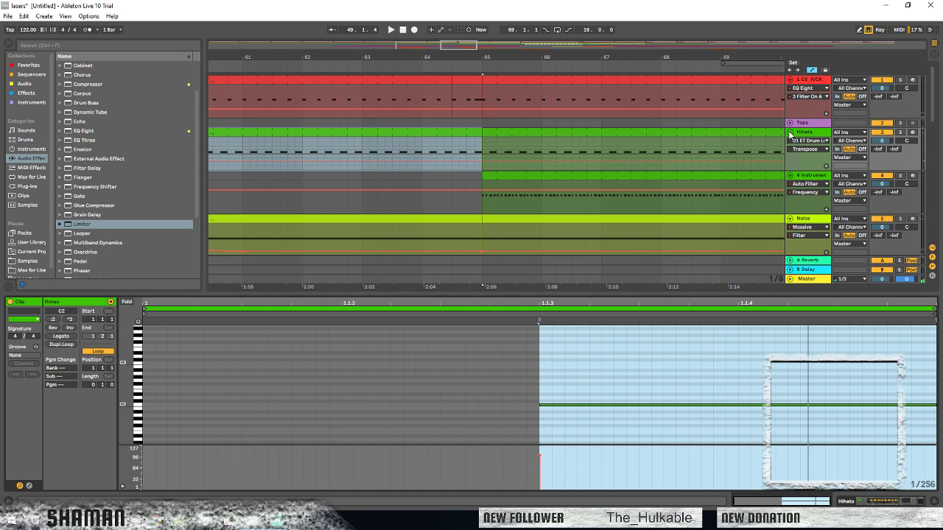
click(453, 141)
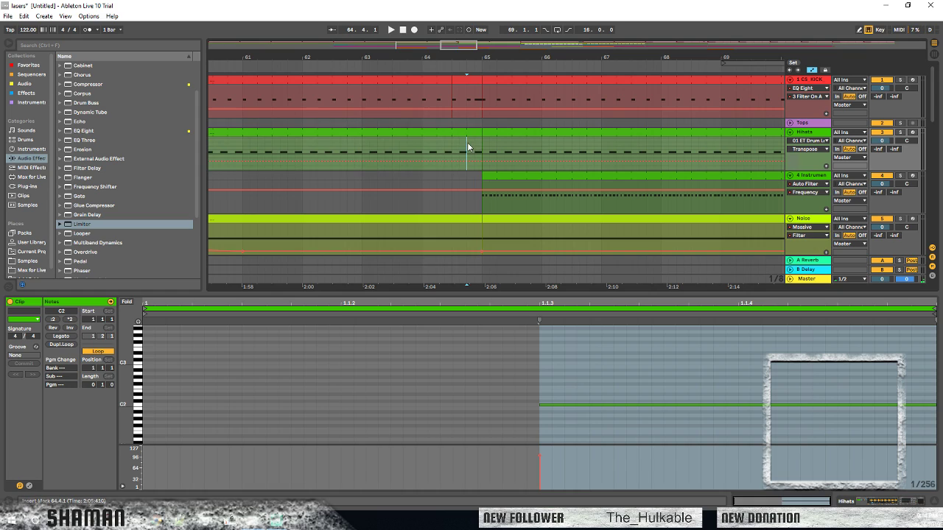
click(456, 142)
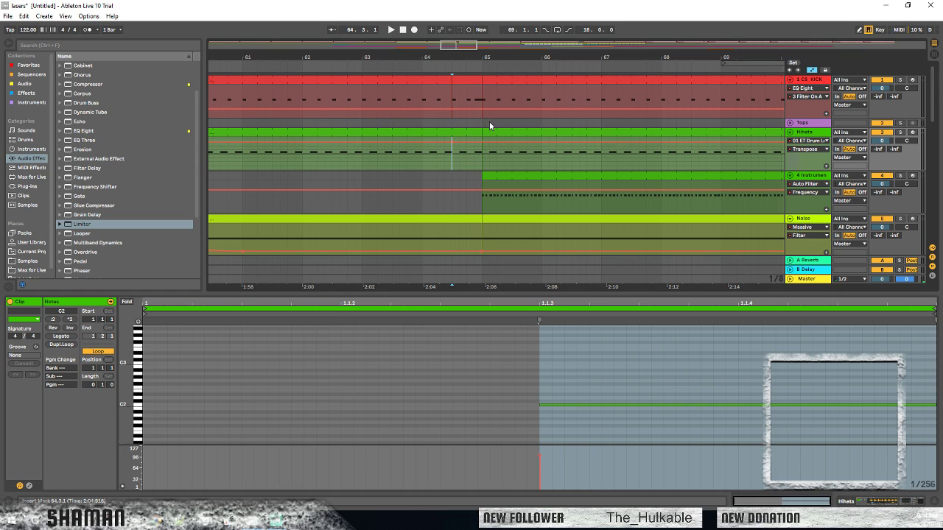
key(ctrl+z)
drag(452, 148, 478, 148)
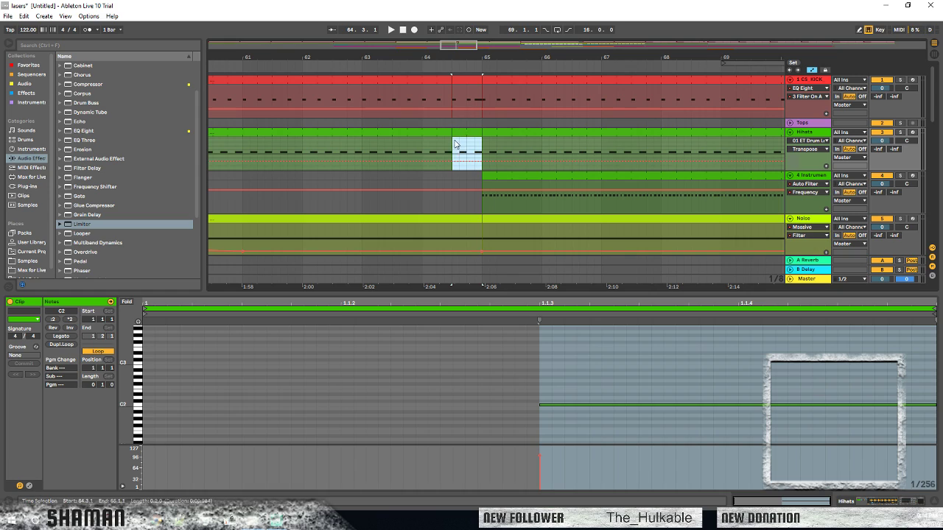
click(527, 309)
key(ctrl+d)
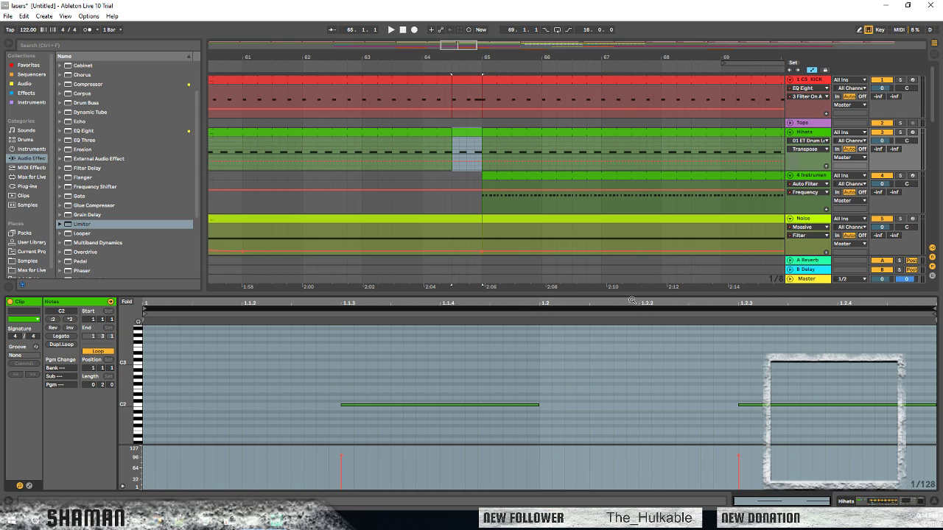
Try the hi-hat note at 1.2.3 on pitches from D#2 up to F#2 and down at F#1 during playback
click(763, 405)
key(Up)
key(Up)
key(Up)
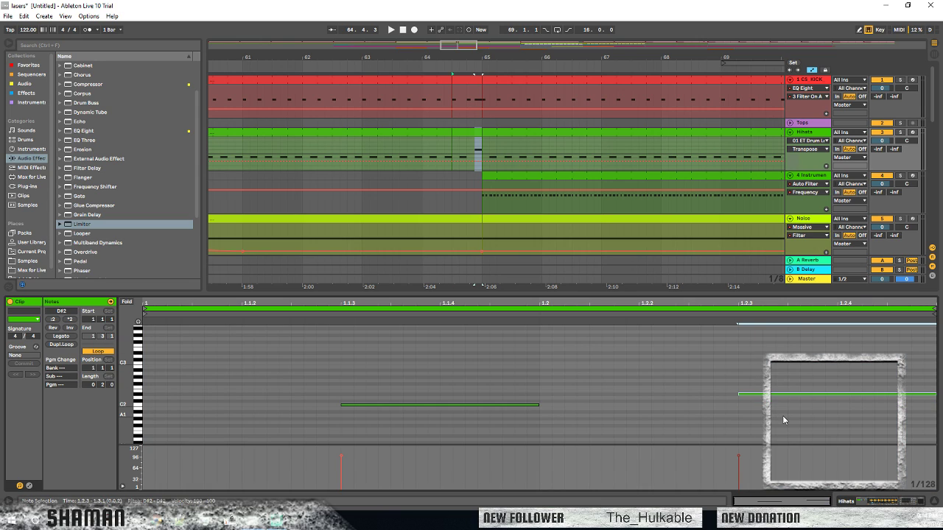
key(space)
key(Up)
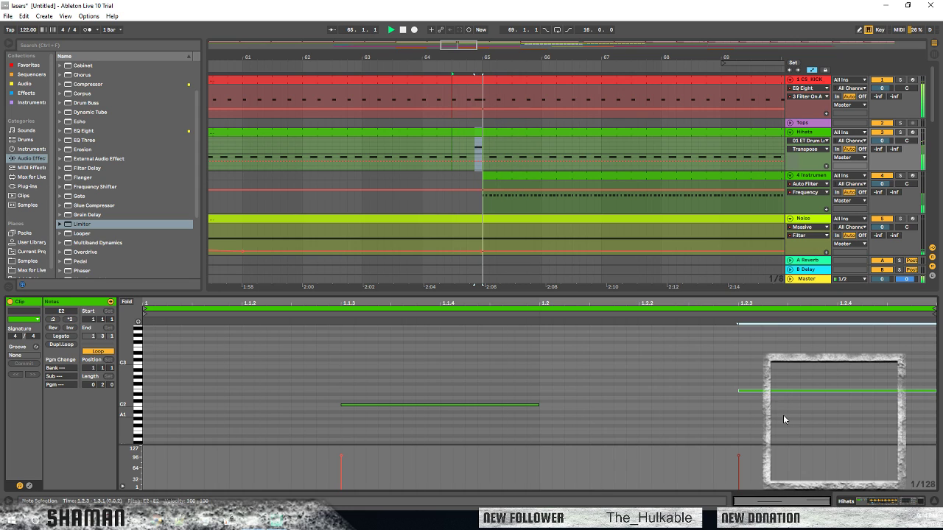
key(Up)
key(Up)
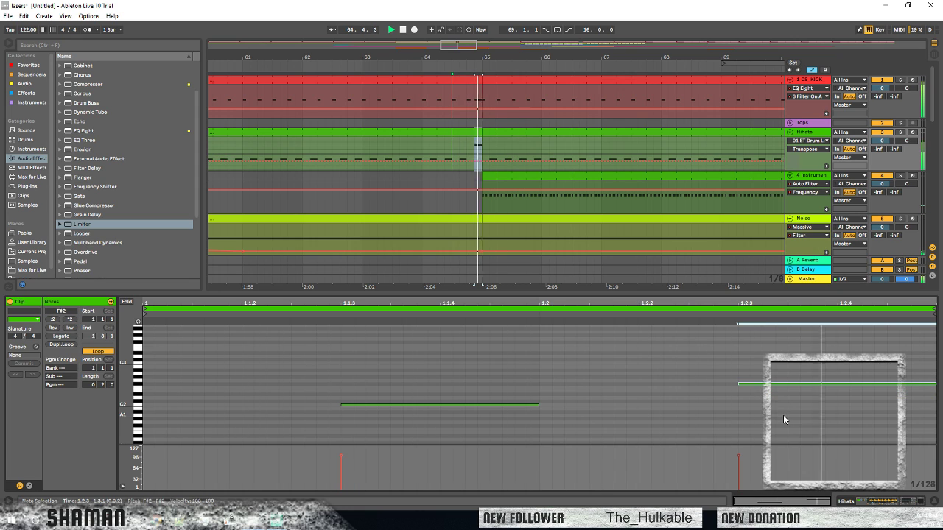
key(Down)
key(shift+Down)
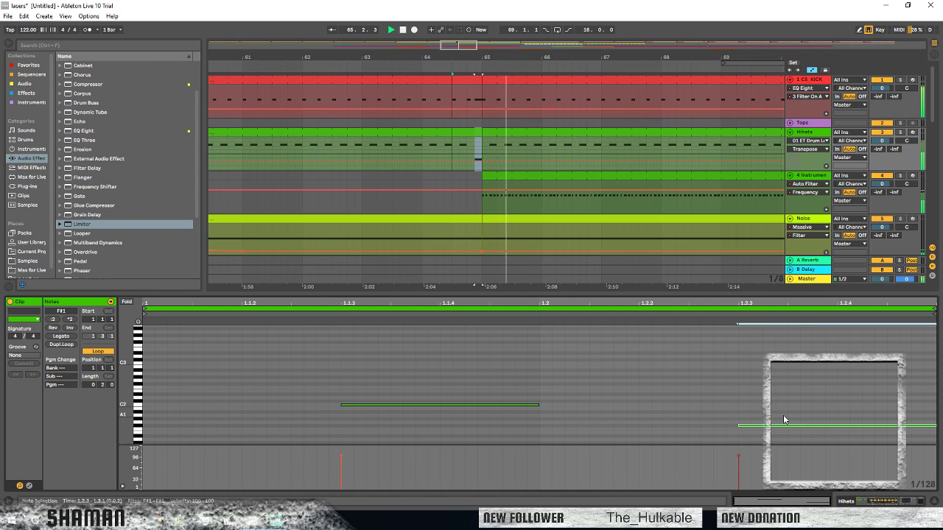
Transpose the hi-hat note at 1.2.3 to E3 after comparing it with D#3 and F#3 during playback
key(shift+Up)
key(shift+Up)
key(Down)
key(Down)
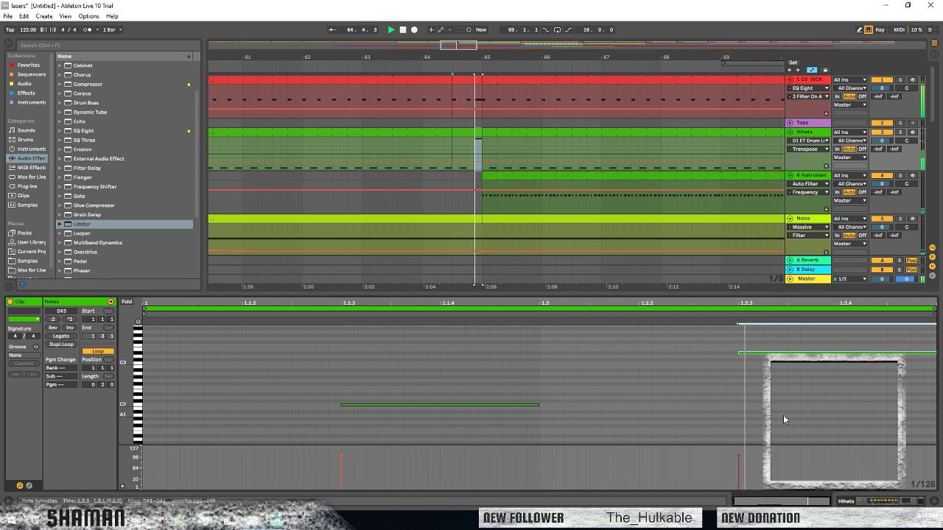
key(Up)
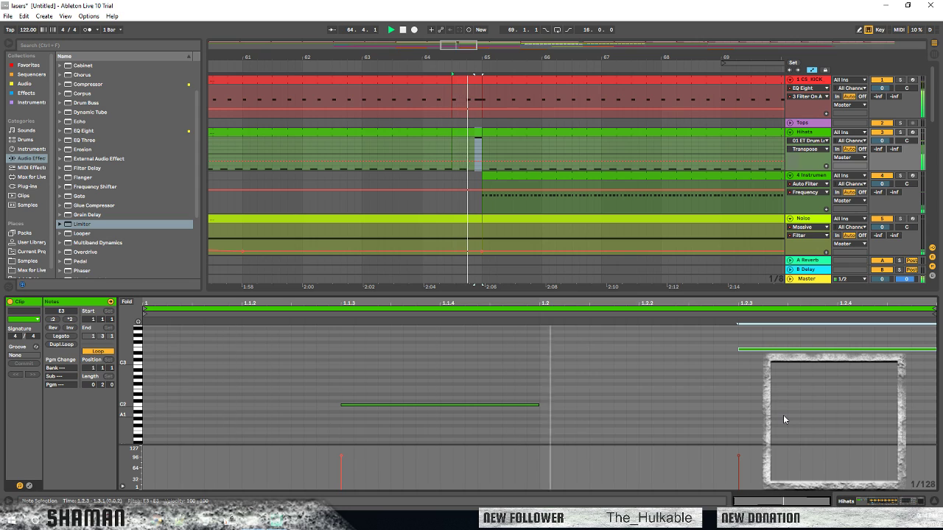
key(Up)
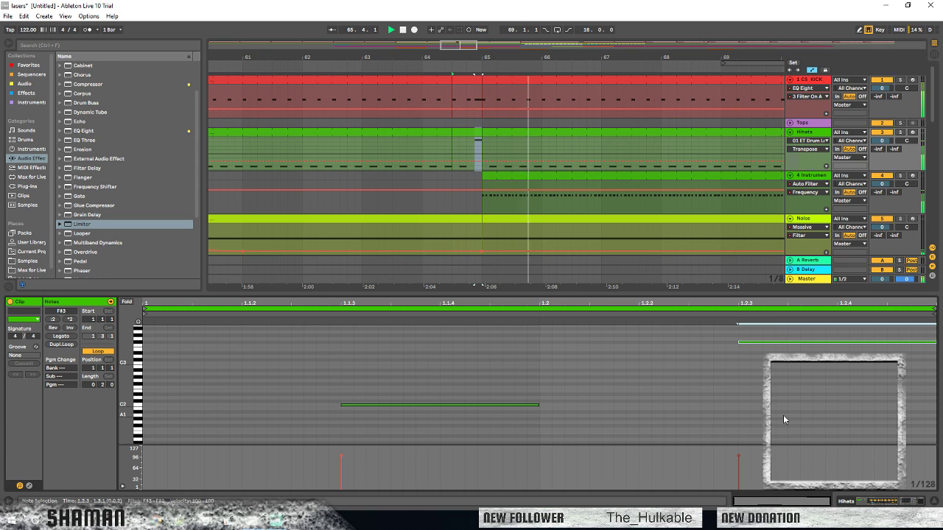
key(Down)
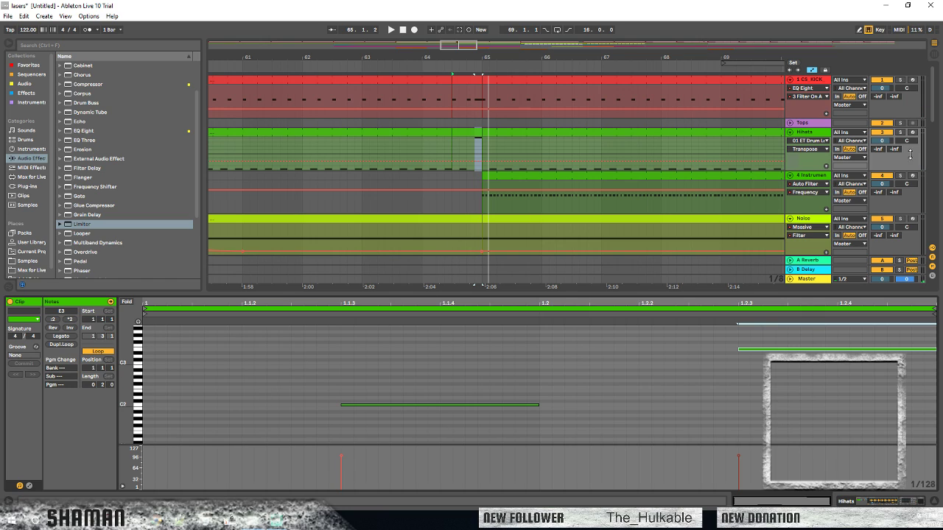
Arm the Hihats track, transpose the note at 1.2.3 down to B2 and listen to it in playback
click(911, 133)
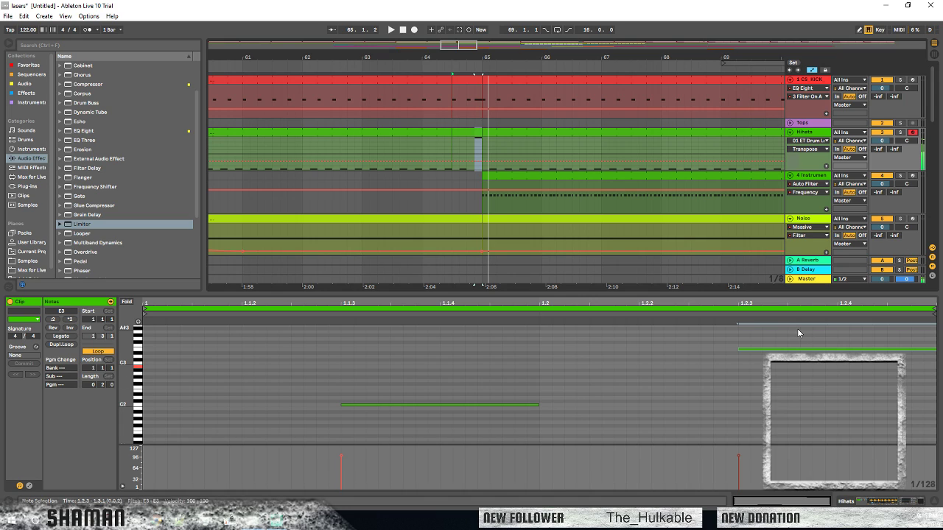
drag(797, 329, 827, 396)
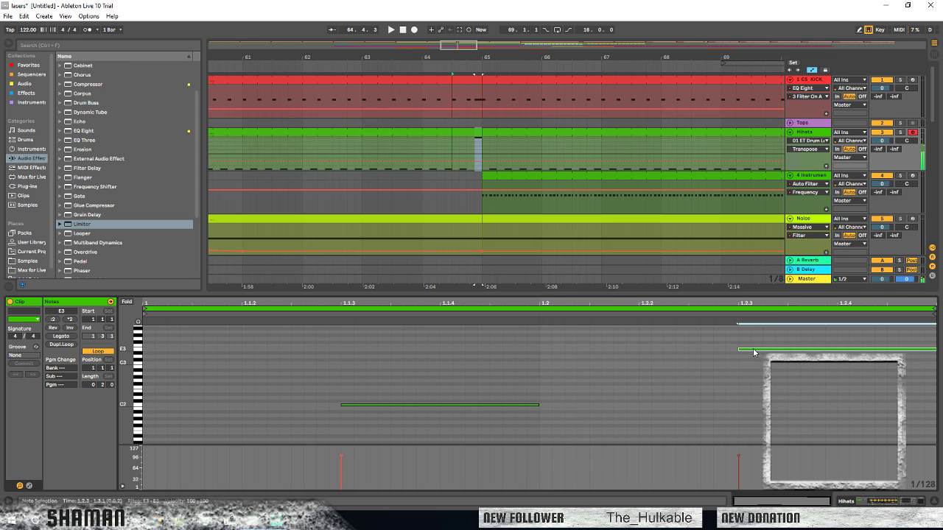
drag(753, 353, 754, 370)
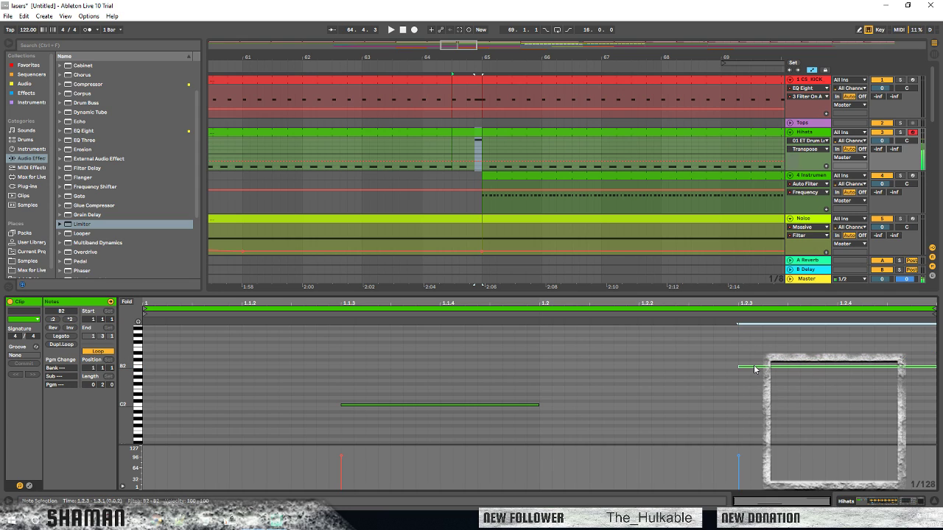
key(space)
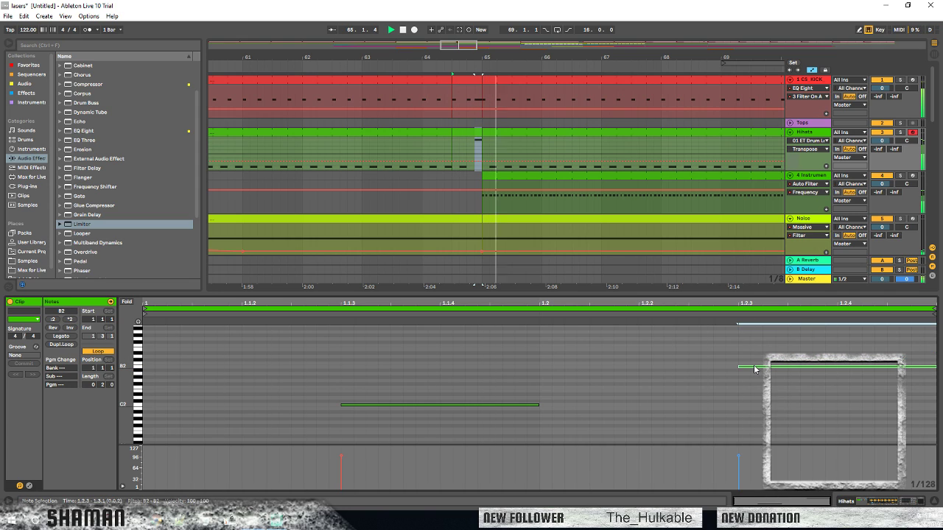
click(241, 65)
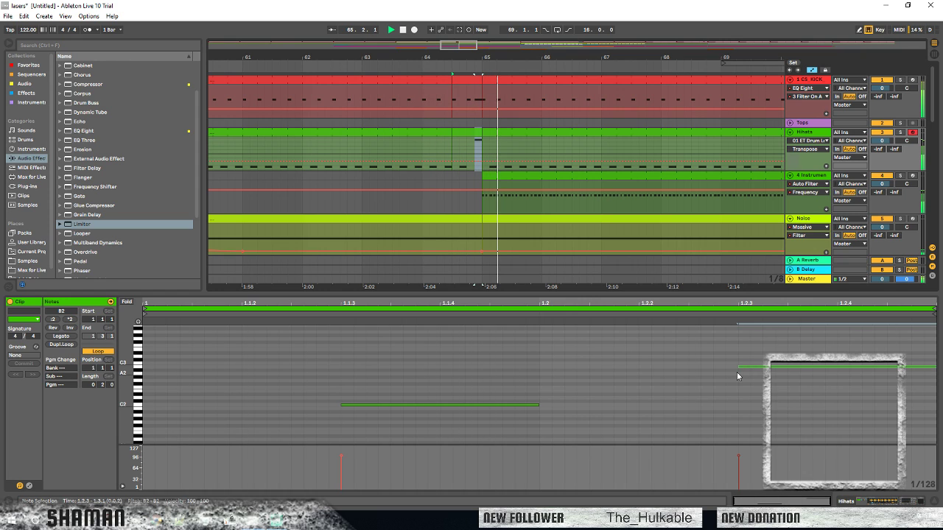
Try starting the hi-hat note at 1.2, restore its start at 1.2.3 and transpose it down to F2 during playback
drag(740, 367, 541, 367)
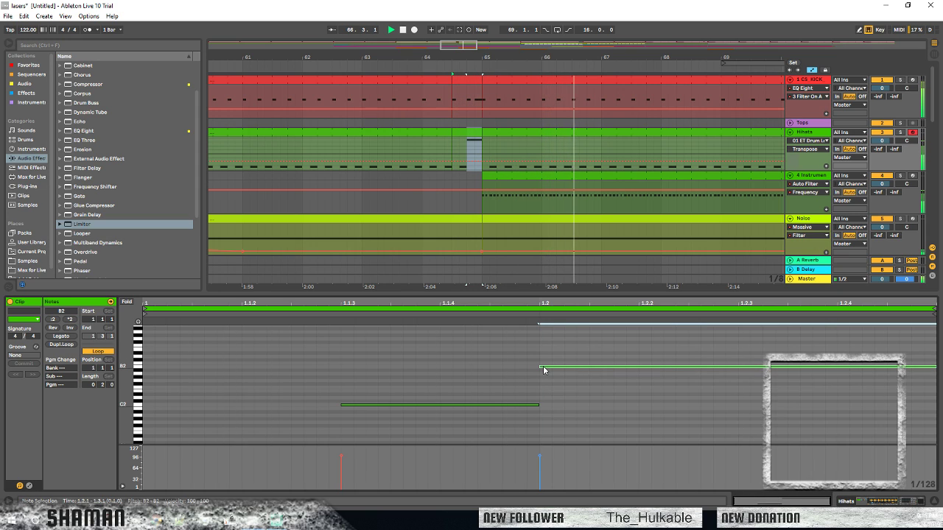
drag(540, 366, 734, 365)
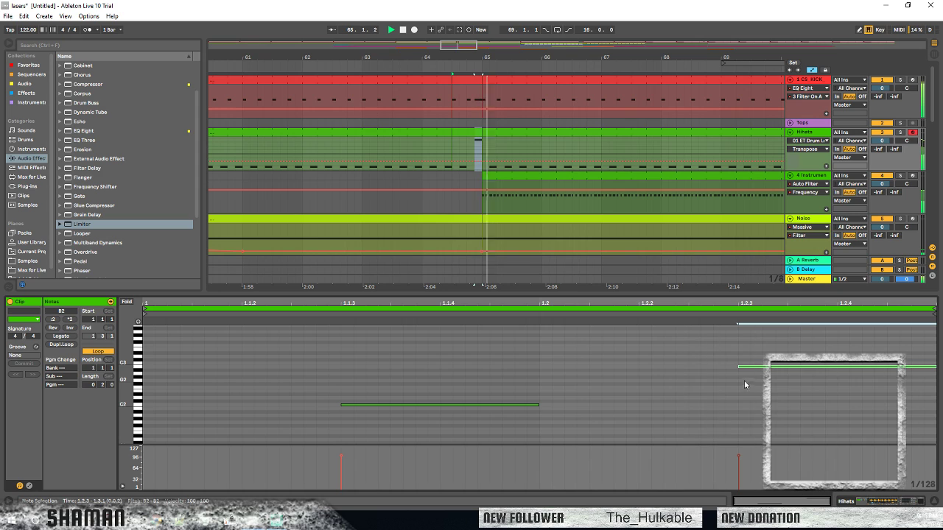
key(Down)
key(Down)
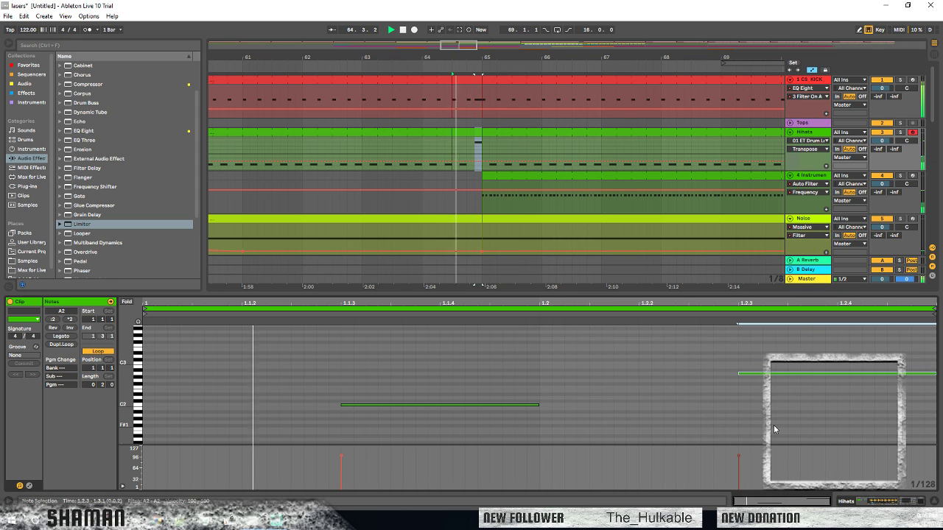
key(Down)
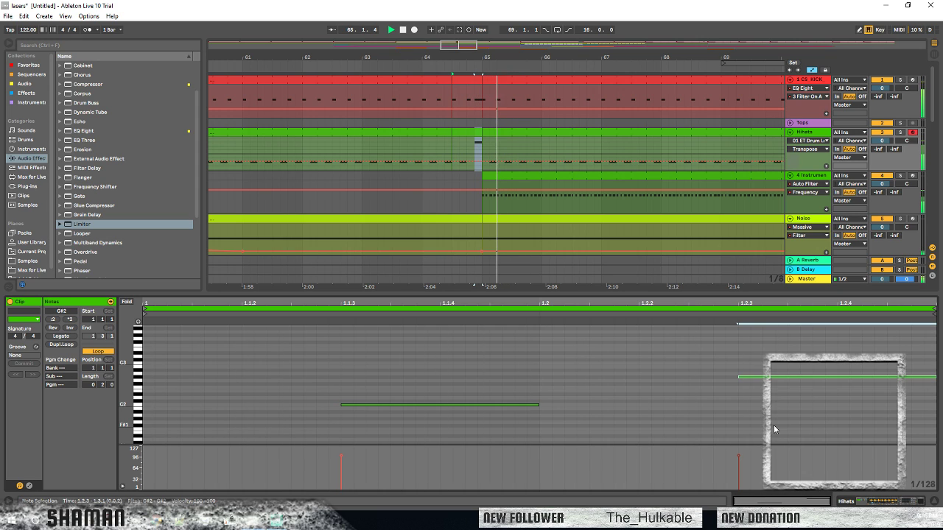
key(Down)
key(Down)
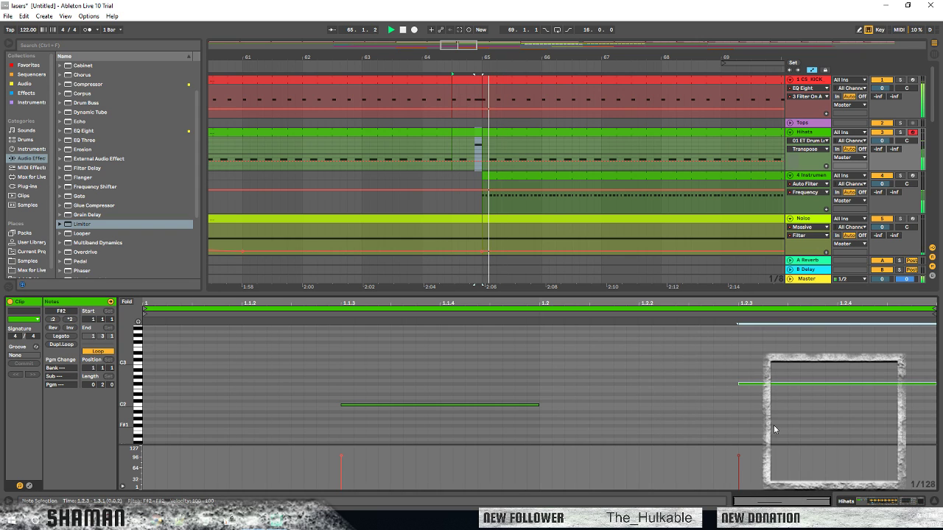
key(Down)
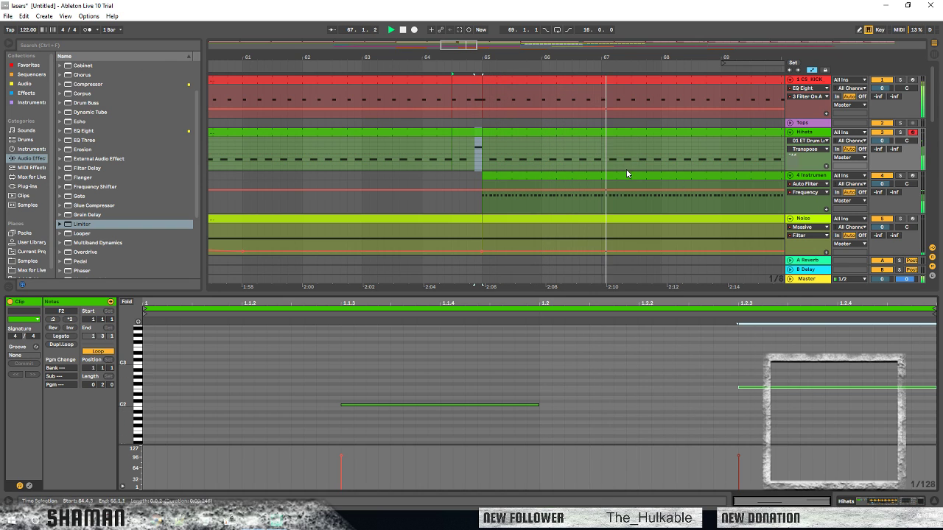
Show the Snare's Reverb Dry/Wet automation and flatten it at its minimum before the rise starting at bar 81
scroll(518, 113, down, 2)
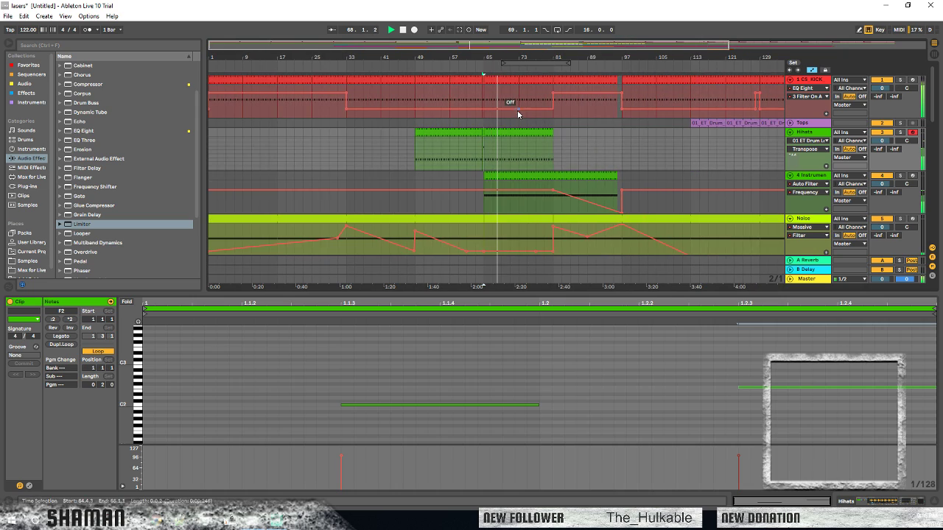
scroll(523, 144, down, 5)
click(554, 169)
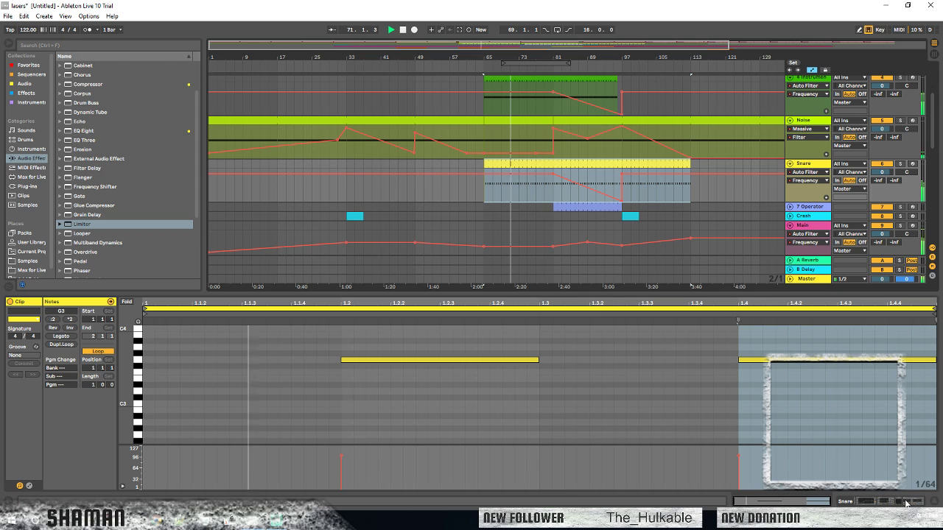
key(shift+Tab)
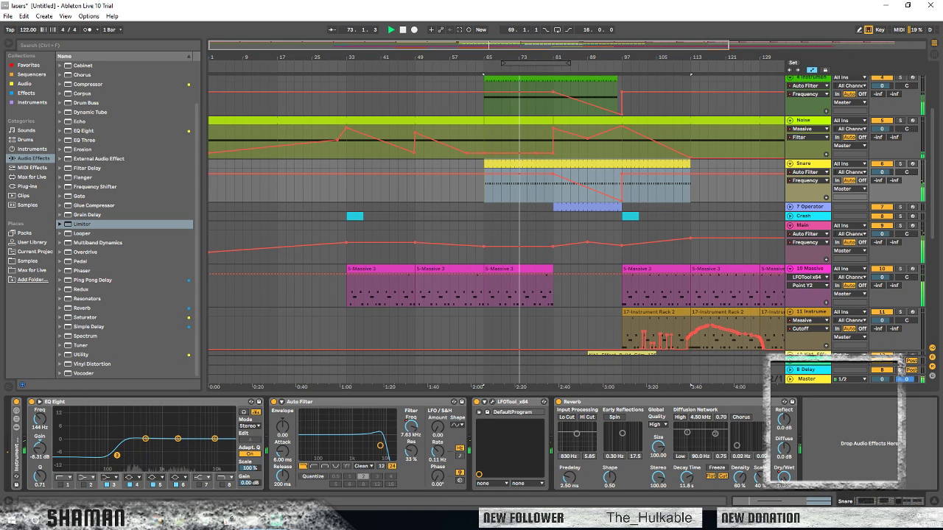
click(783, 480)
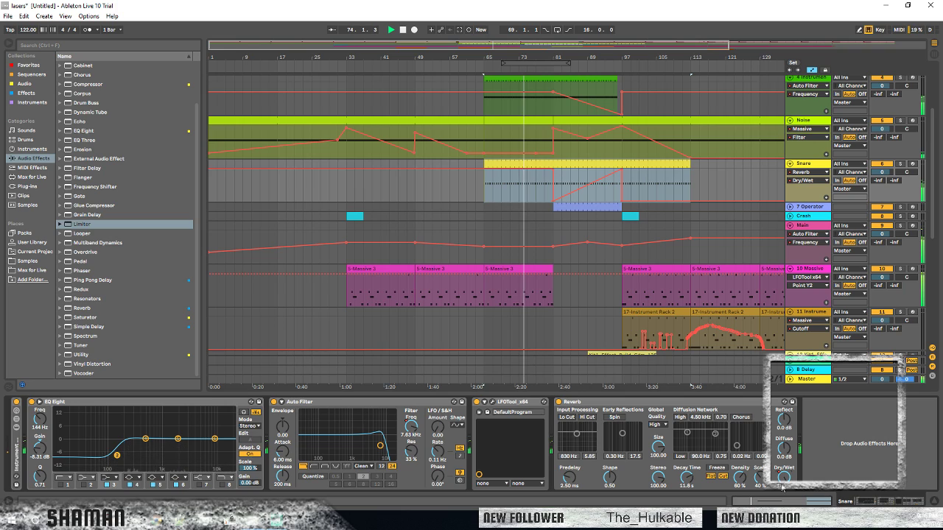
click(484, 187)
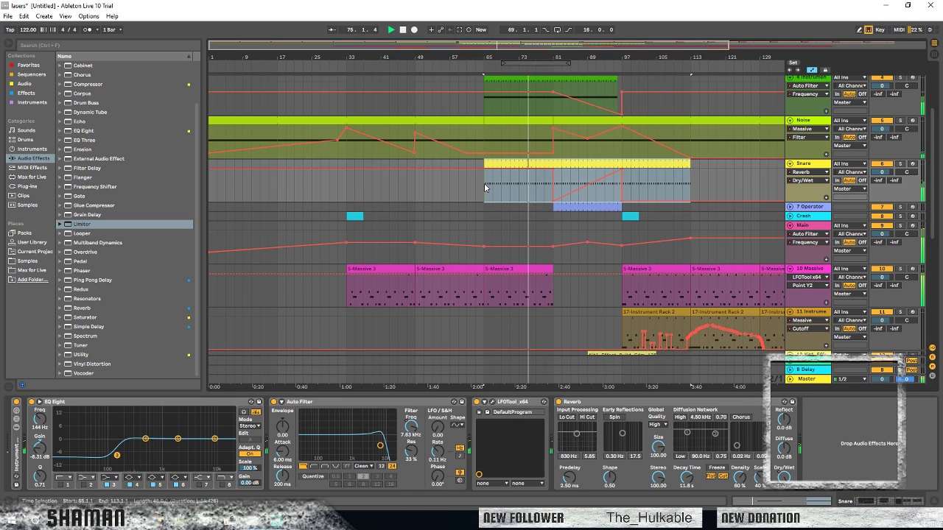
click(485, 188)
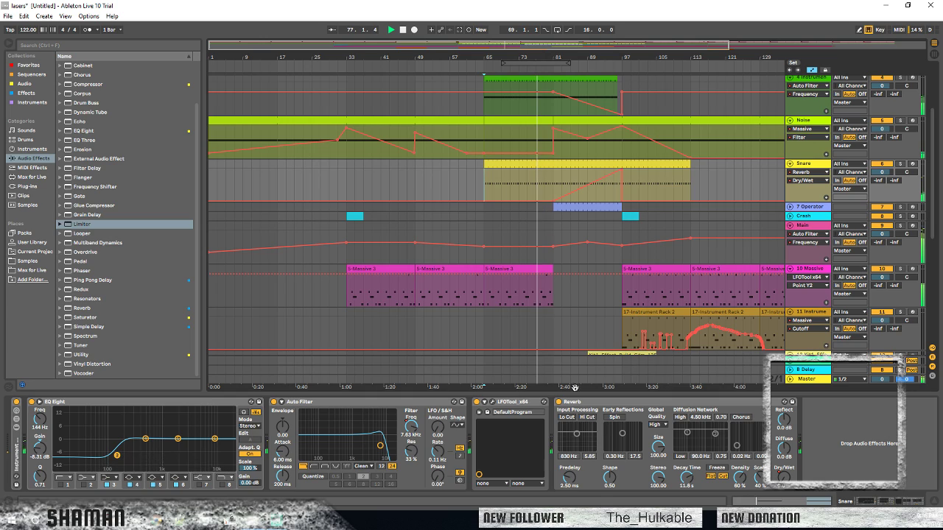
Play the arrangement from bar 49, move the Snare's EQ Eight to the end of the chain after the Reverb and save the project
click(415, 65)
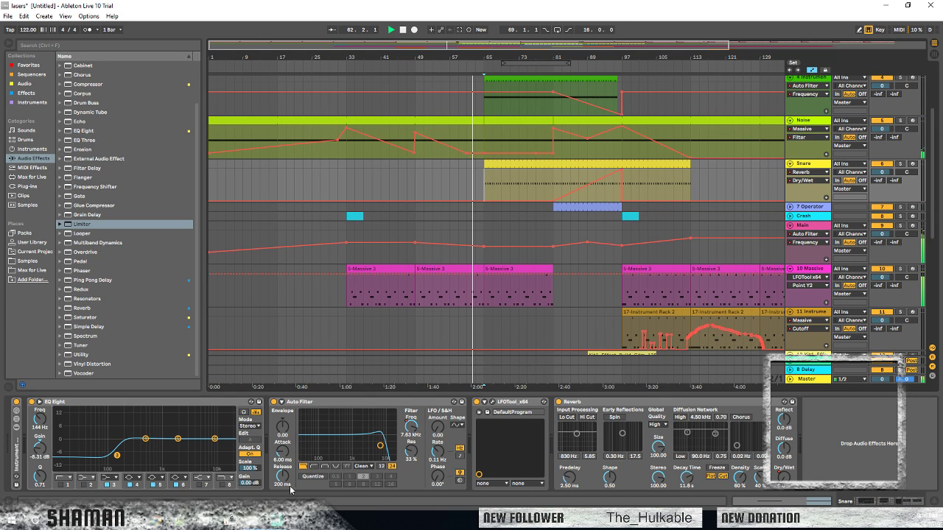
drag(223, 402, 805, 420)
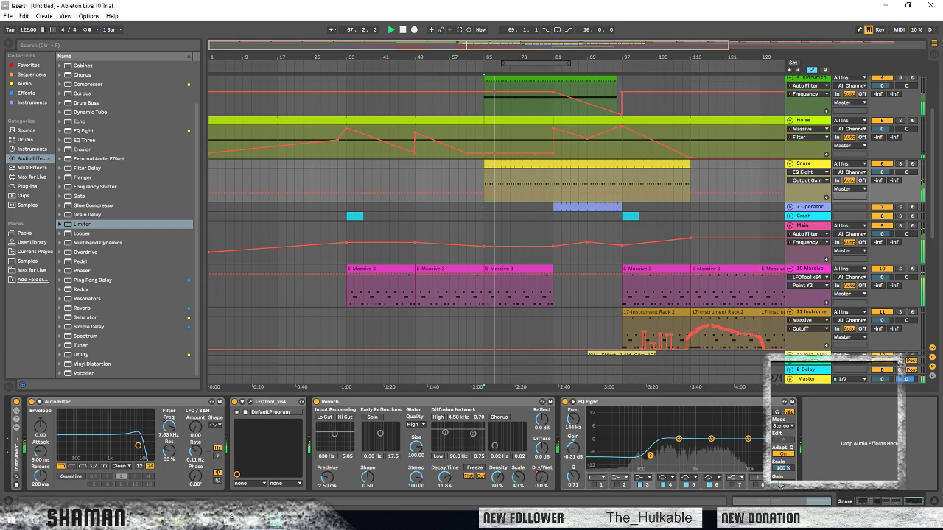
key(ctrl+s)
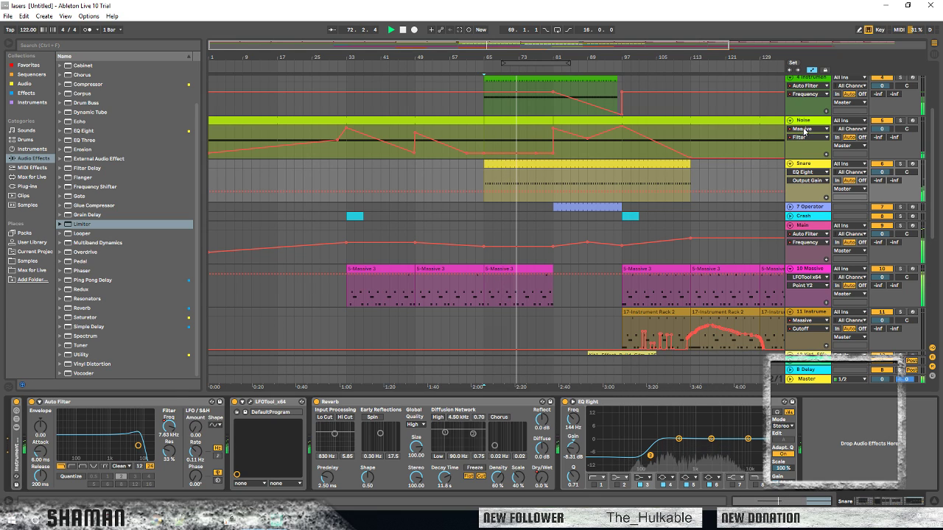
Examine the dry and WET chains and the macro controls of the Instrument Rack on track 4
scroll(685, 175, up, 2)
click(691, 175)
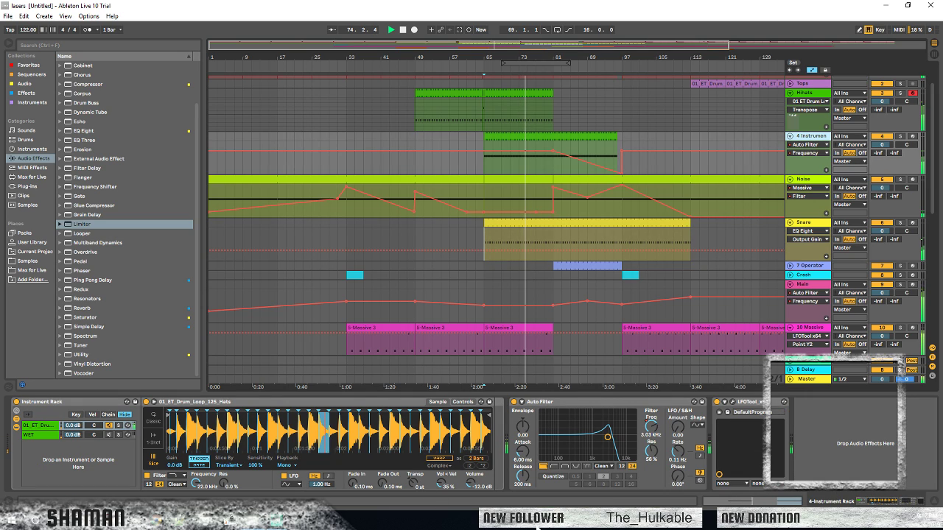
click(34, 435)
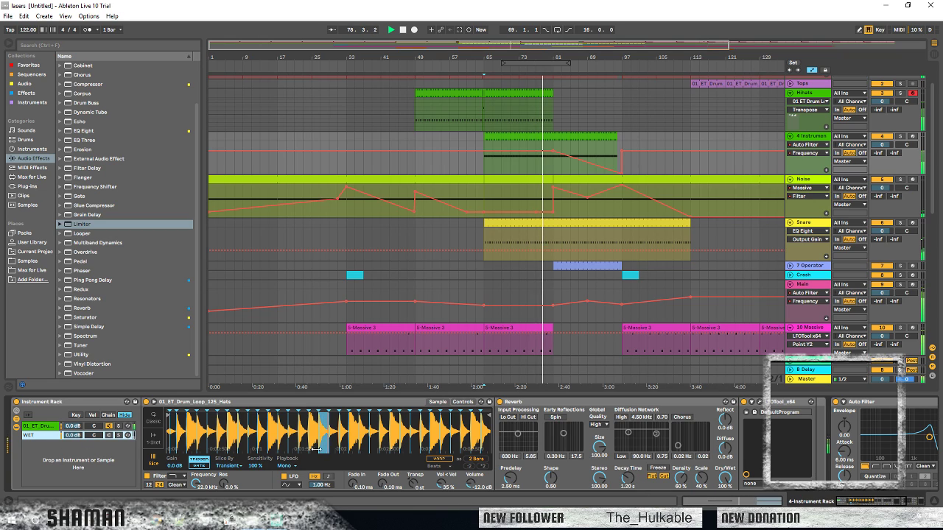
click(39, 426)
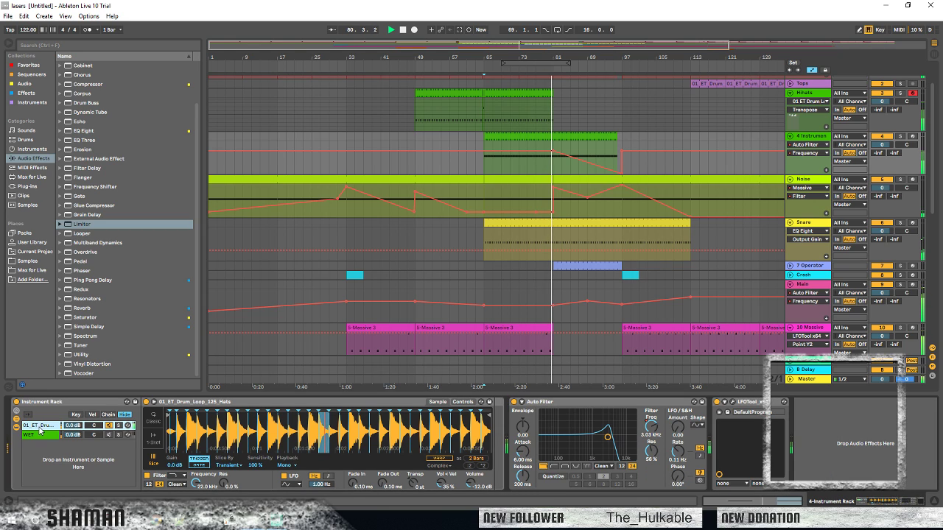
click(38, 437)
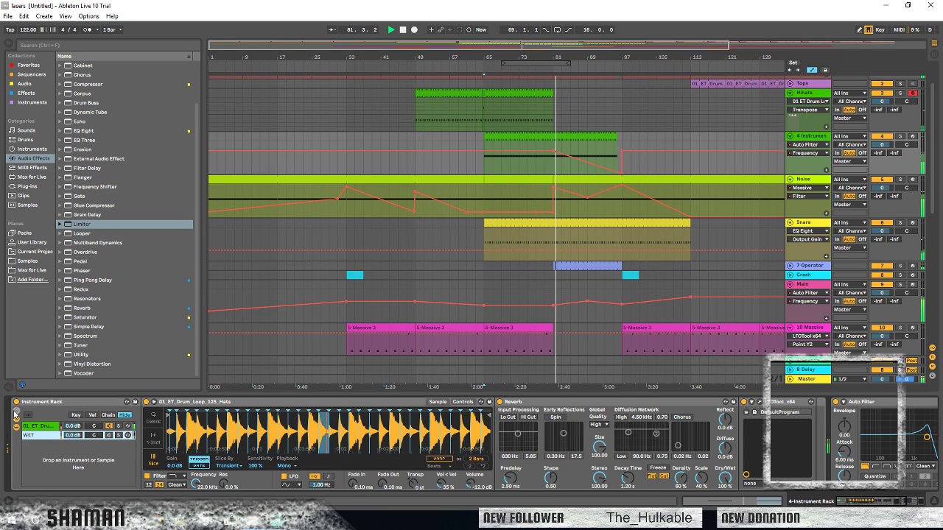
click(16, 415)
click(16, 419)
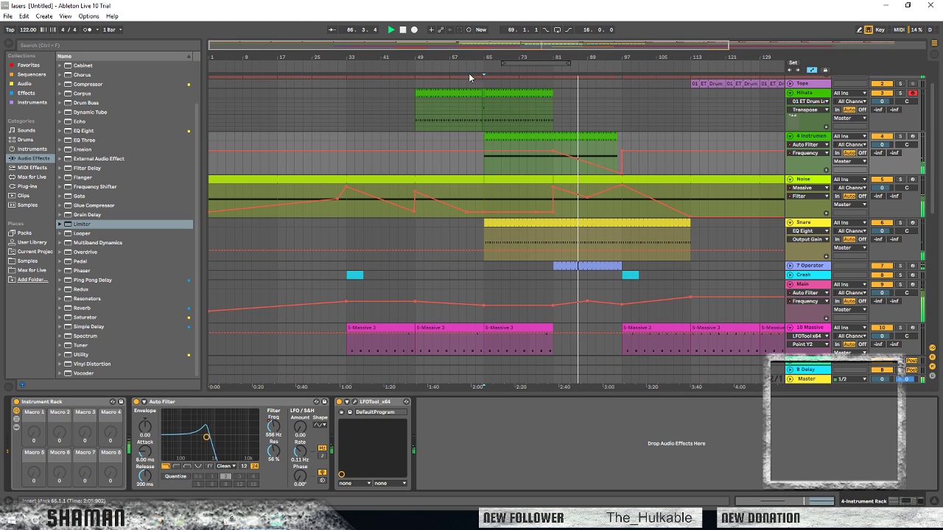
Consolidate the Hihats clips from bar 49 to bar 65 into one clip and duplicate it over bars 65 to 81
drag(457, 57, 453, 56)
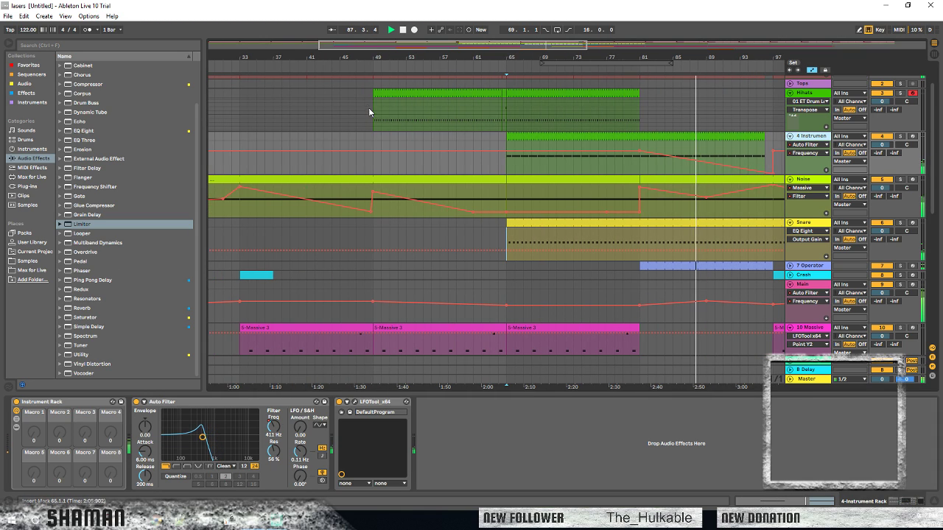
drag(372, 109, 506, 102)
right_click(505, 101)
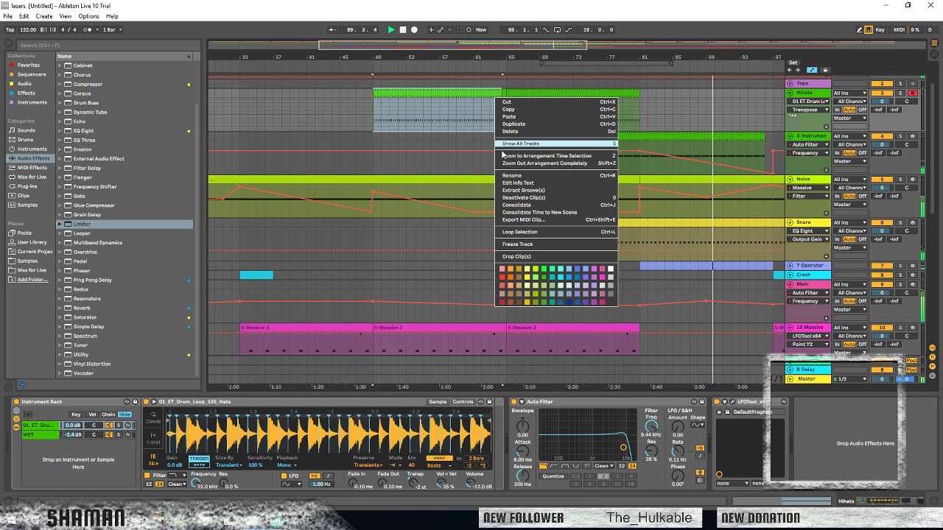
click(516, 206)
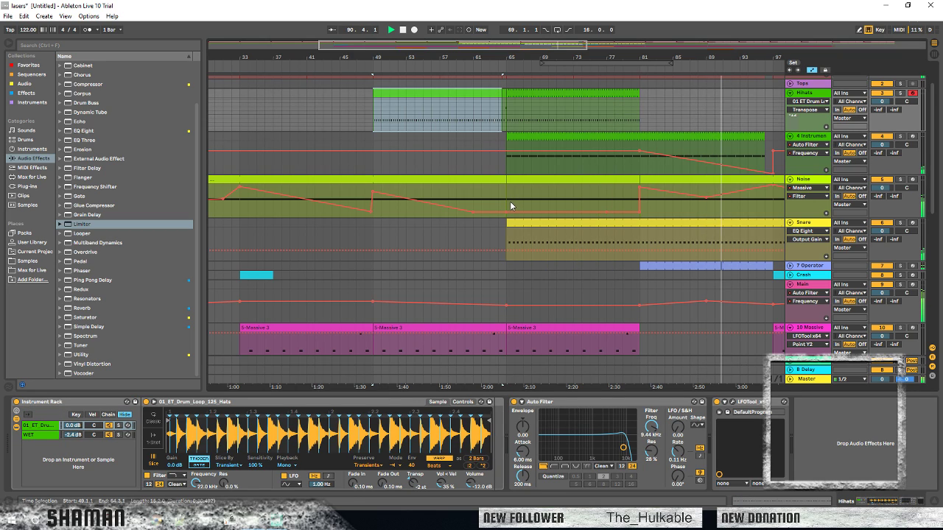
drag(508, 104, 373, 104)
right_click(382, 94)
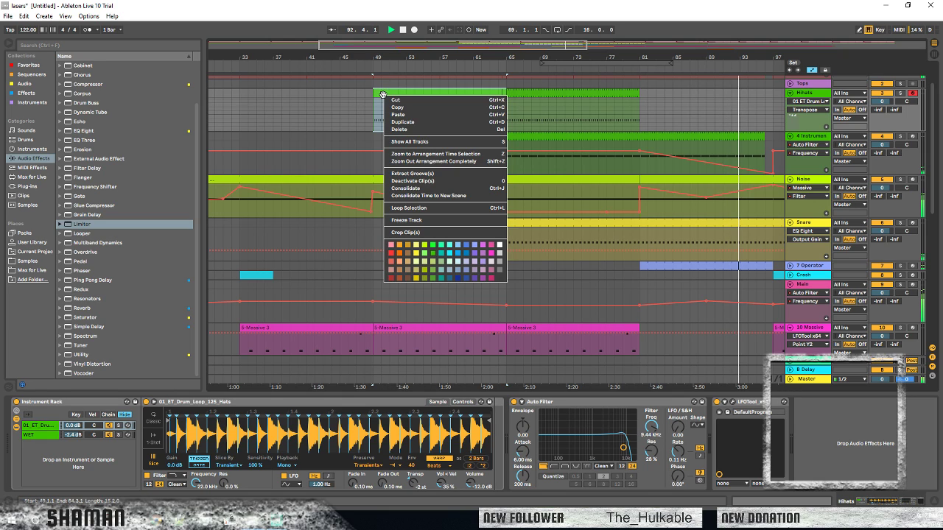
click(399, 194)
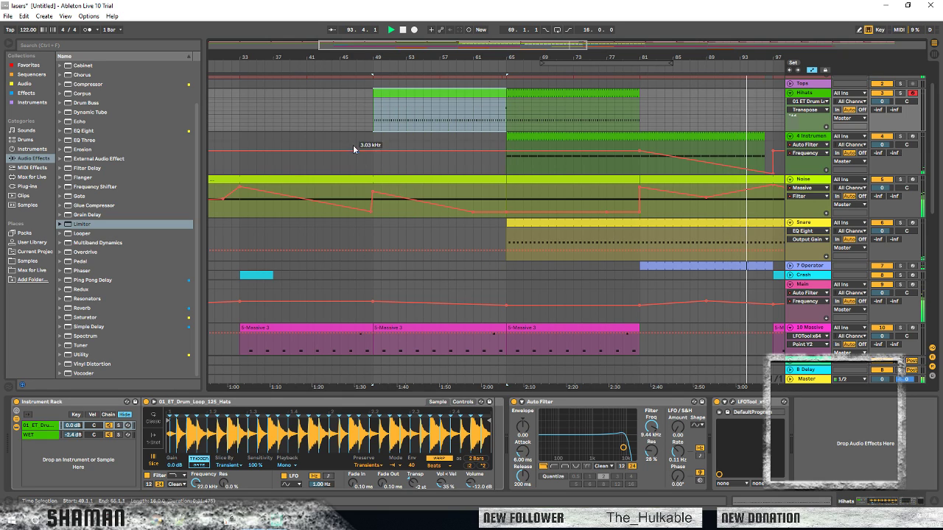
click(380, 94)
key(ctrl+d)
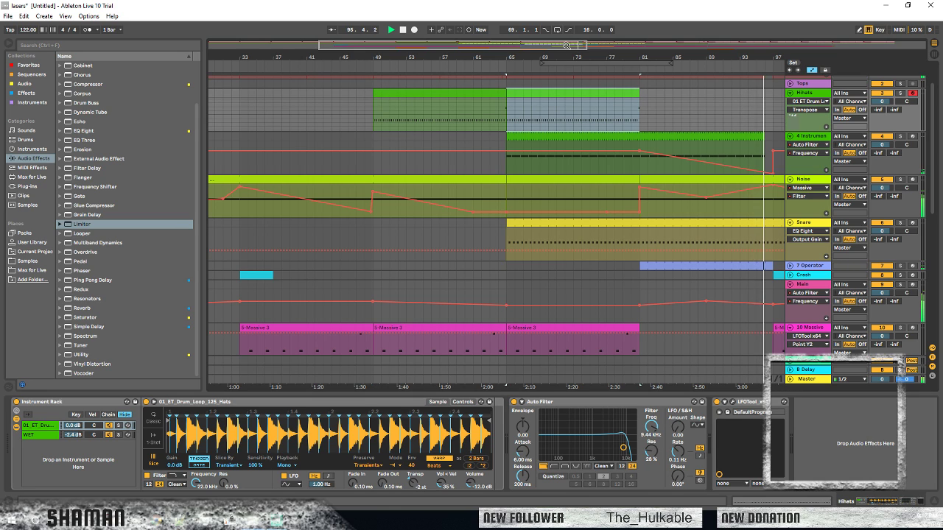
Show the Crash track's device chain and save the project
drag(573, 56, 416, 54)
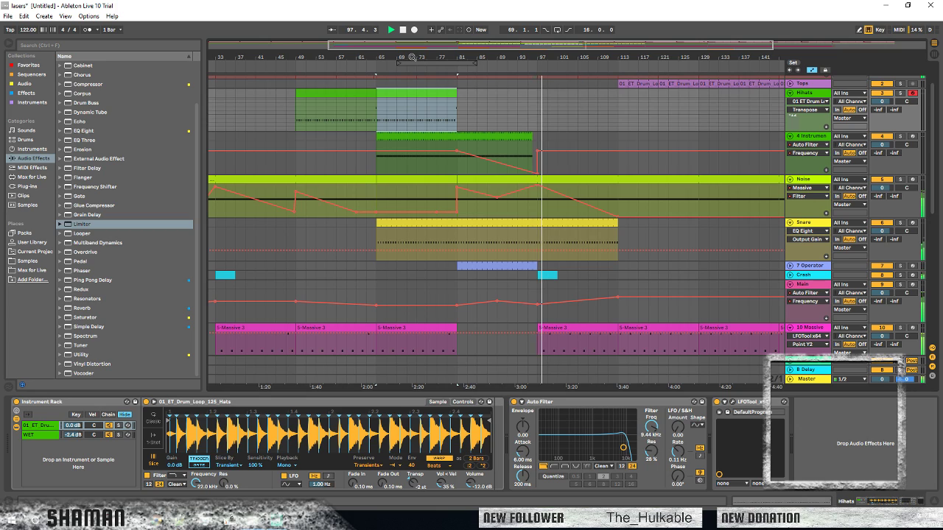
scroll(615, 213, down, 2)
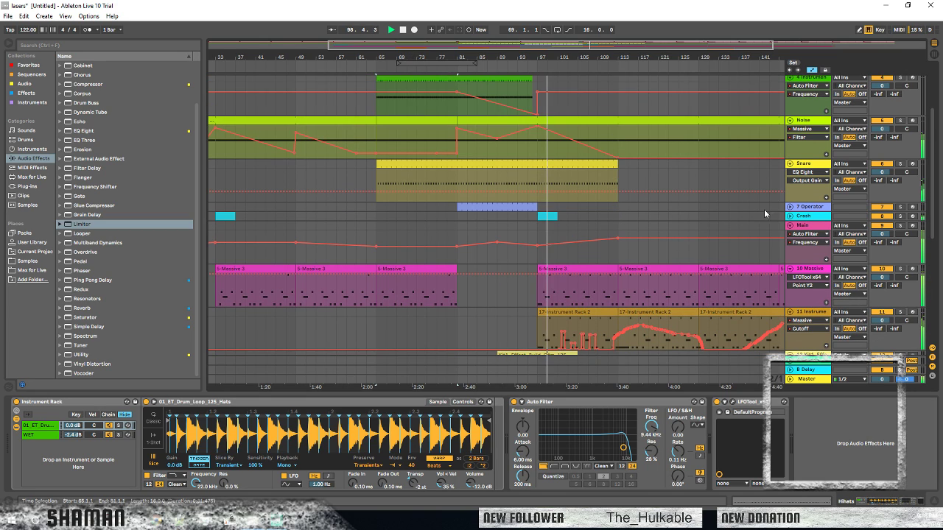
click(806, 217)
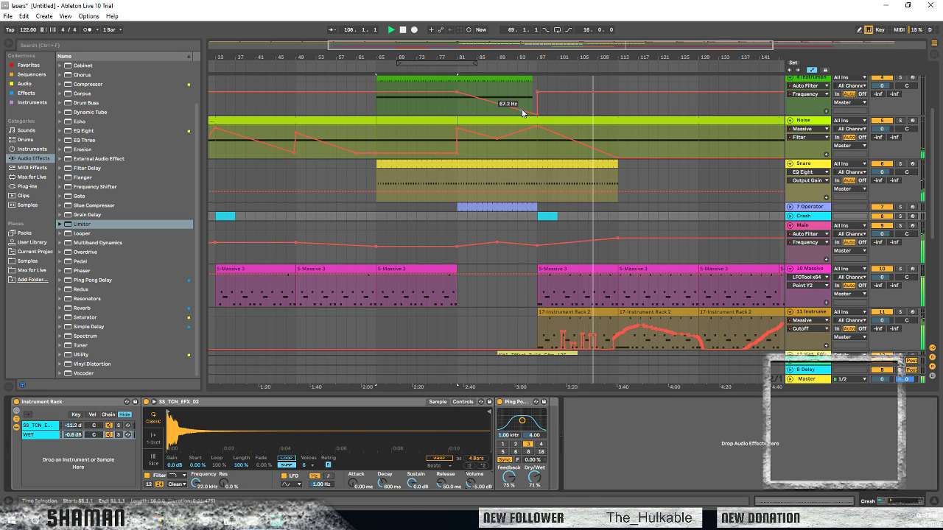
key(ctrl+s)
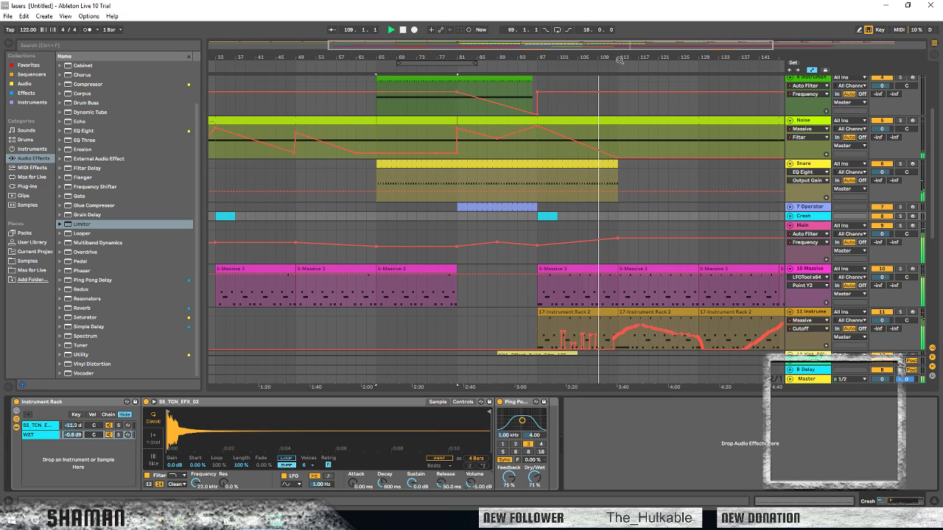
Raise the track 11 Cutoff automation to about 0.45 for a short block just before and into bar 110
drag(617, 58, 617, 162)
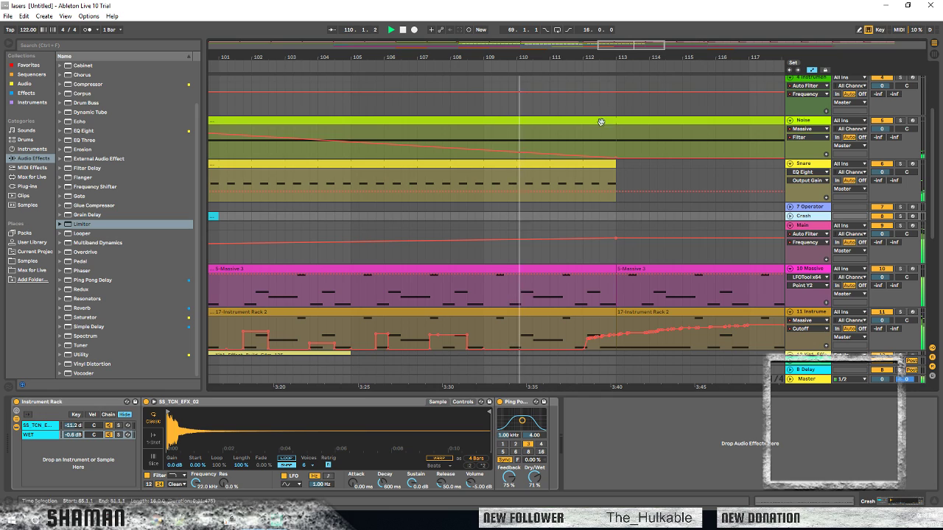
mouse_move(509, 324)
mouse_down()
mouse_move(532, 350)
mouse_move(533, 325)
mouse_move(520, 311)
mouse_up()
click(525, 325)
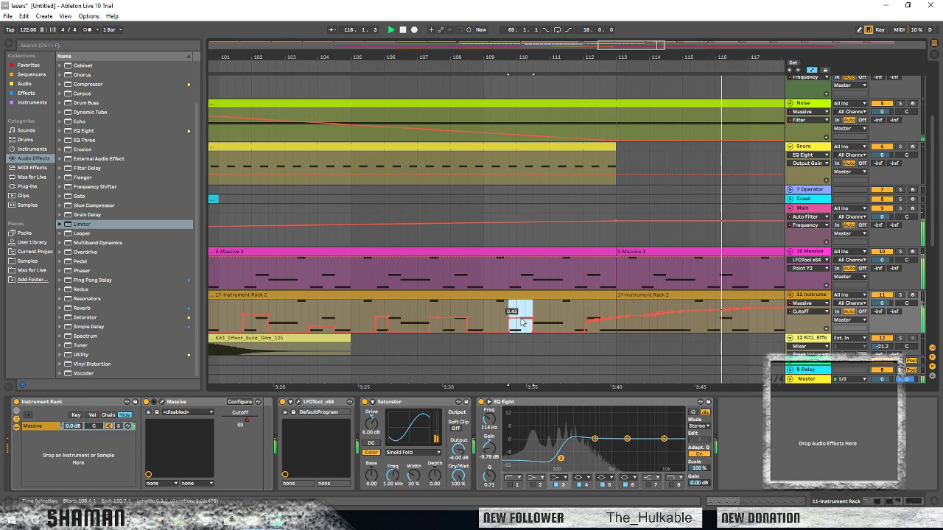
Flatten the track 11 Cutoff automation to a constant level across bars 113 to 129
drag(511, 58, 459, 23)
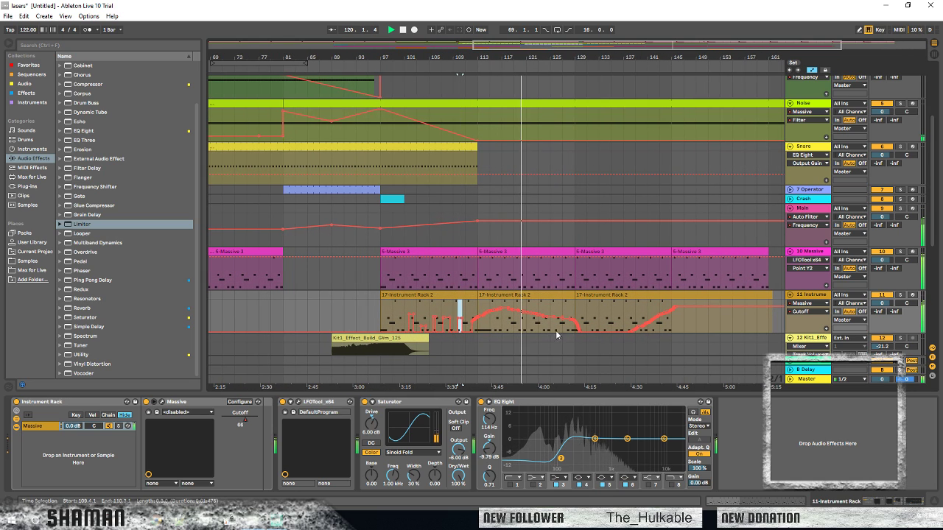
drag(476, 331, 576, 329)
drag(524, 314, 565, 310)
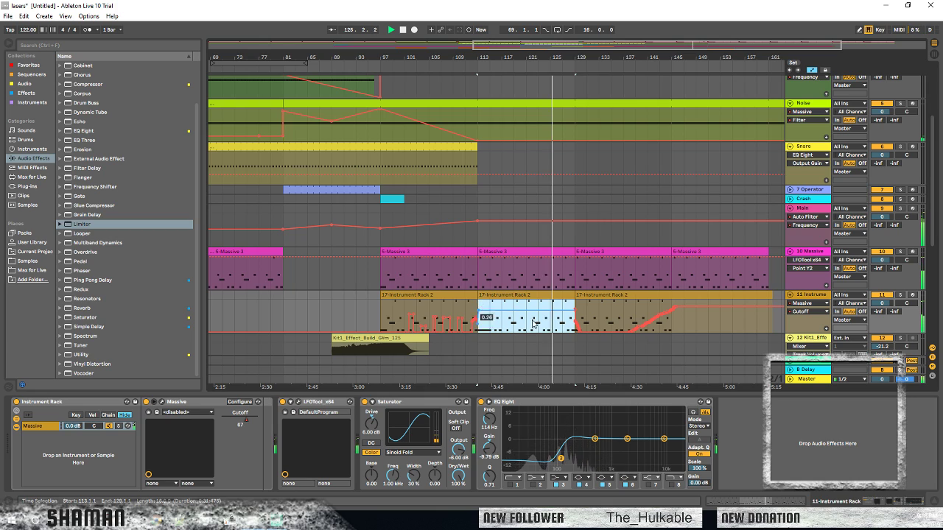
Clear the track 11 Cutoff automation between bars 129 and 139, up to the start of the rising ramp
click(576, 304)
drag(576, 304, 631, 326)
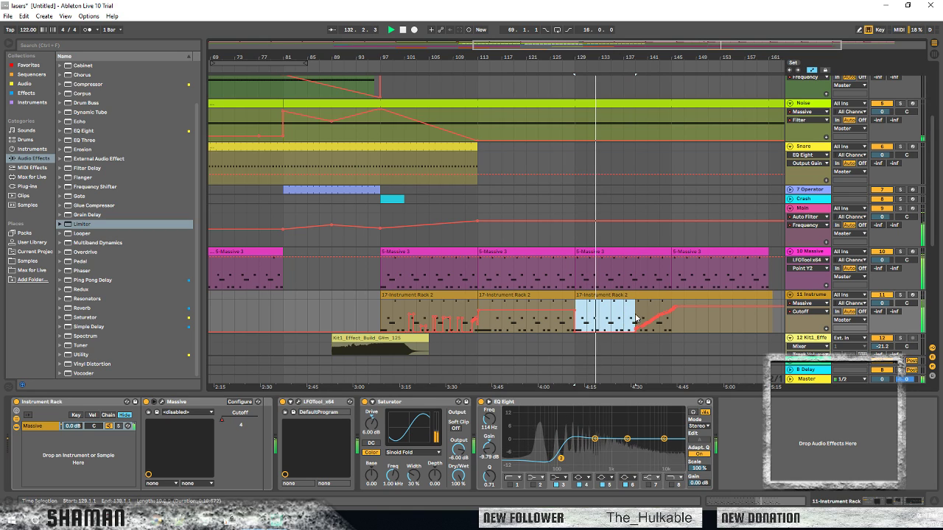
drag(641, 330, 667, 317)
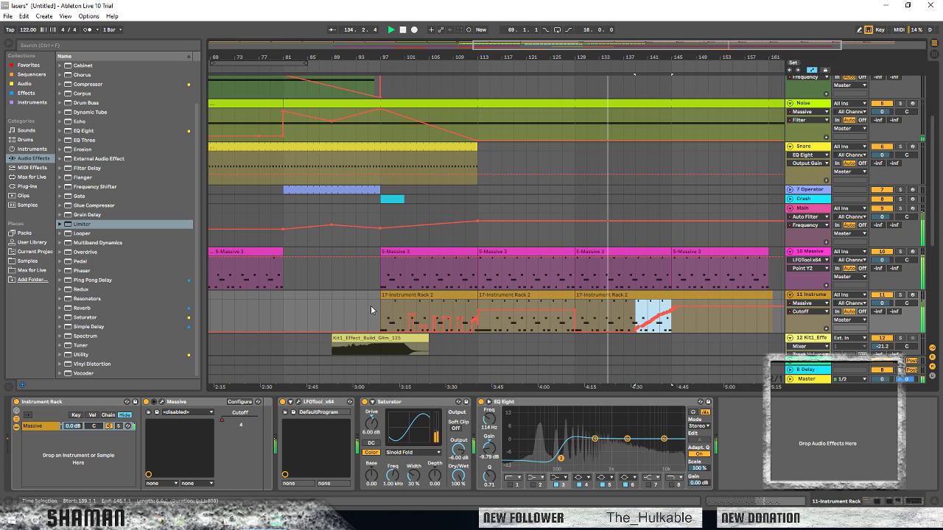
Delete the drawn Cutoff automation on track 11 from bar 111 to bar 113
drag(380, 315, 475, 324)
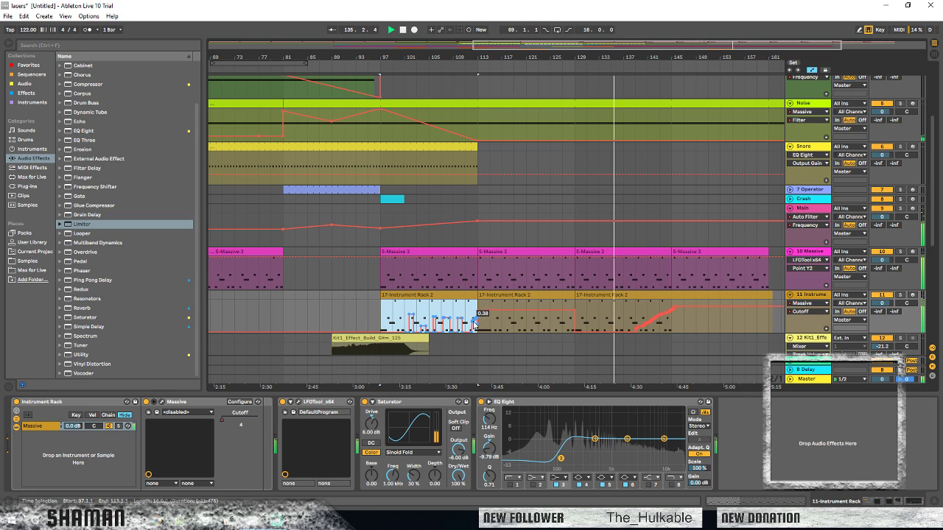
click(465, 305)
drag(456, 56, 460, 111)
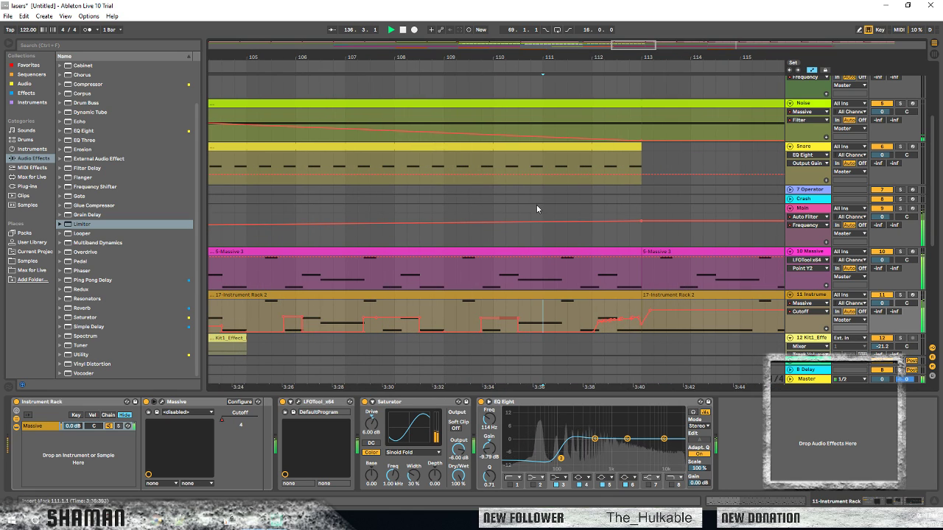
drag(547, 309, 623, 330)
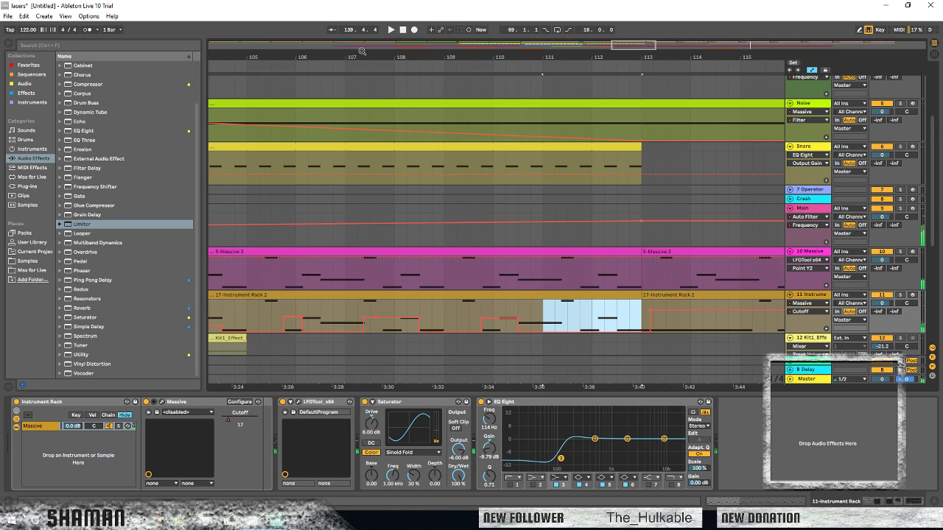
Play the drop from before bar 97, lower the Crash track's WET sampler volume to -7 dB, and select the rack's first chain
drag(363, 53, 499, 13)
click(283, 271)
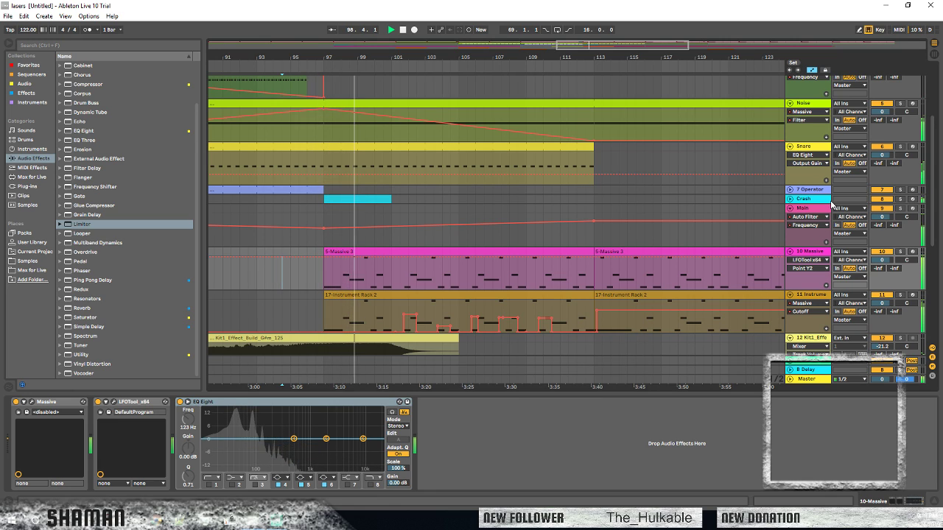
click(802, 199)
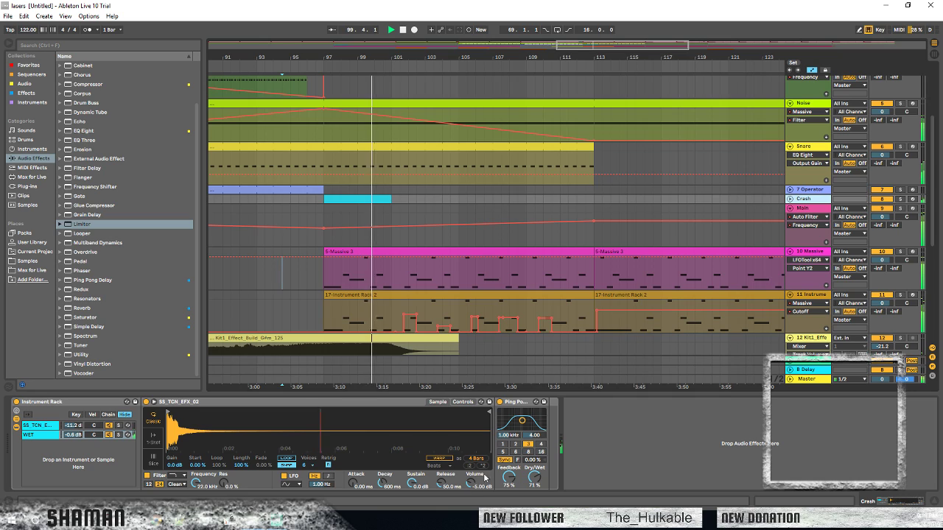
drag(475, 484, 475, 479)
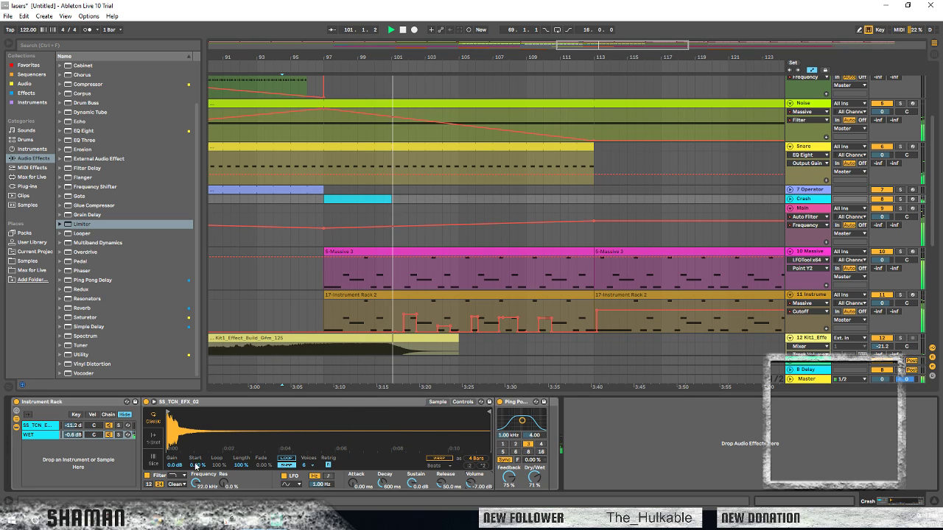
click(29, 425)
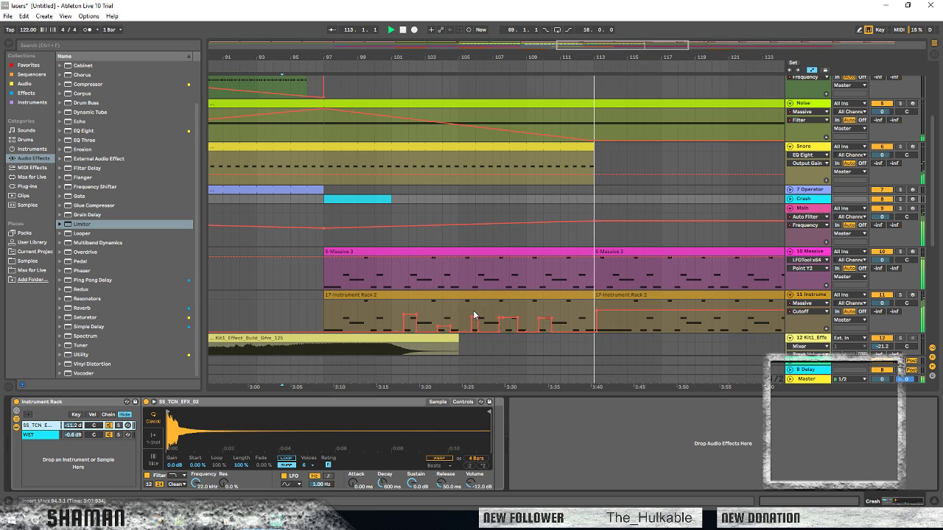
Create a rising Cutoff automation ramp on track 11 from bar 112.3 to just past bar 113
drag(594, 61, 586, 140)
shift+click(528, 328)
click(528, 329)
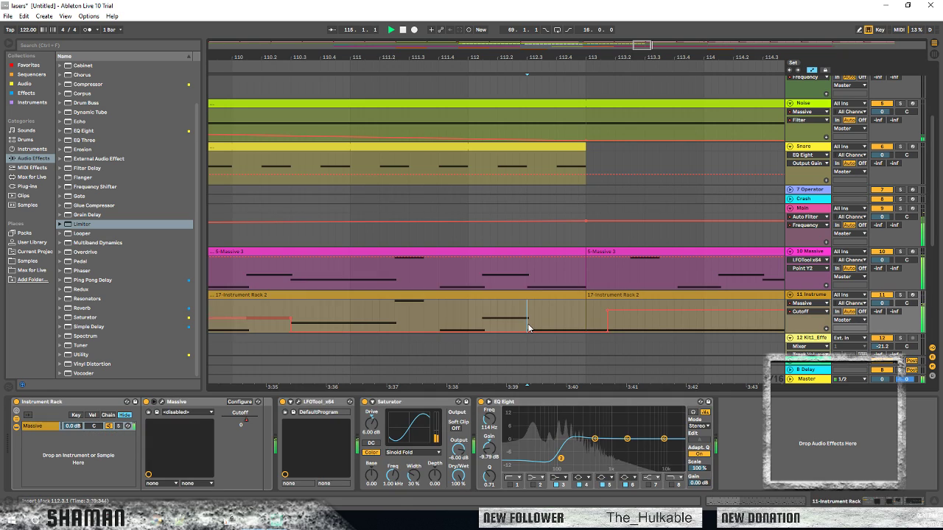
mouse_move(527, 327)
mouse_down()
mouse_move(603, 330)
mouse_move(595, 337)
mouse_up()
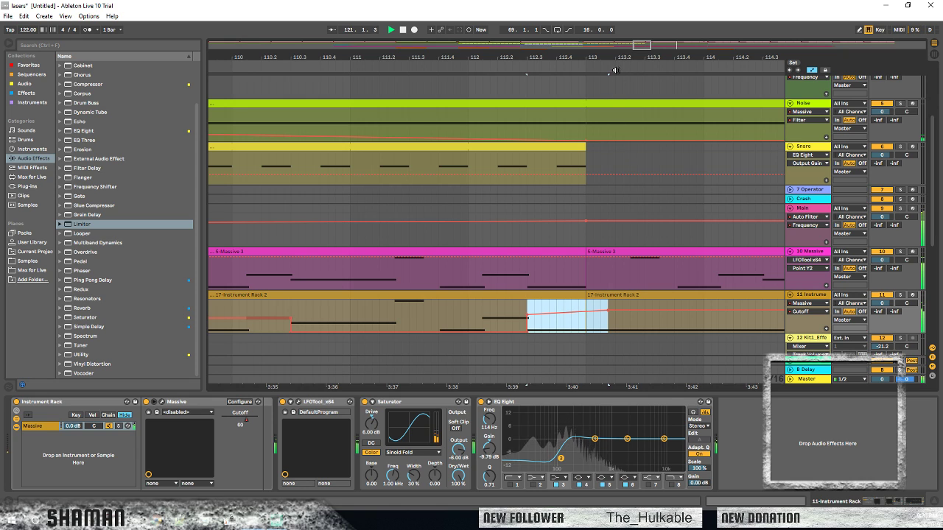
Shape the track 11 Cutoff automation into a falling ramp across bars 125 to 129
drag(589, 59, 257, 59)
drag(438, 317, 480, 322)
click(438, 322)
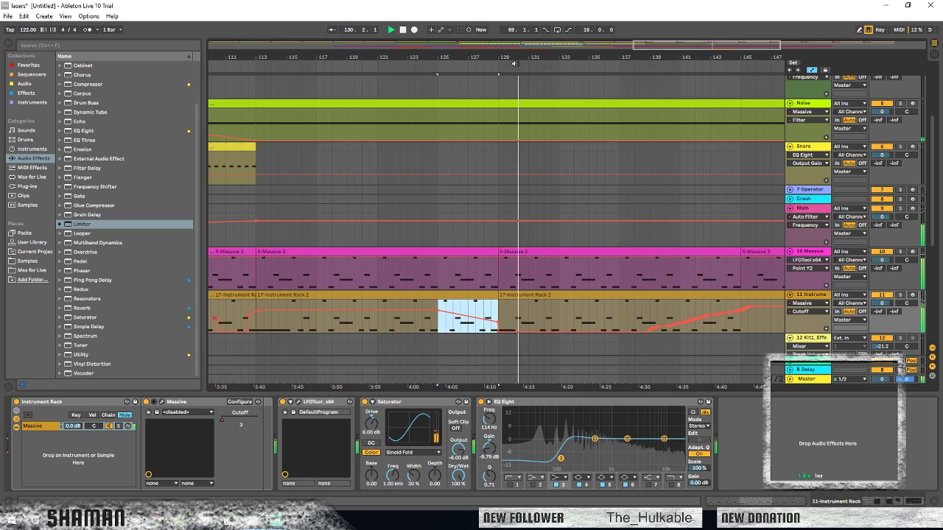
Drop the track 11 Cutoff automation to 0.00 from bar 128.3 to bar 129 and play the transition
drag(518, 60, 520, 103)
key(space)
click(431, 339)
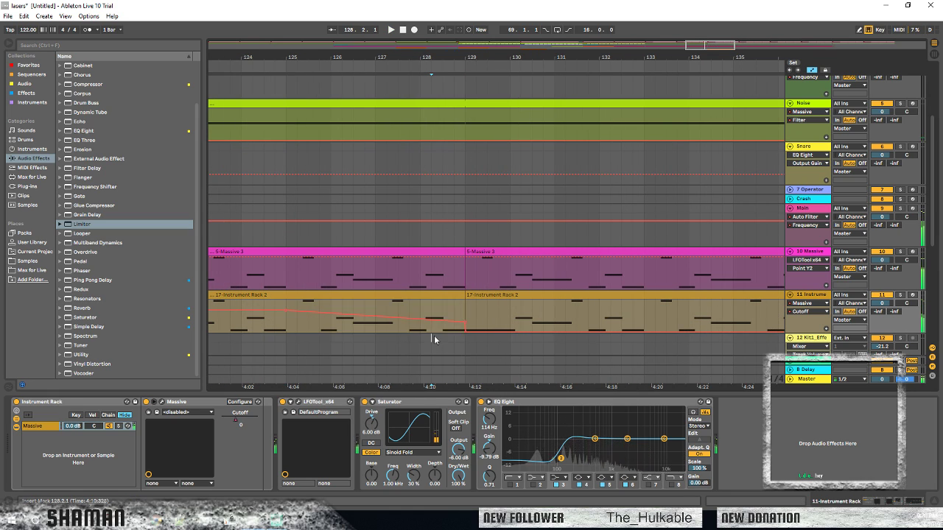
drag(442, 330, 464, 332)
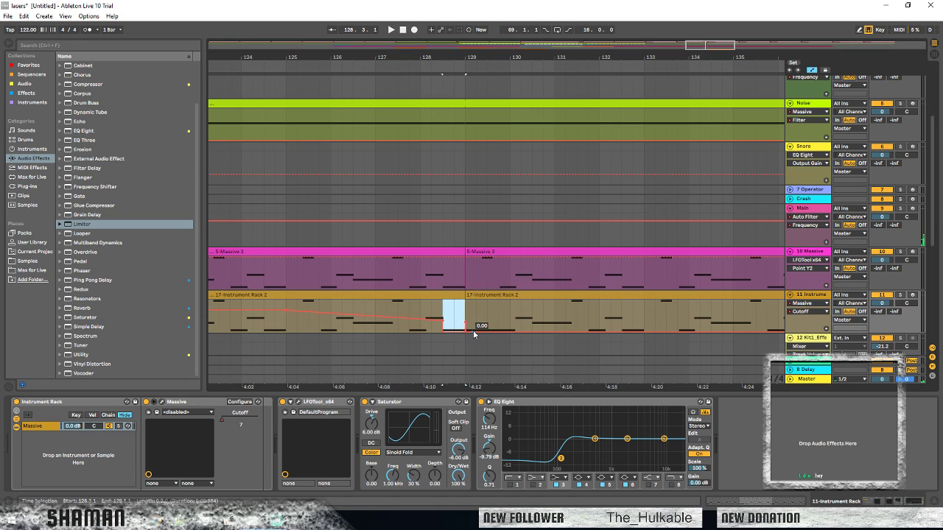
key(space)
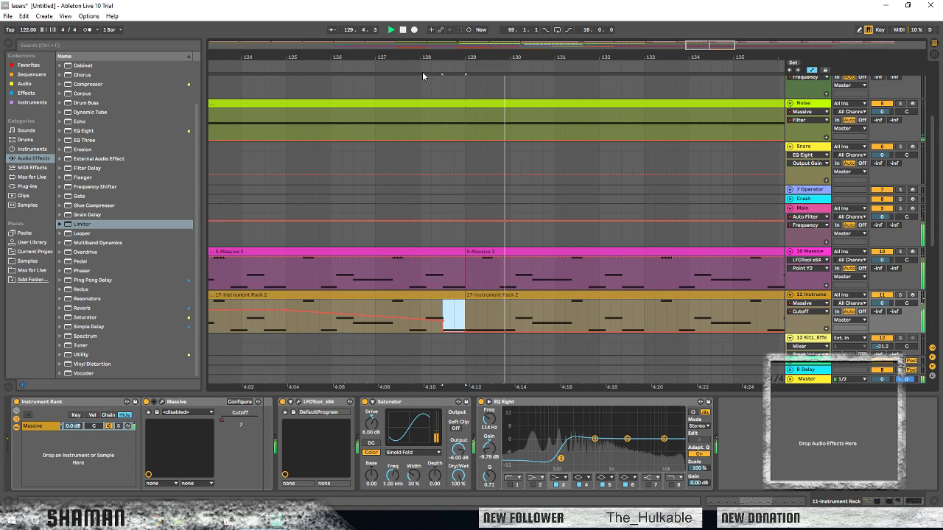
Copy the pulsing Cutoff automation starting at bar 97 on track 11 and paste it over bars 129 to 145
drag(423, 59, 424, 19)
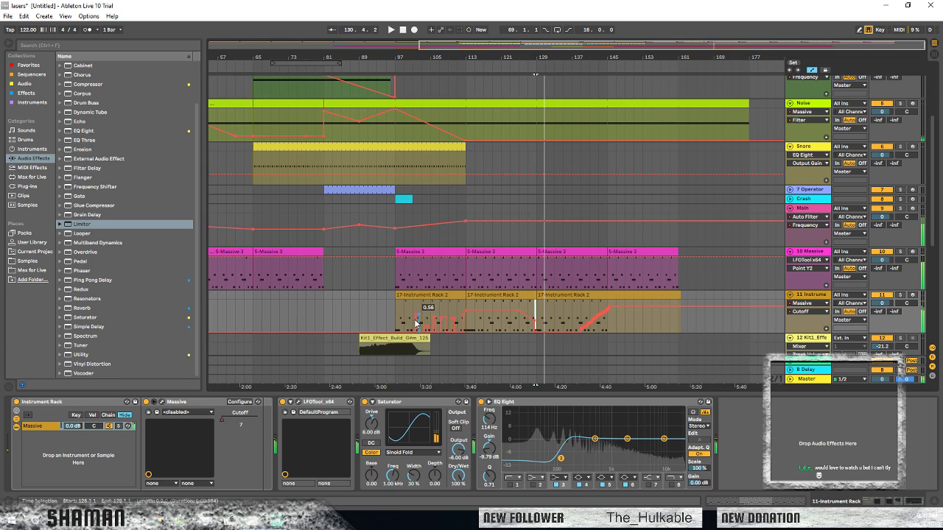
key(space)
drag(396, 318, 455, 317)
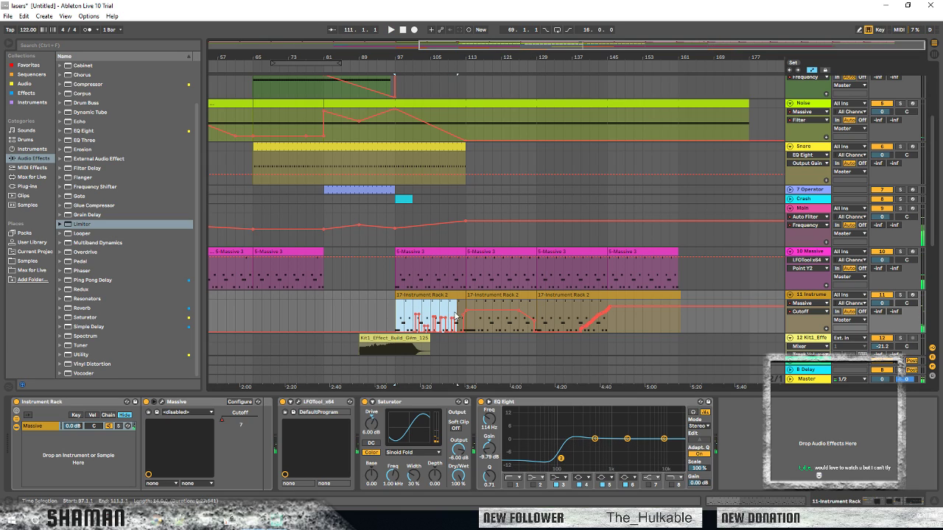
click(530, 325)
key(ctrl+v)
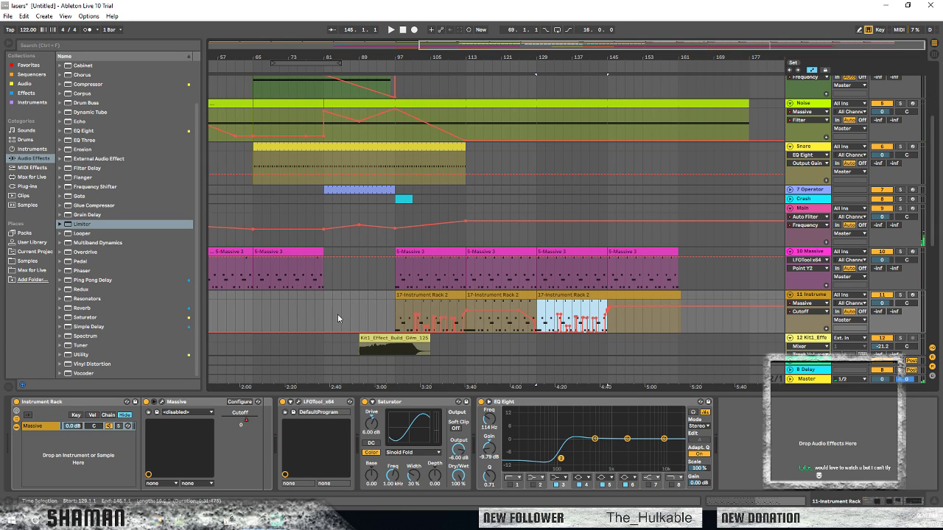
Play the arrangement from bar 95 to hear the drop, stop playback, and save the set
click(385, 312)
key(space)
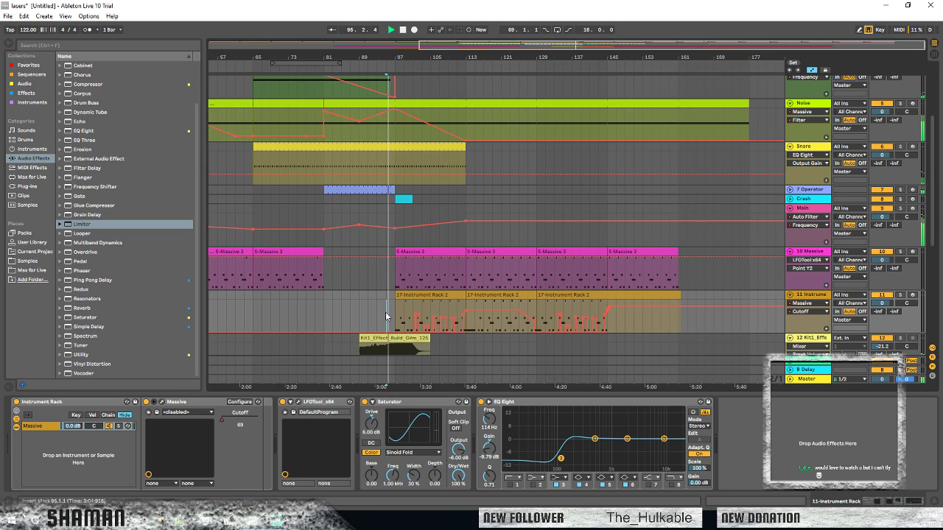
key(space)
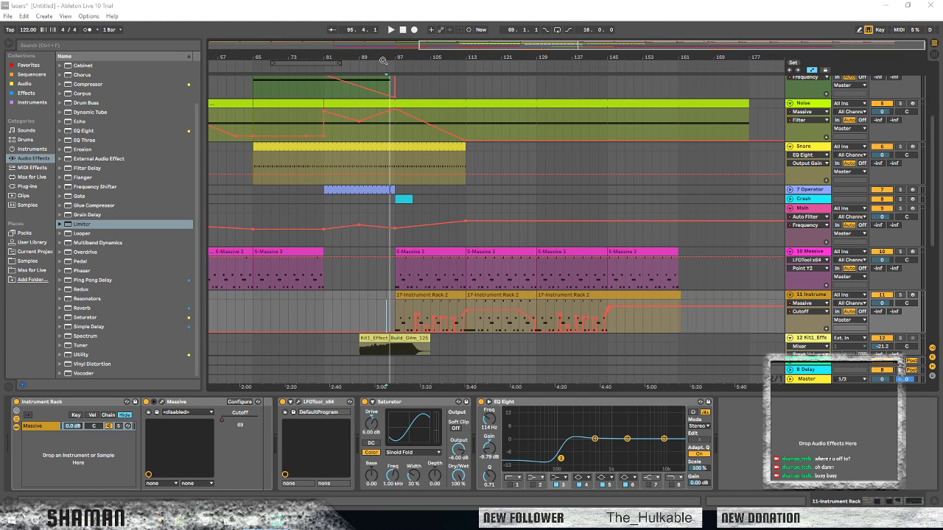
drag(383, 59, 500, 60)
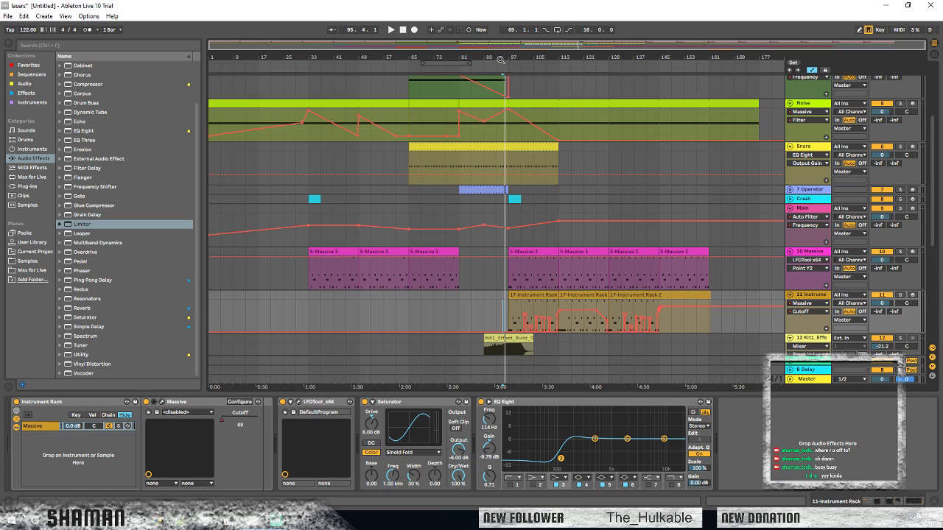
key(ctrl+s)
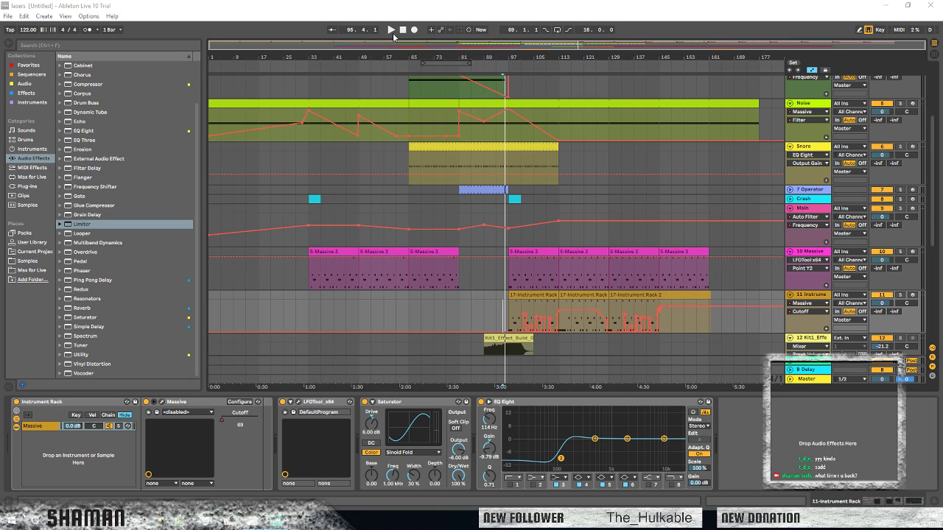
Play the build-up before the second drop and inspect the notes of the track 16 clip at bar 81
click(440, 67)
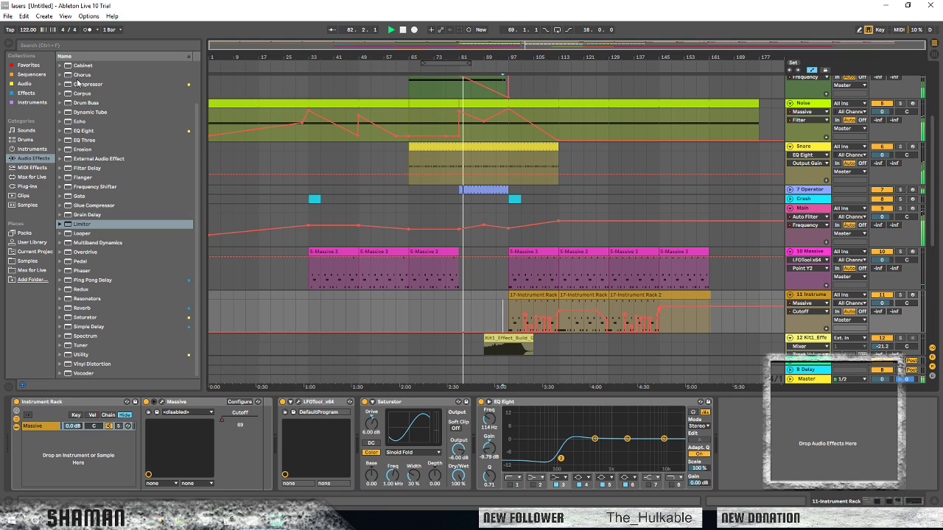
scroll(434, 249, down, 6)
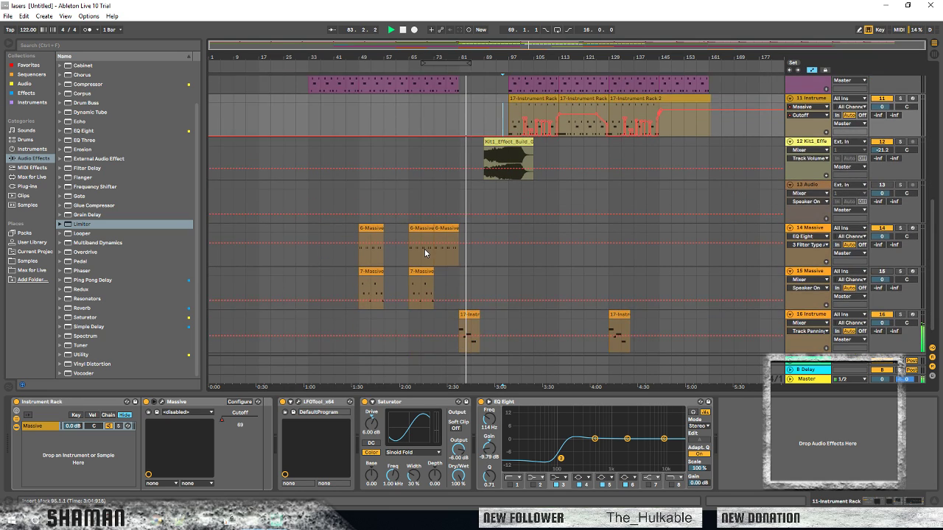
double_click(476, 295)
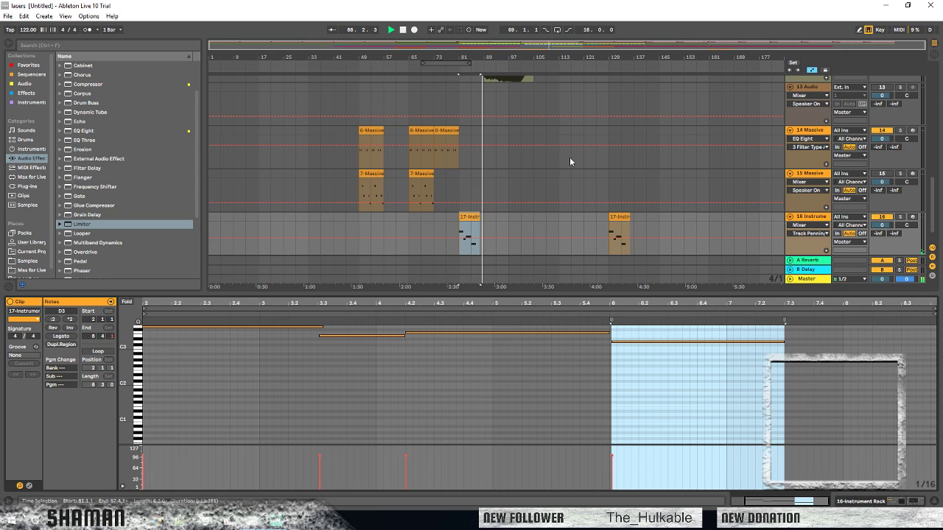
scroll(570, 157, up, 5)
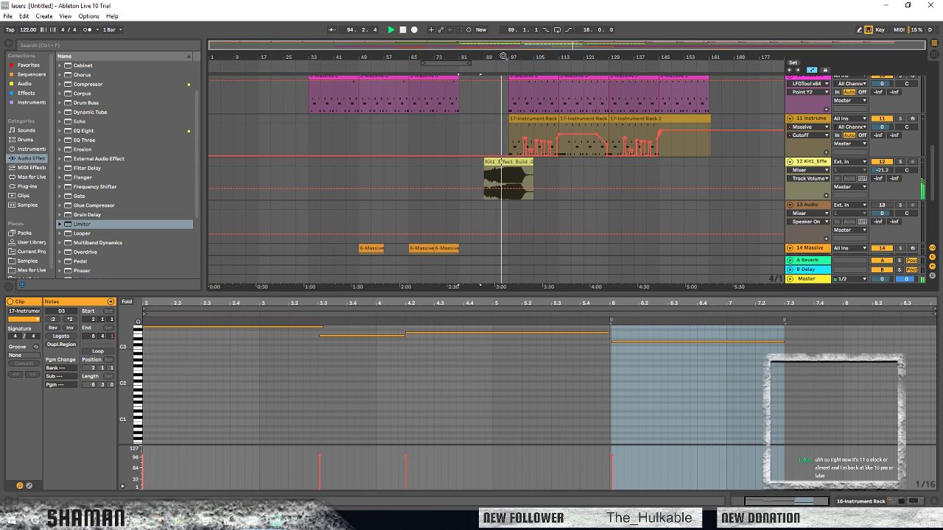
Reshape the track 11 Cutoff pulse near bar 106 into a falling slope and remove the pulse near bar 107
drag(511, 56, 504, 55)
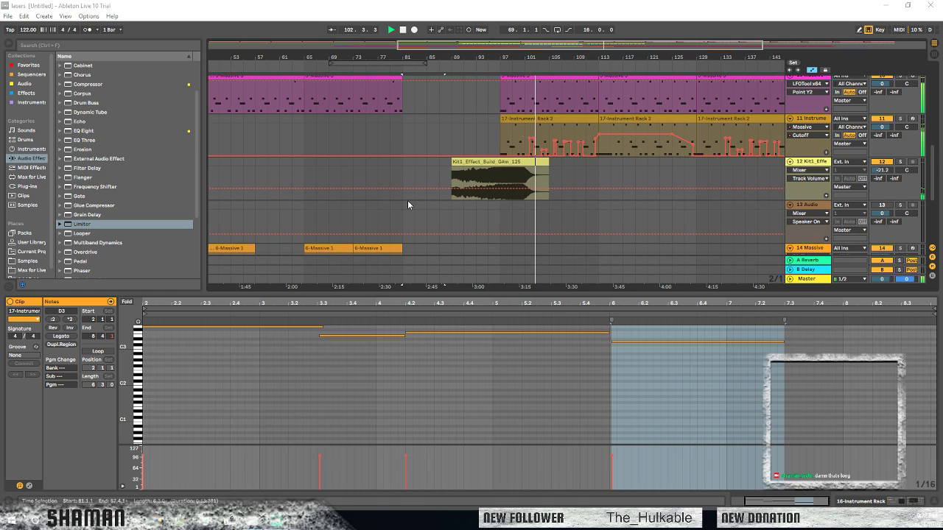
drag(552, 57, 474, 57)
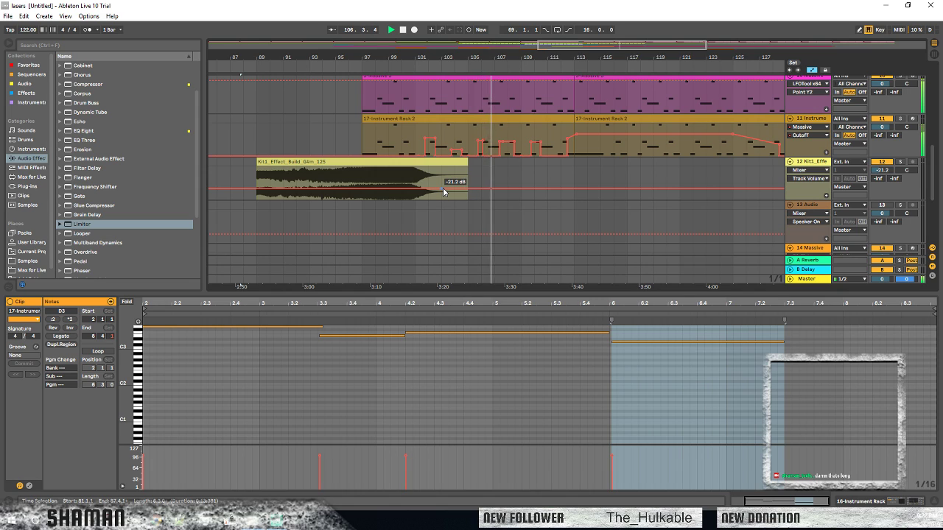
click(483, 156)
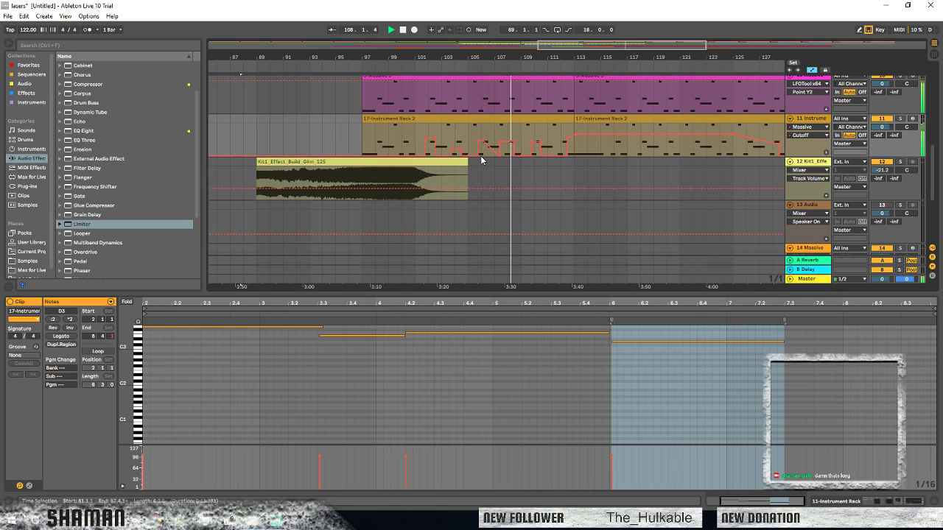
click(472, 67)
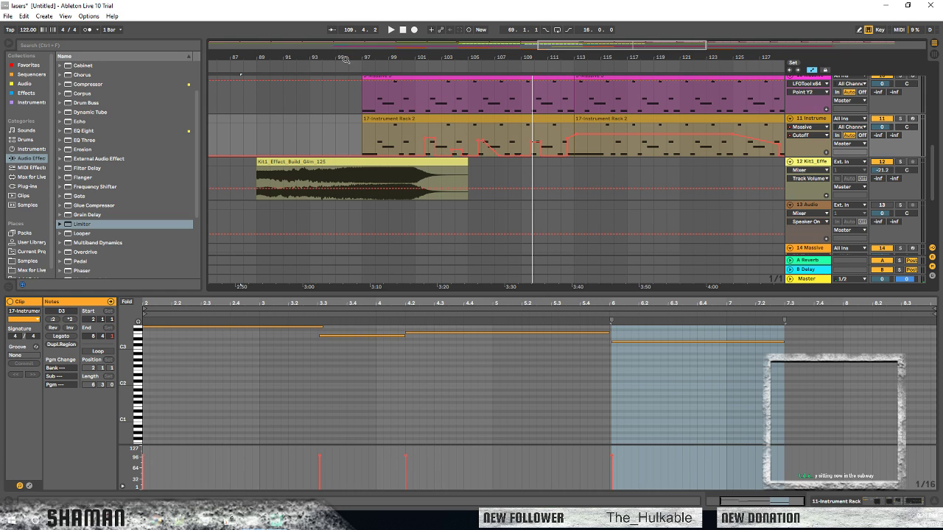
drag(346, 60, 504, 16)
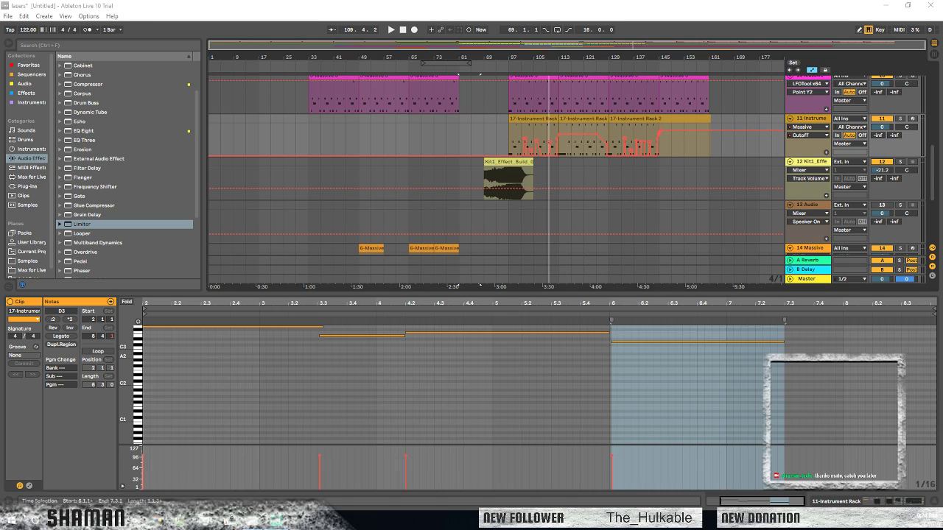
Restart playback from the beginning of the arrangement and save the set
click(403, 30)
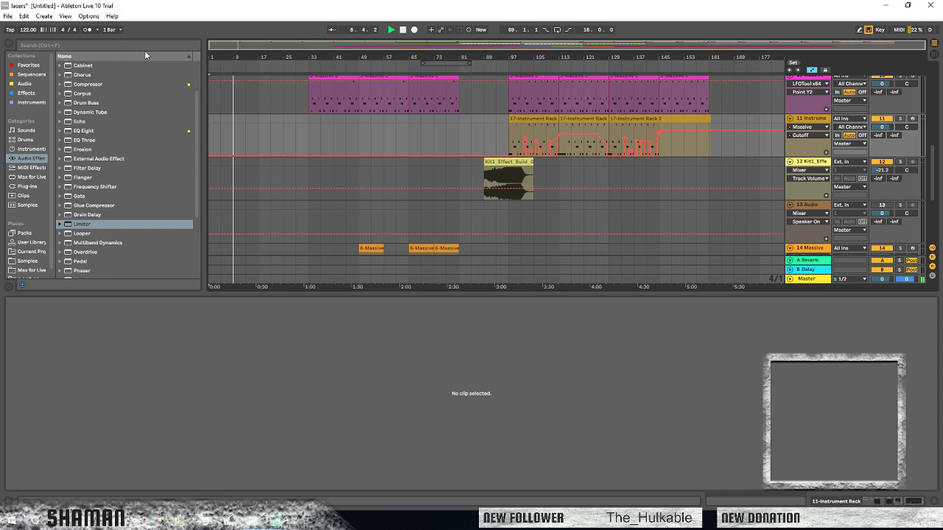
click(7, 15)
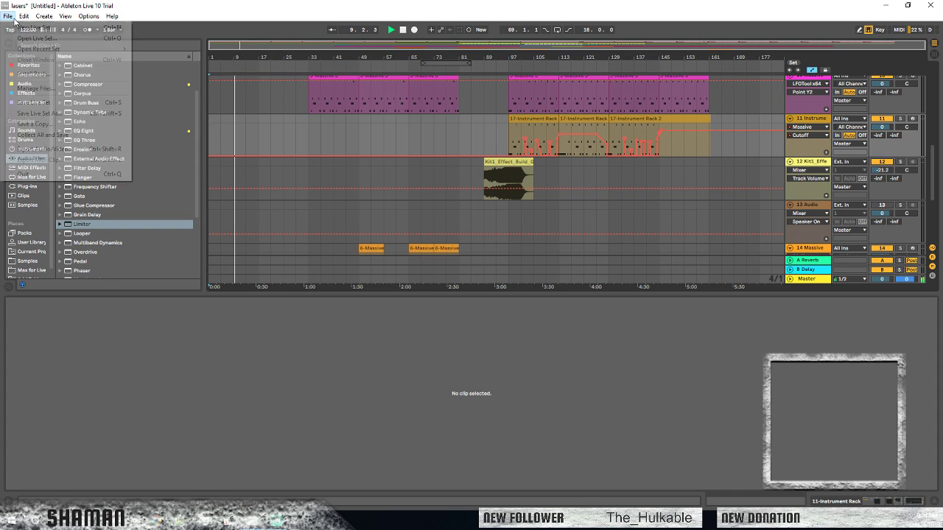
click(37, 103)
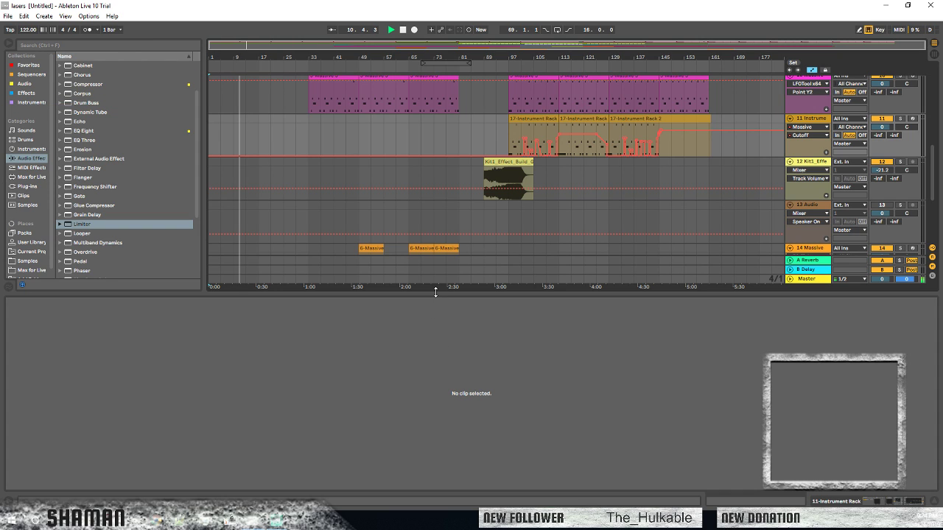
Enlarge the arrangement area above the clip view, and fold and unfold the 1 CS_KICK track
drag(435, 293, 465, 387)
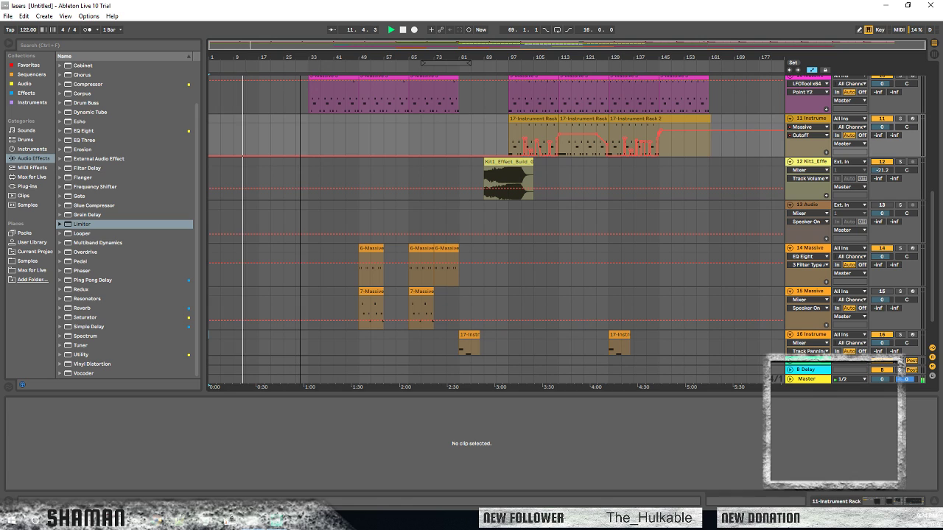
scroll(371, 152, up, 5)
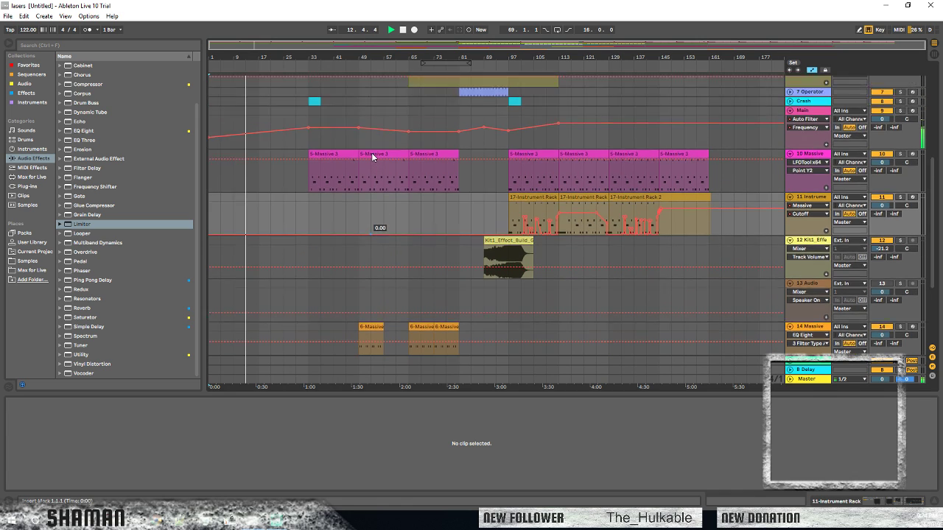
scroll(372, 152, up, 8)
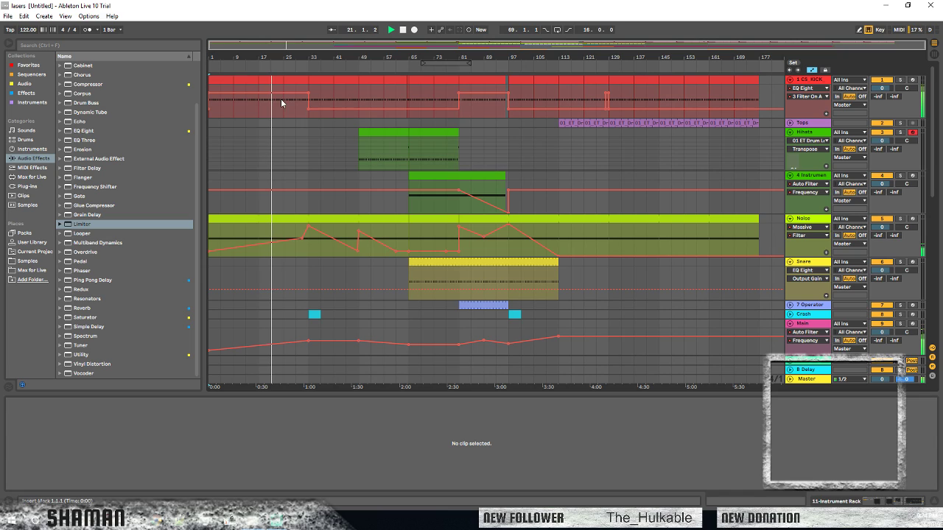
click(791, 79)
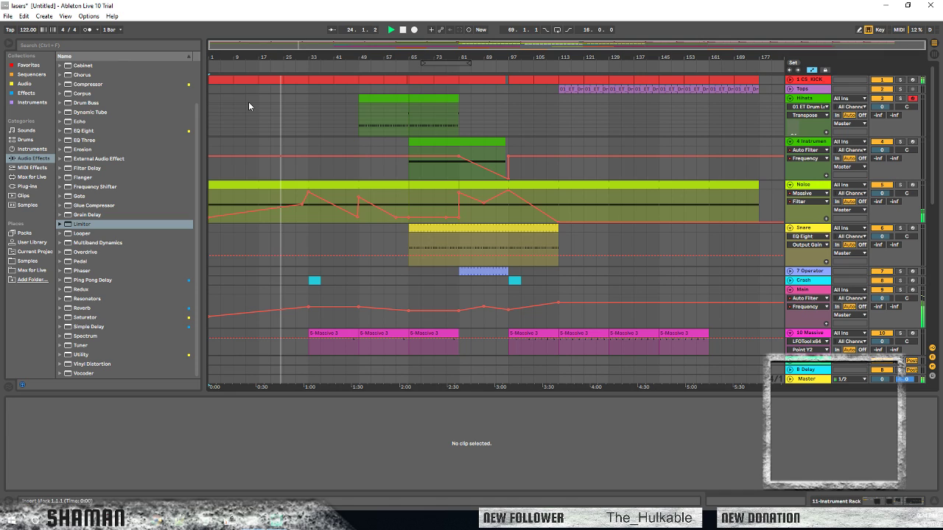
click(790, 79)
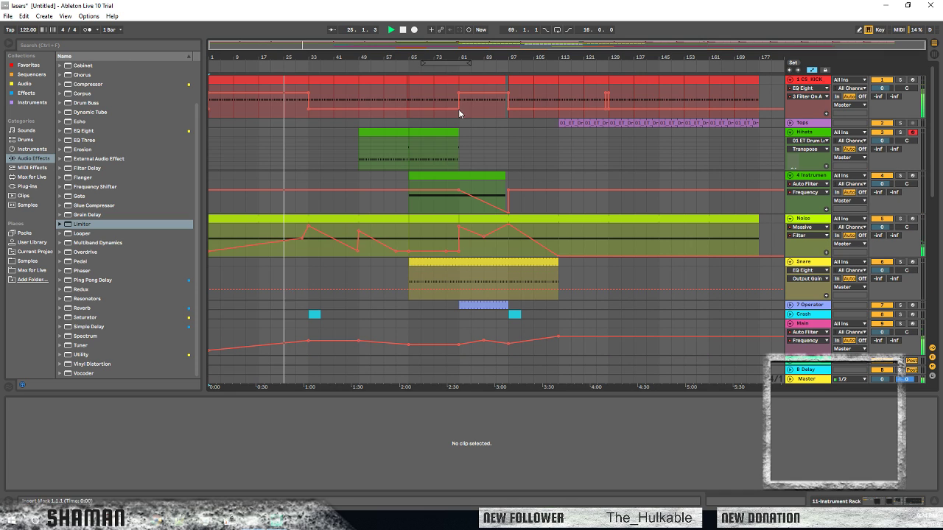
Try to consolidate the 1 CS_KICK clips between bars 57 and 65 into a single clip
scroll(397, 88, up, 3)
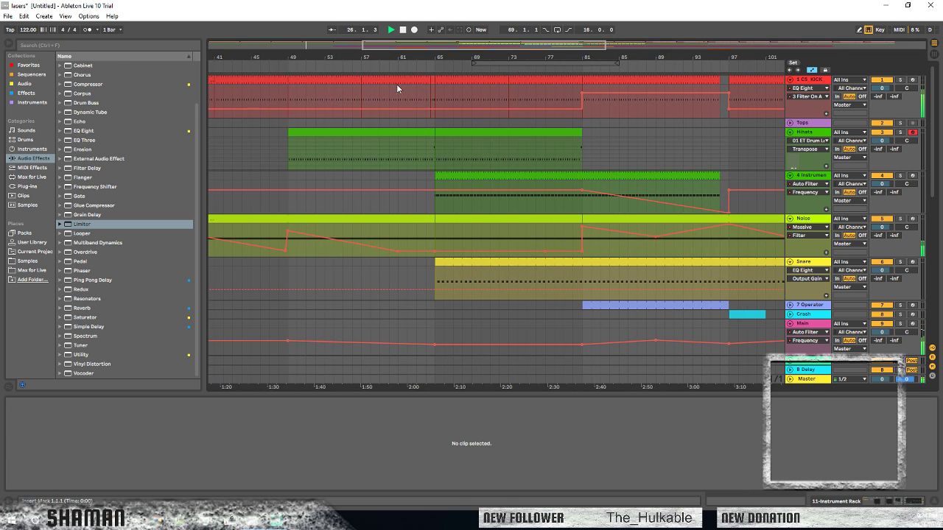
drag(361, 98, 436, 107)
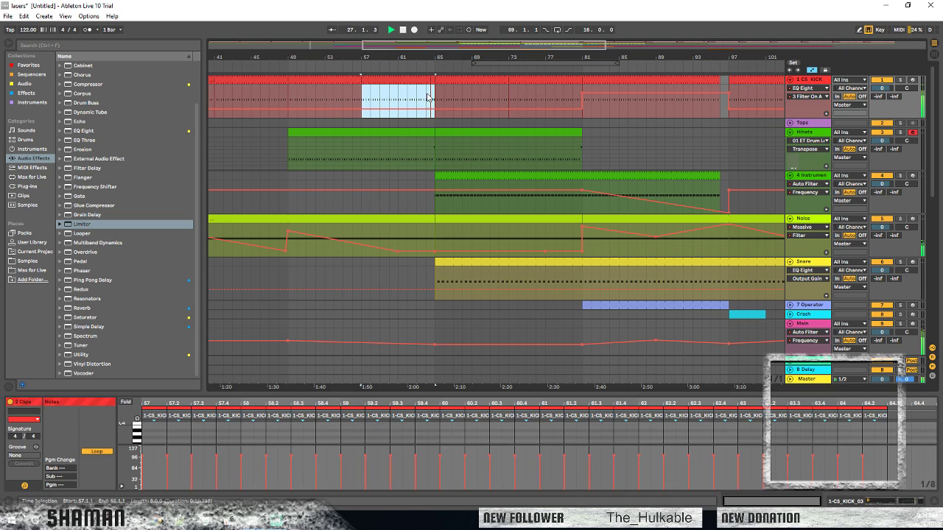
right_click(411, 83)
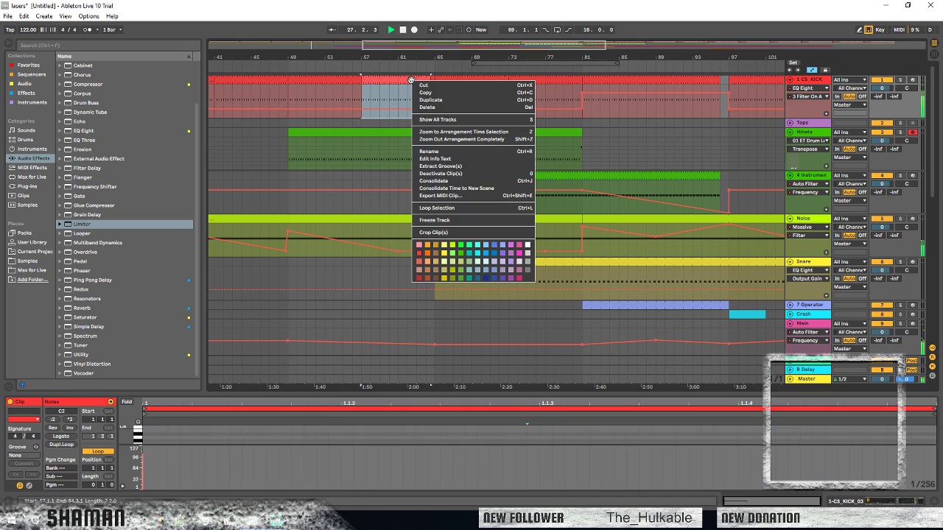
click(433, 182)
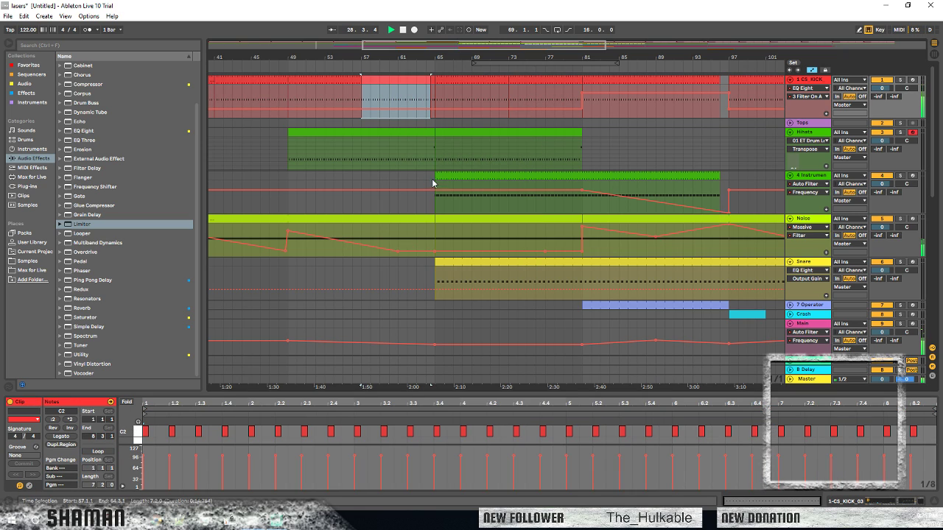
click(363, 91)
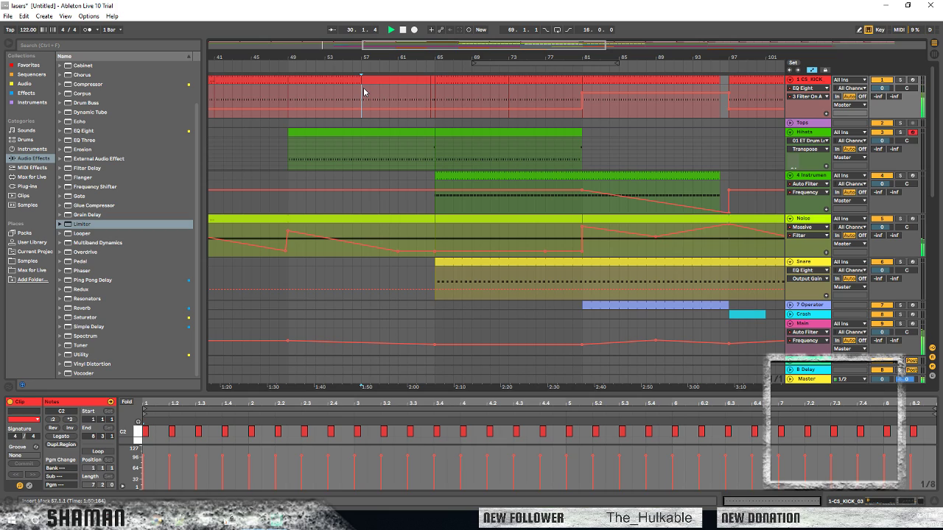
drag(363, 91, 434, 102)
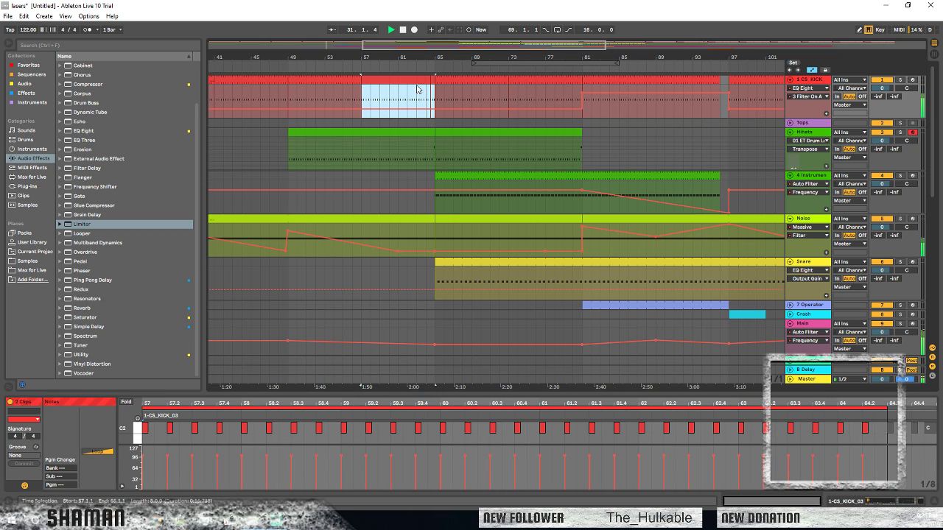
right_click(417, 90)
click(443, 178)
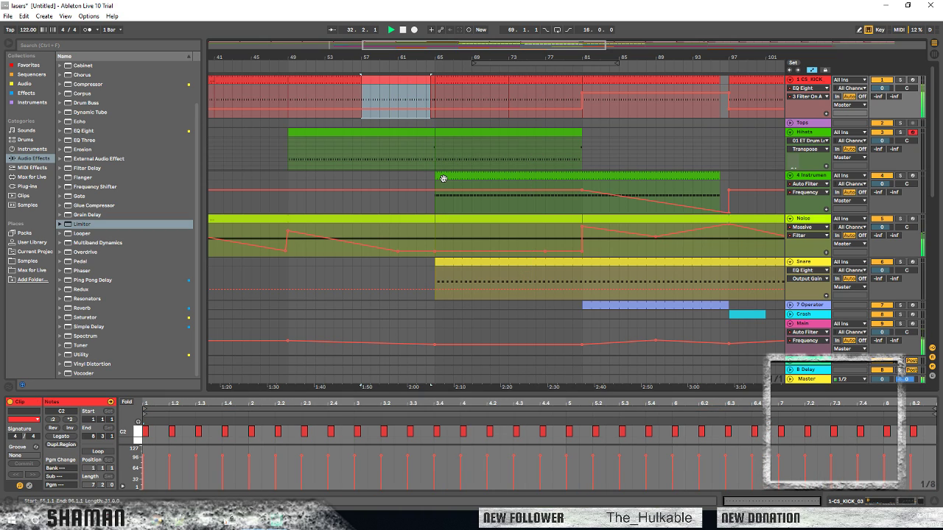
Select the full eight bars from 57 to 65 on the 1 CS_KICK track and consolidate them into one clip
drag(436, 97, 363, 82)
right_click(371, 78)
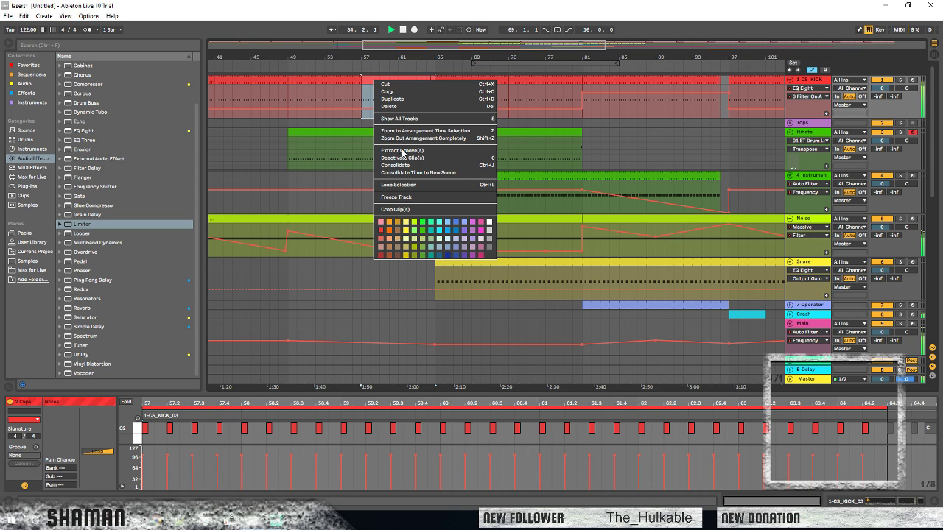
click(407, 167)
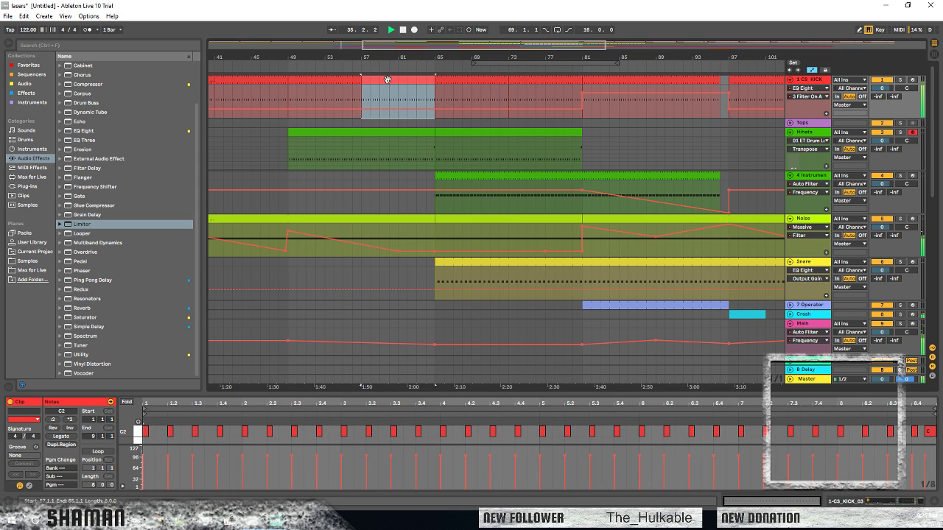
Paste the consolidated kick clip at bar 17 on the 1 CS_KICK track and undo the paste
drag(359, 57, 491, 46)
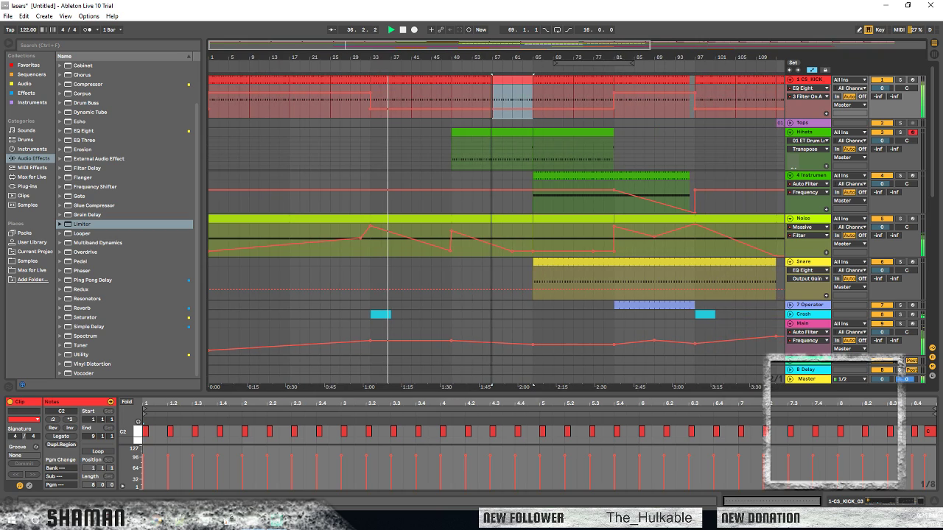
click(291, 108)
key(ctrl+v)
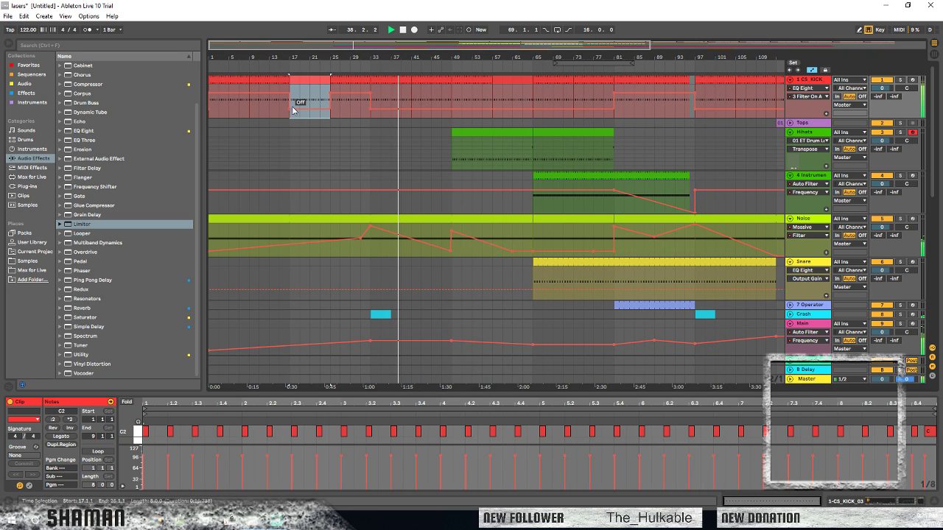
key(ctrl+z)
Place the consolidated kick clip over bars 25 to 33 with its EQ Eight filter automation On, and save the set
click(331, 111)
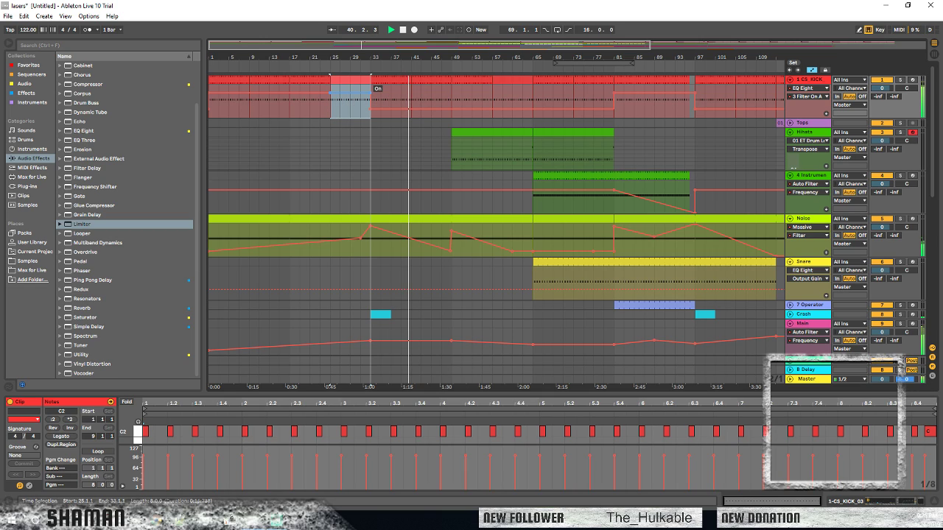
drag(350, 108, 335, 99)
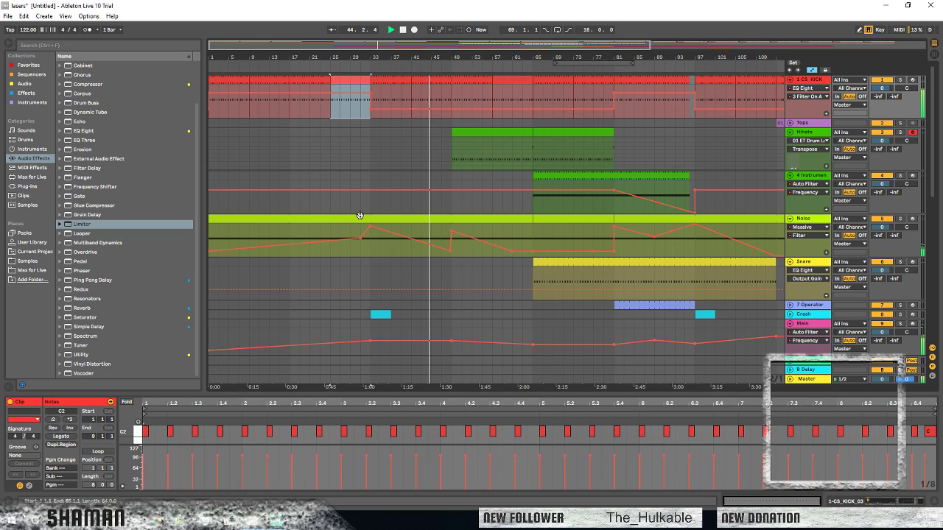
click(7, 16)
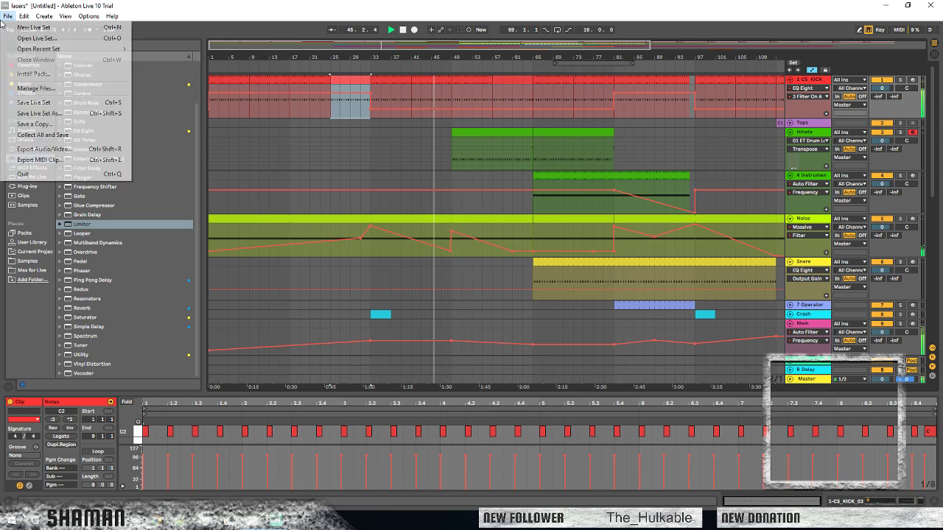
click(34, 103)
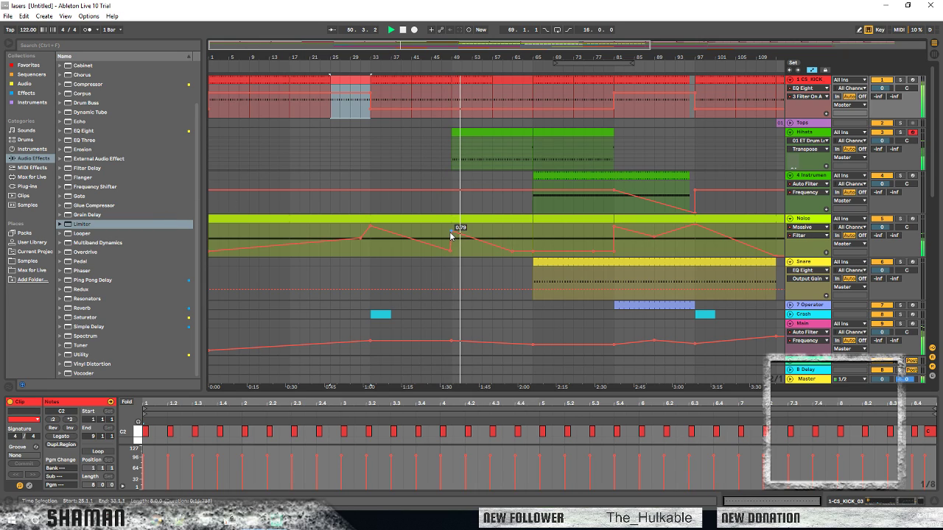
Raise the Noise track's Filter automation peak at bar 49 slightly, and show the Hihats track's Auto Filter Frequency automation
drag(451, 234, 452, 230)
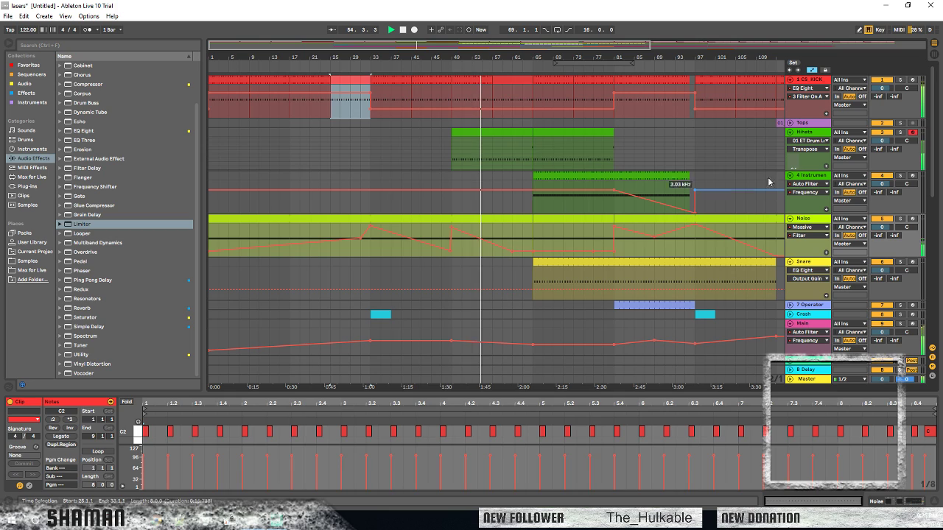
click(802, 135)
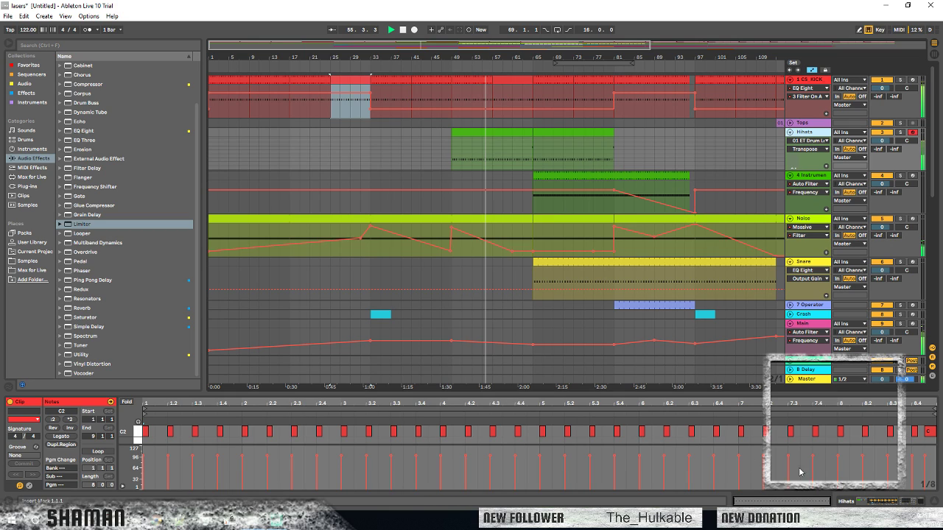
click(888, 505)
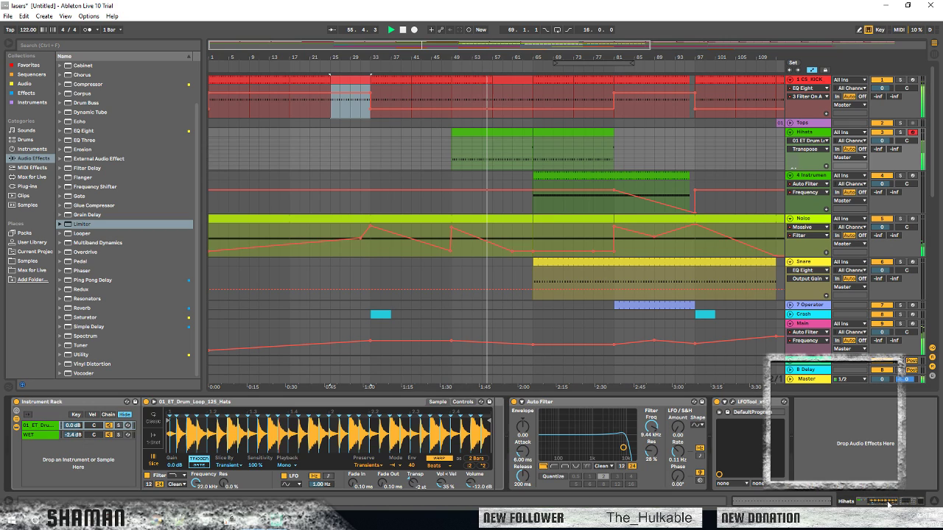
click(651, 429)
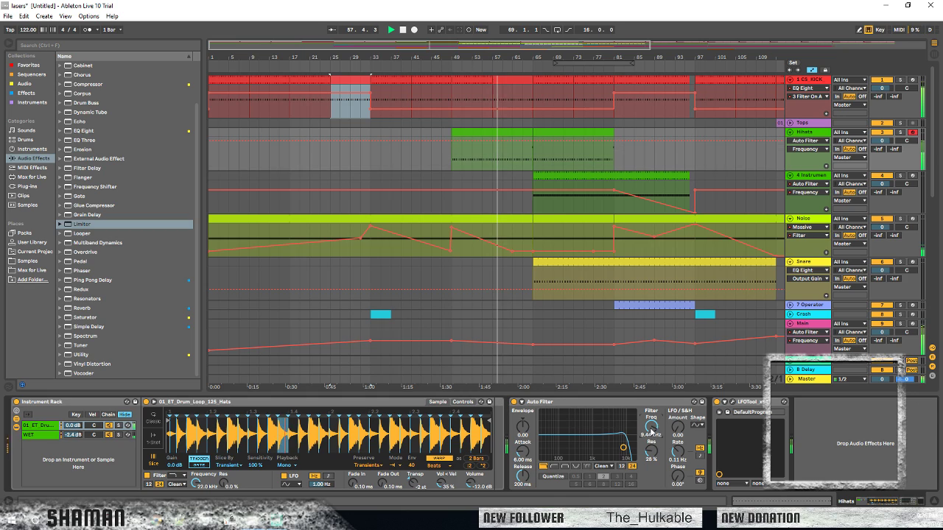
Create a rising Auto Filter Frequency ramp on the Hihats track from bar 49 to bar 51 and play it
mouse_move(451, 164)
mouse_down()
mouse_move(461, 165)
mouse_move(452, 143)
mouse_move(464, 159)
mouse_up()
click(451, 141)
click(462, 157)
key(space)
key(space)
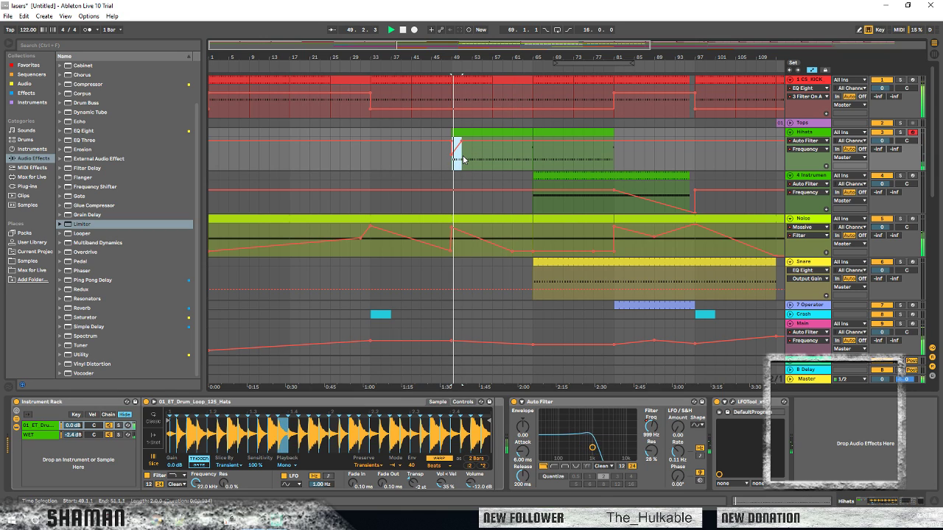
Raise the Hihats Frequency ramp's start point at bar 49 to about 2.41 kHz and play from bar 48.4
drag(452, 155, 452, 147)
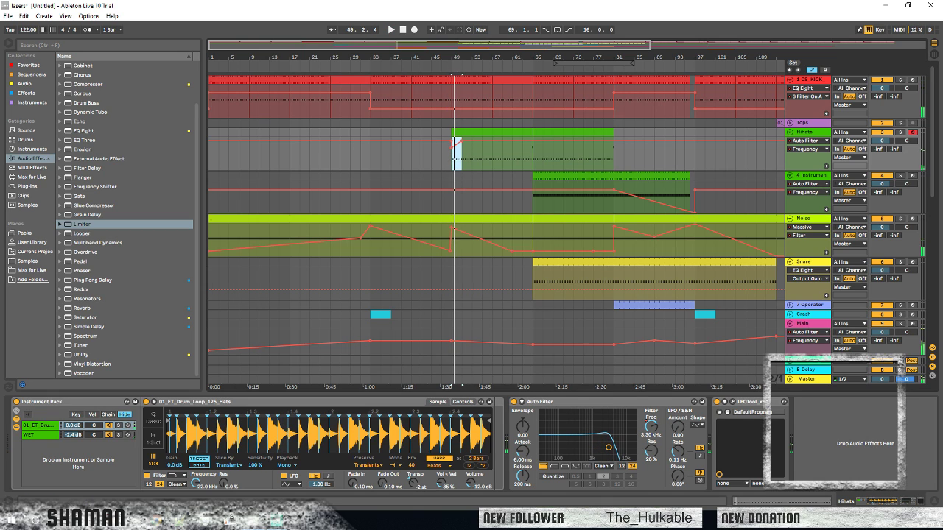
scroll(452, 147, up, 5)
click(440, 155)
key(space)
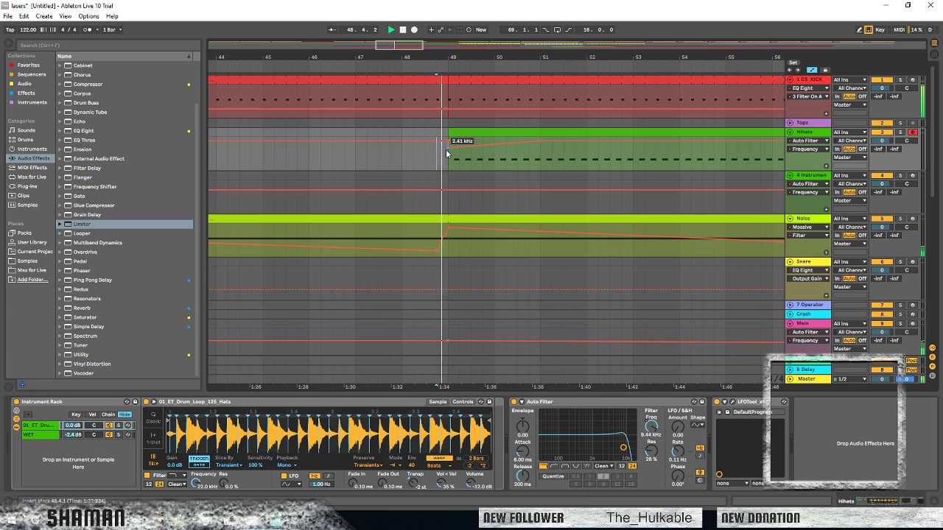
Fine-tune the Hihats Frequency ramp's start point at bar 49 to 5.63 kHz, replaying the transition from bar 48.4 between adjustments
mouse_move(447, 150)
mouse_down()
mouse_move(437, 145)
mouse_move(448, 146)
mouse_up()
key(space)
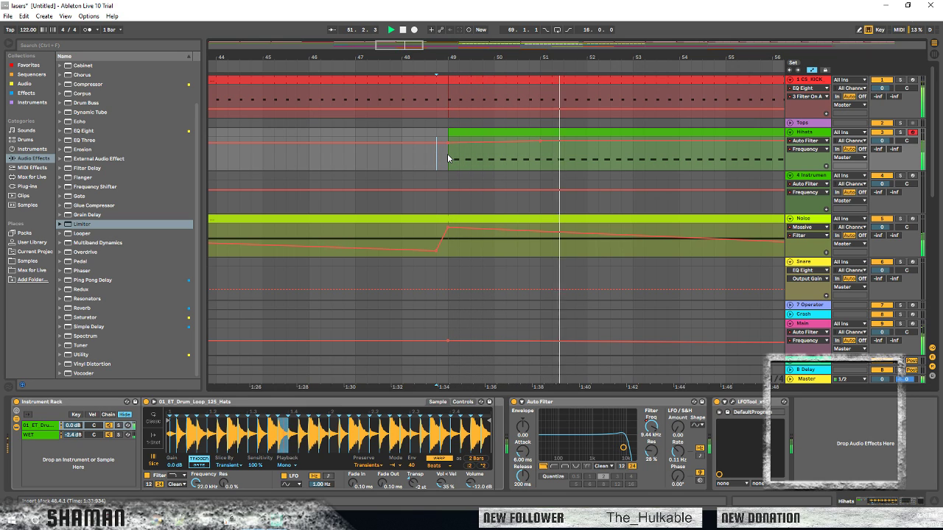
mouse_move(449, 146)
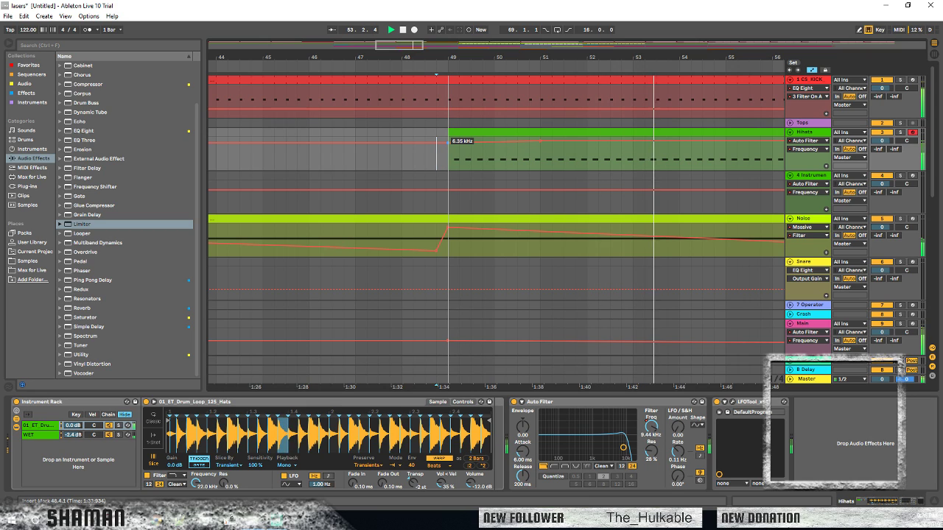
drag(449, 146, 449, 148)
key(space)
key(space)
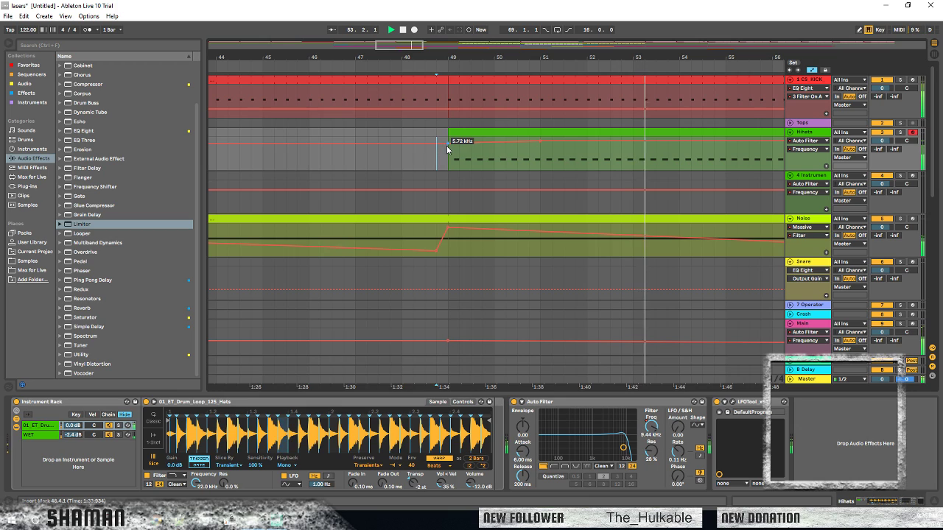
drag(448, 144, 447, 147)
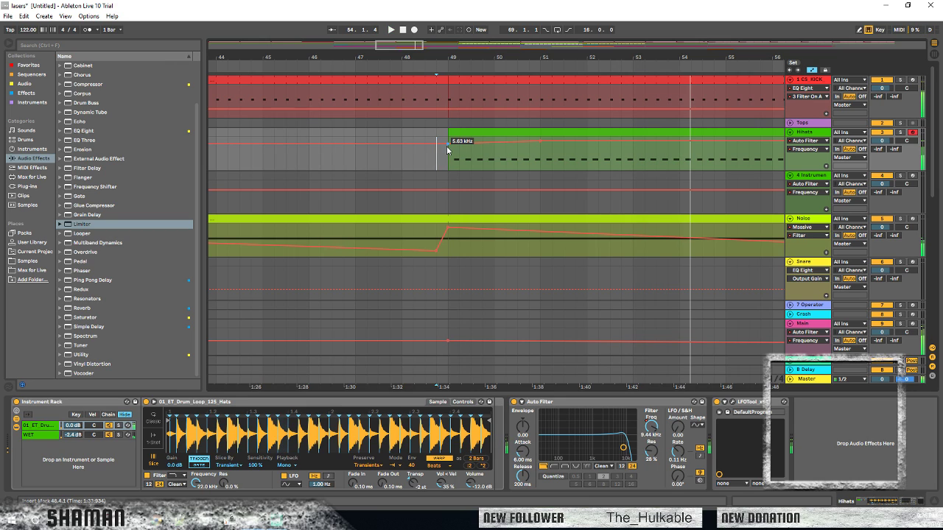
key(space)
key(space)
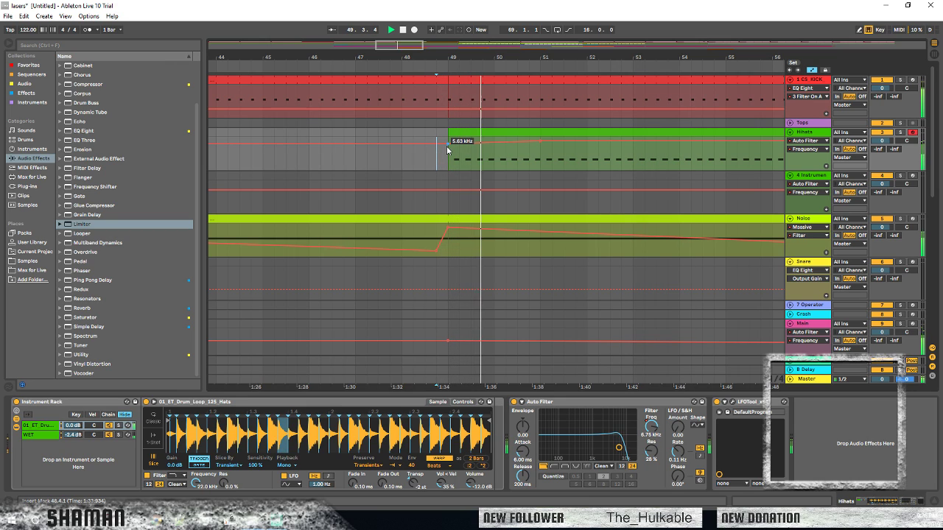
Save the Live set
key(ctrl+s)
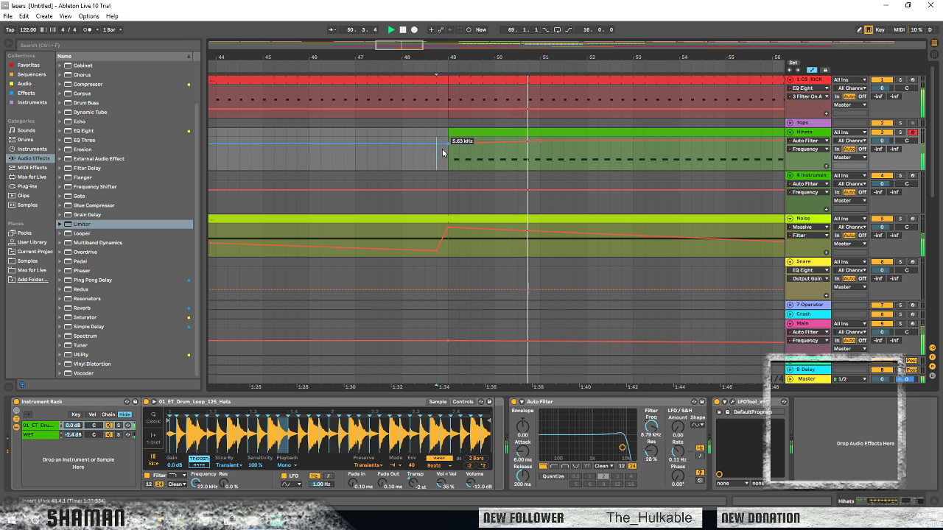
Duplicate track 14's 6-Massive 1 clip at bar 49 to bar 57, and move track 15's 7-Massive 1 clip from bar 49 to bar 73
drag(545, 59, 543, 12)
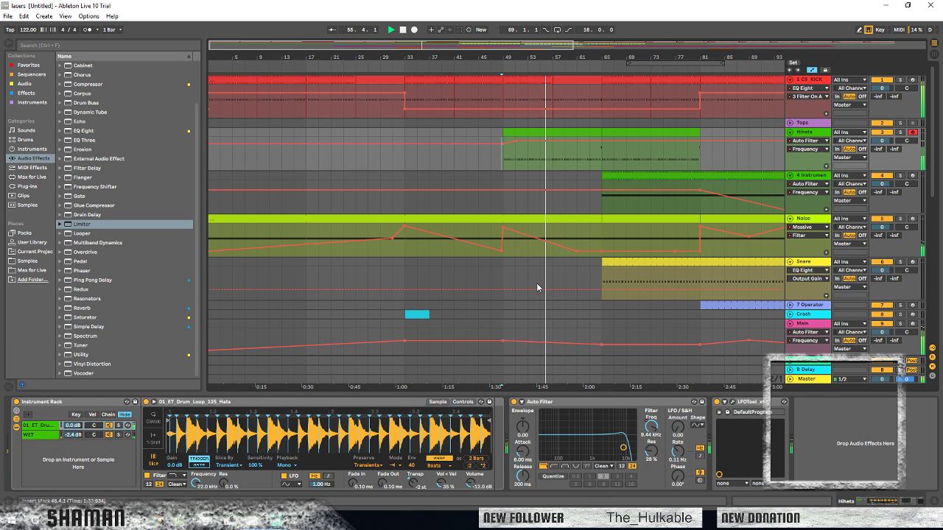
scroll(538, 287, down, 4)
scroll(537, 285, down, 8)
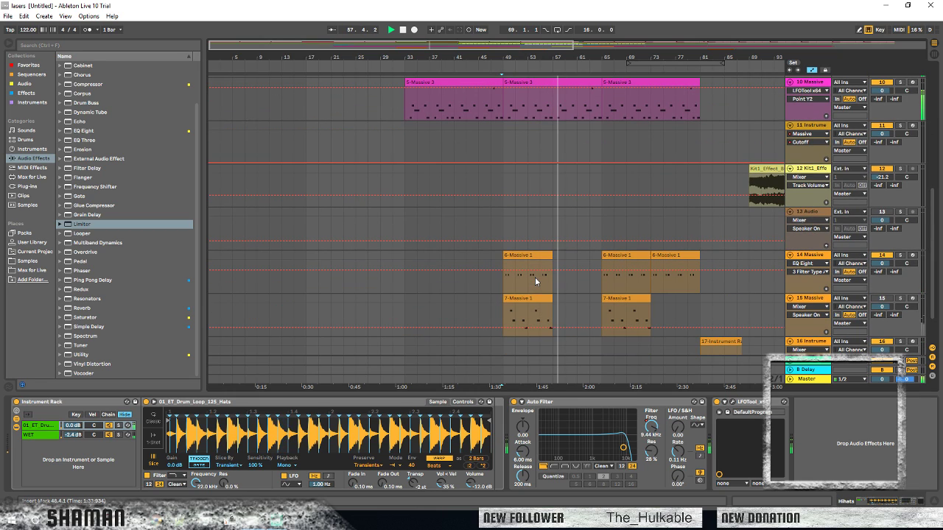
click(537, 255)
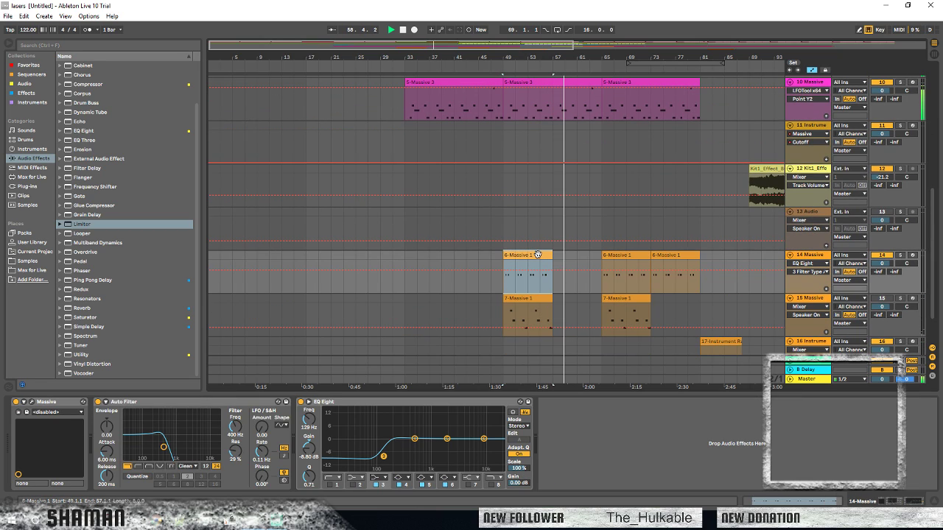
key(ctrl+d)
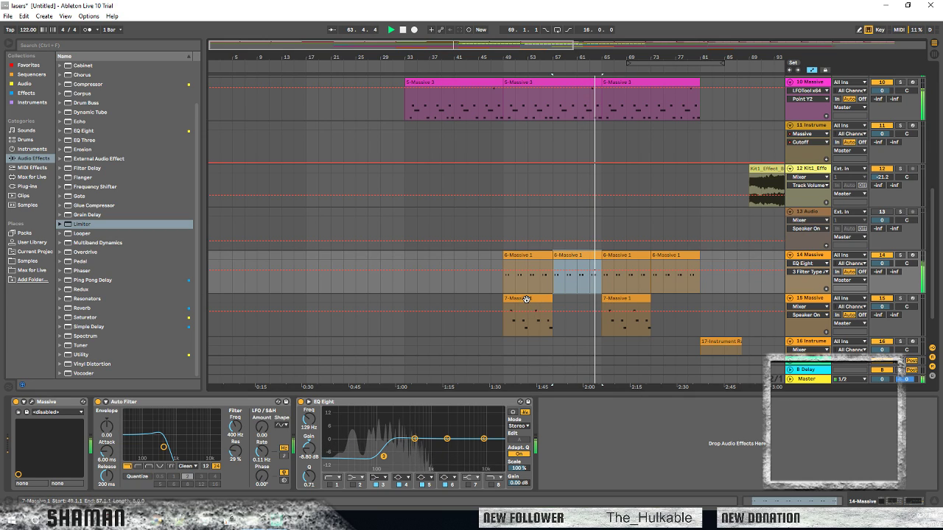
drag(527, 298, 674, 317)
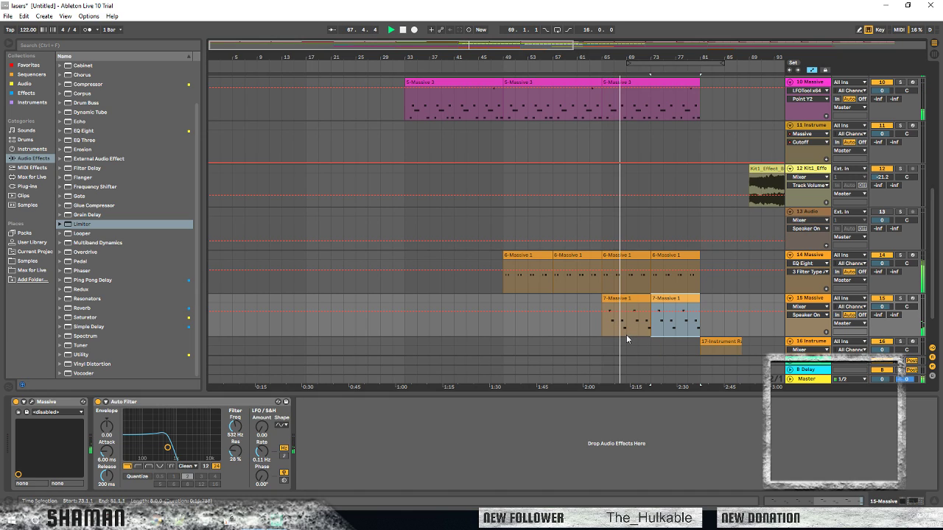
Set track 15's Auto Filter to 400 Hz with 31% resonance and save the Live set
click(192, 417)
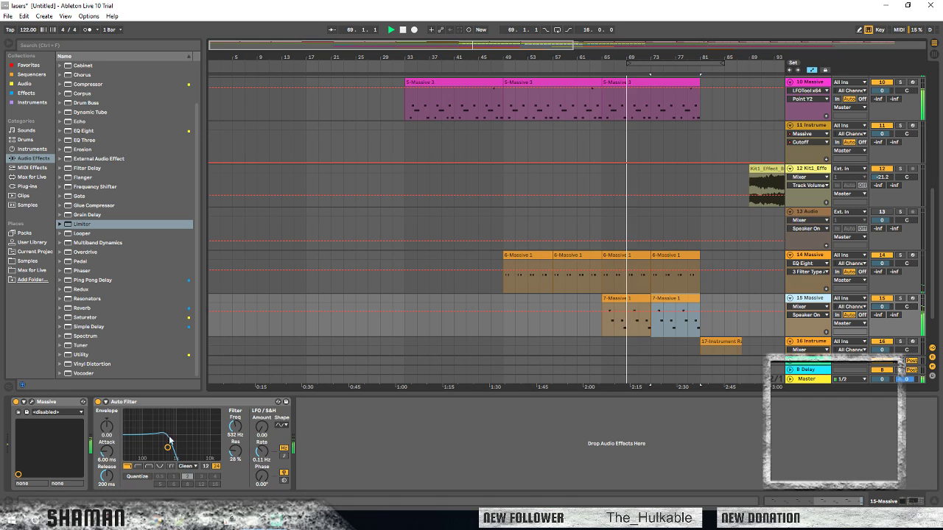
mouse_move(168, 446)
mouse_down()
mouse_move(154, 447)
mouse_move(163, 447)
mouse_up()
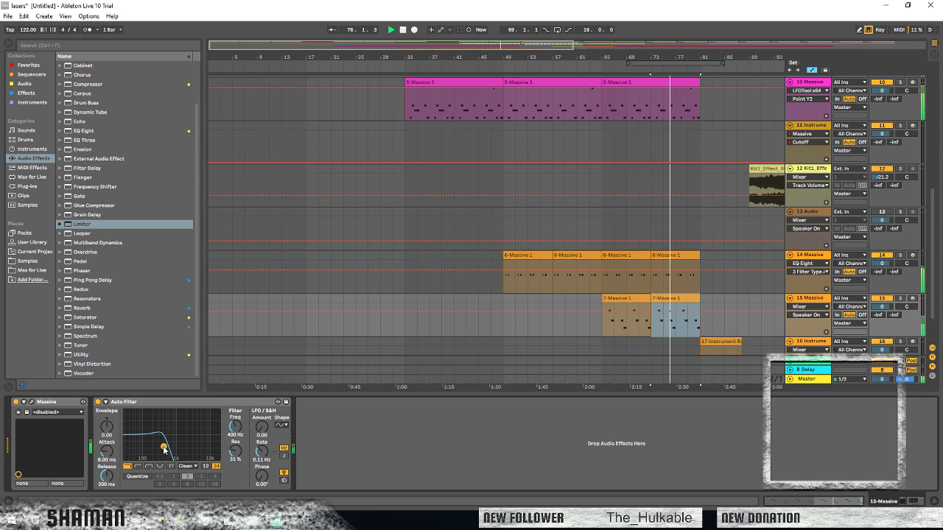
click(10, 15)
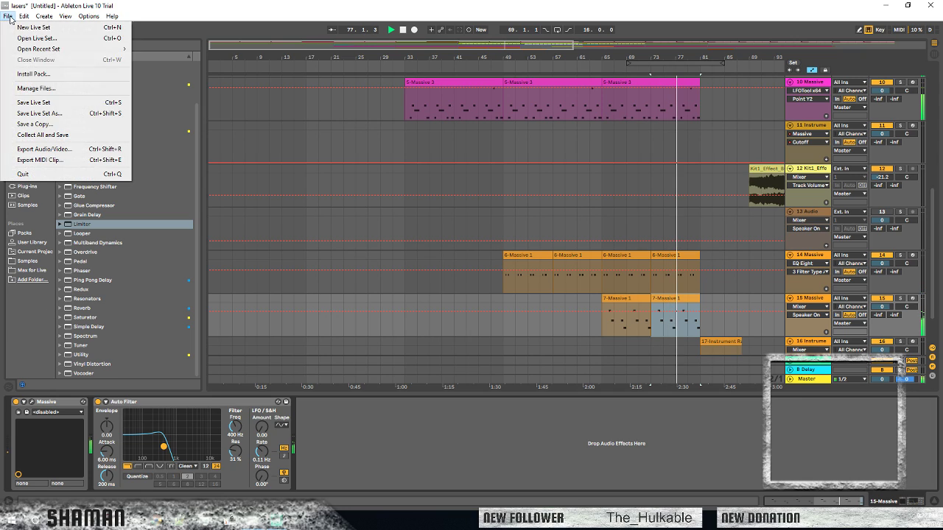
click(20, 103)
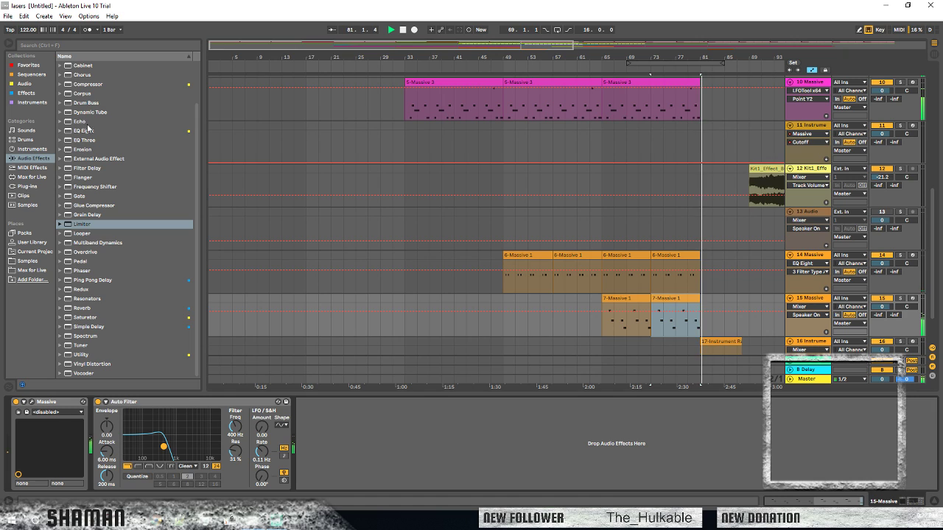
Open track 16's Instrument Rack clip at bar 81 and align the start of its last note to 6.1
drag(493, 57, 400, 43)
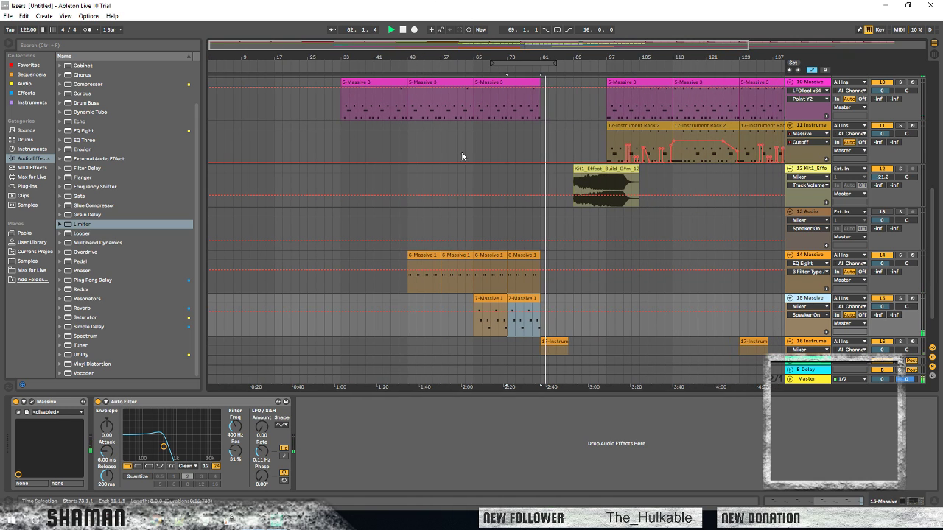
scroll(558, 277, down, 2)
double_click(566, 302)
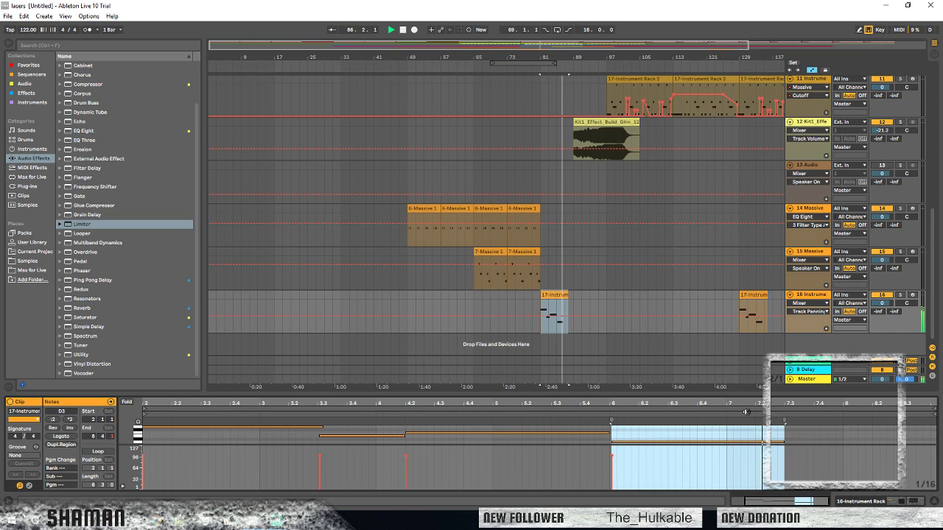
double_click(617, 442)
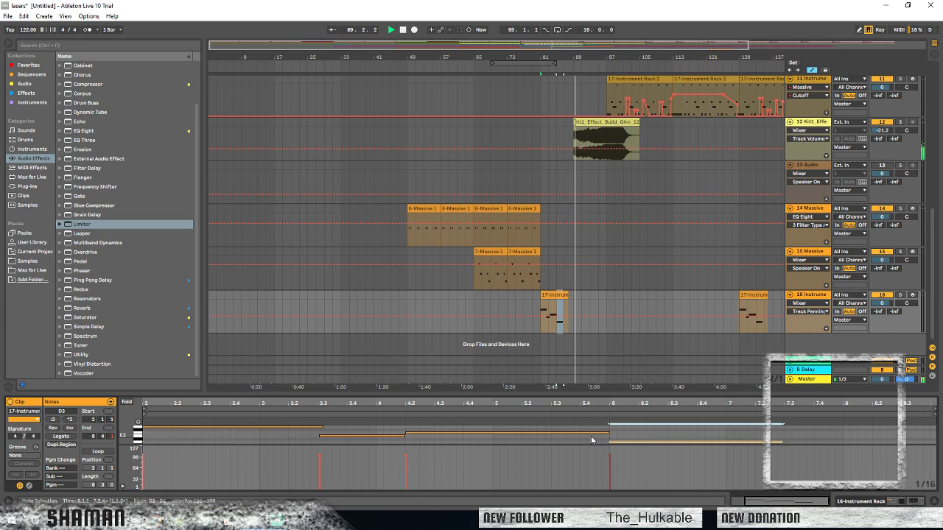
Add a Filter automation peak of about 0.95 at bar 89 on the Noise track, followed by a dip around bar 95
click(596, 167)
scroll(589, 184, up, 5)
scroll(586, 208, up, 4)
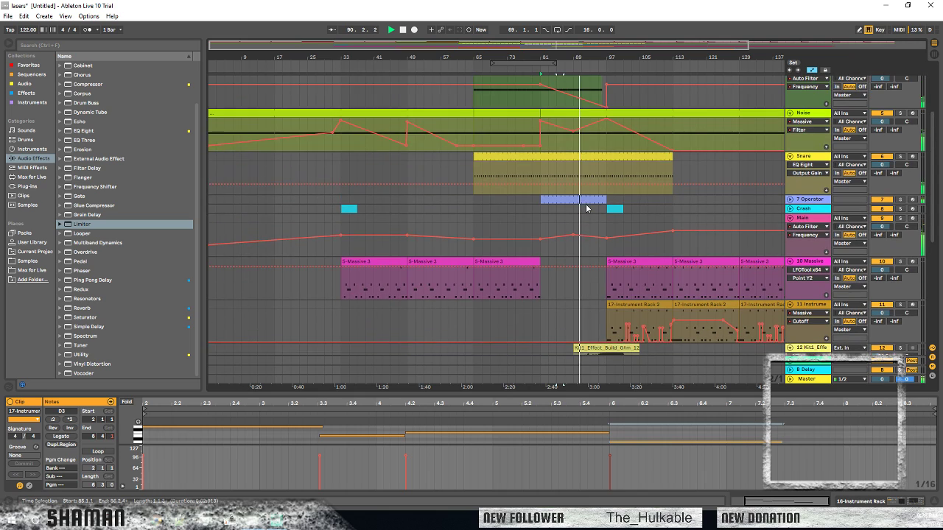
scroll(587, 209, up, 1)
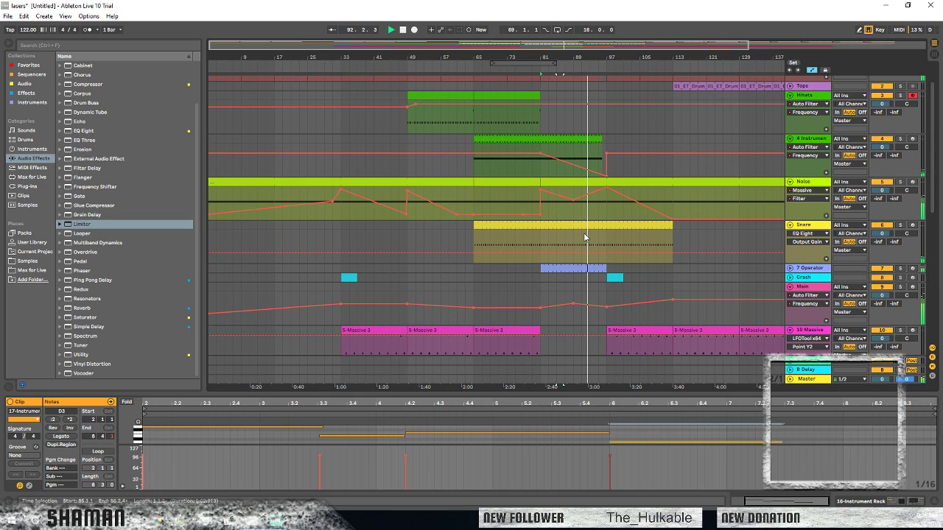
scroll(584, 237, down, 5)
scroll(575, 287, up, 5)
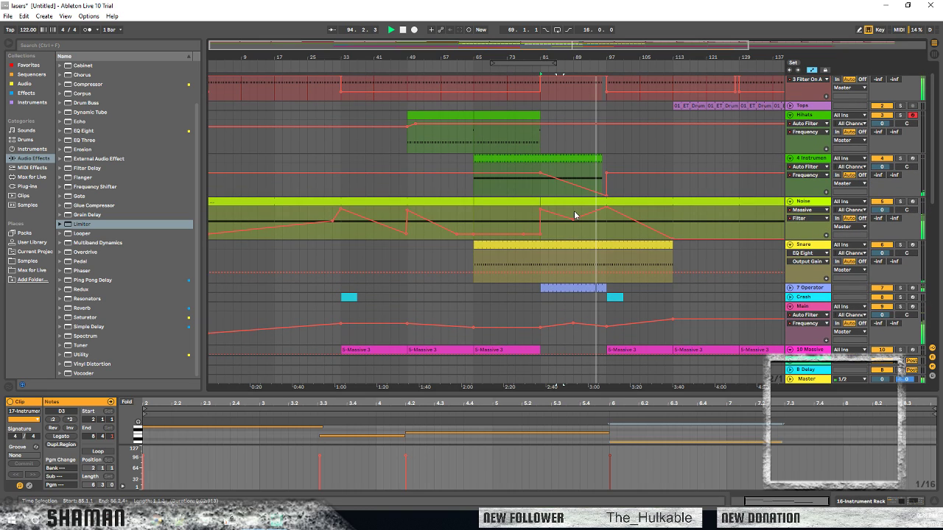
click(575, 210)
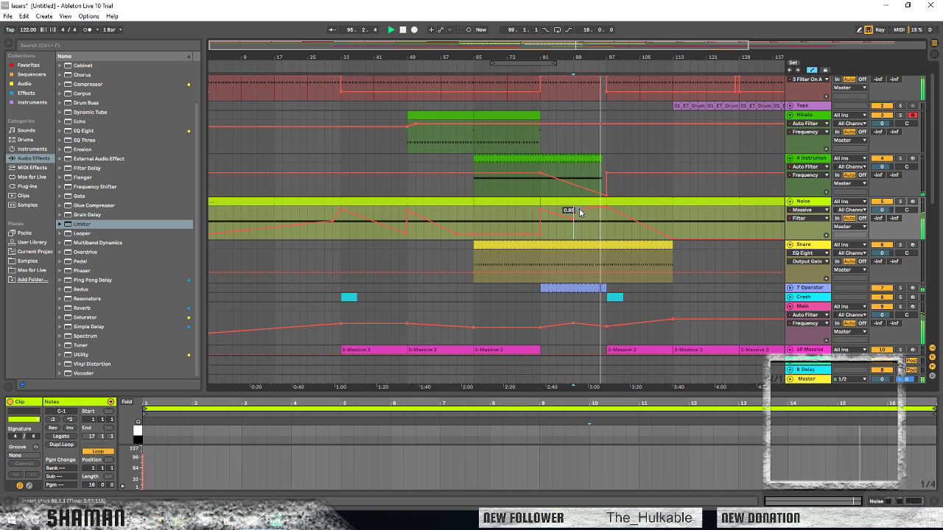
mouse_move(601, 213)
mouse_down()
mouse_move(601, 232)
mouse_move(591, 227)
mouse_up()
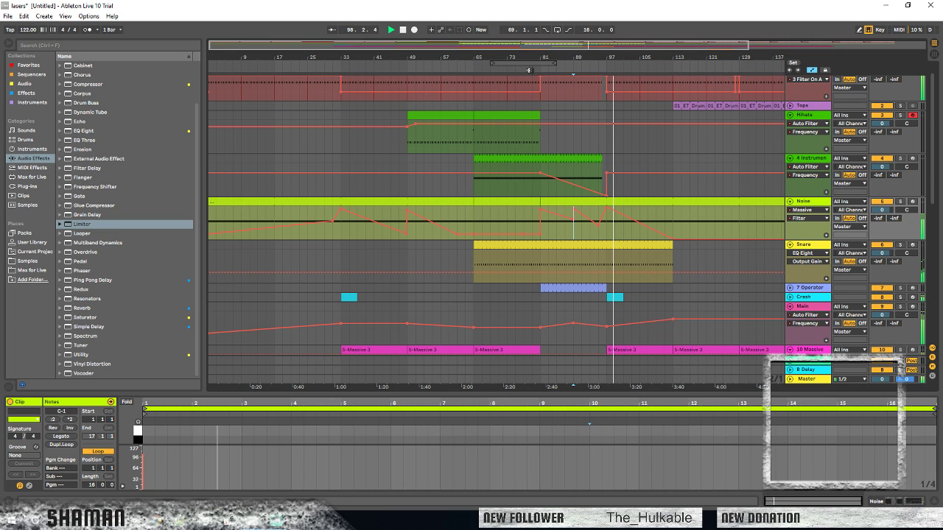
Align the Noise Filter automation's lower breakpoint, about 0.56, with bar 89 for a sharp jump up to the peak
drag(534, 55, 536, 87)
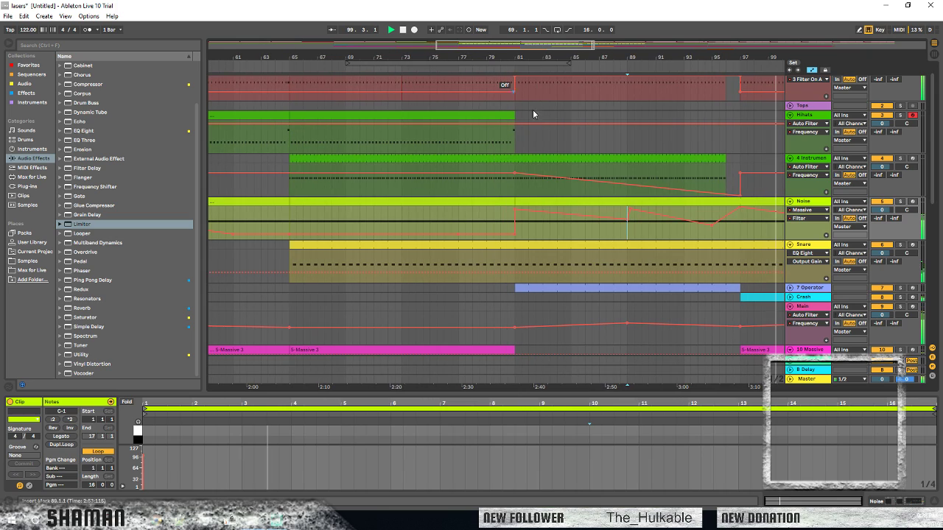
click(635, 226)
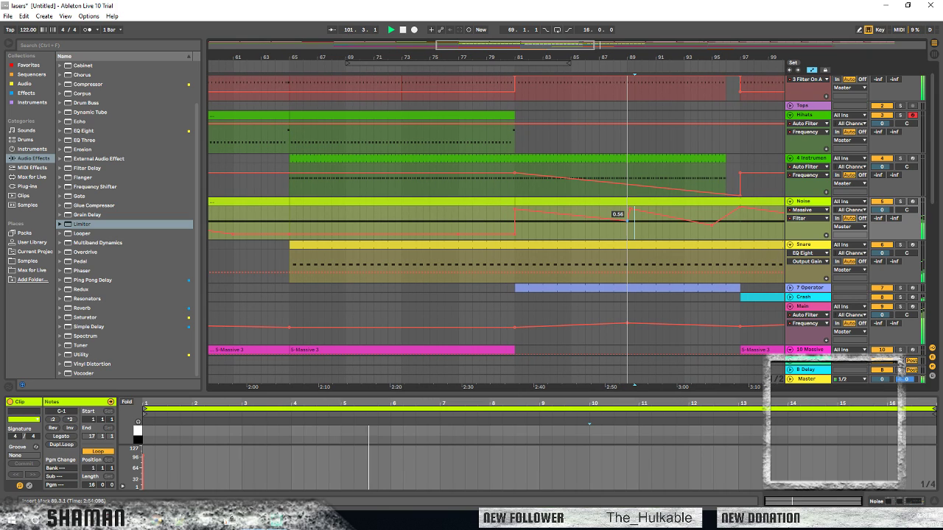
drag(630, 220, 627, 221)
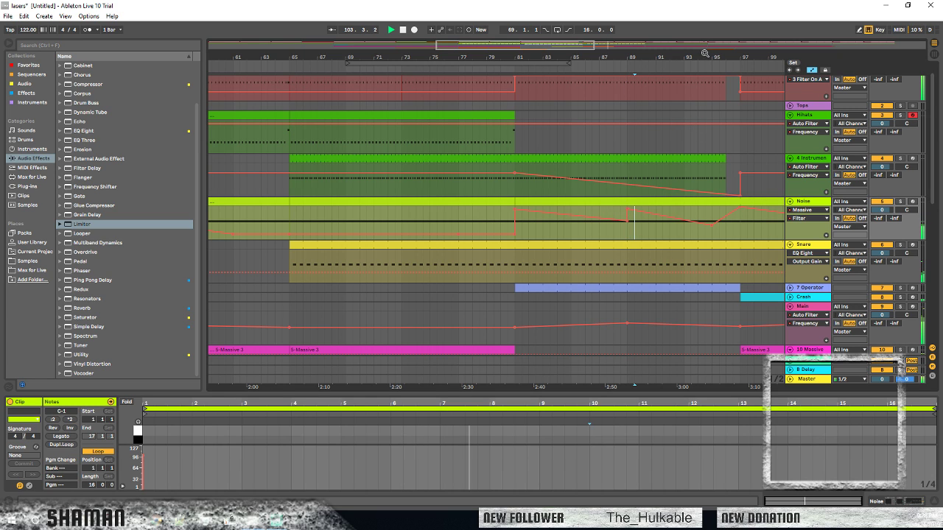
Create a raised Cutoff automation plateau on track 11 from bar 111.4 to about 112.3, leading into the rise before bar 113
drag(705, 54, 497, 16)
scroll(593, 261, down, 2)
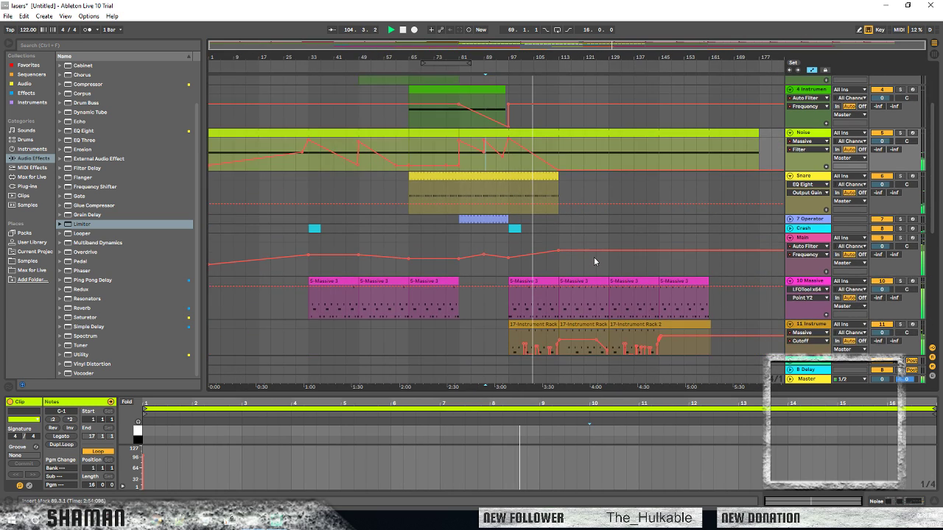
scroll(594, 257, down, 5)
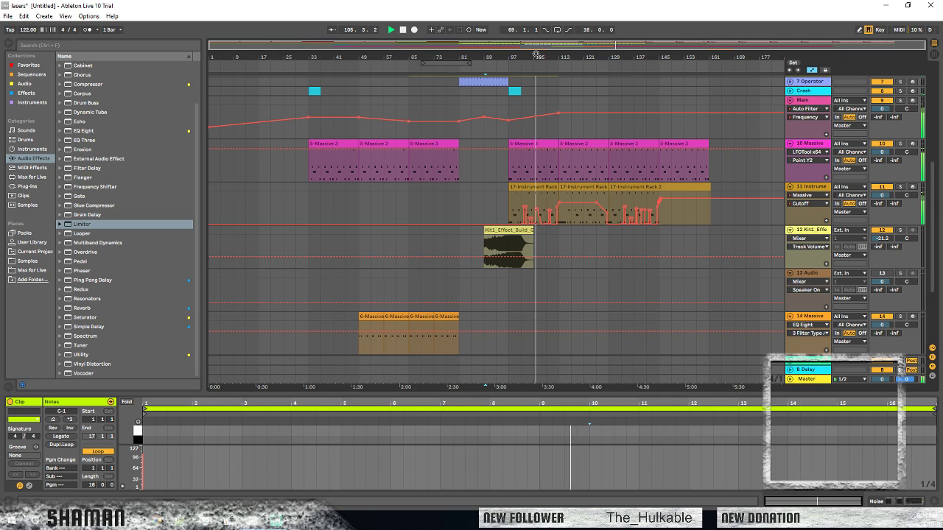
drag(536, 54, 549, 85)
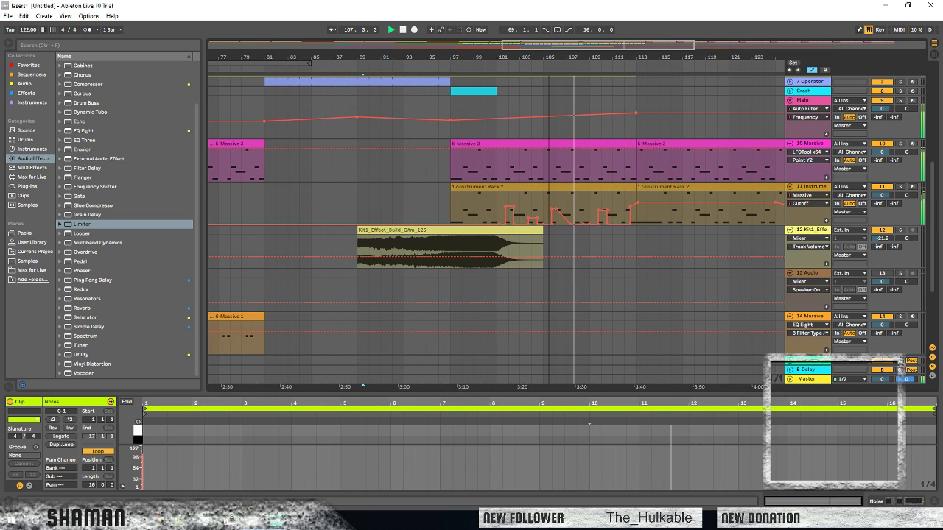
mouse_move(637, 57)
mouse_down()
mouse_move(636, 42)
mouse_move(600, 60)
mouse_move(601, 70)
mouse_up()
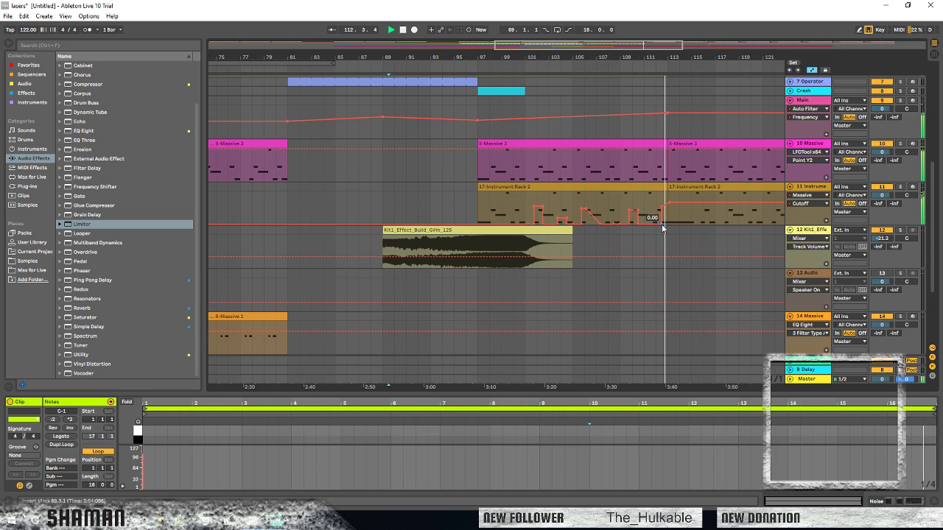
drag(661, 60, 661, 80)
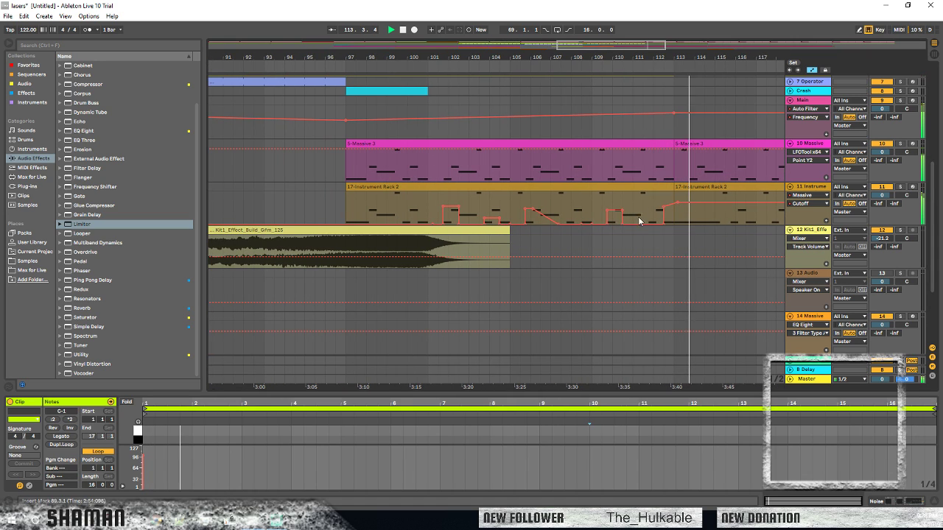
drag(646, 215, 661, 214)
click(650, 210)
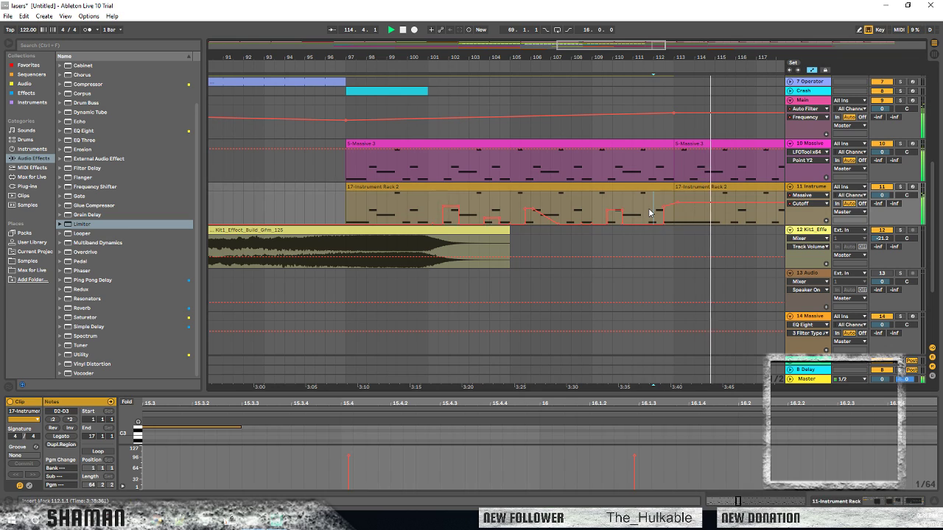
key(plus)
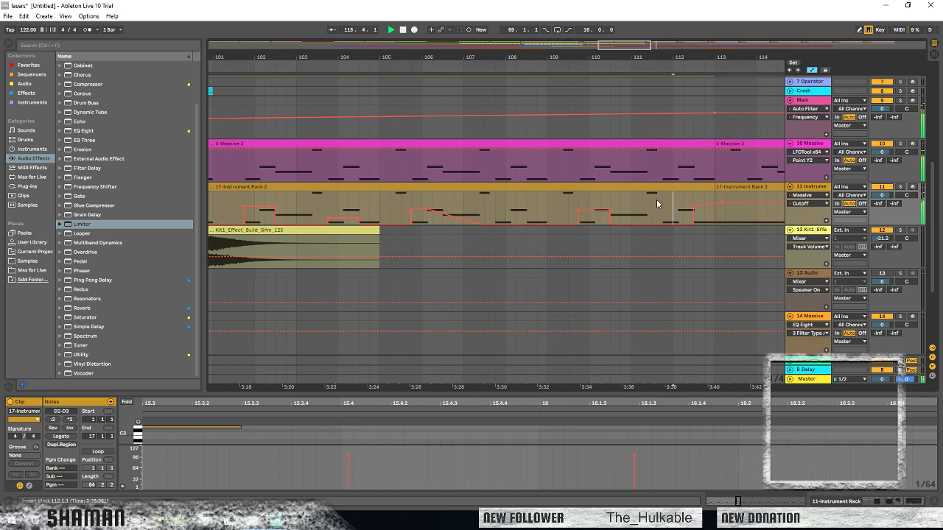
drag(661, 208, 684, 209)
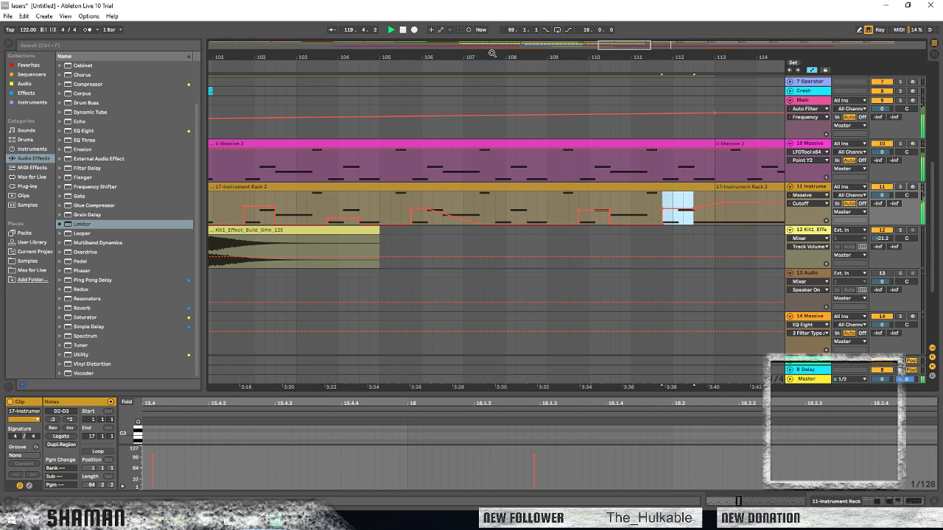
Play through the second drop from bar 113 onward and look over its tracks and clips
drag(492, 53, 443, 100)
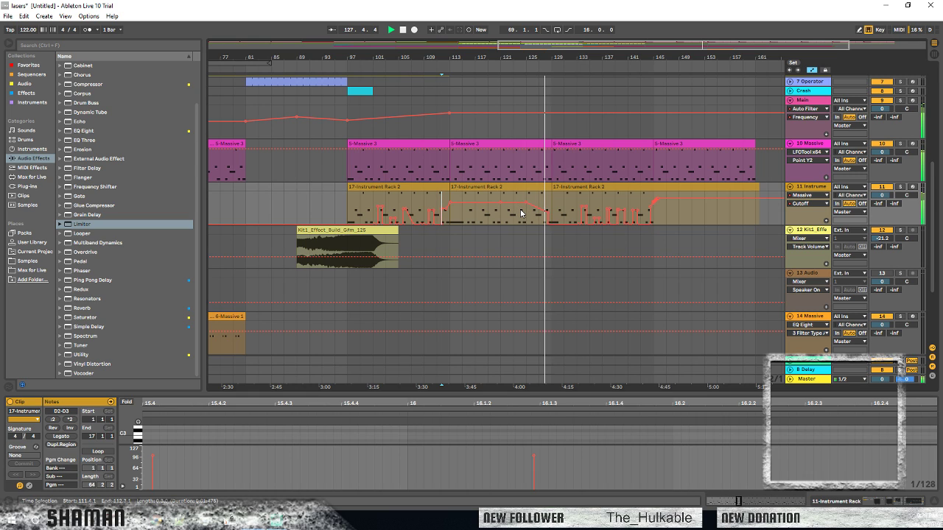
scroll(520, 213, up, 6)
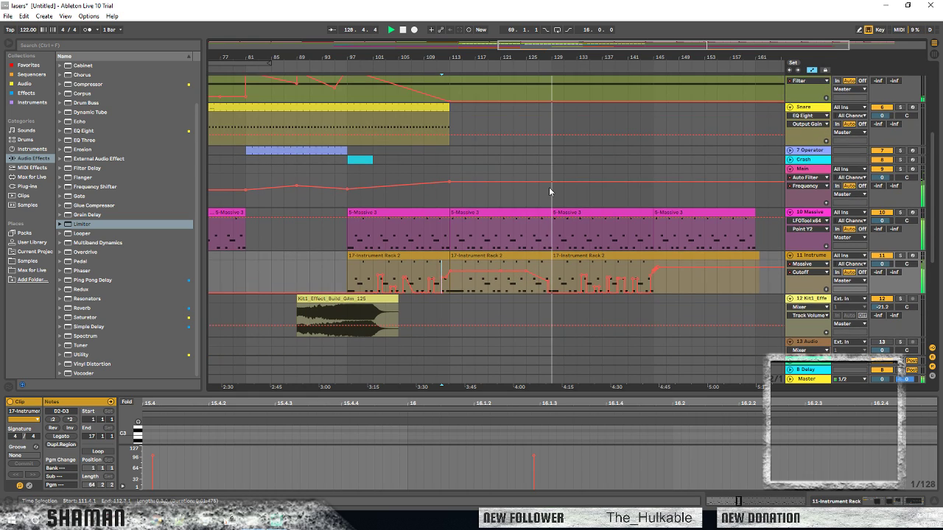
scroll(550, 189, down, 7)
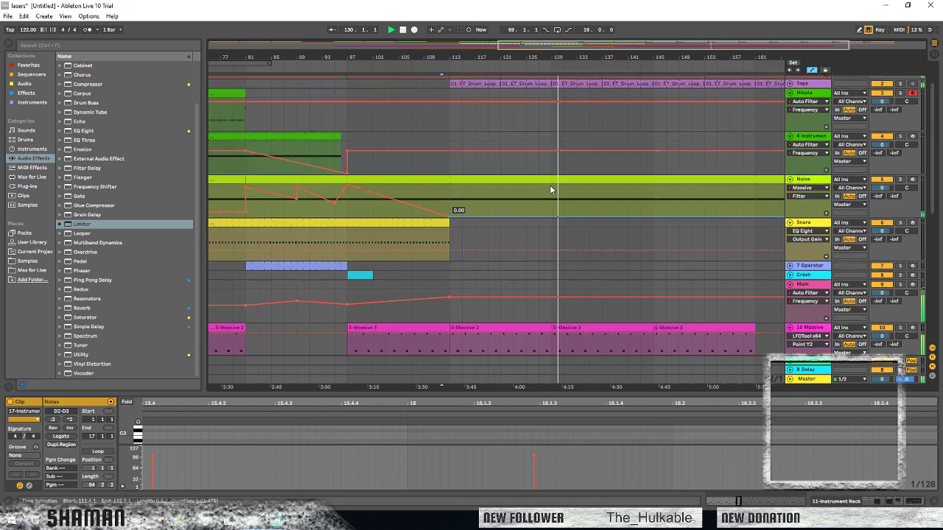
scroll(547, 185, down, 2)
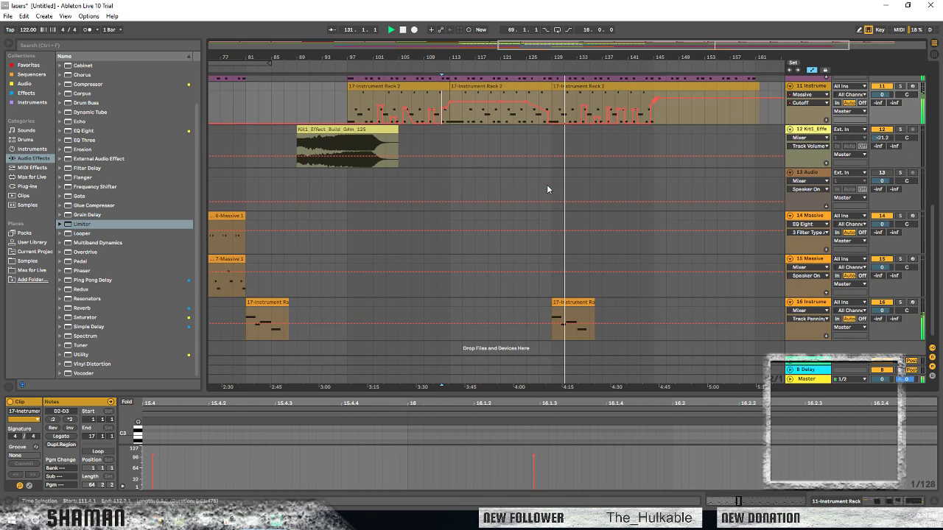
click(628, 313)
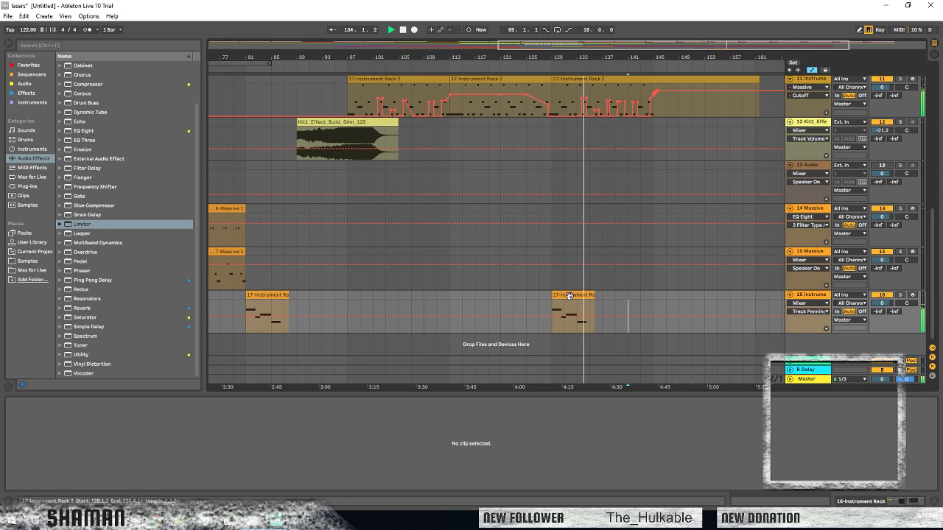
scroll(578, 272, up, 5)
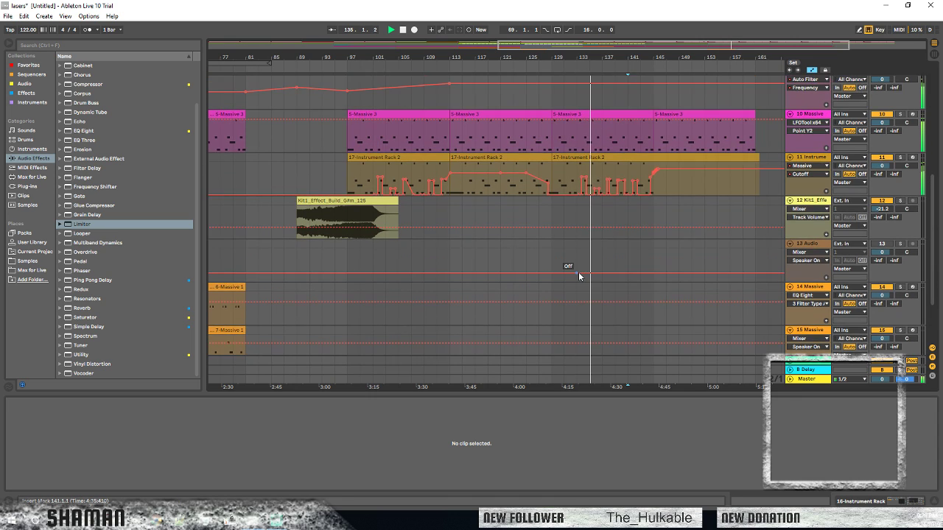
Save the current Live Set with its latest arrangement and automation changes
scroll(579, 272, down, 1)
scroll(579, 272, up, 4)
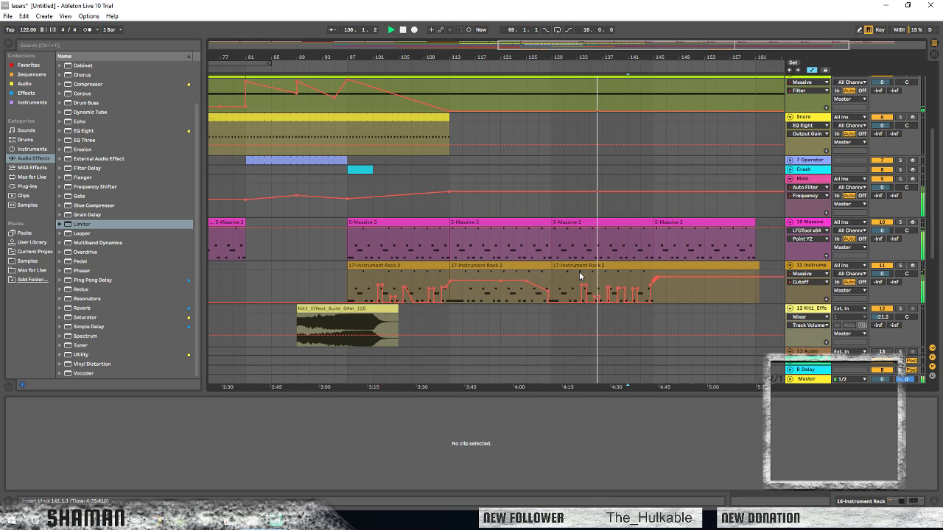
key(ctrl+s)
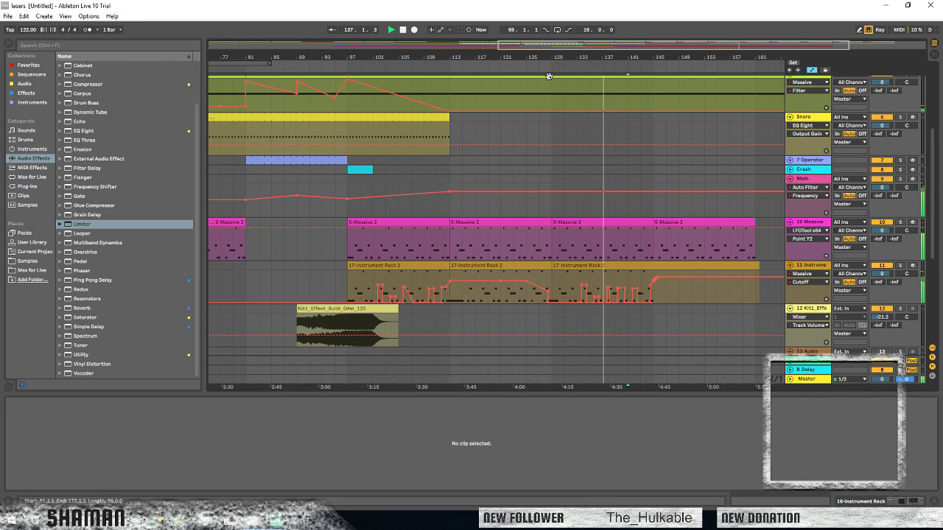
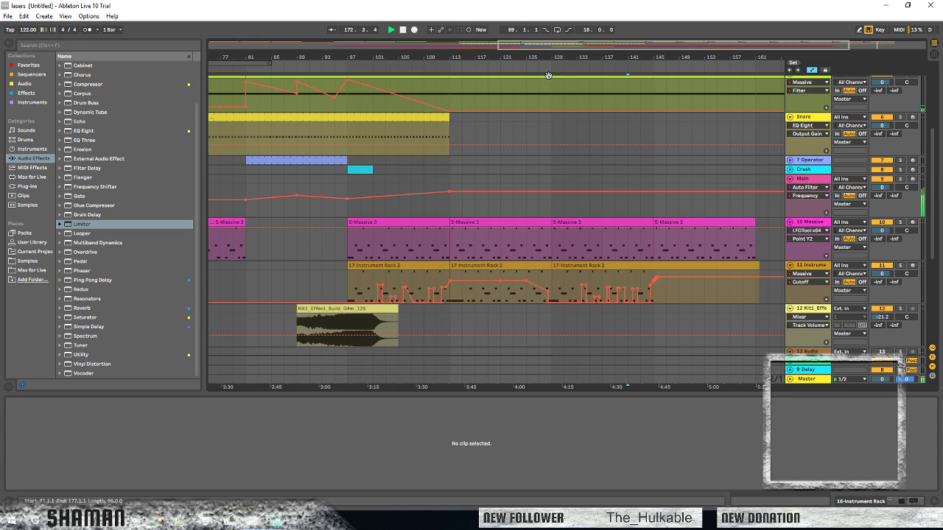
Bring the whole arrangement into view, restart playback from bar 1 and hide the browser
drag(444, 58, 444, 14)
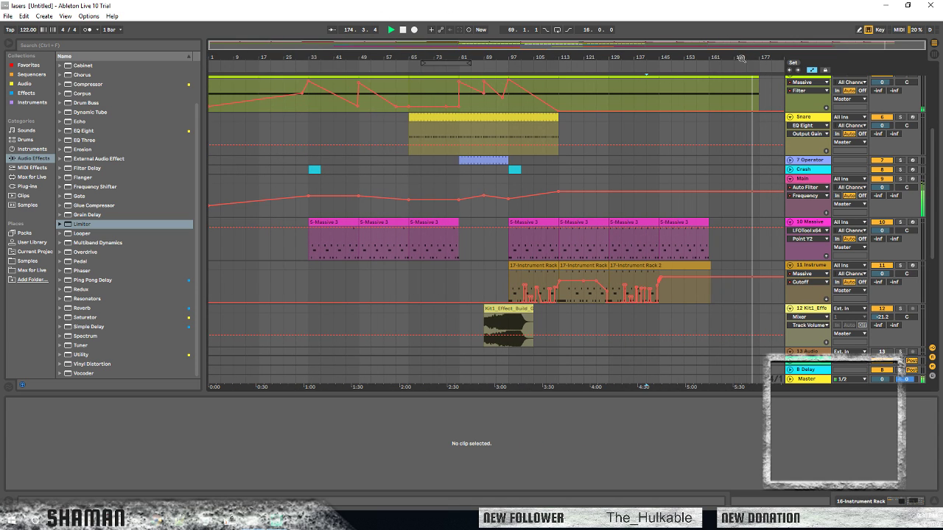
scroll(744, 144, up, 2)
scroll(743, 144, up, 6)
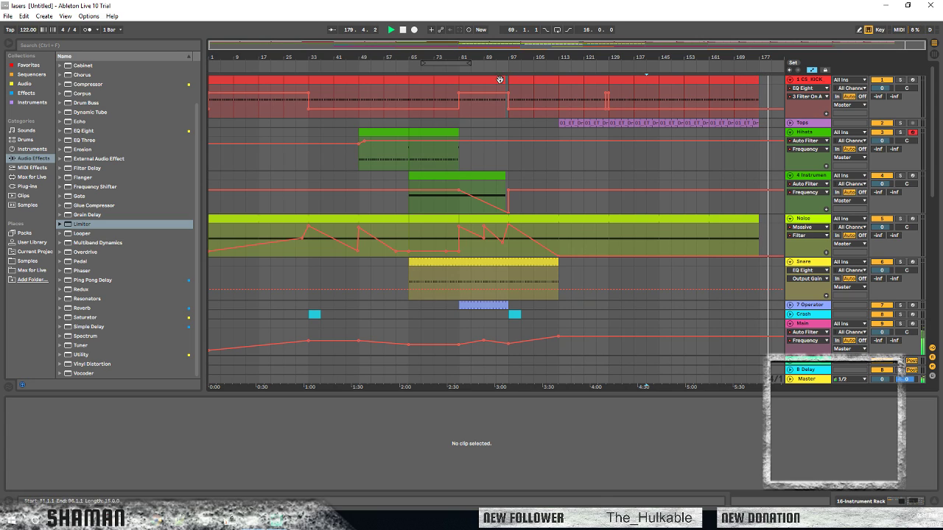
key(space)
key(space)
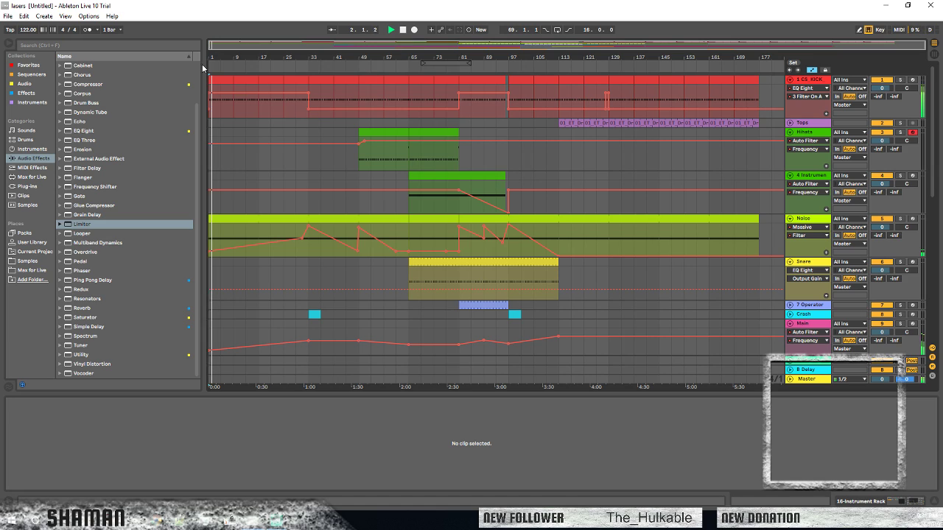
click(6, 45)
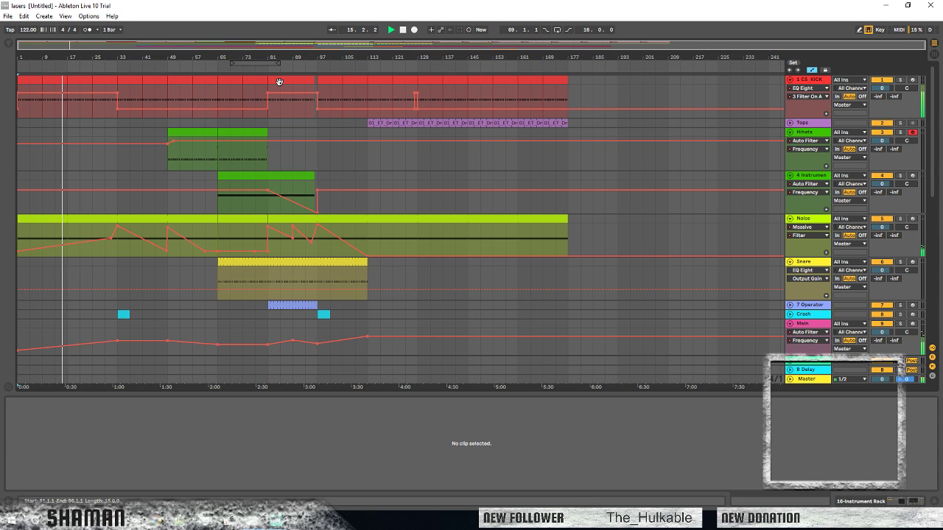
Look over the clips and automation on all tracks while the intro plays
scroll(370, 305, down, 5)
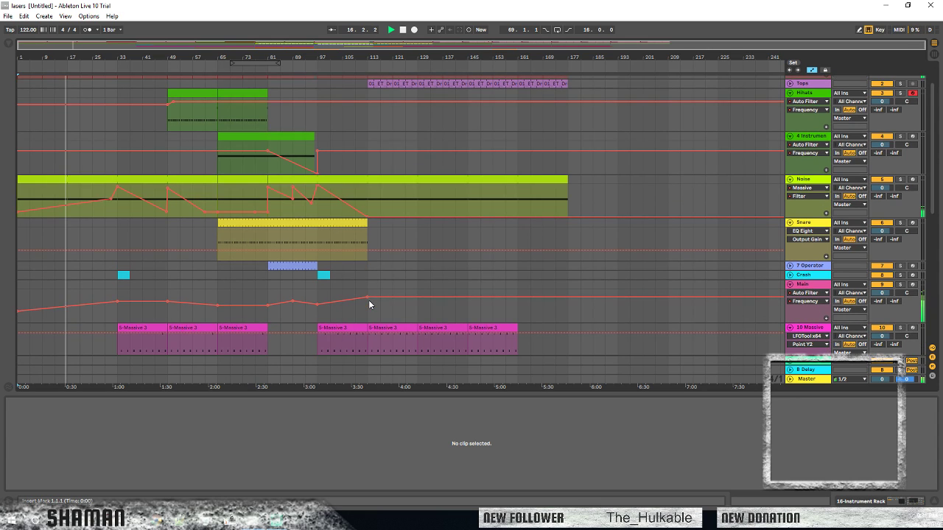
scroll(370, 305, down, 7)
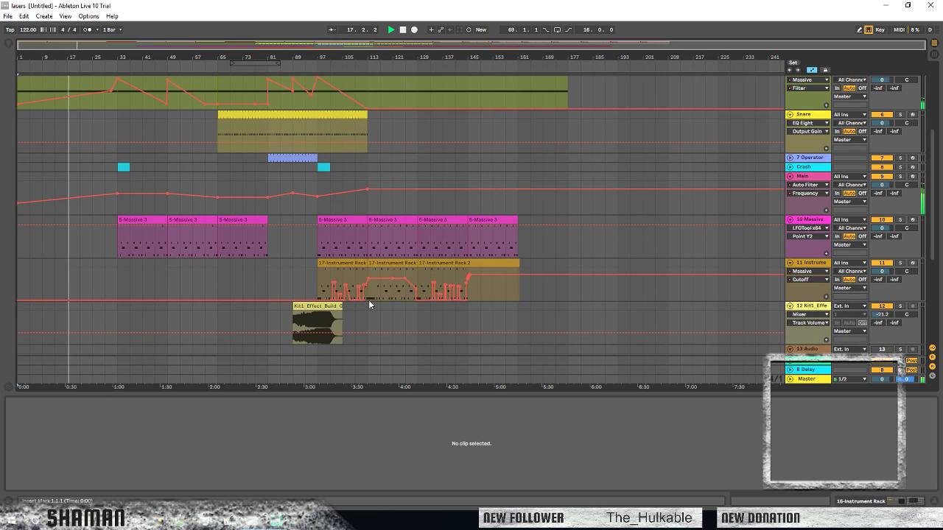
scroll(370, 305, down, 3)
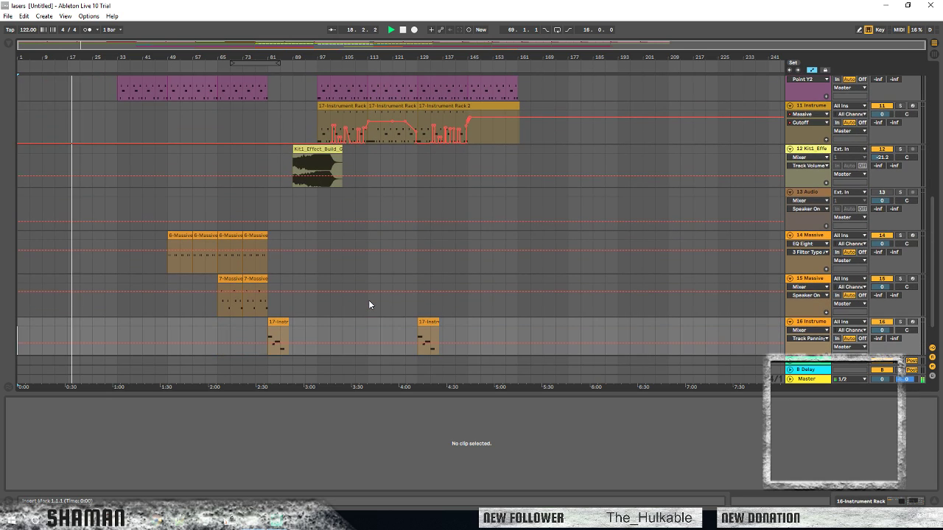
scroll(370, 304, up, 9)
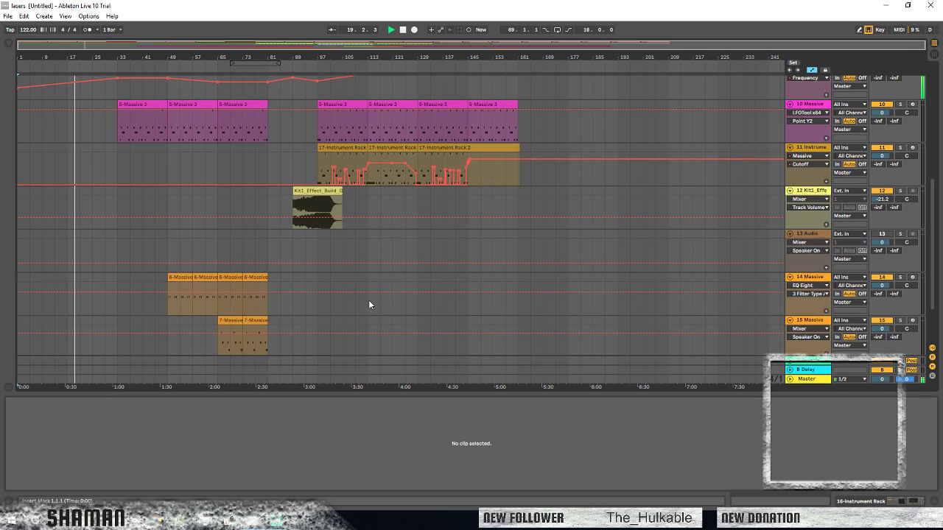
scroll(369, 304, up, 4)
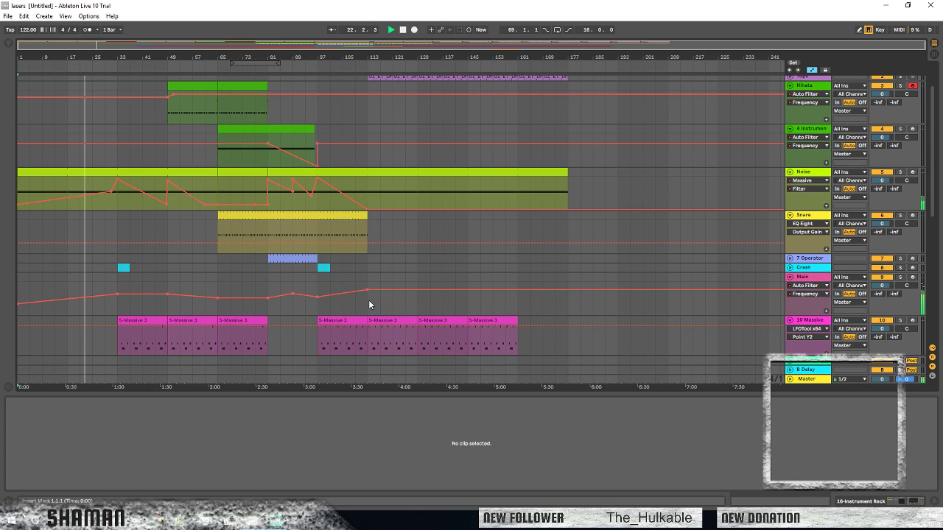
scroll(370, 304, up, 2)
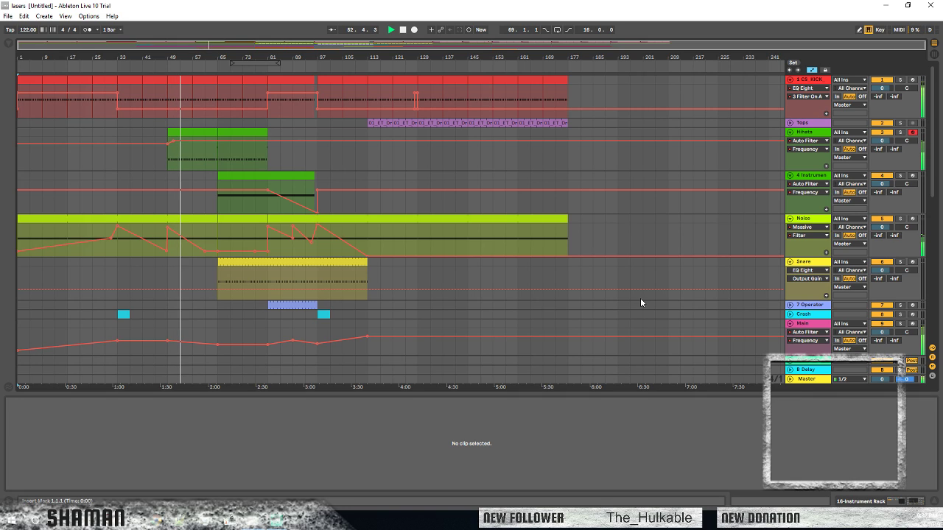
Inspect the first Hihats clip's notes and device chain, and review the tracks through the build-up into bar 97
click(185, 133)
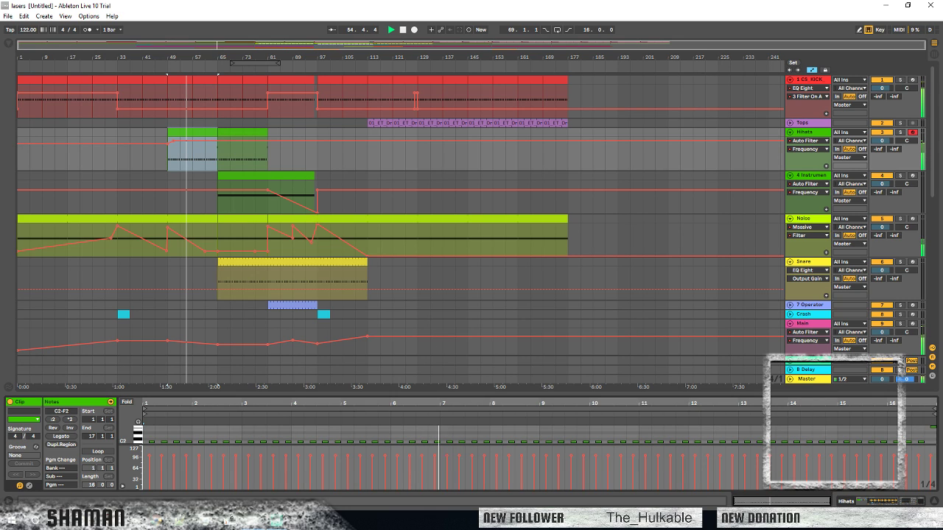
key(shift+Tab)
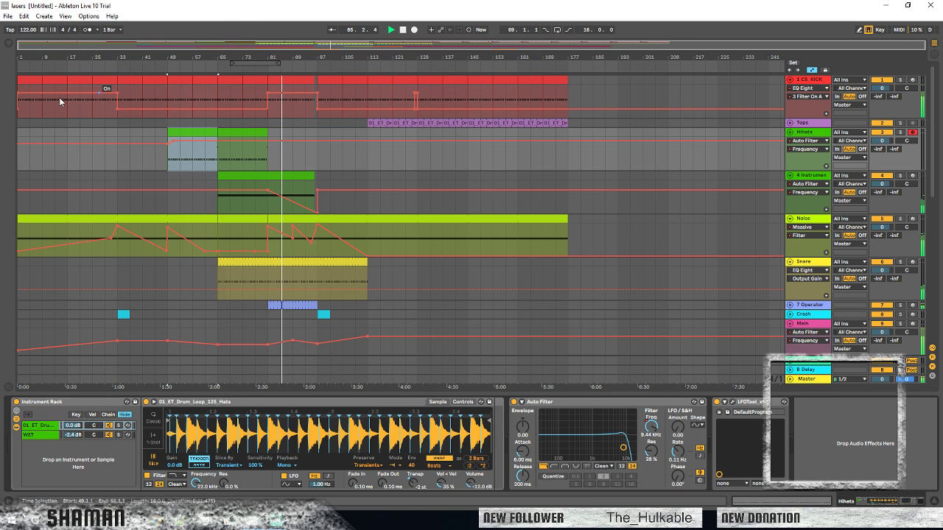
scroll(269, 182, down, 6)
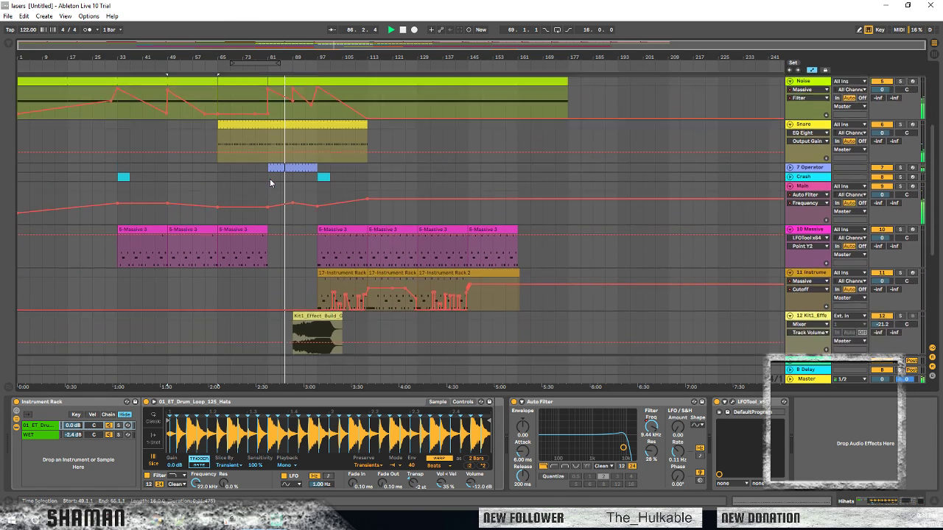
scroll(270, 178, down, 5)
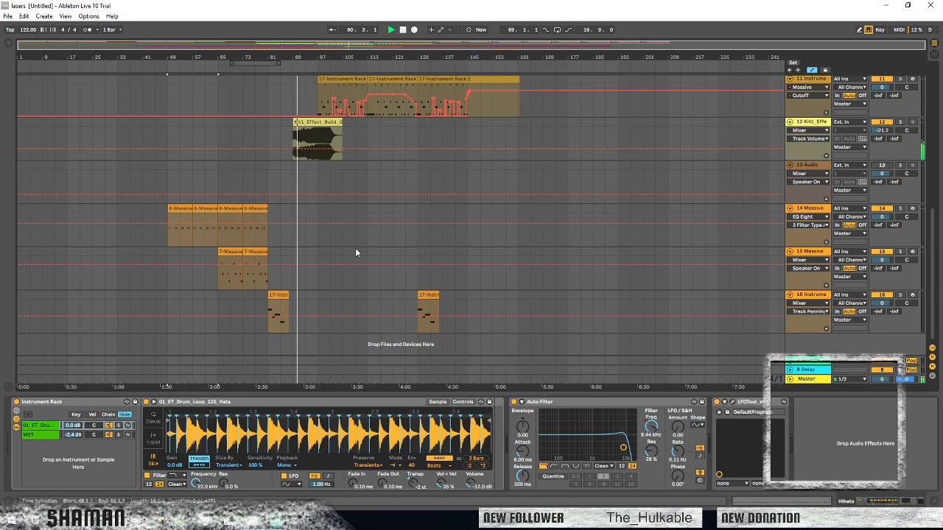
scroll(346, 203, up, 5)
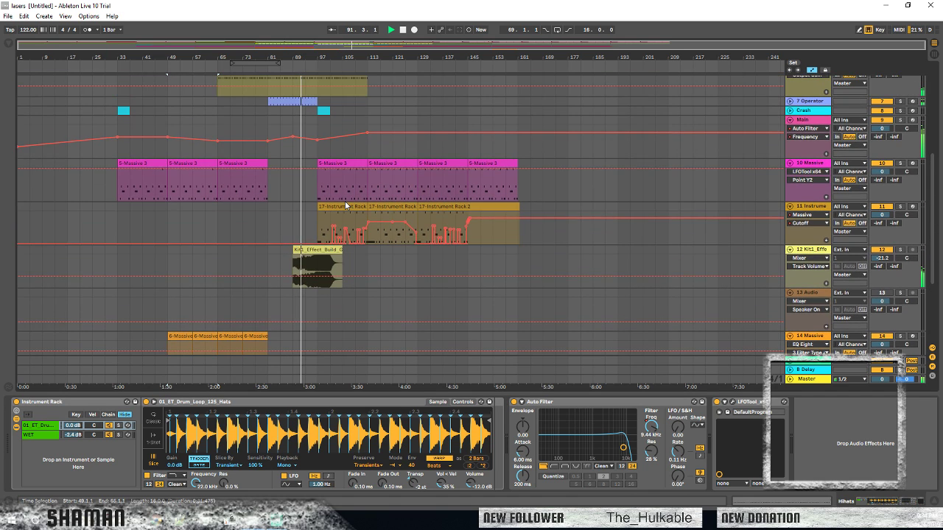
scroll(345, 201, up, 4)
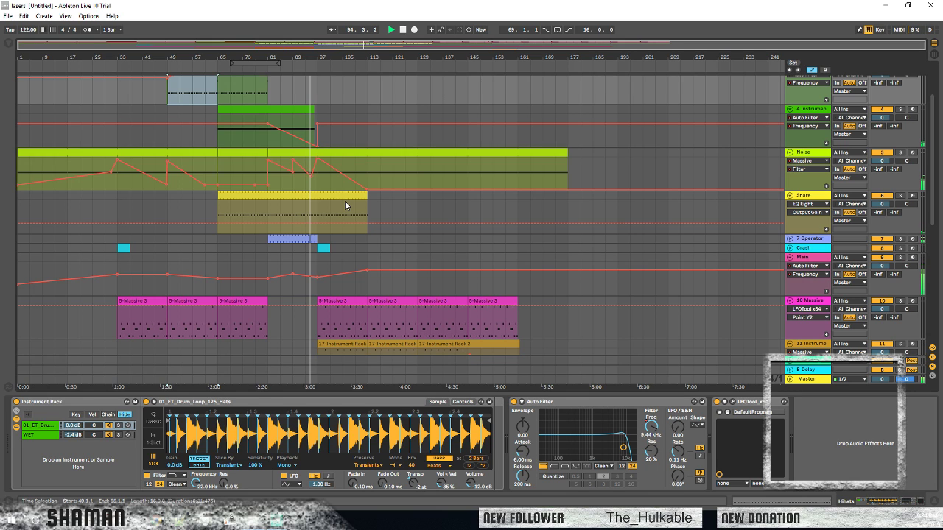
scroll(345, 201, down, 3)
scroll(344, 201, down, 5)
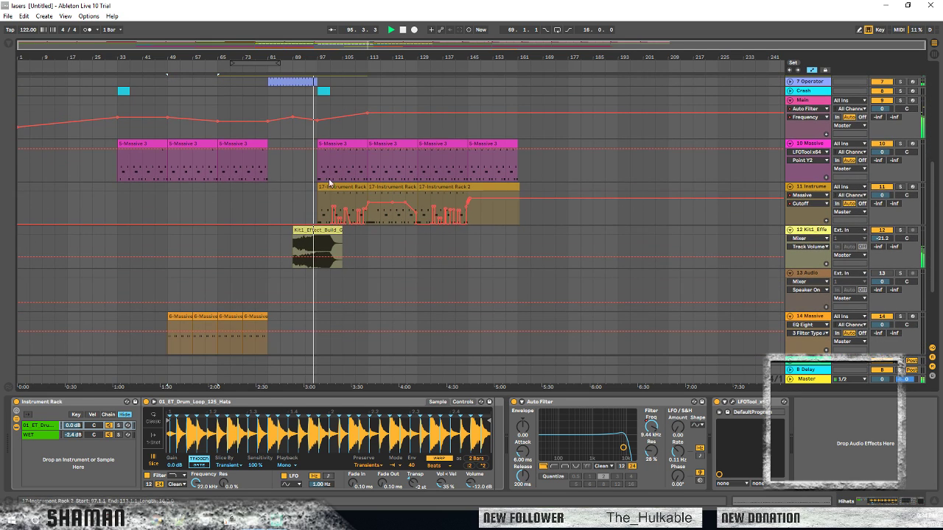
scroll(315, 56, up, 5)
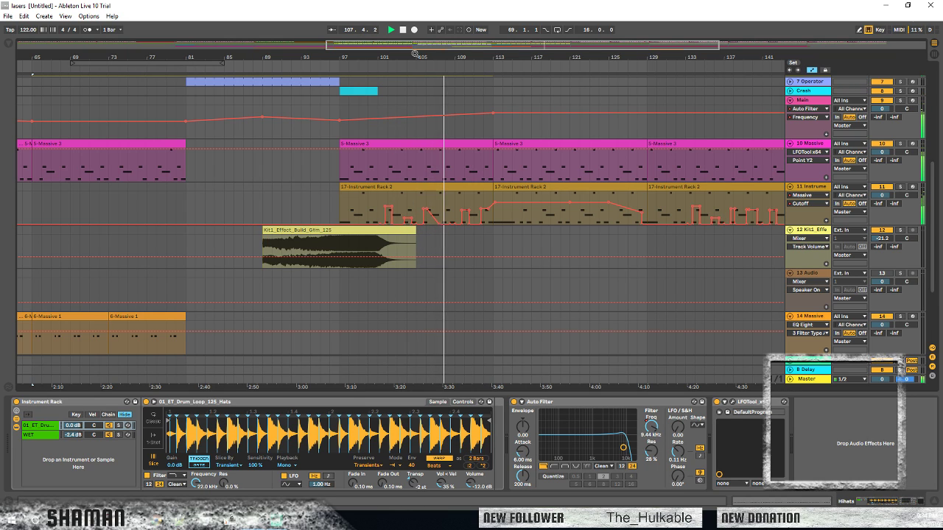
Examine track 11's Cutoff automation around bar 113 and the LFOTool curve in its device chain
drag(415, 56, 416, 56)
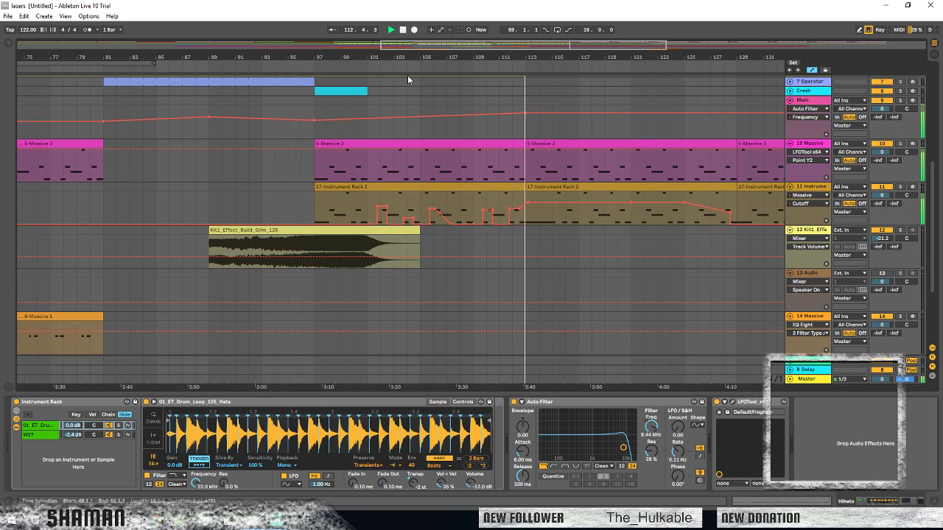
click(520, 212)
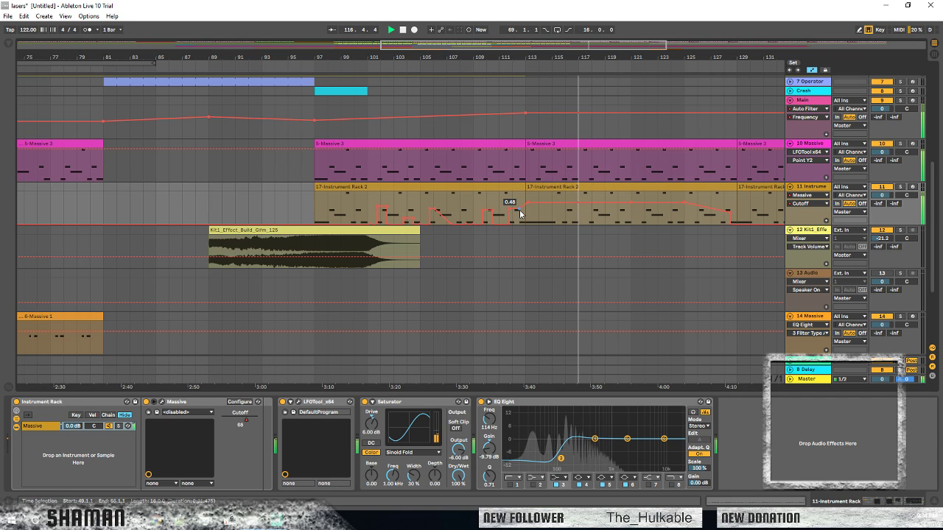
click(819, 186)
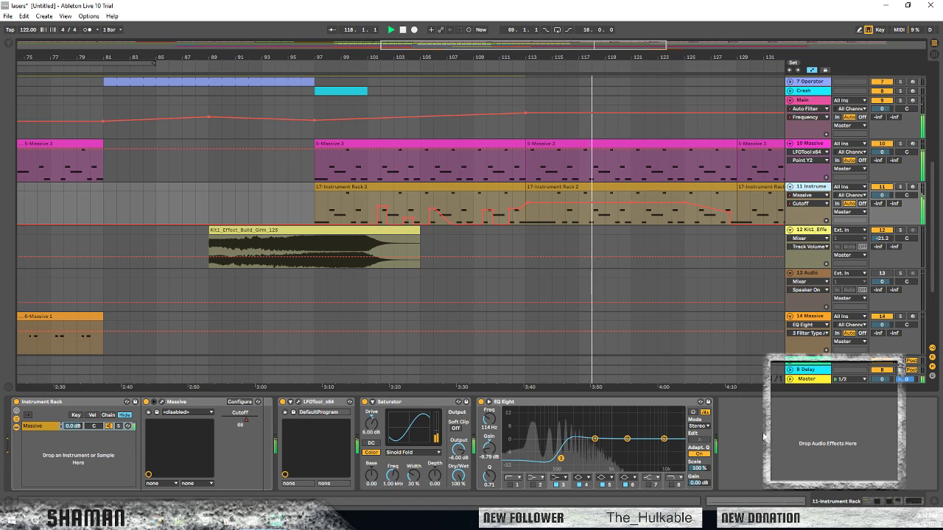
click(285, 412)
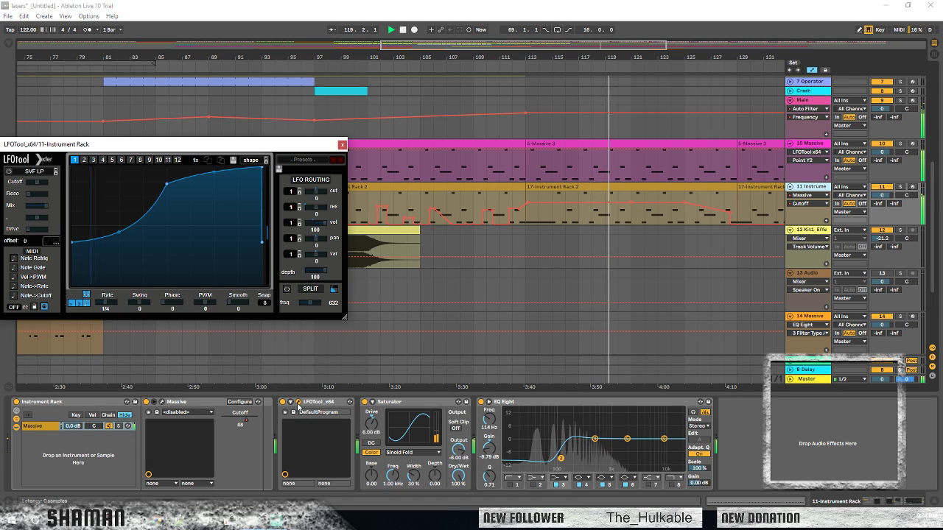
click(342, 144)
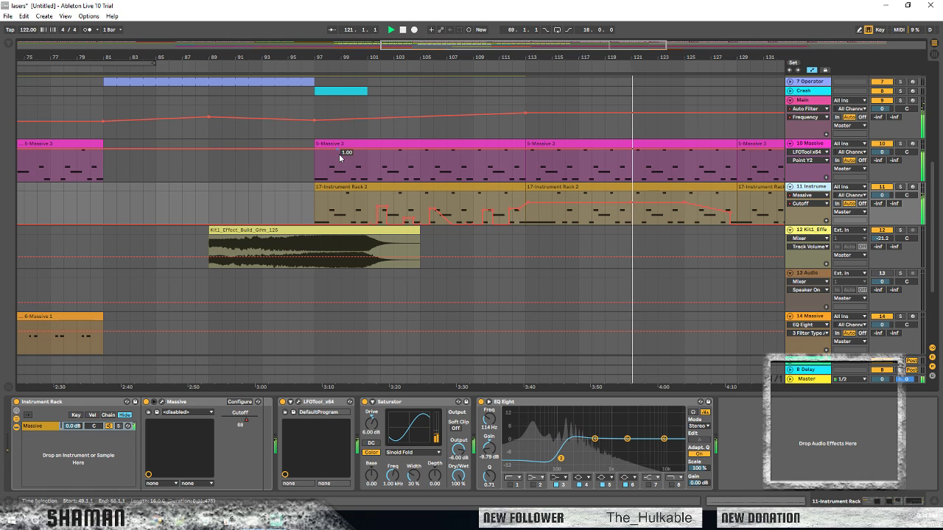
Open the notes of track 10's Massive clip starting at bar 113 and enlarge the note editor
drag(679, 56, 563, 19)
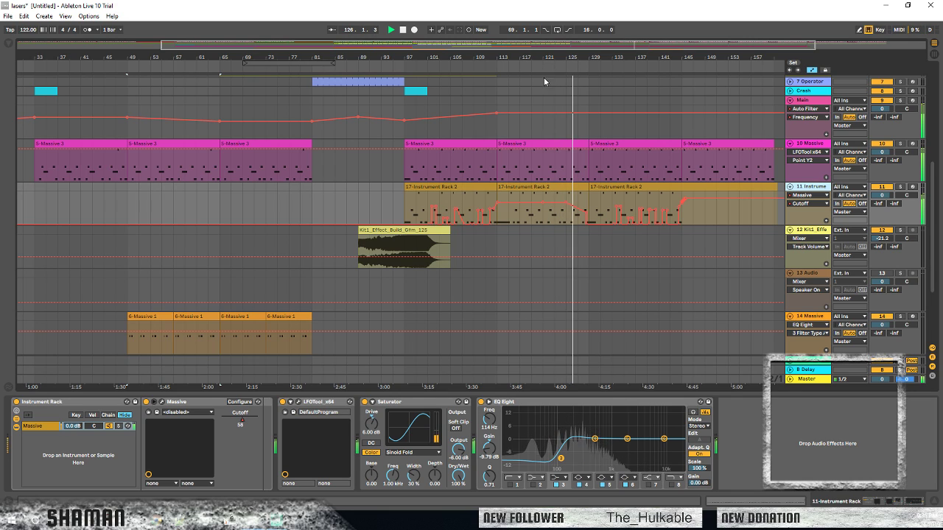
click(567, 145)
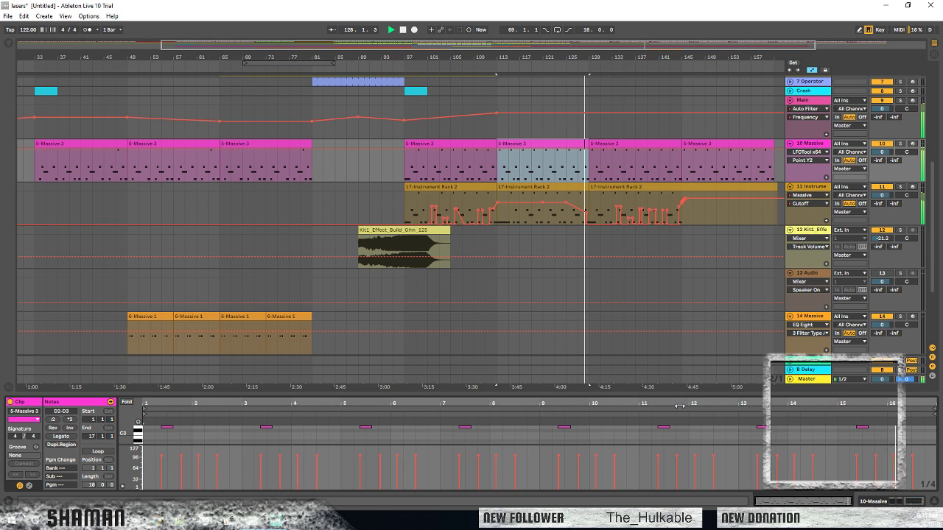
drag(676, 393, 643, 332)
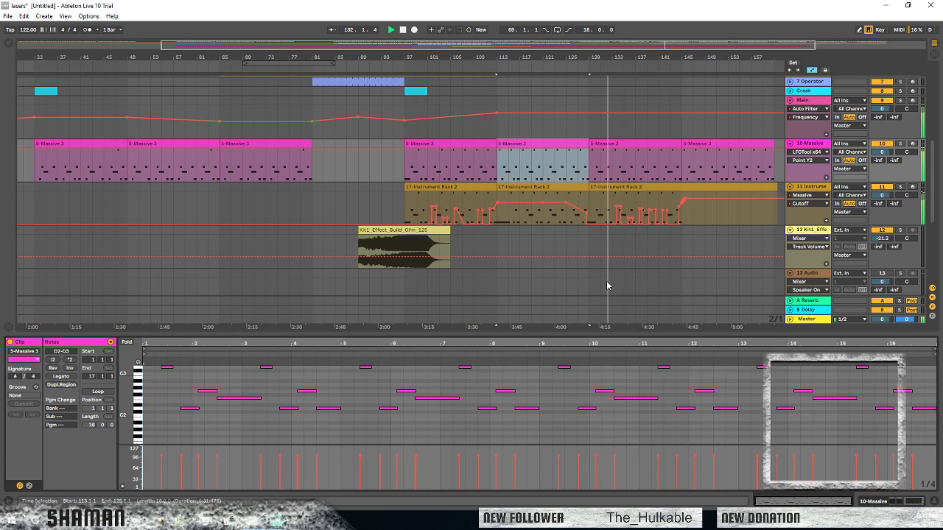
Open the notes of track 11's 17-Instrument Rack 2 clip at bar 97 and play from the clip's start
click(374, 63)
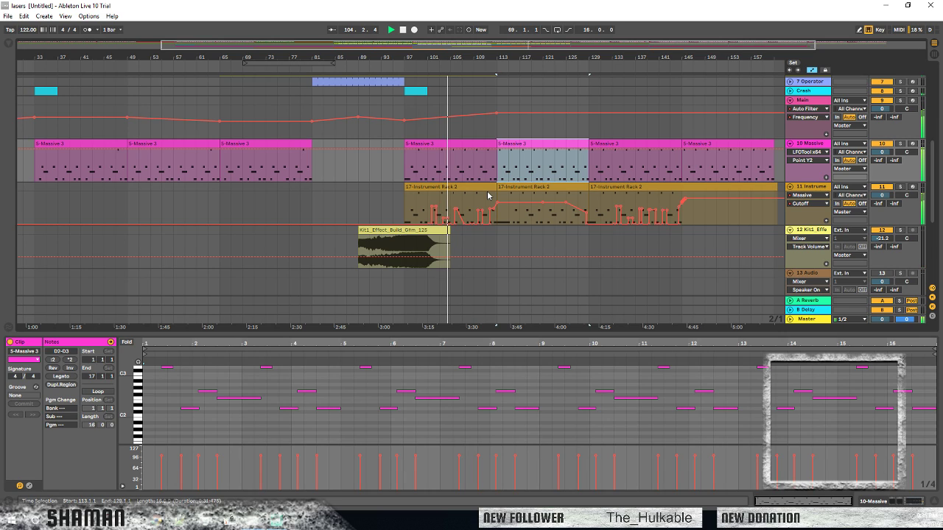
key(space)
key(space)
click(449, 190)
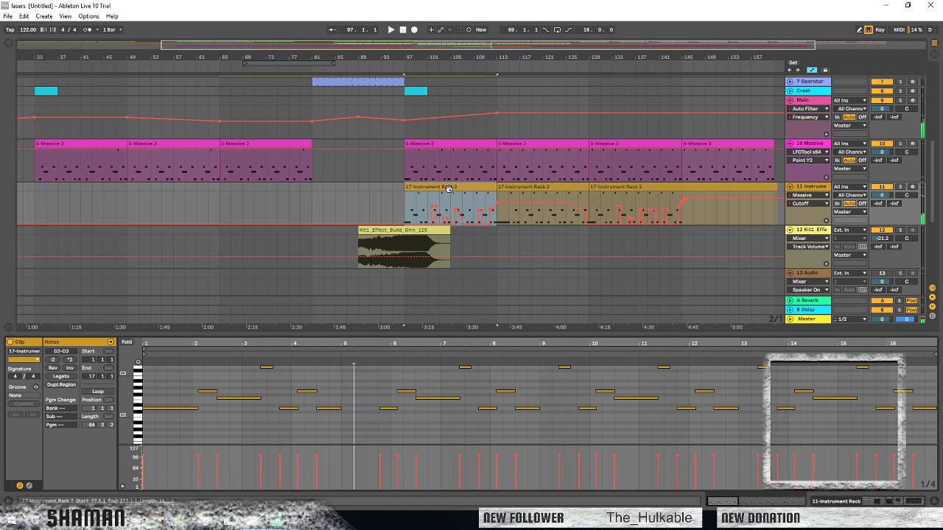
key(space)
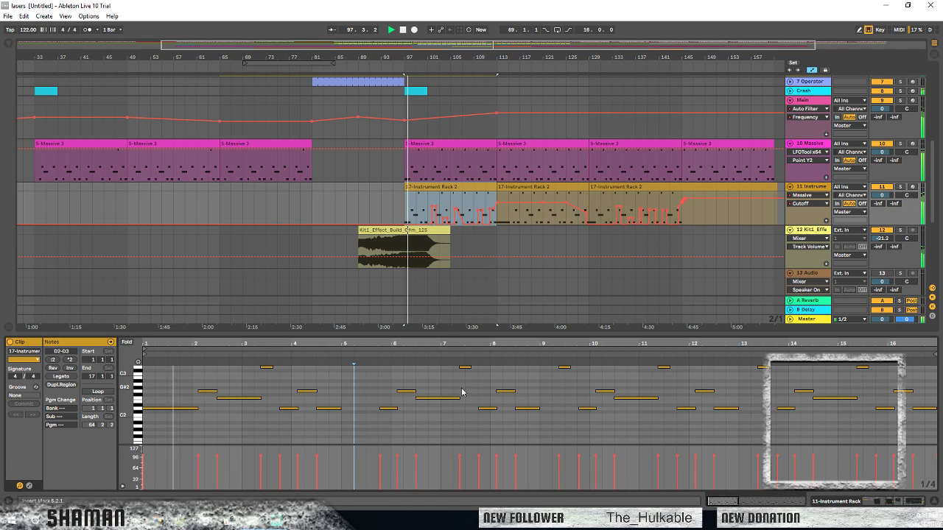
Delete the high D3 notes in bars 9 and 15 of track 11's clip starting at bar 97
click(558, 384)
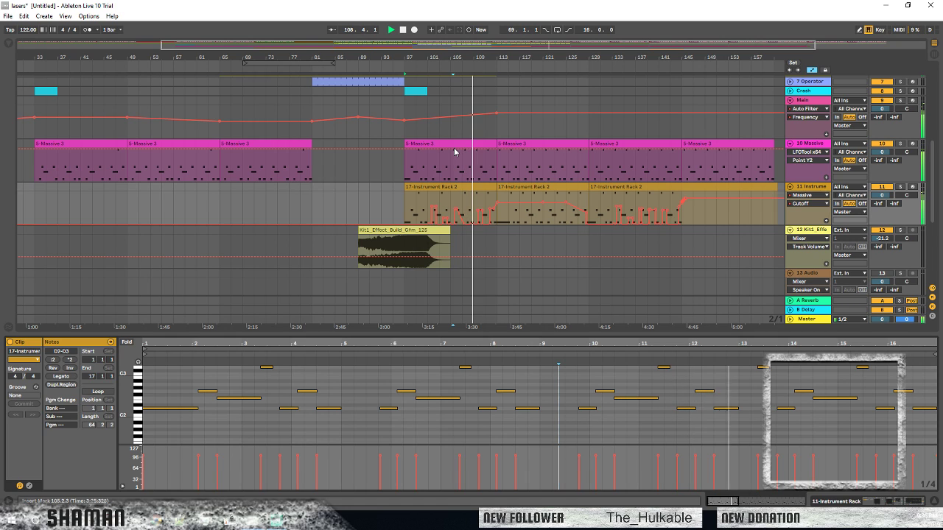
click(764, 367)
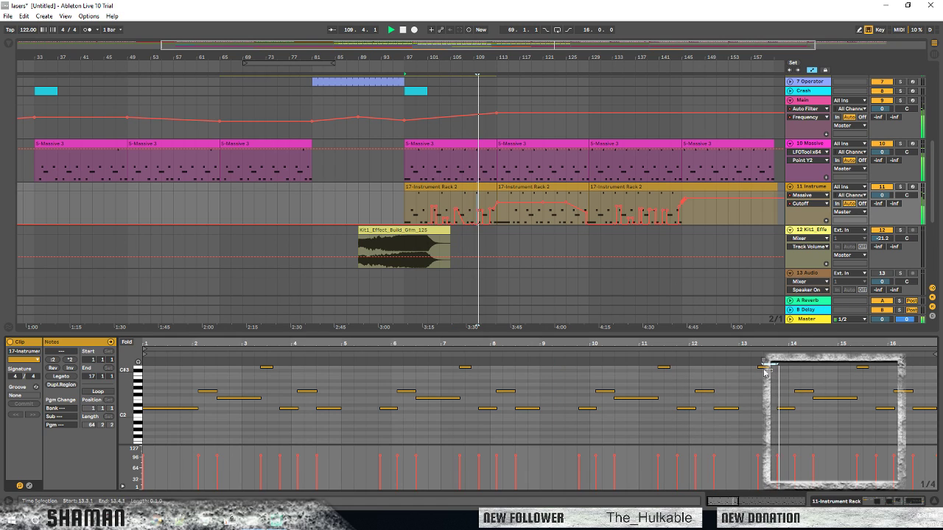
drag(764, 372, 866, 370)
key(Delete)
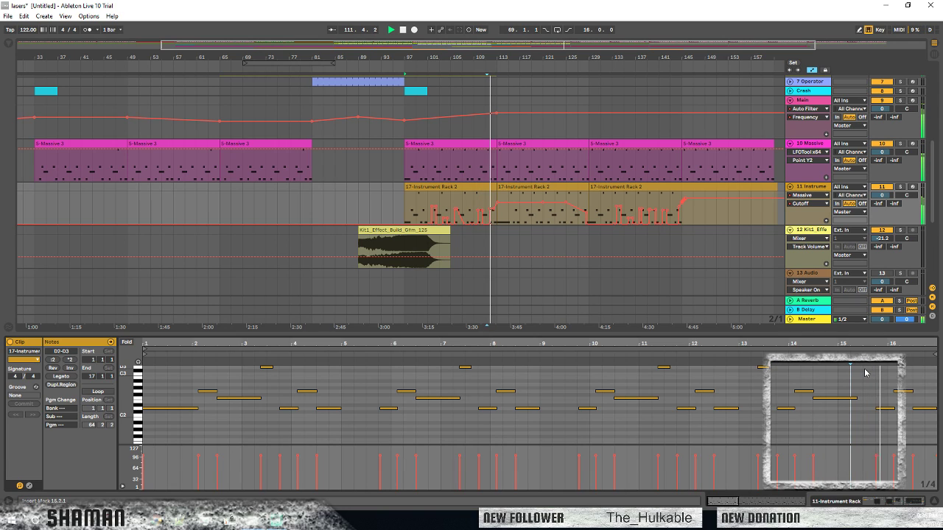
Undo the last D3 deletion in track 11's clip, delete the D3 in bar 1 of track 10's Massive clip at bar 113, and save
key(ctrl+z)
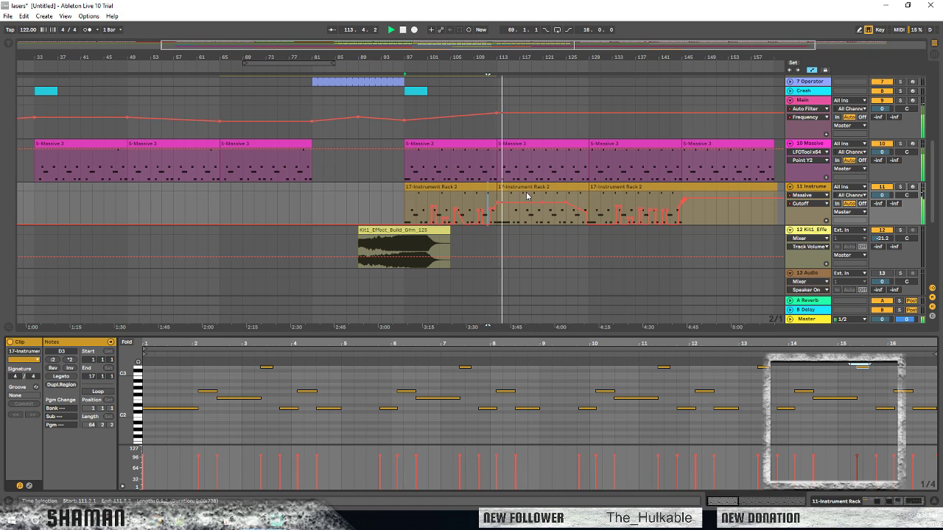
click(508, 147)
drag(181, 378, 166, 365)
key(Delete)
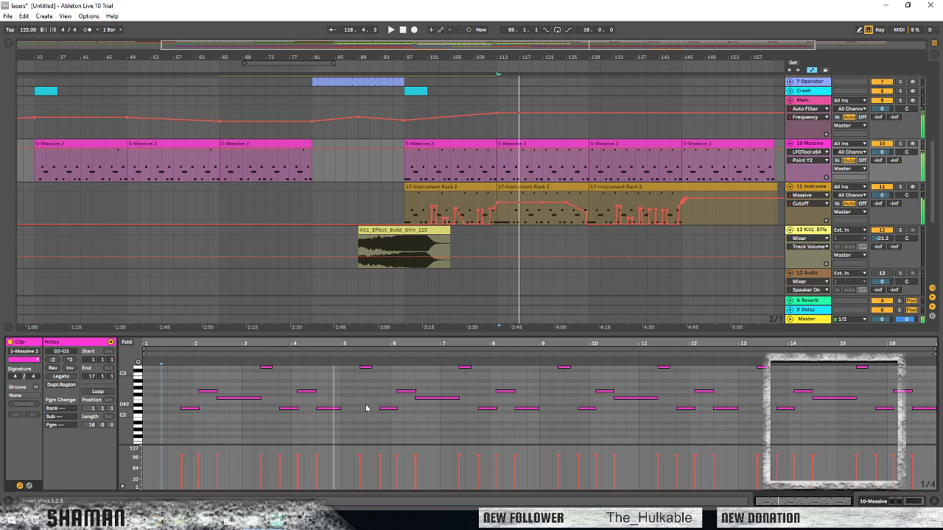
key(ctrl+s)
Delete the D3 notes in bars 5 and 9 of track 10's Massive clip at bar 97 and duplicate the clip over bars 113 to 129
click(363, 130)
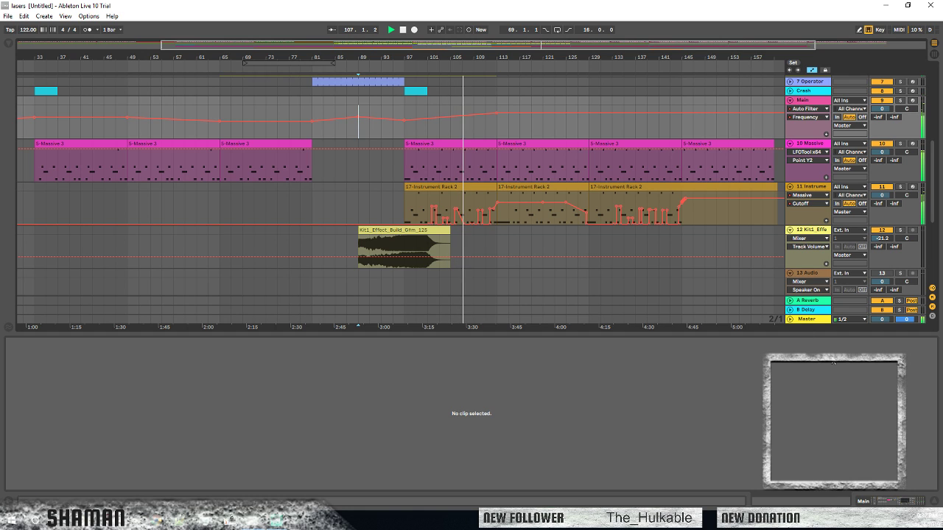
click(462, 143)
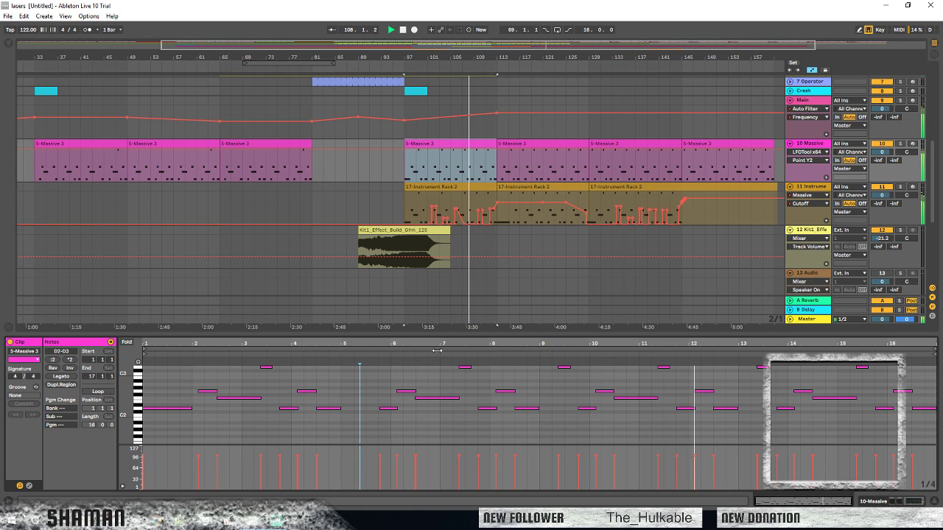
click(561, 365)
double_click(561, 366)
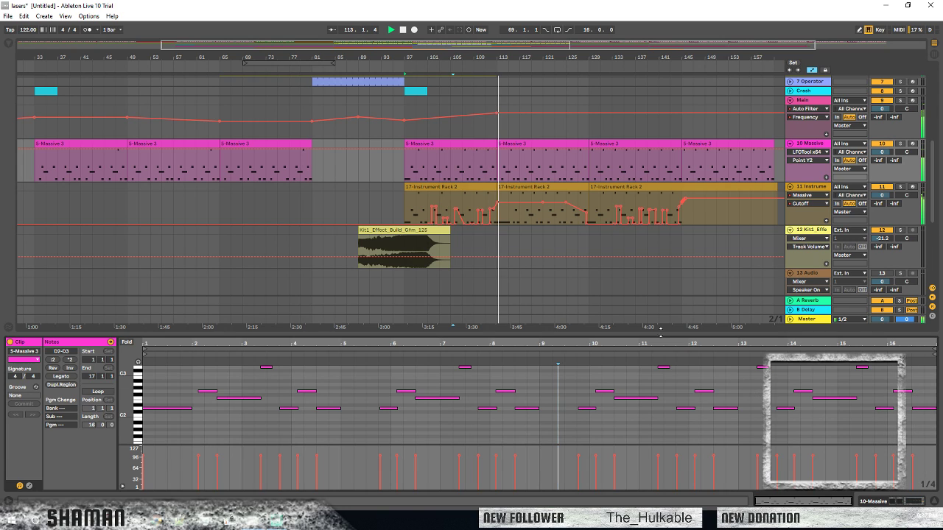
click(445, 146)
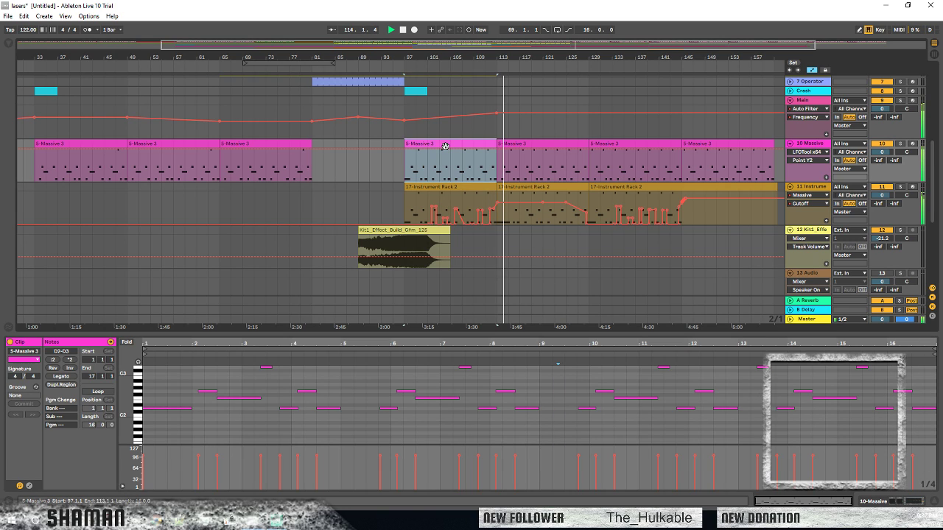
key(Right)
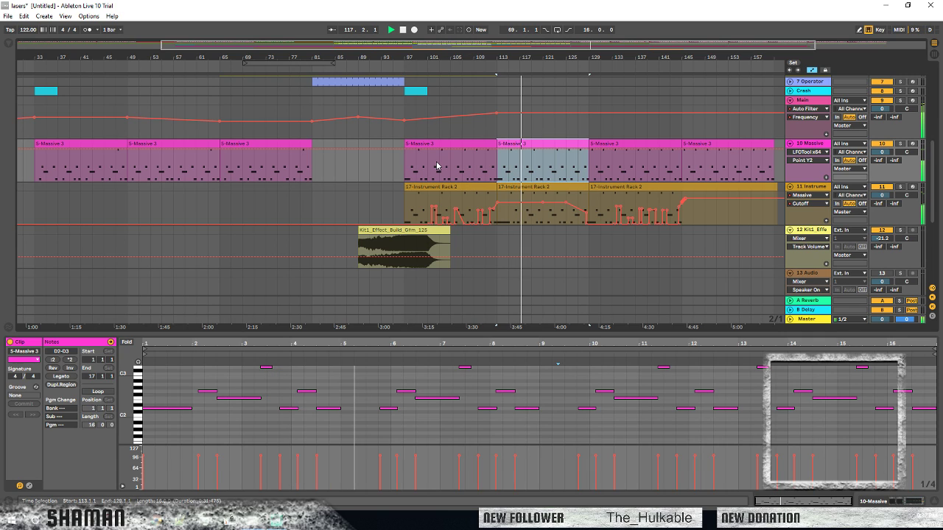
Delete the D3 notes in bars 21, 25 and 29 of track 11's 17-Instrument Rack 2 clip starting at bar 113
click(499, 189)
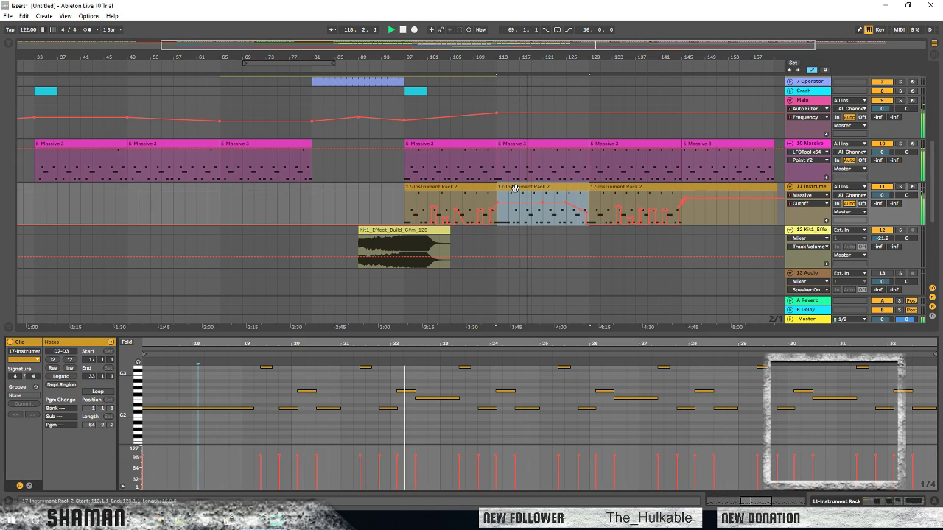
click(356, 367)
key(Delete)
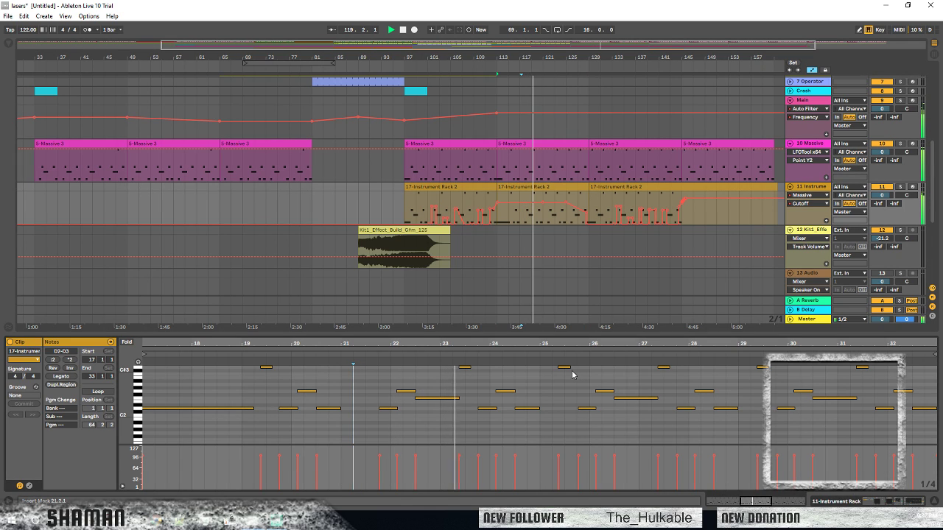
click(564, 367)
key(Delete)
click(755, 375)
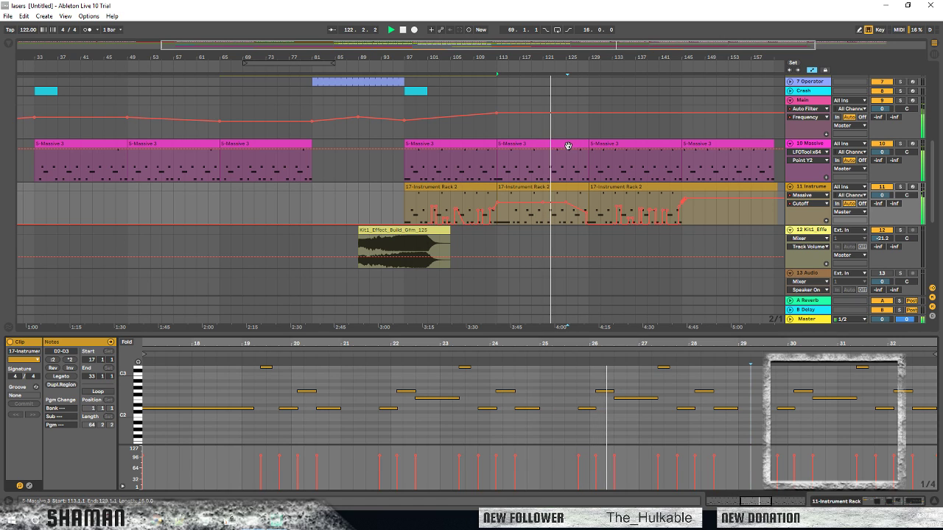
Delete the D3 notes in bars 37, 41 and 45 of track 11's clip starting at bar 129
click(633, 186)
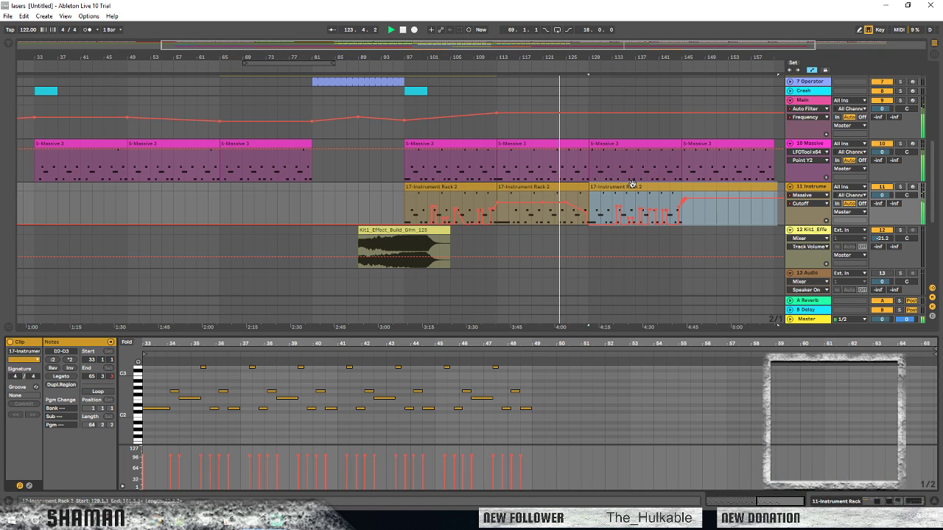
click(249, 377)
click(346, 374)
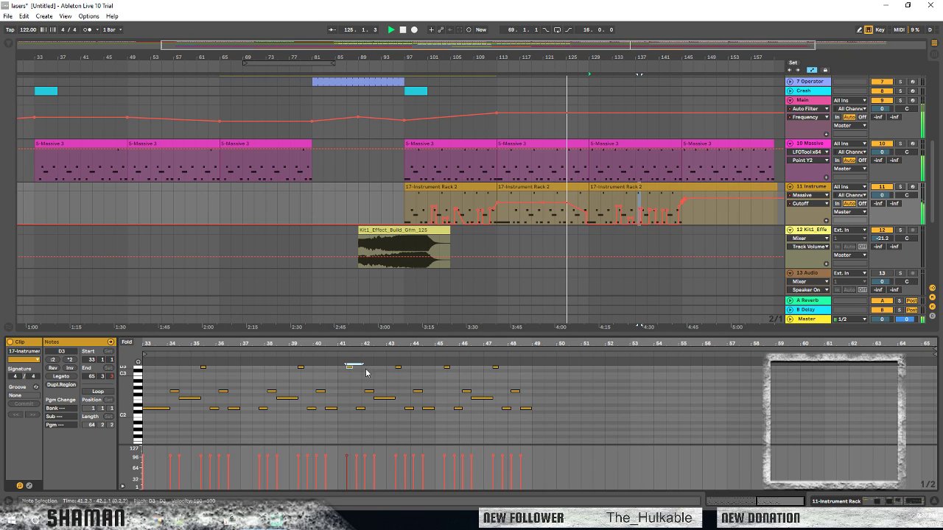
click(445, 374)
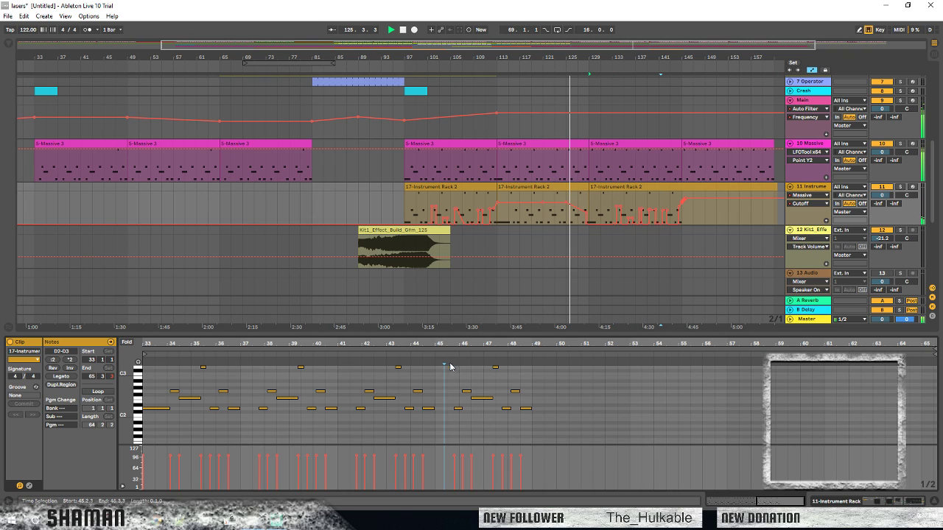
Clear the high D3 note in bar 1 of track 10's Massive clip starting at bar 129 and save the set
click(621, 144)
click(154, 372)
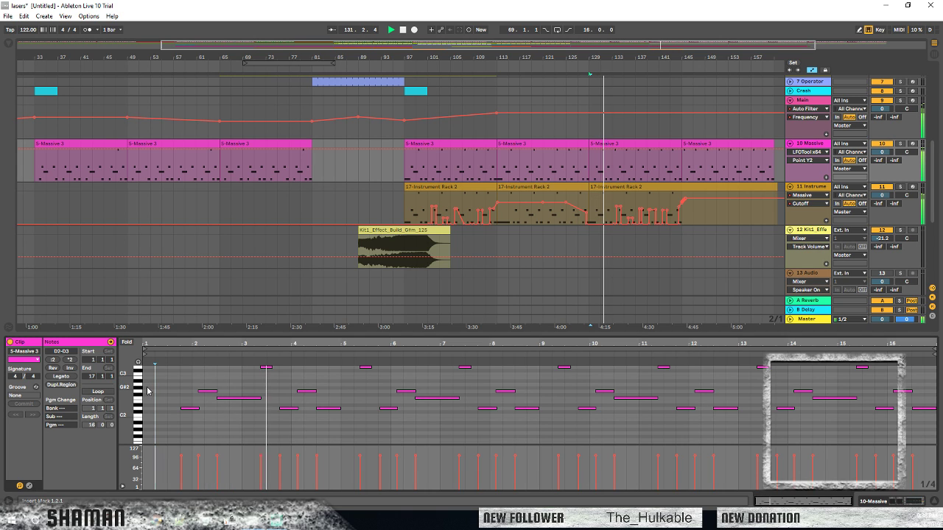
key(ctrl+s)
Review the lower tracks, play the arrangement from bar 1 and fit its full length on the timeline
scroll(542, 235, up, 10)
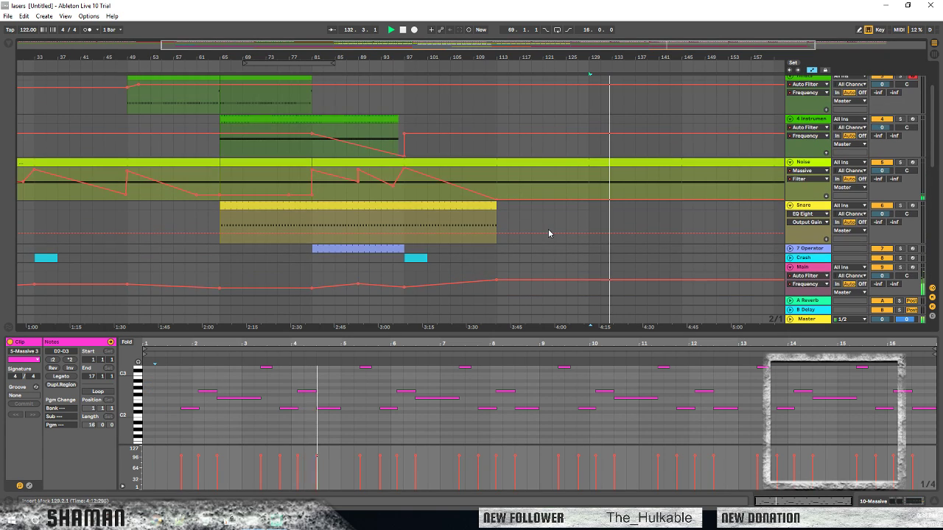
scroll(548, 233, down, 15)
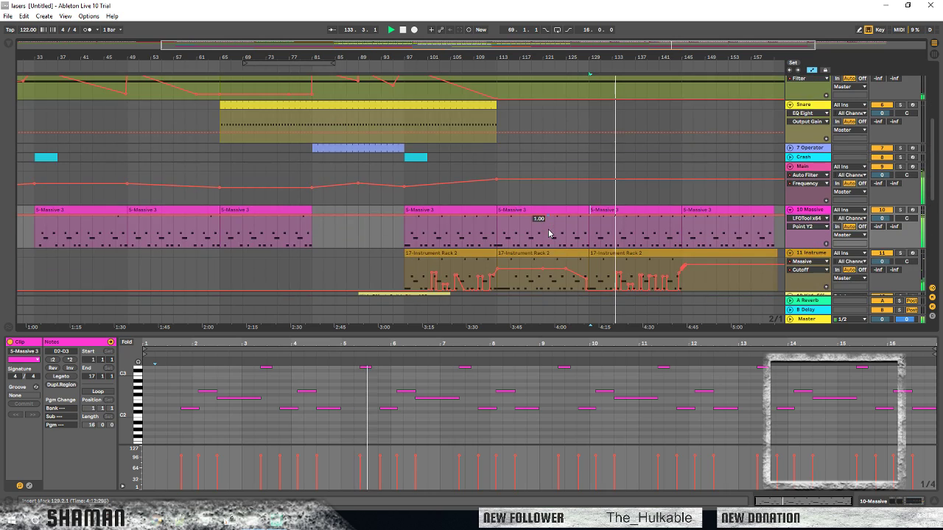
scroll(548, 233, down, 2)
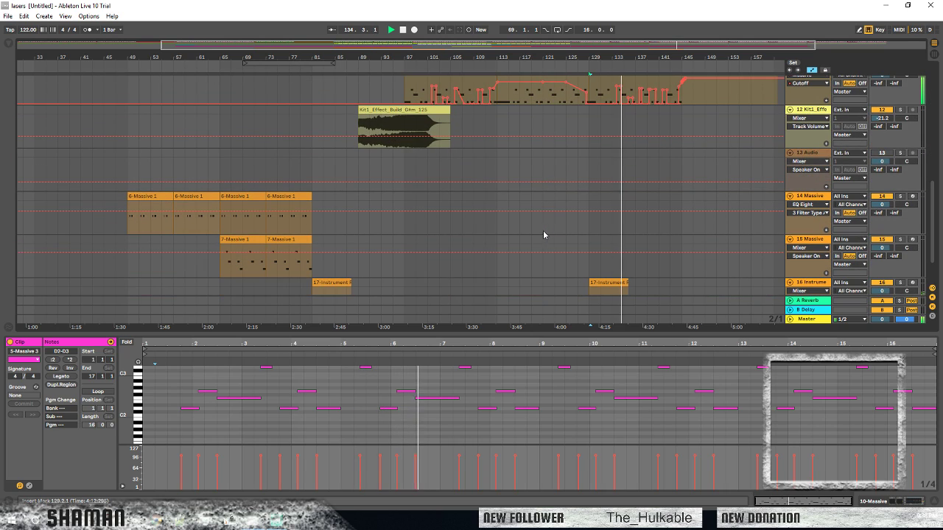
double_click(403, 30)
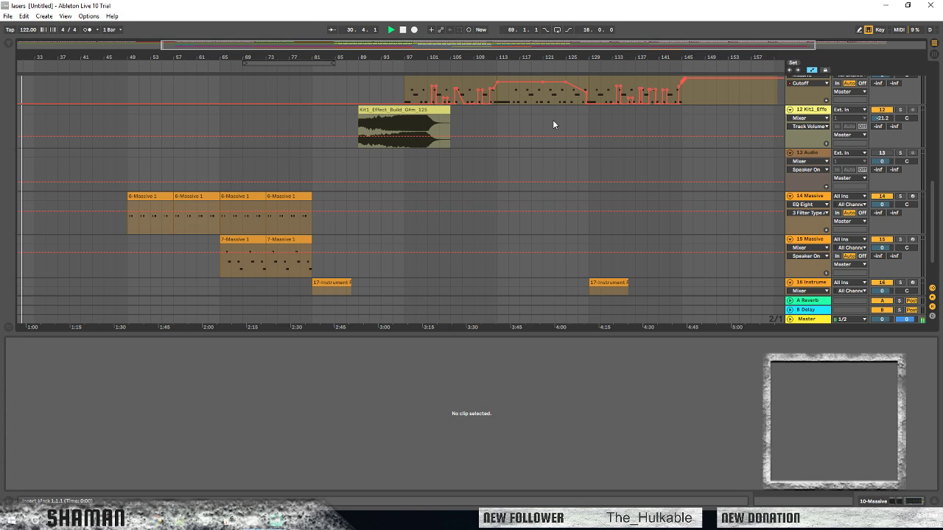
drag(241, 54, 241, 35)
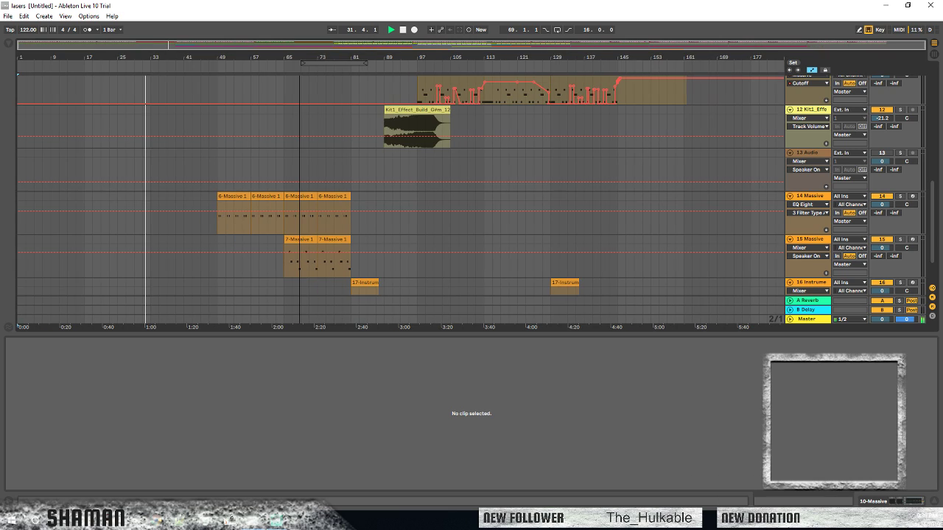
mouse_move(375, 138)
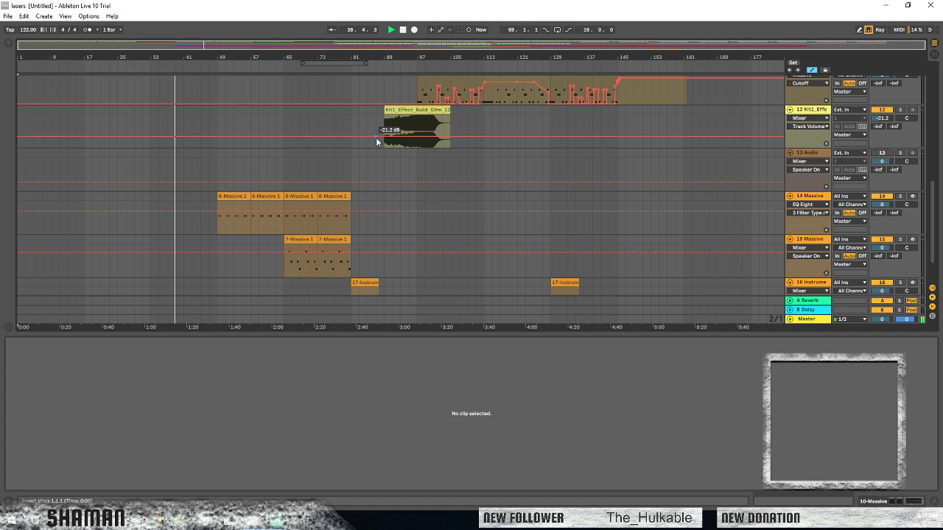
scroll(295, 137, up, 5)
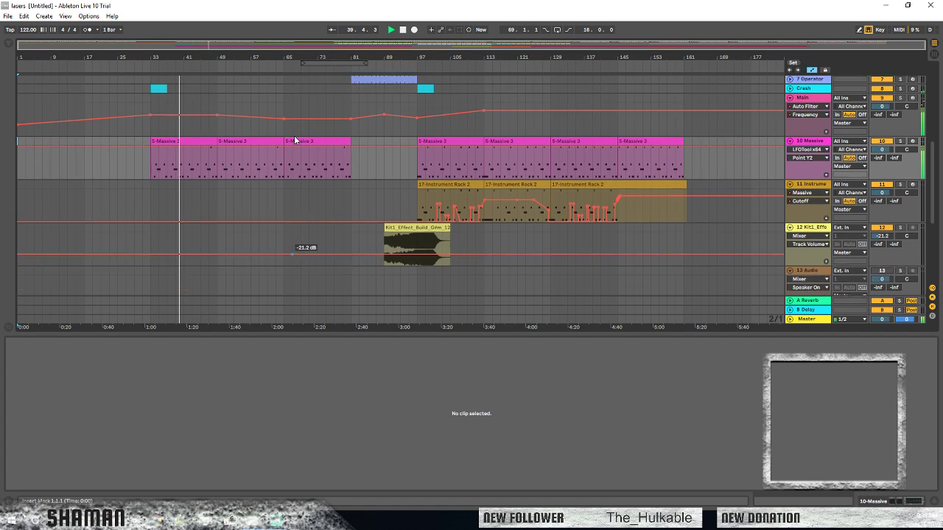
Examine the notes of track 10's Massive clip at bar 33 in an enlarged note editor, and shrink the editor to a low strip
click(189, 152)
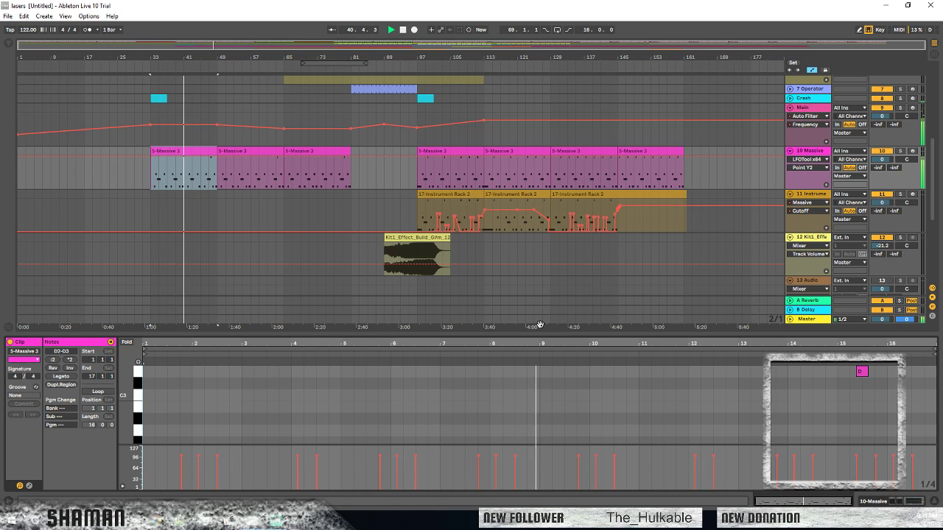
drag(540, 324, 505, 190)
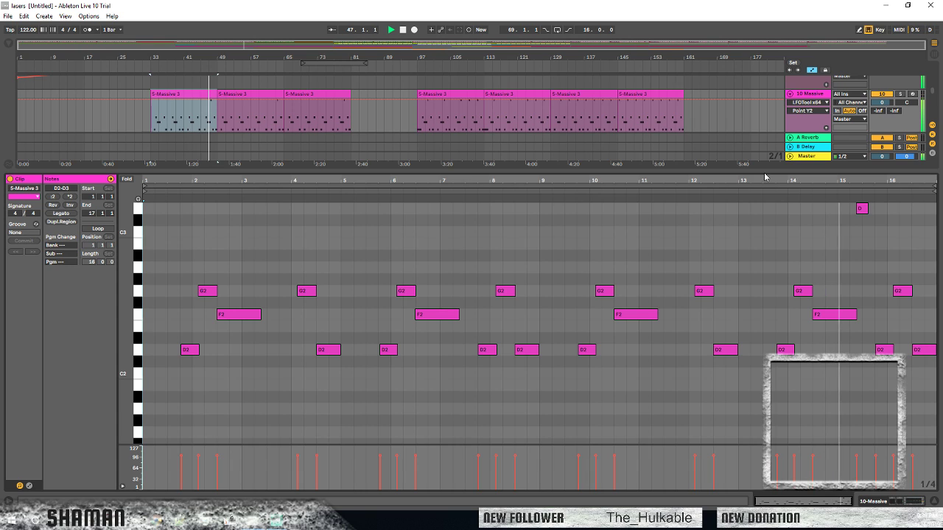
drag(764, 177, 767, 310)
drag(767, 372, 766, 380)
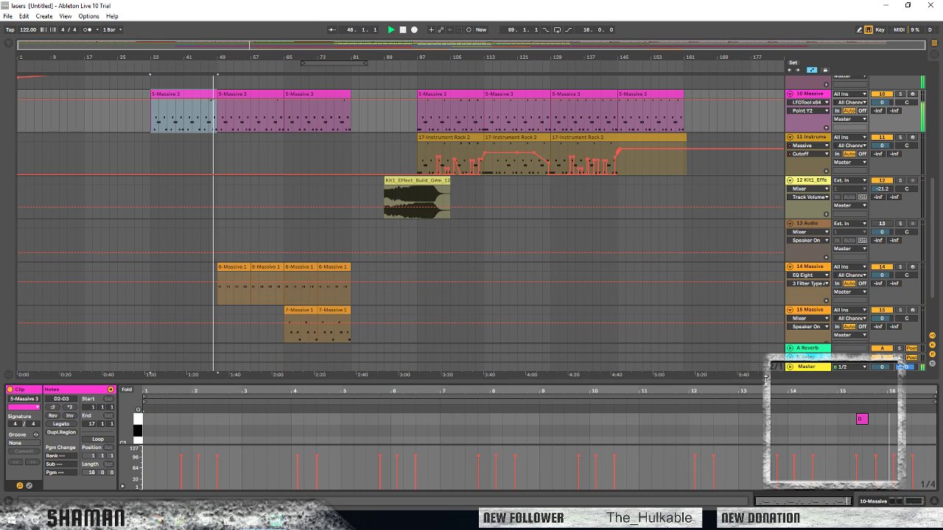
Fold the unfolded tracks from 10 Massive up to the kick: 10 Massive, Main, Snare, Noise, 4 Instrument, Hihats and CS_KICK
scroll(704, 322, up, 4)
scroll(705, 322, up, 1)
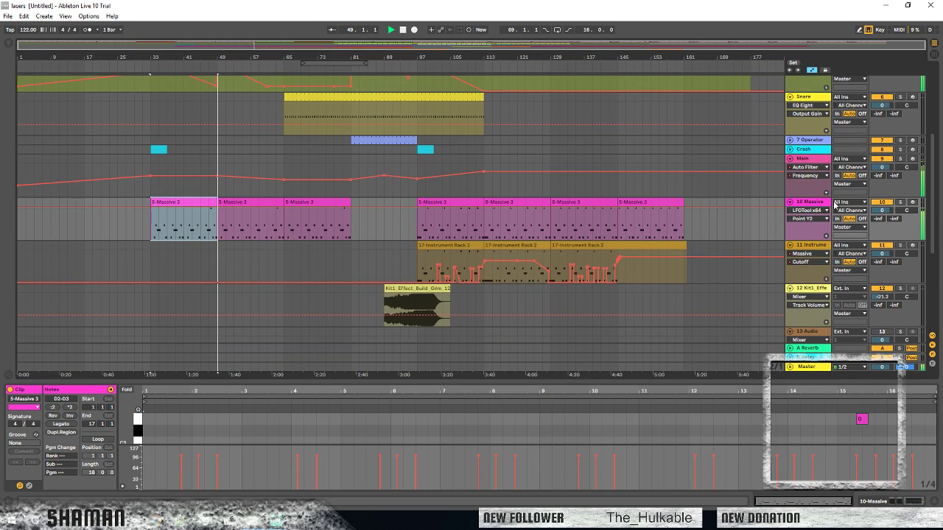
click(789, 202)
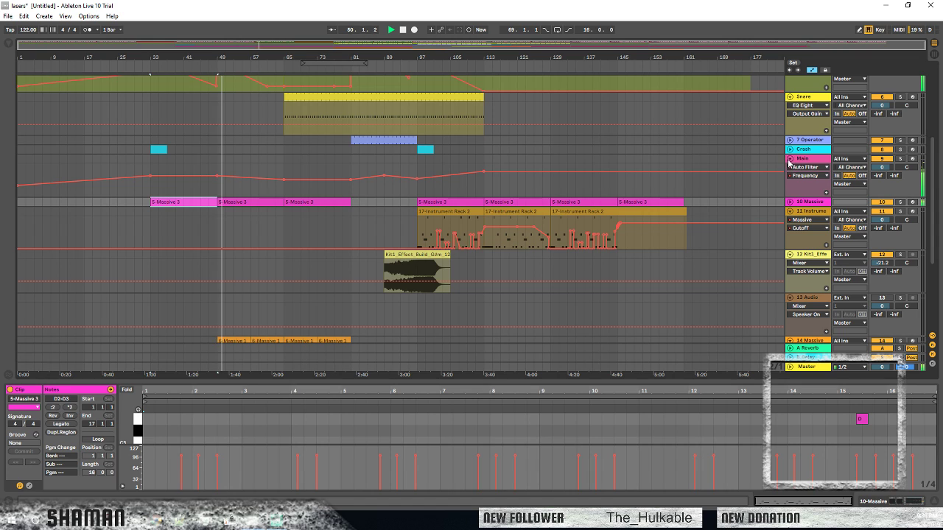
click(790, 159)
click(790, 98)
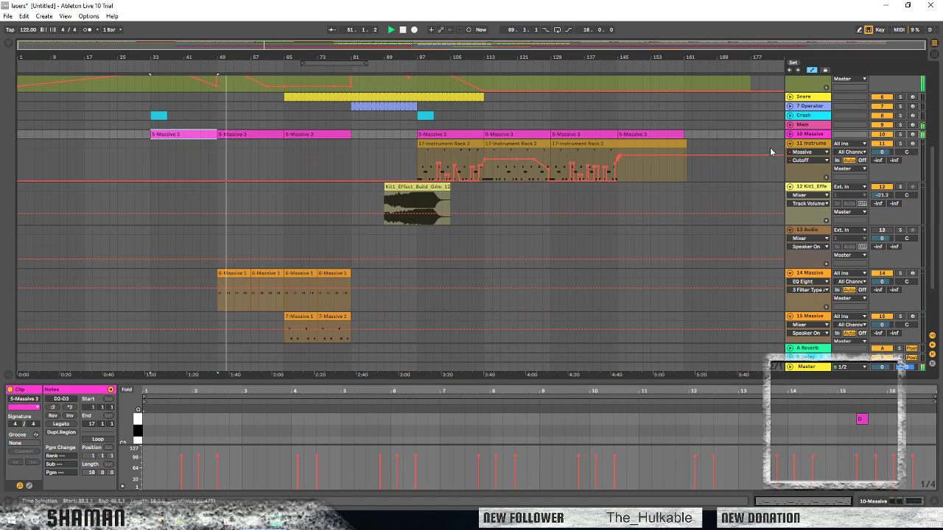
scroll(770, 151, up, 3)
click(790, 124)
scroll(789, 140, up, 3)
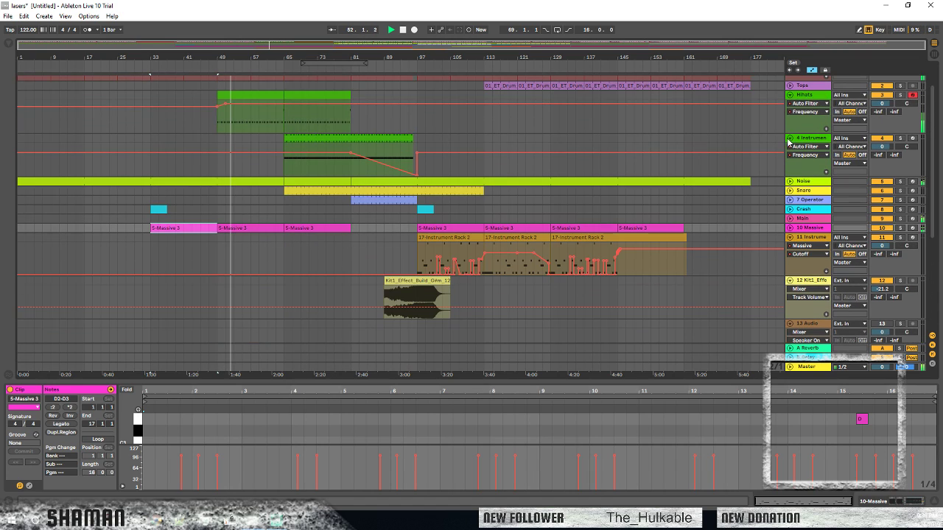
click(791, 139)
click(790, 95)
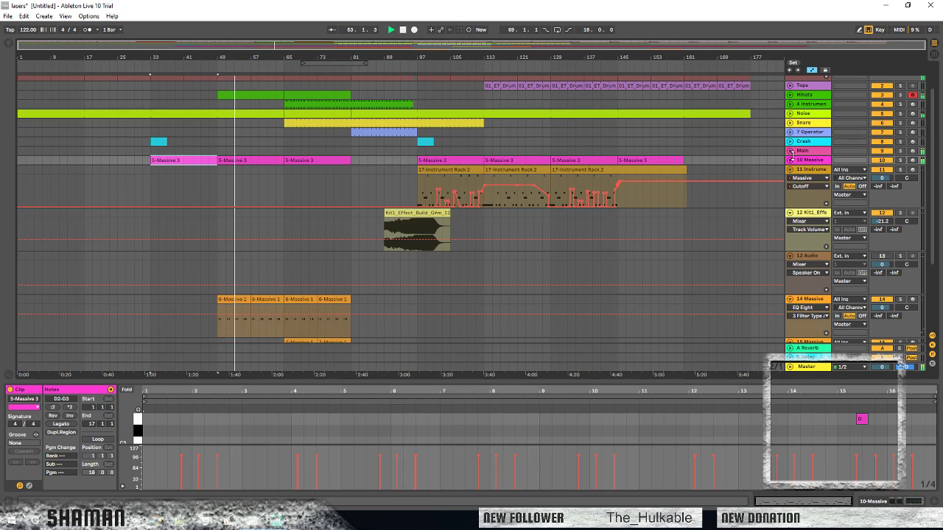
scroll(794, 157, up, 3)
click(790, 79)
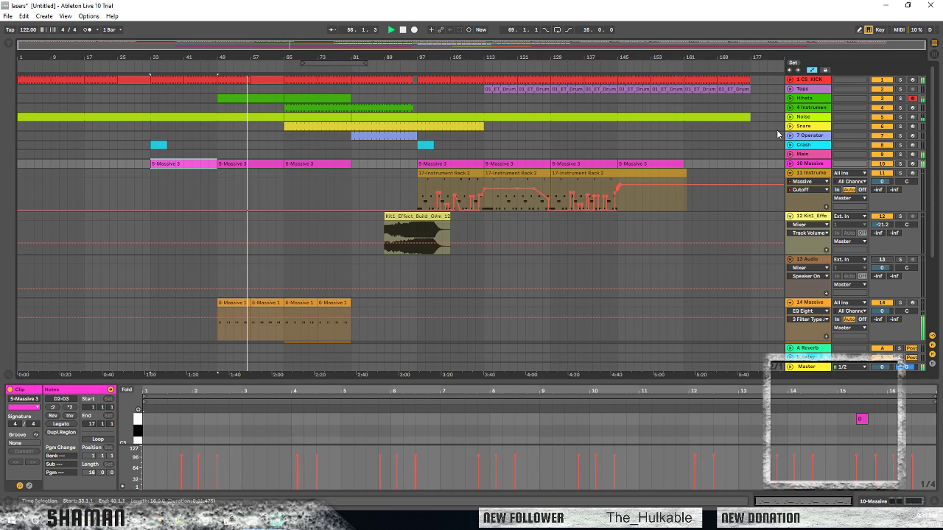
Fold tracks 11 to 16 so that the arrangement shows only single-line tracks
click(790, 173)
click(790, 183)
click(791, 192)
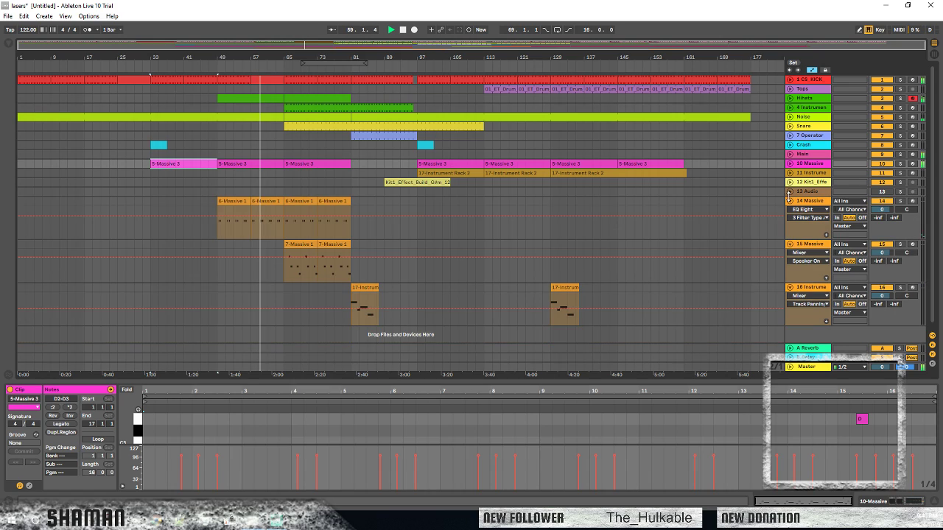
click(790, 201)
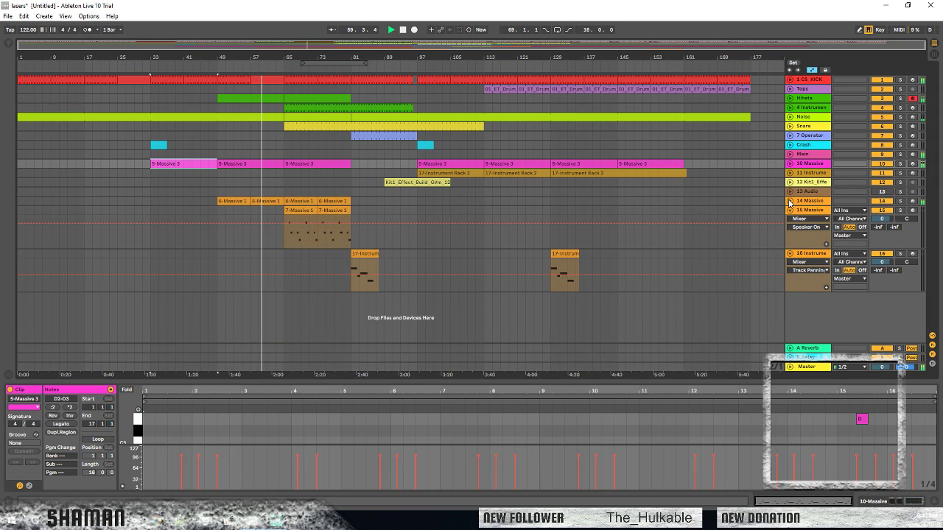
click(790, 210)
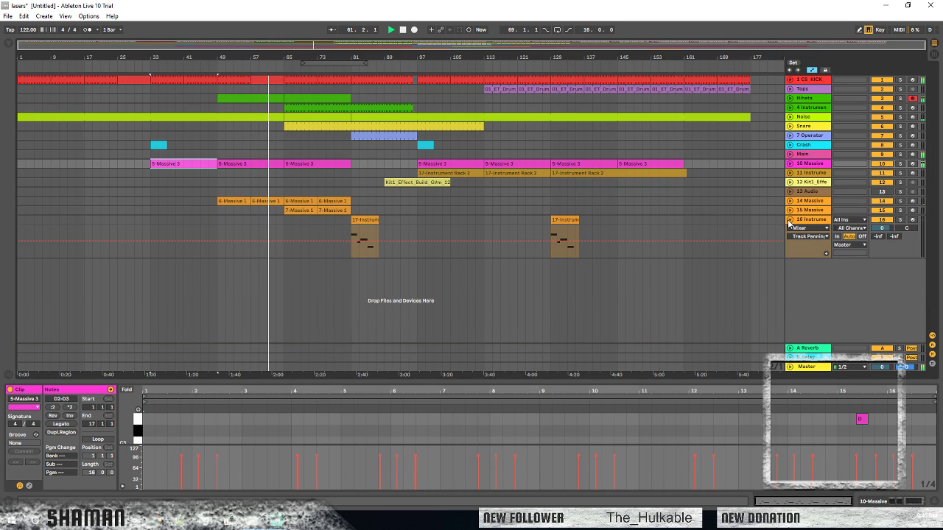
click(789, 220)
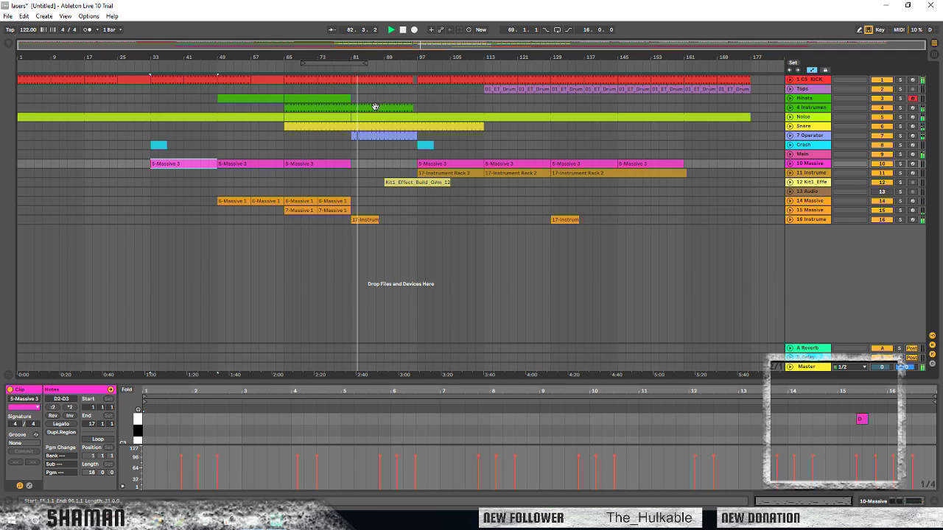
Save the current Live Set
click(14, 16)
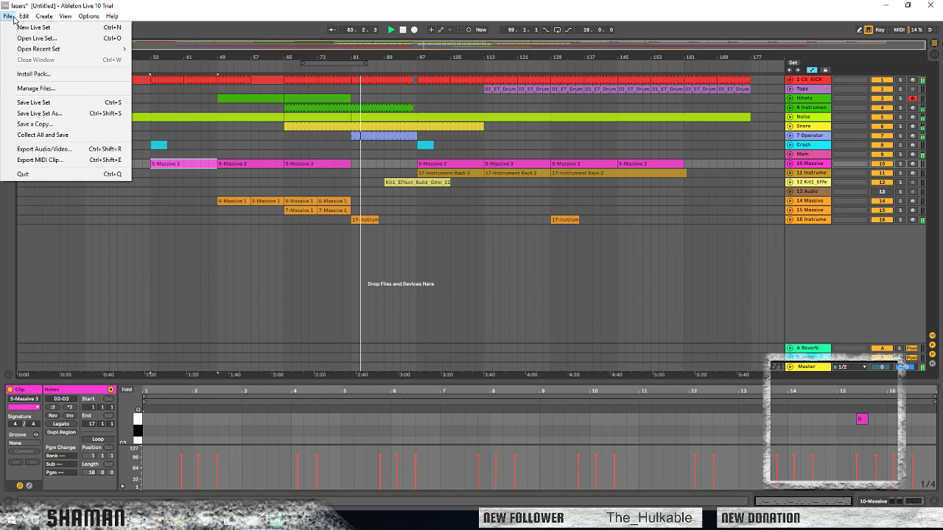
click(33, 102)
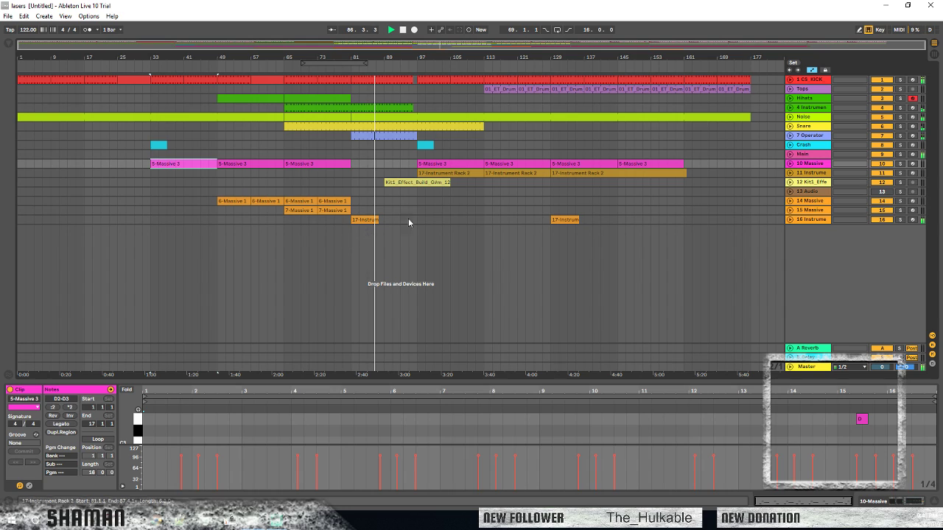
Unfold track 16 Instrument Rack and select its clip at bar 81, with the track's device chain shown
click(790, 221)
click(809, 219)
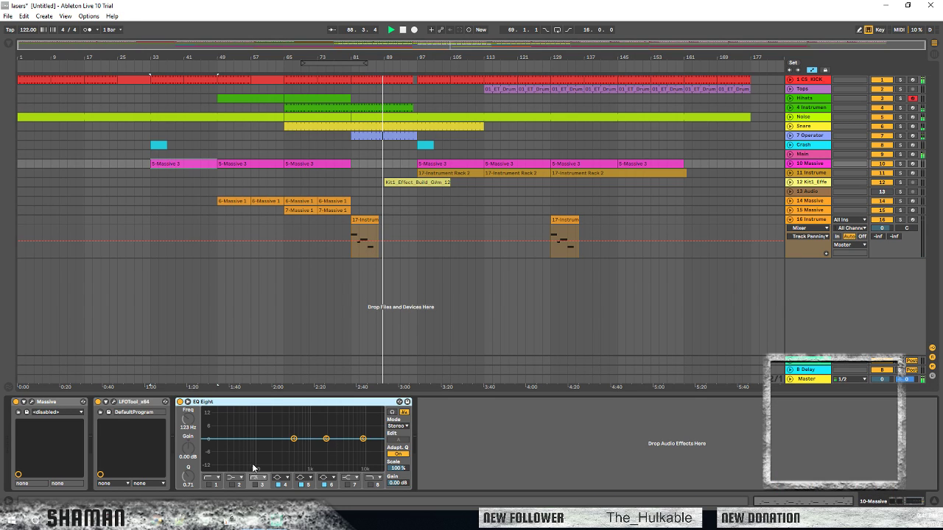
click(353, 223)
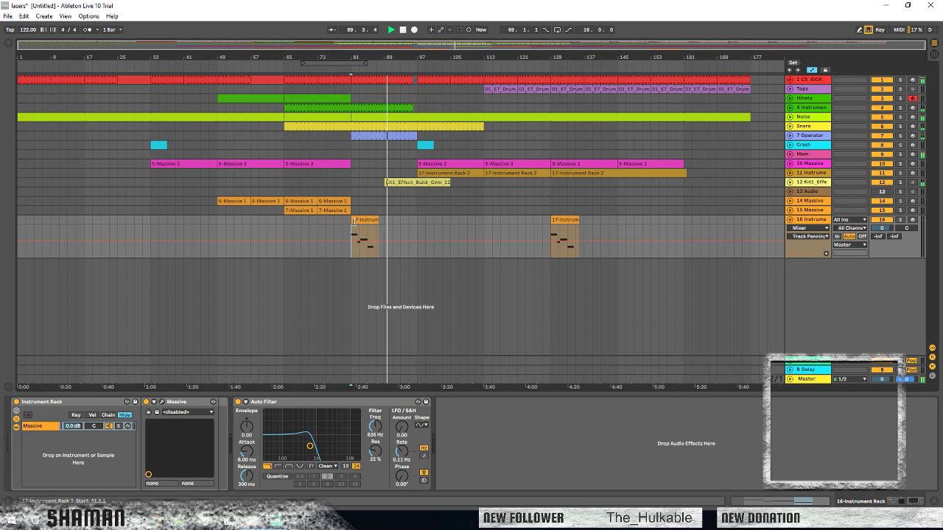
click(357, 221)
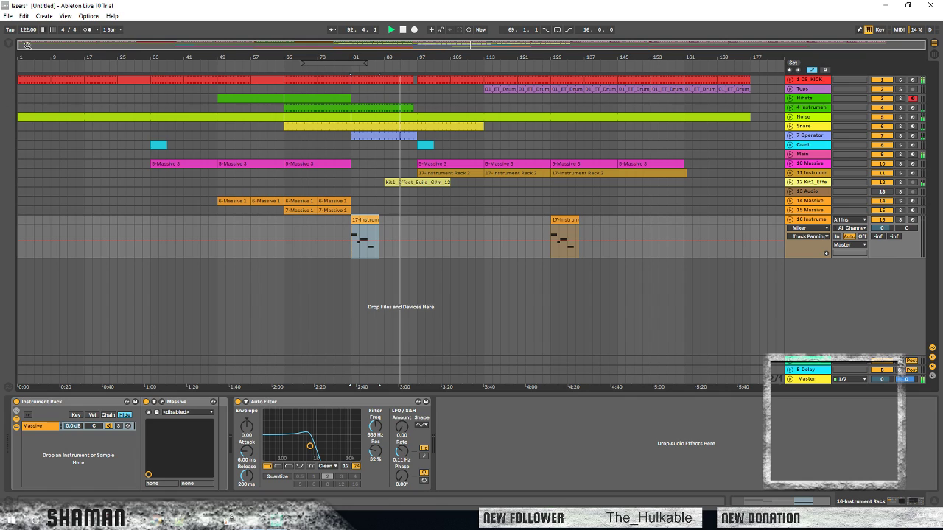
Add EQ Eight from the Audio collection after track 16's Auto Filter and cut the lows by 8.55 dB at 109 Hz
click(6, 48)
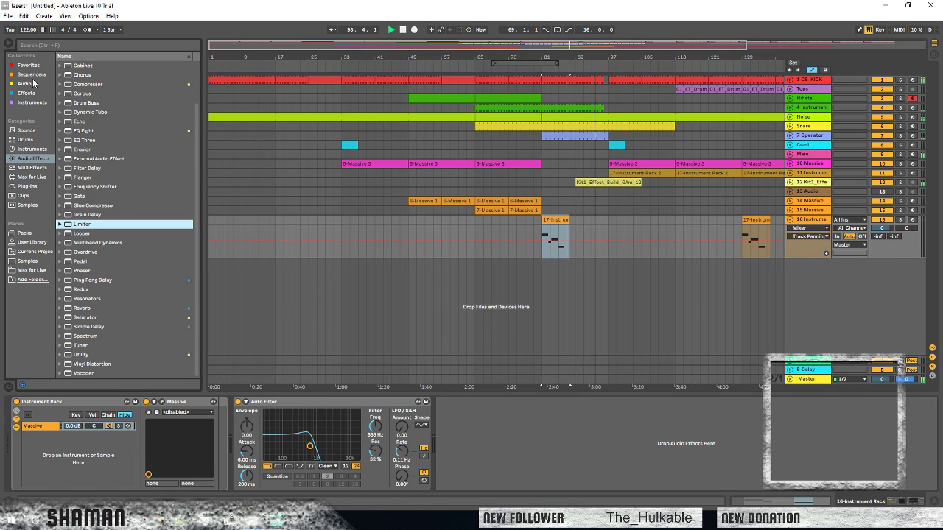
click(33, 83)
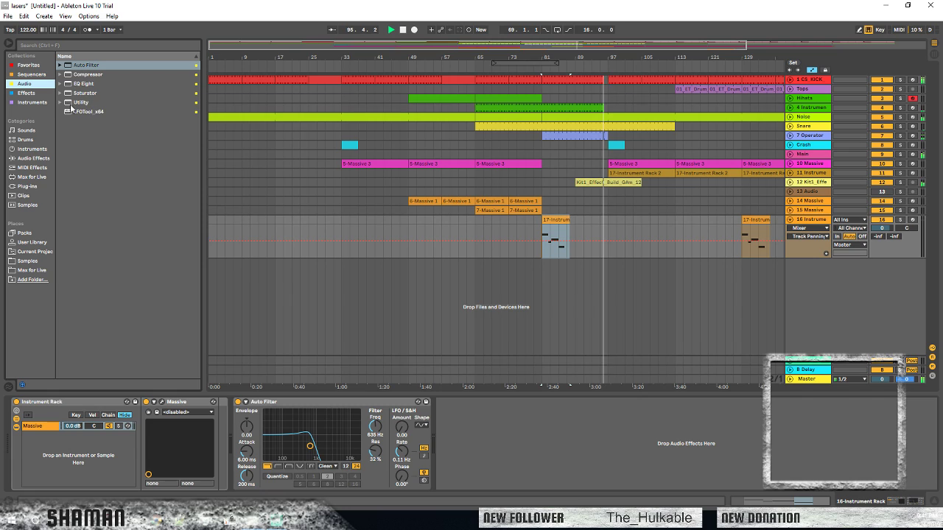
click(34, 75)
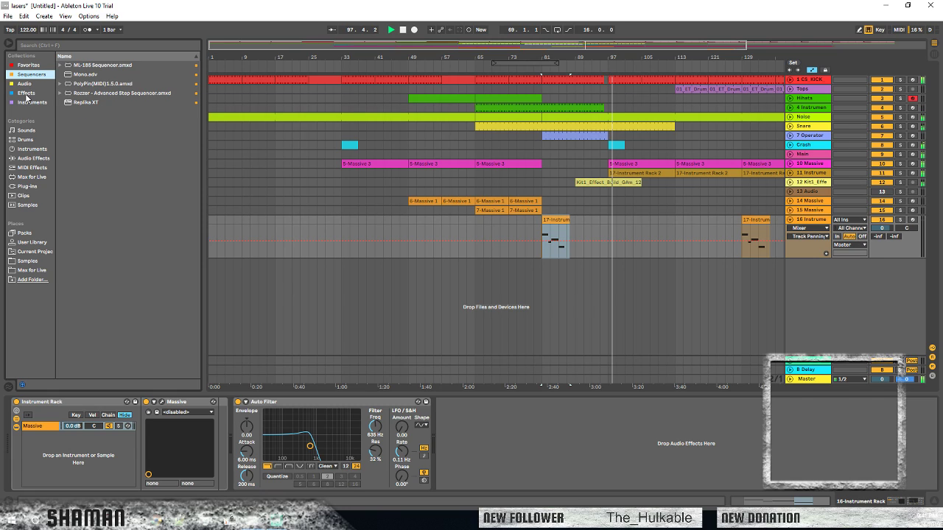
click(26, 94)
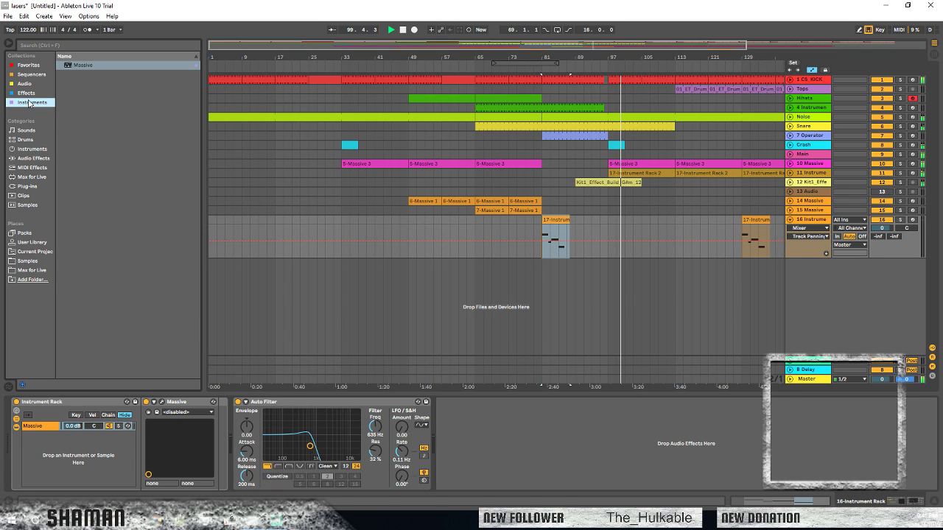
click(29, 84)
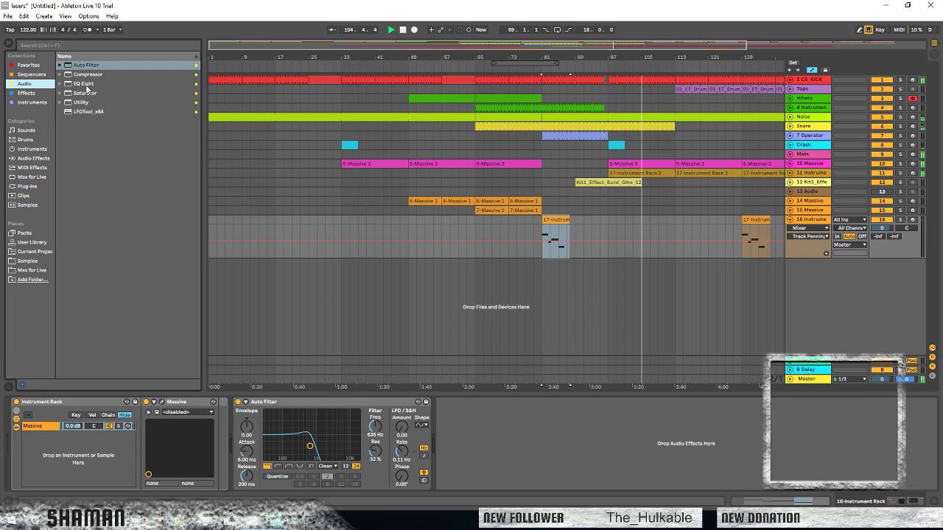
drag(77, 85, 519, 456)
click(518, 478)
click(513, 434)
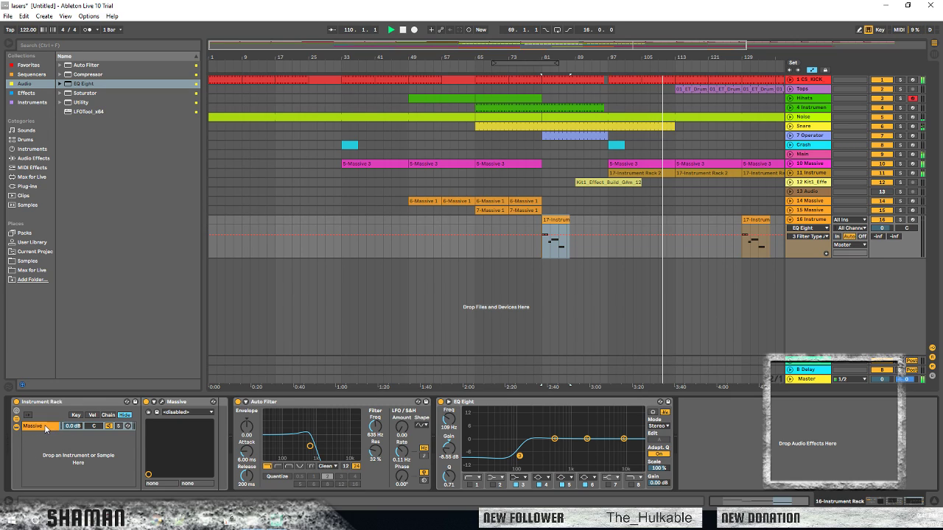
Examine the Massive synth page of track 16, and play the arrangement from bar 81 and from shortly before bar 97
click(162, 403)
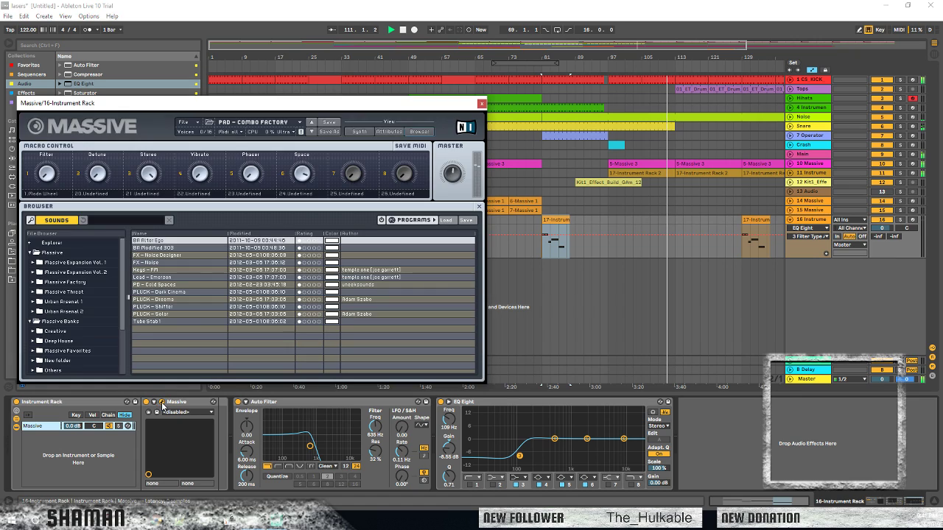
click(359, 132)
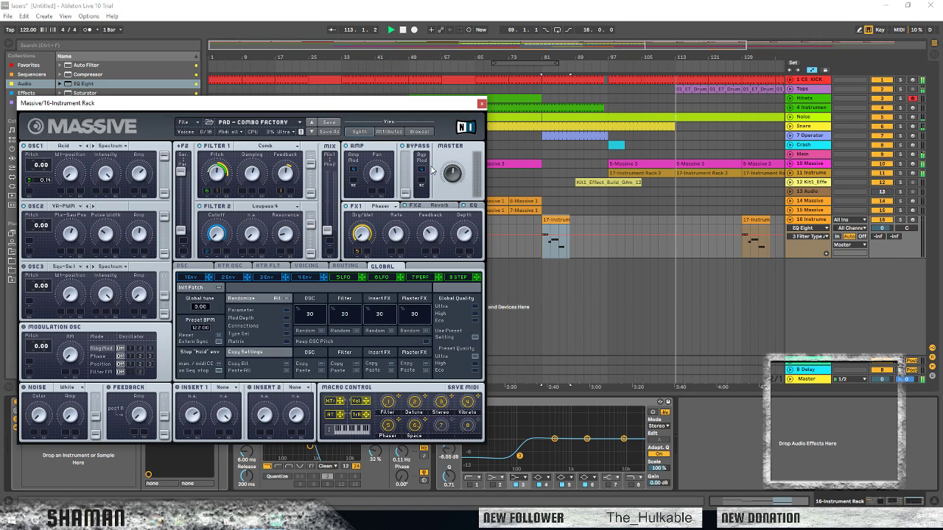
click(481, 104)
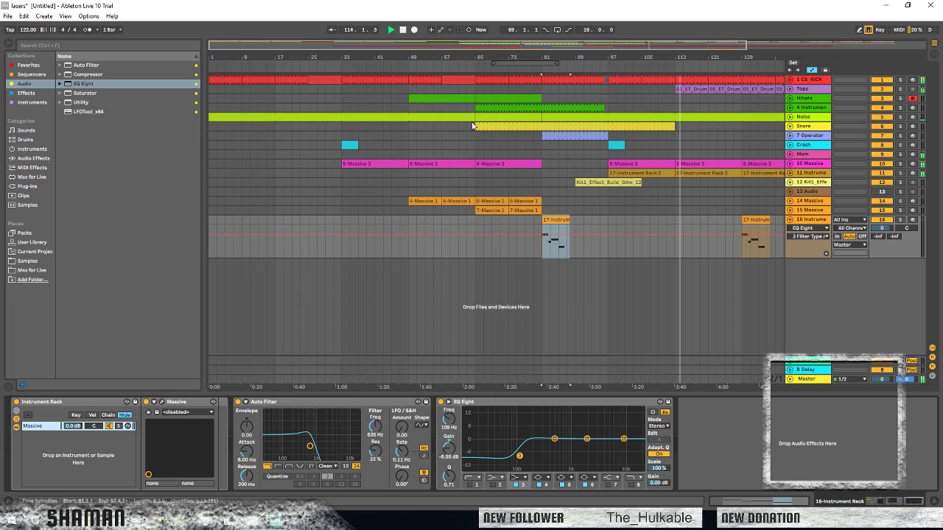
click(558, 79)
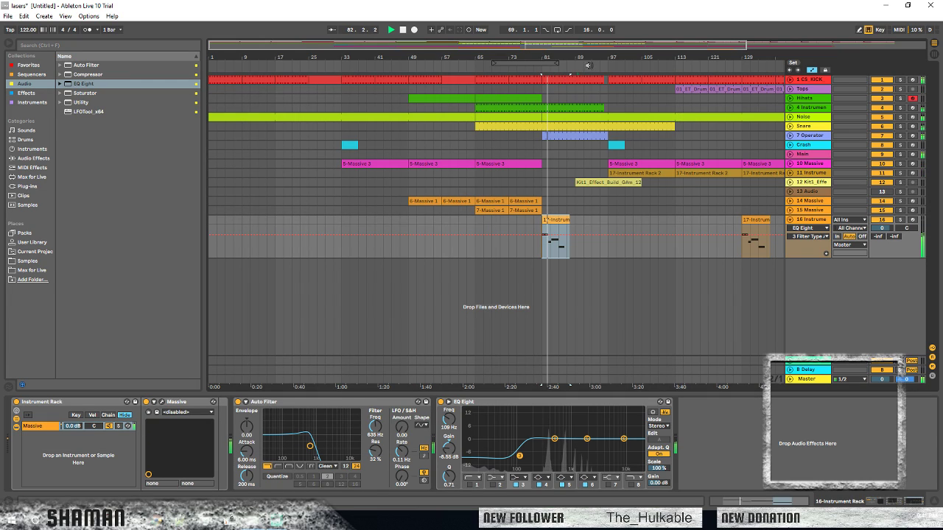
click(599, 63)
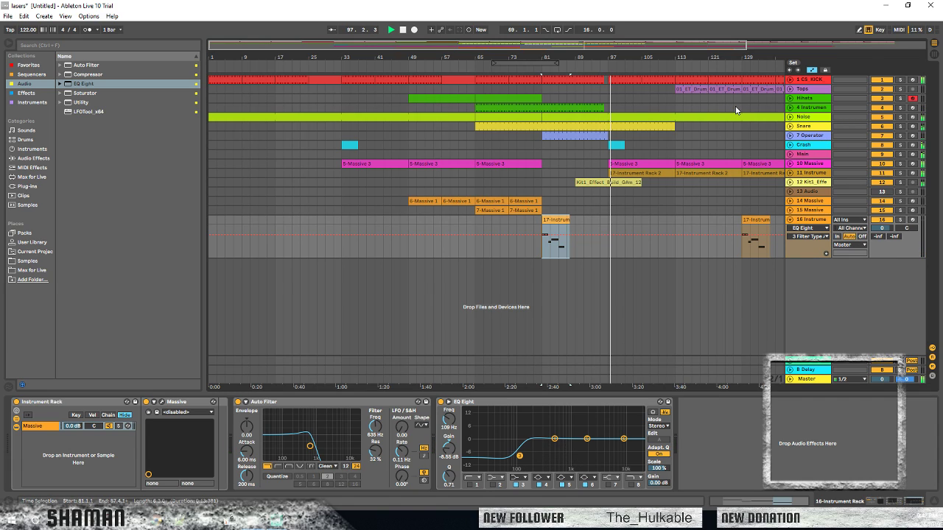
Rename track 10 Massive as Bass
click(809, 163)
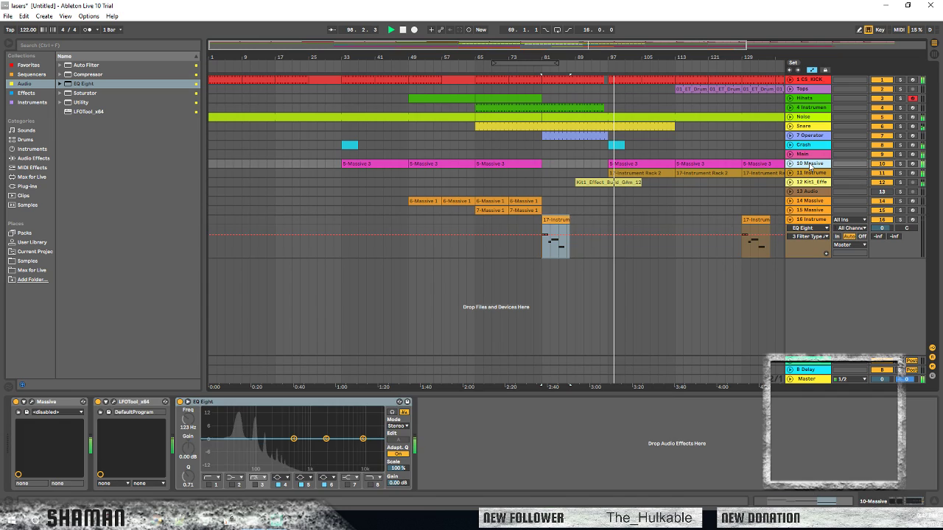
key(ctrl+r)
text(Bass)
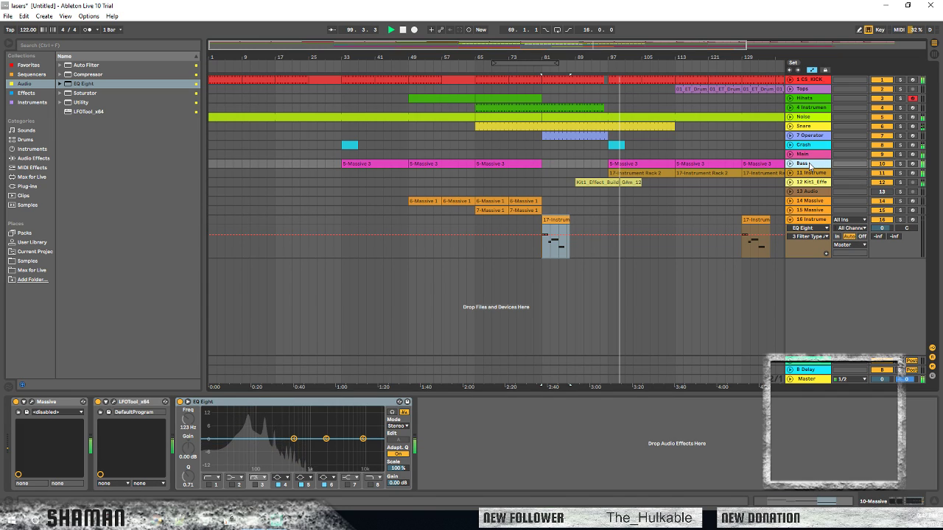
key(Return)
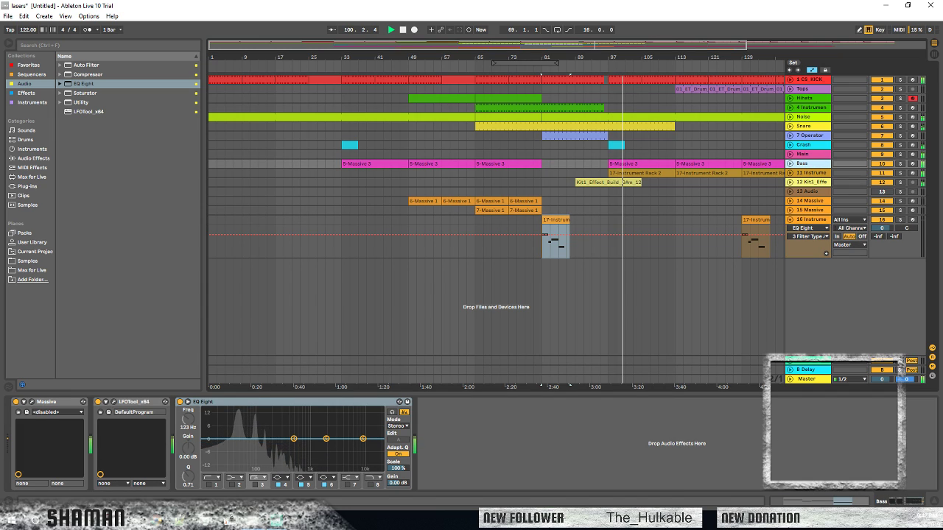
Unfold track 11 Instrument Rack and rename it Gruge Synth
click(789, 173)
click(809, 173)
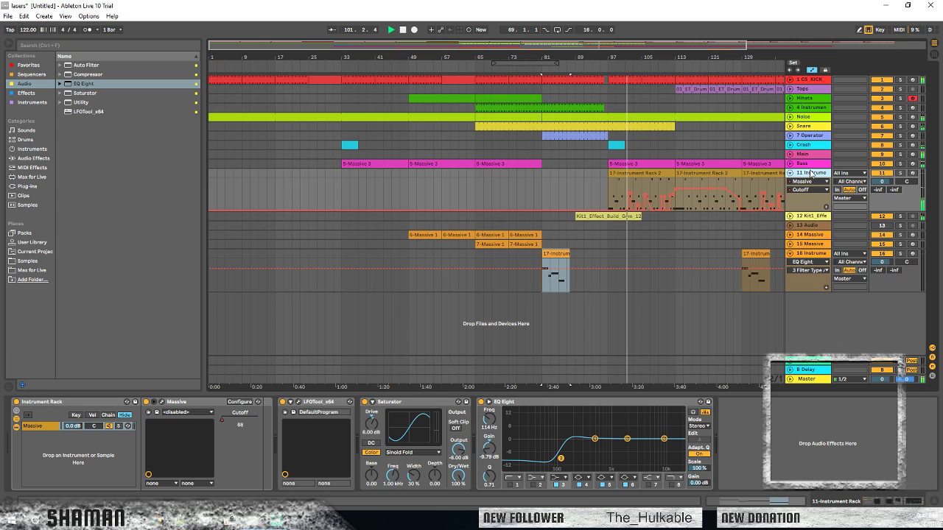
key(ctrl+r)
text(Gr)
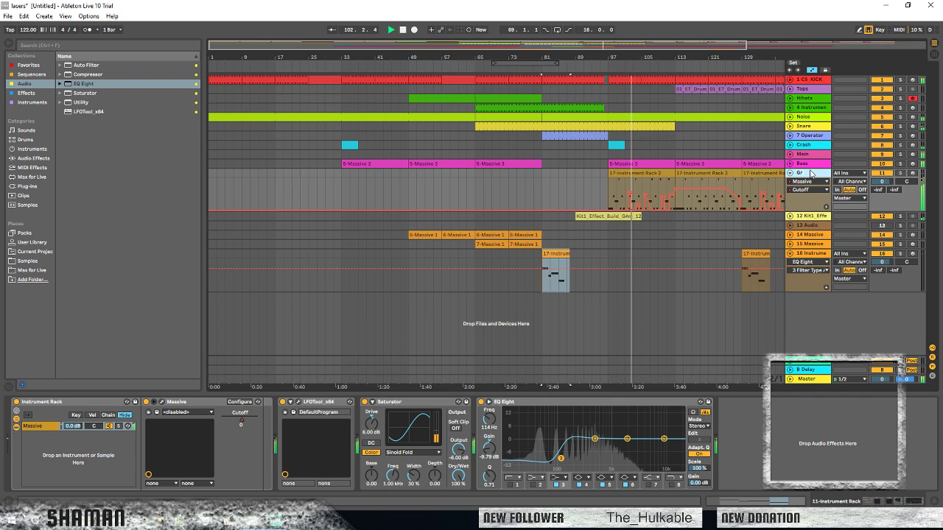
text(upe Synth)
key(Return)
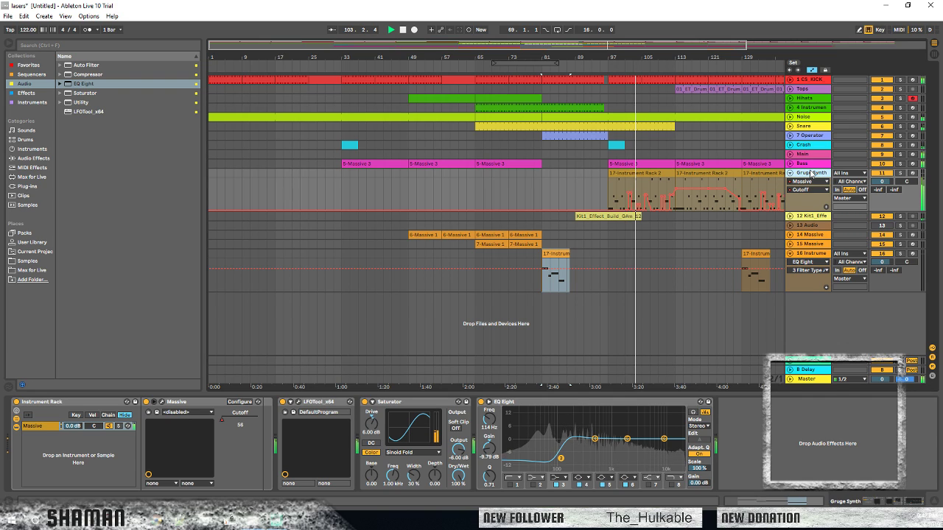
Play from bar 81, and raise the Gruge Synth track's Massive Cutoff automation to 0.33 between 100.3 and 101.1
key(space)
key(space)
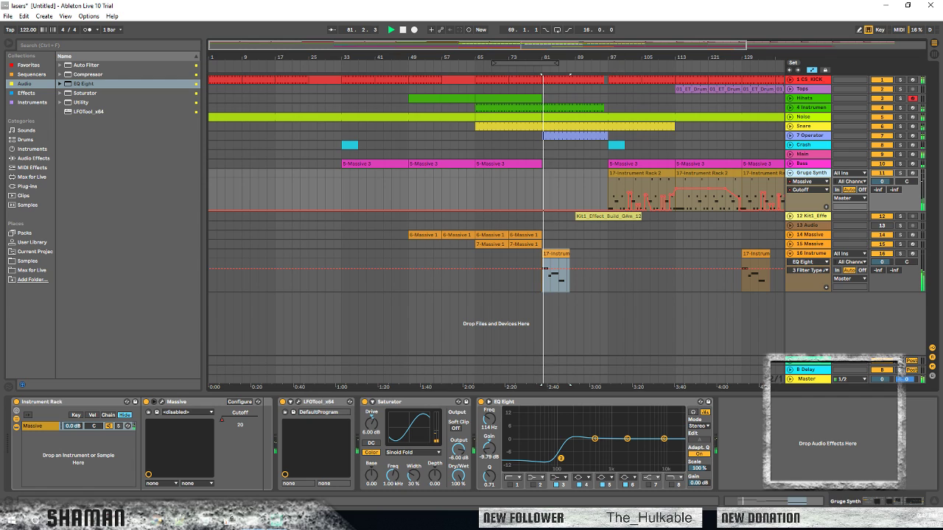
drag(569, 384, 304, 385)
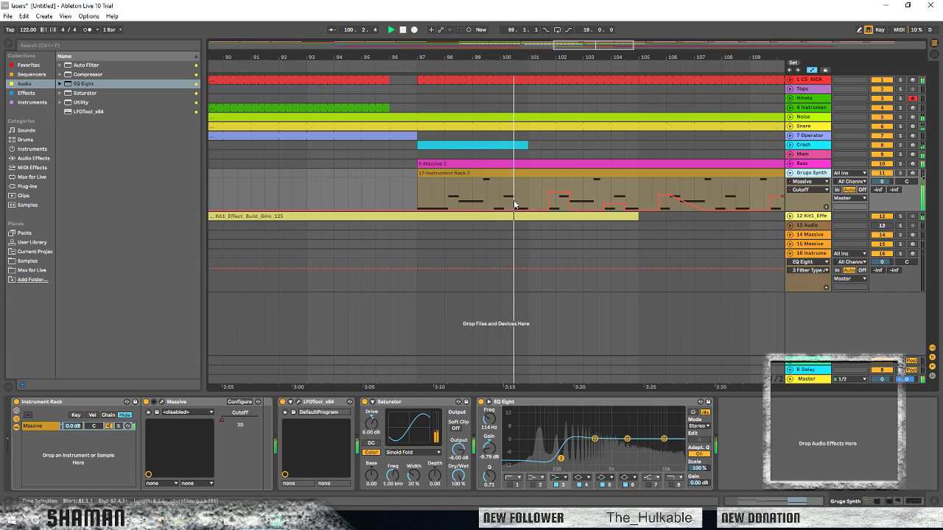
drag(514, 204, 528, 205)
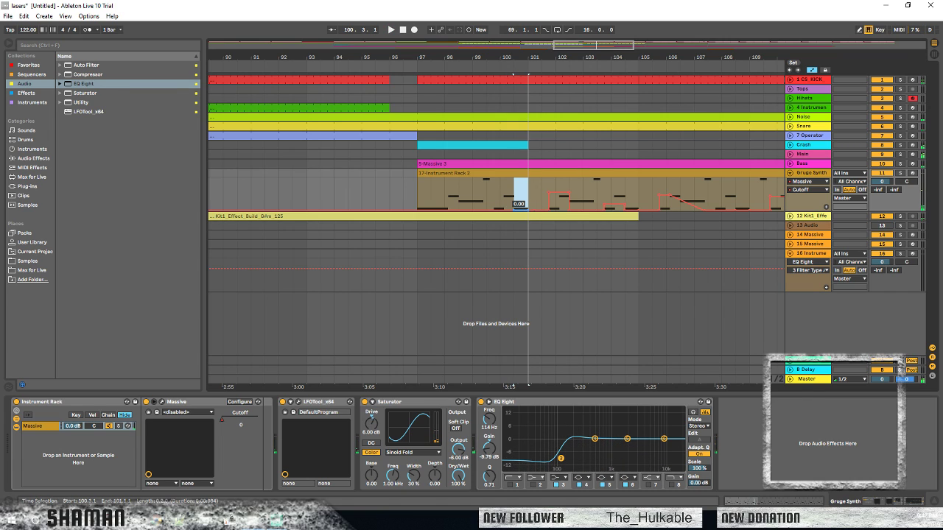
key(space)
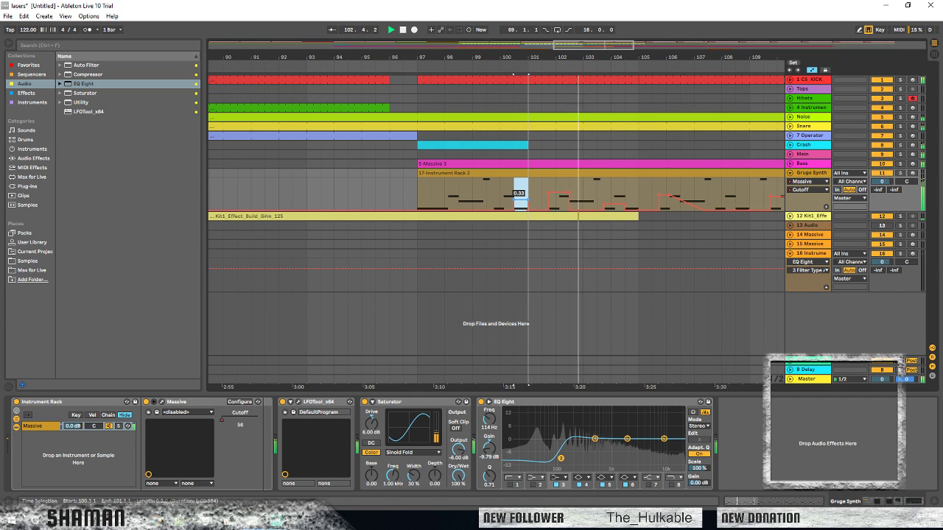
drag(522, 196, 524, 200)
click(401, 183)
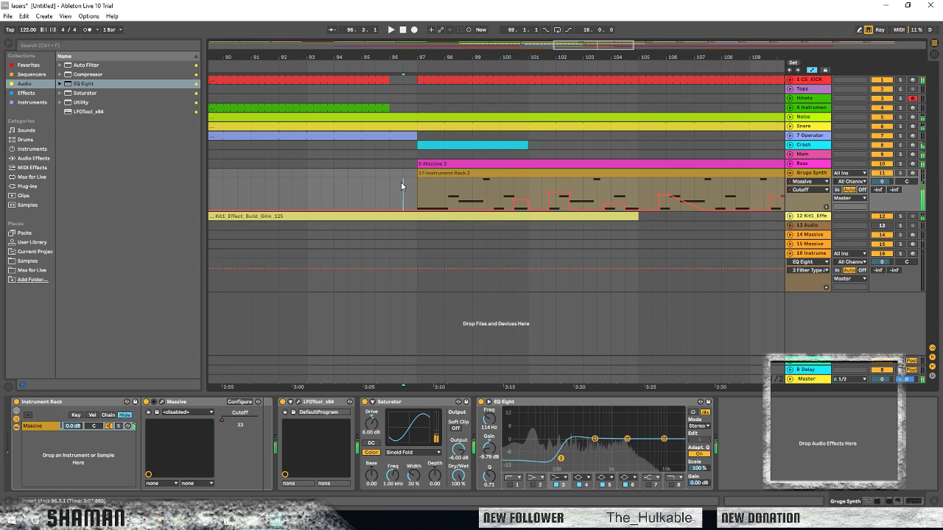
Shape the Gruge Synth Cutoff automation from 100.1 to 100.3 into a rising ramp and play it from bar 97
click(516, 205)
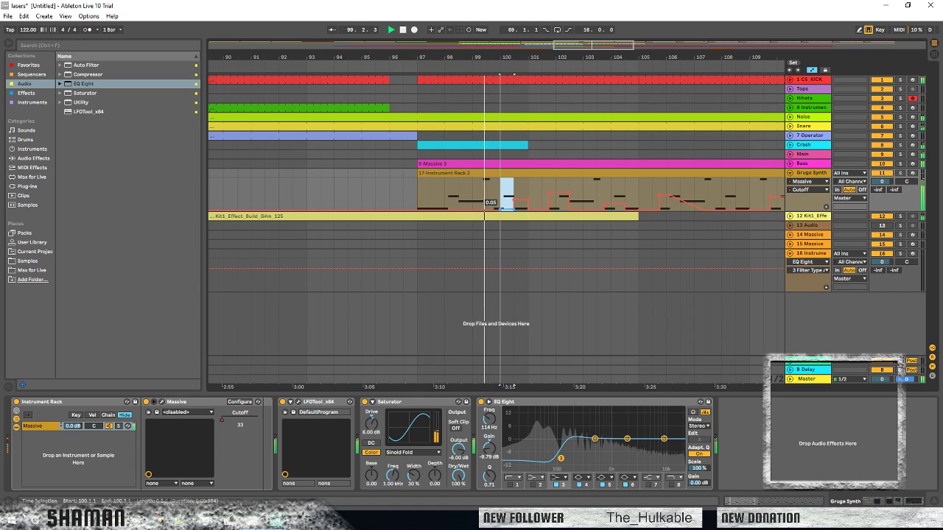
mouse_move(503, 209)
mouse_down()
mouse_move(503, 200)
mouse_move(515, 214)
mouse_up()
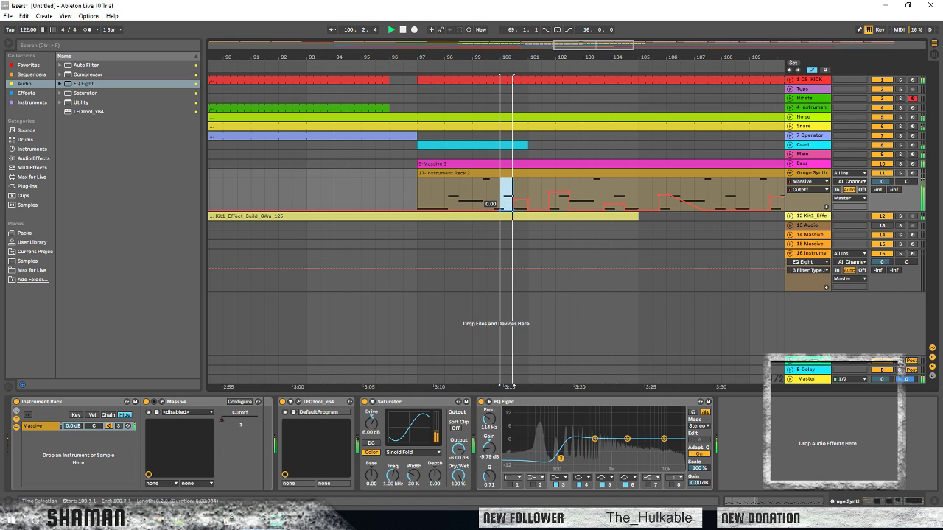
click(514, 211)
key(space)
key(space)
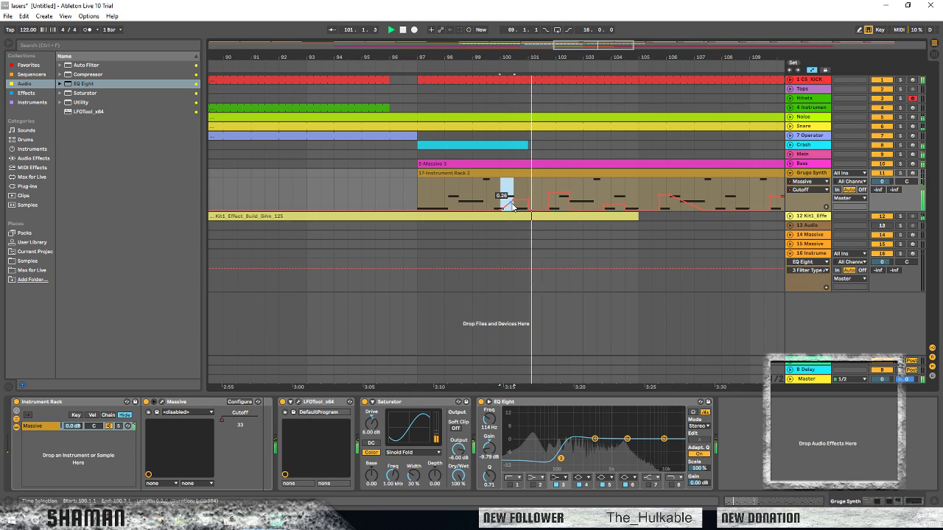
click(415, 204)
key(space)
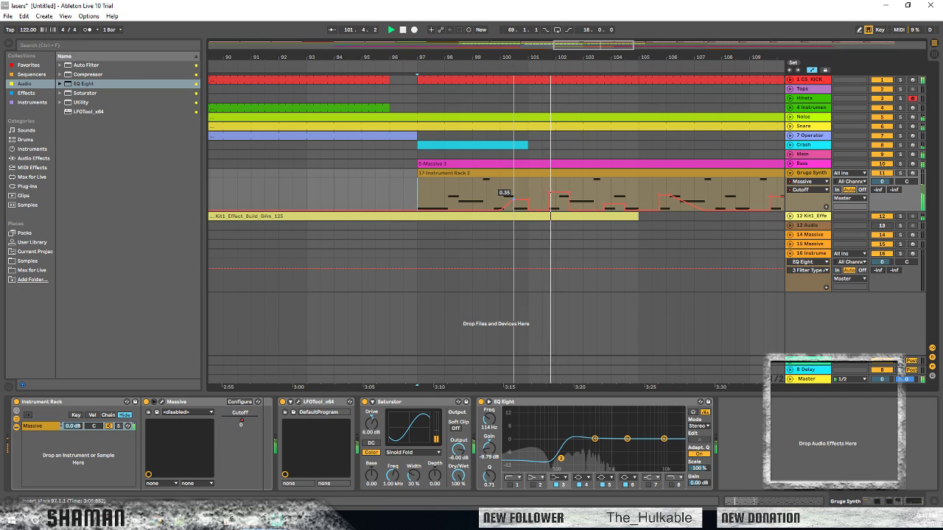
Adjust the Cutoff breakpoint at 100.3, raise the one at 101.1 and replay the passage from 99.3
drag(513, 201, 513, 202)
key(space)
key(space)
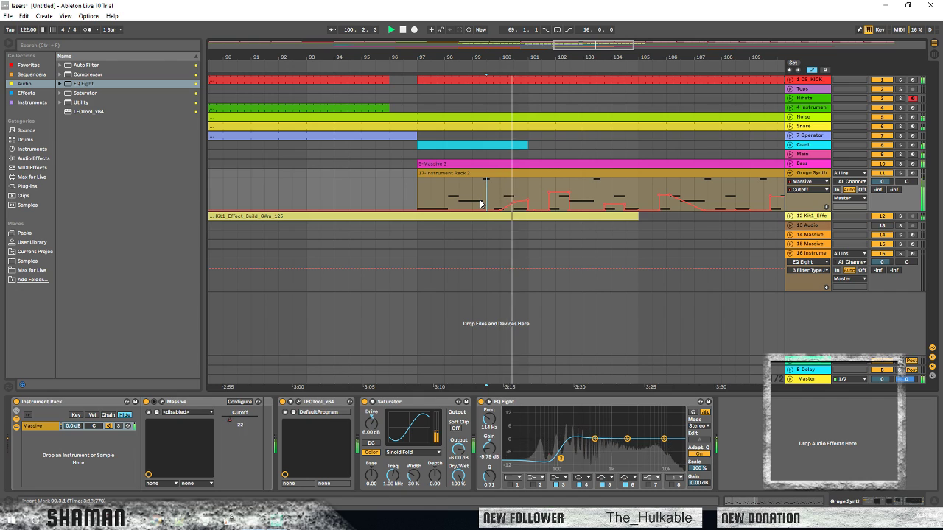
drag(528, 201, 529, 192)
key(space)
key(space)
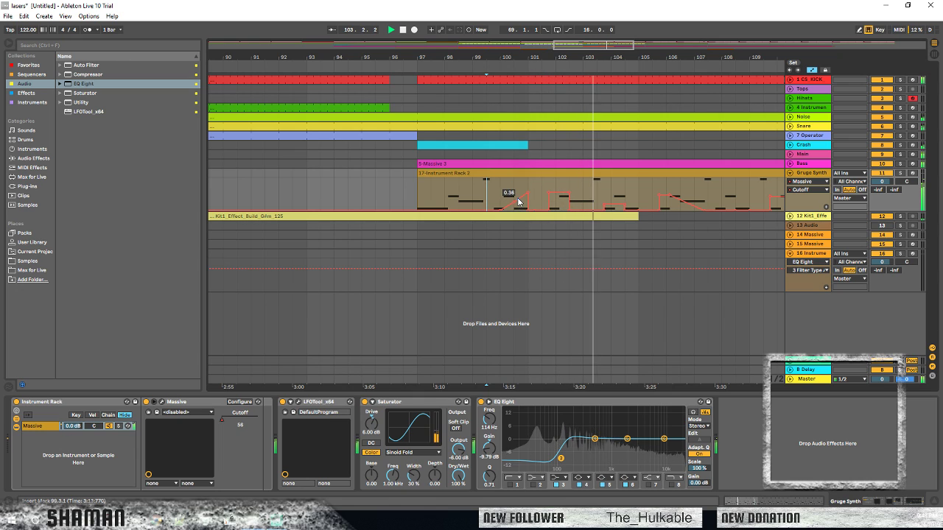
Reshape the Cutoff curve between 100.1 and 101.1 into one straight rise and play the passage from 99.3
drag(520, 199, 515, 195)
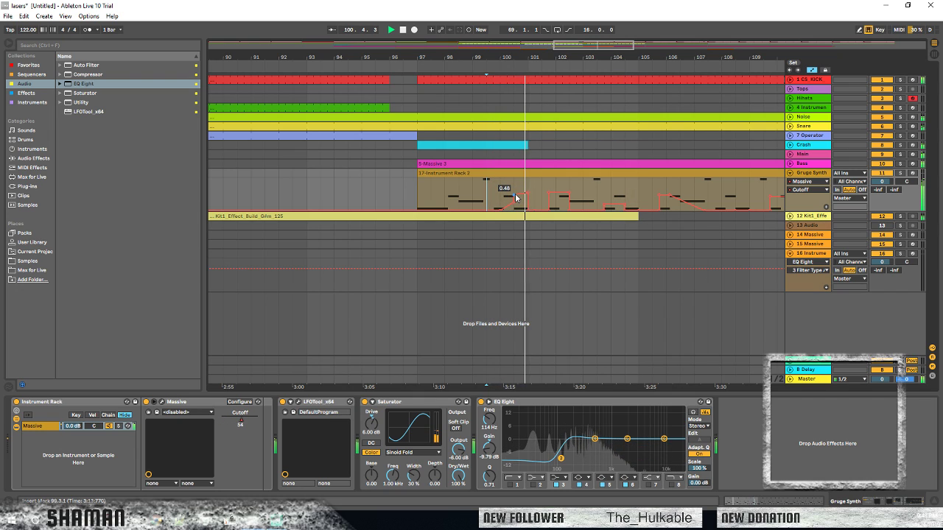
drag(514, 194, 508, 209)
key(space)
key(space)
key(space)
key(space)
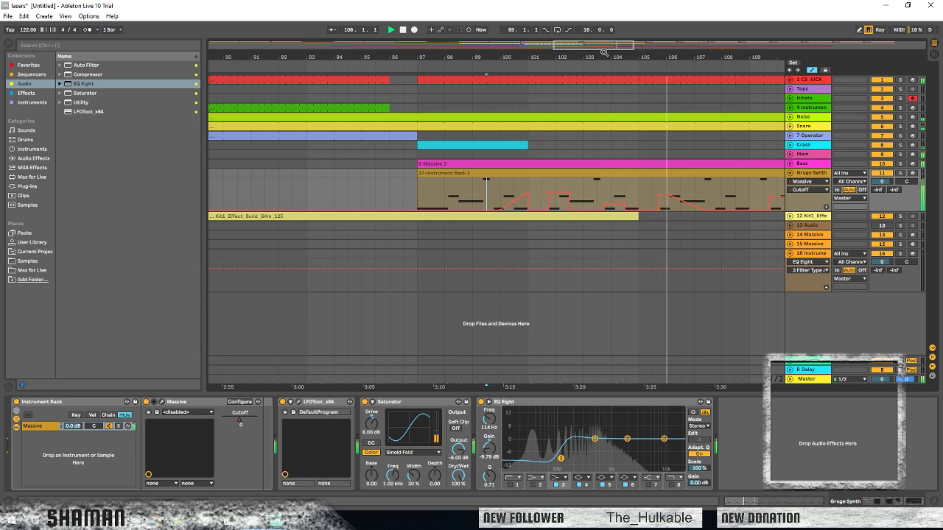
Delete the high D3 note around 13.2 in the Gruge Synth clip at bar 97, and save the set
drag(605, 53, 462, 30)
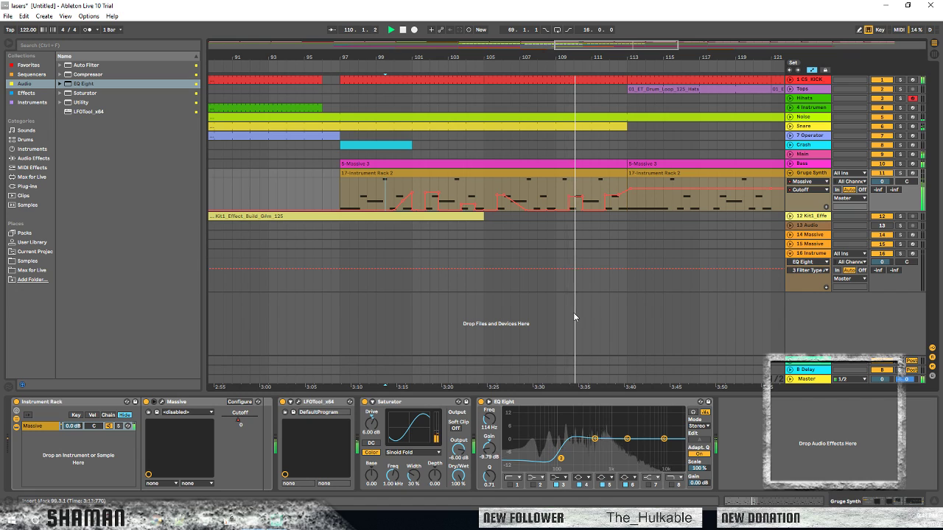
double_click(557, 172)
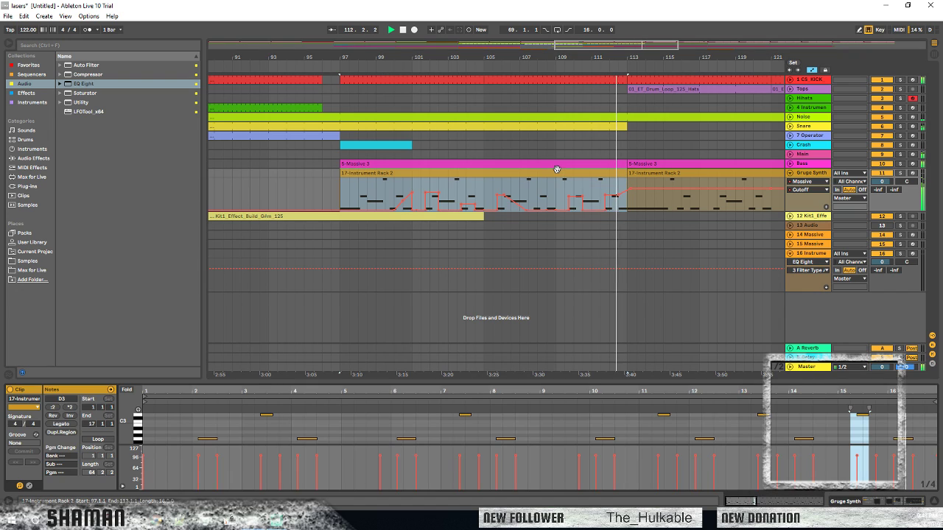
click(755, 412)
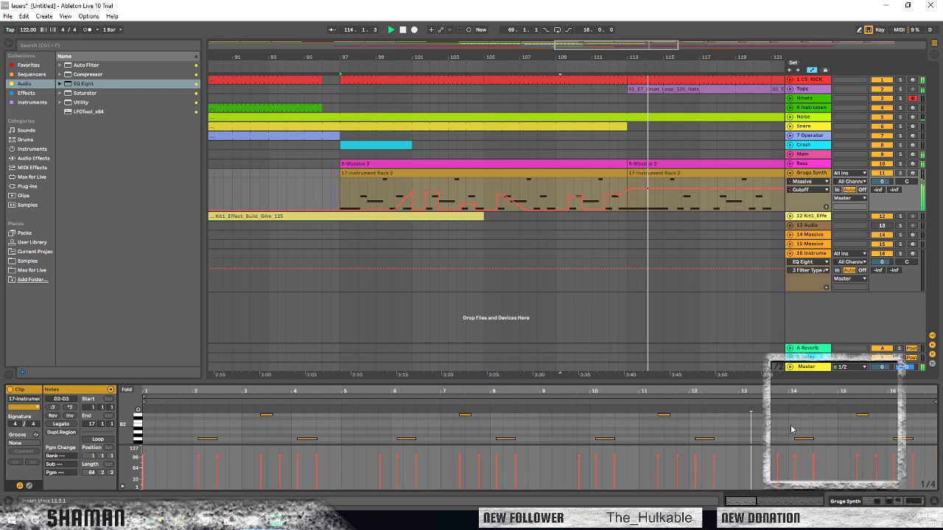
drag(623, 58, 570, 43)
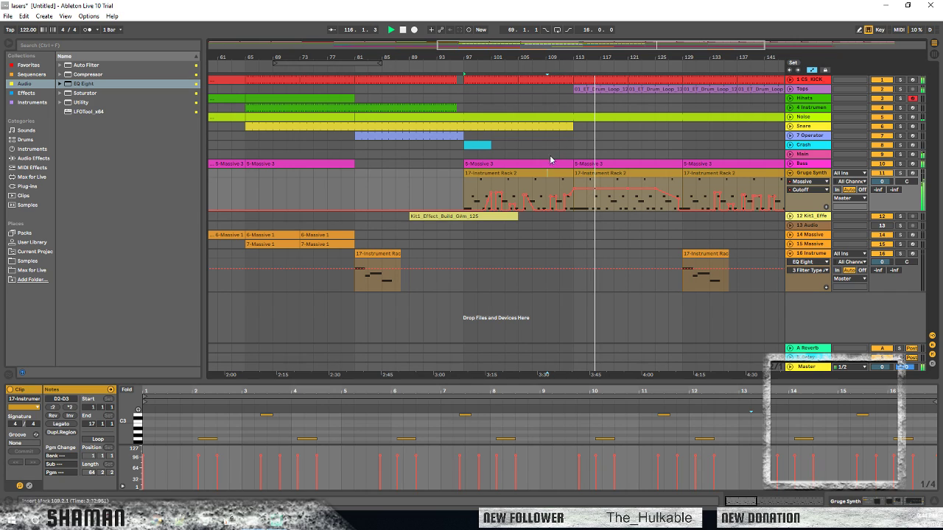
key(ctrl+s)
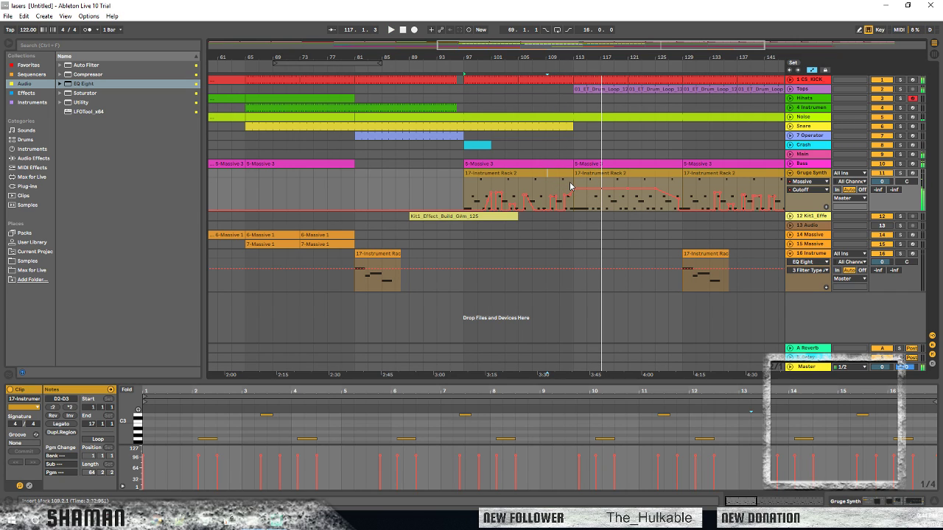
Play the arrangement from bar 129, and replay it from about bar 94 into the drop
drag(570, 186, 467, 173)
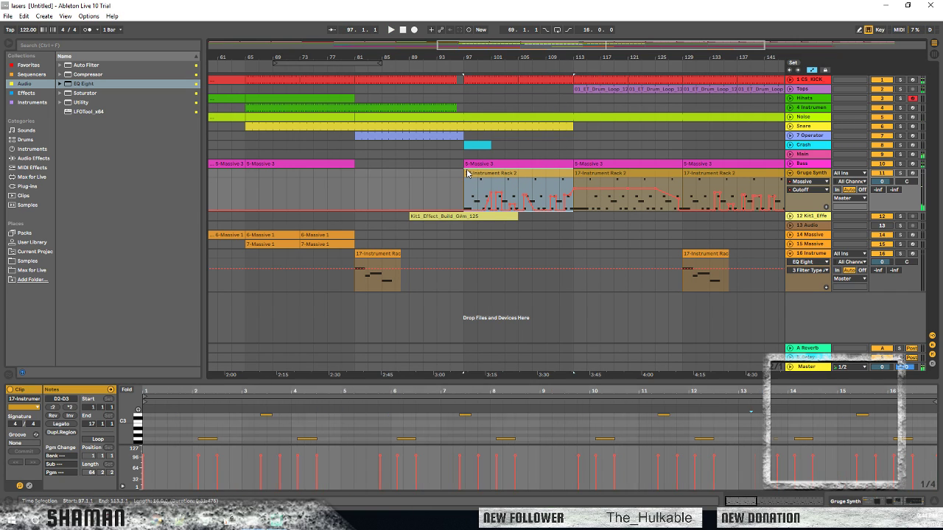
double_click(687, 186)
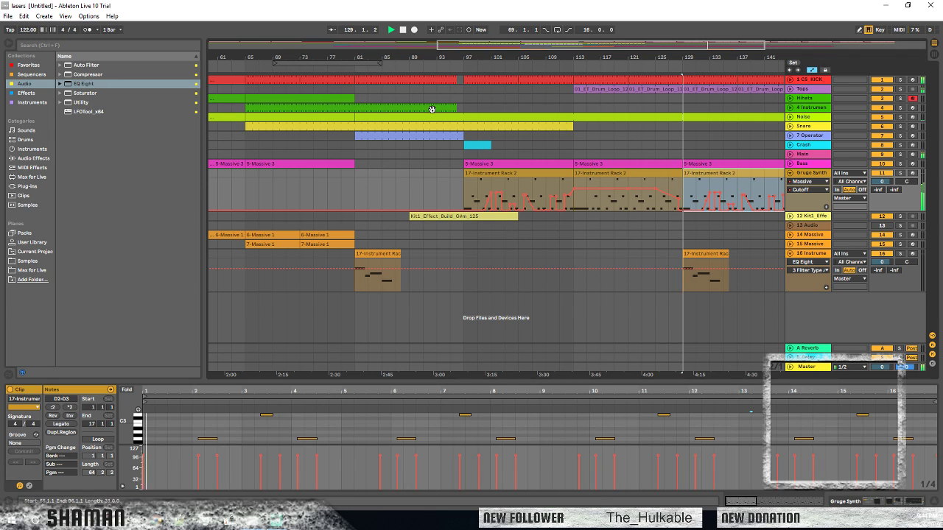
click(445, 69)
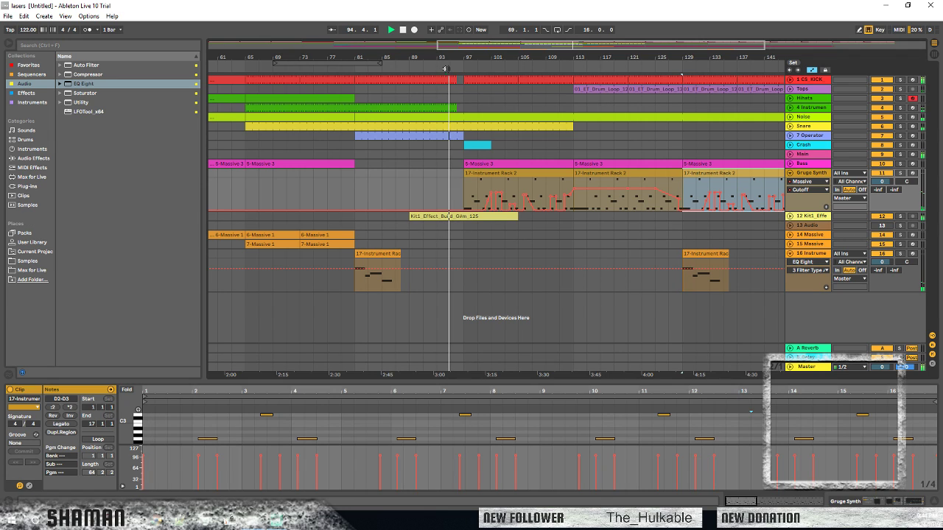
click(445, 71)
drag(446, 57, 446, 29)
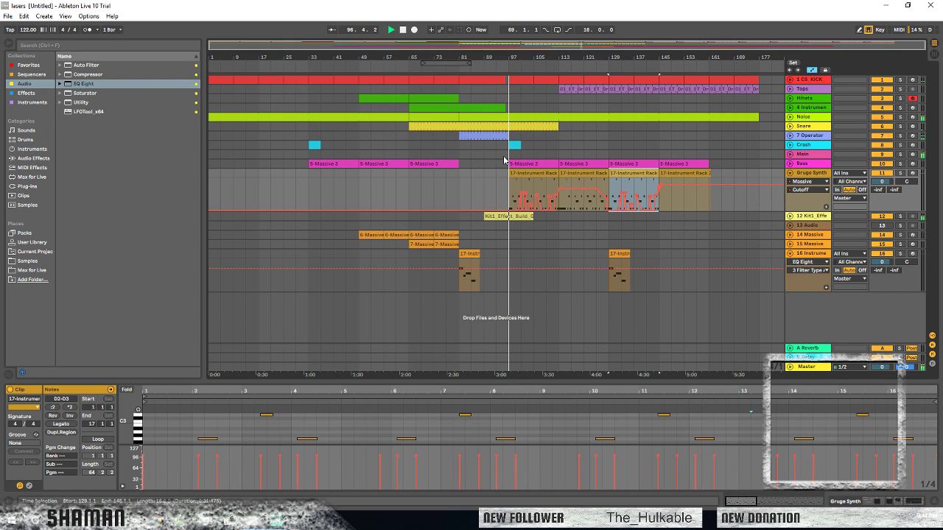
drag(526, 58, 486, 59)
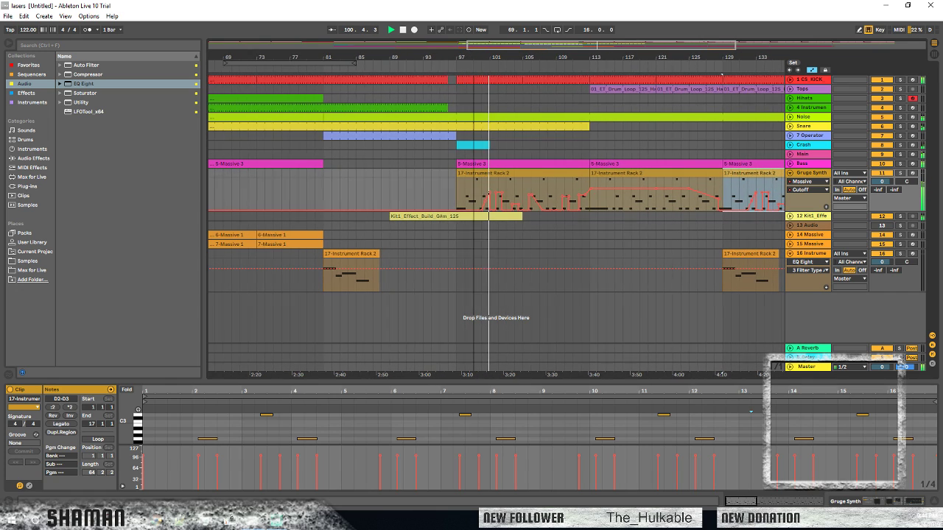
Open the Gruge Synth clip at bar 97 and enlarge the note editor to examine its full note range during playback
drag(469, 62, 547, 166)
click(497, 174)
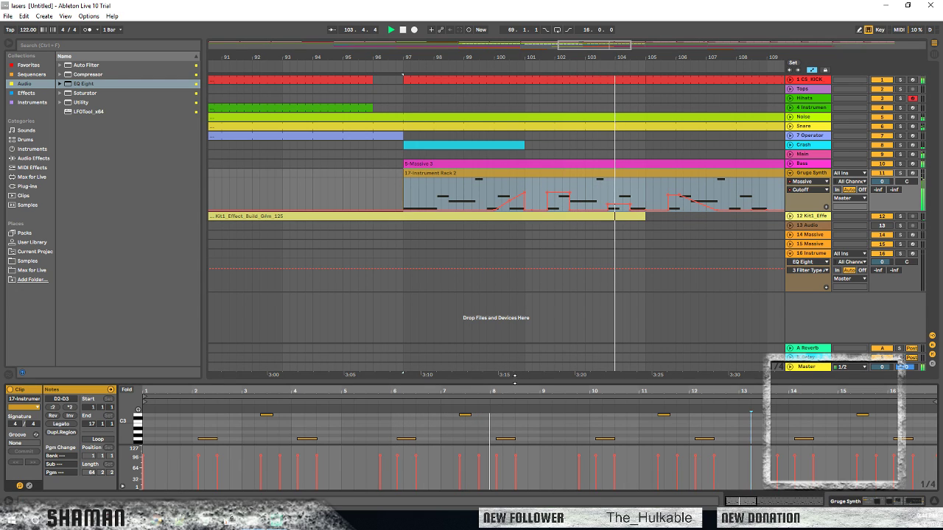
drag(508, 378, 507, 319)
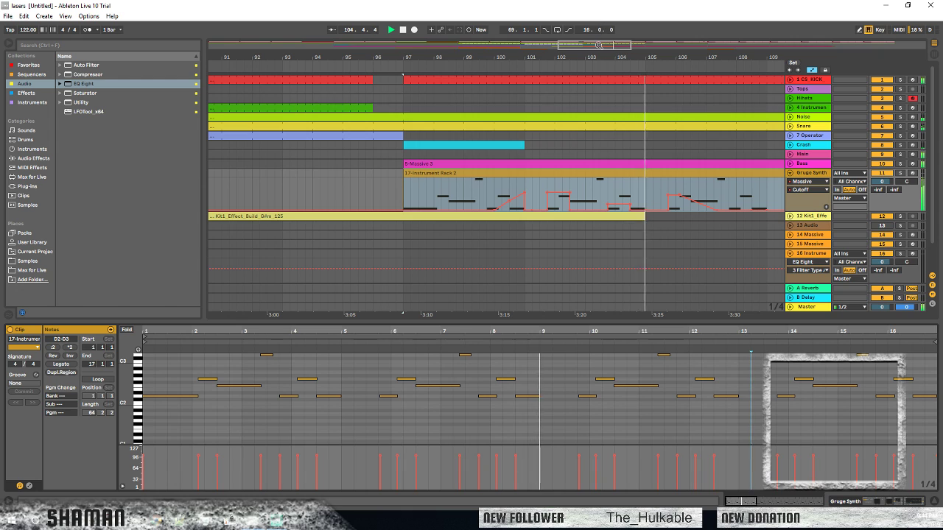
drag(602, 58, 452, 57)
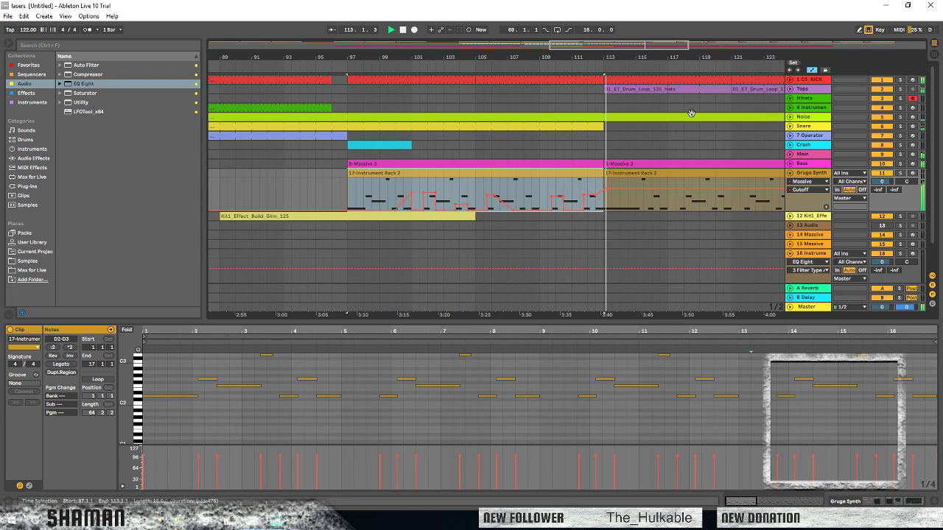
In the Gruge Synth clip at bar 113, delete the notes between 19.2 and 23, extend the opening D2 note to bar 23, and play it
drag(643, 59, 573, 19)
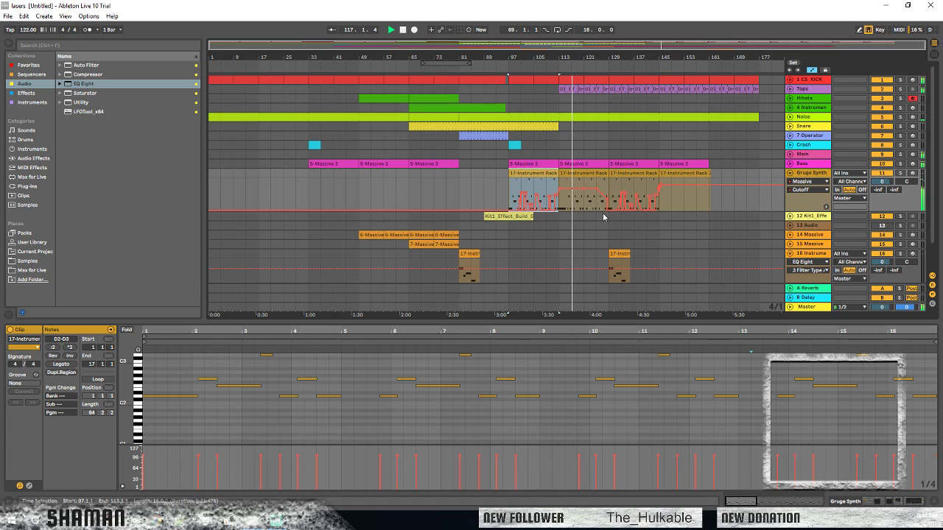
click(581, 176)
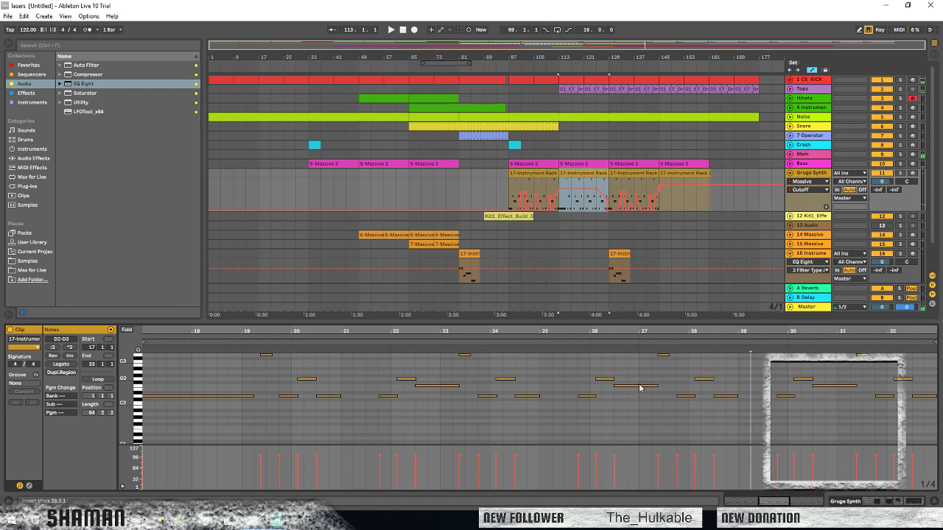
drag(264, 370, 352, 412)
mouse_move(918, 425)
mouse_down()
mouse_move(610, 347)
mouse_move(259, 332)
mouse_up()
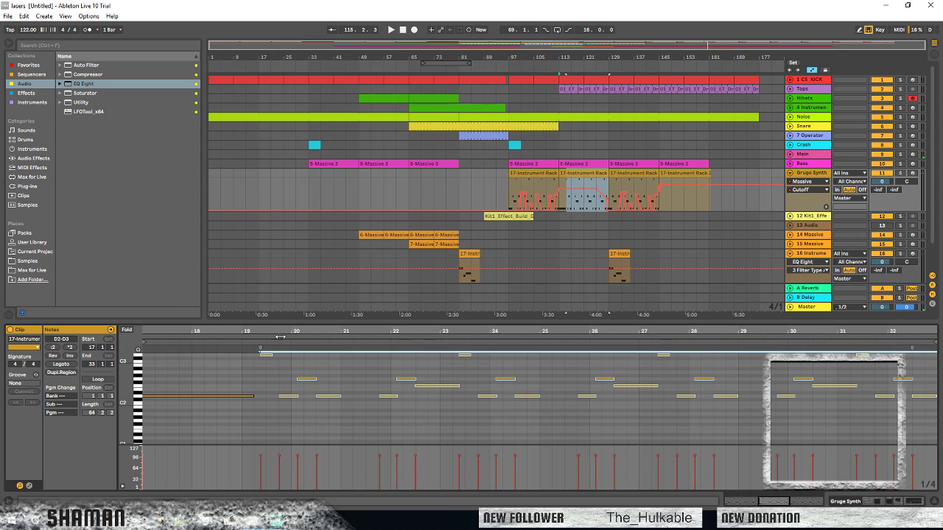
click(437, 431)
drag(431, 400, 255, 348)
key(Delete)
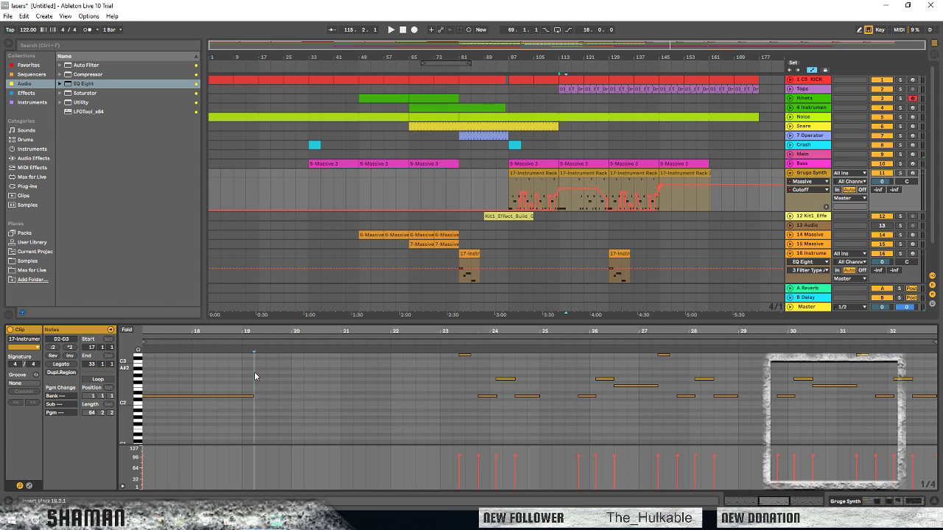
drag(251, 395, 439, 406)
key(space)
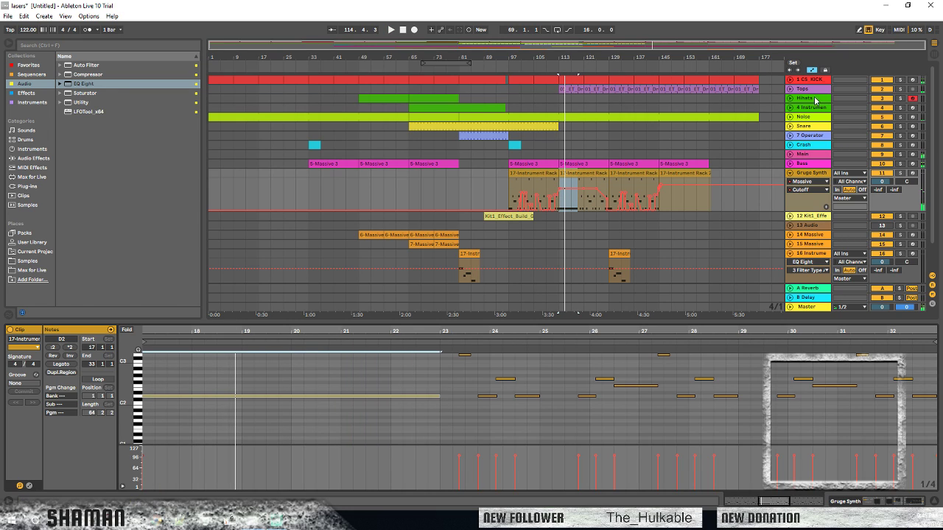
Unfold the Bass track, delete the notes between bars 2 and 7 of its clip at bar 113, and extend the opening D2 note to bar 7
click(790, 164)
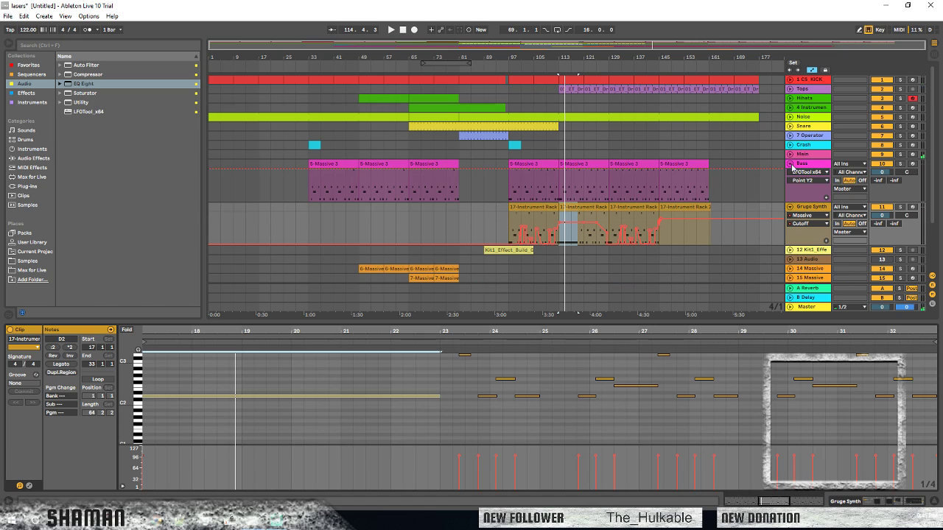
click(580, 164)
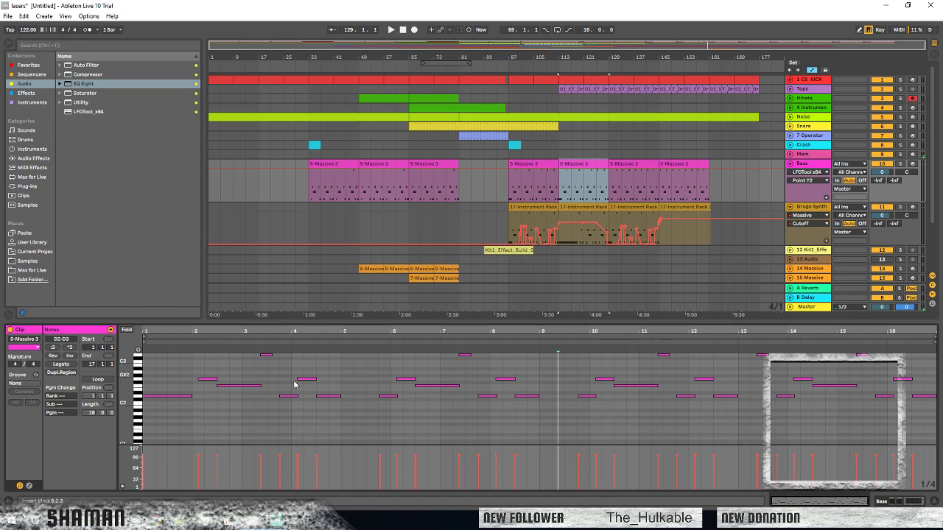
drag(196, 402, 462, 345)
key(Delete)
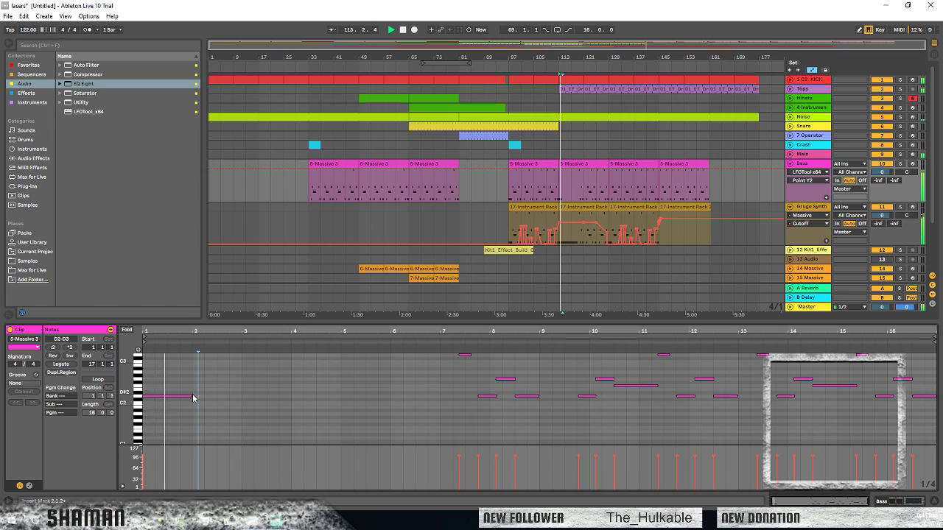
drag(191, 398, 434, 399)
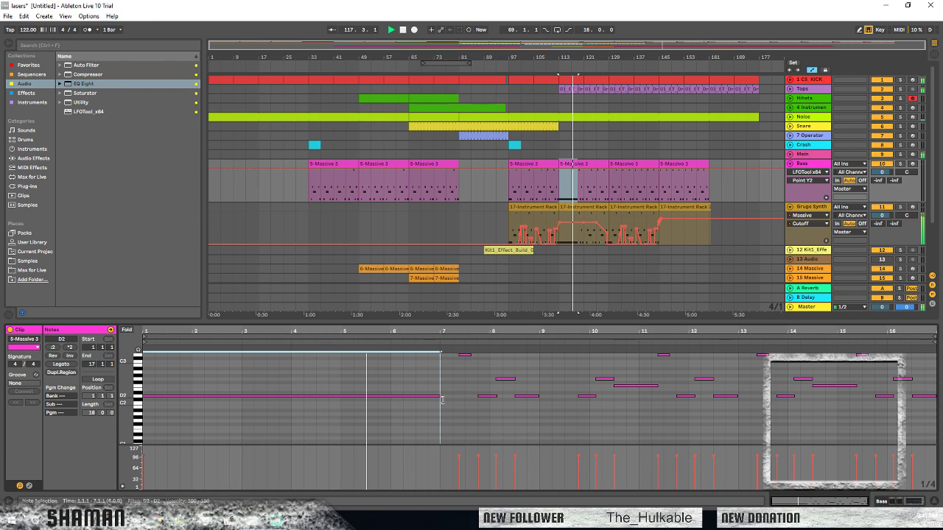
Delete the notes from 7.2 to bar 9 in the same Bass clip and extend the long D2 note to bar 9
drag(444, 400, 449, 403)
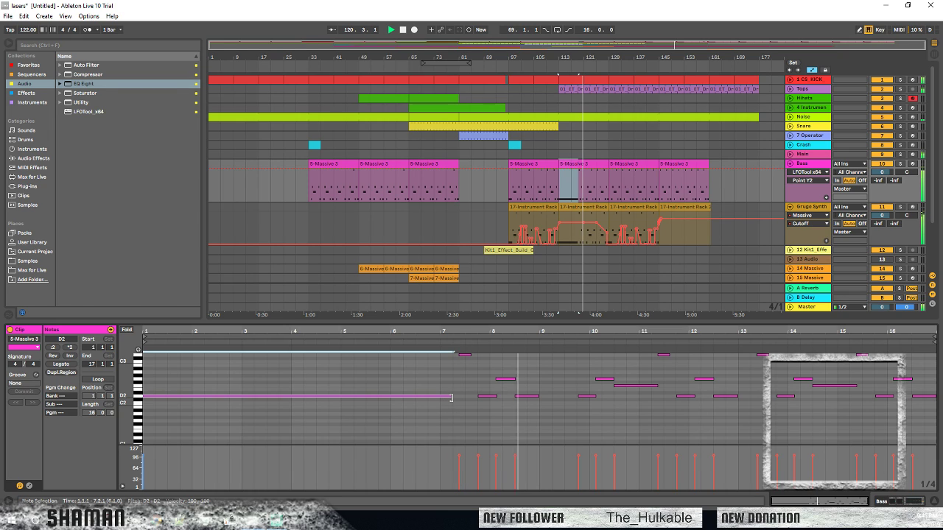
drag(452, 398, 453, 352)
key(Delete)
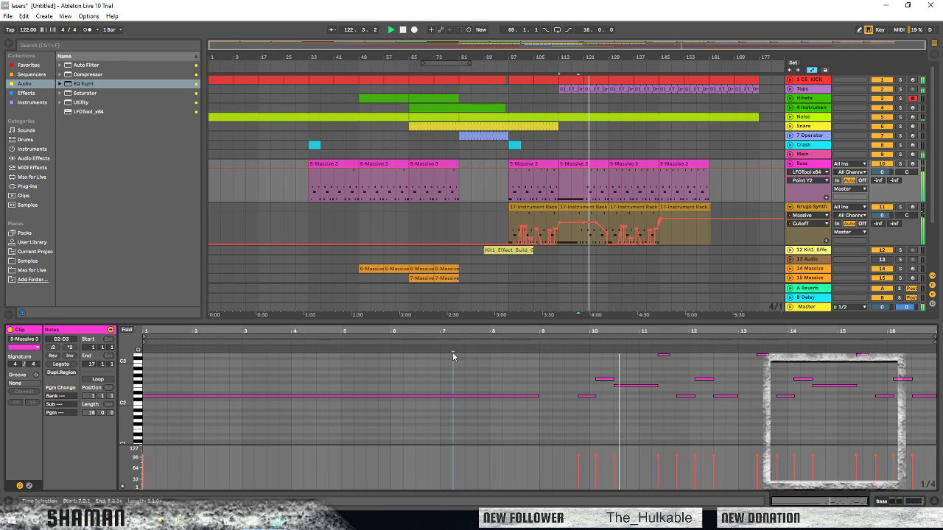
In the Gruge Synth clip at bar 113, delete the notes between 23.2 and 25 and extend the long D2 note to bar 25
click(573, 207)
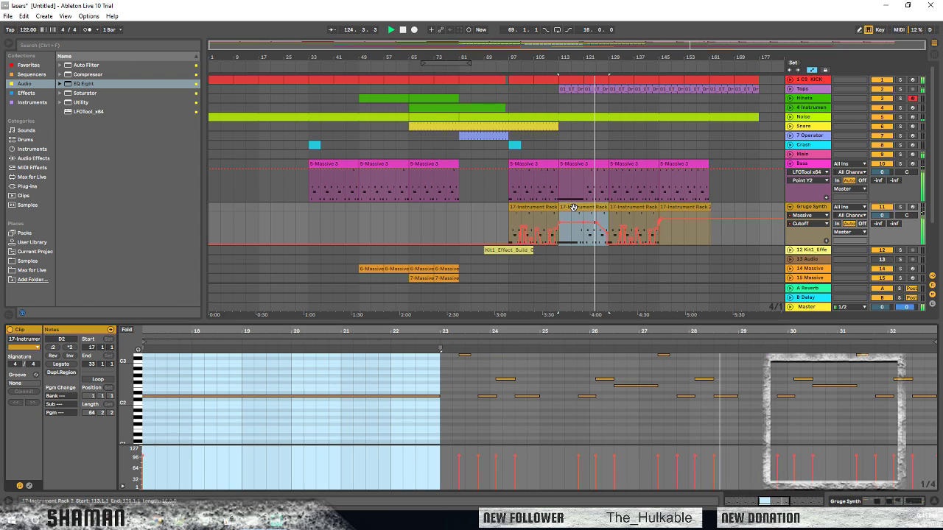
click(508, 411)
drag(542, 413, 461, 355)
key(Delete)
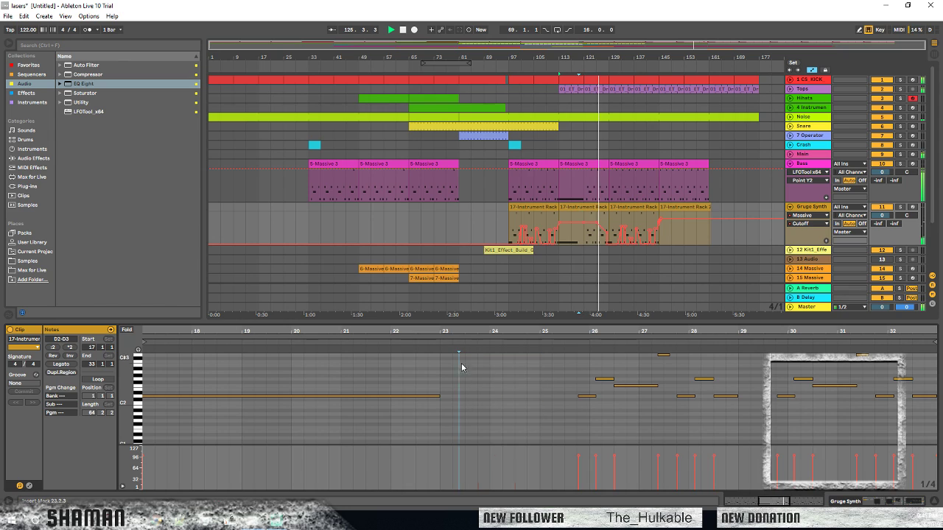
drag(440, 396, 540, 395)
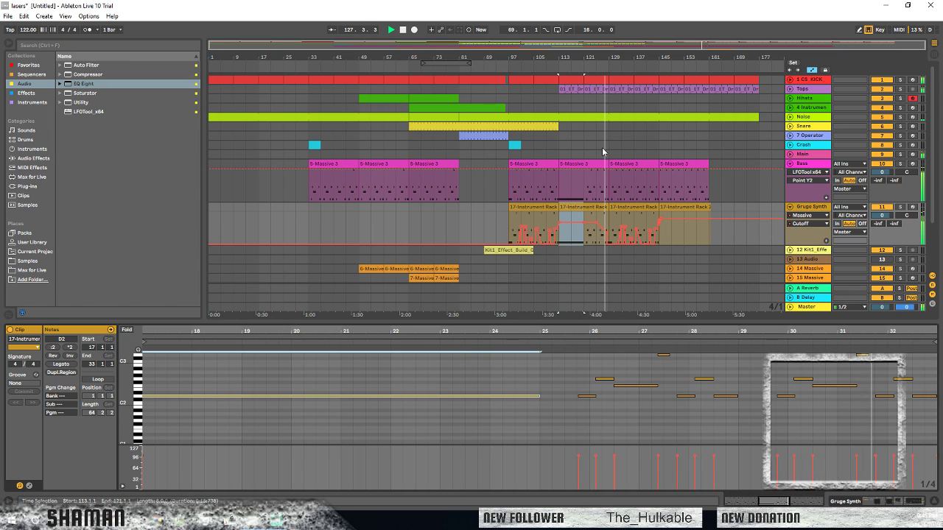
Delete the high D3 note around 13.2 in the Bass clip at bar 113, and those around 5.2, 9.2 and 13.2 in the clip at bar 129
click(582, 184)
click(763, 357)
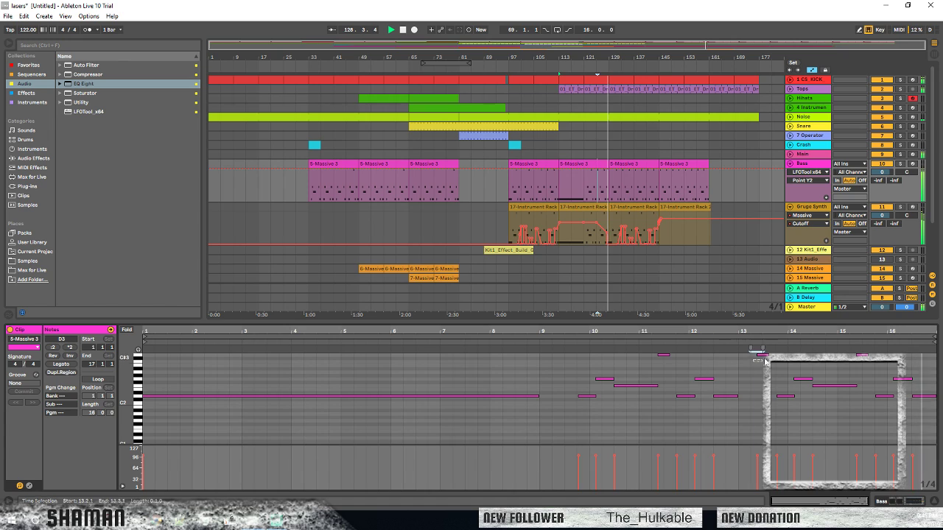
click(637, 166)
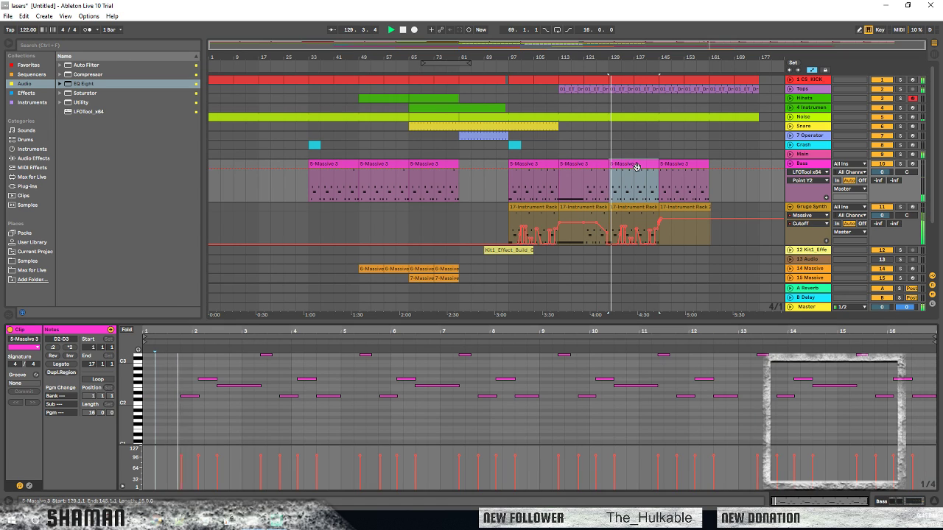
double_click(364, 355)
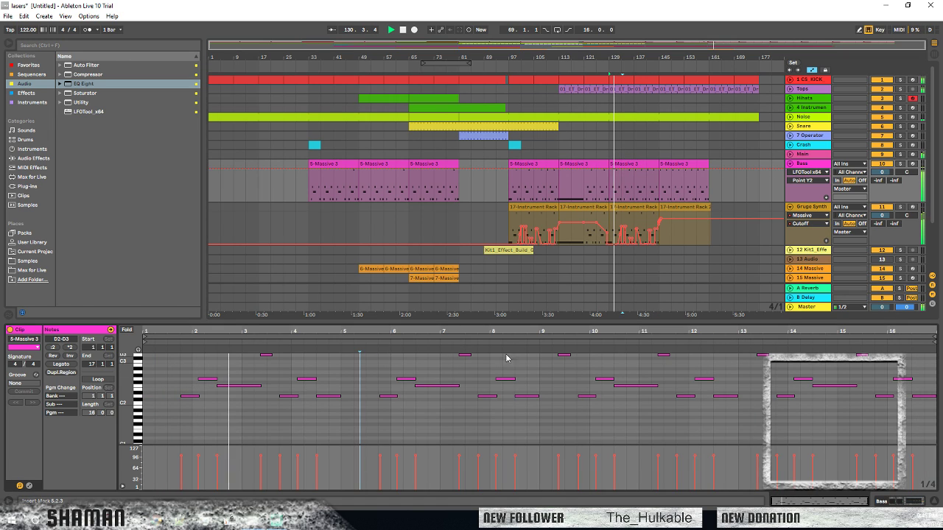
double_click(564, 355)
double_click(763, 355)
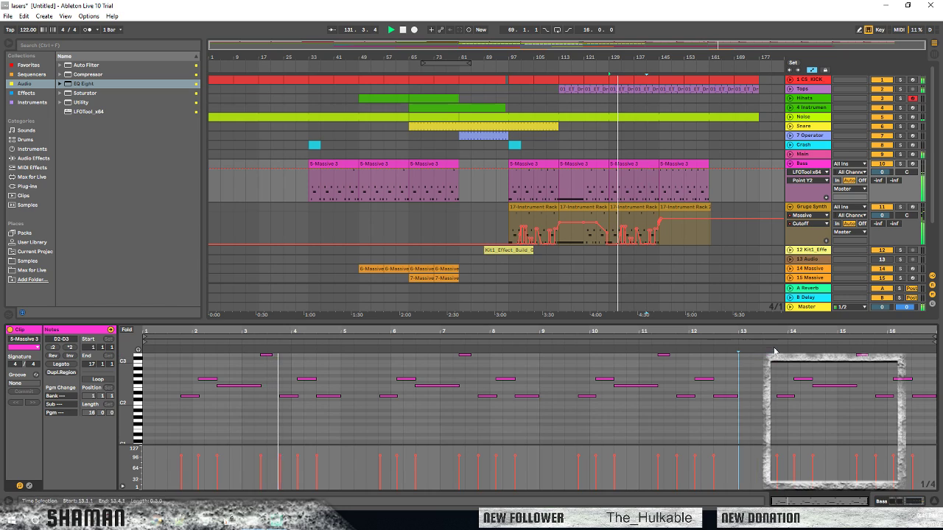
Delete the high D3 notes around 3.2, 7.2, 11.2 and 15.2 in the Bass clip at bar 145
click(686, 164)
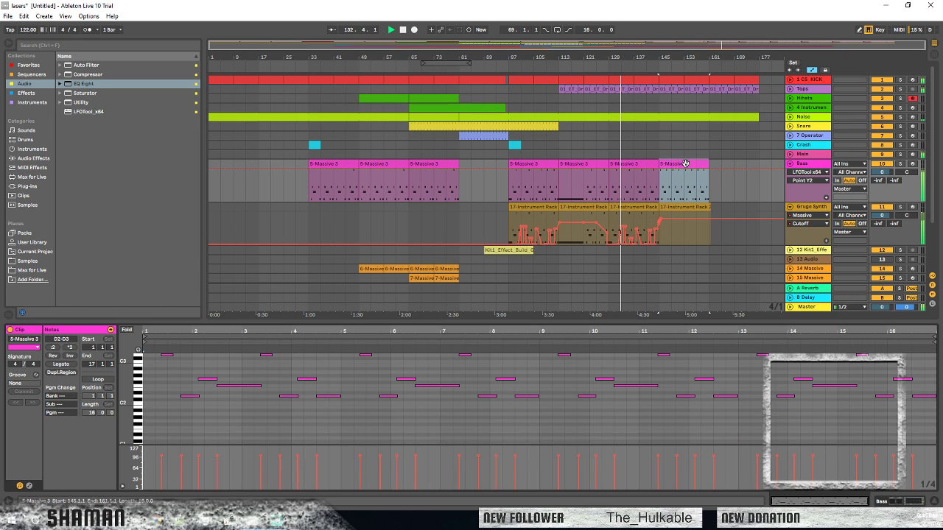
double_click(266, 355)
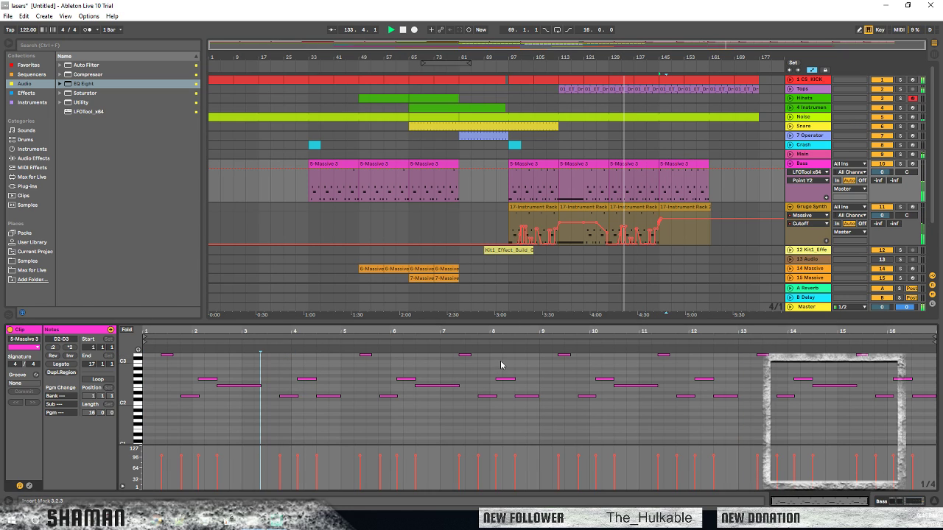
double_click(465, 355)
double_click(663, 355)
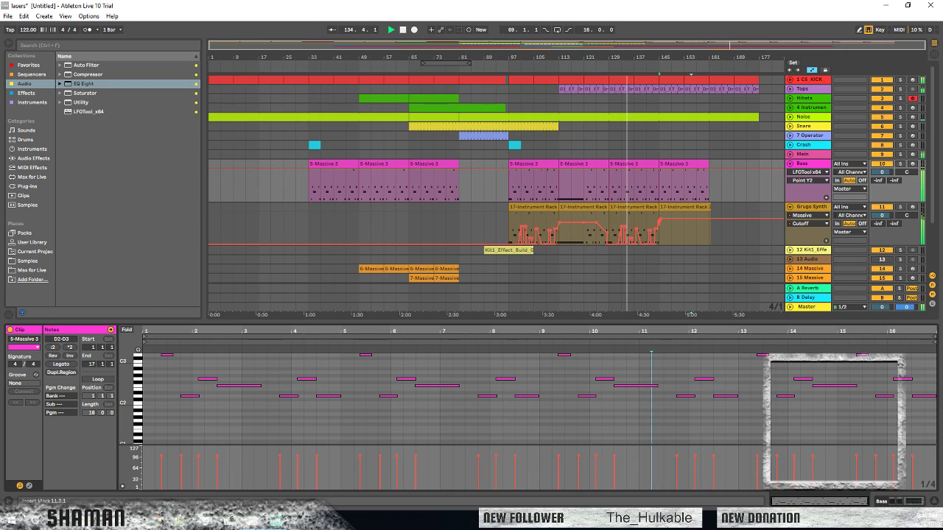
click(868, 355)
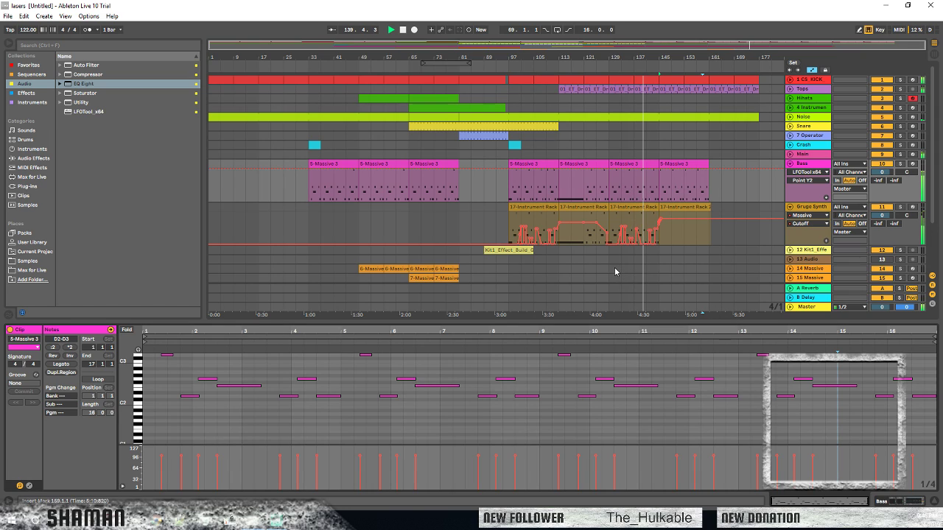
Copy the Snare clip that starts at bar 65 and paste it at bar 129 on the same track
click(548, 128)
click(610, 129)
key(ctrl+v)
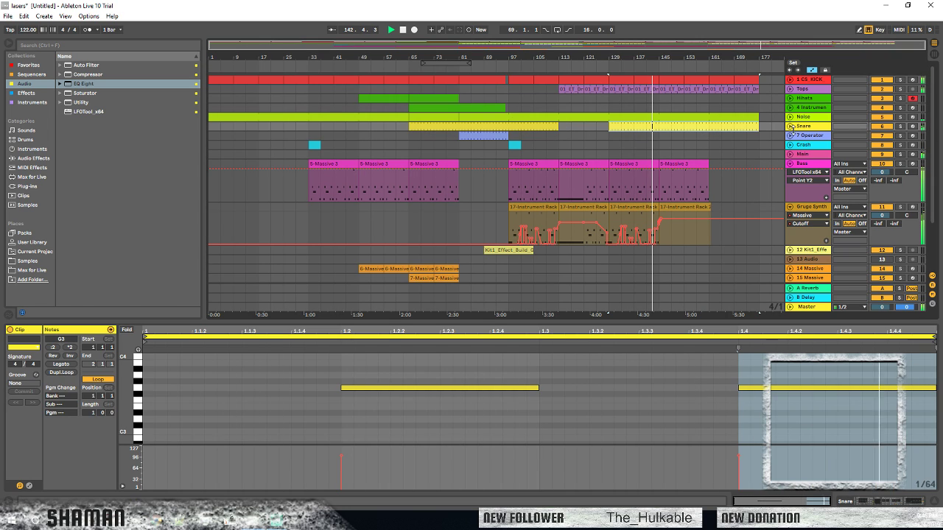
click(801, 128)
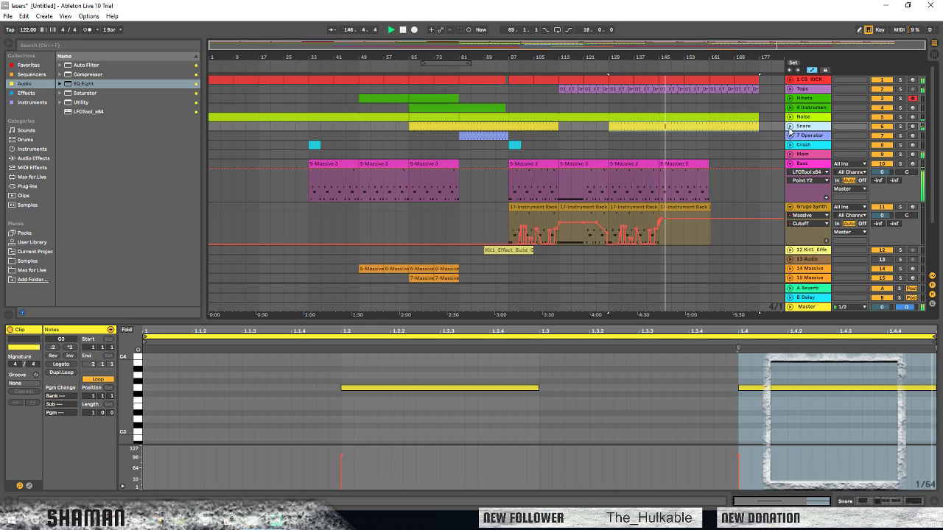
Paste a copy of the Gruge Synth clip from bar 113 at bar 145 and make its Massive Cutoff automation rise to 0.91 at bar 161
click(598, 213)
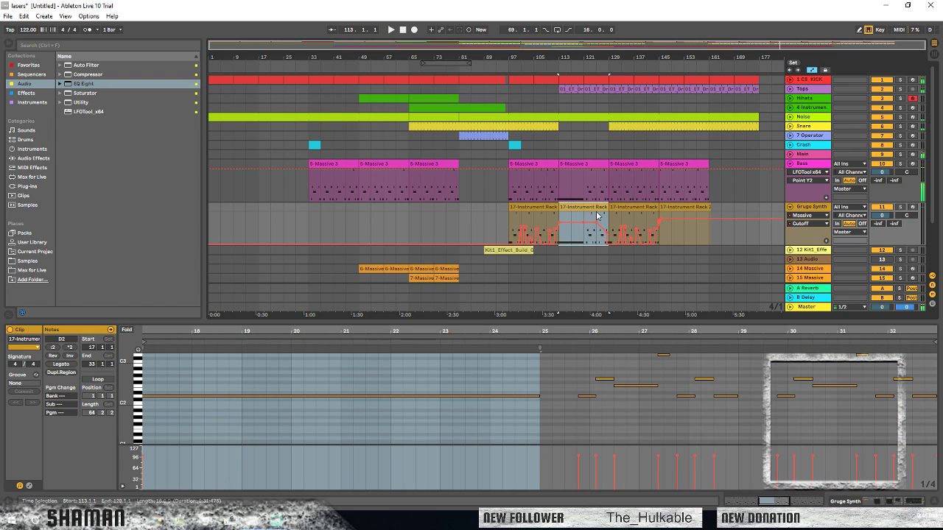
click(660, 230)
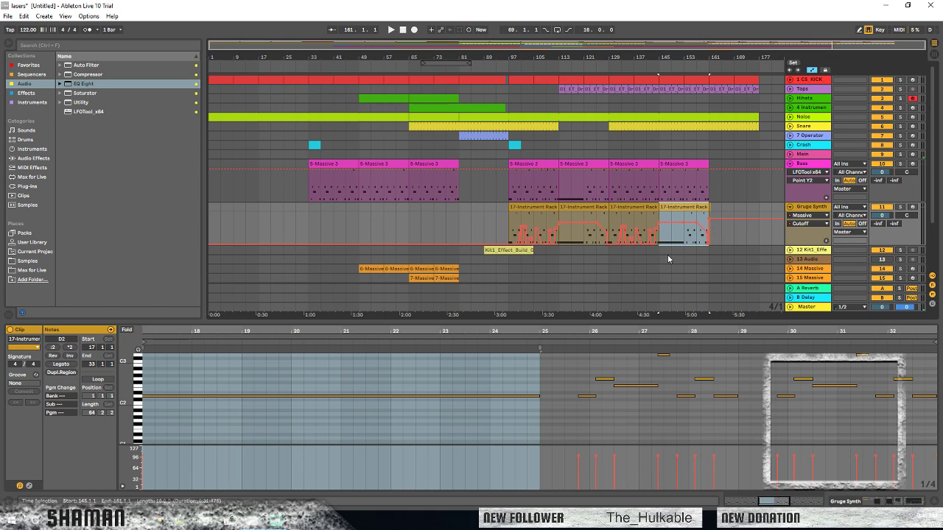
key(space)
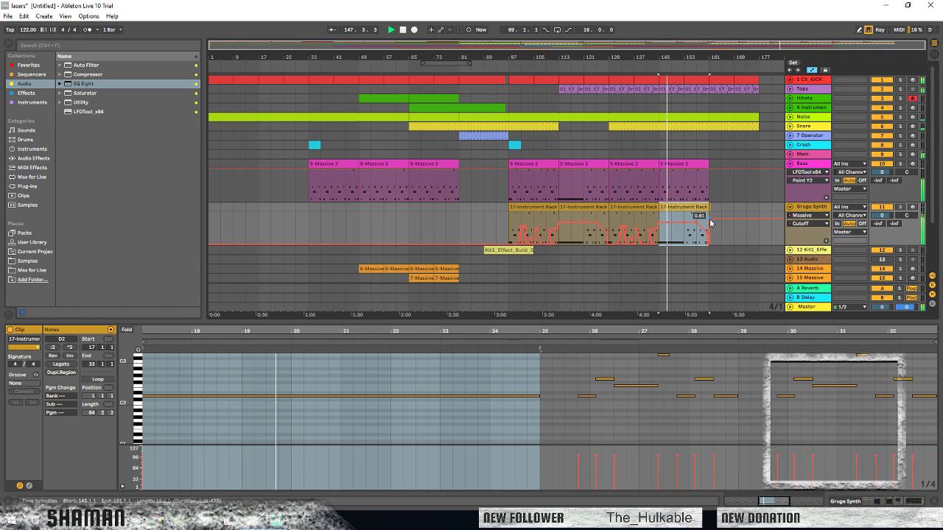
click(705, 245)
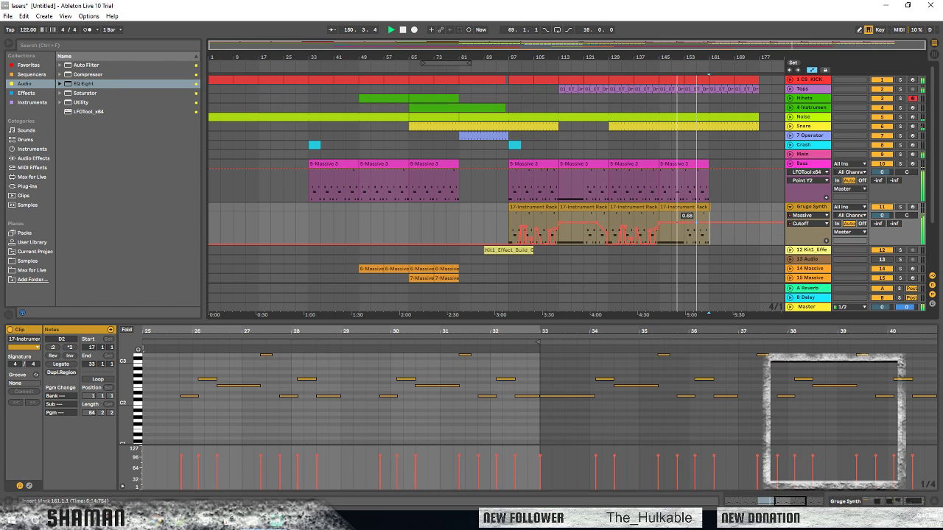
drag(696, 223, 708, 218)
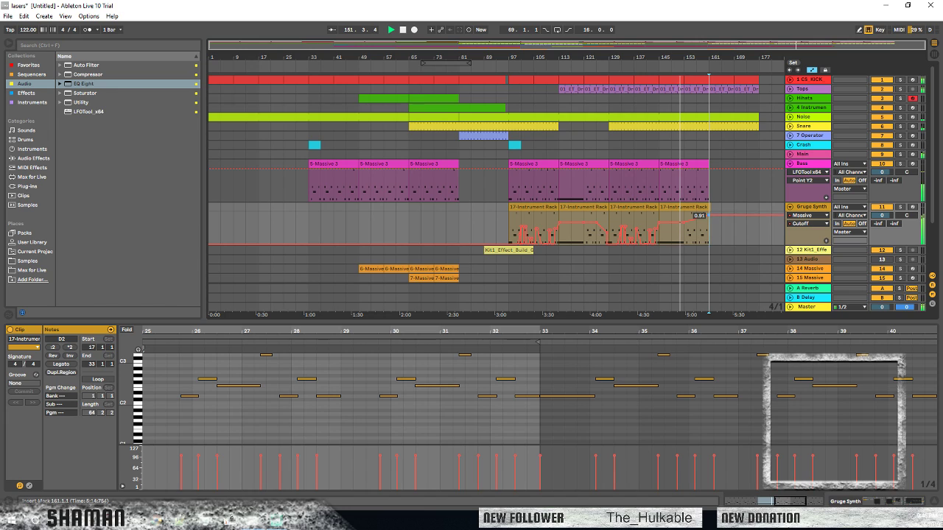
On the Gruge Synth's EQ Eight, move the low band to 141 Hz with a gain of -9.05 dB
click(803, 208)
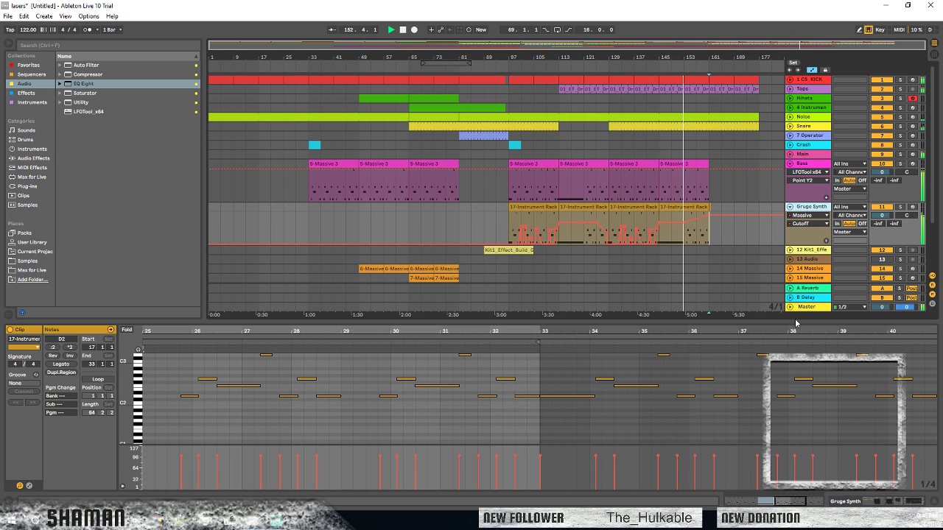
click(887, 504)
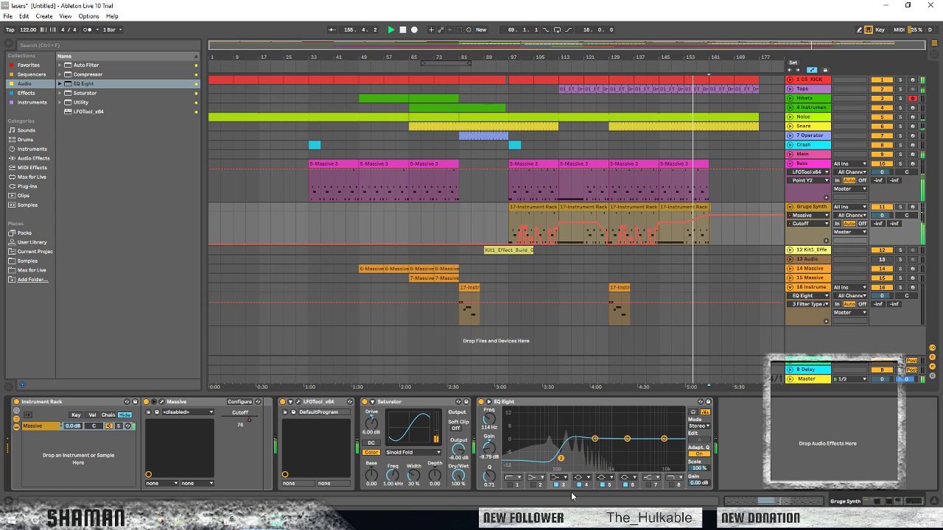
drag(561, 458, 566, 456)
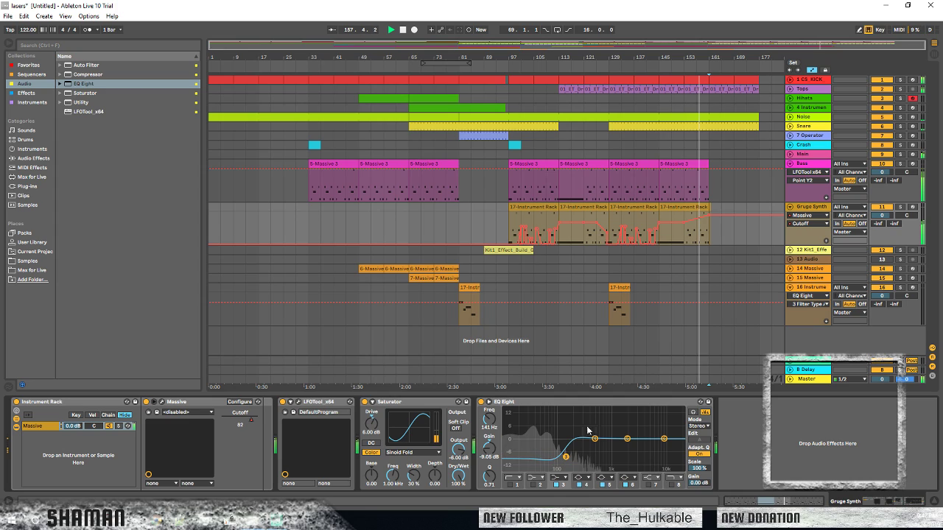
Replace the second half of the Gruge Synth clip at bar 145 with a duplicate of its first half, starting at bar 153
click(702, 215)
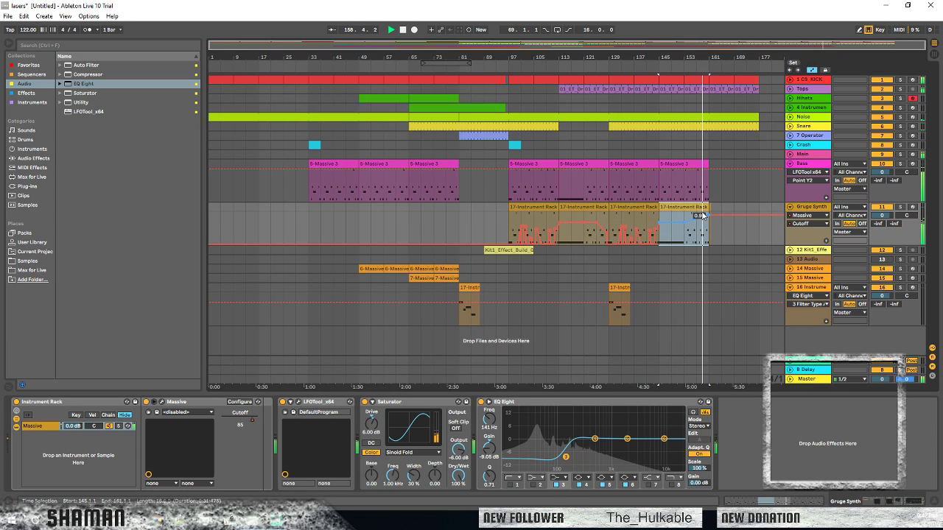
drag(708, 207, 683, 207)
key(ctrl+d)
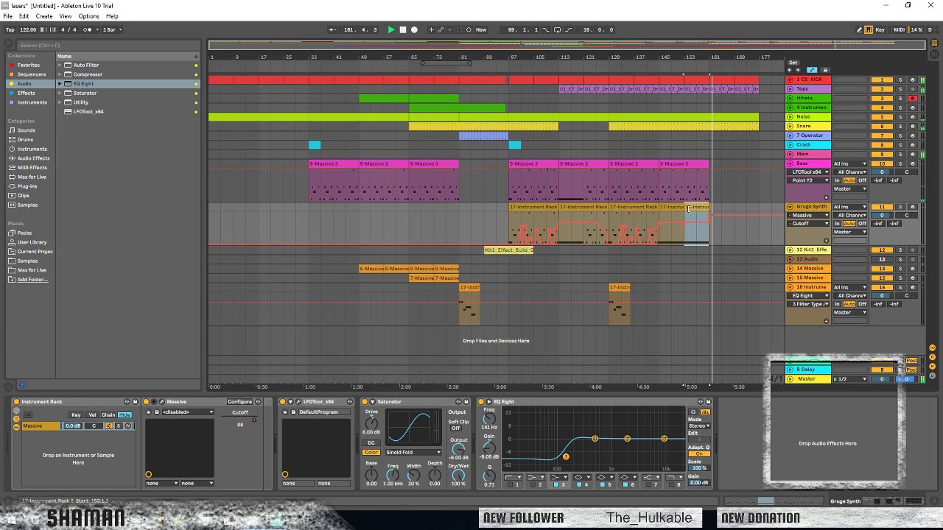
Copy the Crash clip from bar 97 and paste it at bar 161
click(515, 145)
click(713, 145)
key(ctrl+v)
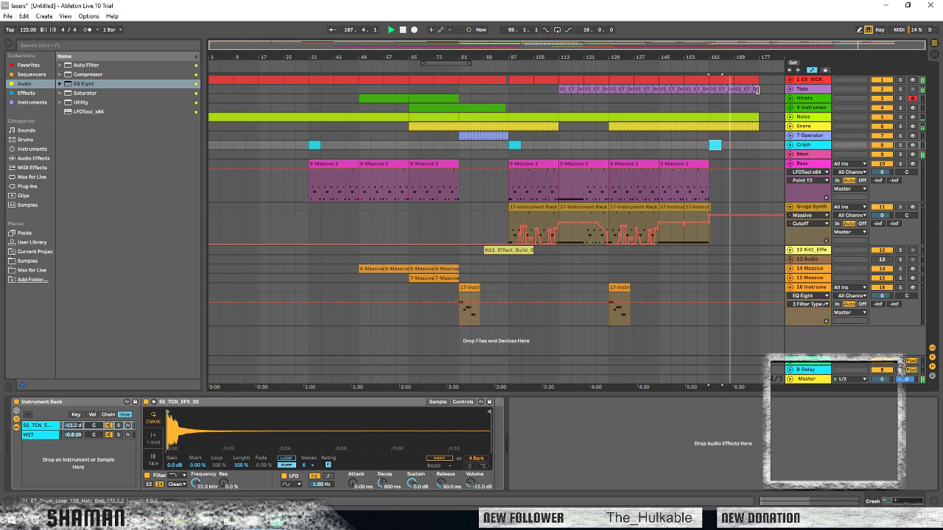
Delete the last Tops clip at bar 169 and paste a copy of the Hihats clip from bar 65 at bar 169
click(755, 89)
click(446, 96)
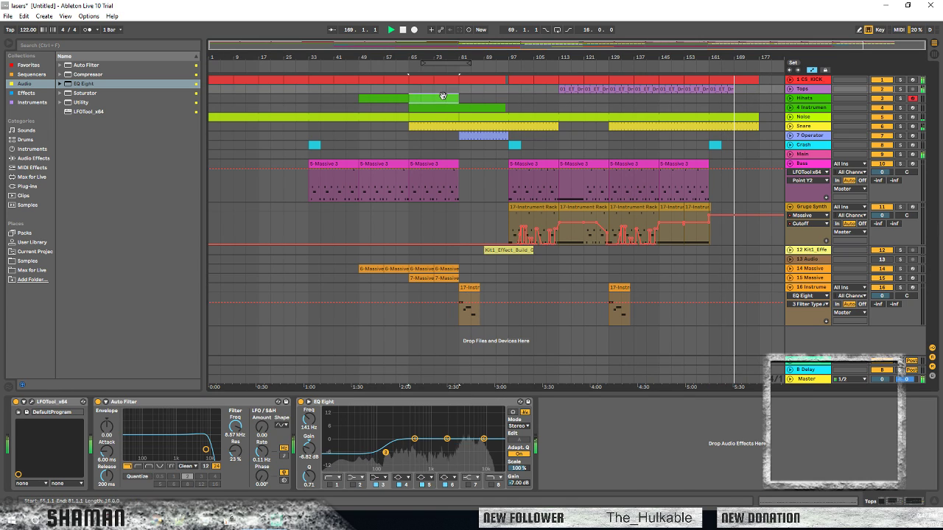
click(739, 96)
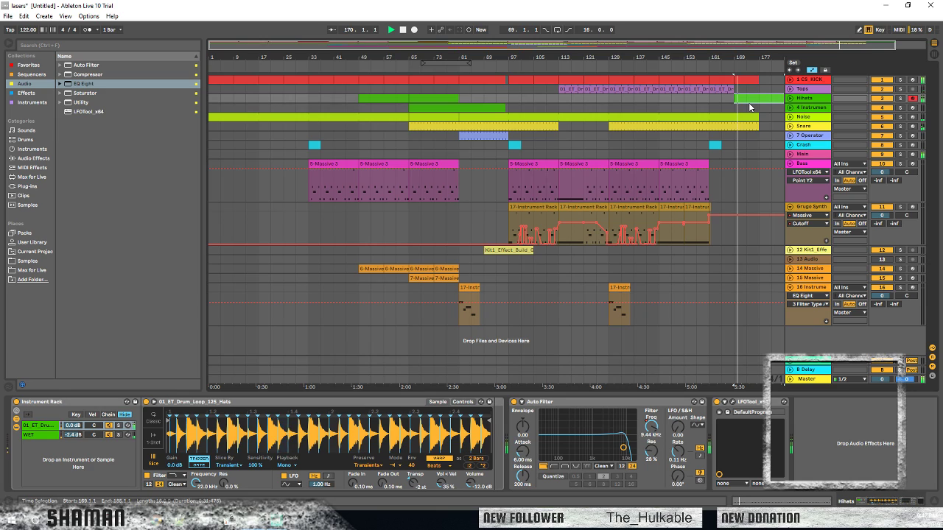
Paste the track 4 clip from bar 65 at bar 169, shorten it to end at bar 177, and extend the Hihats clip to bar 193
click(459, 108)
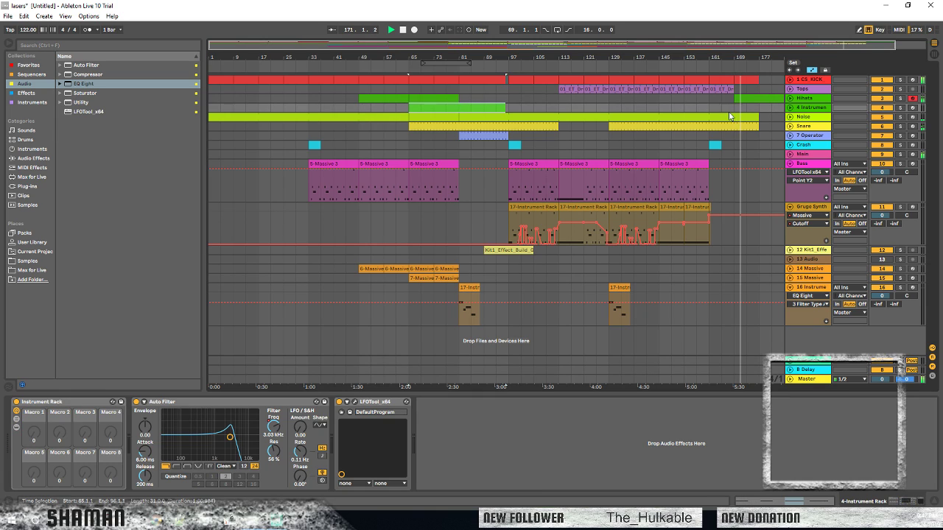
click(742, 112)
click(736, 108)
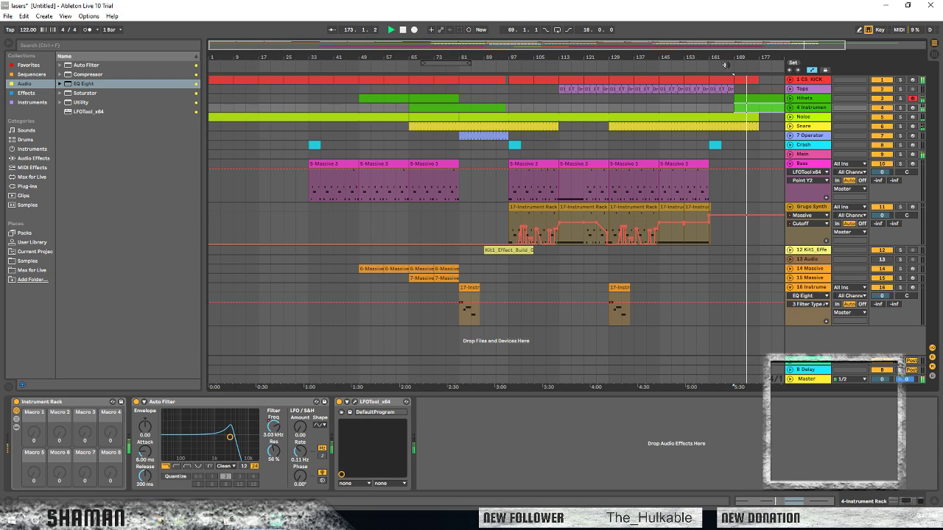
drag(728, 61, 592, 95)
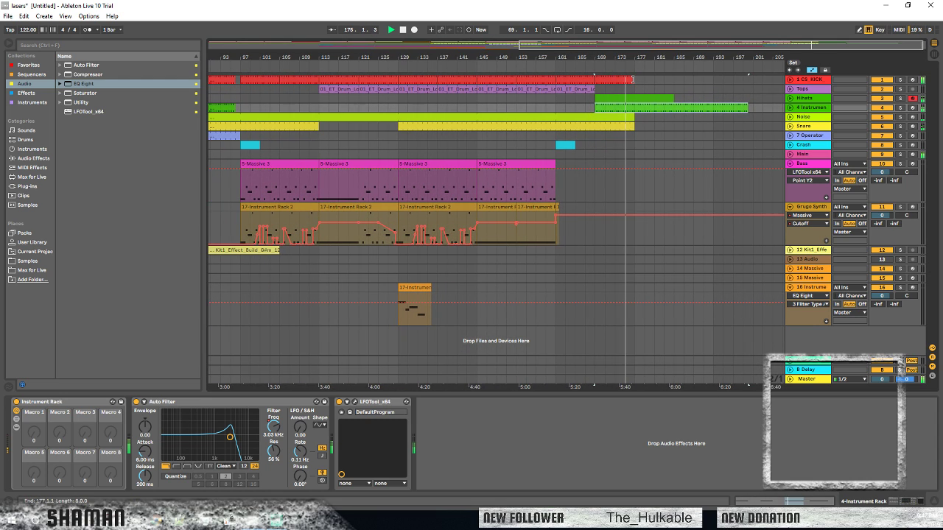
shift+click(733, 107)
drag(733, 107, 635, 106)
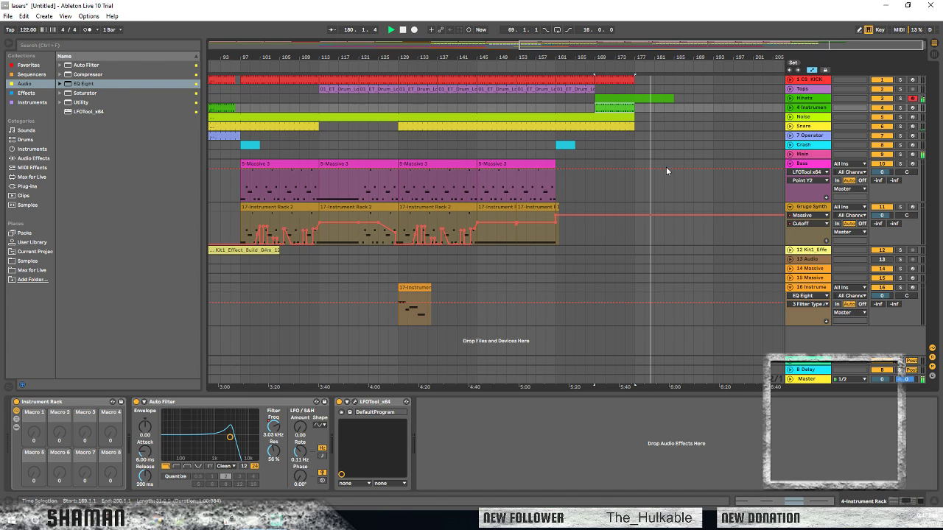
drag(672, 98, 712, 99)
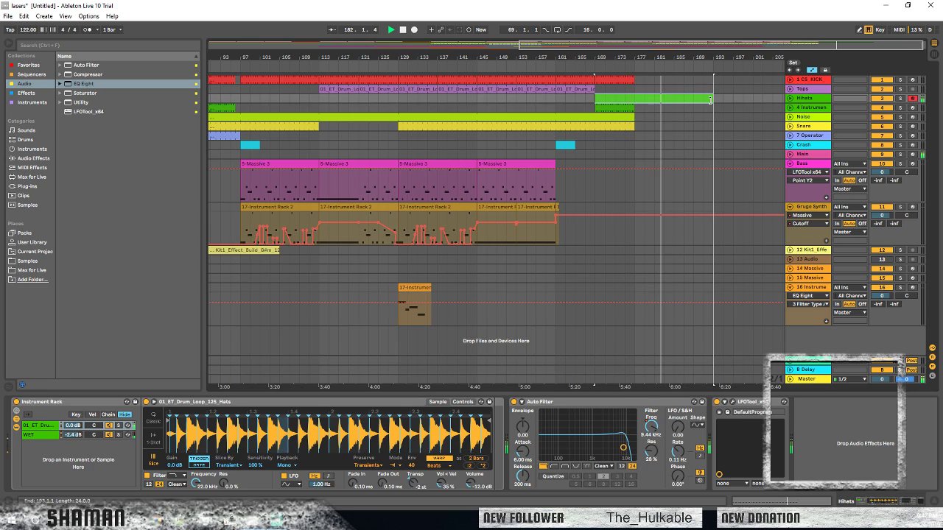
Try to copy the Crash clip from bar 161 to bar 193
click(565, 144)
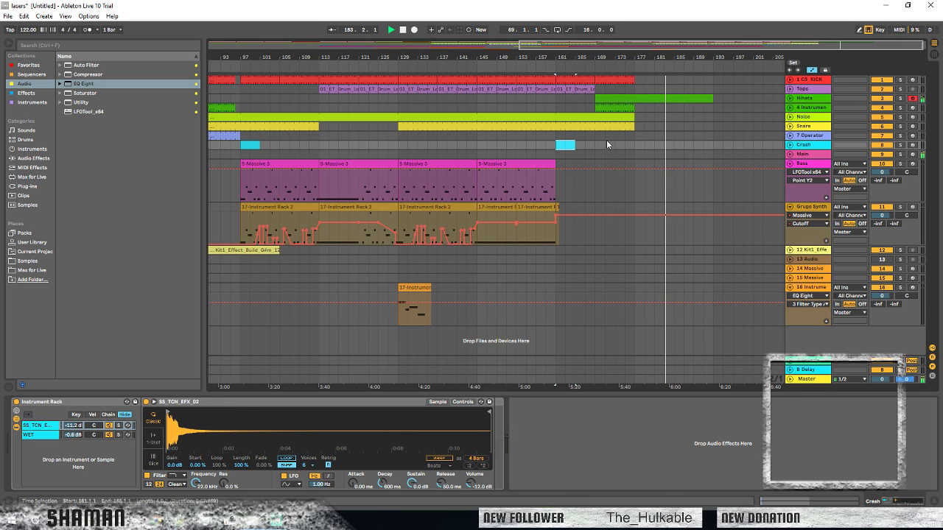
click(678, 145)
click(713, 144)
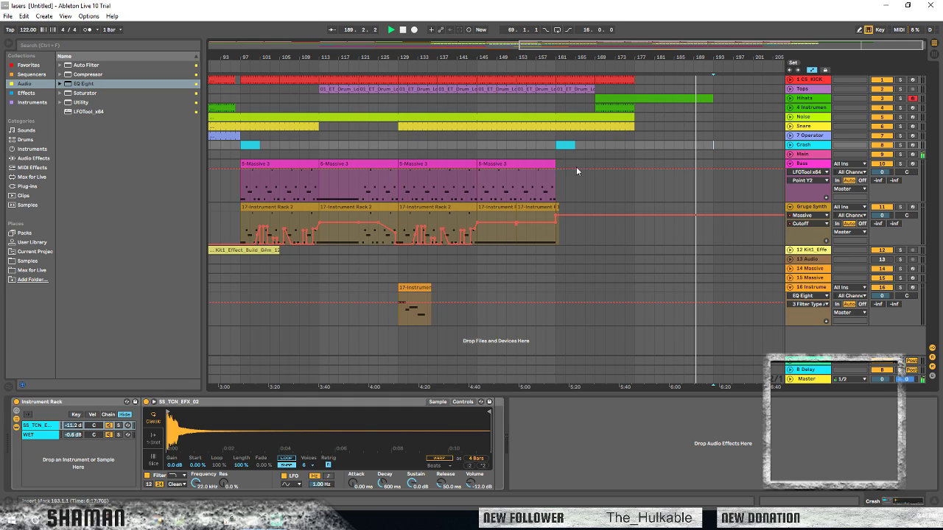
On the Main track, draw Auto Filter Frequency automation falling from bar 185 to 86.9 Hz at bar 193
click(805, 156)
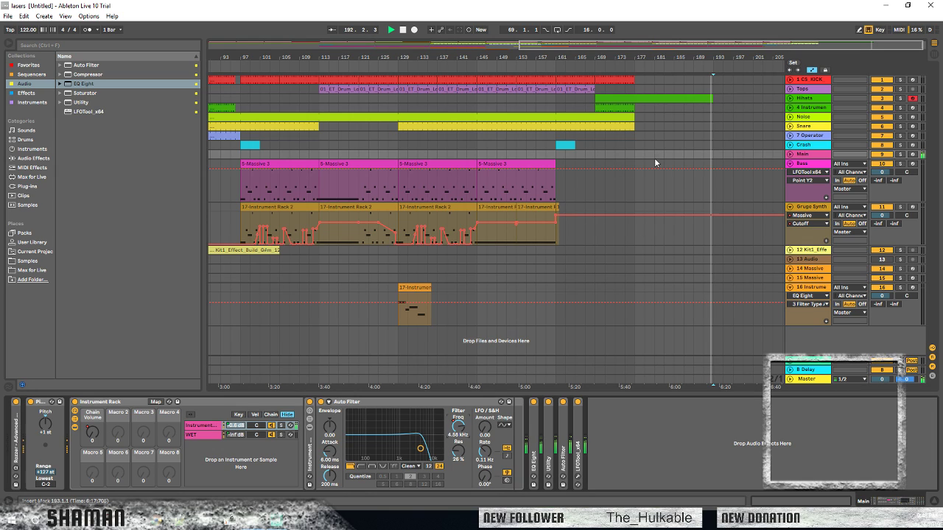
click(792, 156)
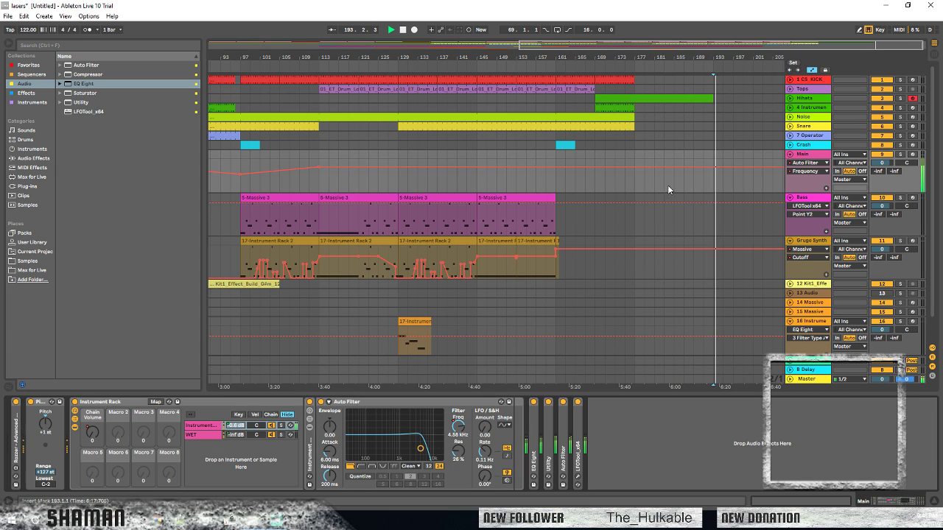
drag(713, 179, 679, 198)
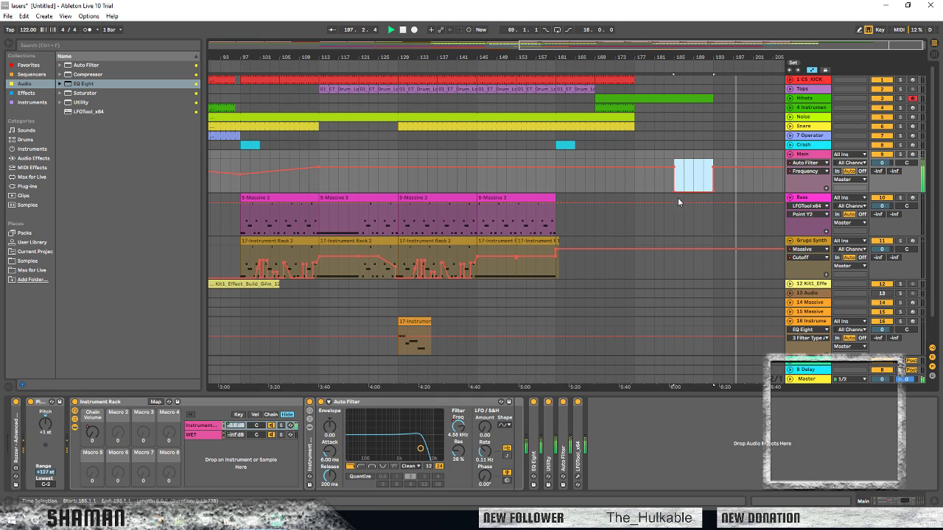
click(673, 189)
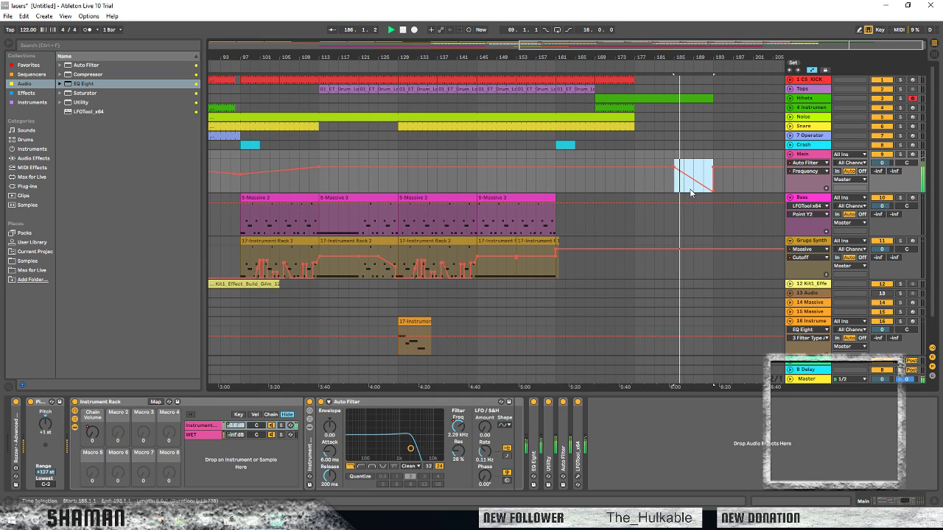
click(713, 169)
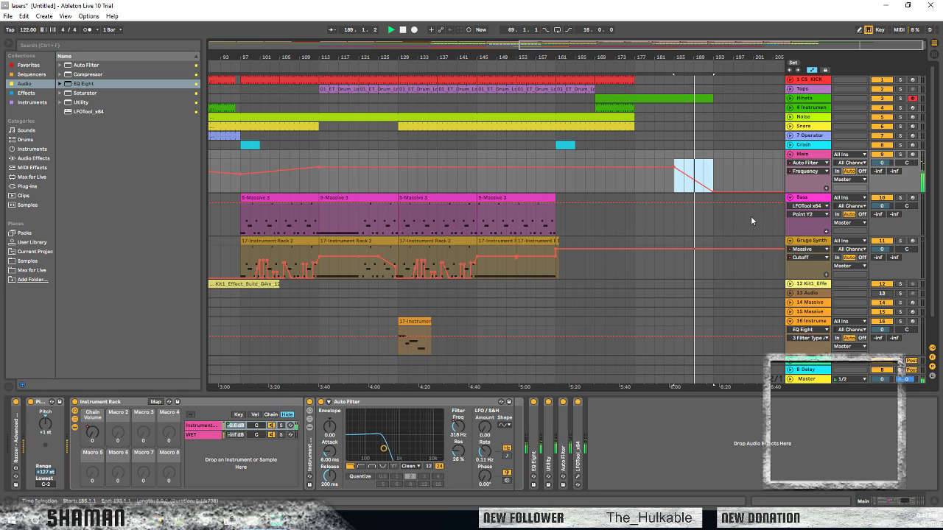
mouse_move(713, 193)
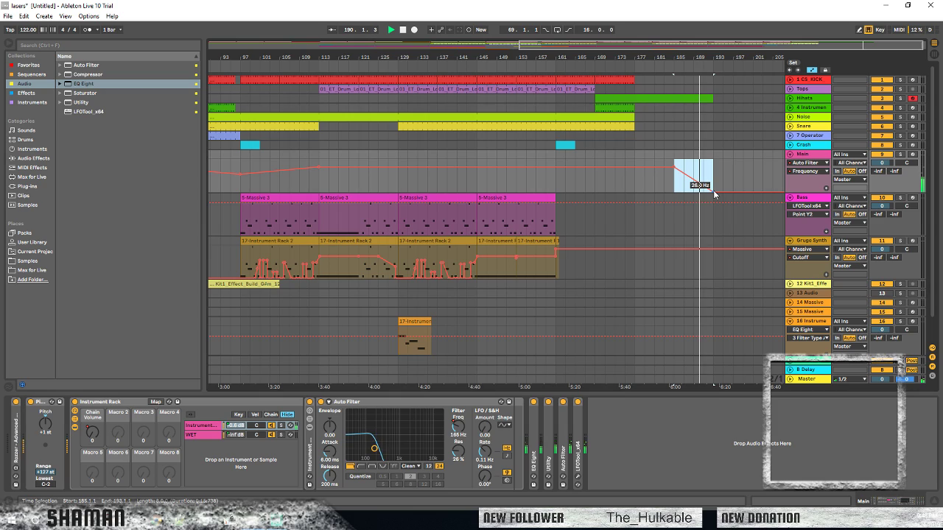
drag(714, 194, 707, 185)
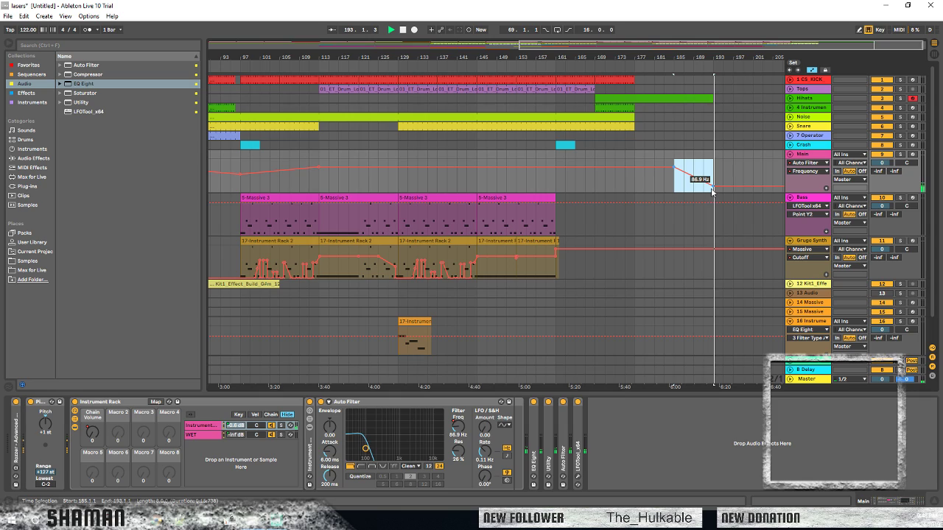
Audition the ending's filter fade and play the arrangement from bar 149 to check the closing section
key(space)
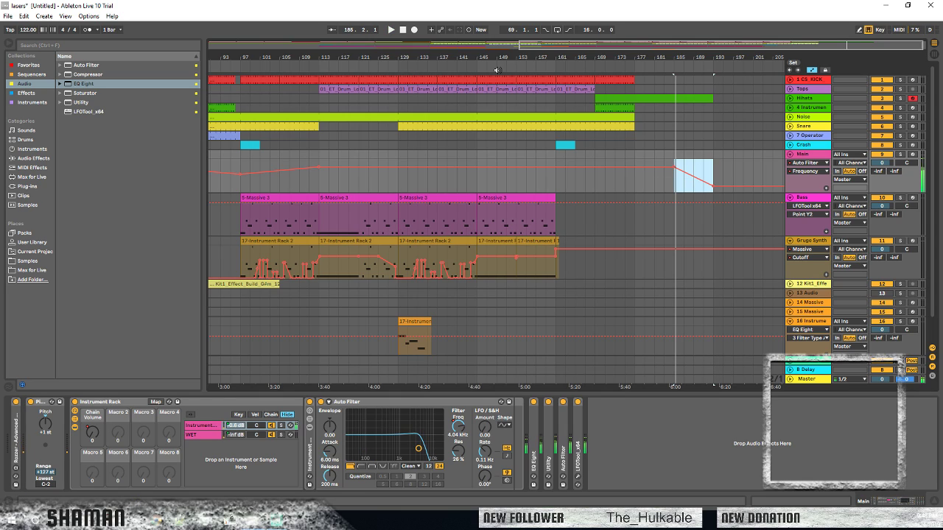
click(496, 70)
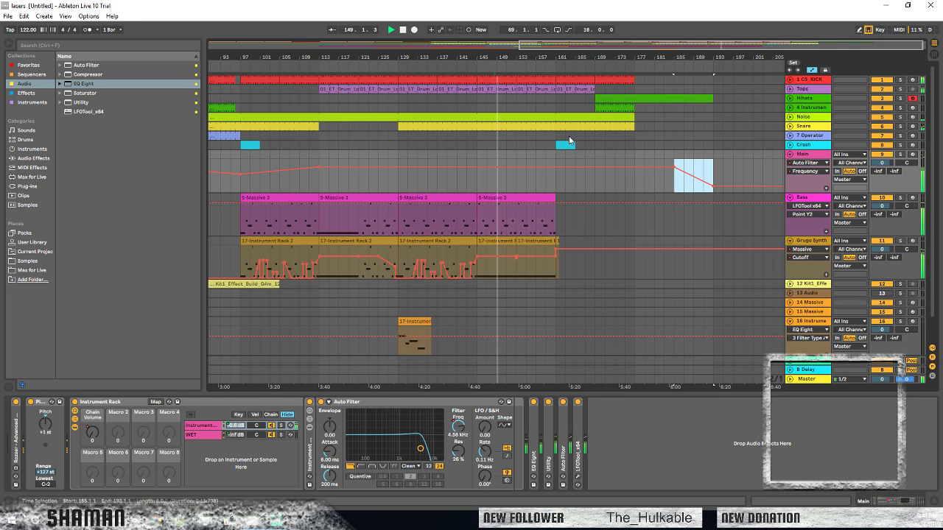
click(564, 144)
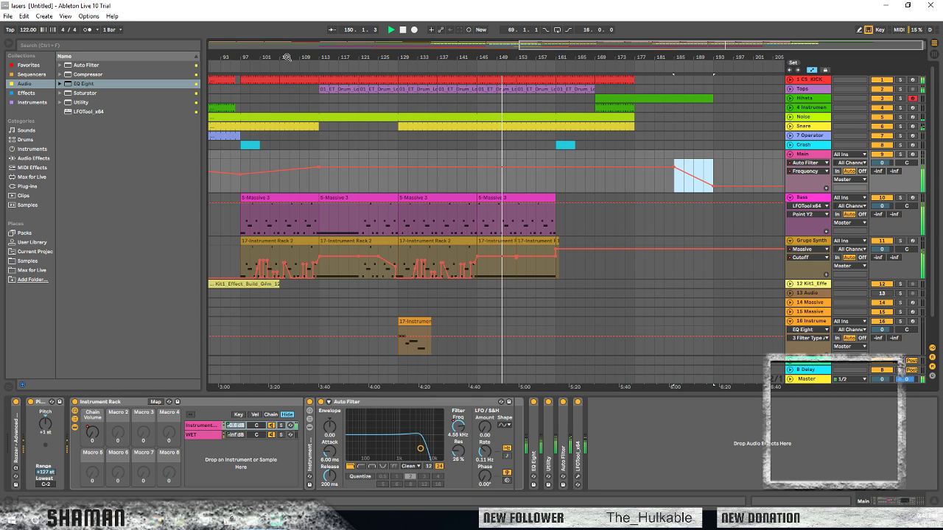
drag(286, 57, 287, 77)
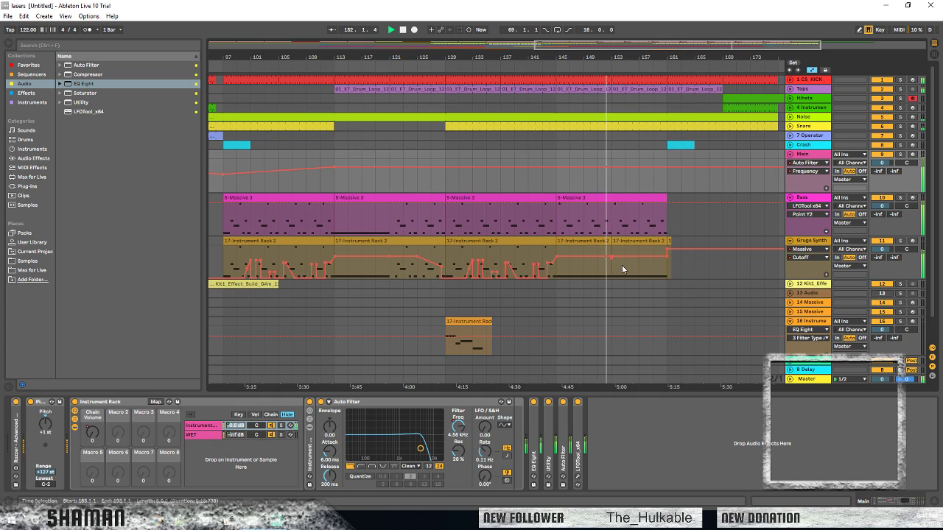
Solo the CS_KICK and Bass tracks together and play from bar 153 to check how they sit against each other
click(803, 245)
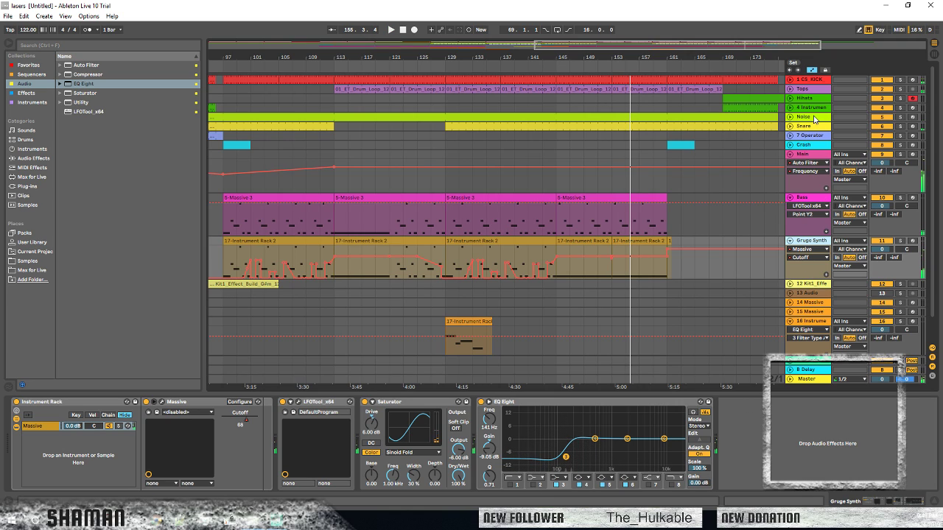
click(901, 80)
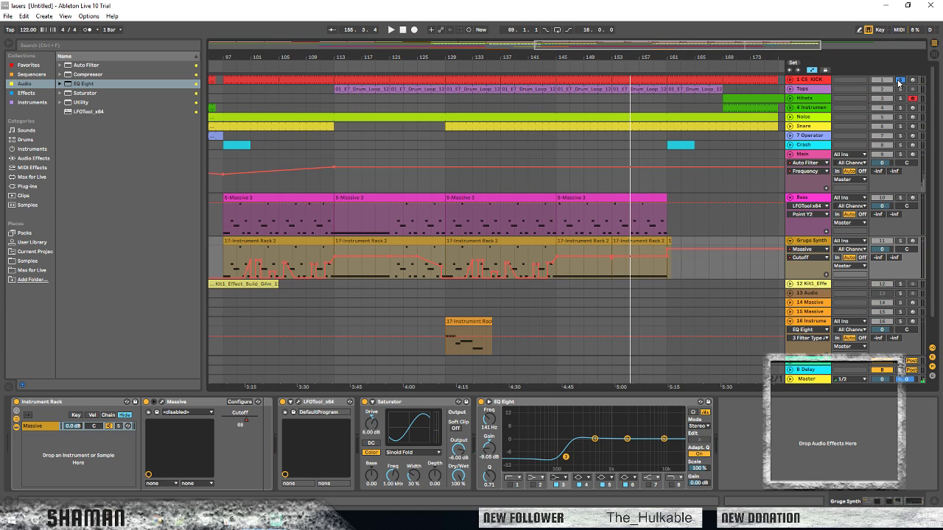
key(space)
click(609, 153)
key(space)
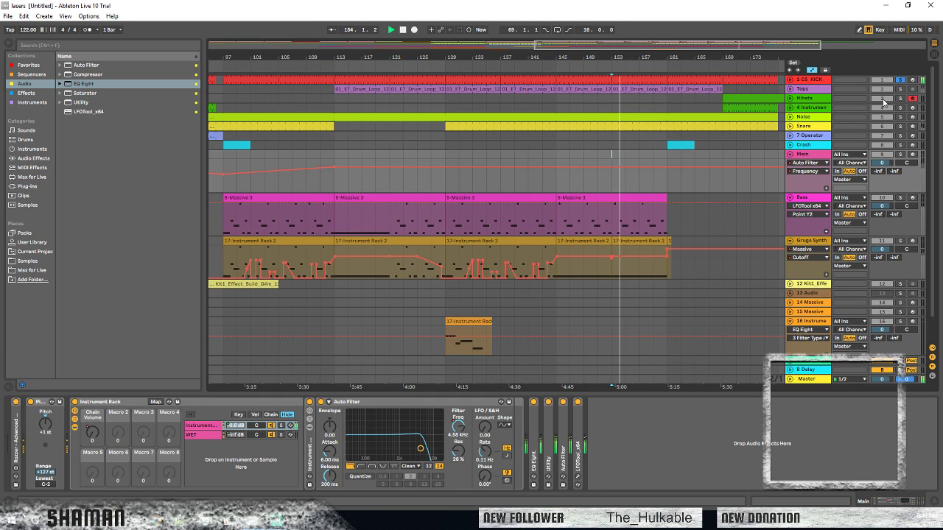
ctrl+click(900, 197)
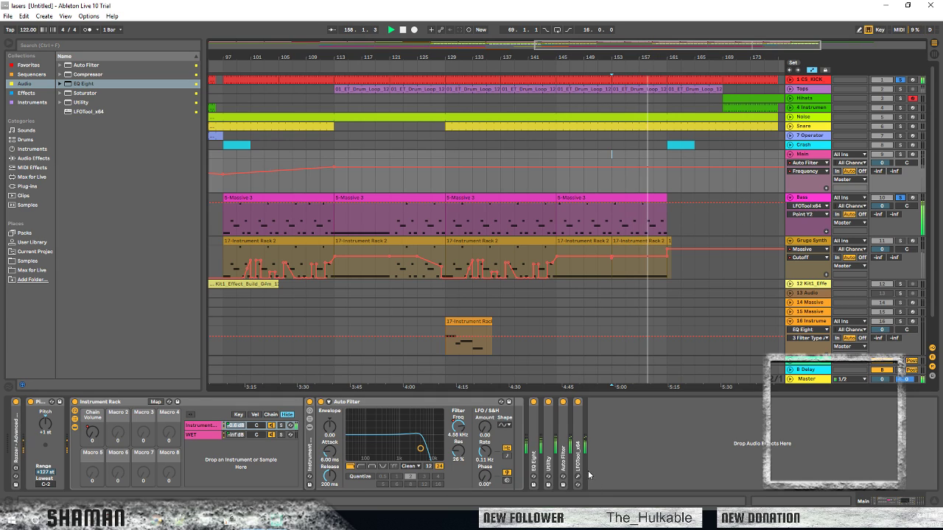
In LFOTool on the Main track, lower the volume curve's start point and shift its last peak point slightly earlier
double_click(581, 428)
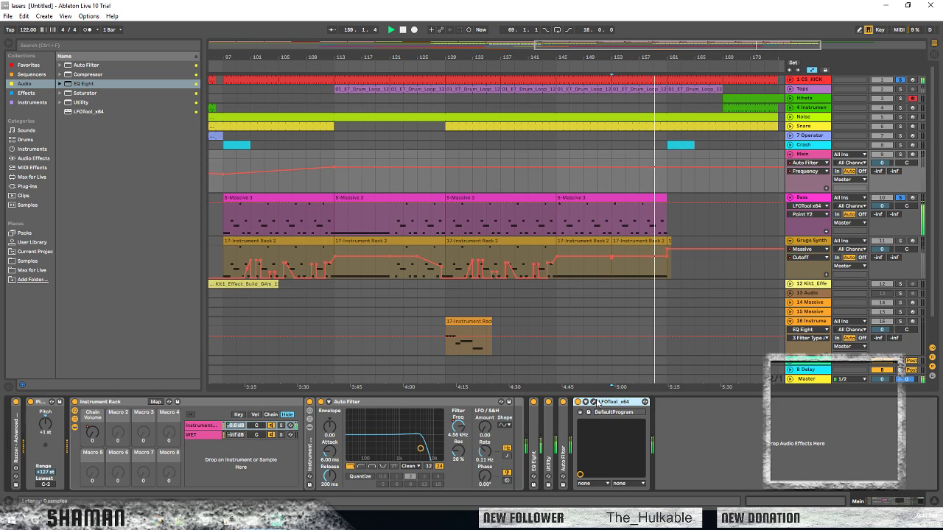
click(595, 402)
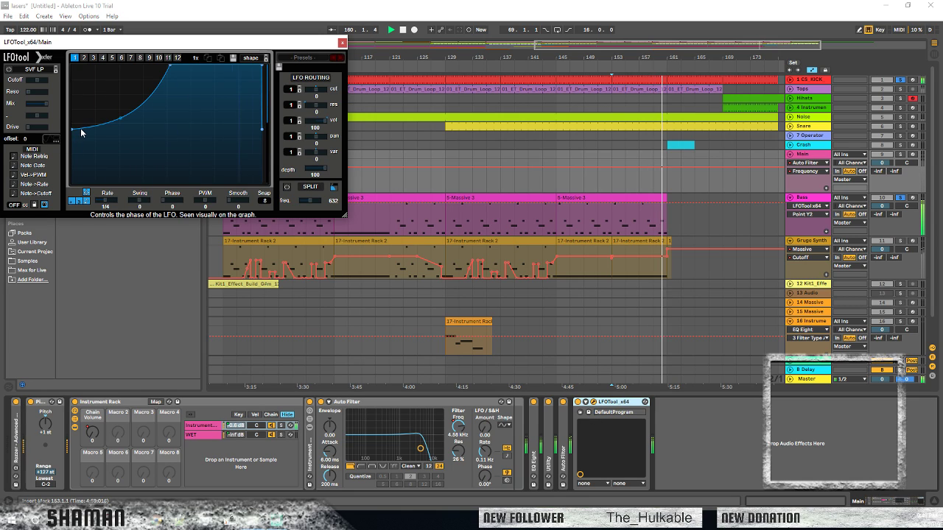
drag(72, 129, 70, 144)
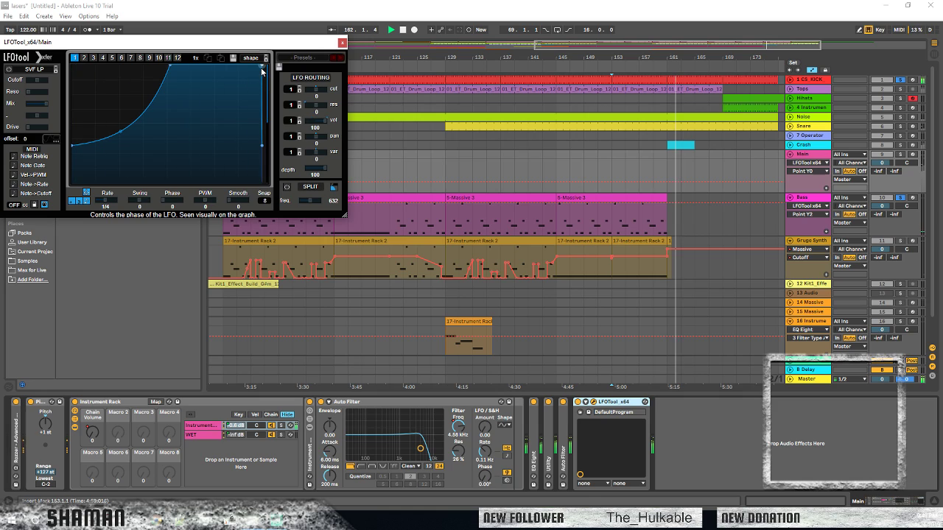
drag(261, 66, 256, 64)
Replay from bar 153 to hear the ducking, clear the track solos, and close the LFOTool window
key(space)
key(space)
key(space)
key(space)
click(901, 80)
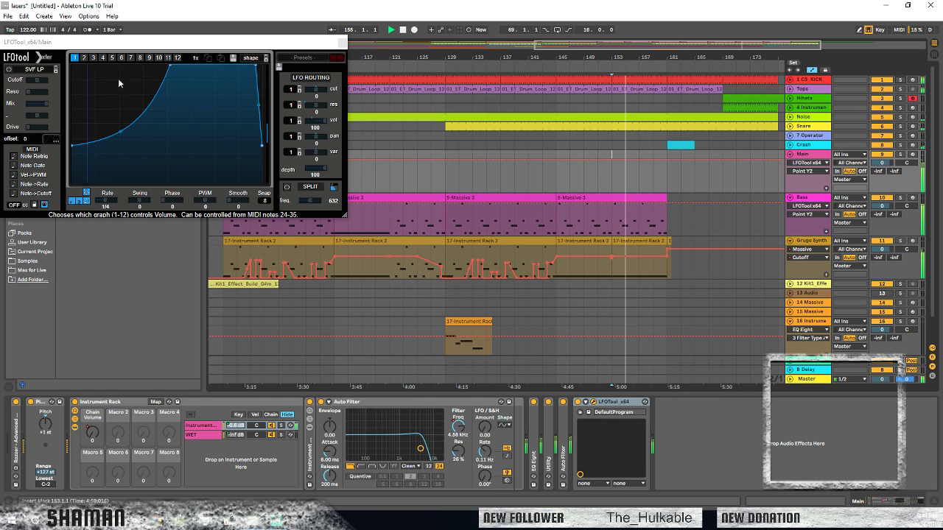
click(339, 42)
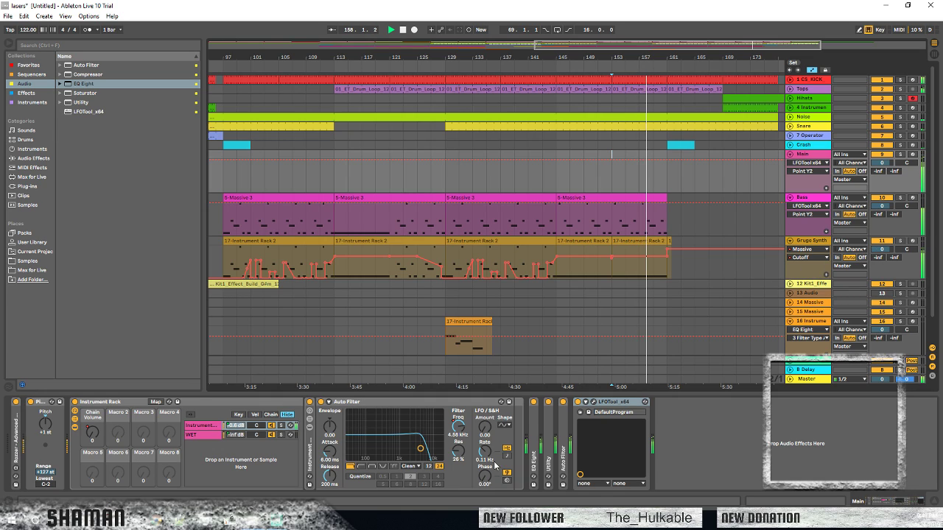
Reshape the Gruge Synth's Massive Cutoff automation into a slight decline from bar 153 to bar 161, auditioning it from bar 153
click(457, 428)
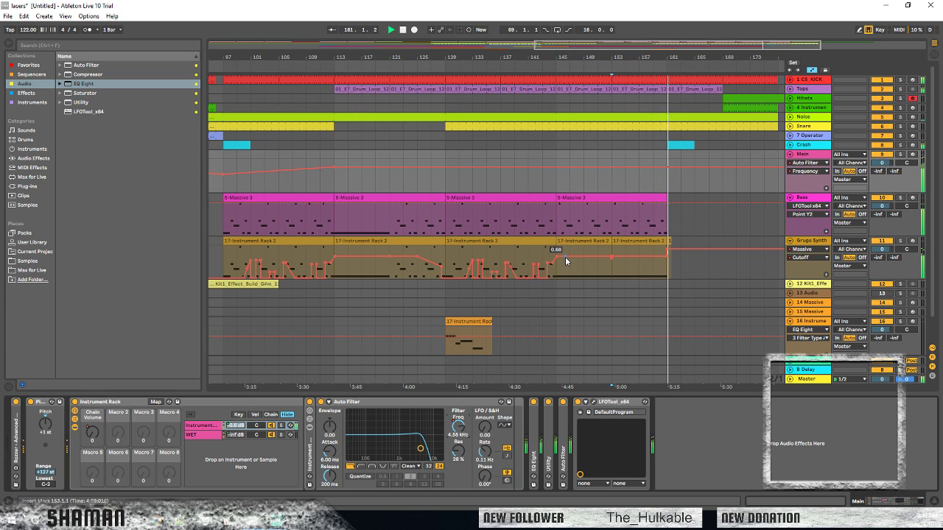
click(668, 252)
drag(667, 253, 667, 279)
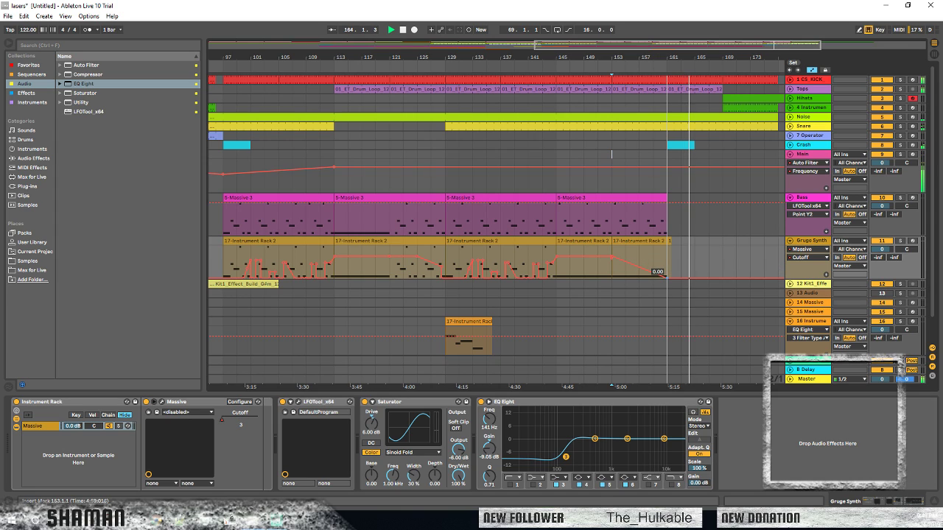
key(space)
key(space)
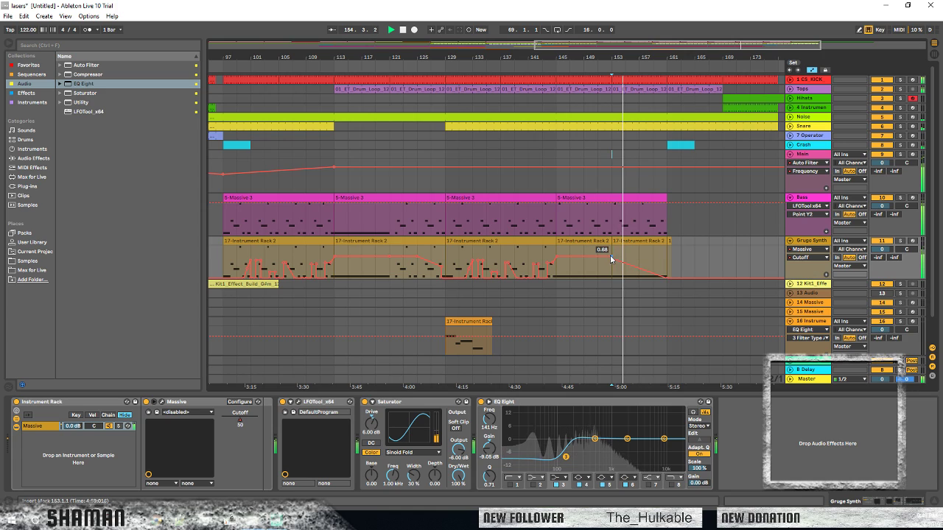
drag(612, 258, 668, 261)
key(space)
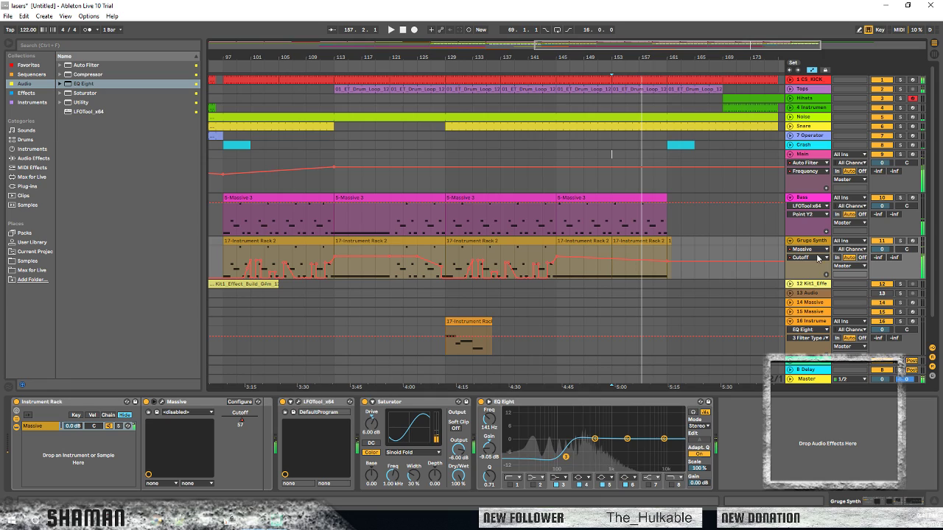
Add a Utility device after EQ Eight on the Gruge Synth track
click(881, 251)
click(554, 261)
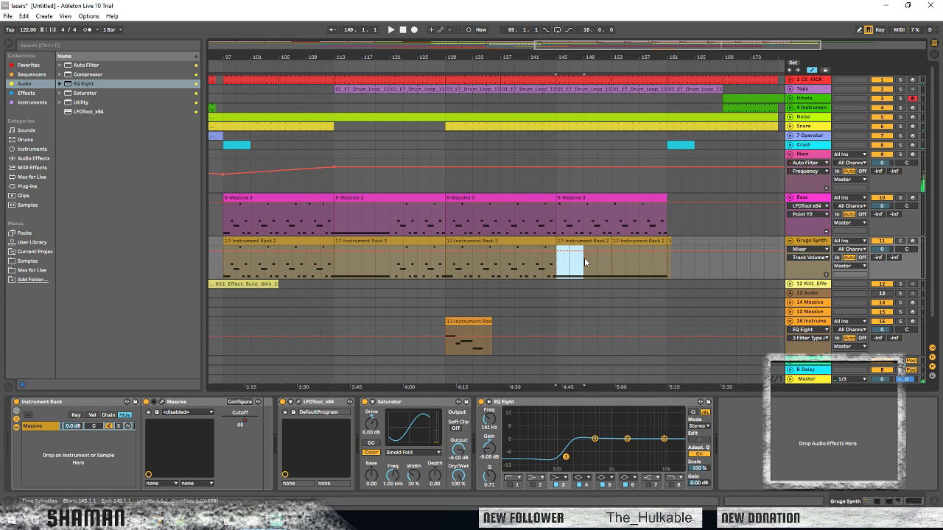
click(54, 431)
click(87, 103)
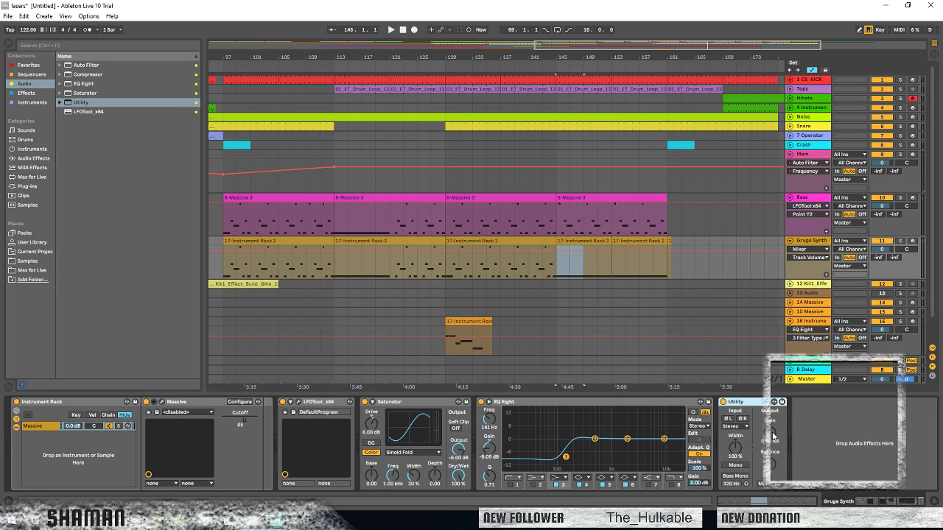
Draw Utility Gain automation on Gruge Synth falling from bar 145 to -inf dB at bar 161, and delete the leftover clip sliver at bar 161
click(693, 277)
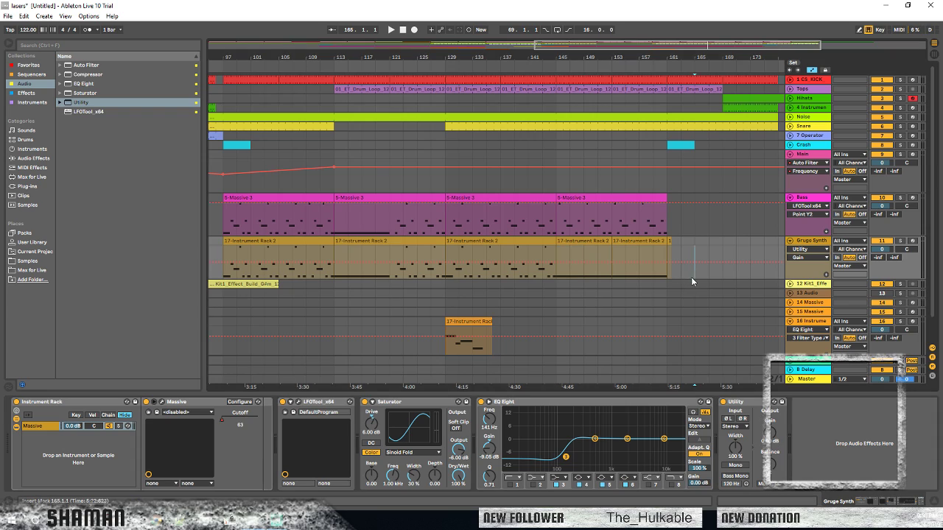
drag(652, 269, 563, 277)
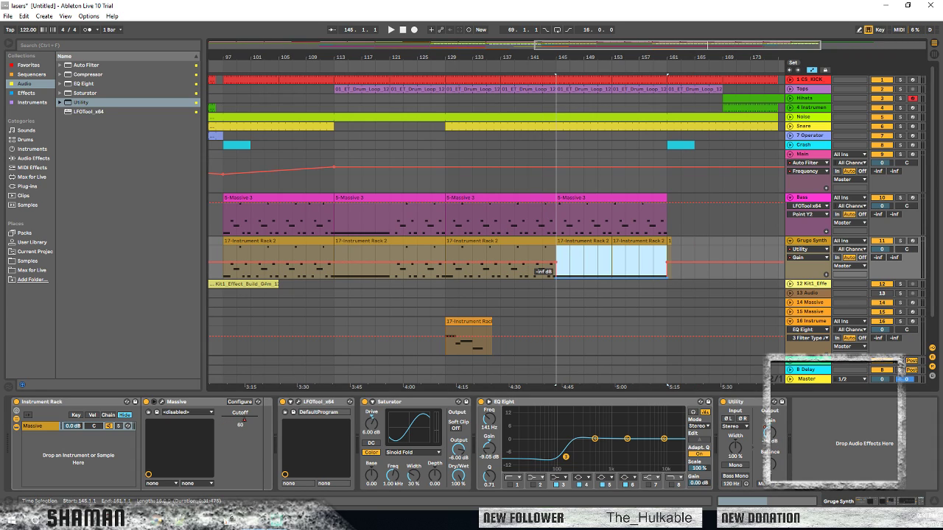
click(556, 278)
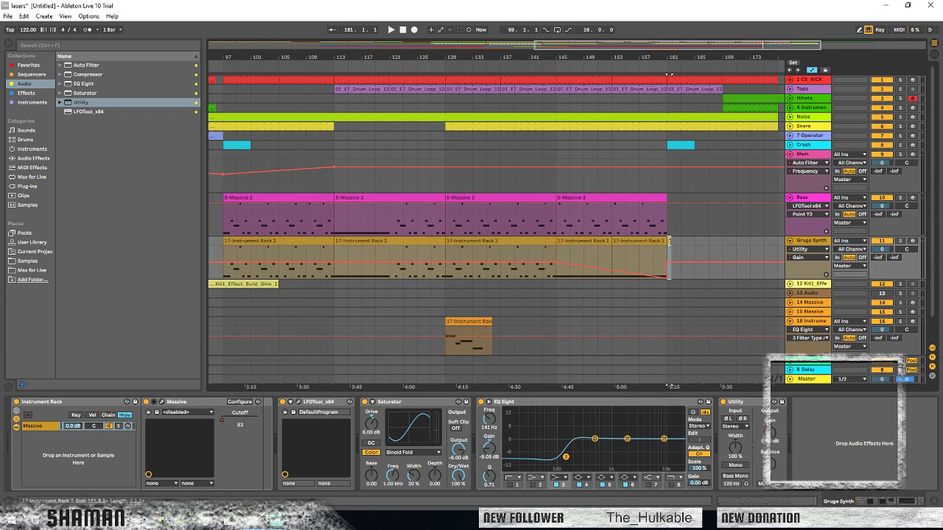
Play from bar 143 to audition the Gruge Synth's gain fade
click(543, 97)
key(space)
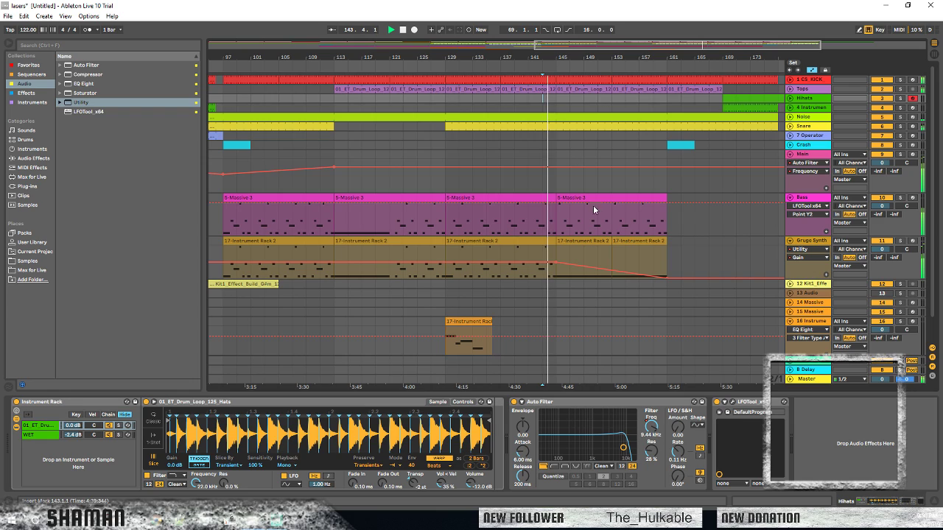
click(689, 144)
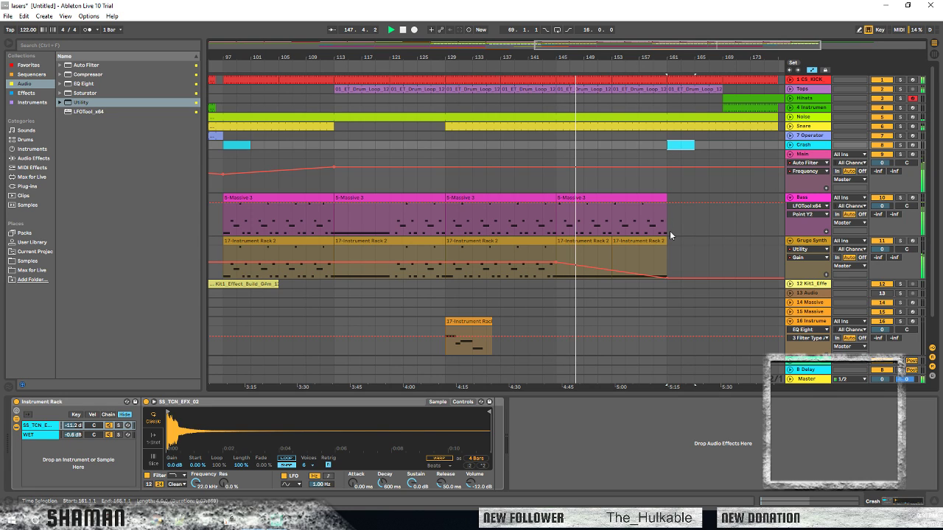
drag(592, 60, 587, 37)
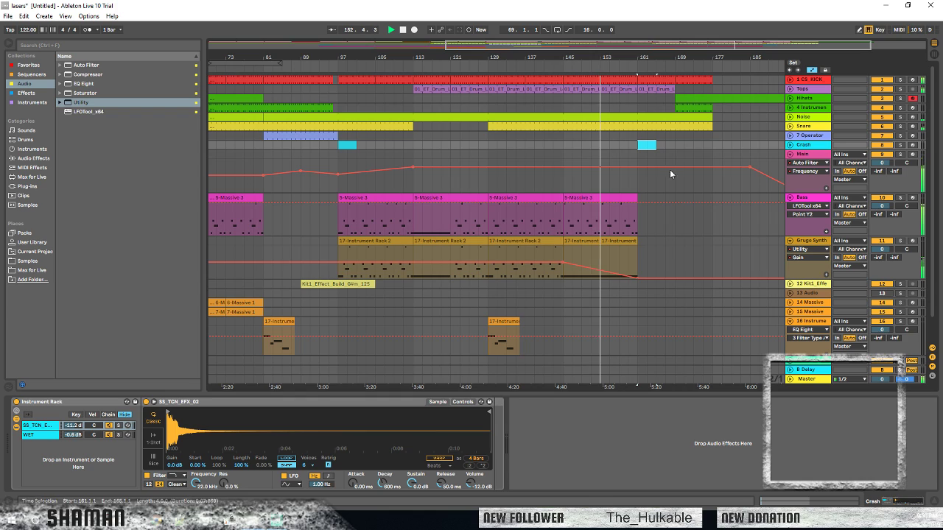
Inspect the Bass track's Massive synth settings during playback, and close its window
click(799, 199)
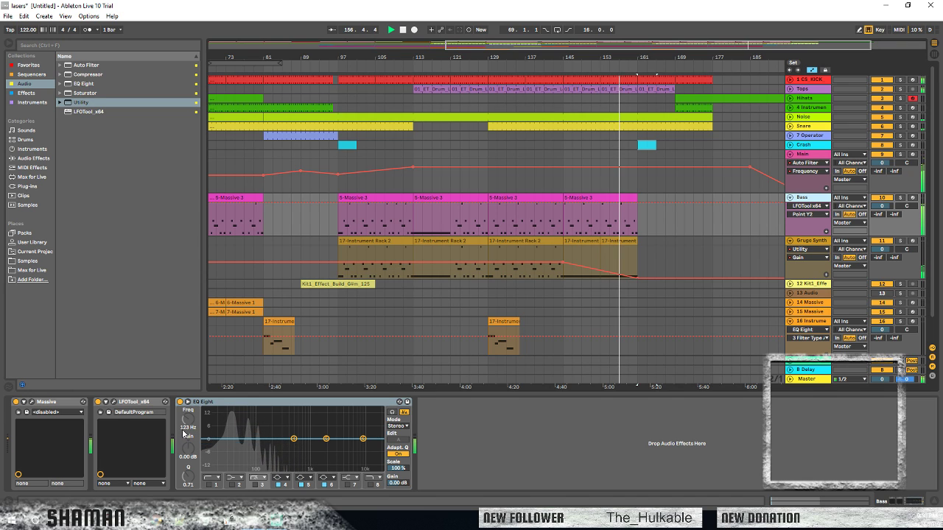
click(59, 404)
click(32, 402)
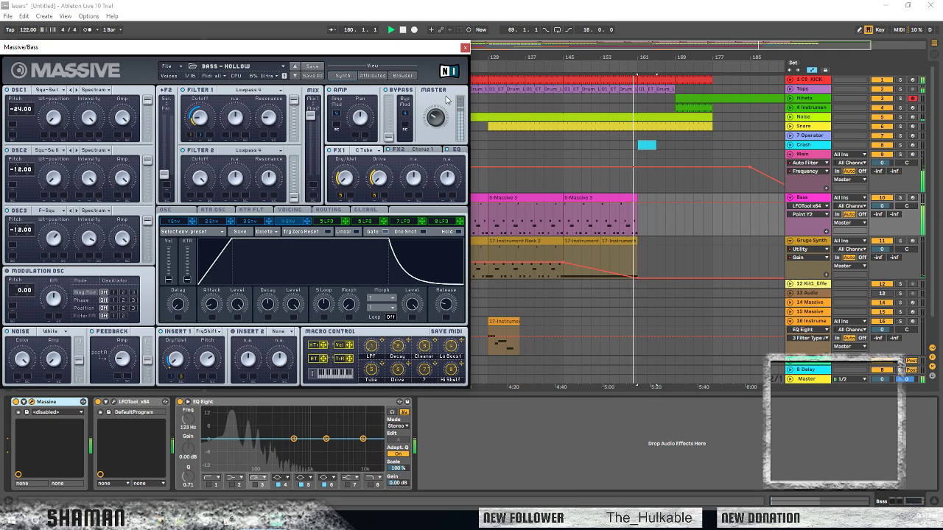
click(465, 48)
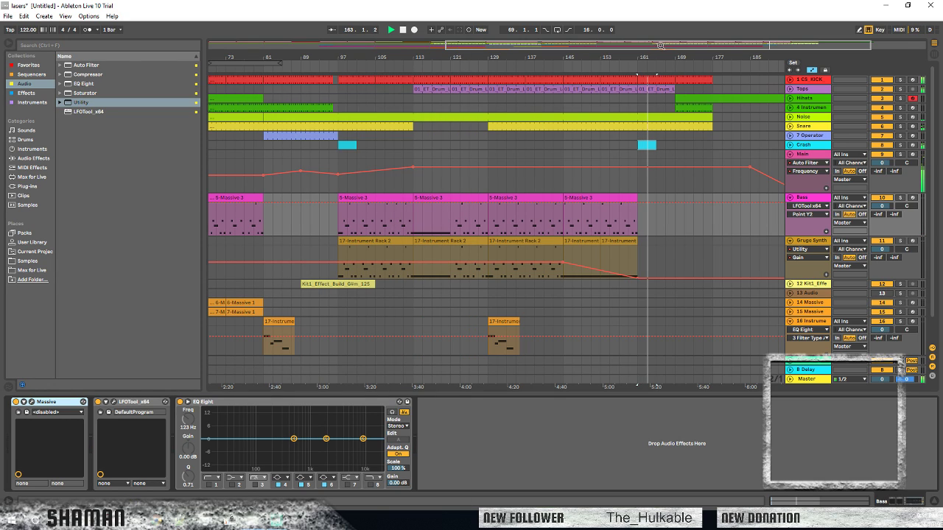
Extend the Hihats clip back to start at bar 161 and delete the Tops clip from bar 161 to 169
drag(654, 56, 655, 45)
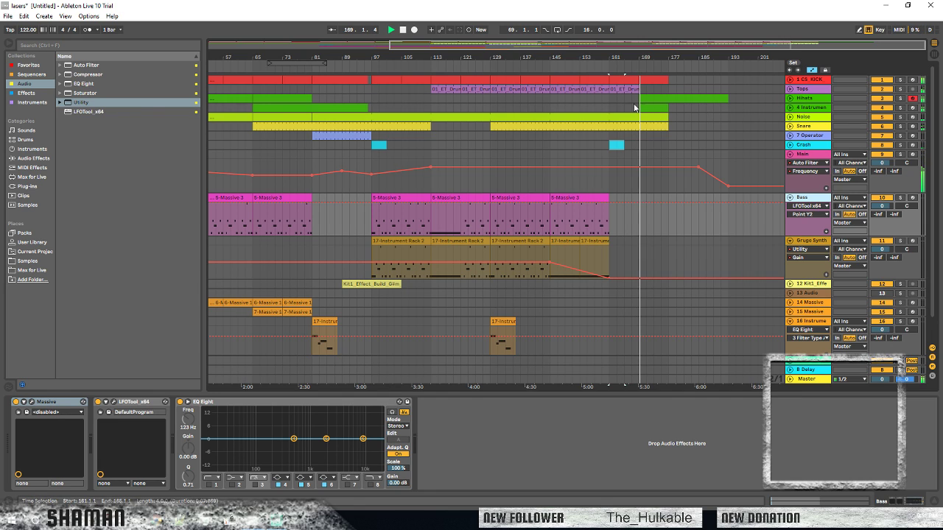
click(599, 69)
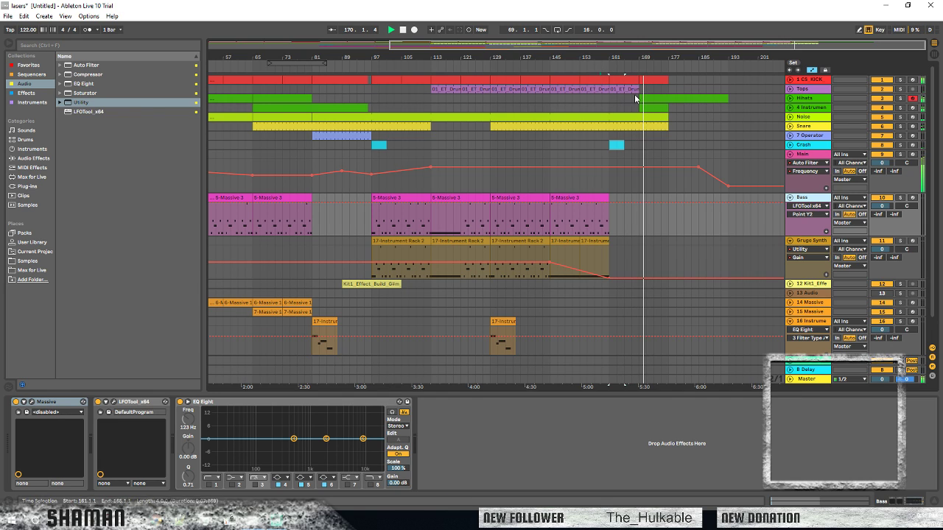
click(619, 89)
click(620, 89)
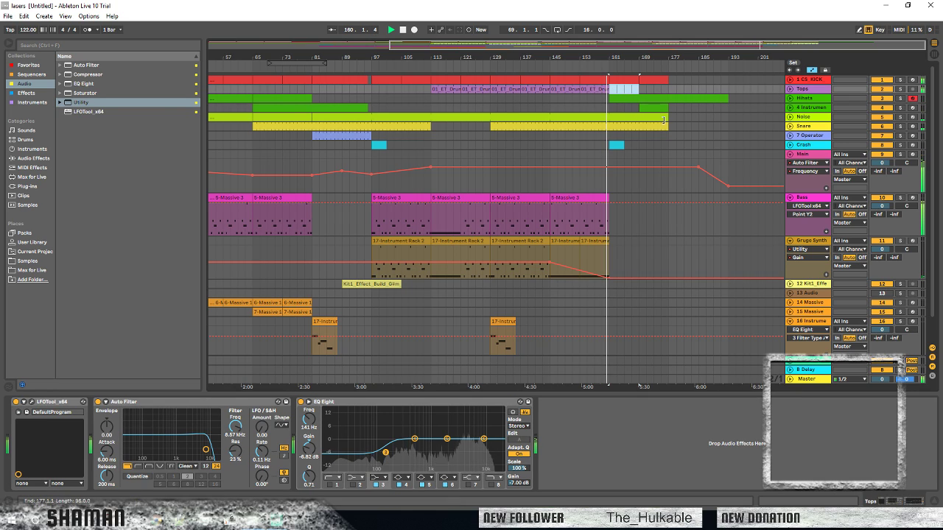
click(658, 90)
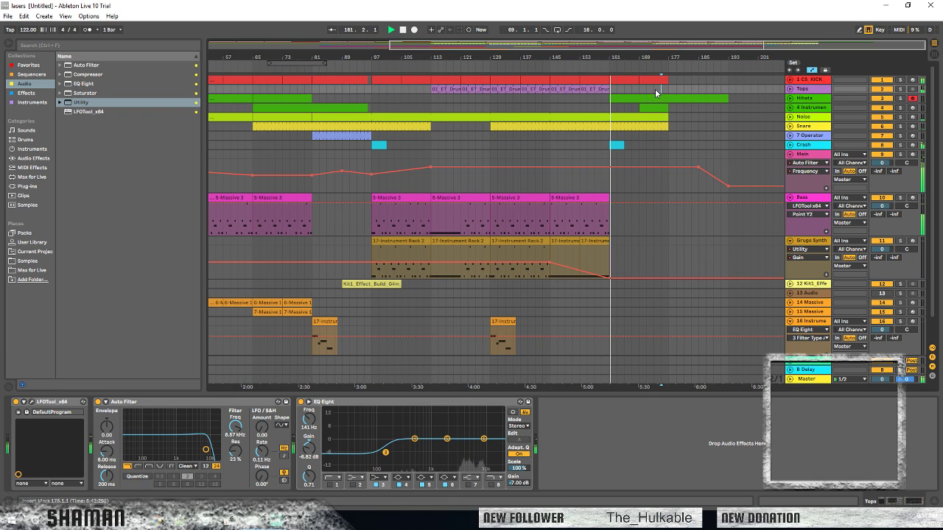
Copy the CS_KICK clip from bars 57–65 to bars 153–161
drag(241, 57, 697, 57)
click(790, 80)
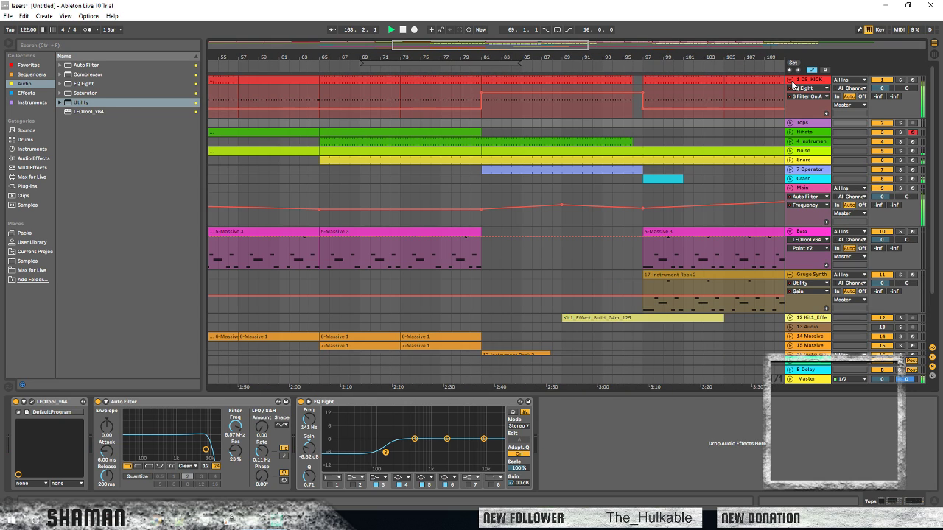
click(315, 90)
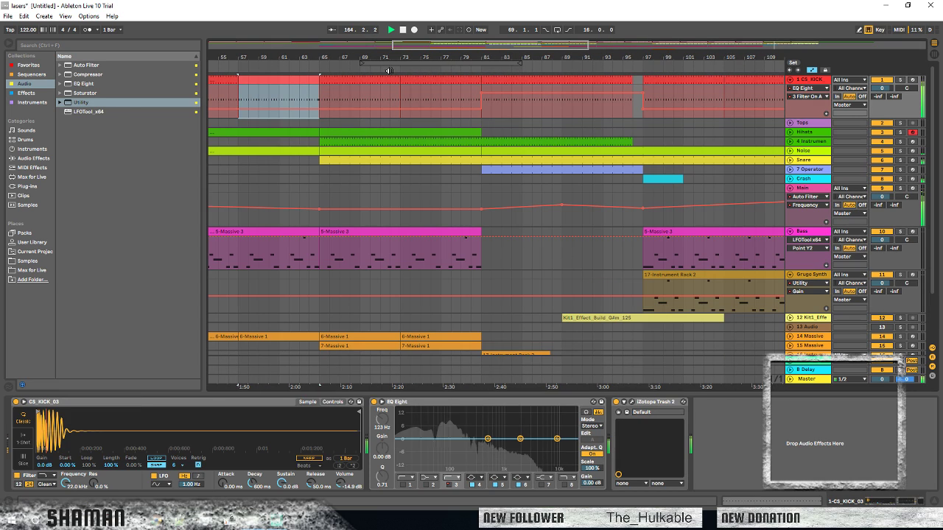
drag(600, 58, 241, 38)
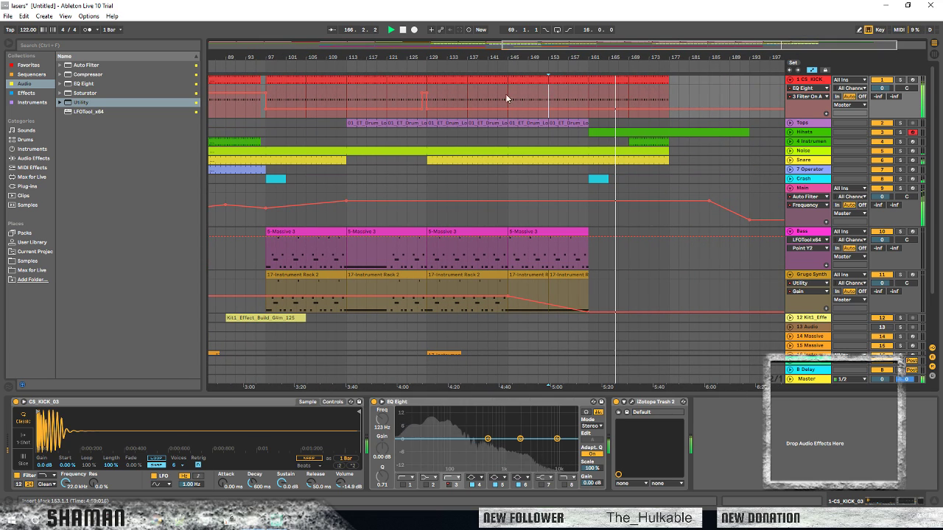
drag(509, 93, 542, 115)
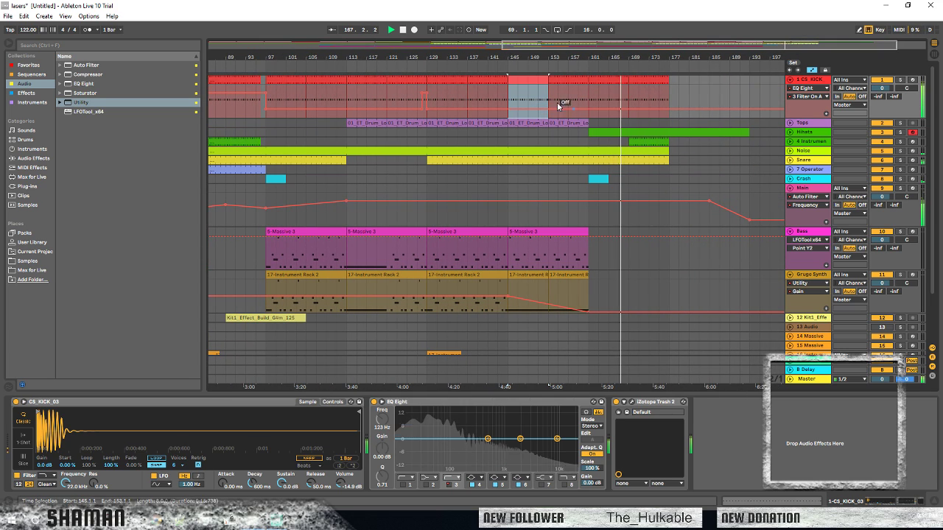
click(555, 93)
drag(549, 91, 588, 121)
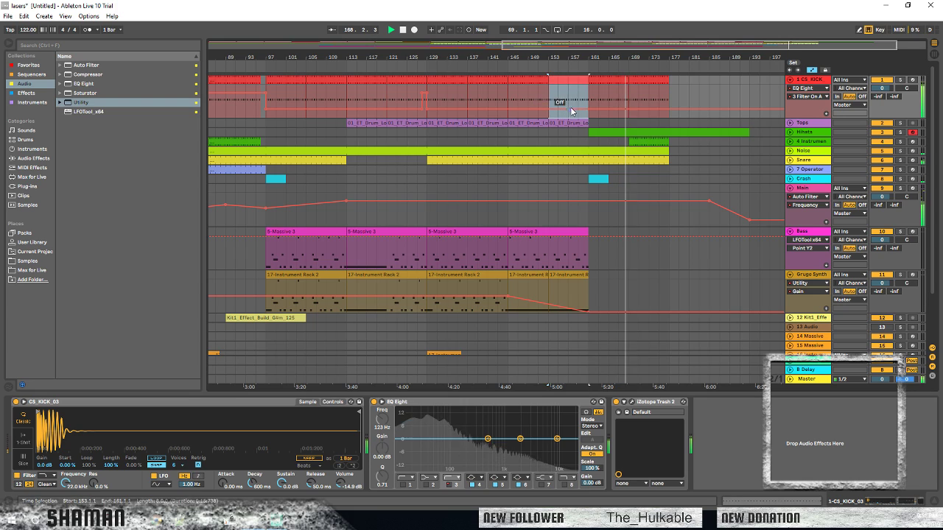
Play from around bar 160 and extend the track 4 clip back to start at bar 161
click(583, 65)
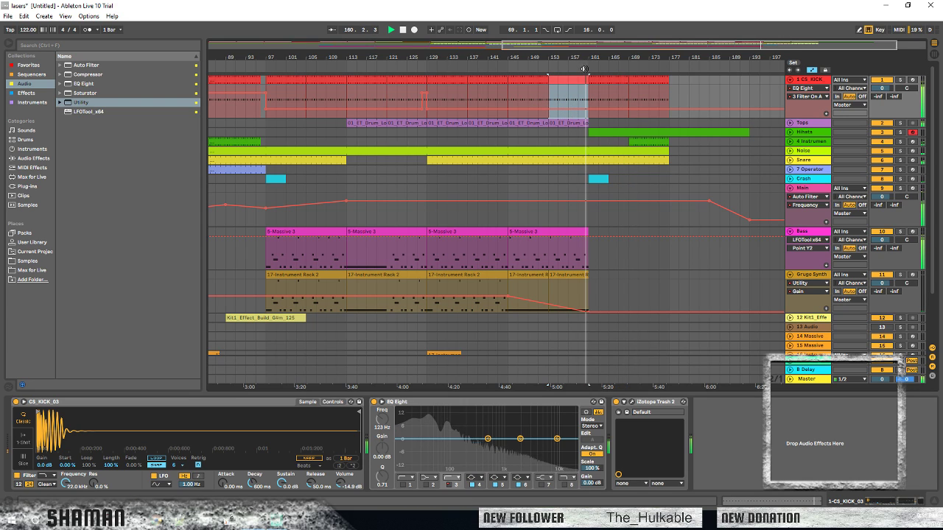
click(635, 143)
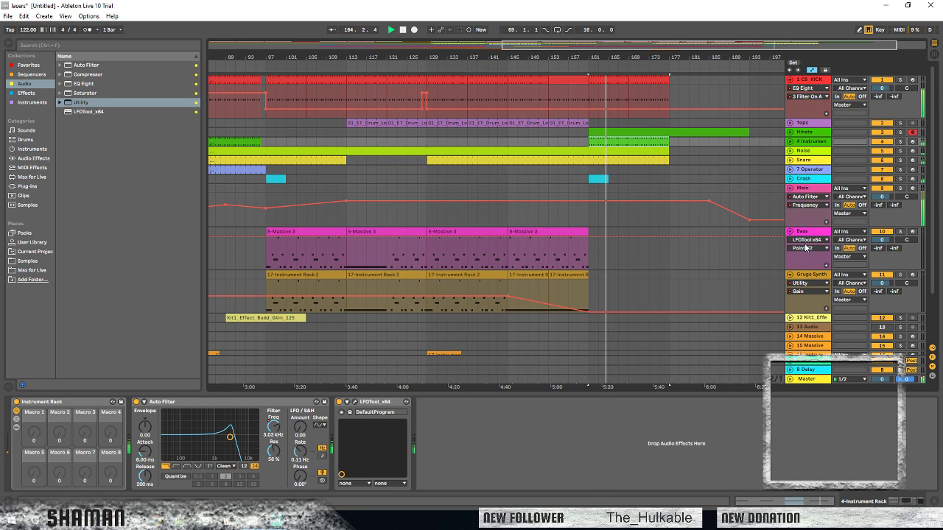
Reshape the Main track's Auto Filter frequency automation into a gradual decline from bar 161 through bar 177 to bar 193
click(800, 190)
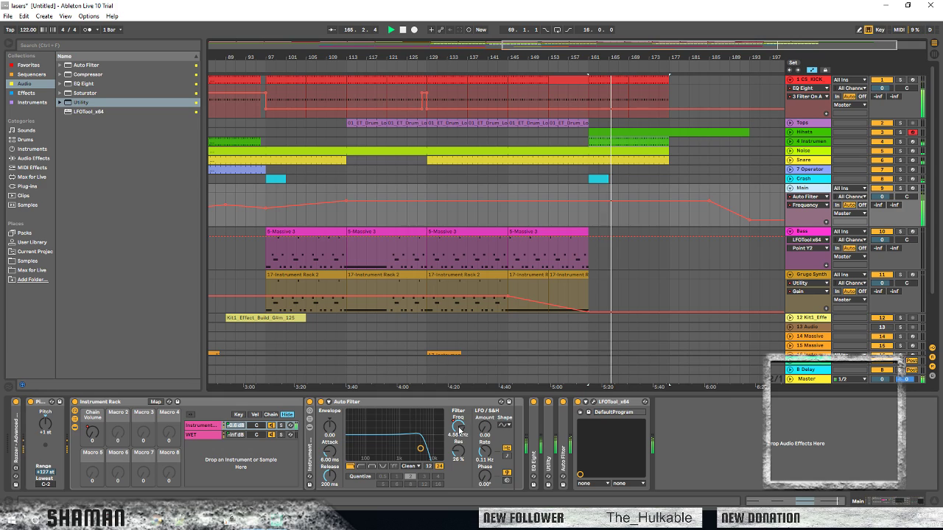
click(589, 193)
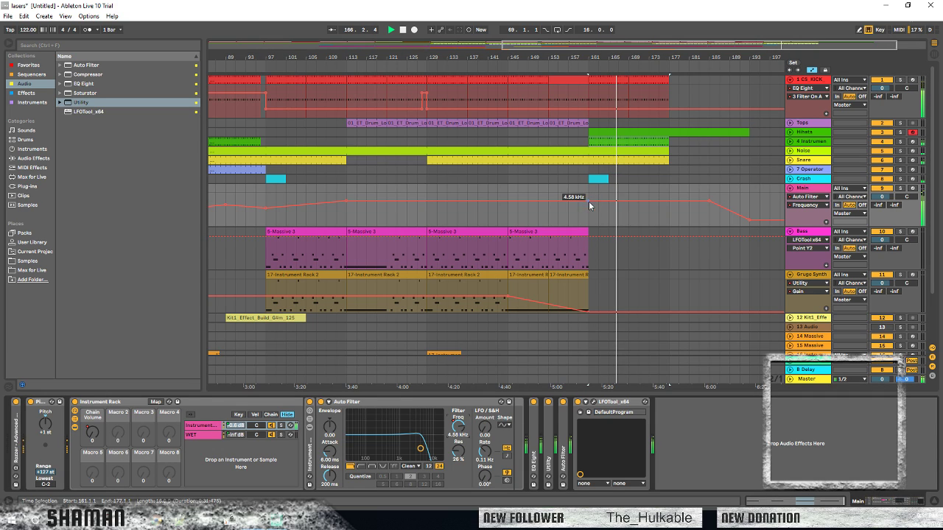
drag(589, 210, 626, 210)
click(674, 213)
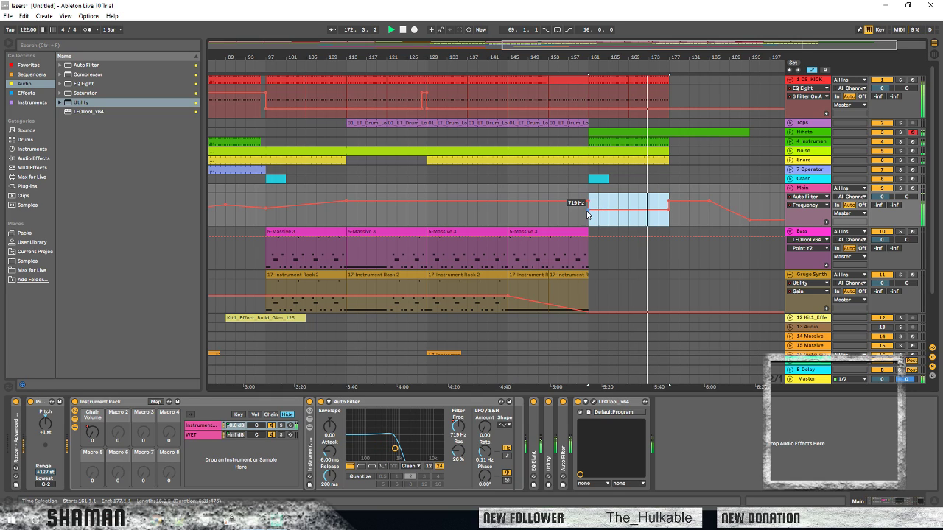
click(589, 212)
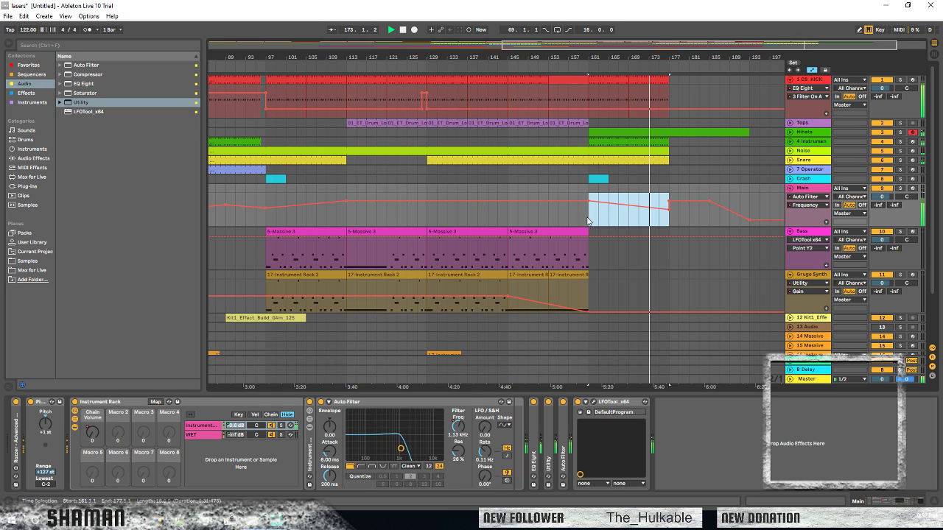
click(669, 201)
click(709, 200)
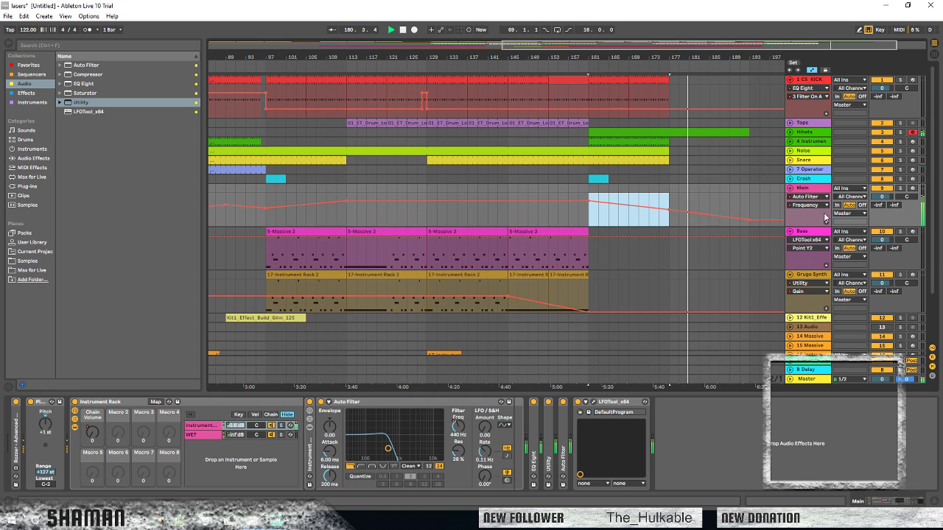
Check the Main track's device chain, and replay the outro from bar 161
click(803, 189)
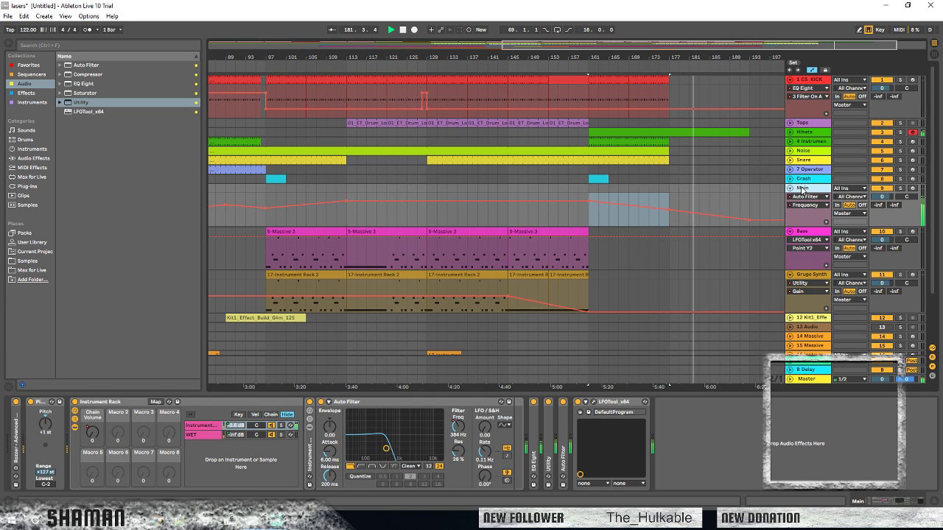
click(616, 401)
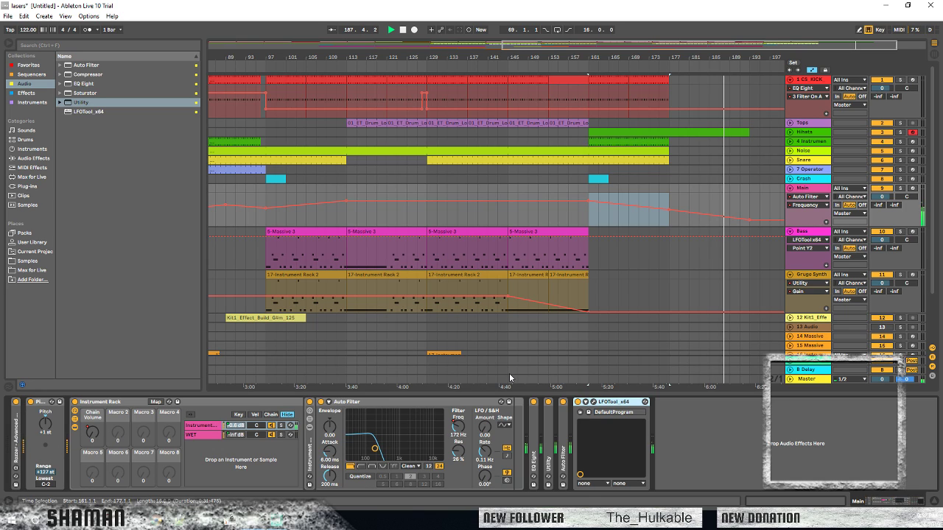
key(space)
key(space)
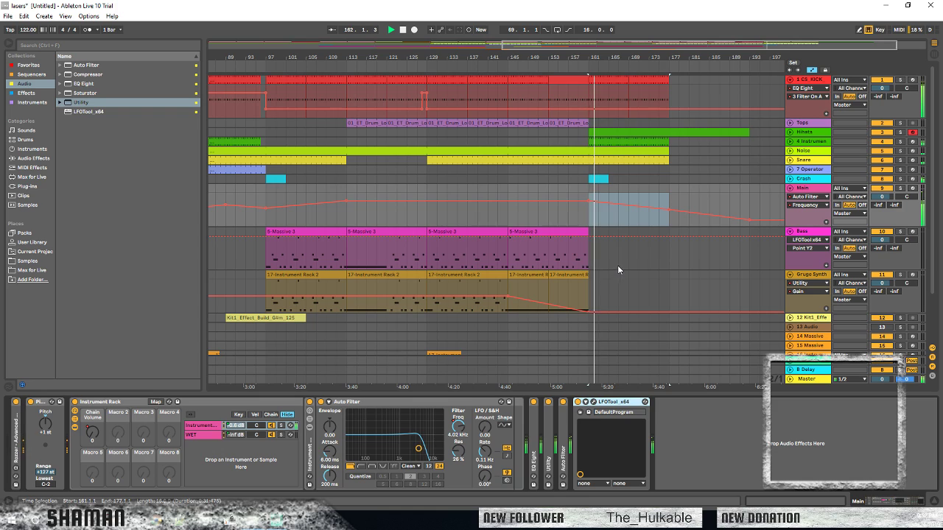
Unfold the Noise track and shape its Massive filter automation to rise to a peak at bar 161 and fall to zero by bar 177
click(809, 153)
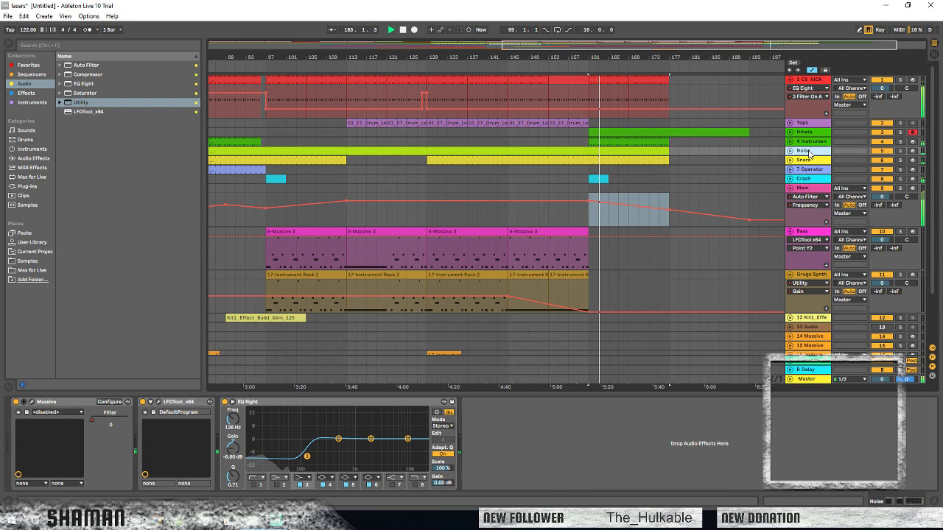
click(789, 152)
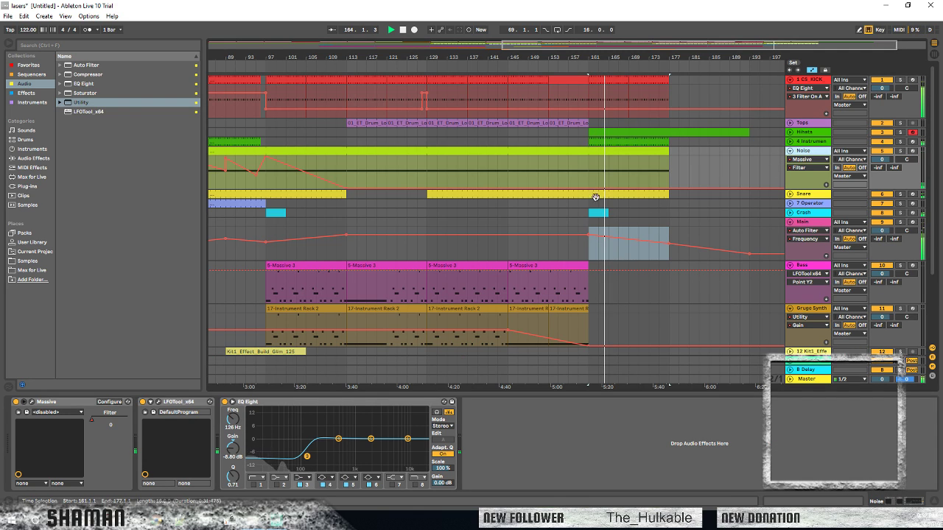
mouse_move(589, 189)
mouse_down()
mouse_move(589, 156)
mouse_move(569, 160)
mouse_move(588, 166)
mouse_move(578, 181)
mouse_up()
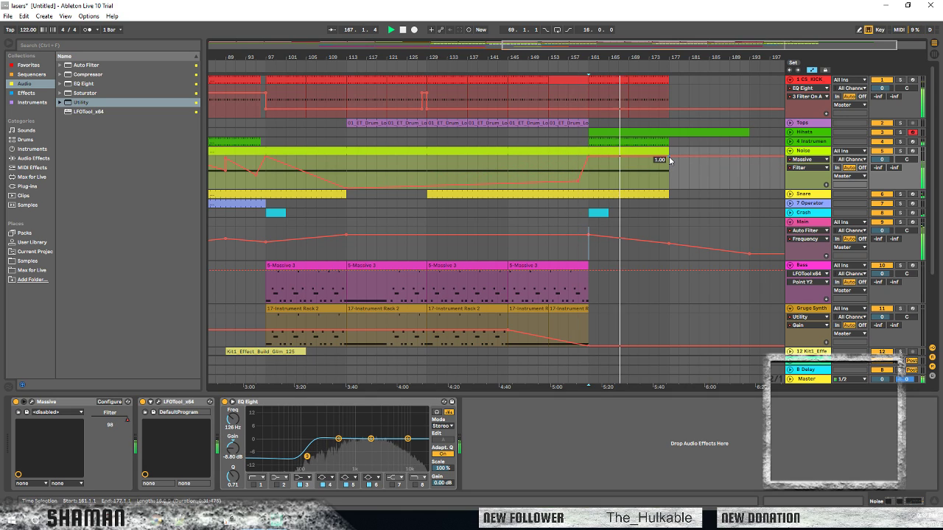
drag(668, 157, 680, 190)
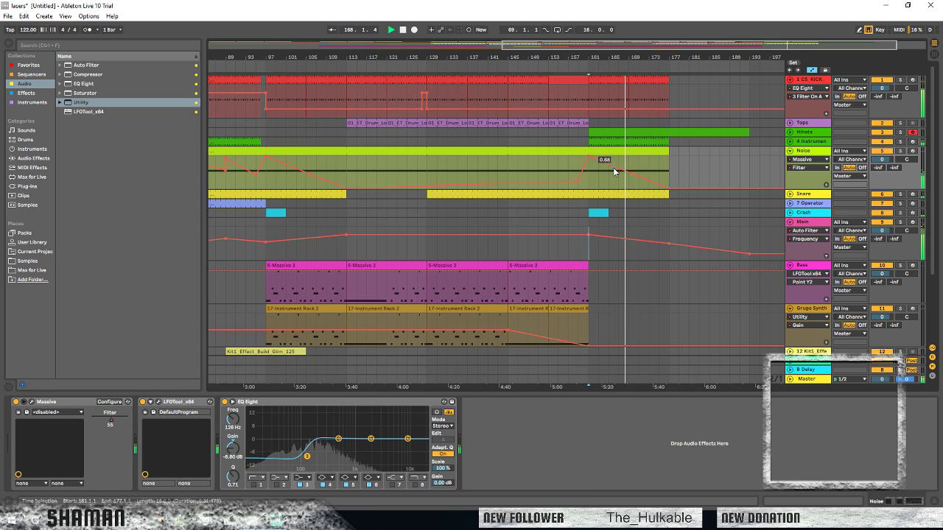
drag(626, 175, 628, 186)
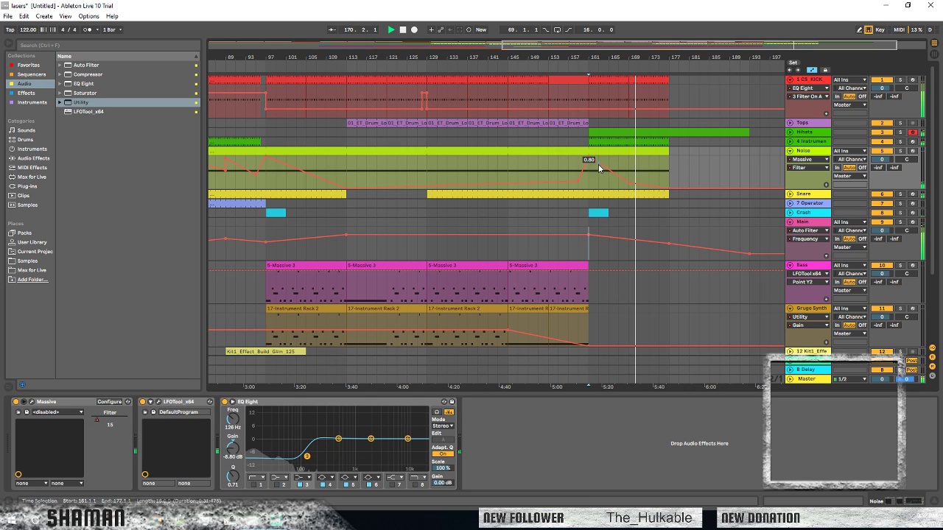
drag(583, 161, 583, 165)
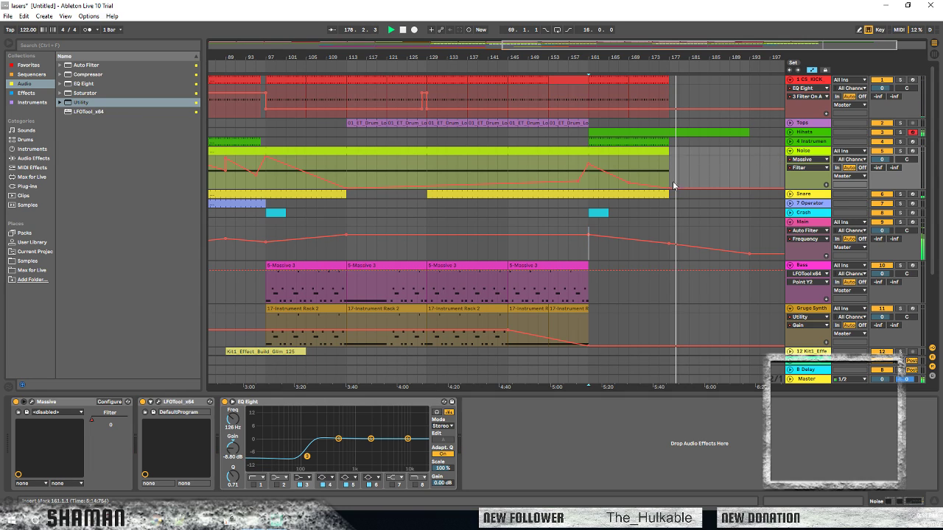
Make the Noise filter automation jump sharply upward at bar 177 and fade to zero by about bar 183
drag(669, 189, 698, 189)
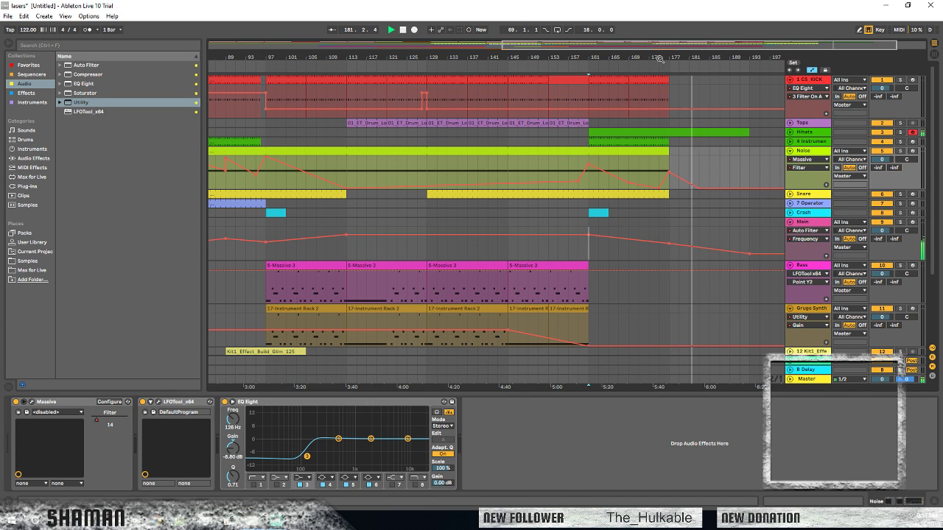
scroll(663, 172, up, 4)
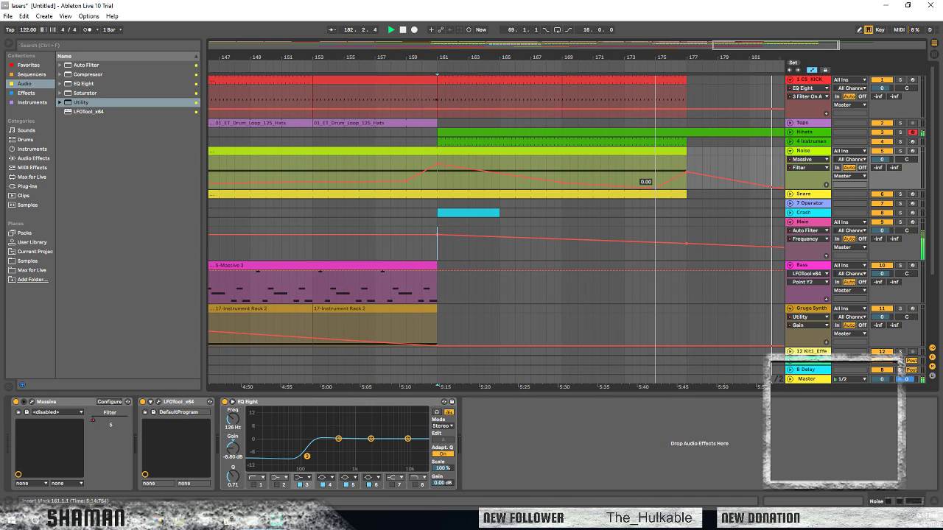
drag(685, 173, 686, 159)
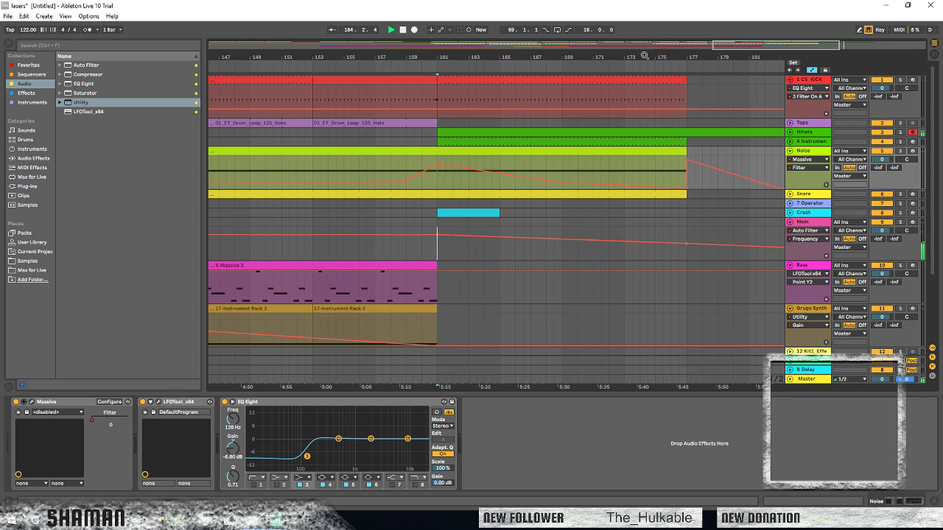
drag(645, 56, 691, 20)
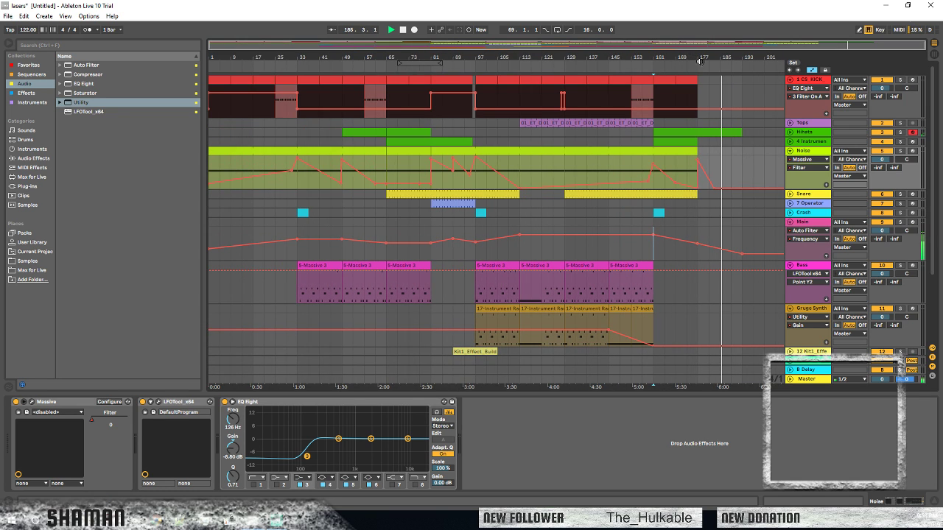
drag(761, 60, 762, 92)
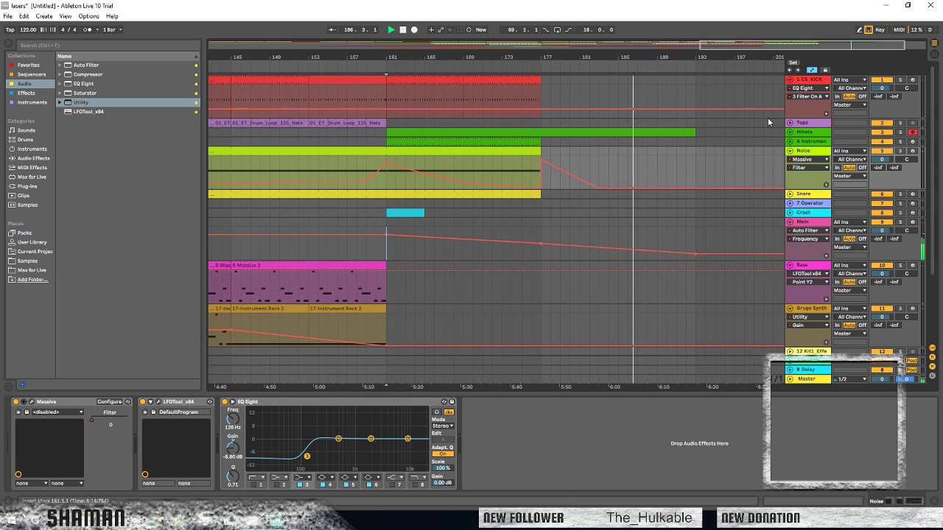
Save the set, and stop playback with the song position returned to the start
click(812, 134)
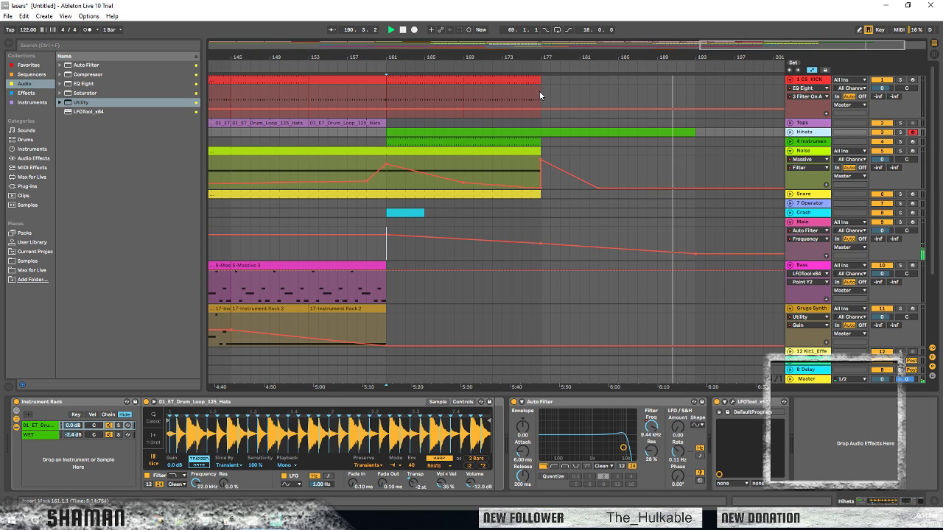
key(space)
key(ctrl+s)
drag(528, 59, 694, 56)
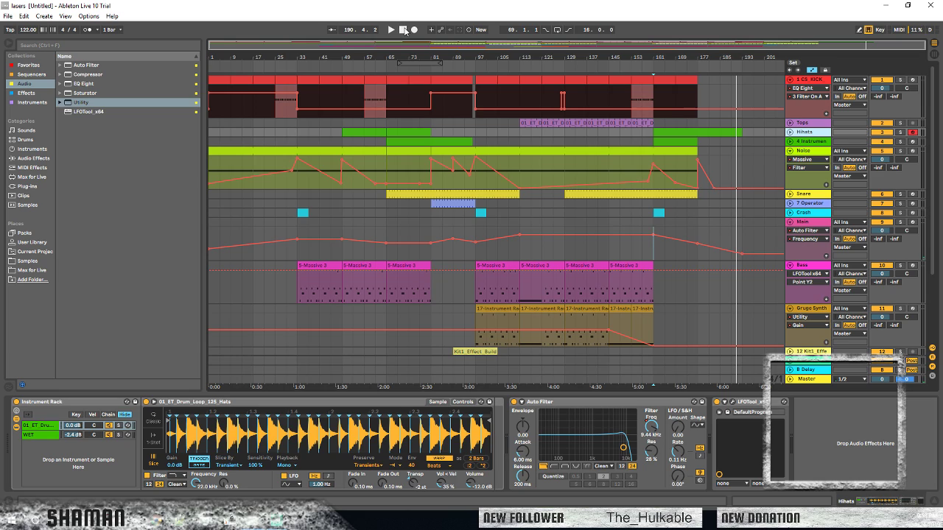
click(404, 30)
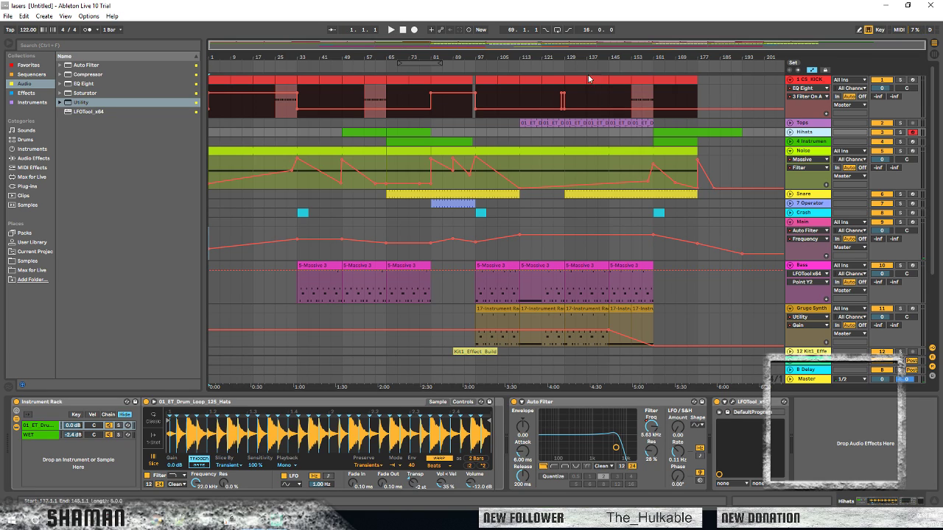
Set the loop range to bars 1 to 193 and select that span across all tracks
drag(402, 64, 213, 68)
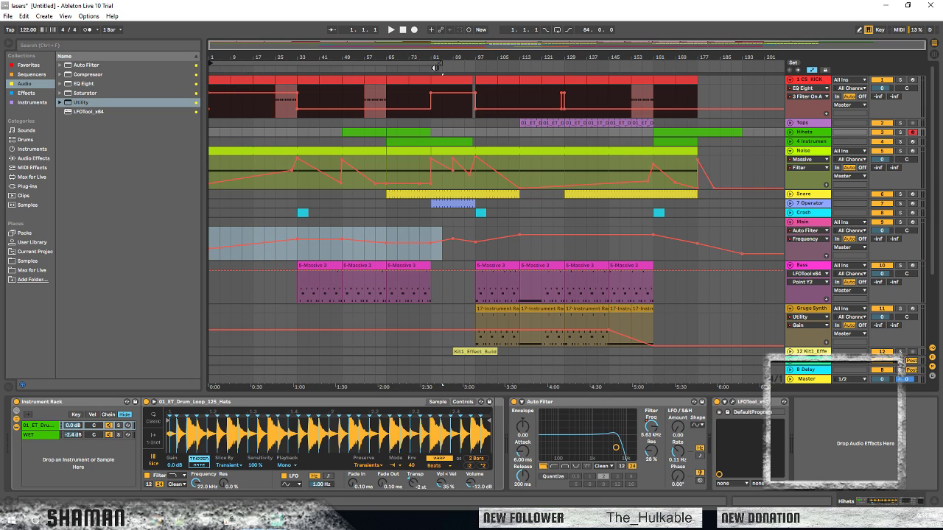
drag(438, 62, 740, 71)
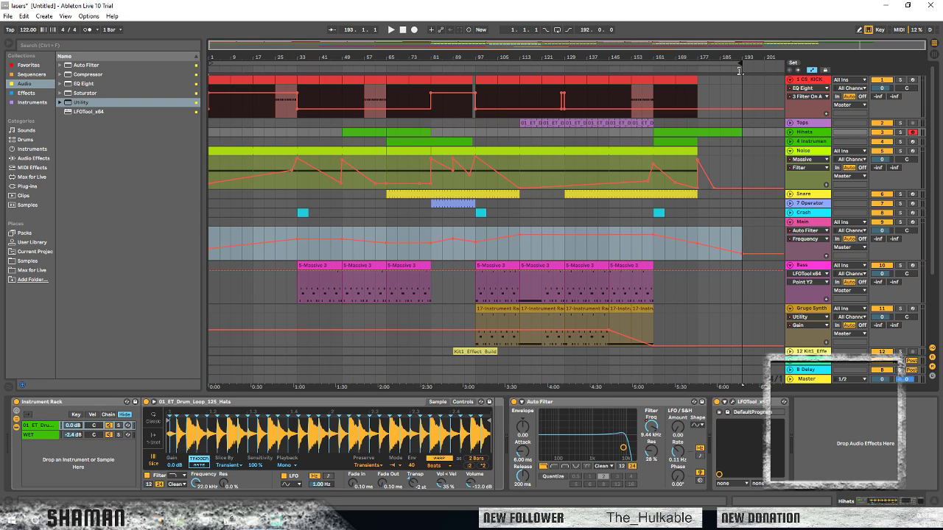
click(360, 69)
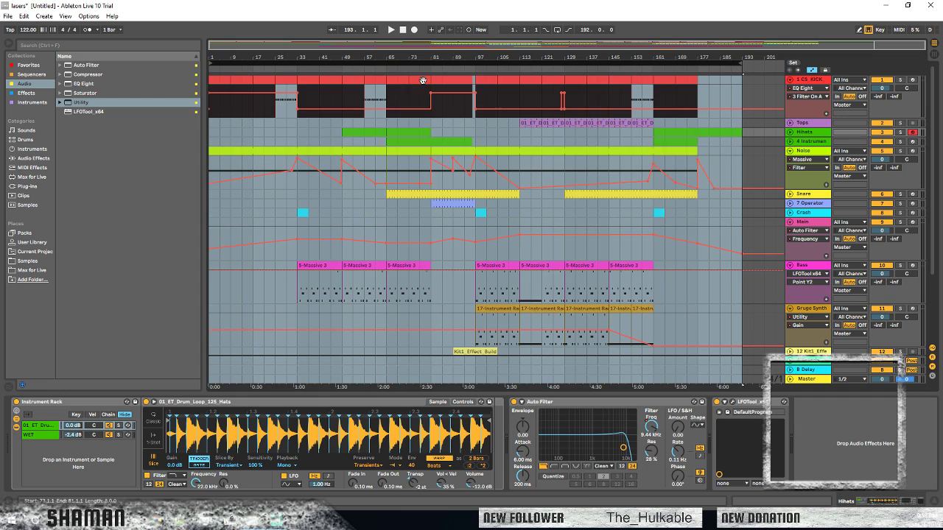
click(7, 17)
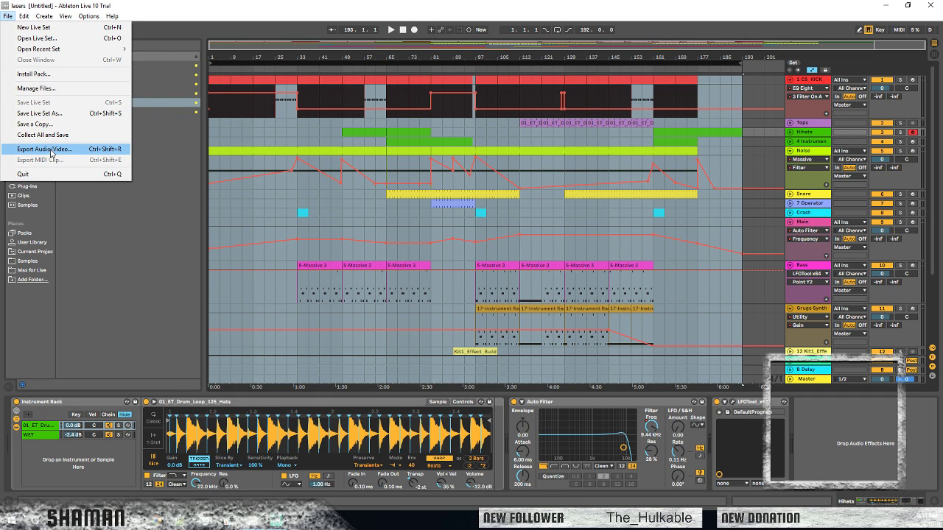
click(48, 150)
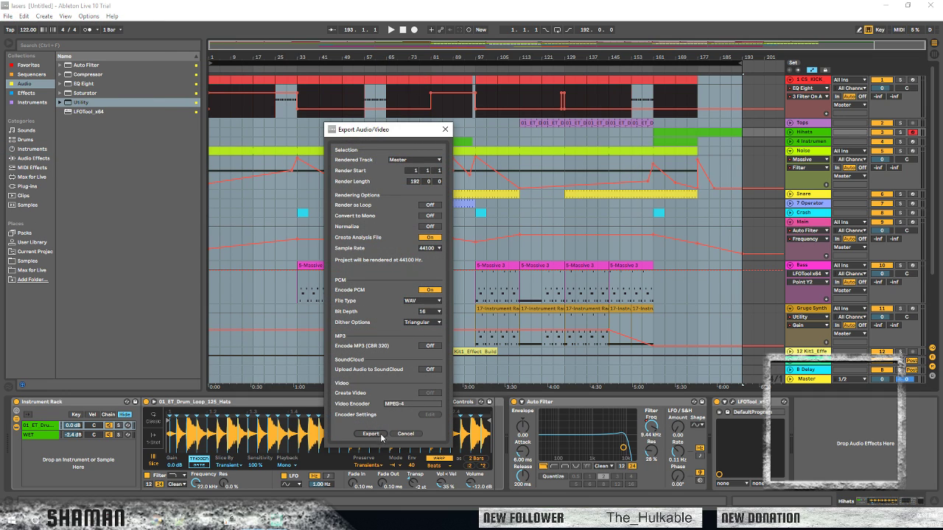
click(382, 437)
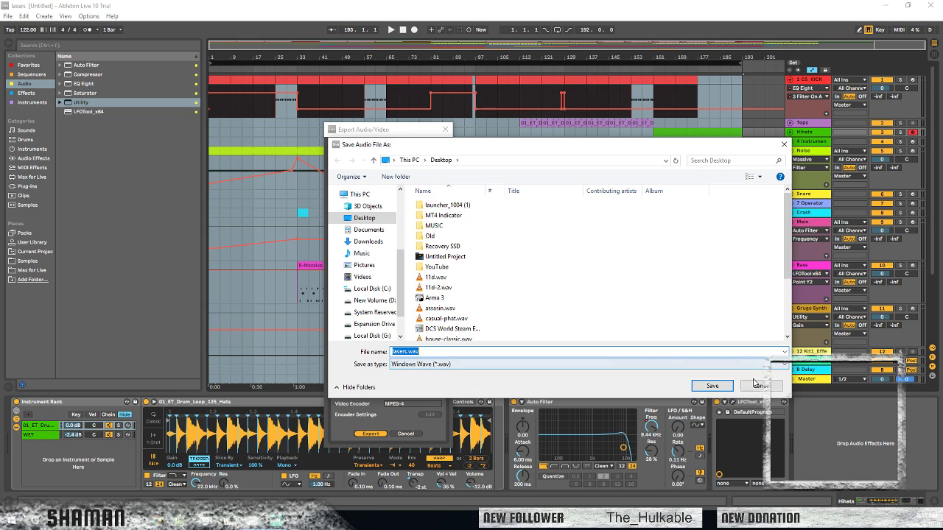
click(770, 386)
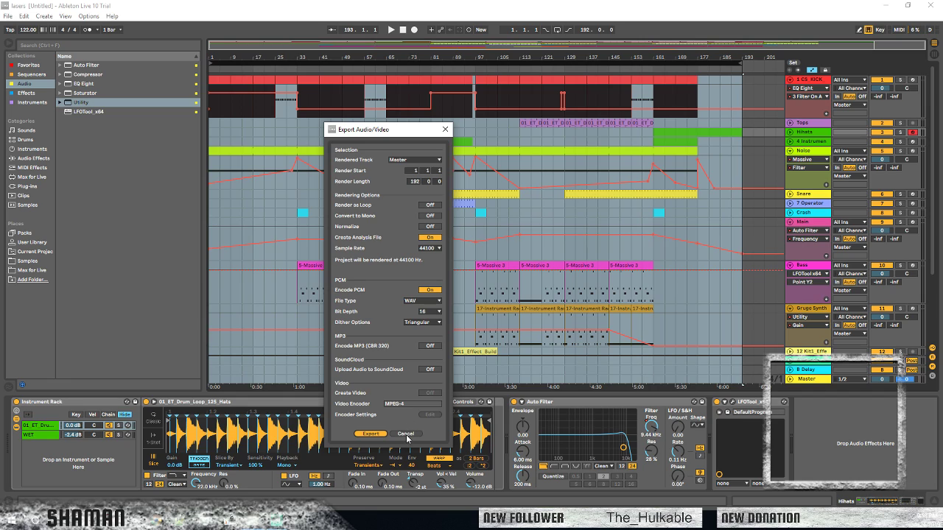
key(Escape)
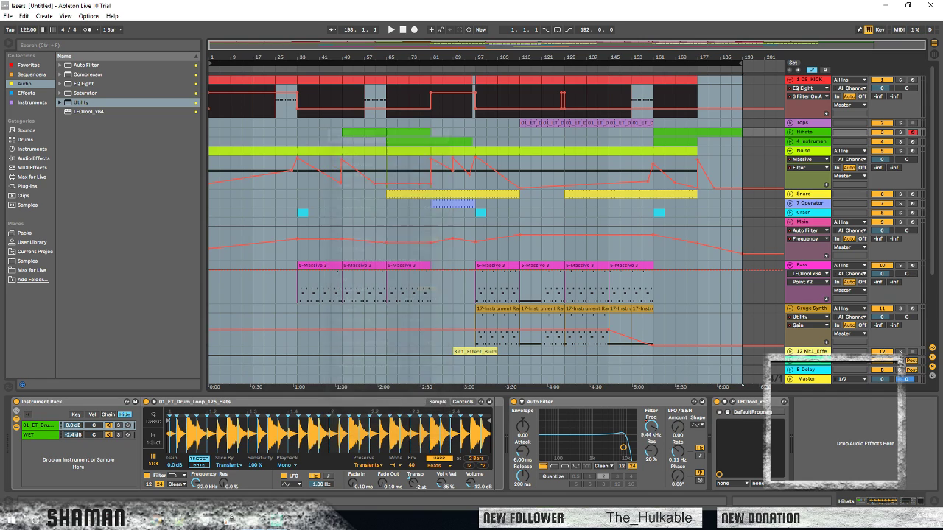